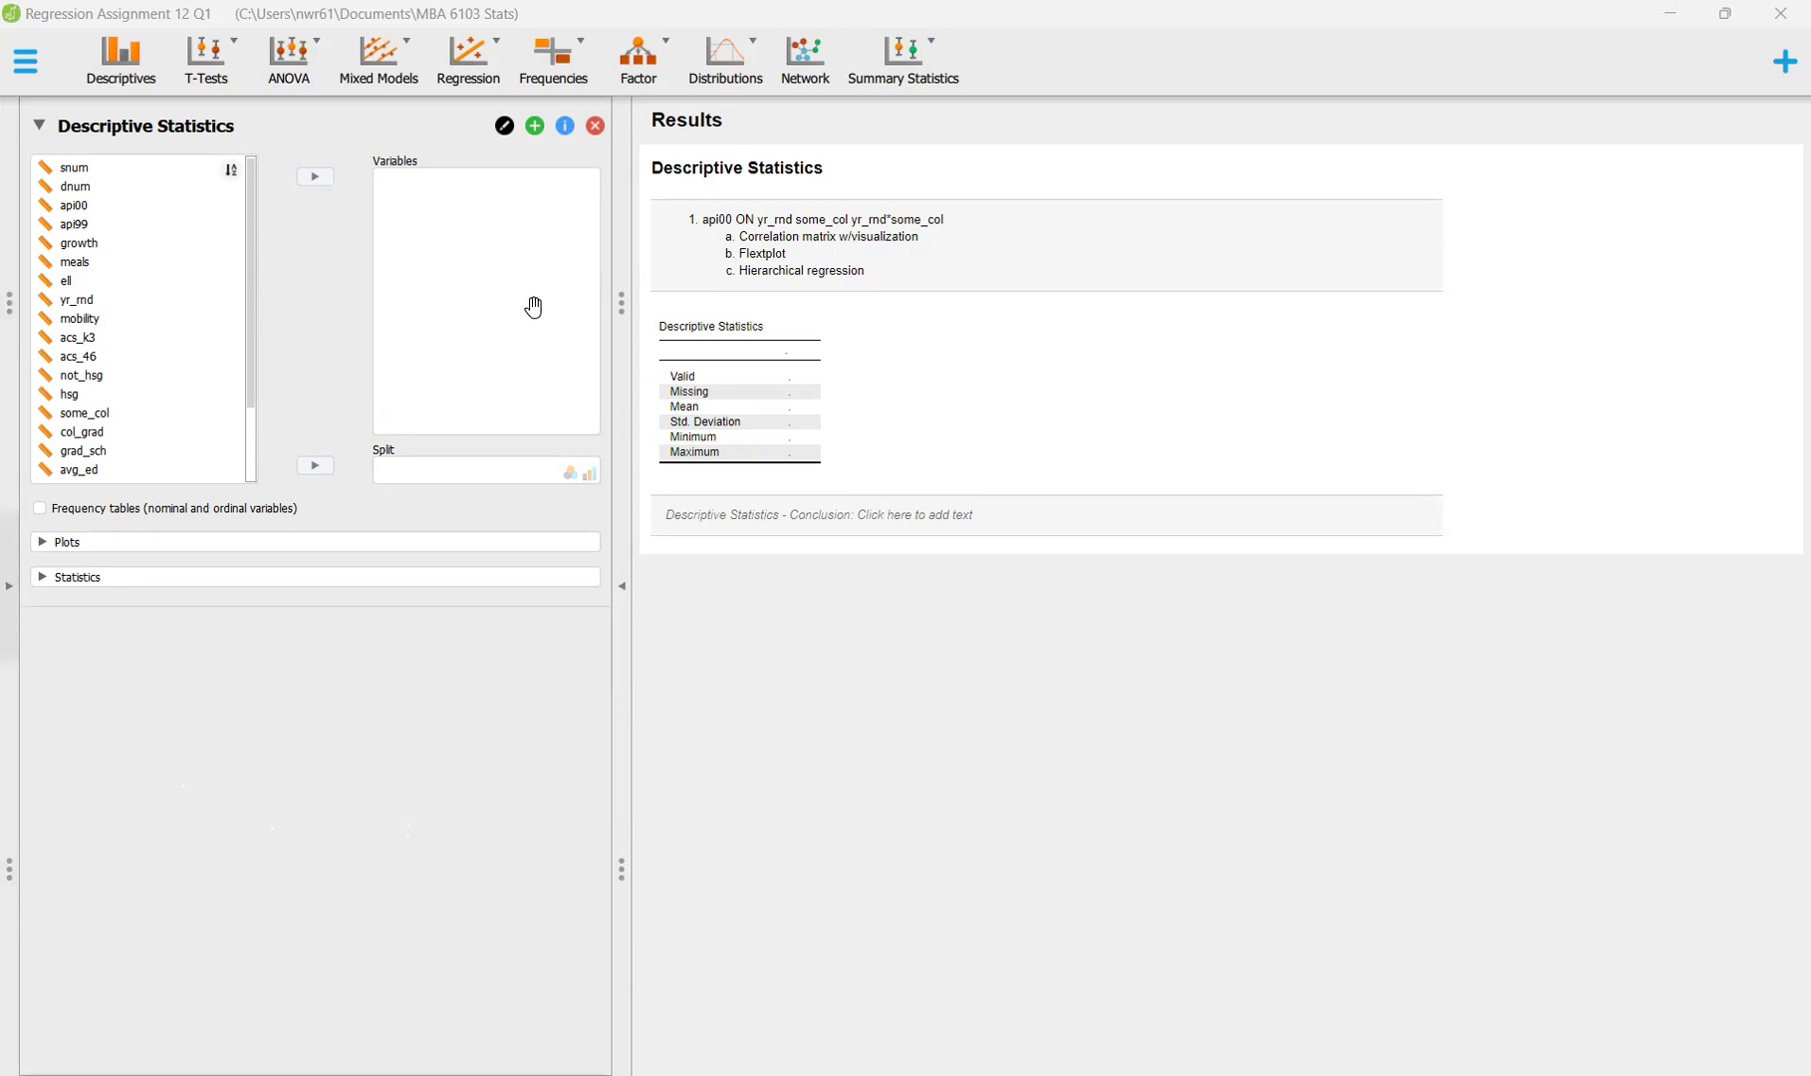
# Show the data table and look through the dataset's rows and columns, including the yr_rnd values
pyautogui.click(11, 579)
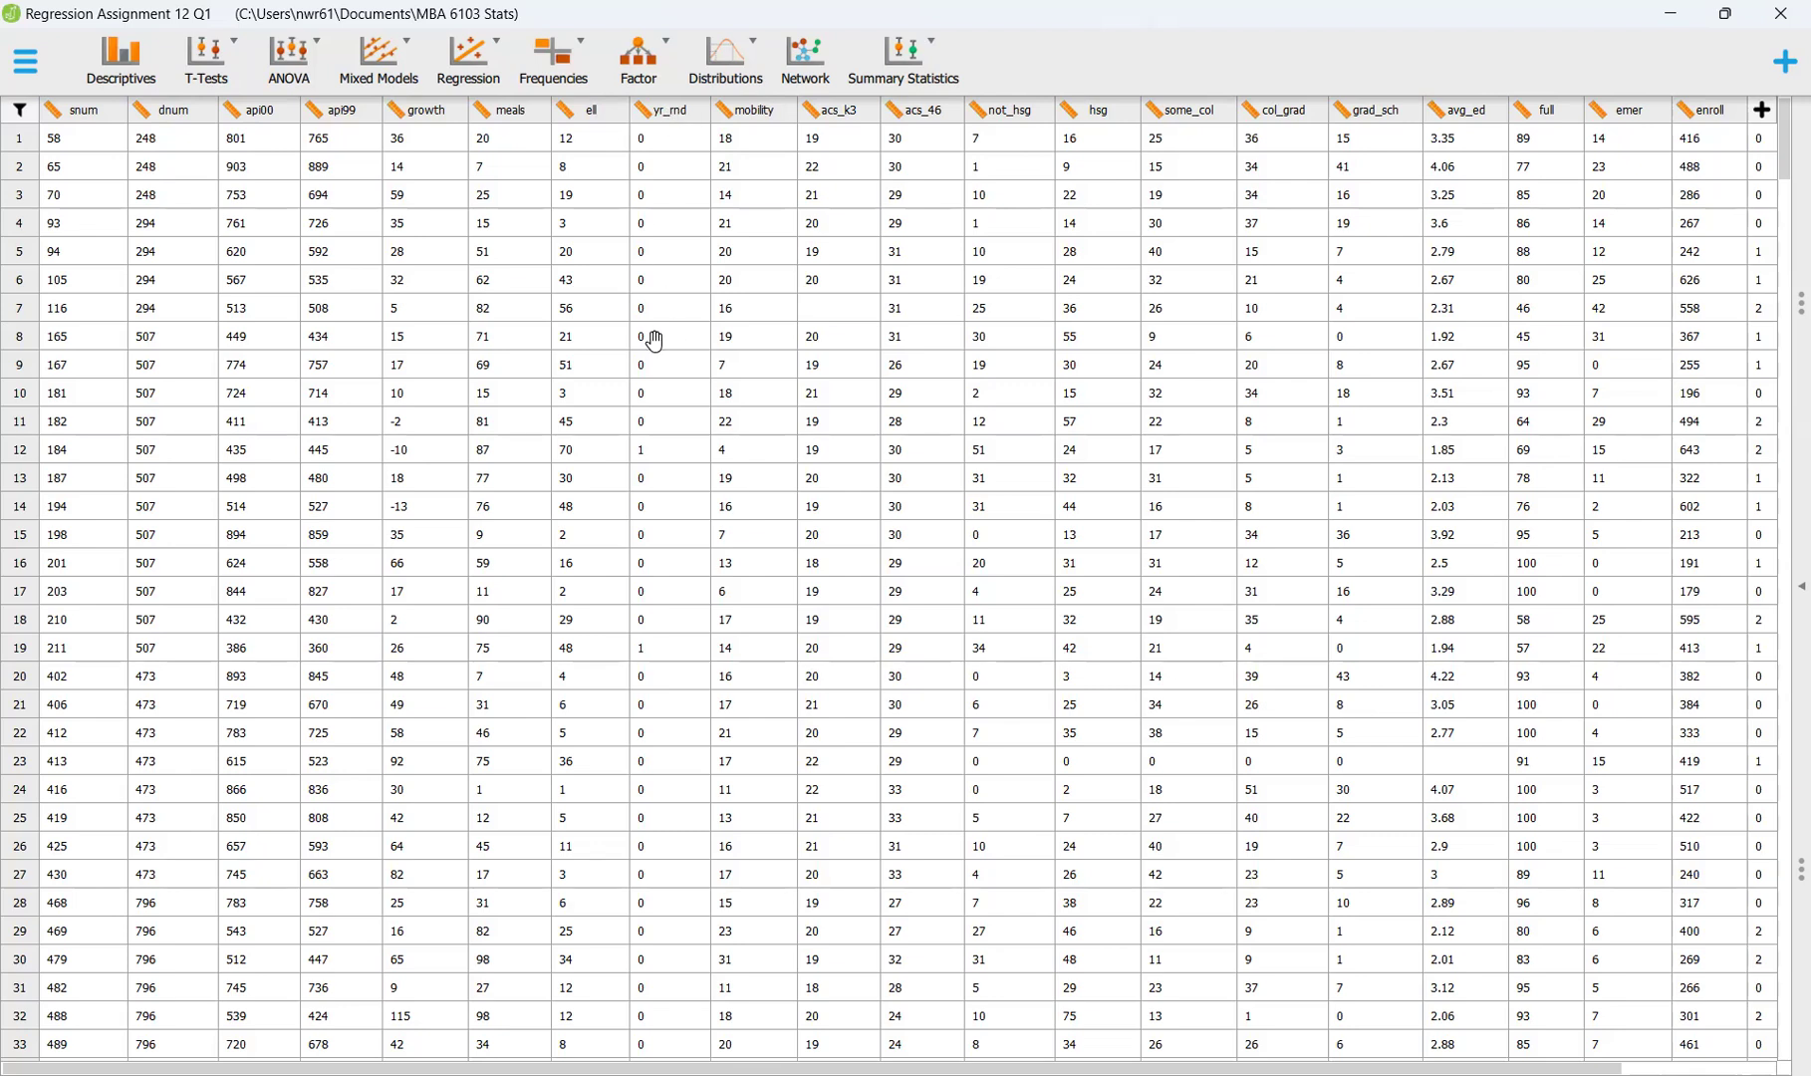
pyautogui.scroll(-4, 702, 370)
pyautogui.scroll(2, 704, 382)
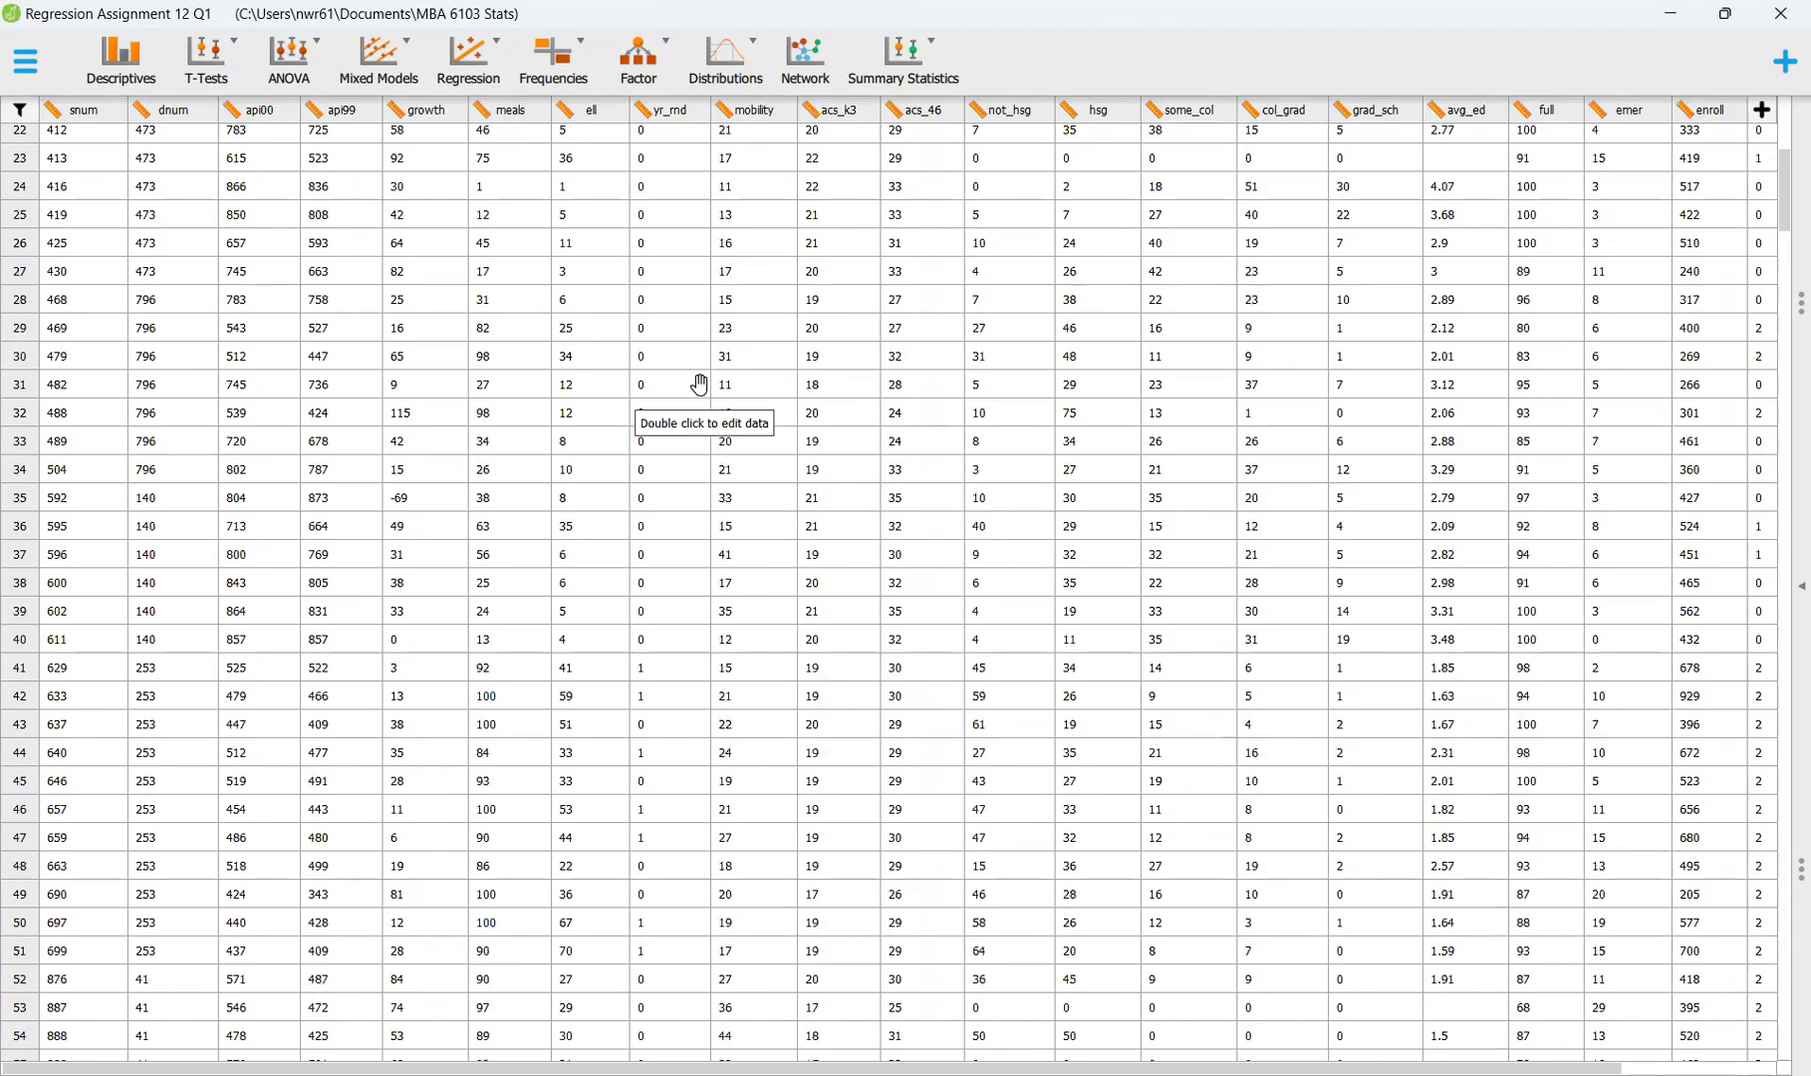
pyautogui.hscroll(1, 717, 108)
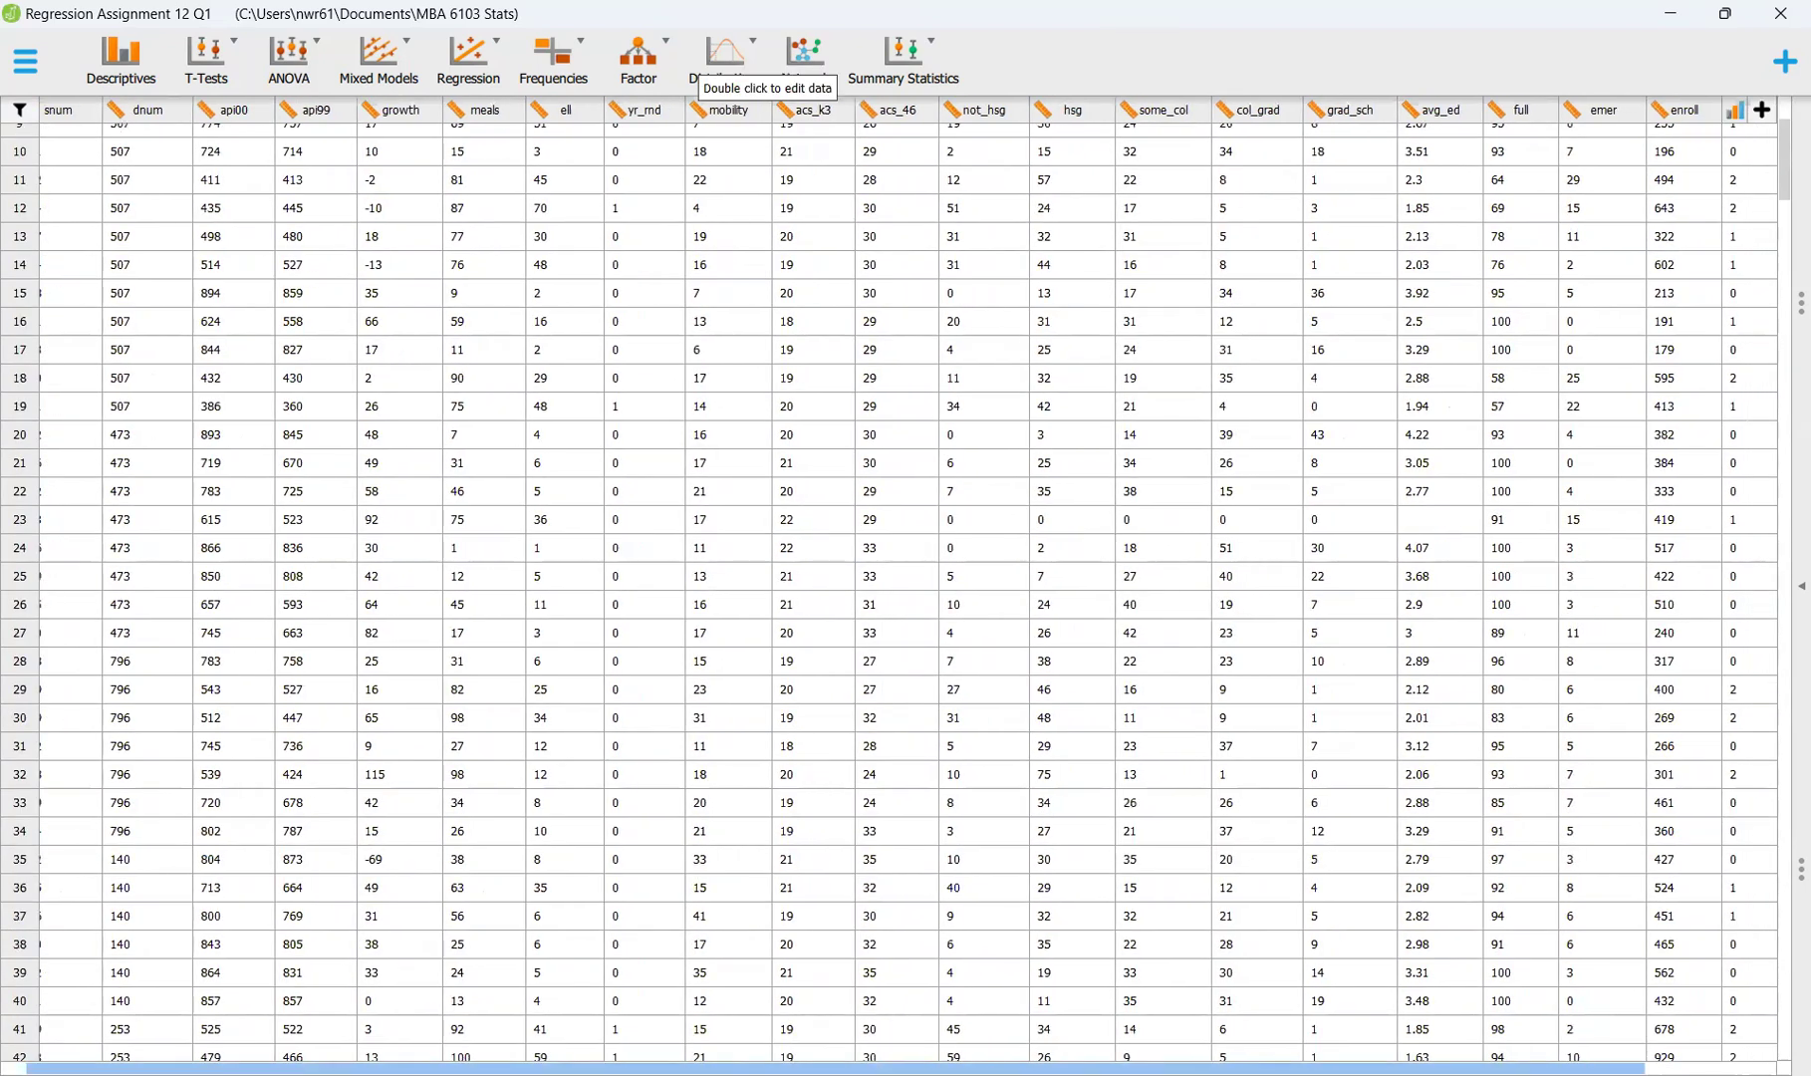
pyautogui.hscroll(-1, 393, 983)
pyautogui.scroll(3, 941, 572)
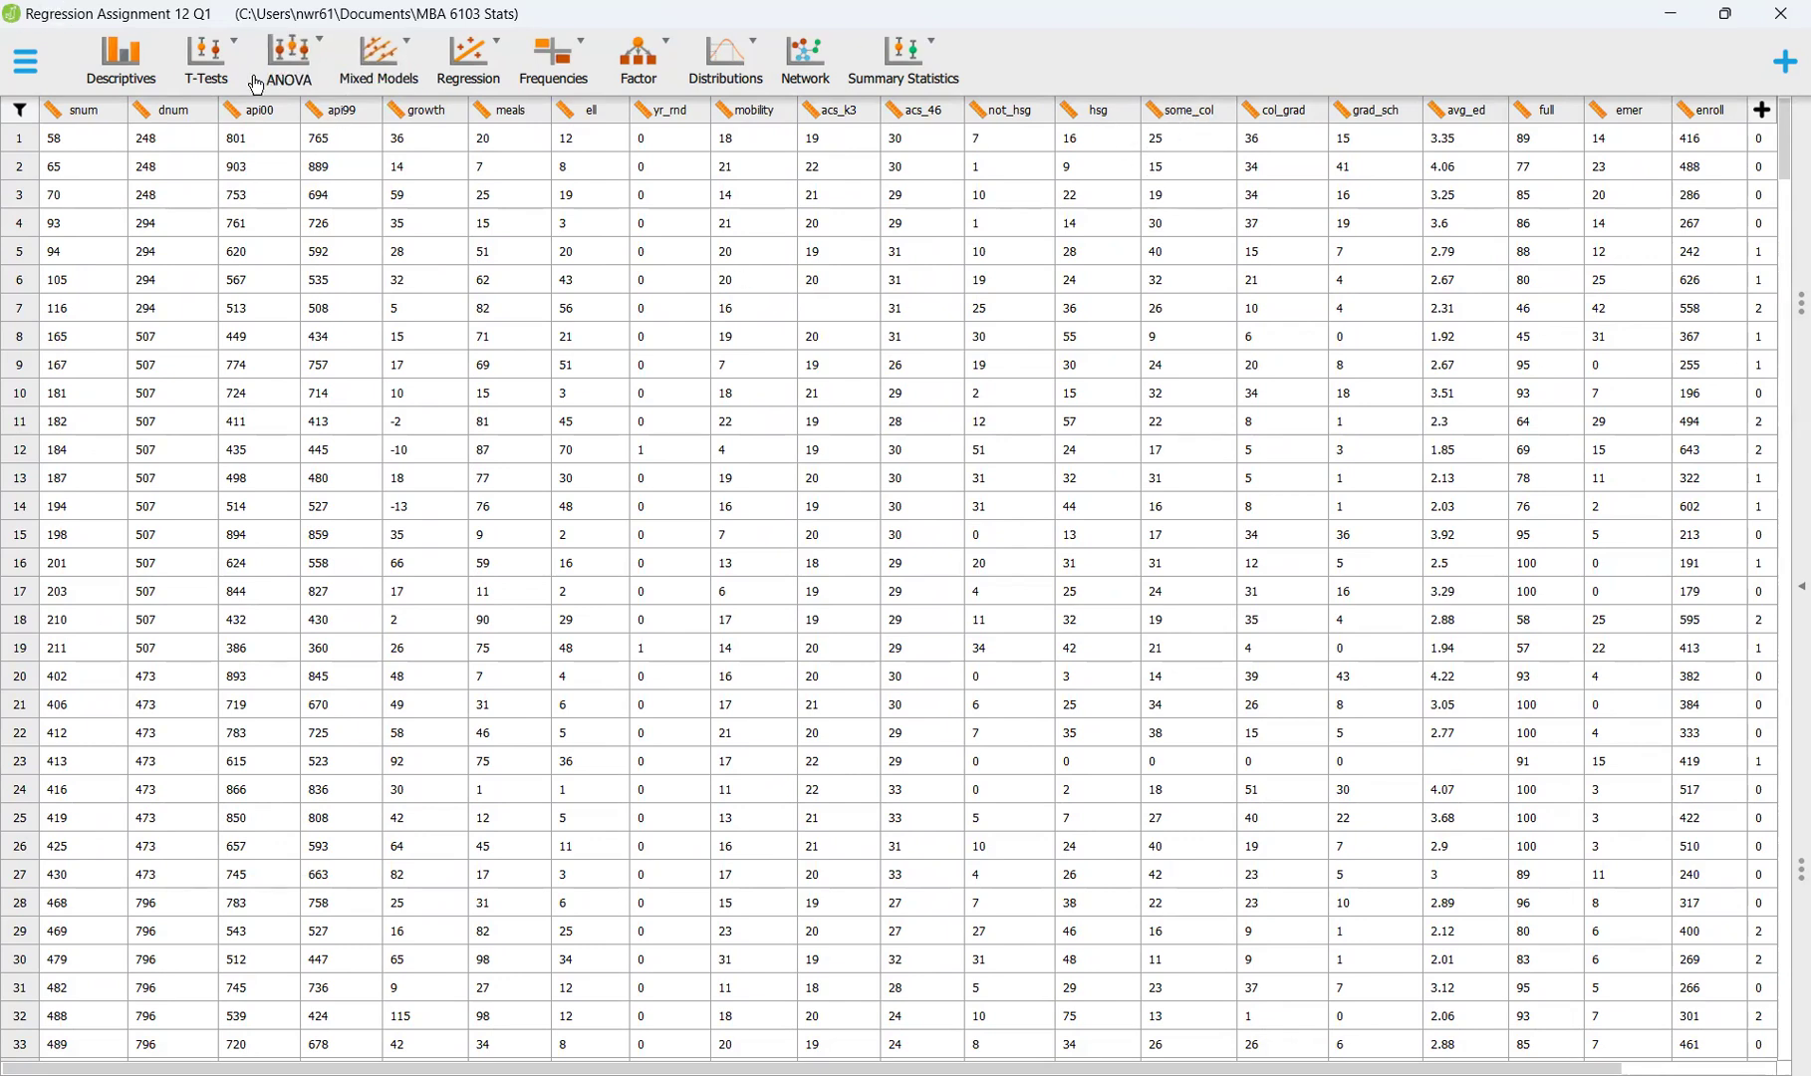
pyautogui.click(356, 84)
pyautogui.click(379, 78)
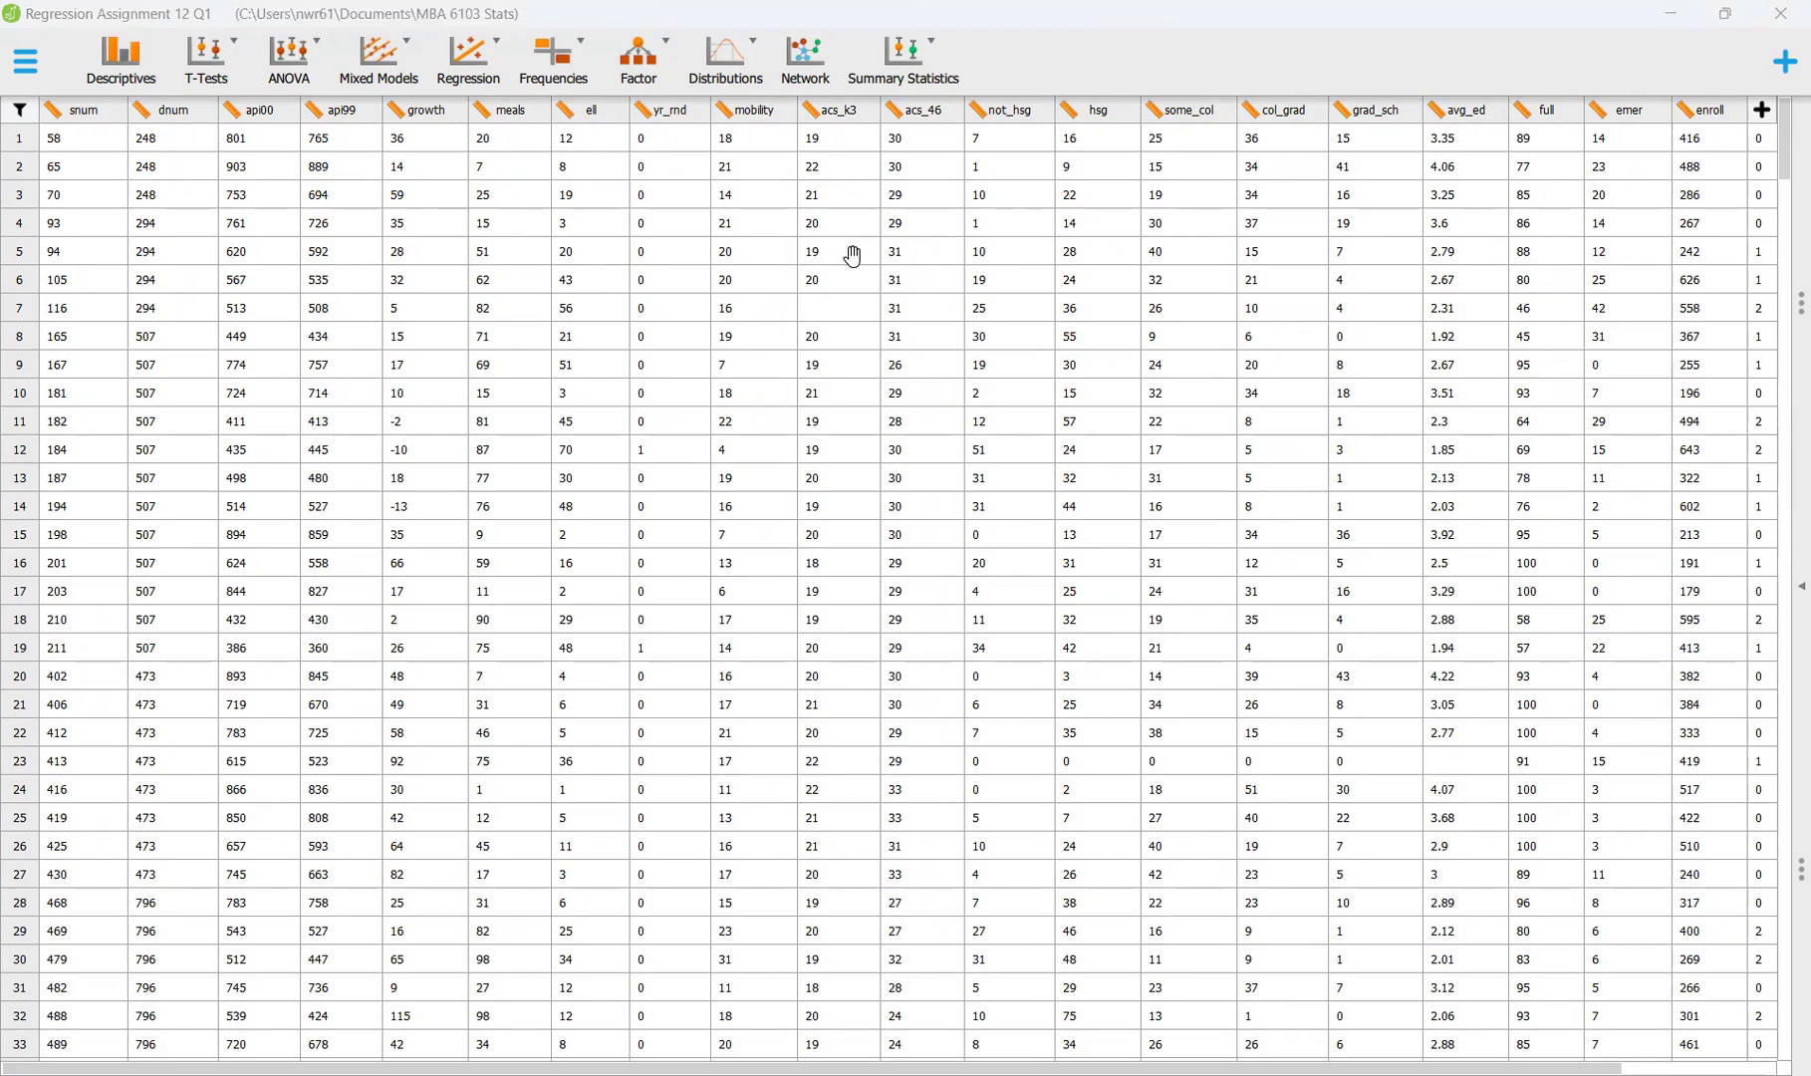
pyautogui.click(304, 235)
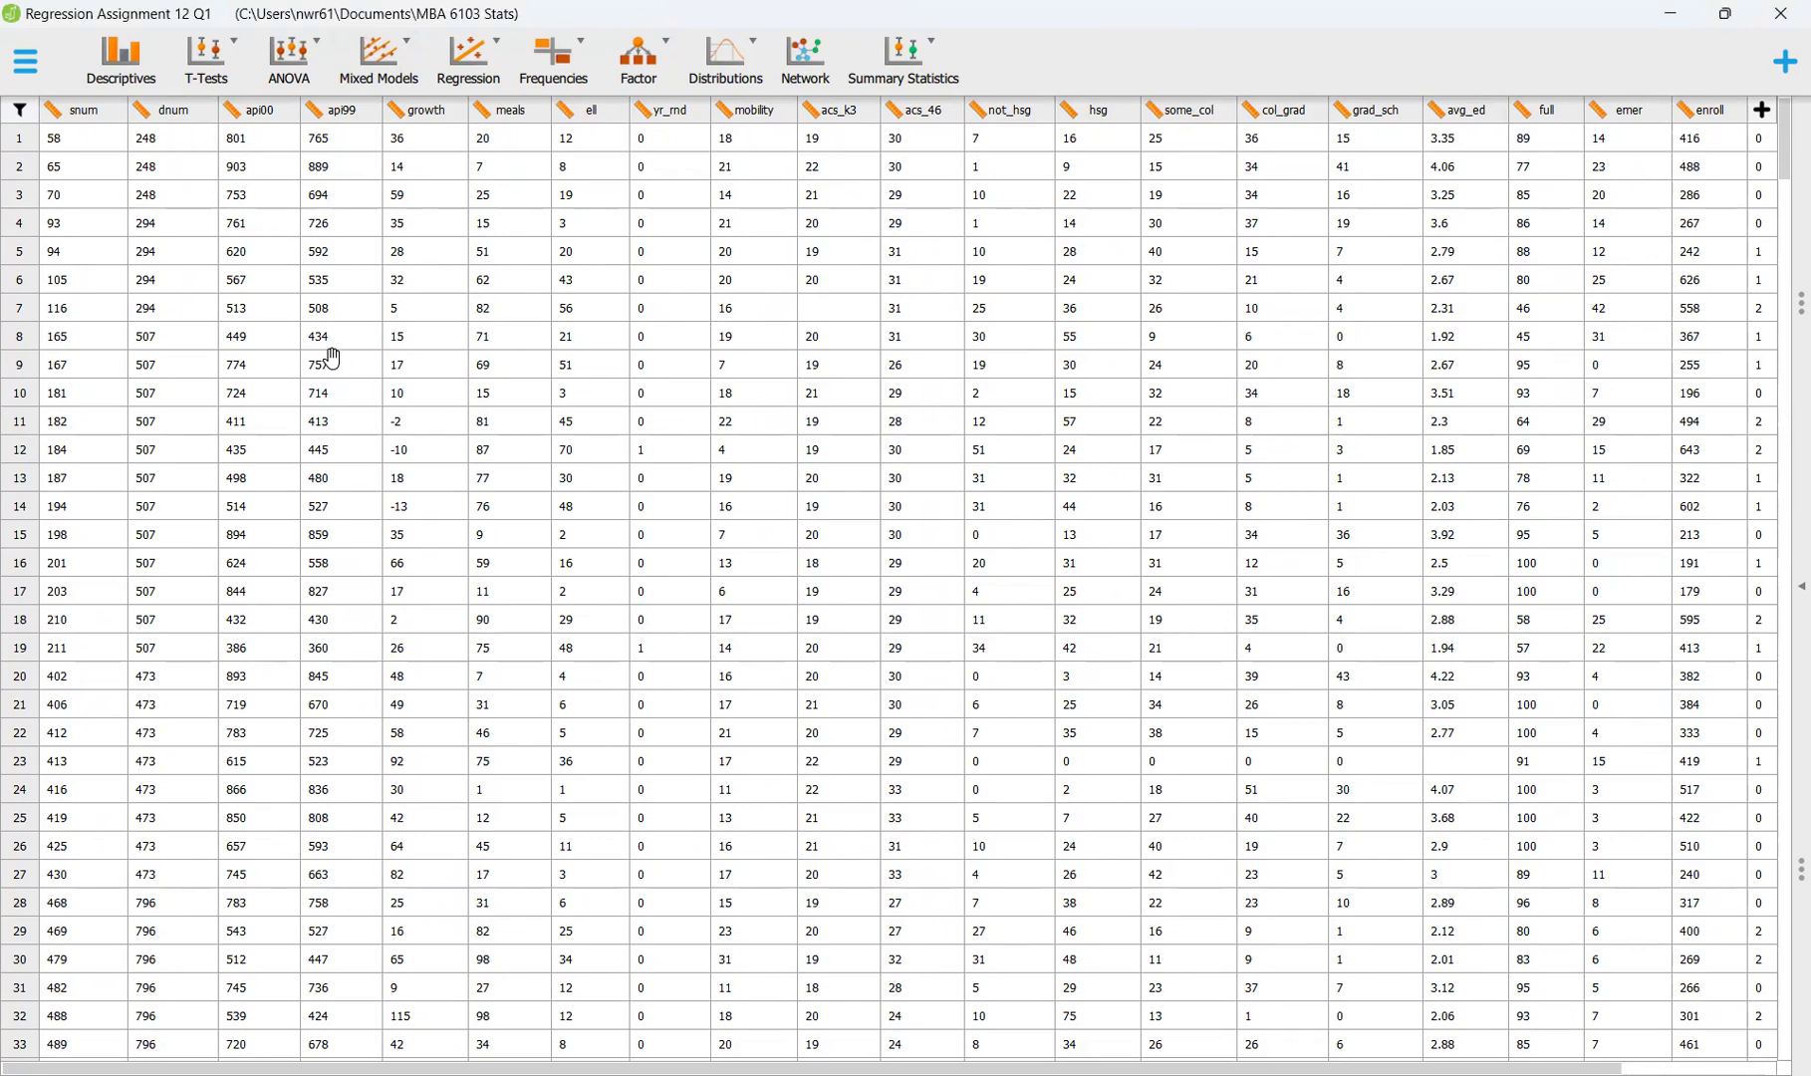
pyautogui.click(20, 110)
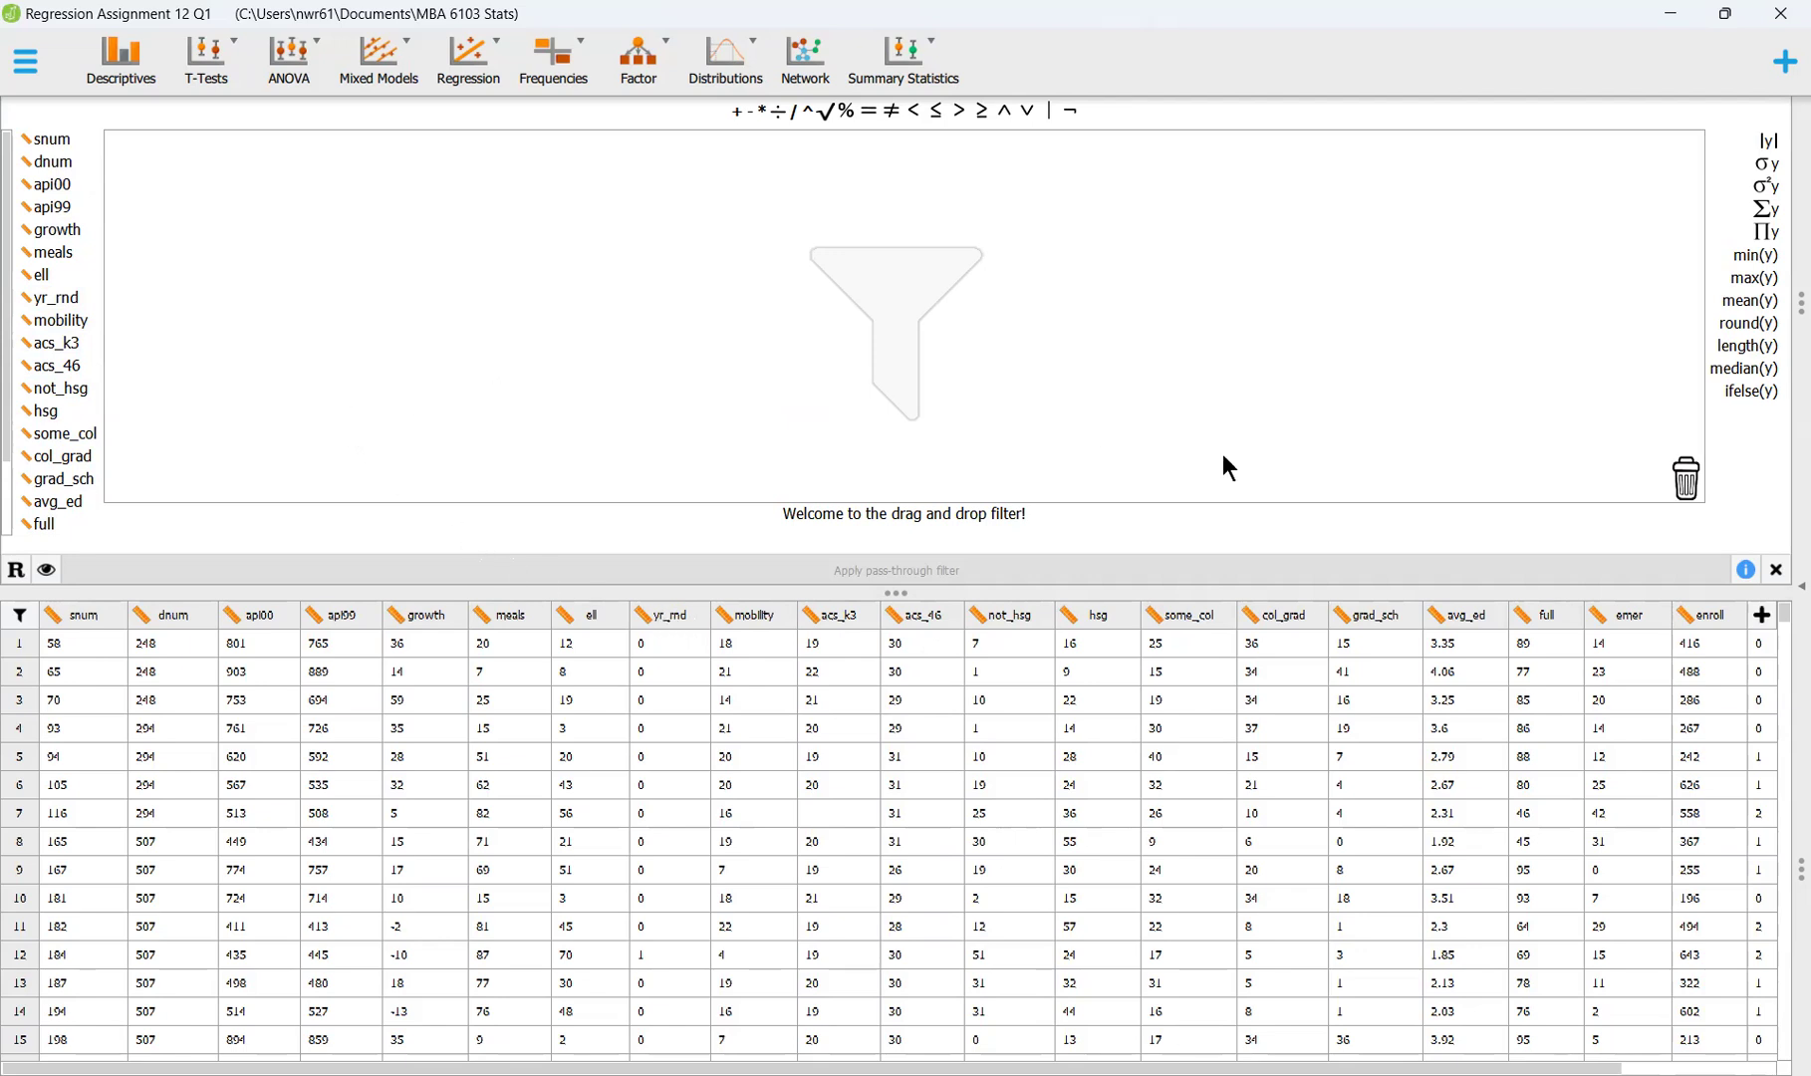
pyautogui.click(1776, 570)
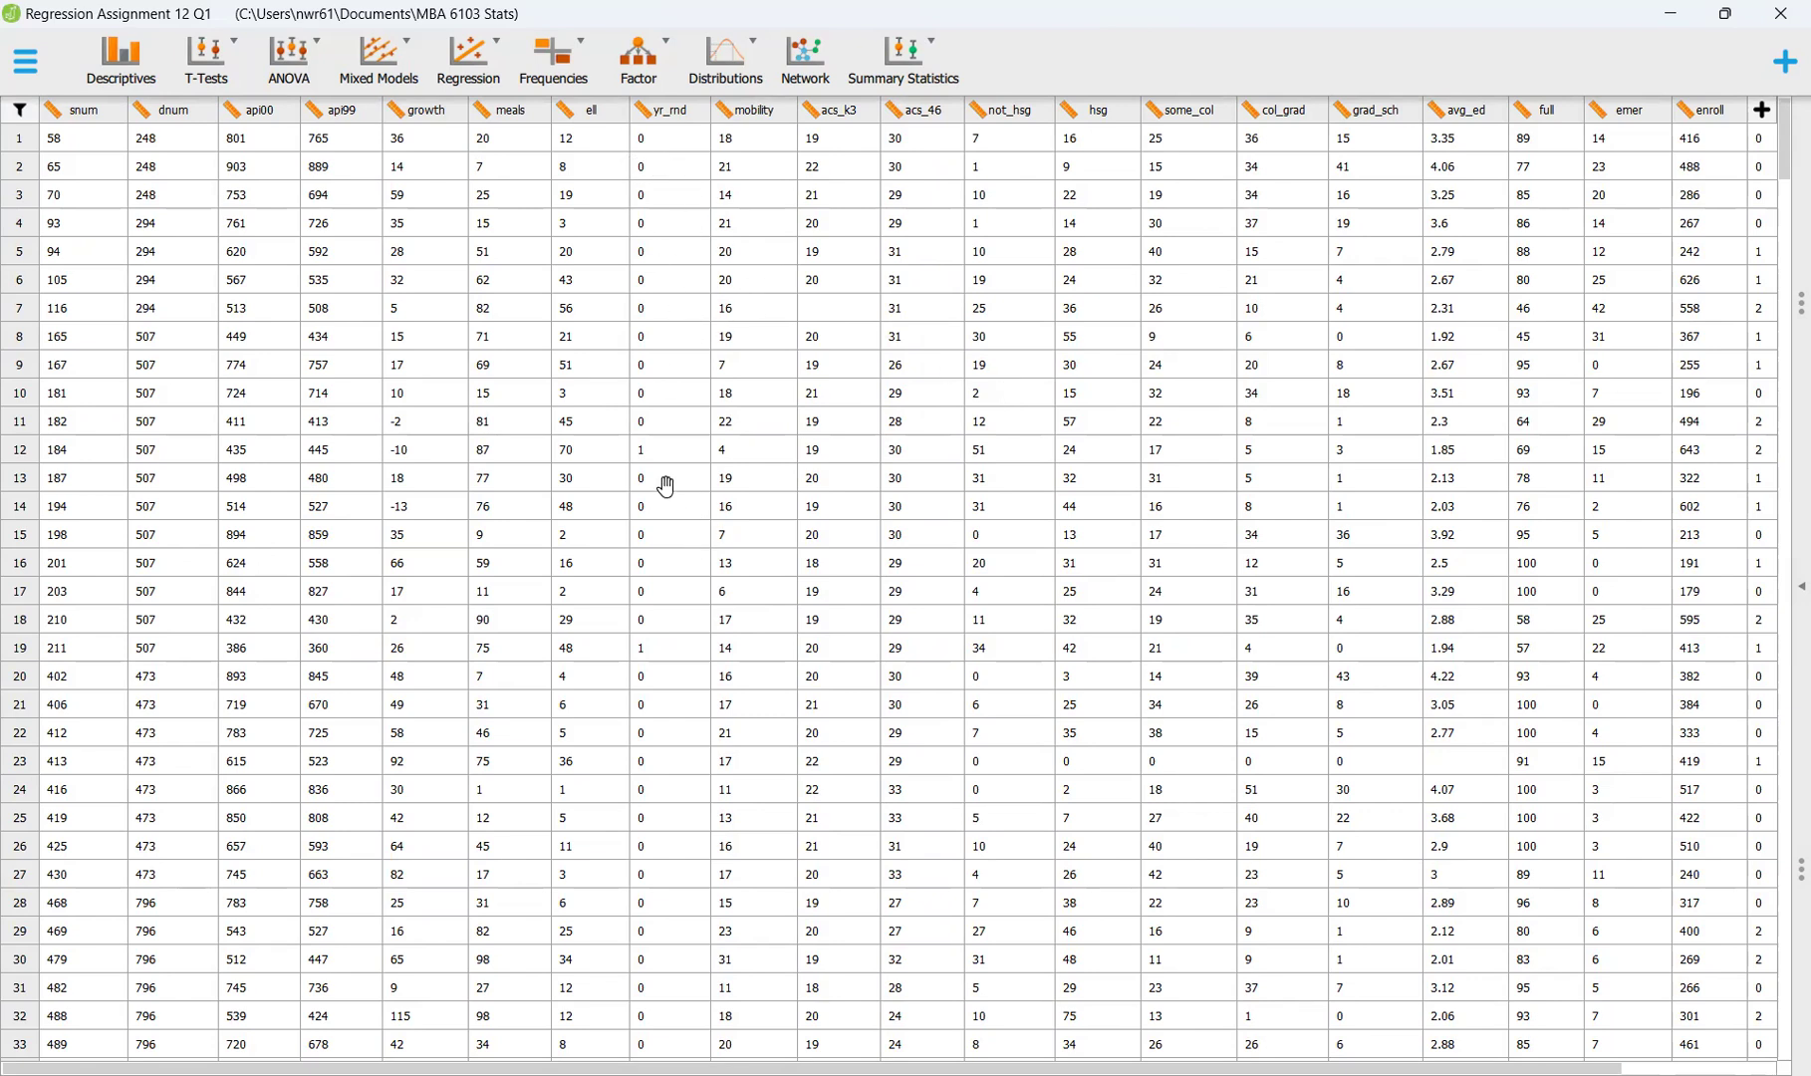
# Return to the Descriptive Statistics analysis and add api00 to its variables
pyautogui.click(1794, 600)
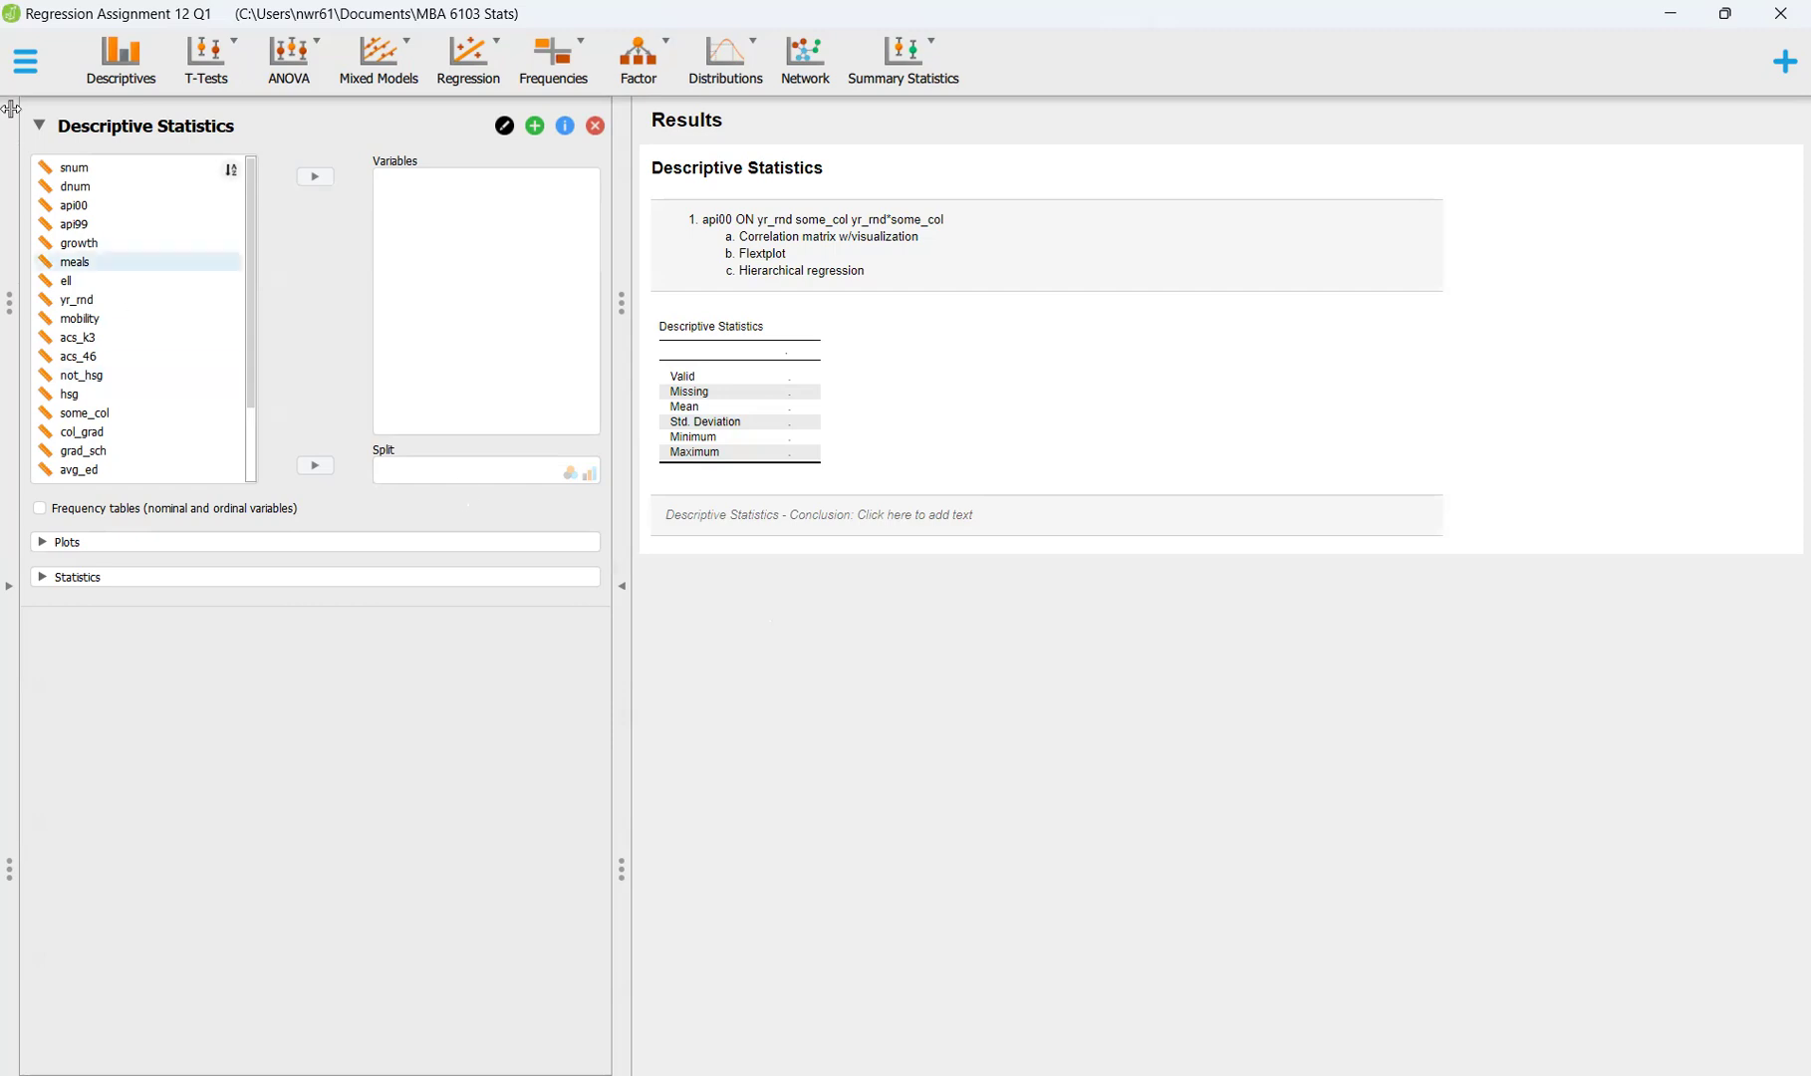
pyautogui.scroll(-2, 117, 418)
pyautogui.scroll(2, 117, 419)
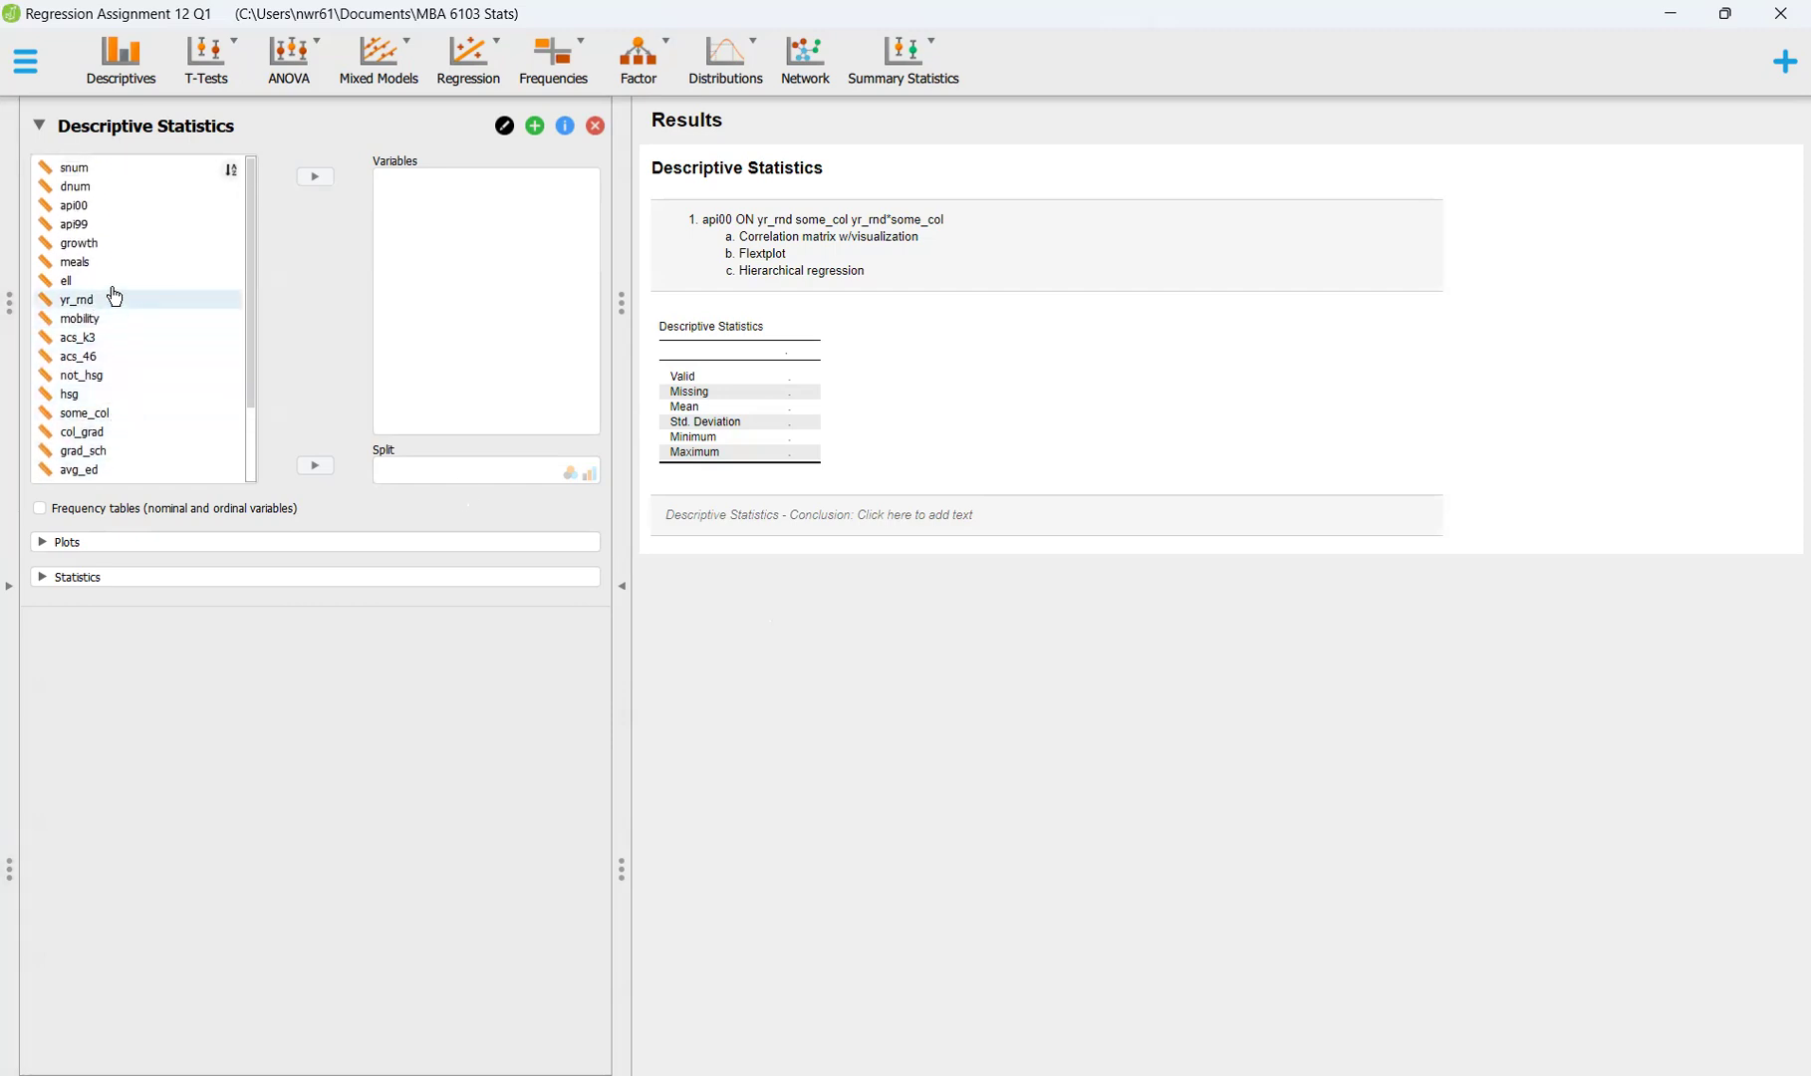
pyautogui.click(89, 205)
pyautogui.click(311, 178)
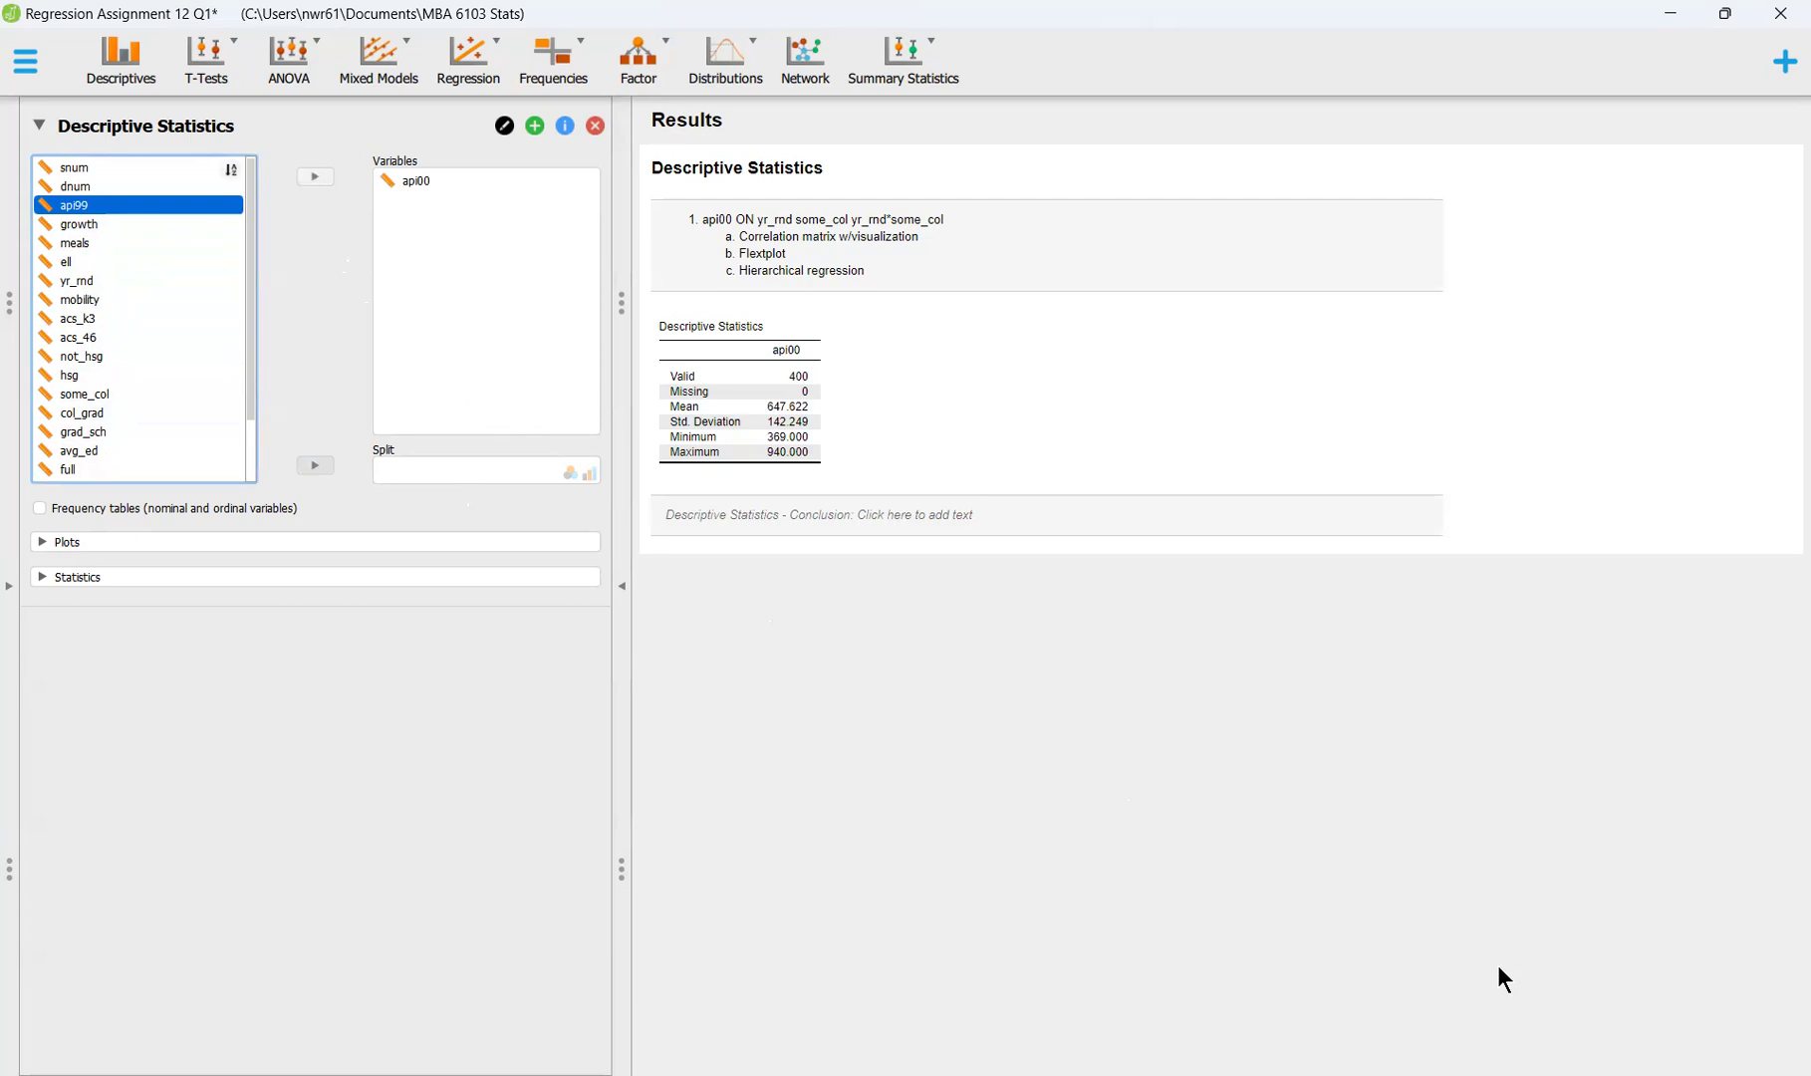
pyautogui.hotkey('alt', 'Tab')
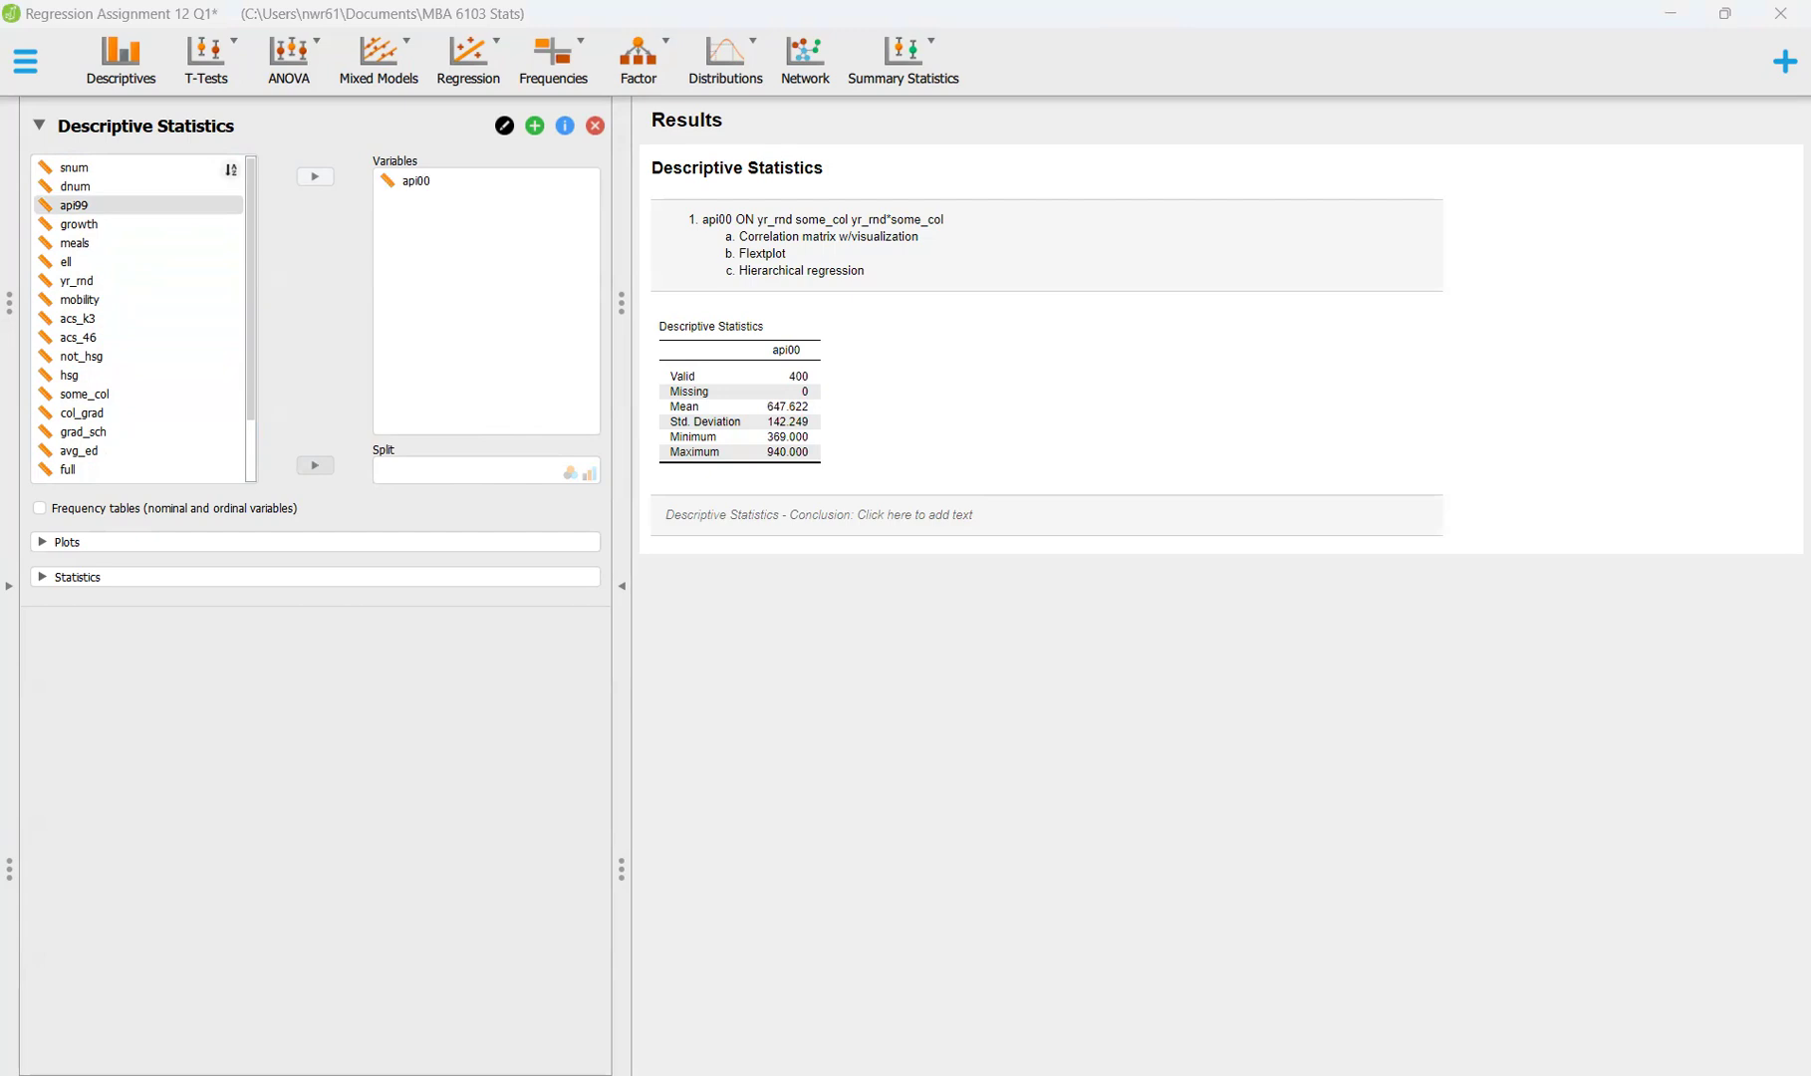
pyautogui.press('super+Down')
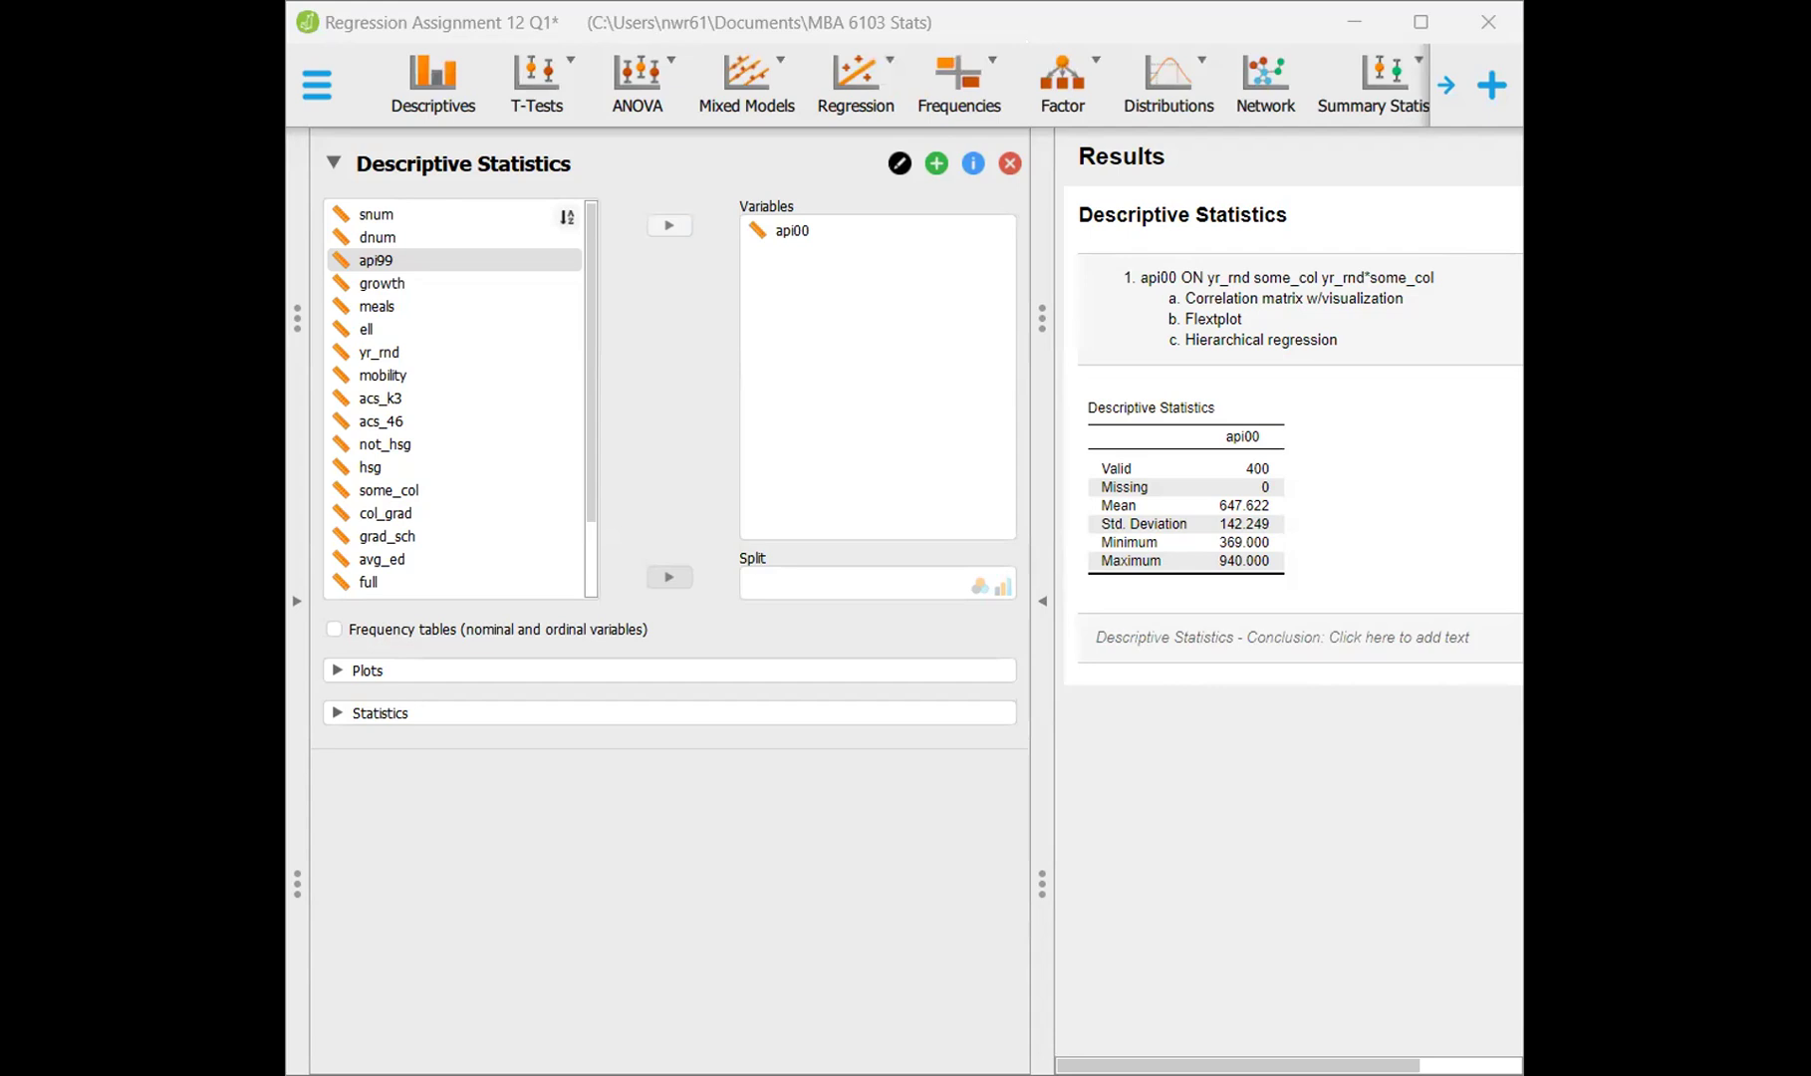
pyautogui.press('super+Up')
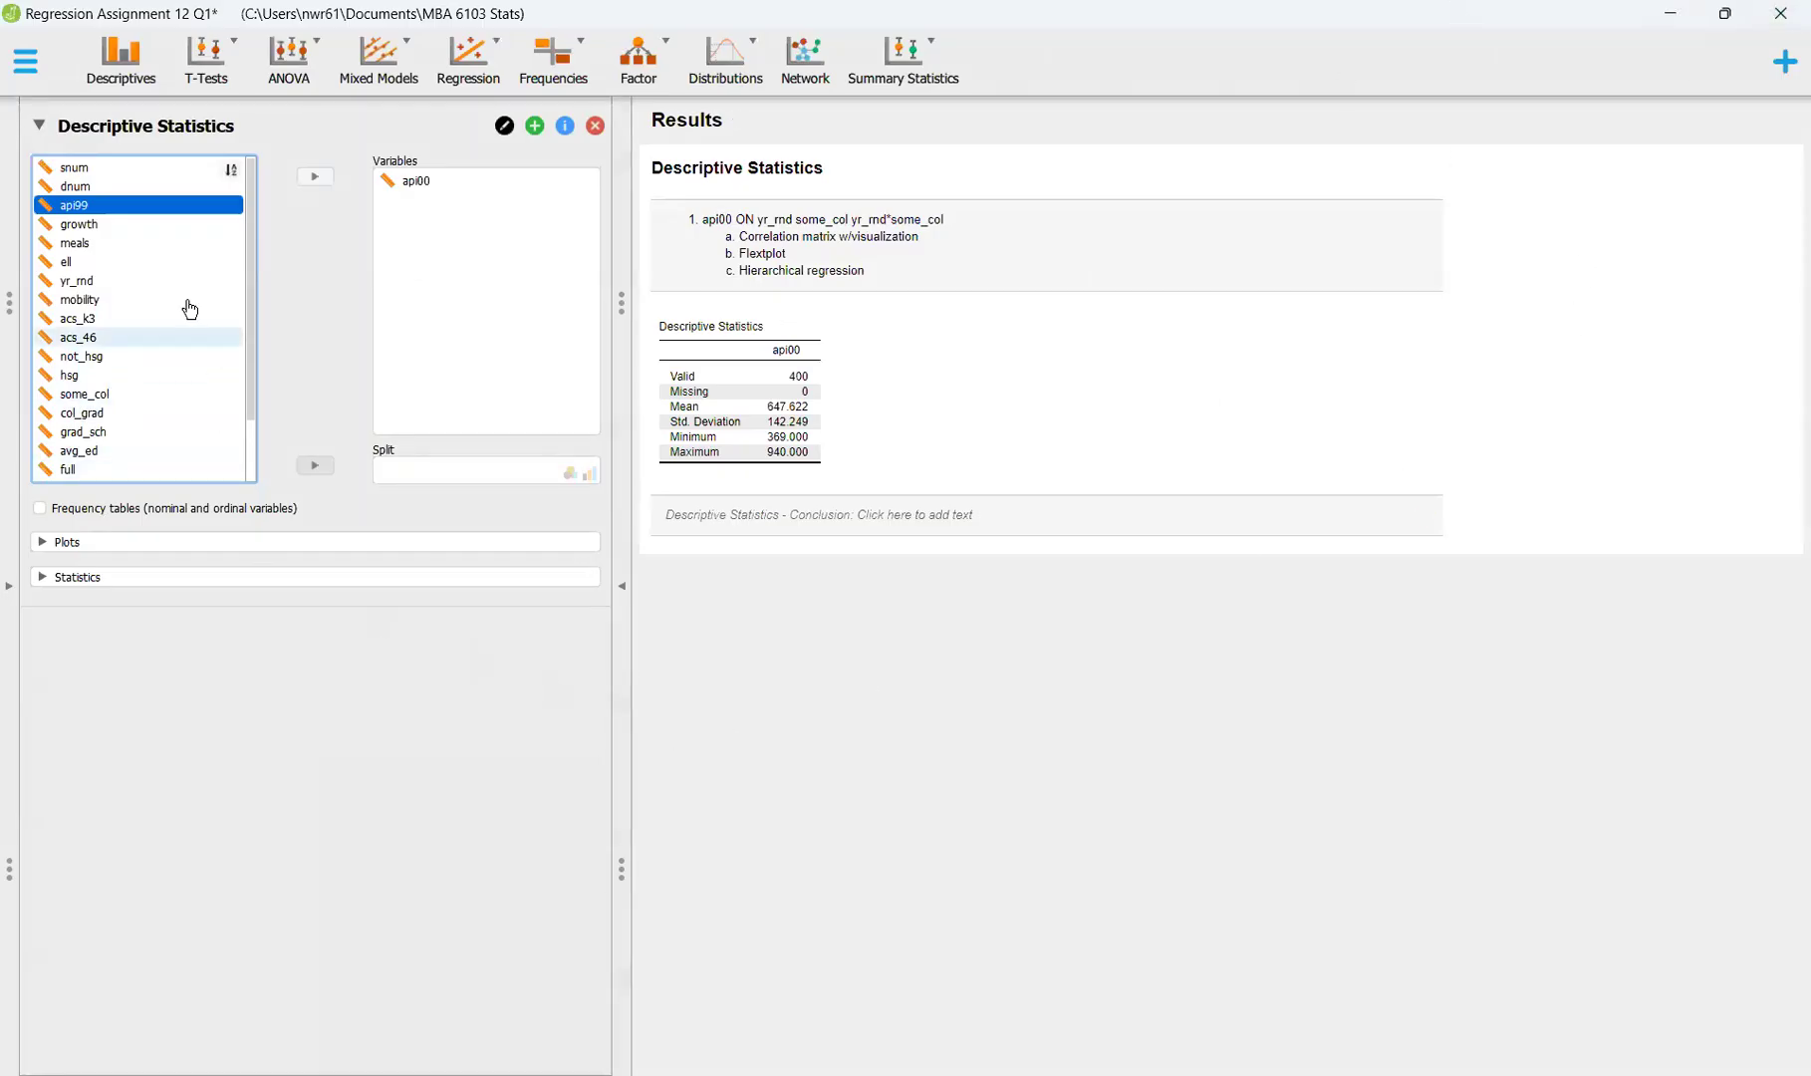
# Change the yr_rnd column's measurement type to Nominal in the data table and return to the analysis
pyautogui.click(10, 587)
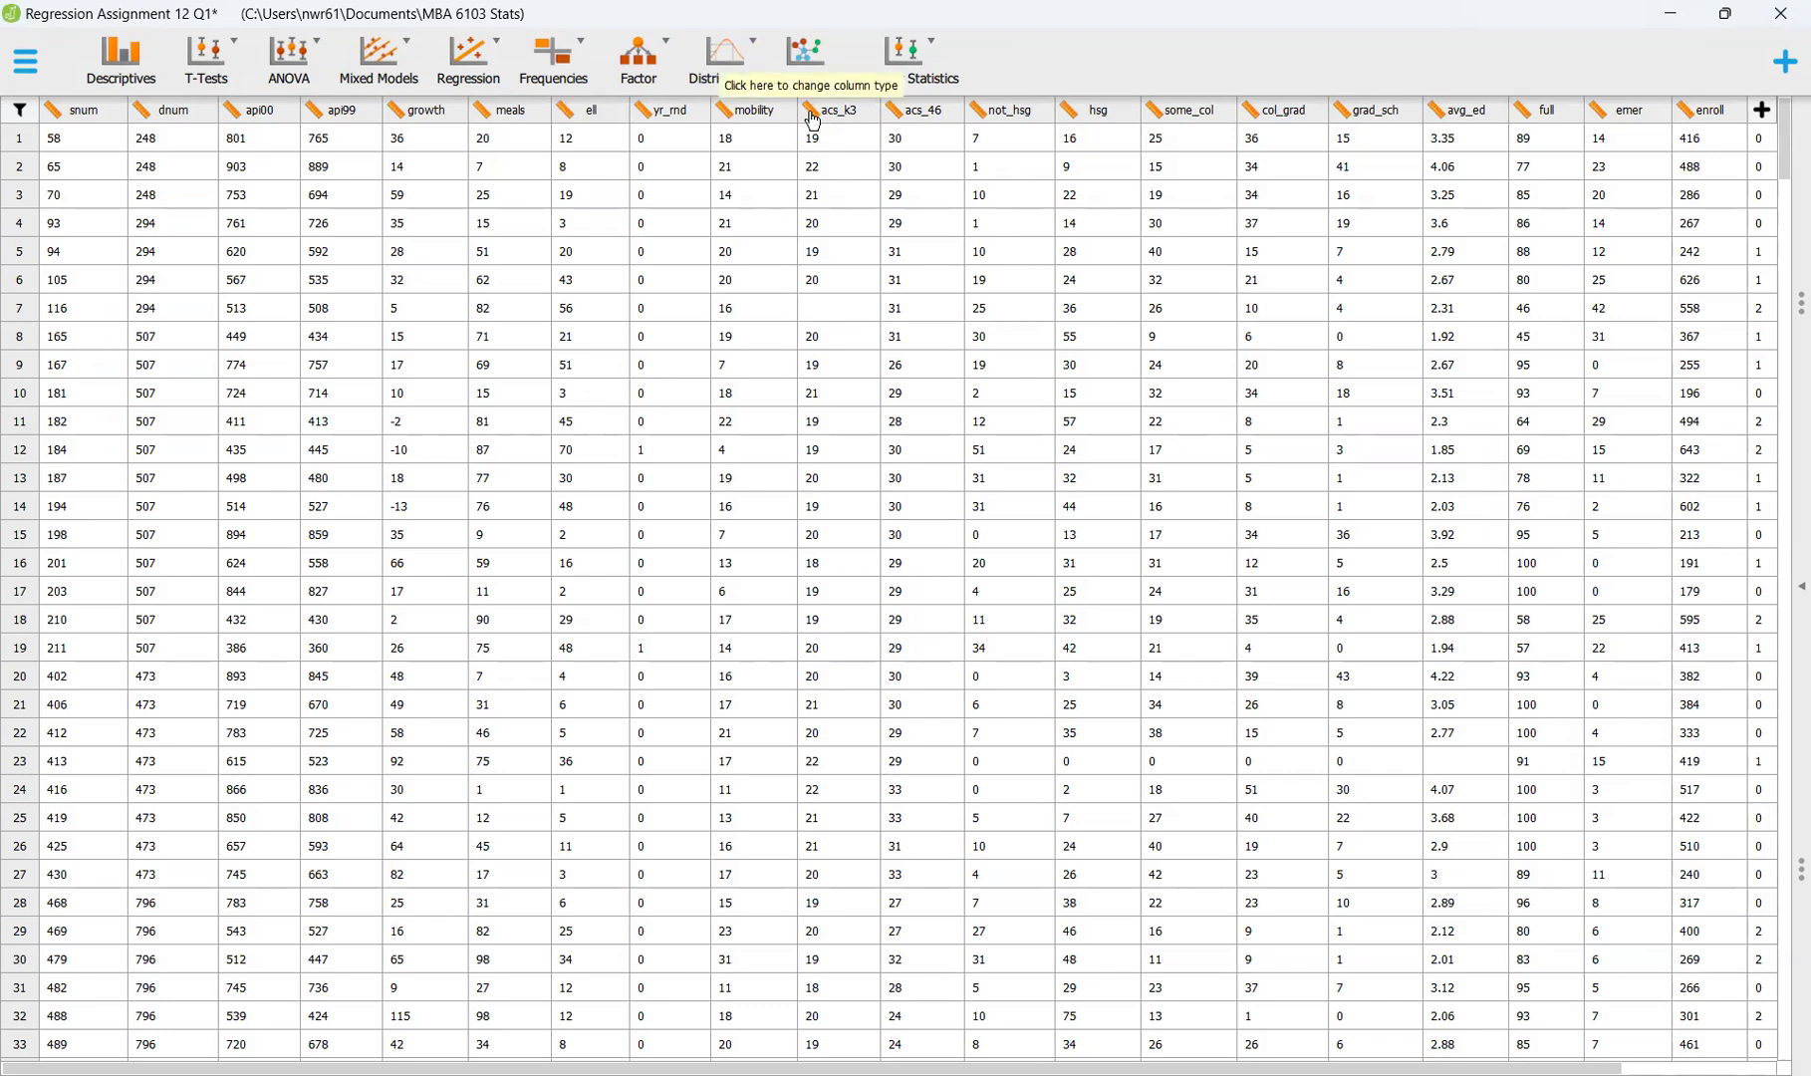
pyautogui.click(647, 113)
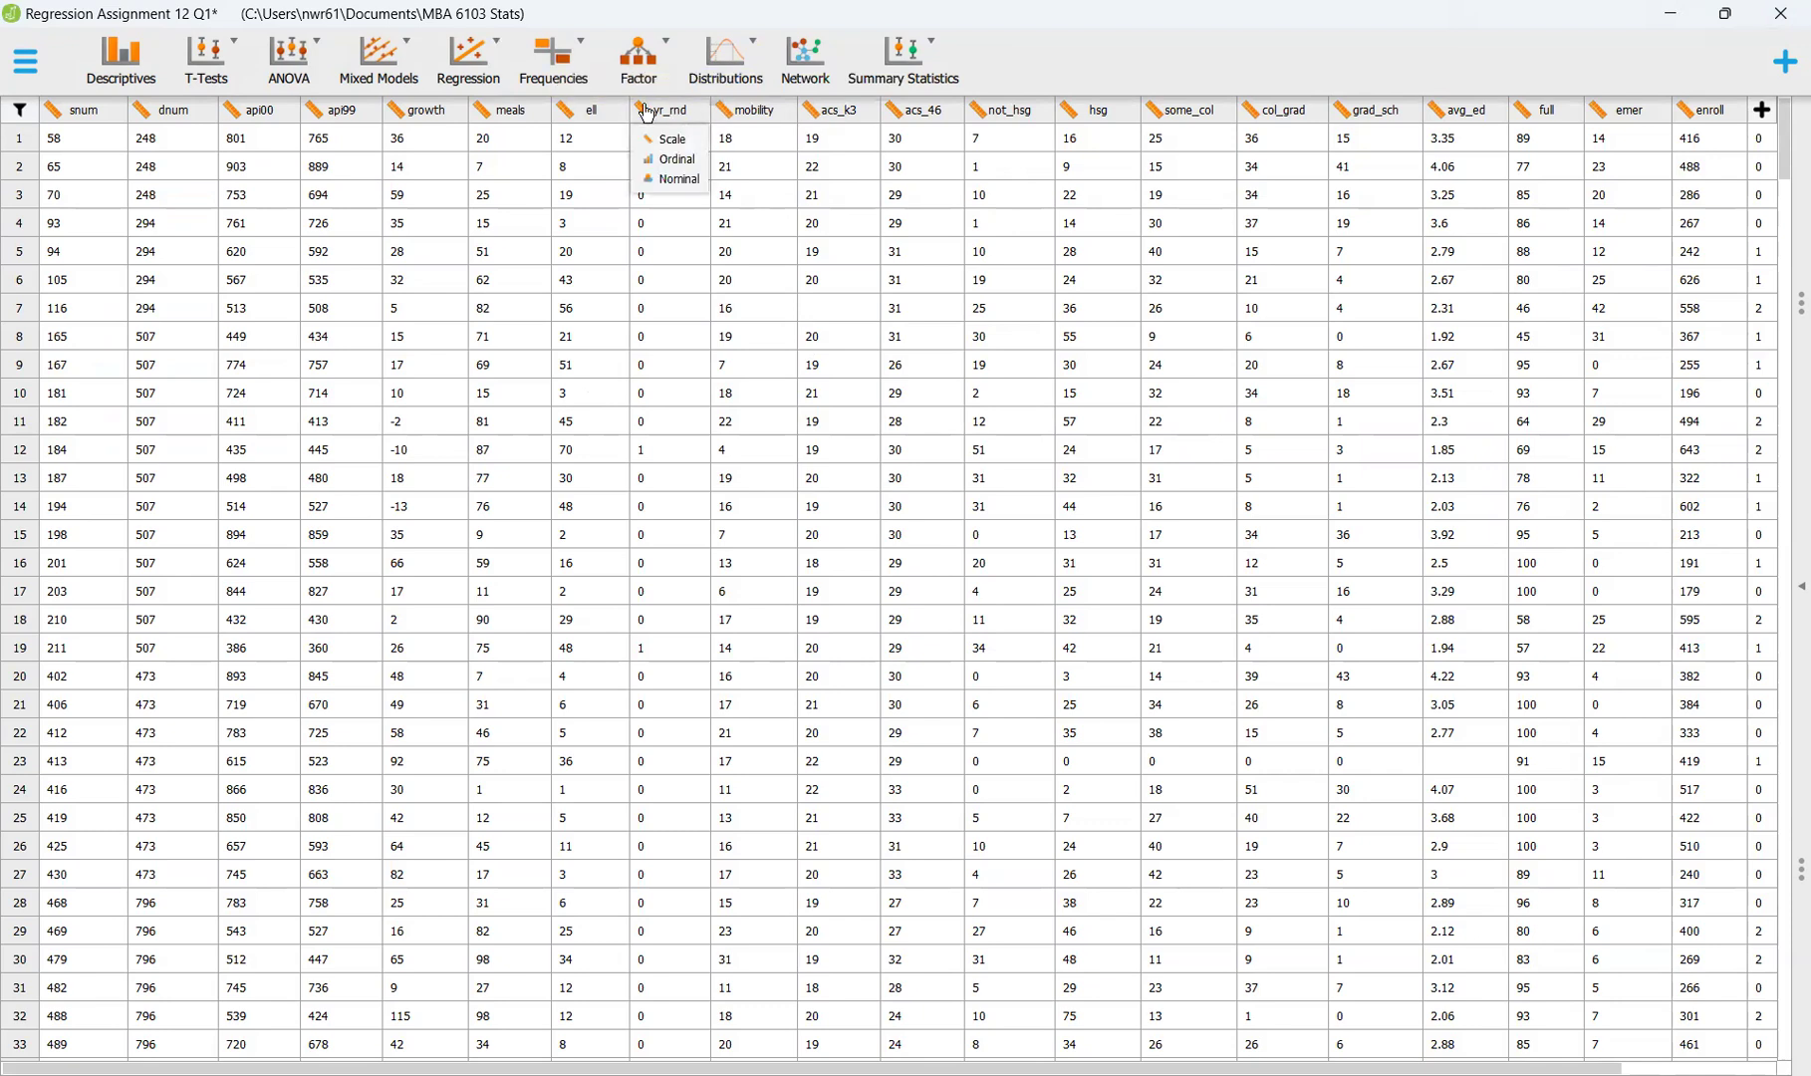
pyautogui.click(659, 179)
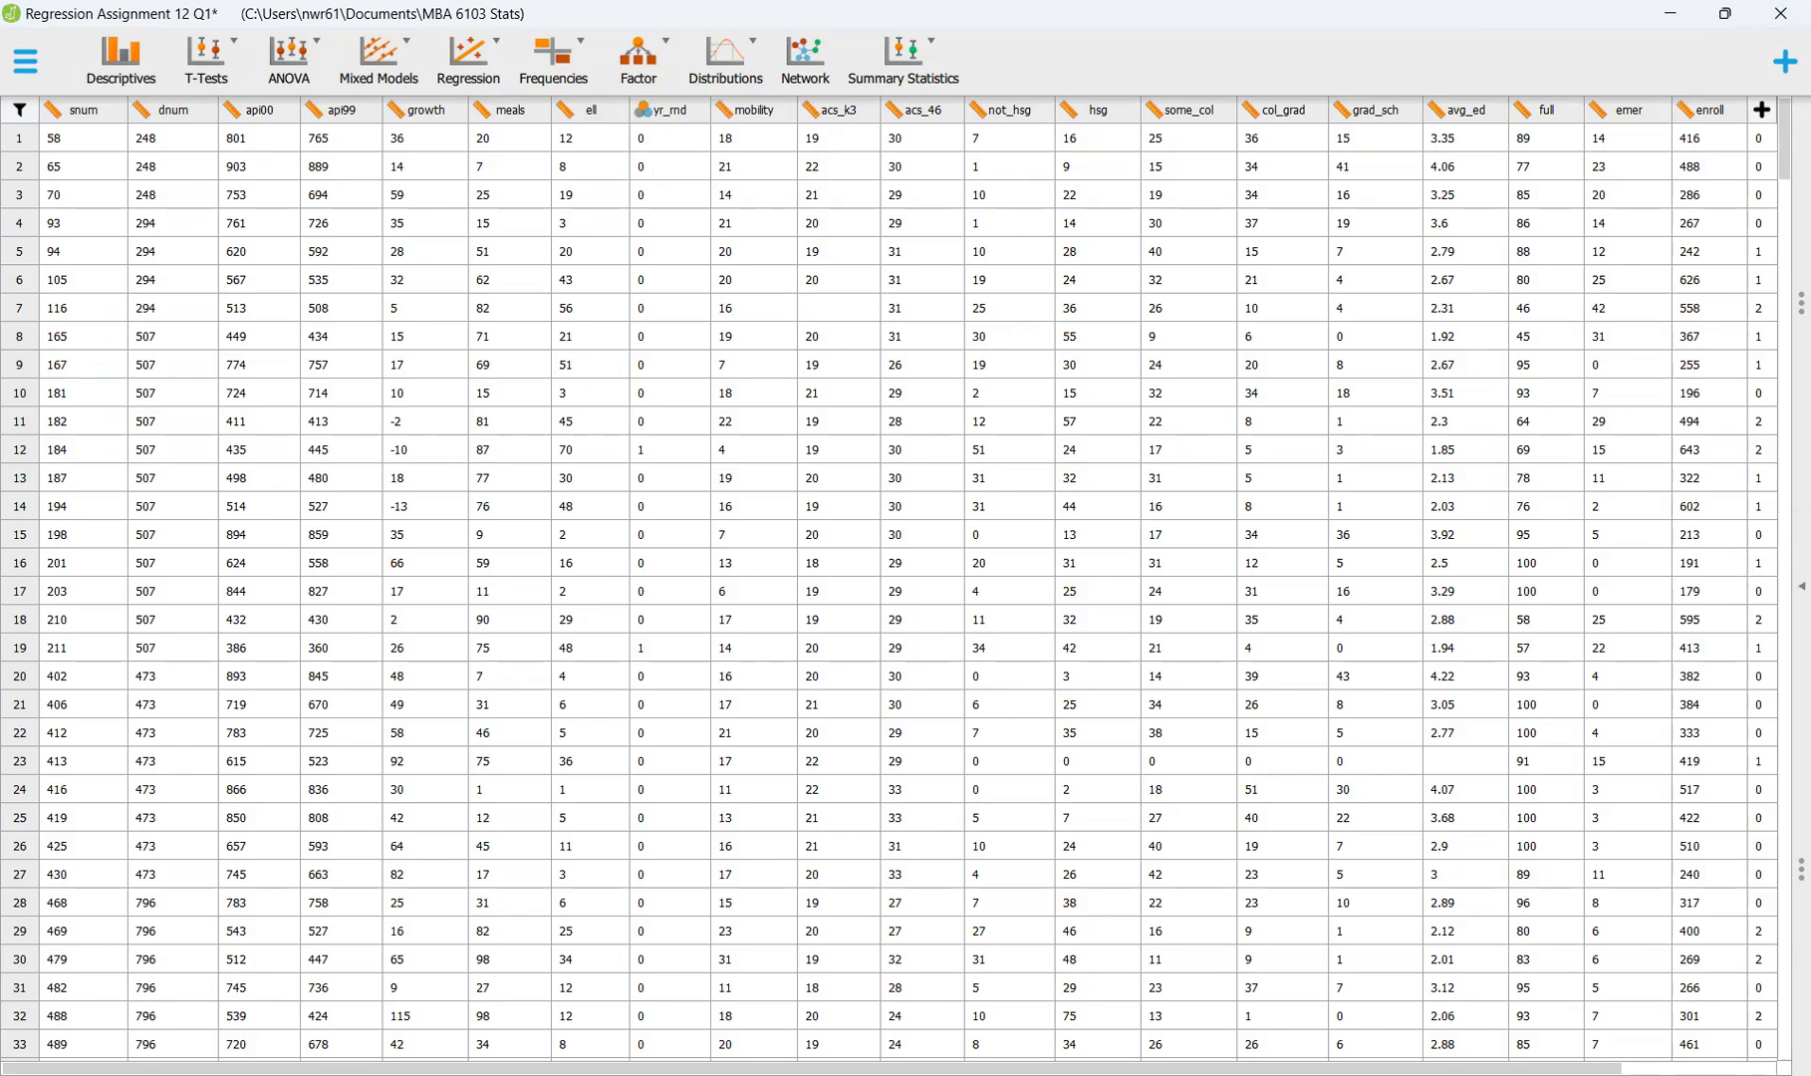
pyautogui.click(1801, 586)
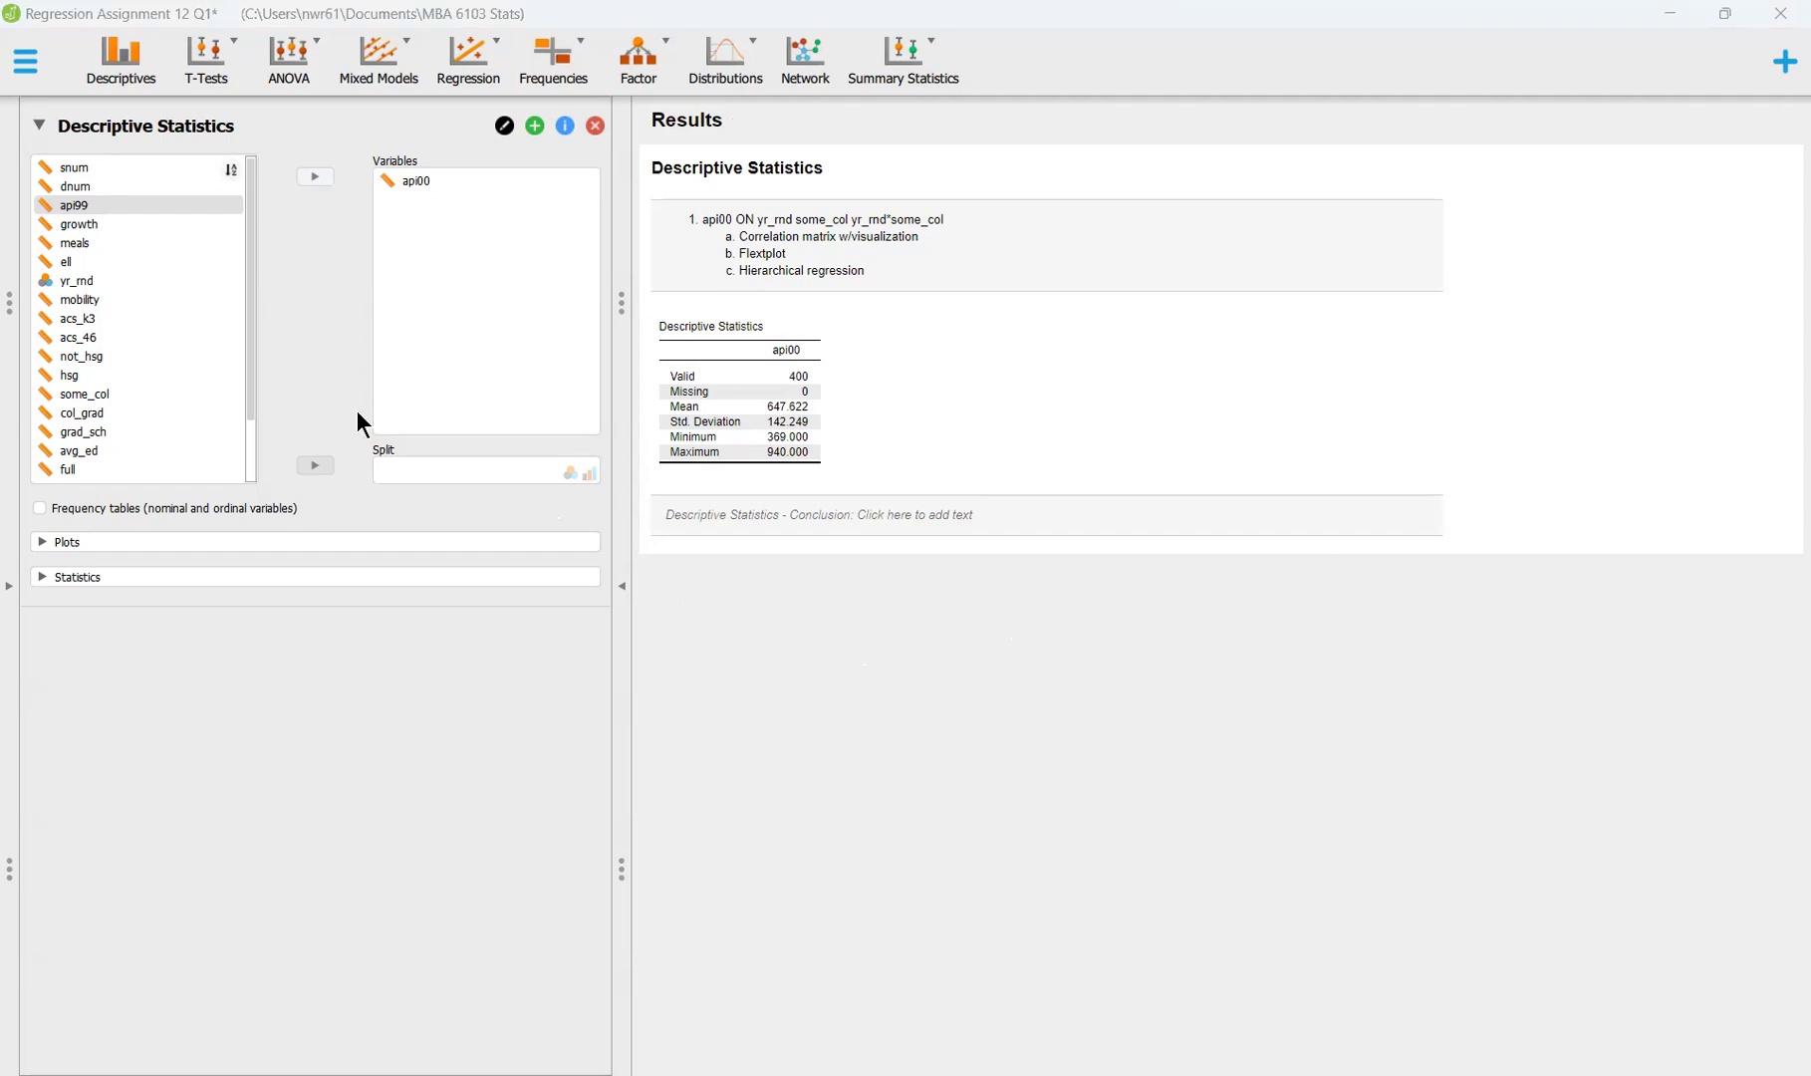
# Add yr_rnd and some_col to the variables of the Descriptive Statistics analysis
pyautogui.click(103, 280)
pyautogui.click(329, 184)
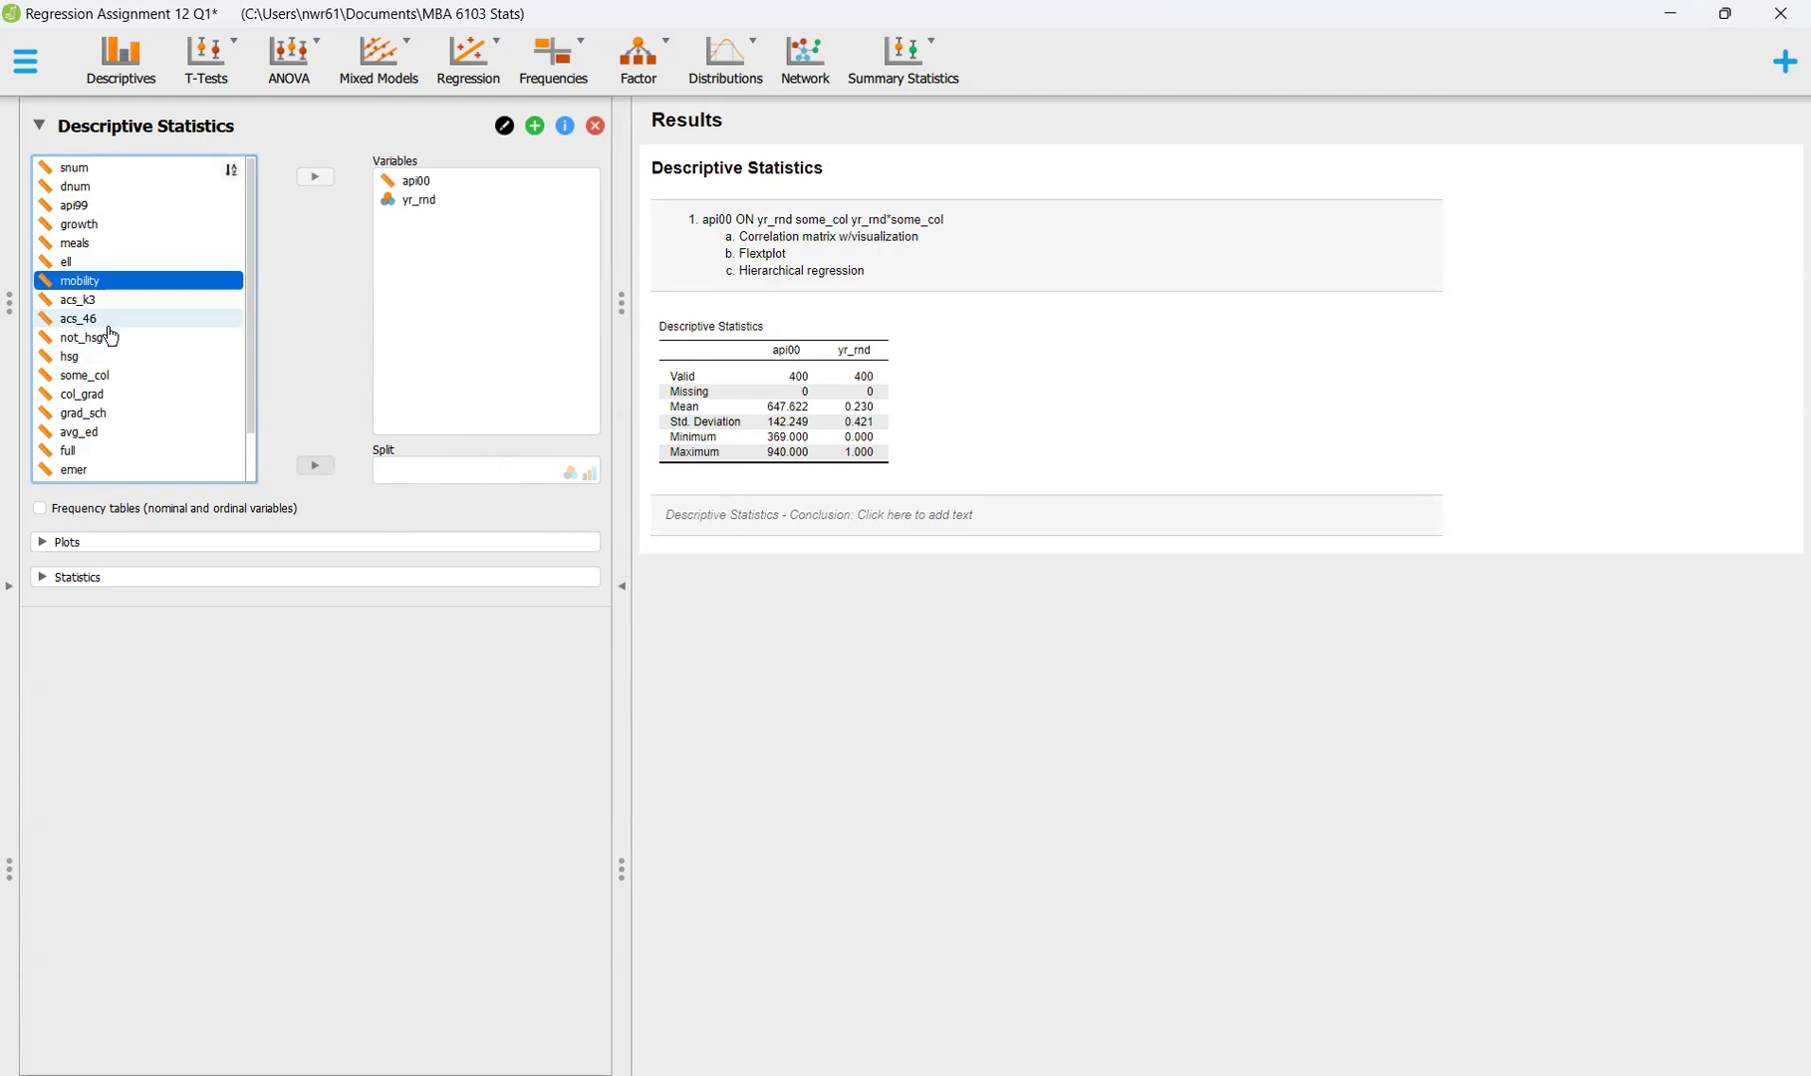
pyautogui.click(115, 378)
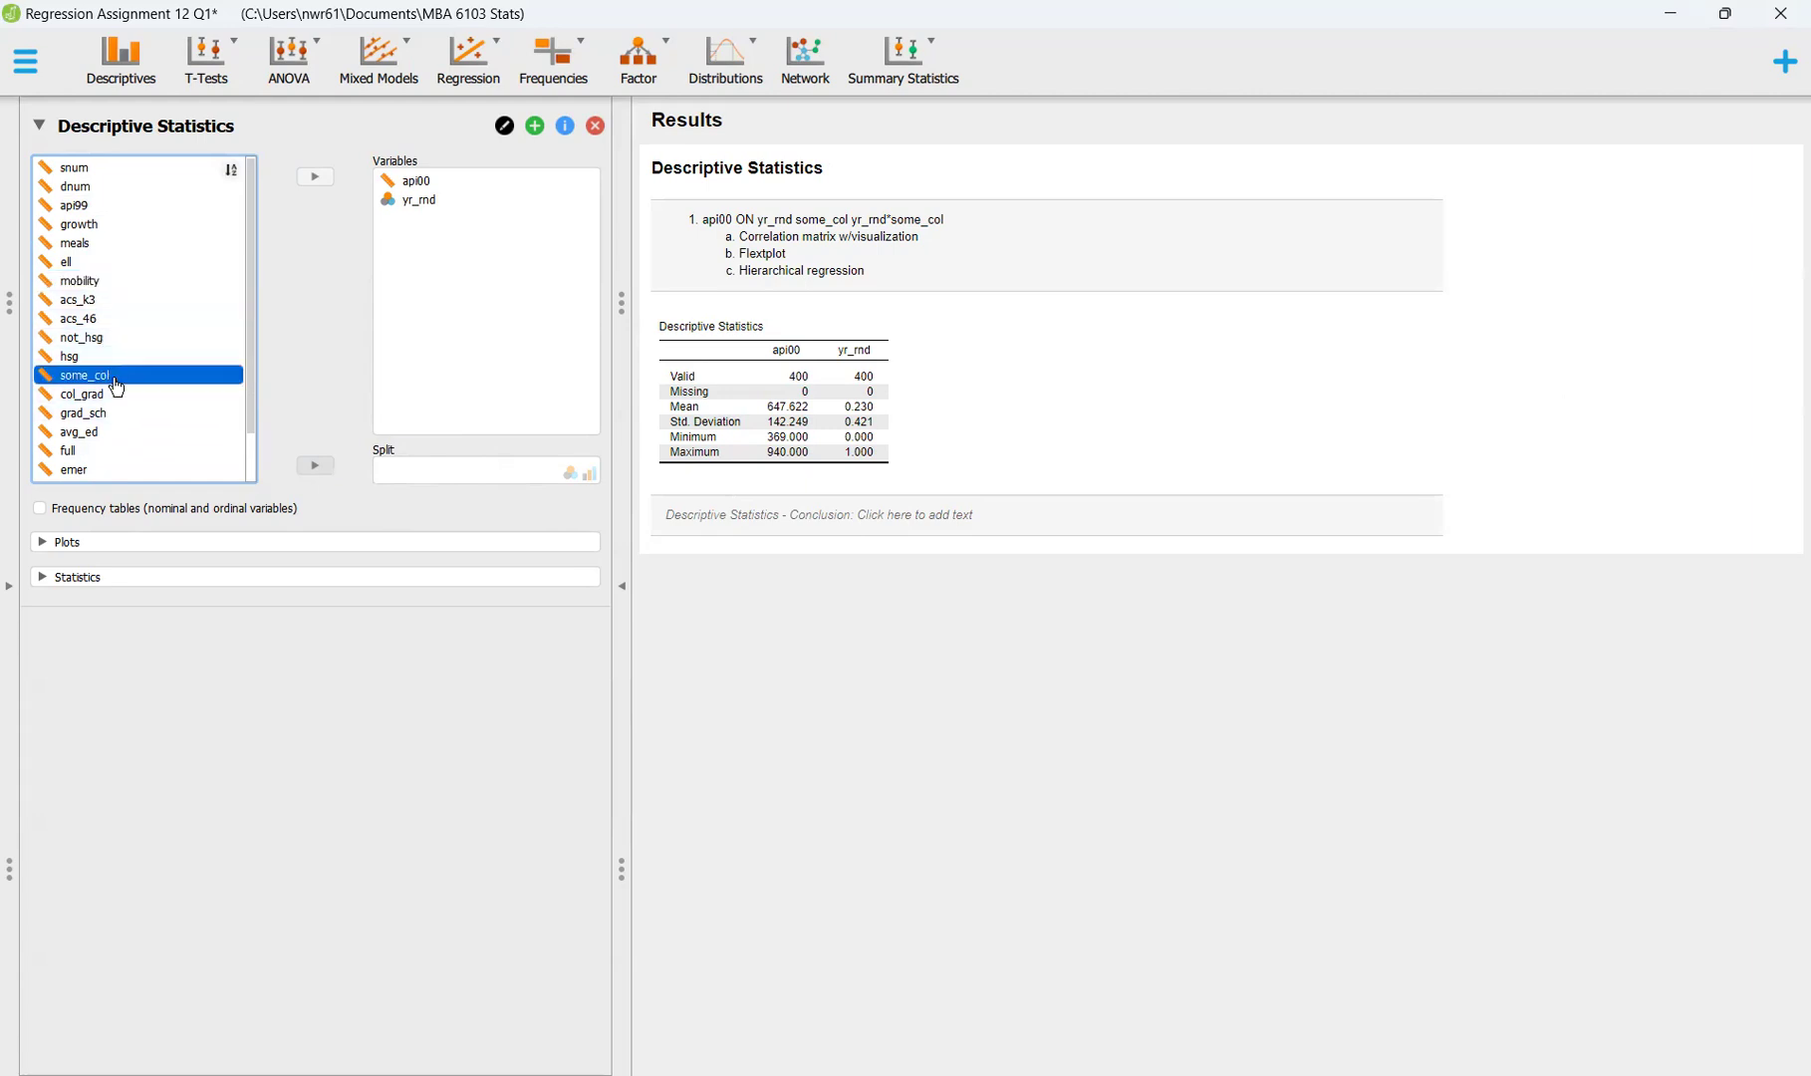
pyautogui.click(317, 178)
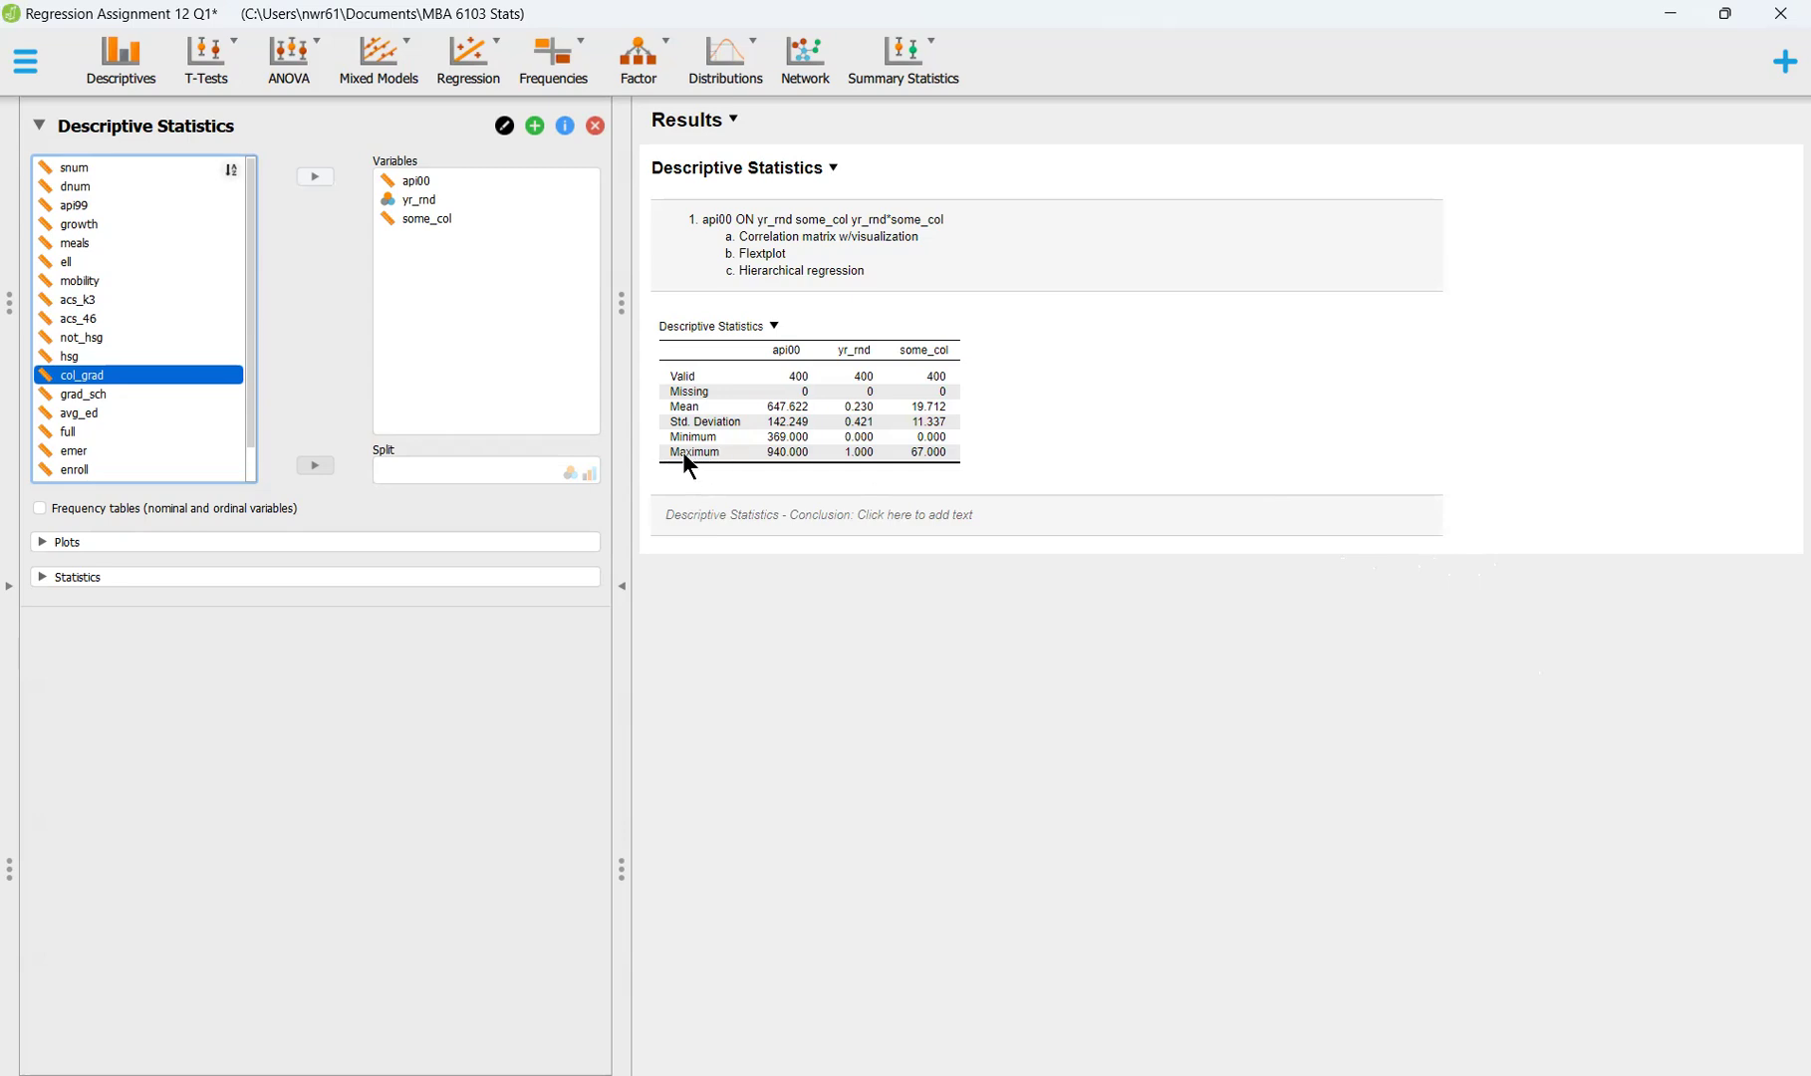
# Create a Correlation analysis with api00, yr_rnd and some_col as its variables
pyautogui.click(470, 69)
pyautogui.click(467, 151)
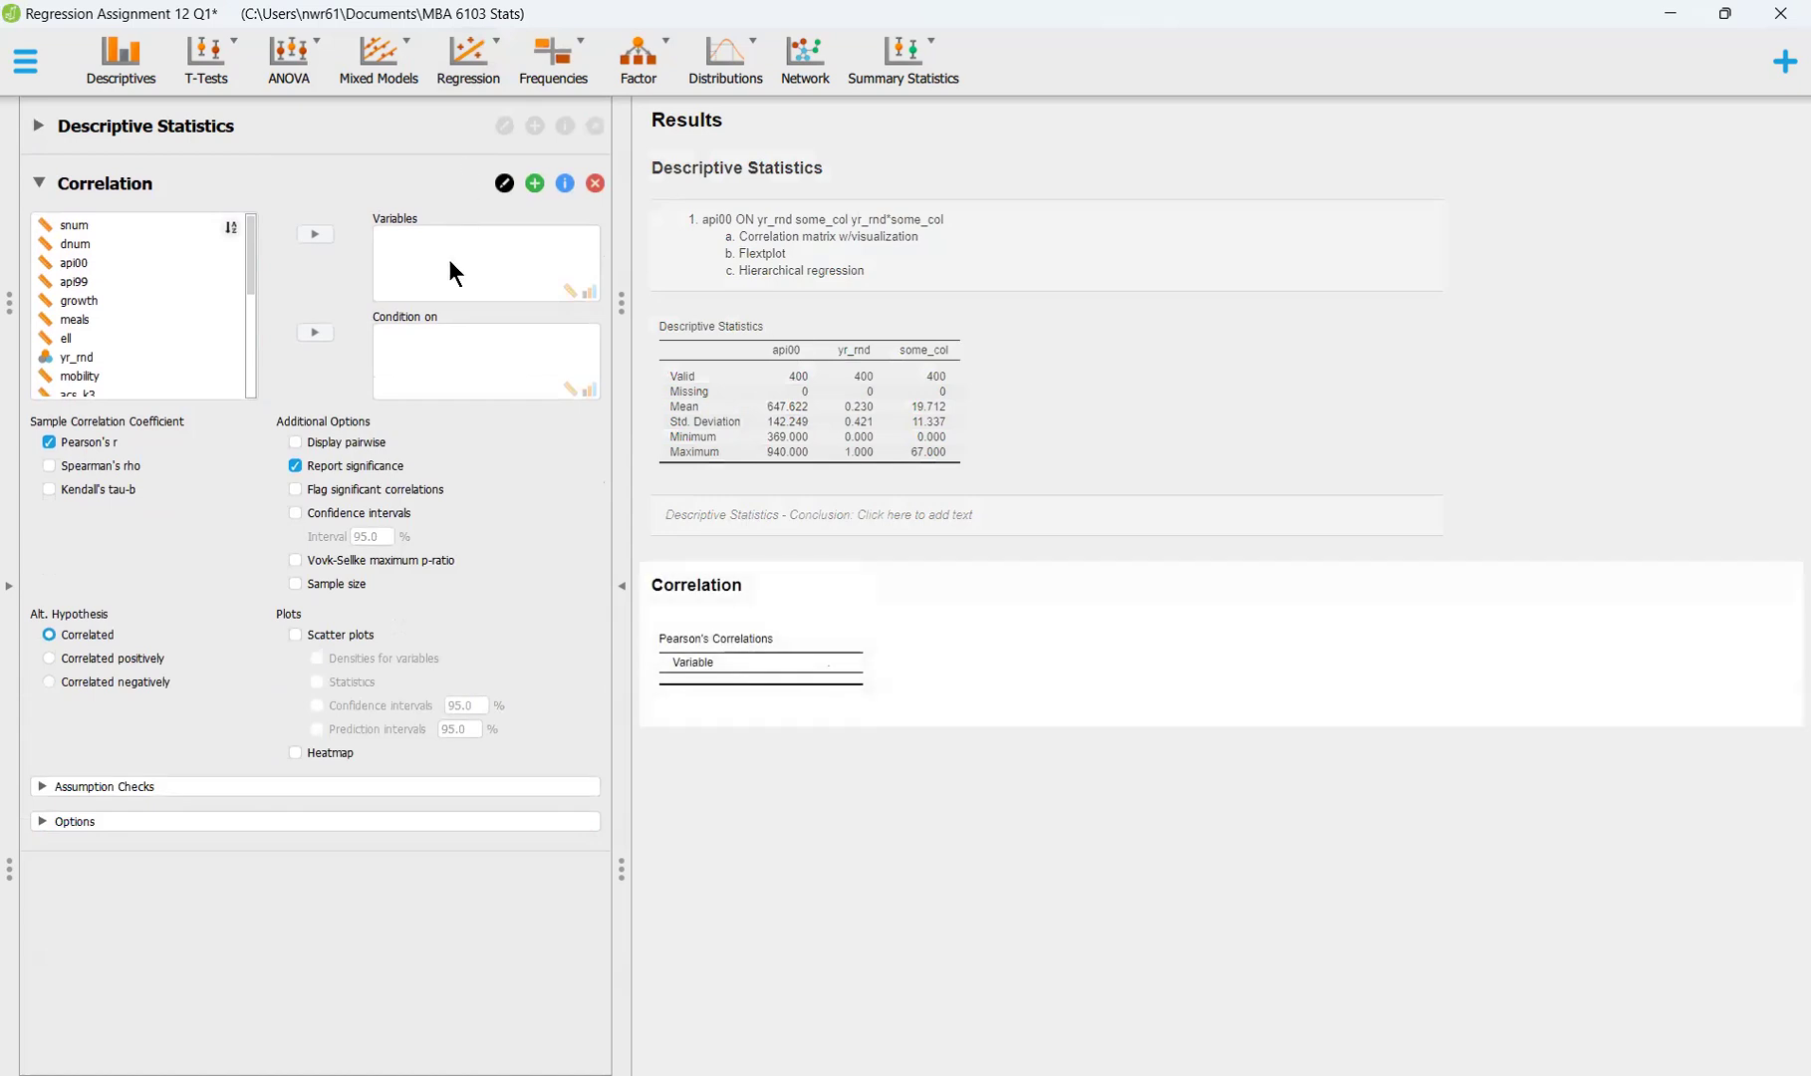
pyautogui.click(133, 281)
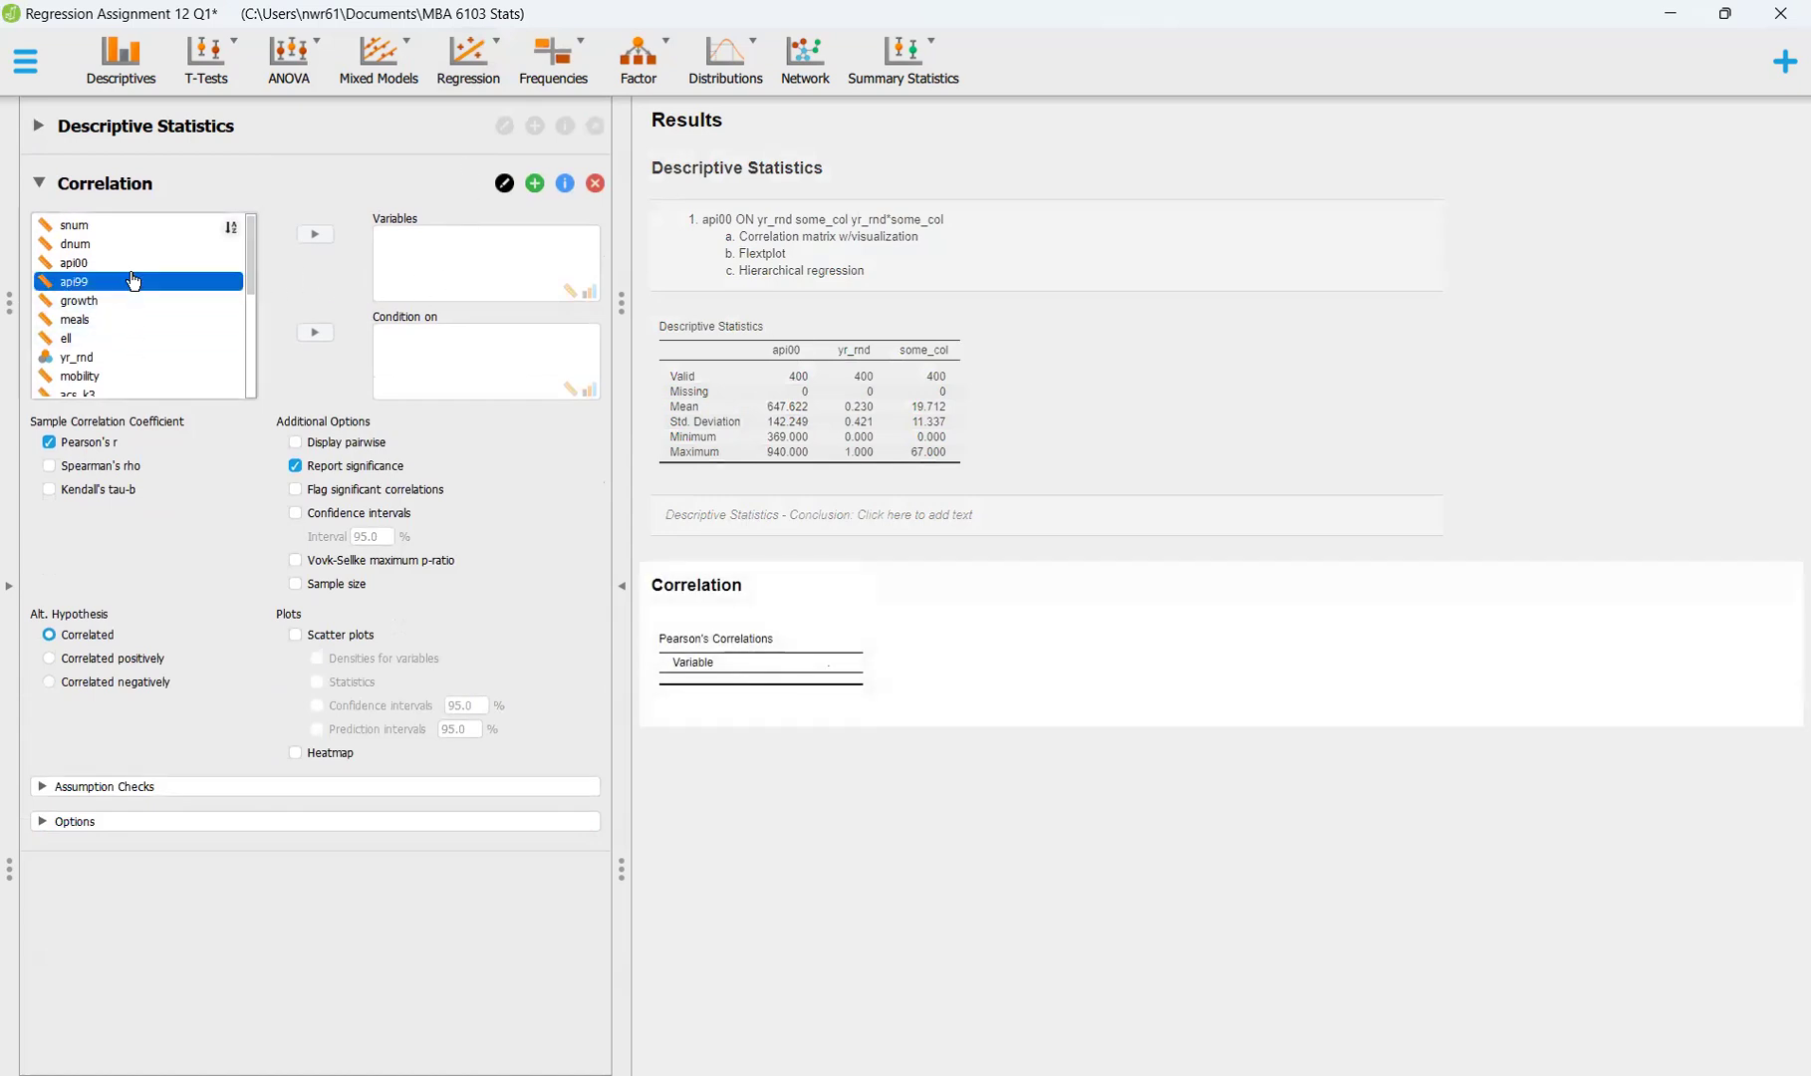
pyautogui.click(136, 265)
pyautogui.click(315, 234)
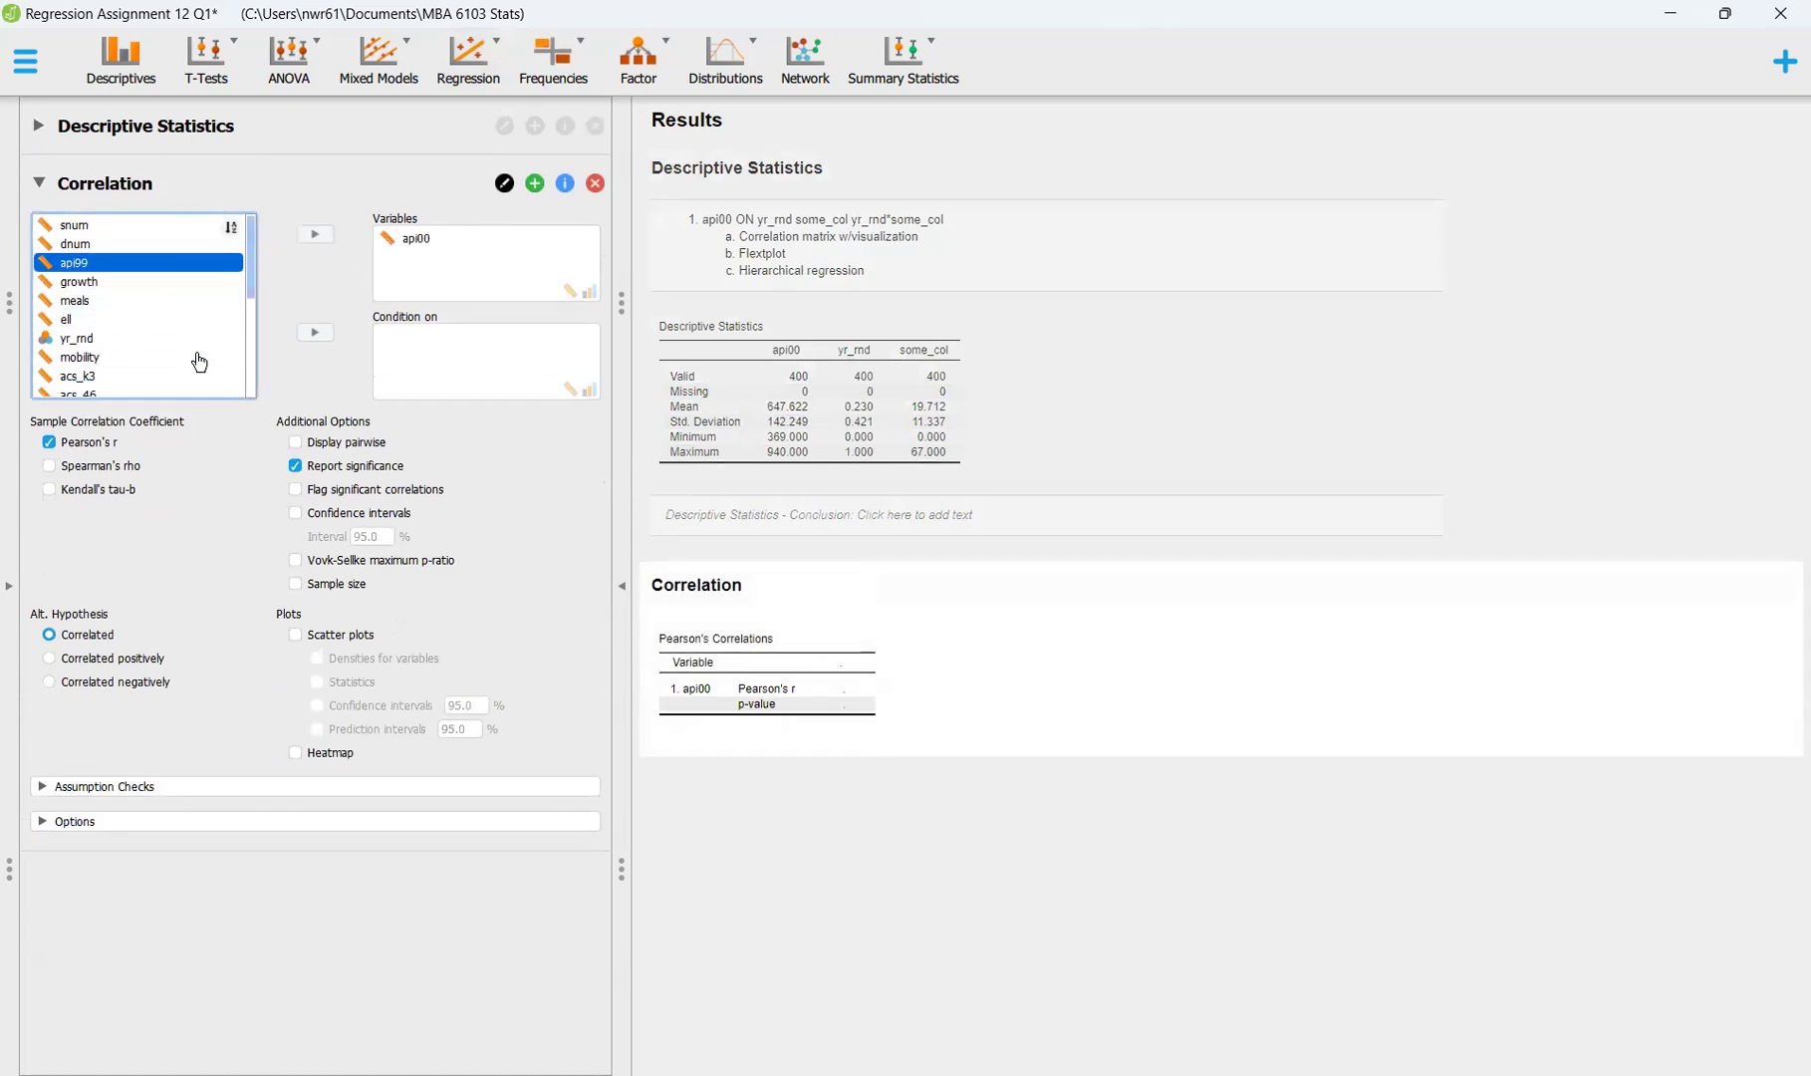
pyautogui.click(161, 339)
pyautogui.click(325, 237)
pyautogui.scroll(-2, 151, 361)
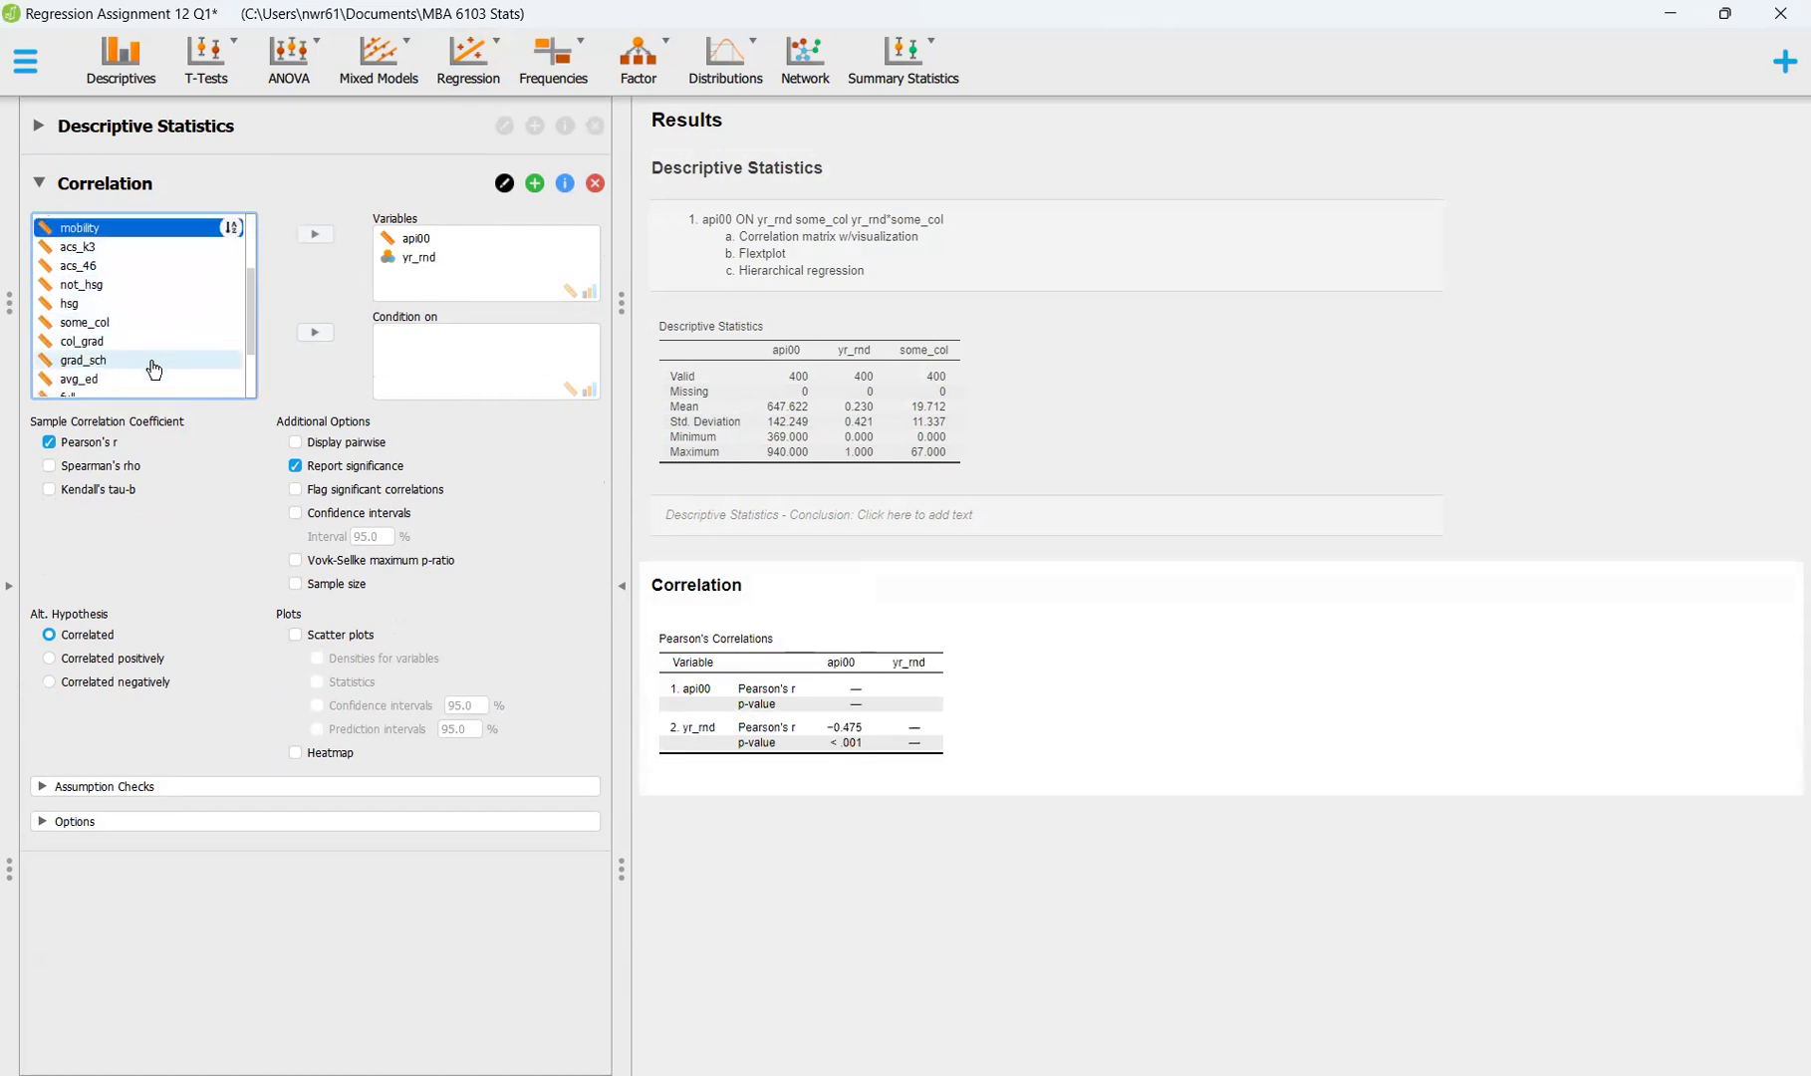
pyautogui.click(145, 319)
pyautogui.click(319, 234)
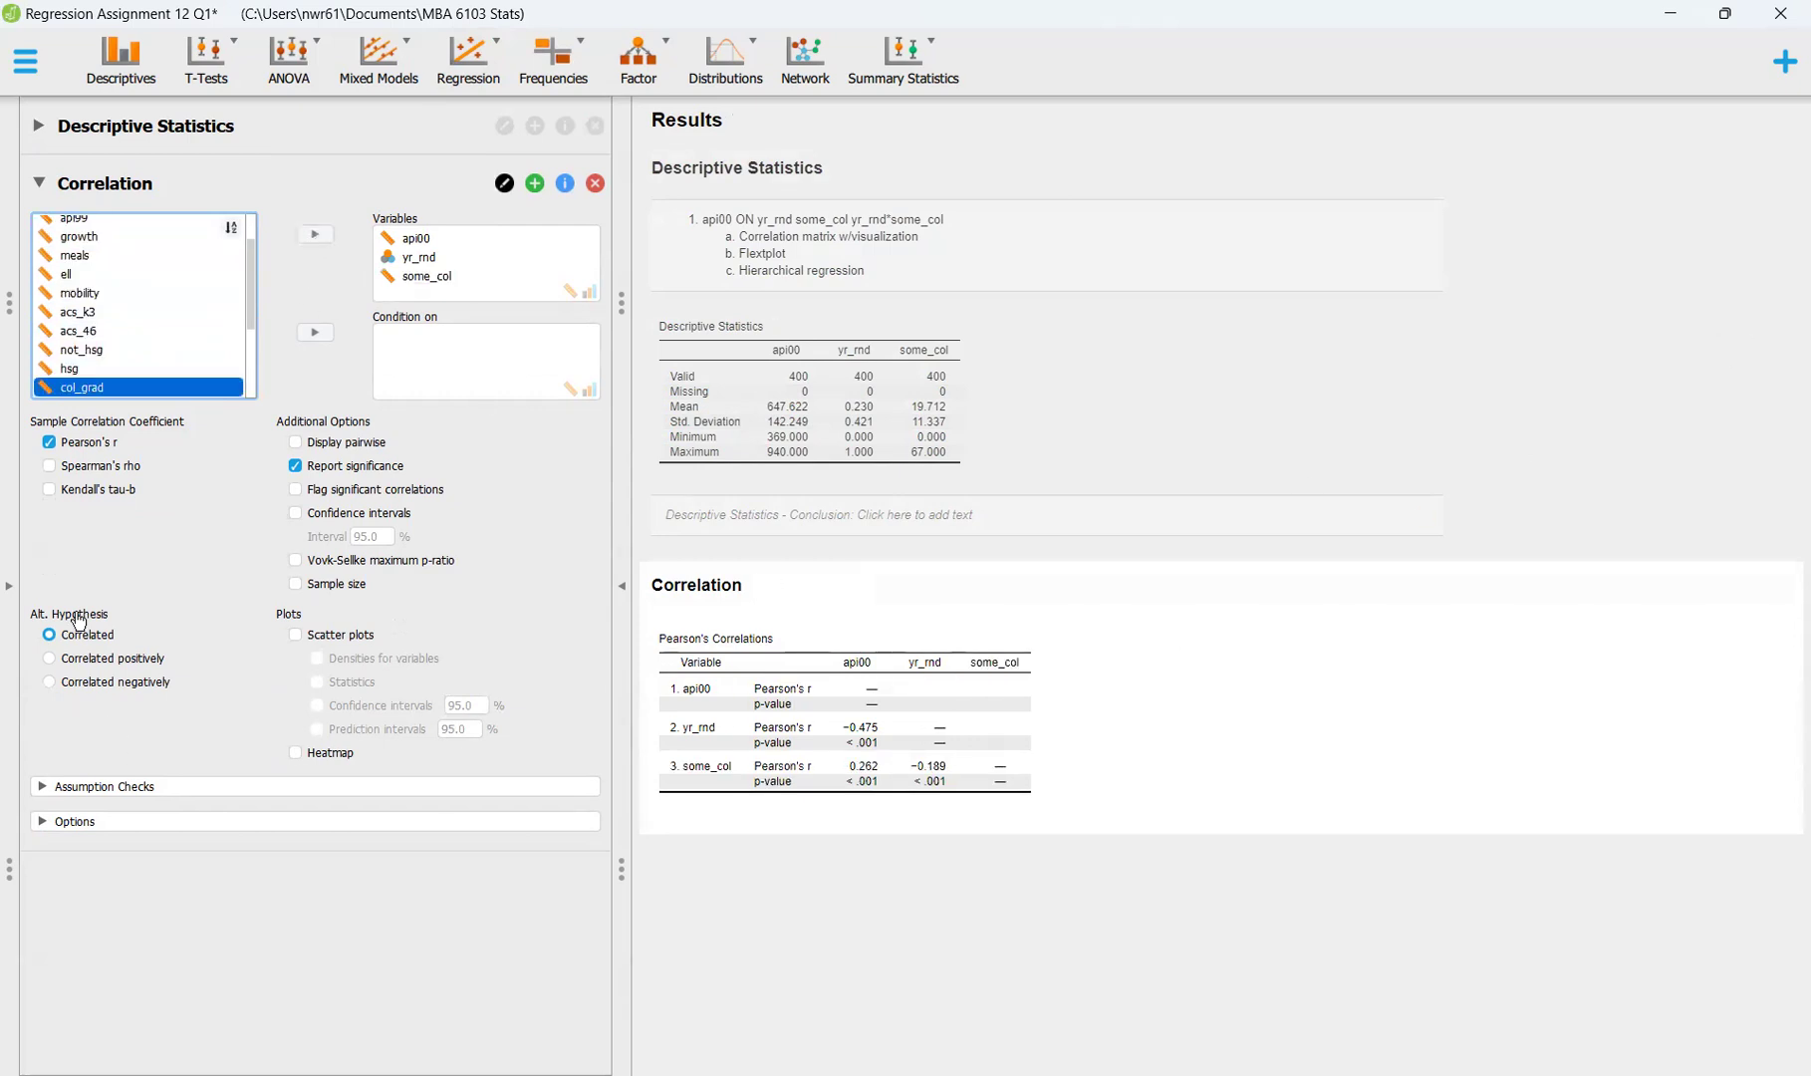
# Flag significant correlations in the table and expand the assumption checks and missing-value options
pyautogui.click(341, 496)
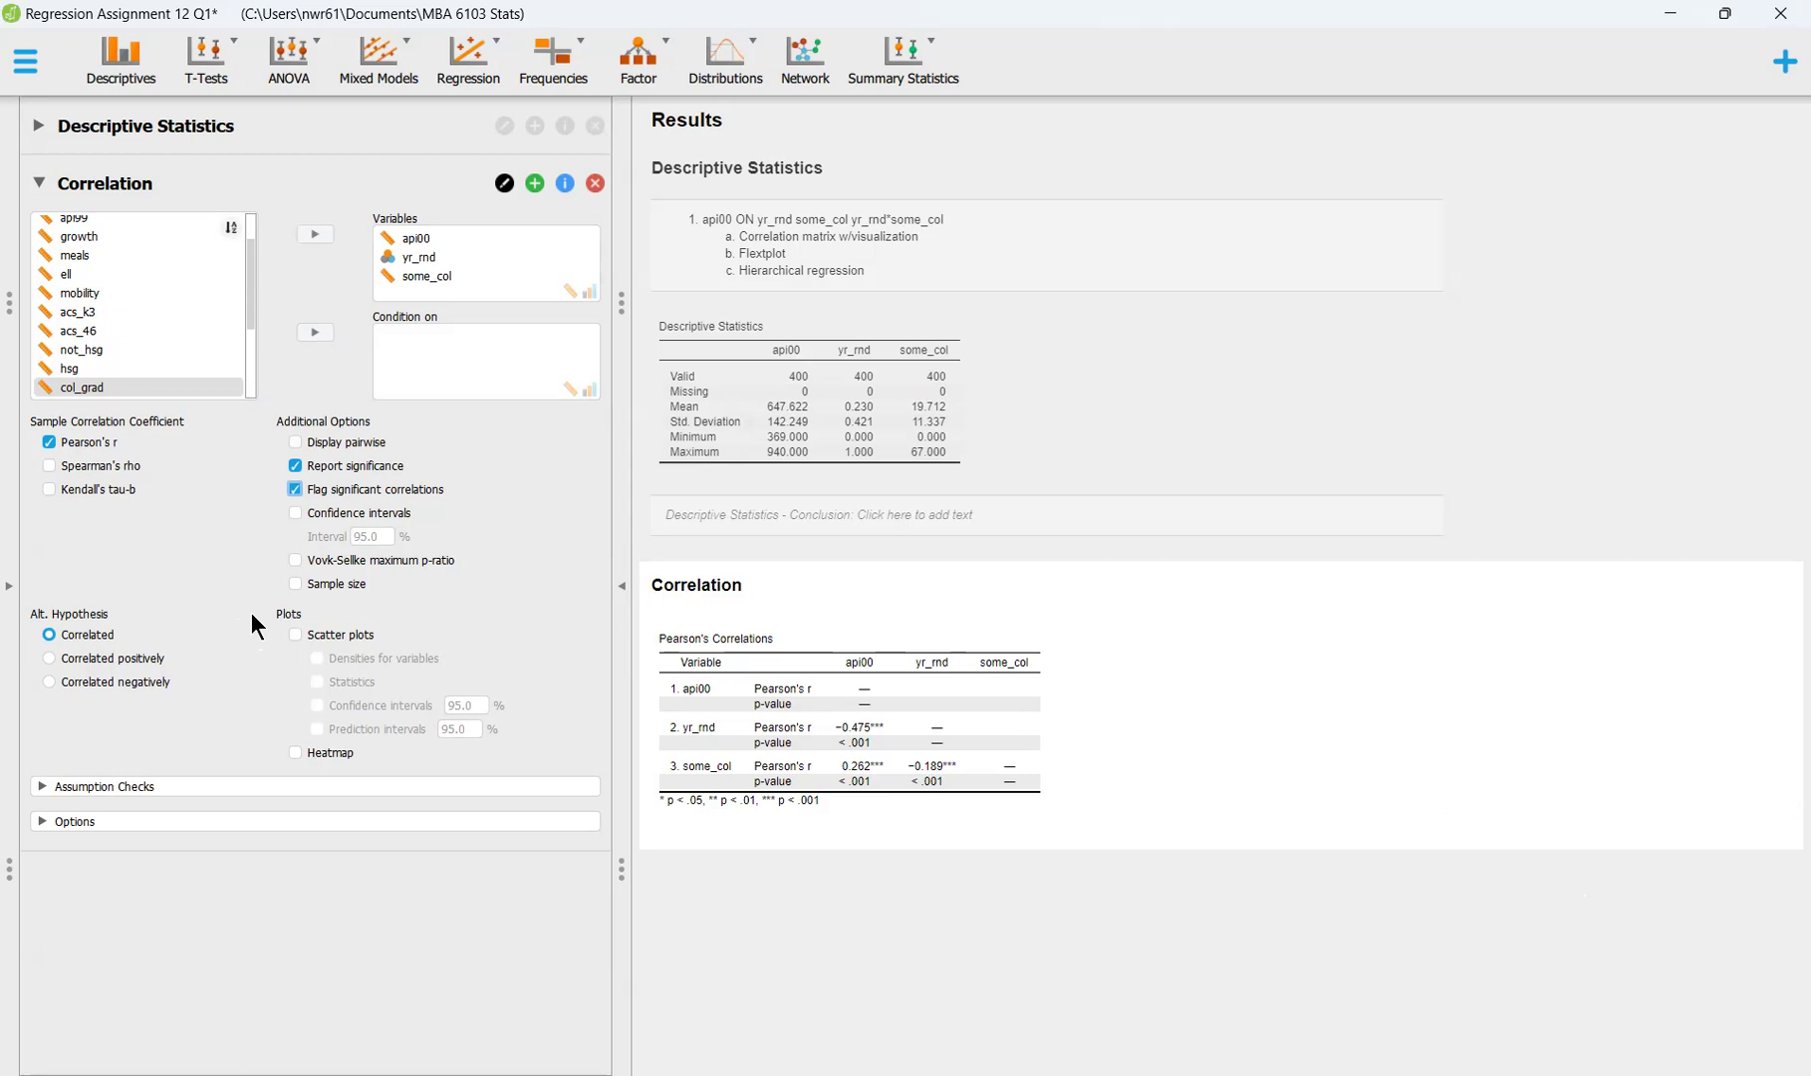
pyautogui.click(86, 788)
pyautogui.click(76, 818)
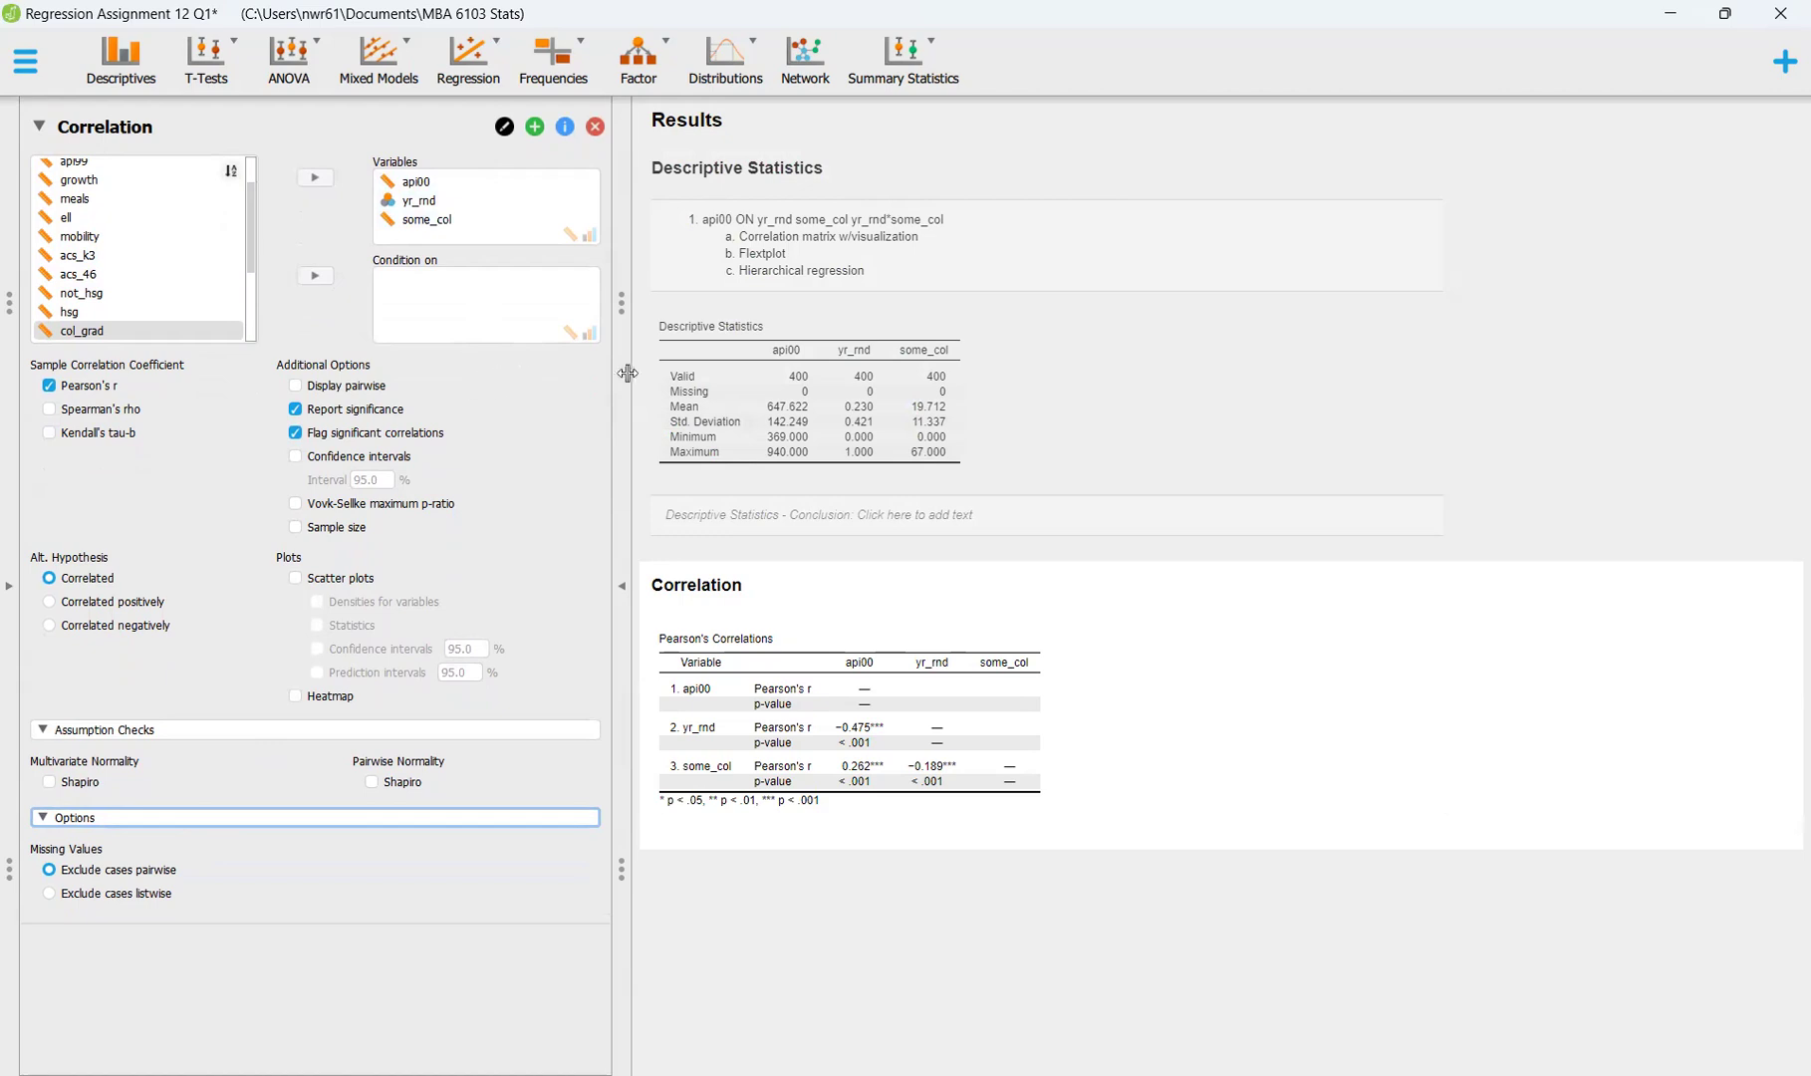
pyautogui.click(901, 80)
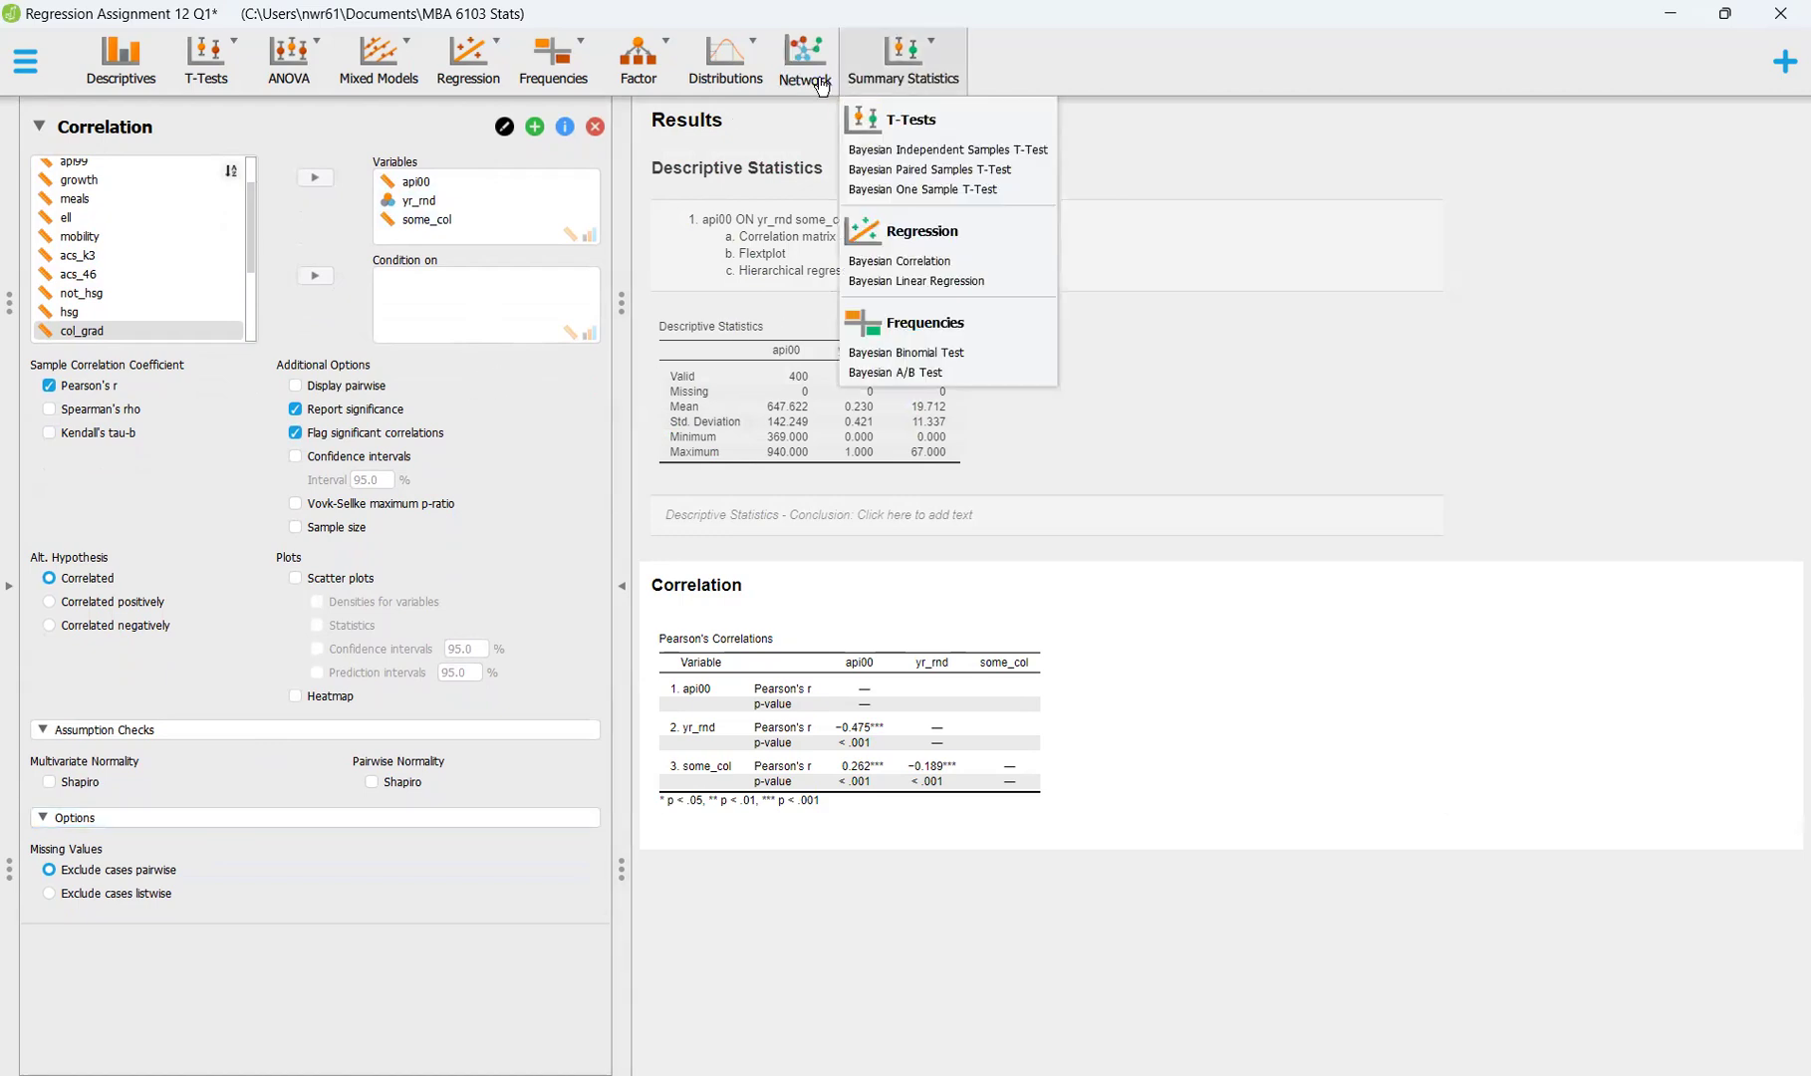
pyautogui.click(1785, 62)
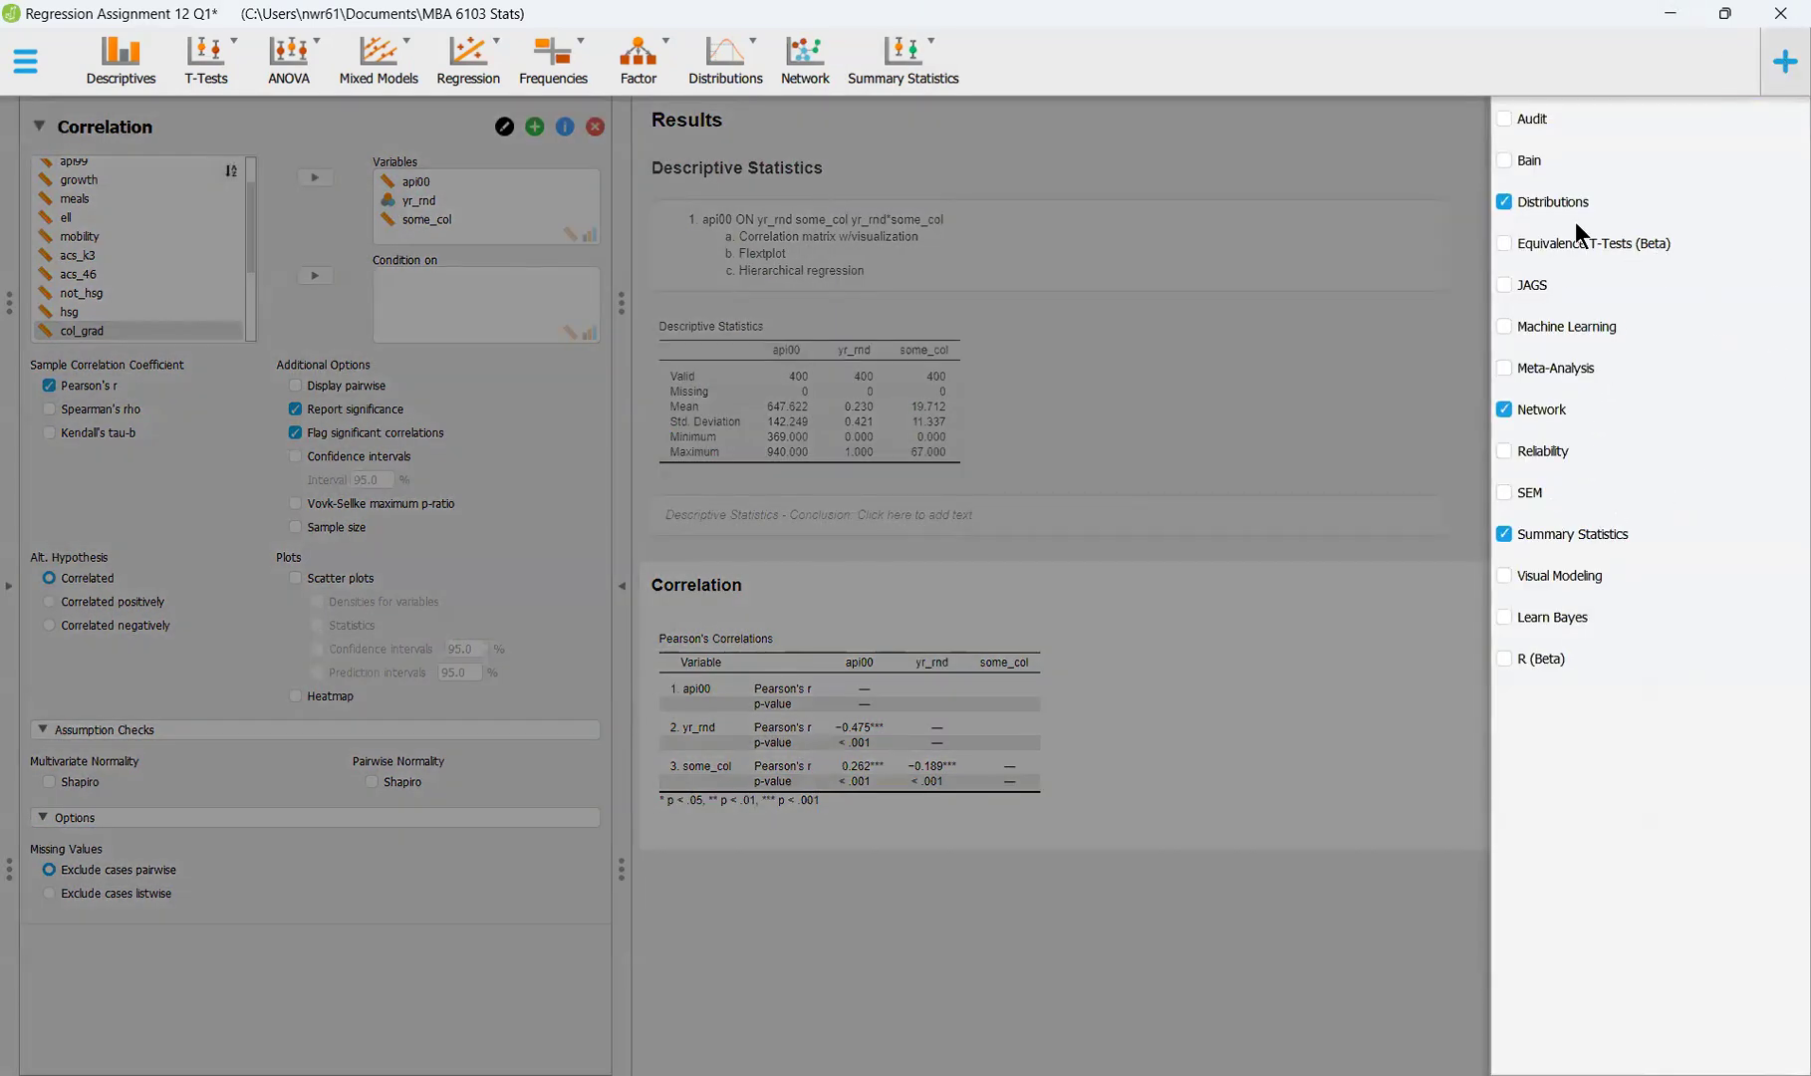
pyautogui.click(1783, 79)
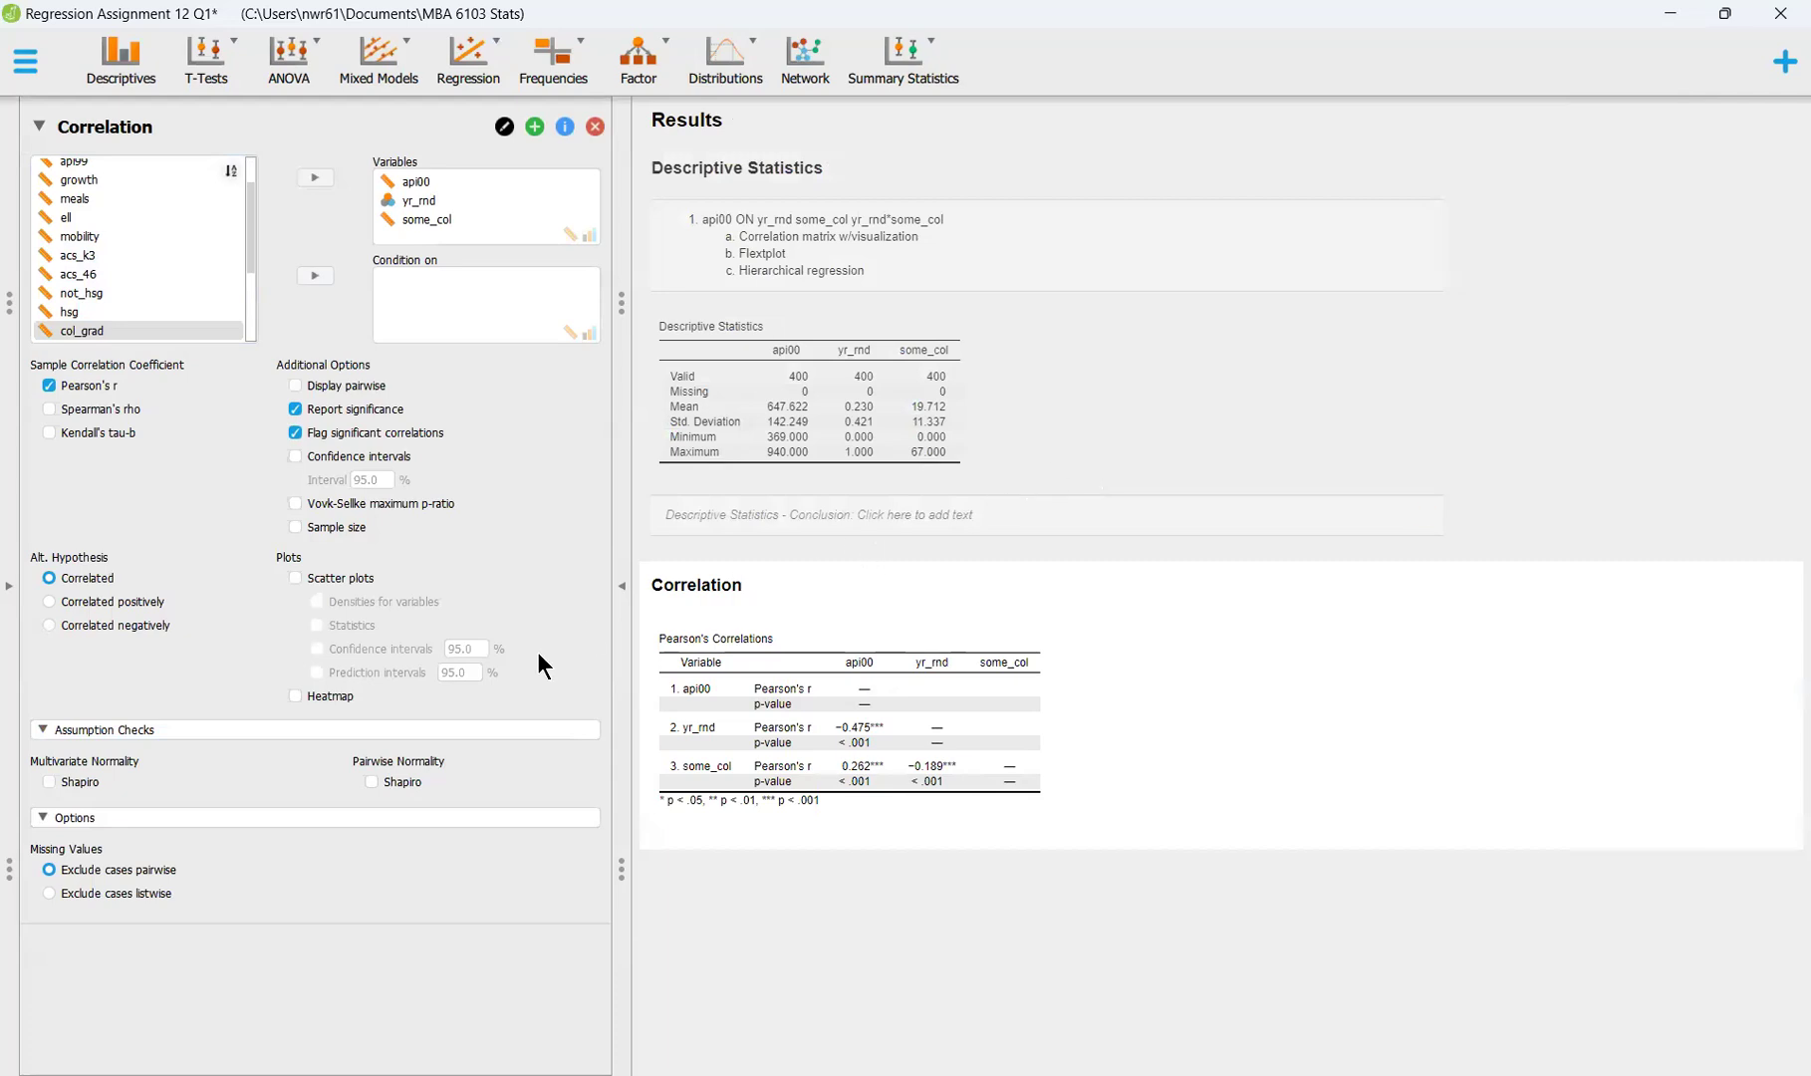
# Add scatter plots to the correlation analysis with statistics and 95% confidence intervals displayed
pyautogui.click(305, 582)
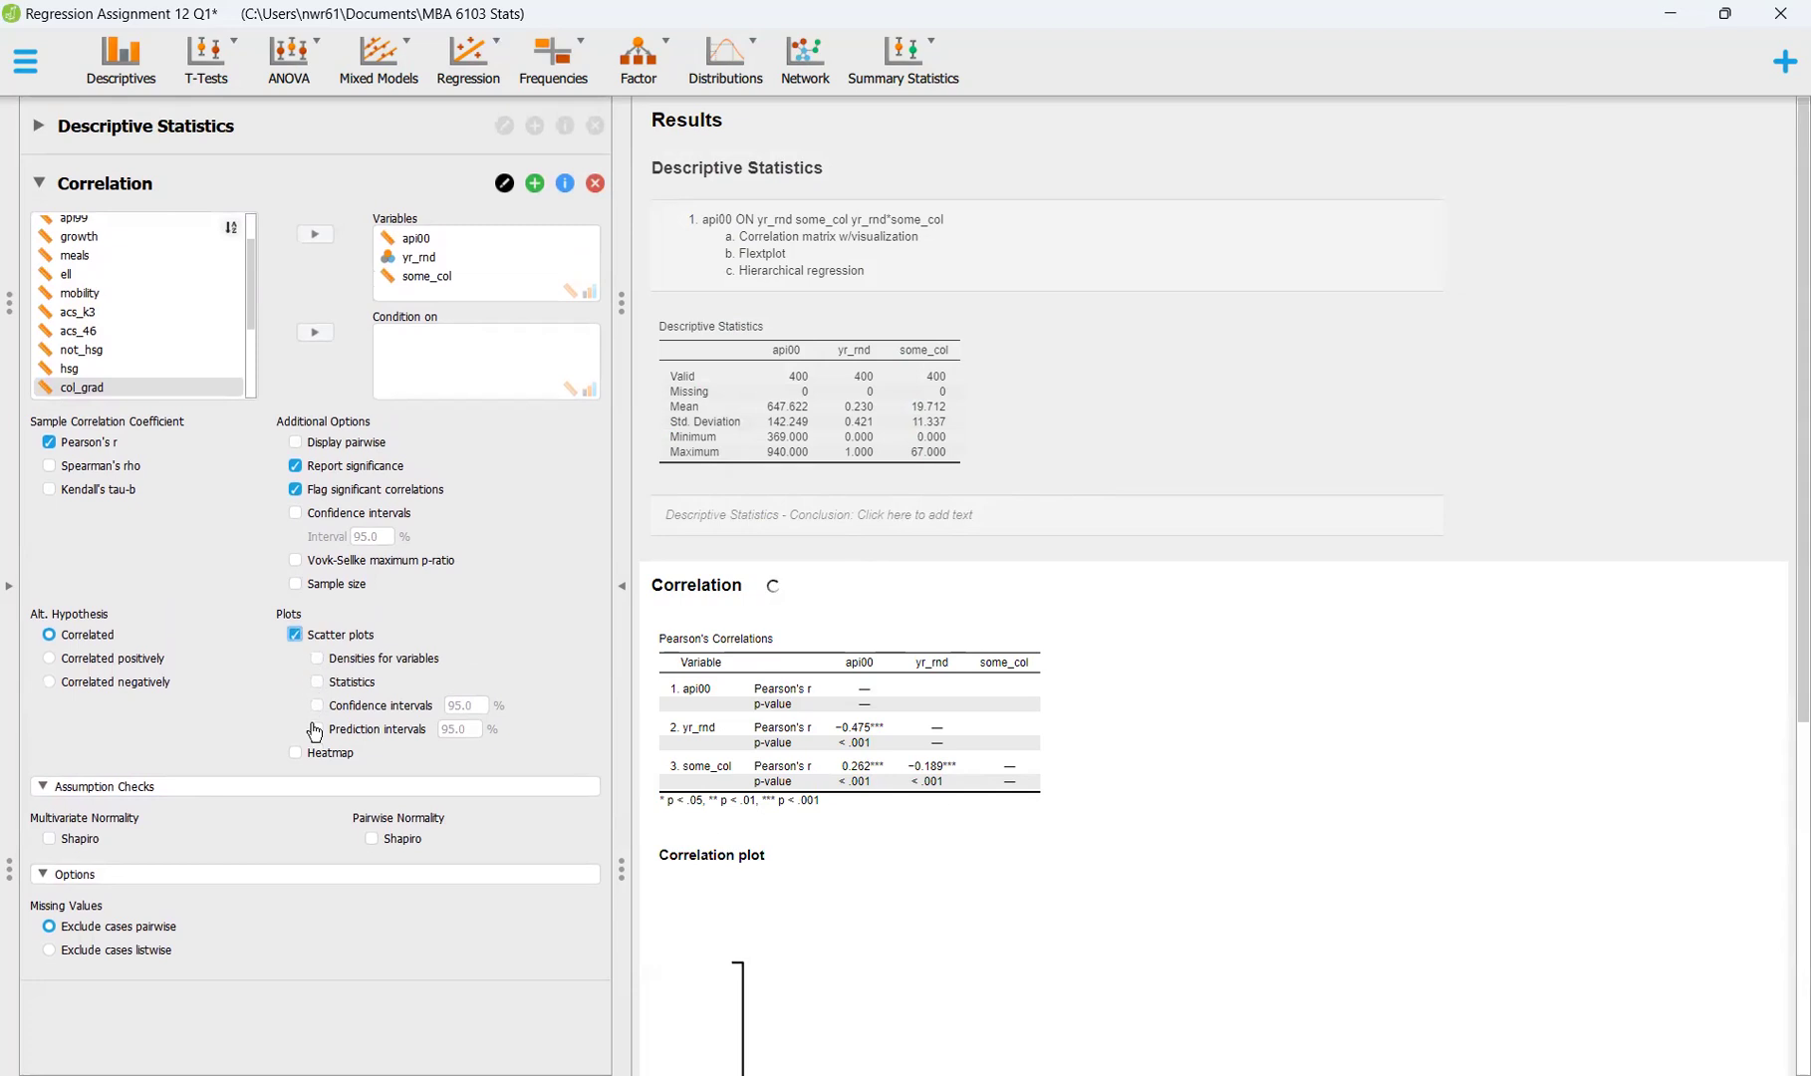
pyautogui.click(317, 683)
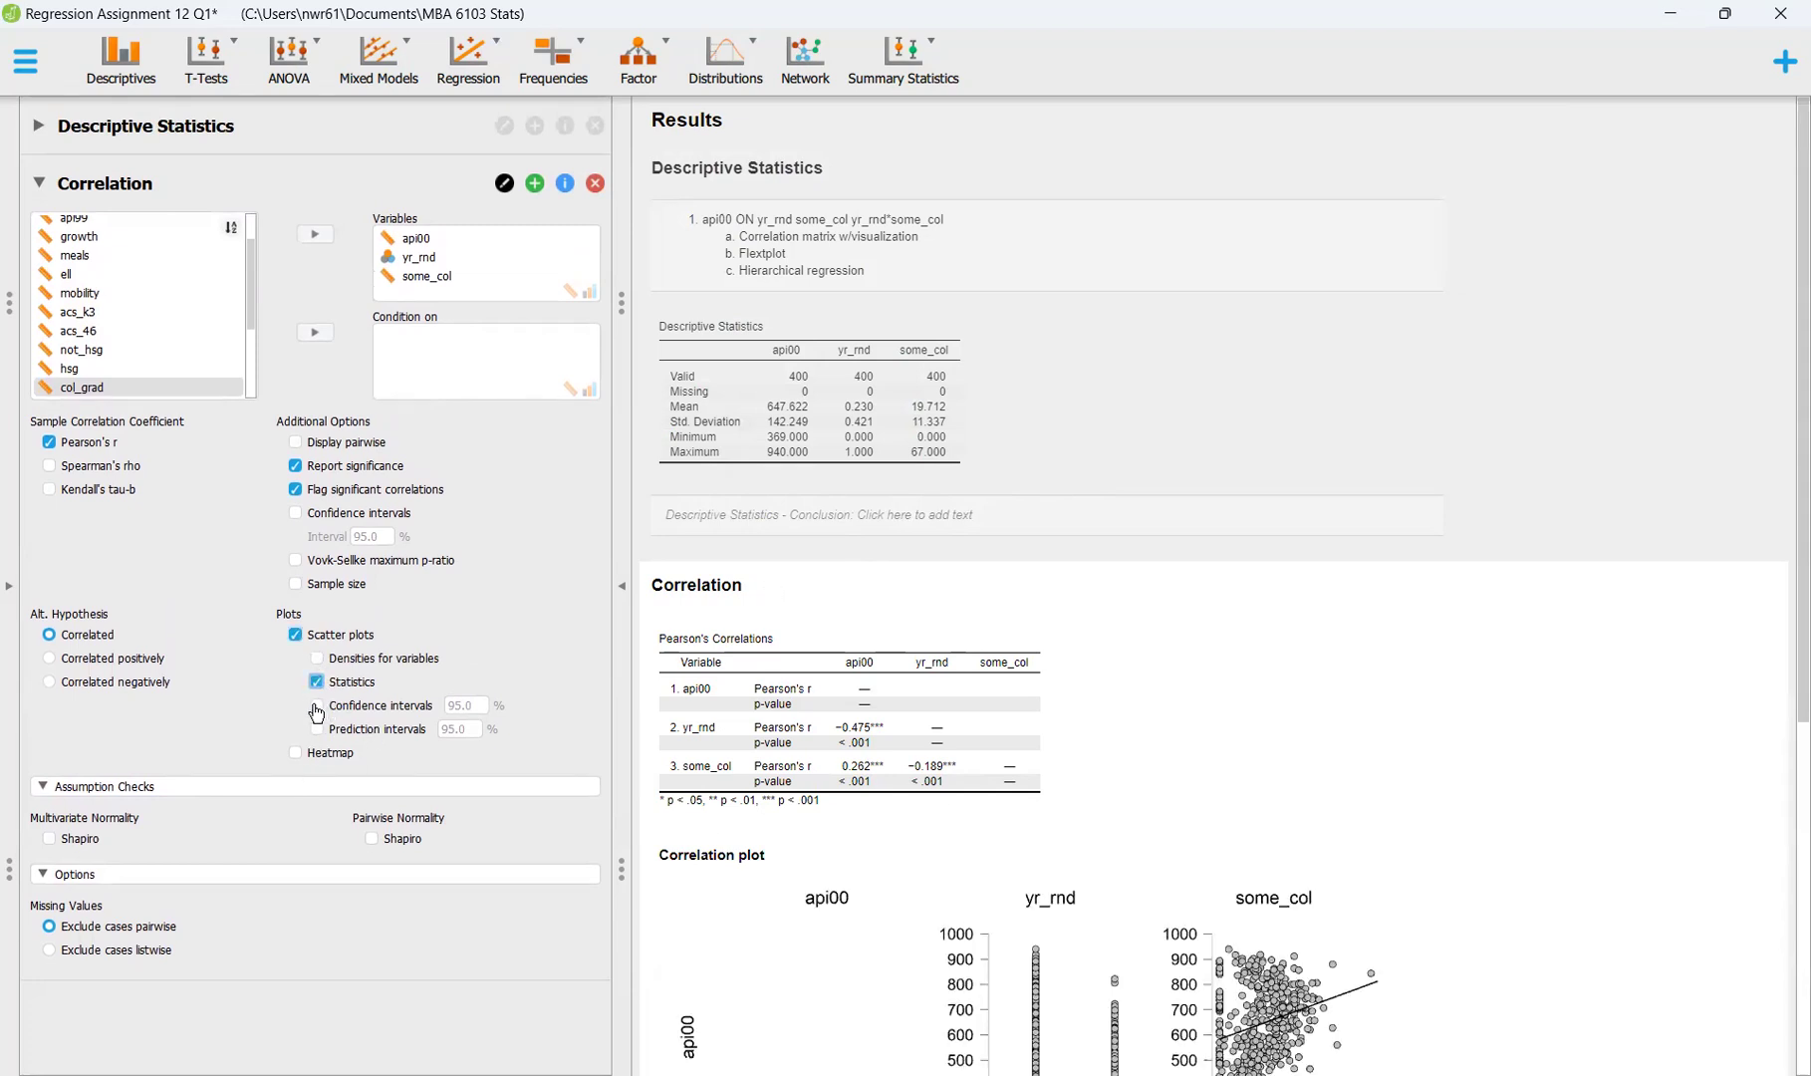
pyautogui.click(316, 707)
pyautogui.scroll(-3, 1094, 738)
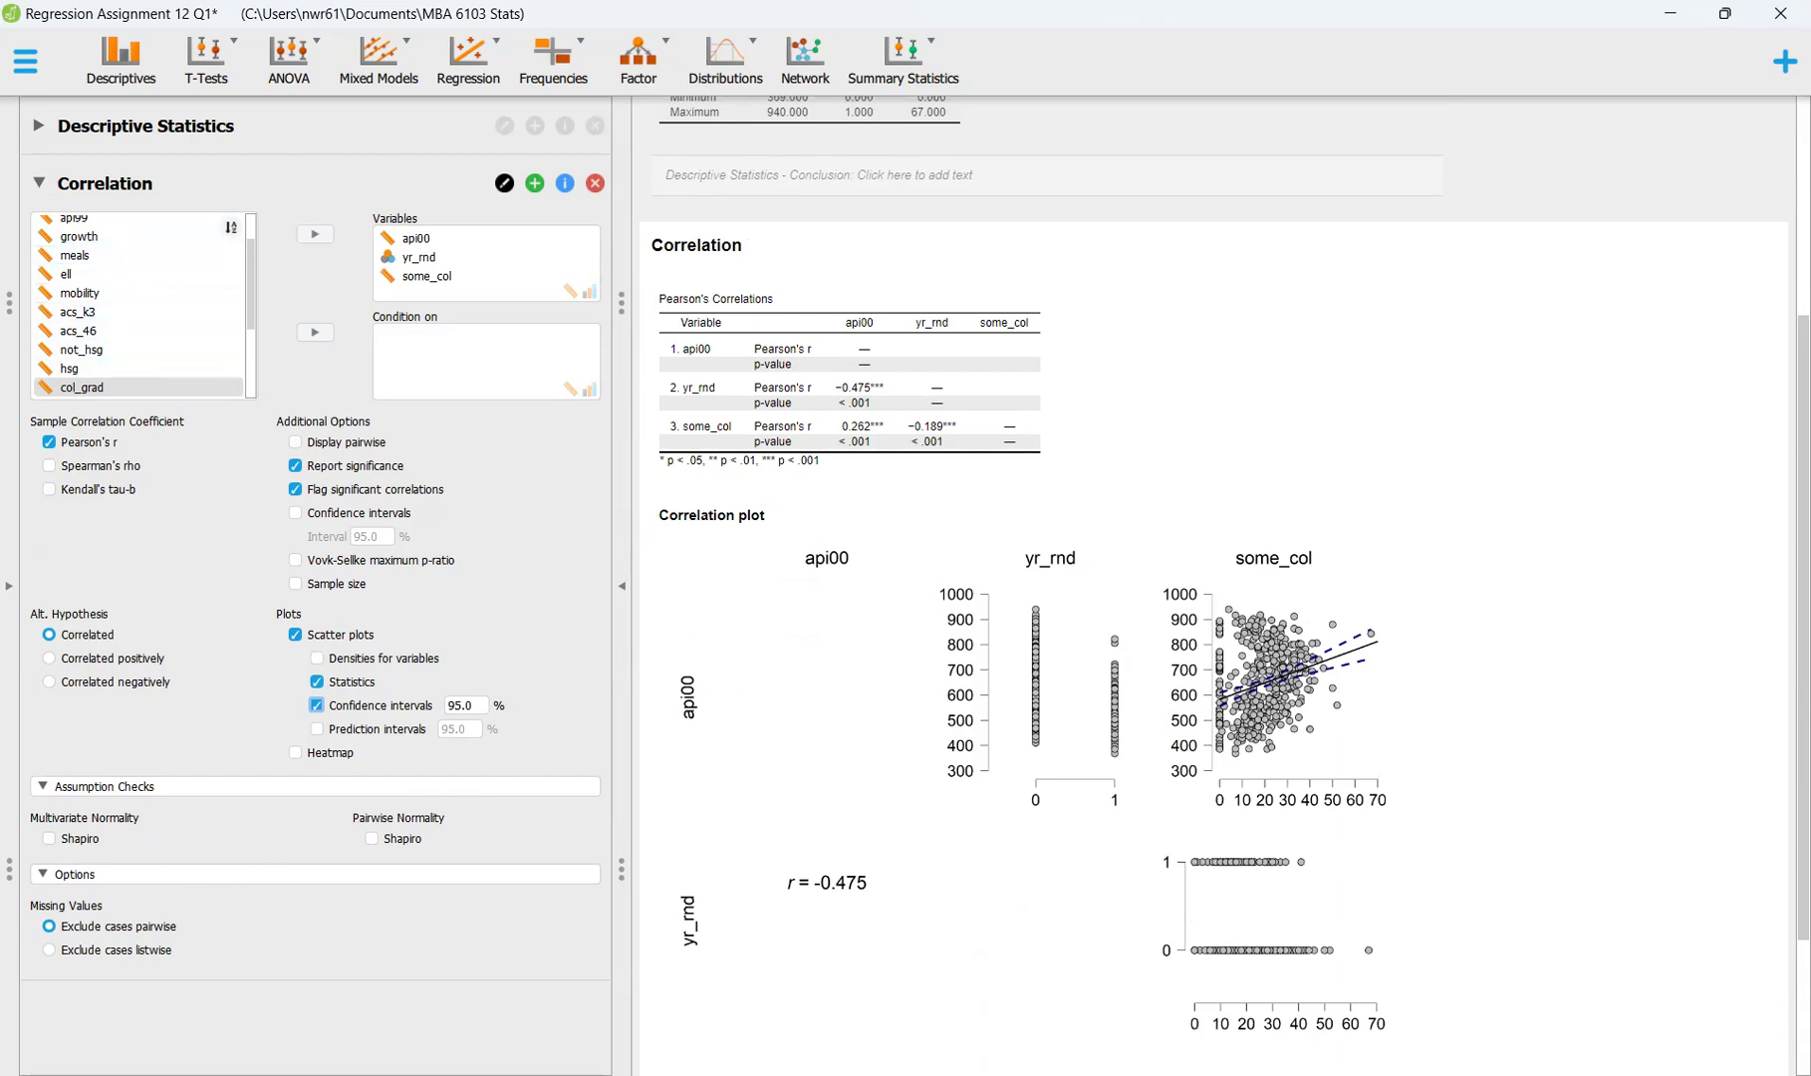
pyautogui.hotkey('alt', 'Tab')
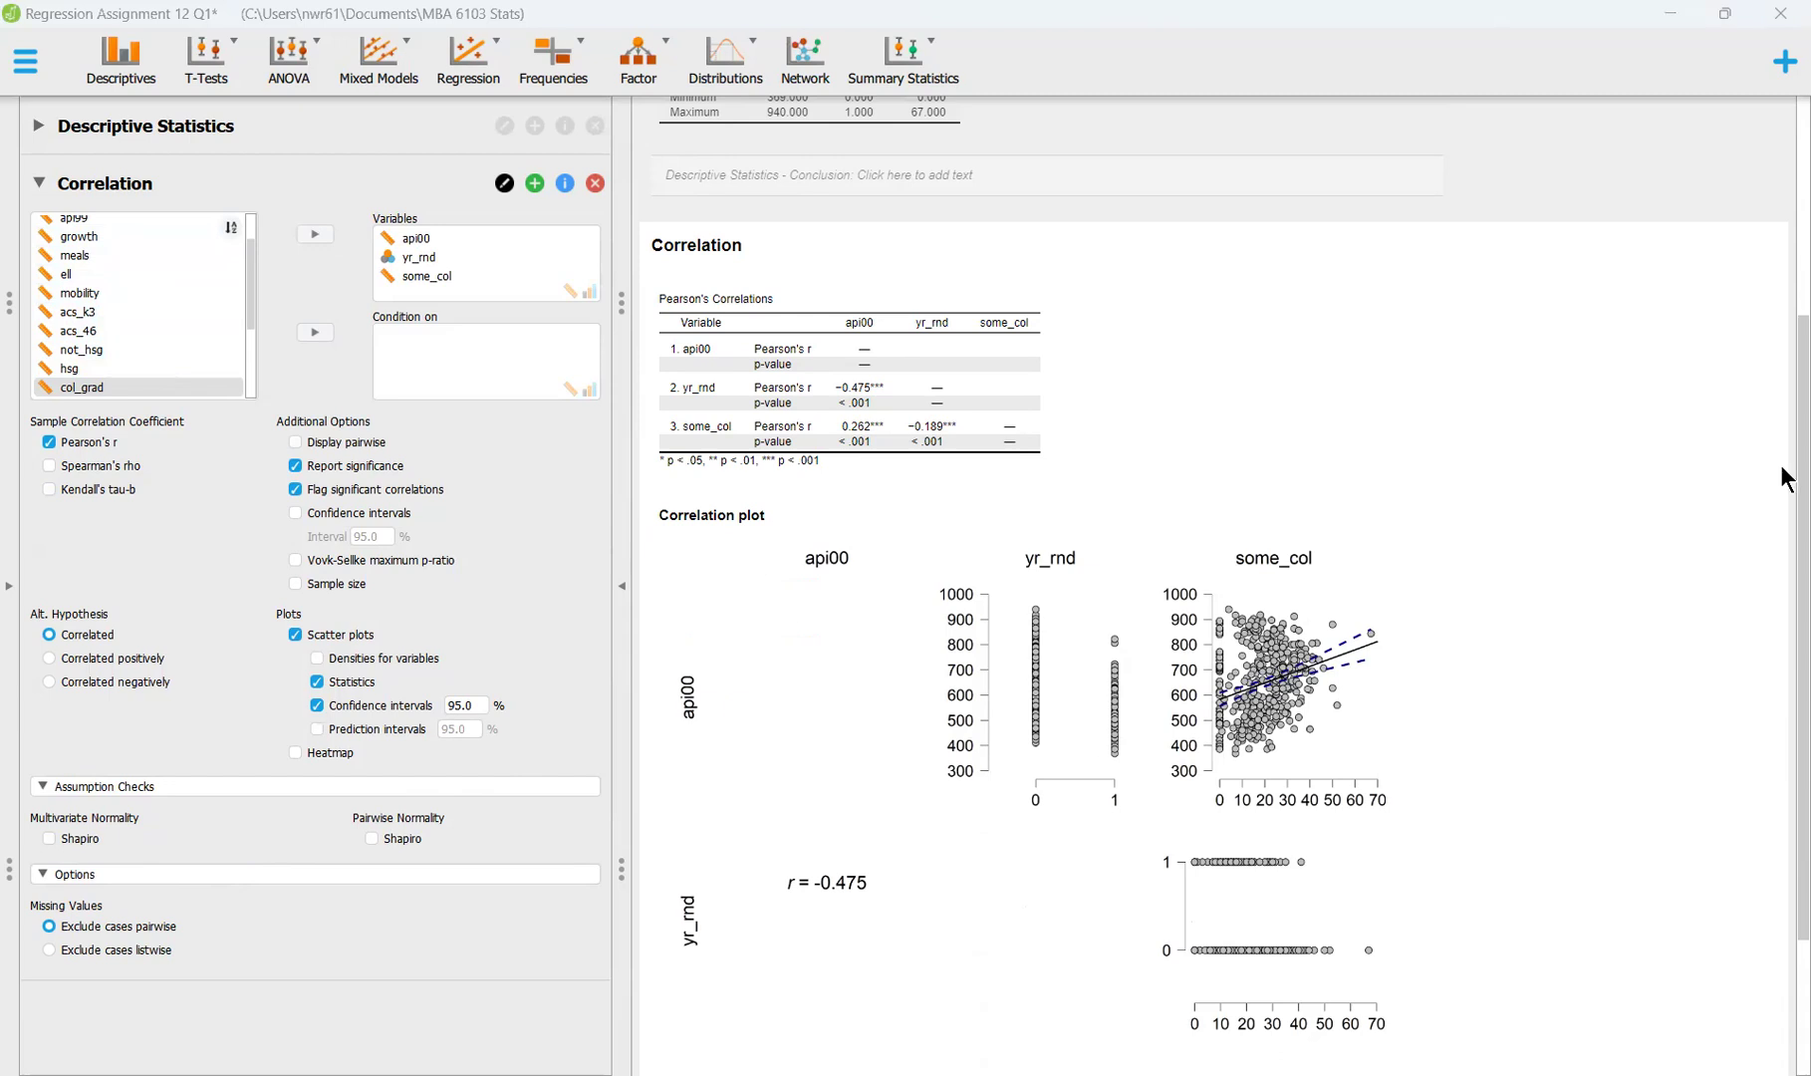
# Move the Descriptive Statistics analysis below Correlation and split its descriptives by yr_rnd instead of listing it as a variable
pyautogui.moveTo(128, 133); pyautogui.dragTo(116, 214)
pyautogui.click(82, 193)
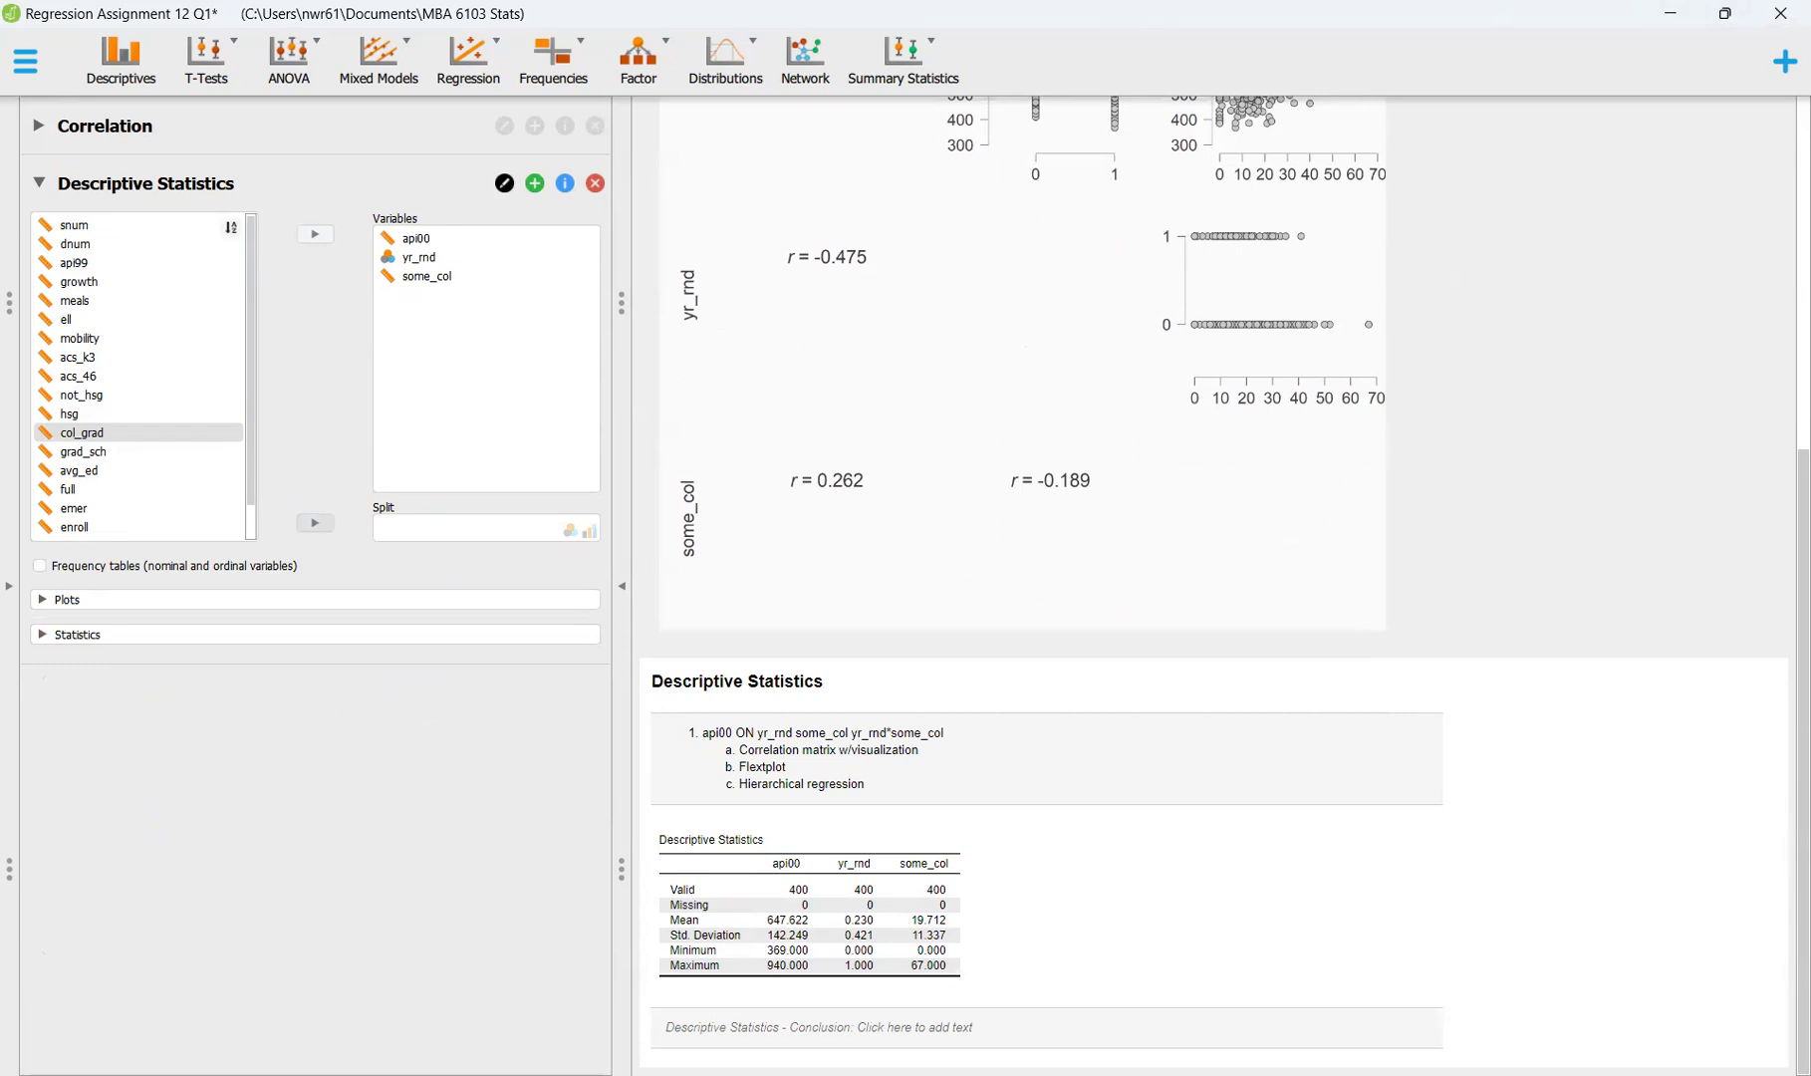
pyautogui.moveTo(460, 259); pyautogui.dragTo(393, 533)
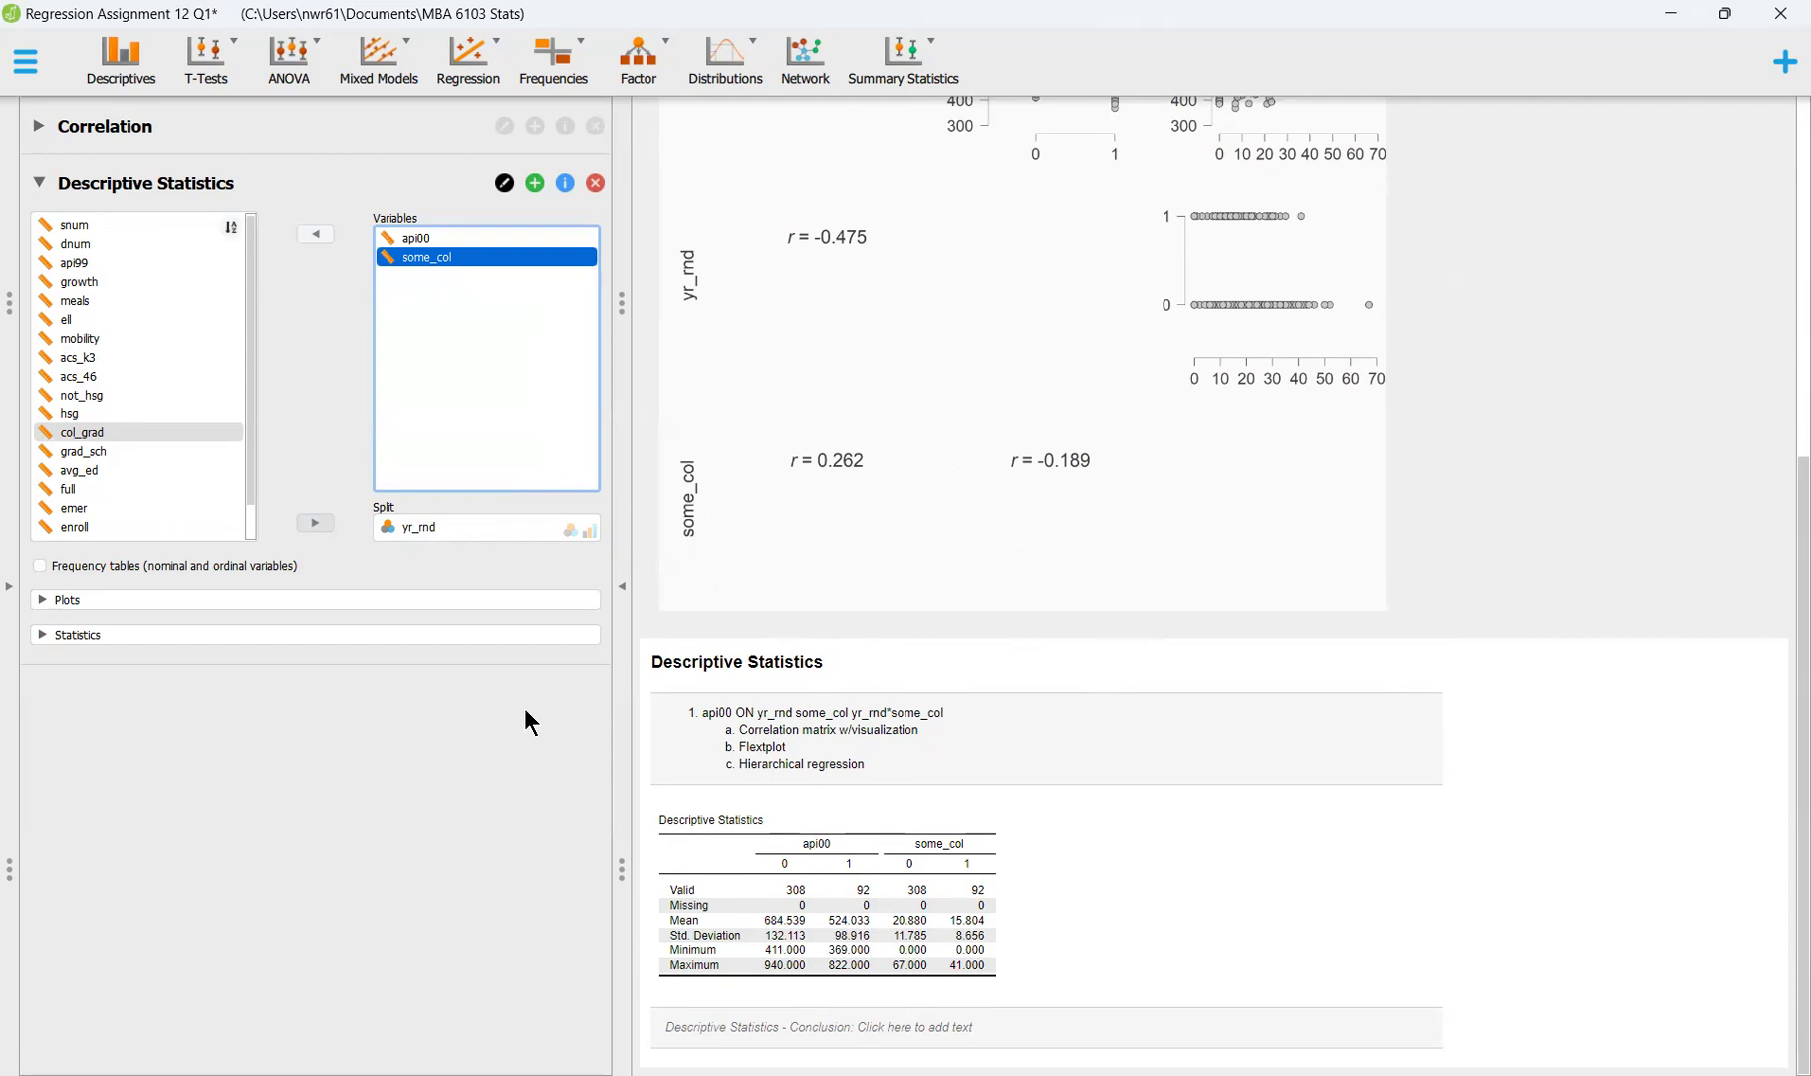
# Add boxplots of api00 and some_col to the descriptives, with the boxplot element and color palette enabled
pyautogui.click(66, 599)
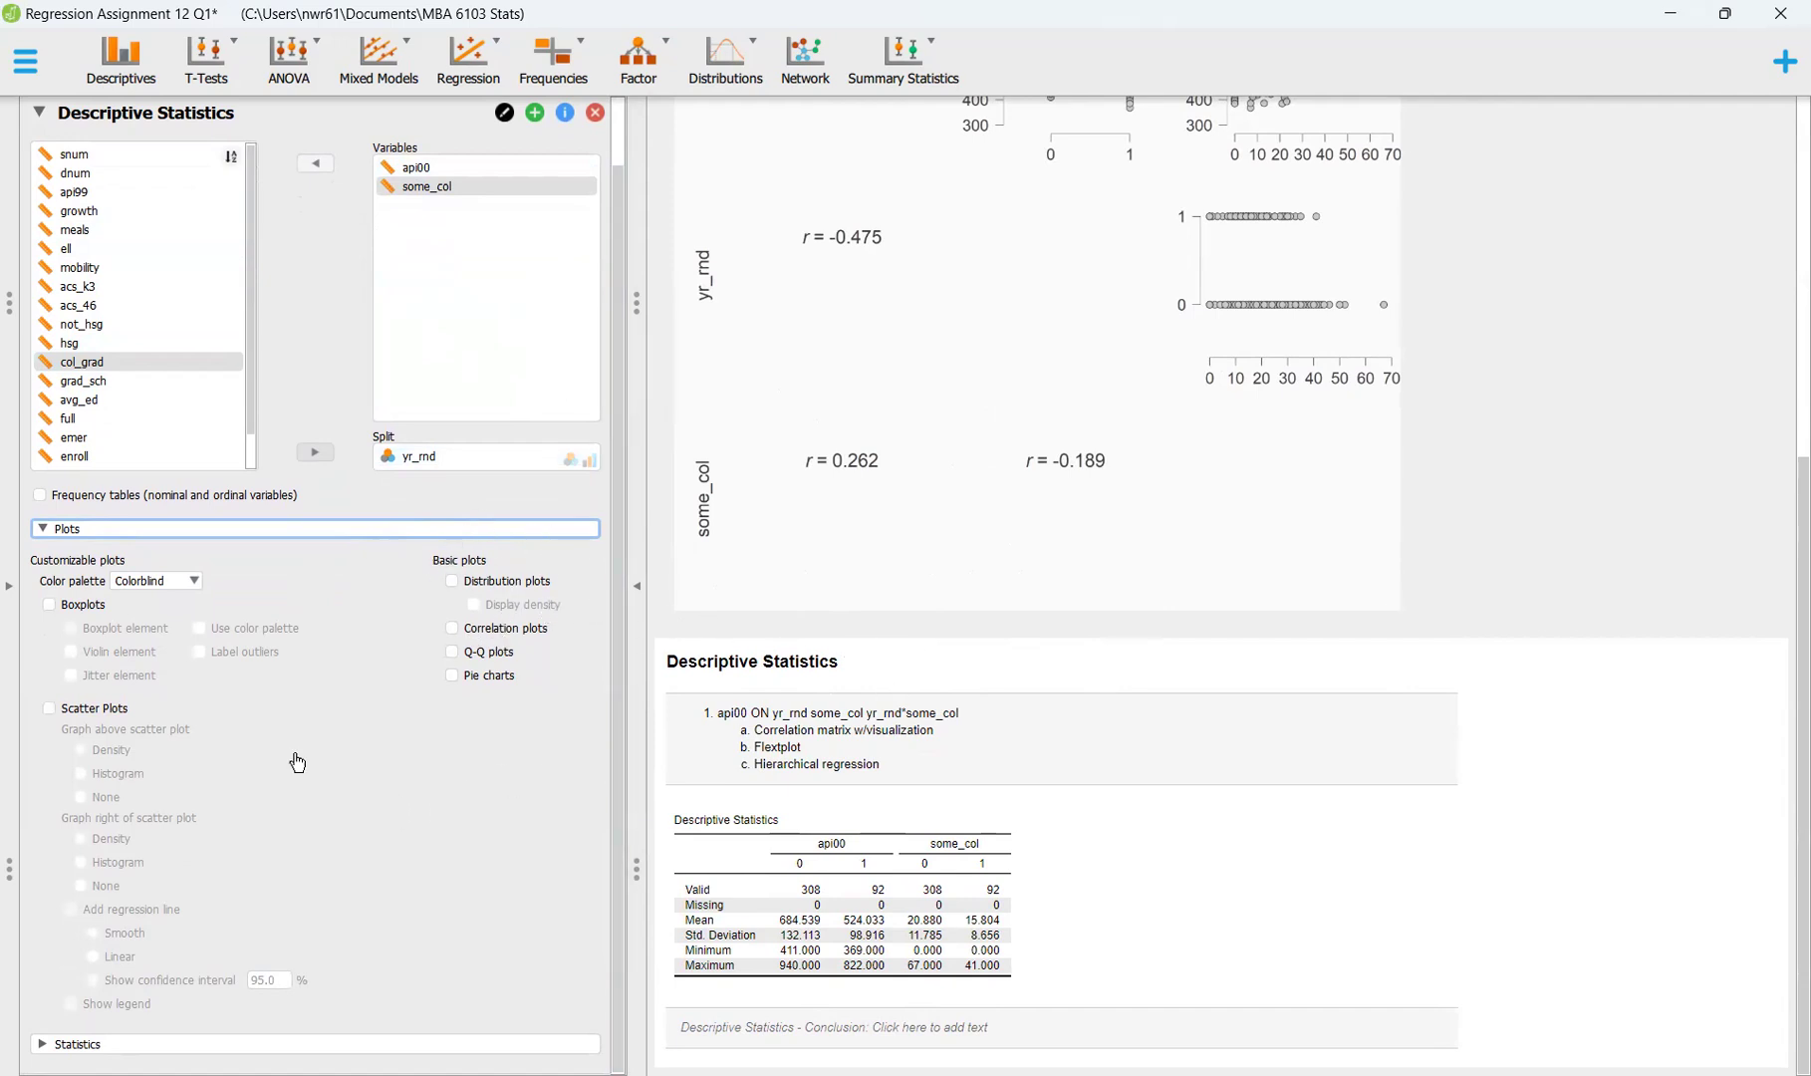
pyautogui.click(51, 605)
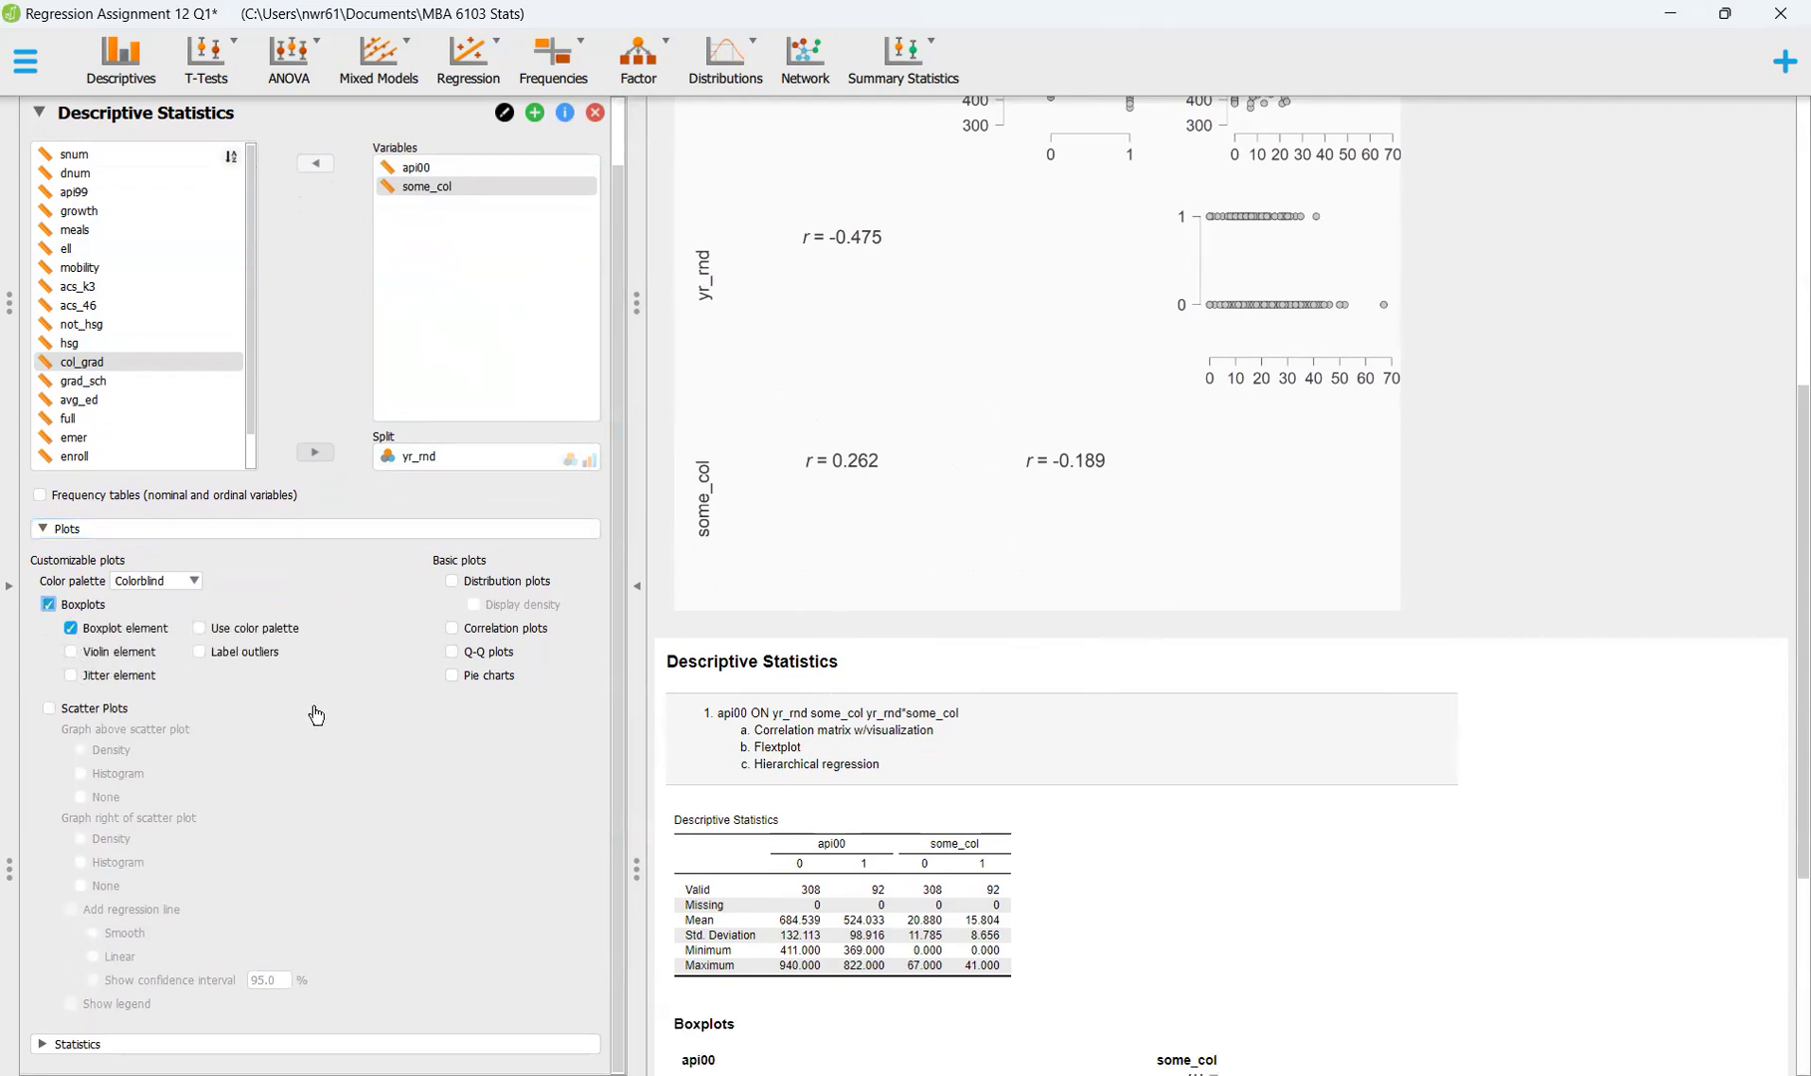
pyautogui.click(244, 629)
pyautogui.scroll(-4, 866, 745)
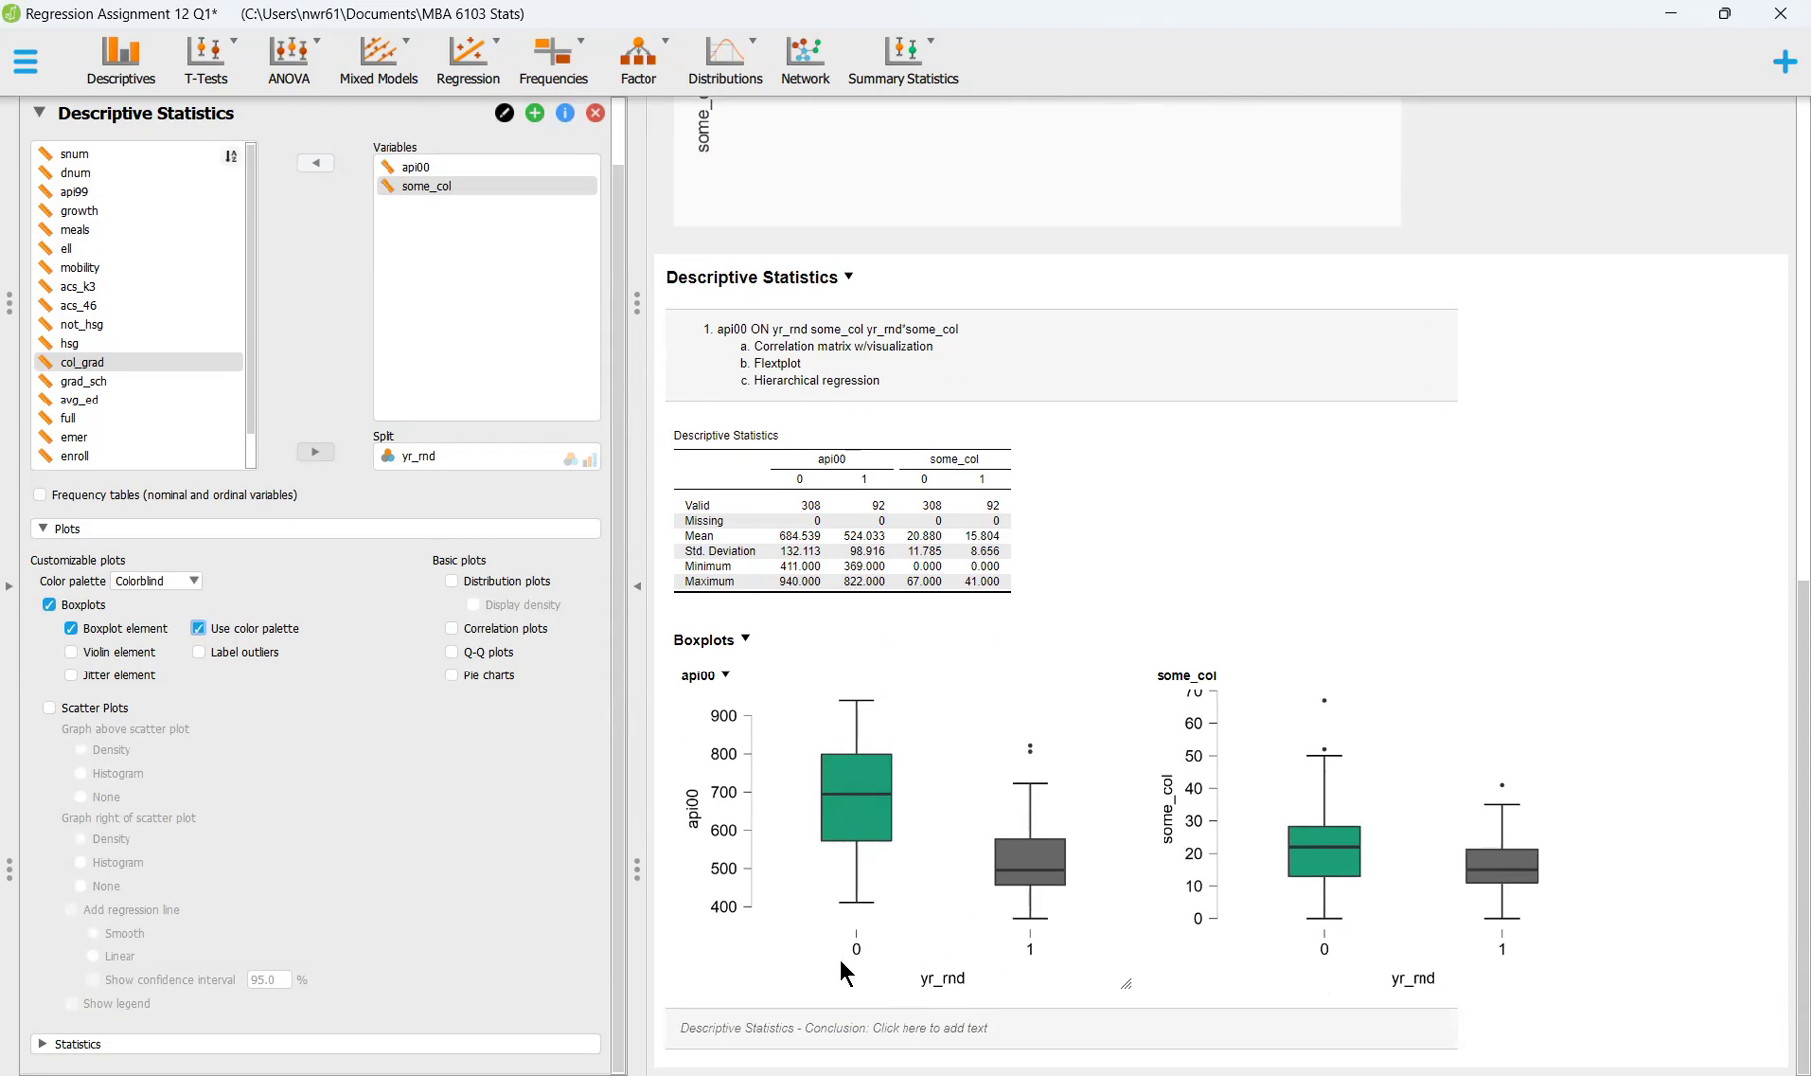
# Label the yr_rnd values in the data, 0 as No and 1 as Yes, and return to the analysis results
pyautogui.click(10, 586)
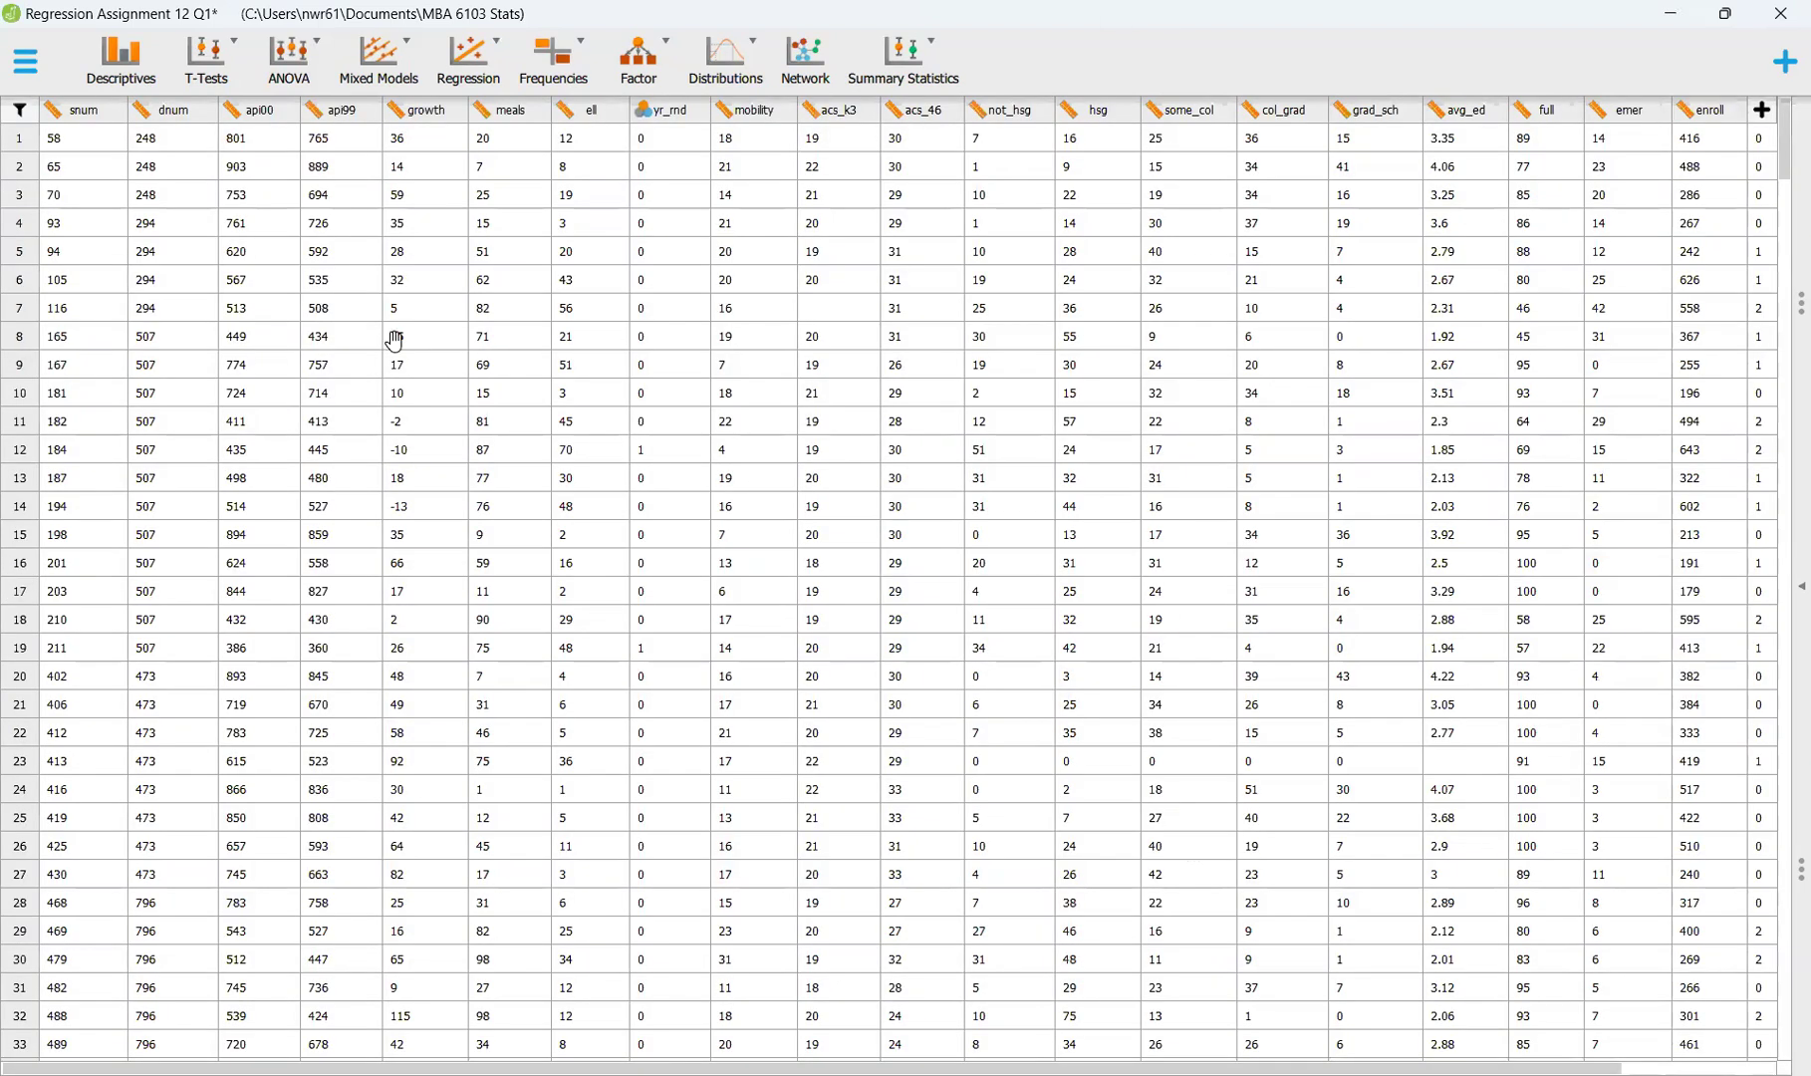
pyautogui.click(660, 111)
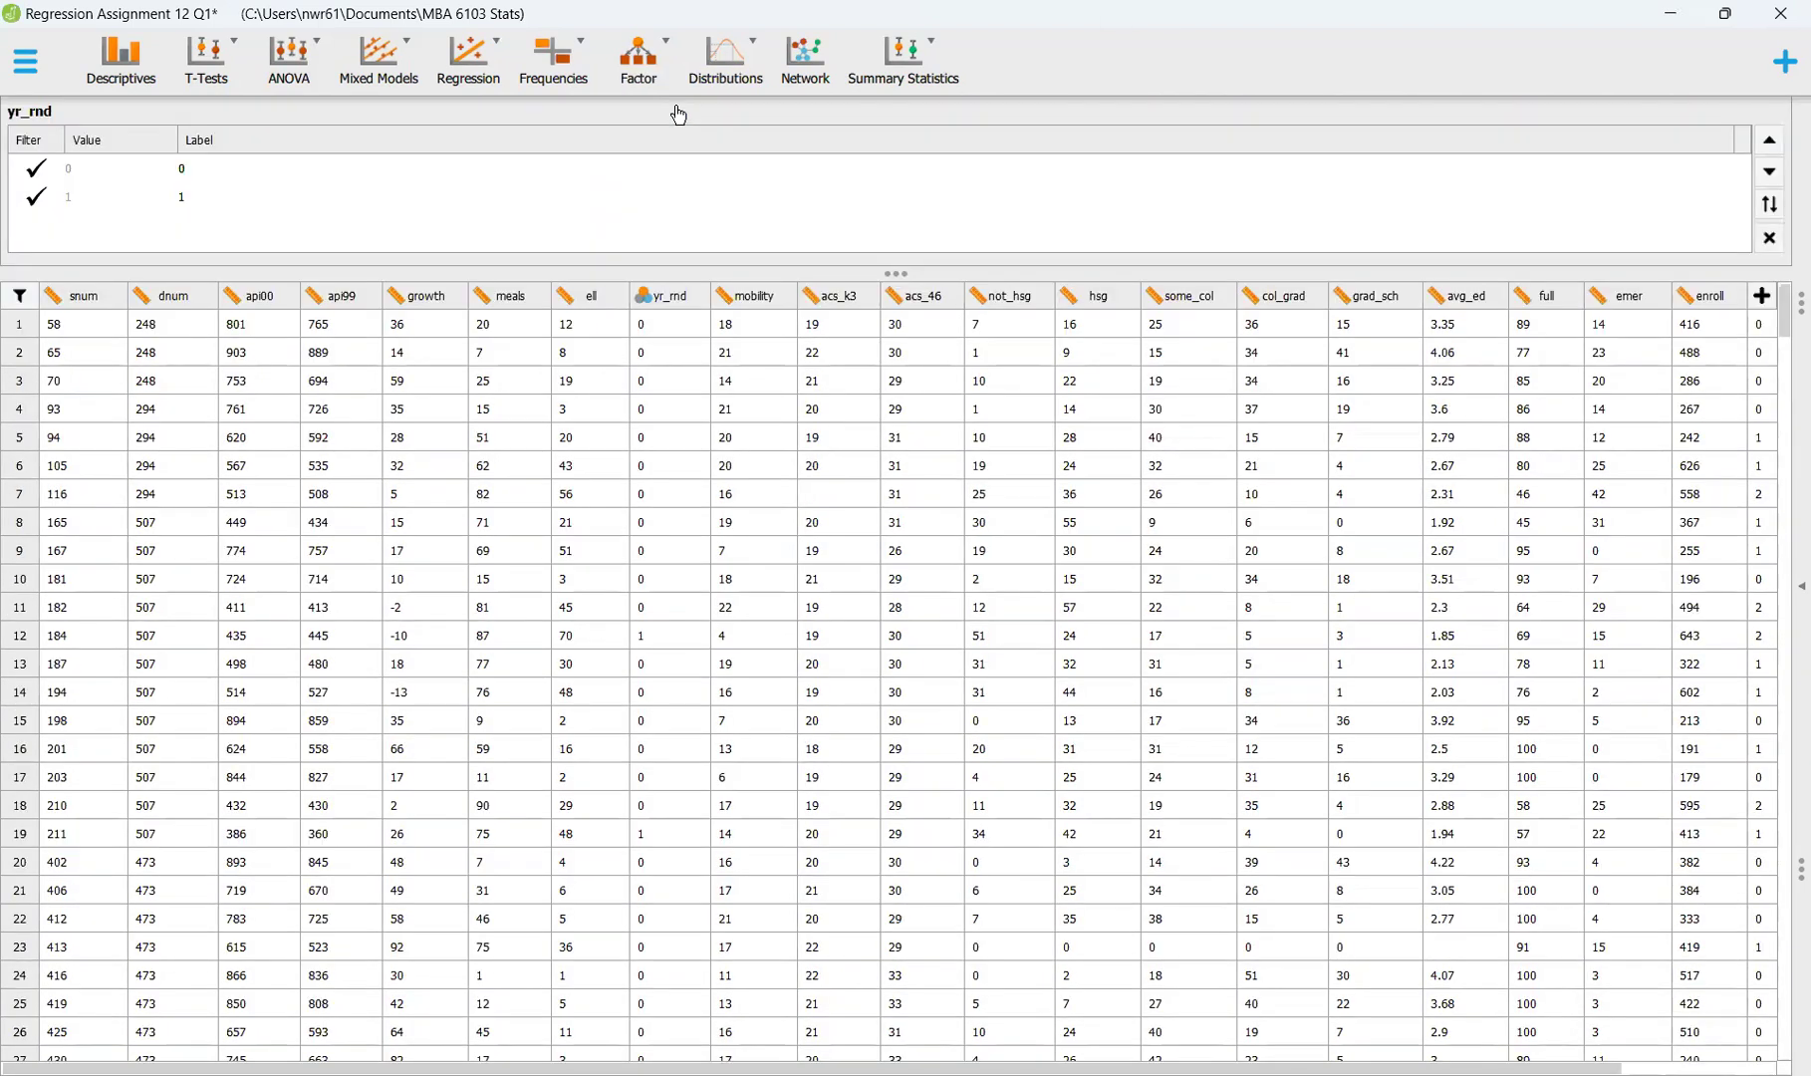
pyautogui.click(225, 176)
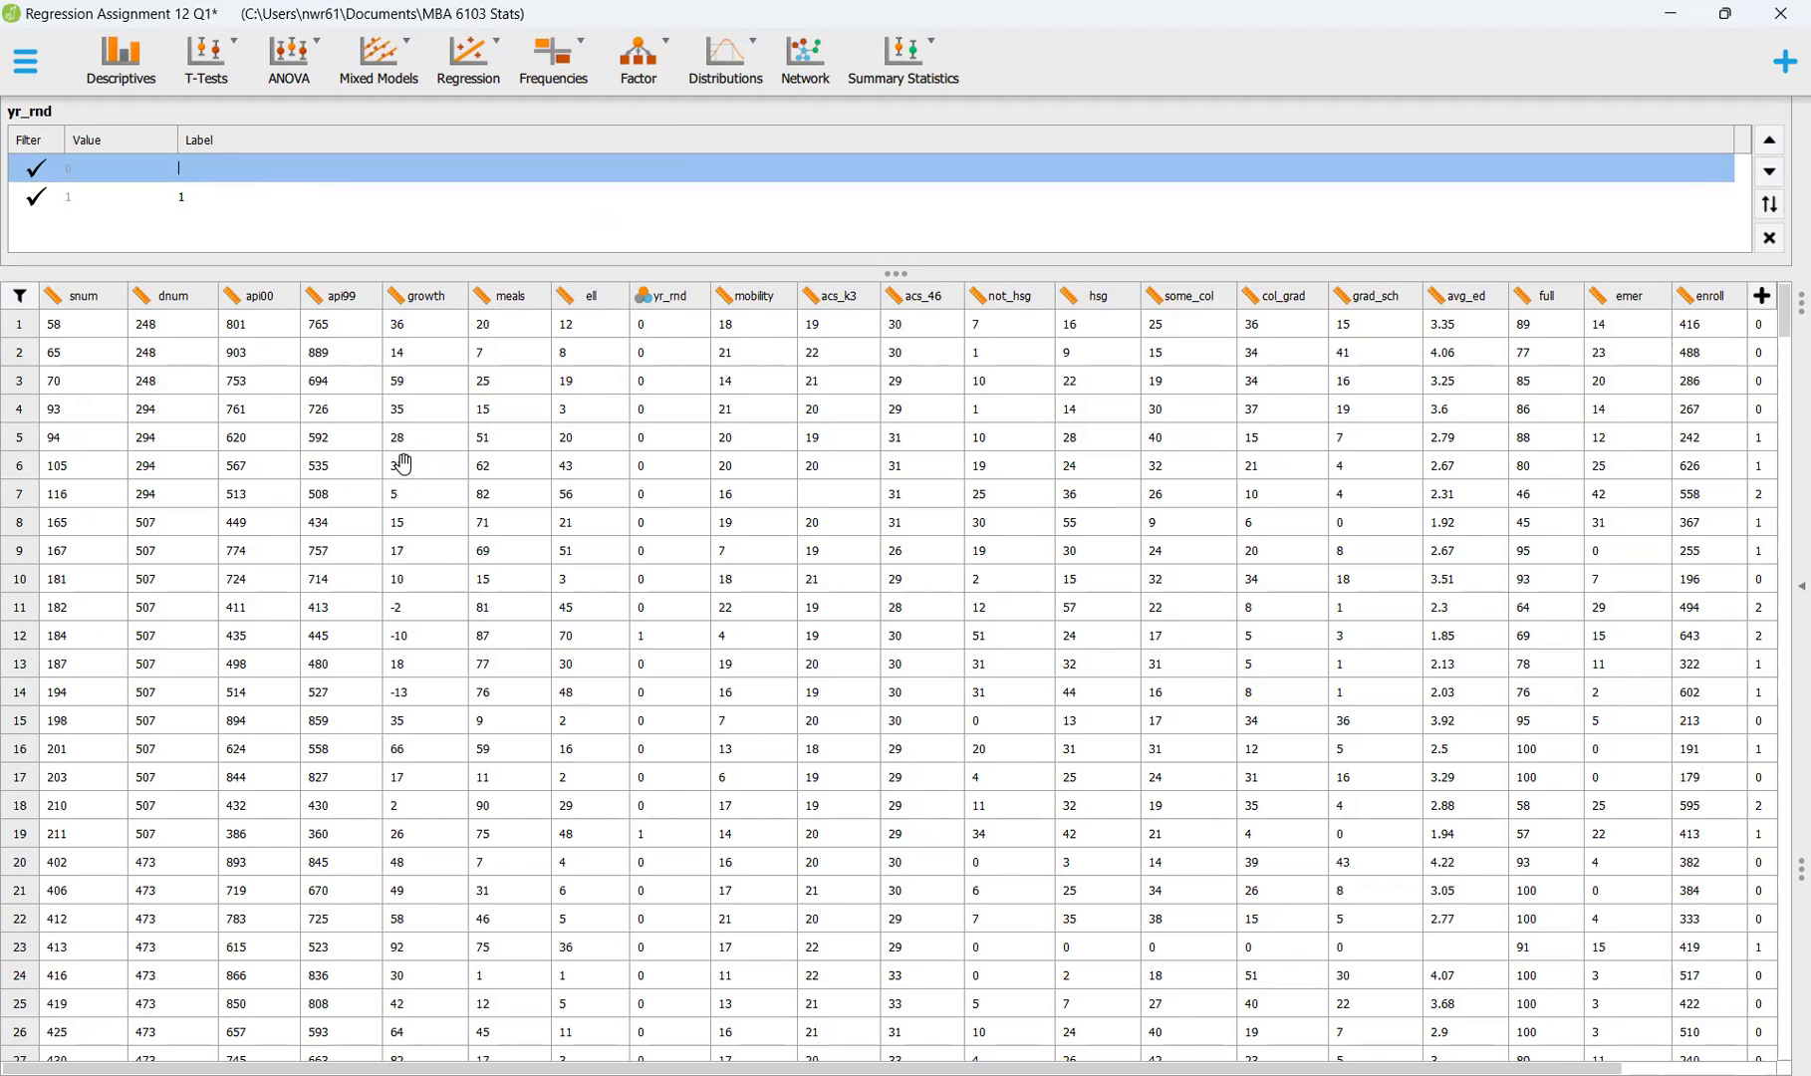
pyautogui.write('No')
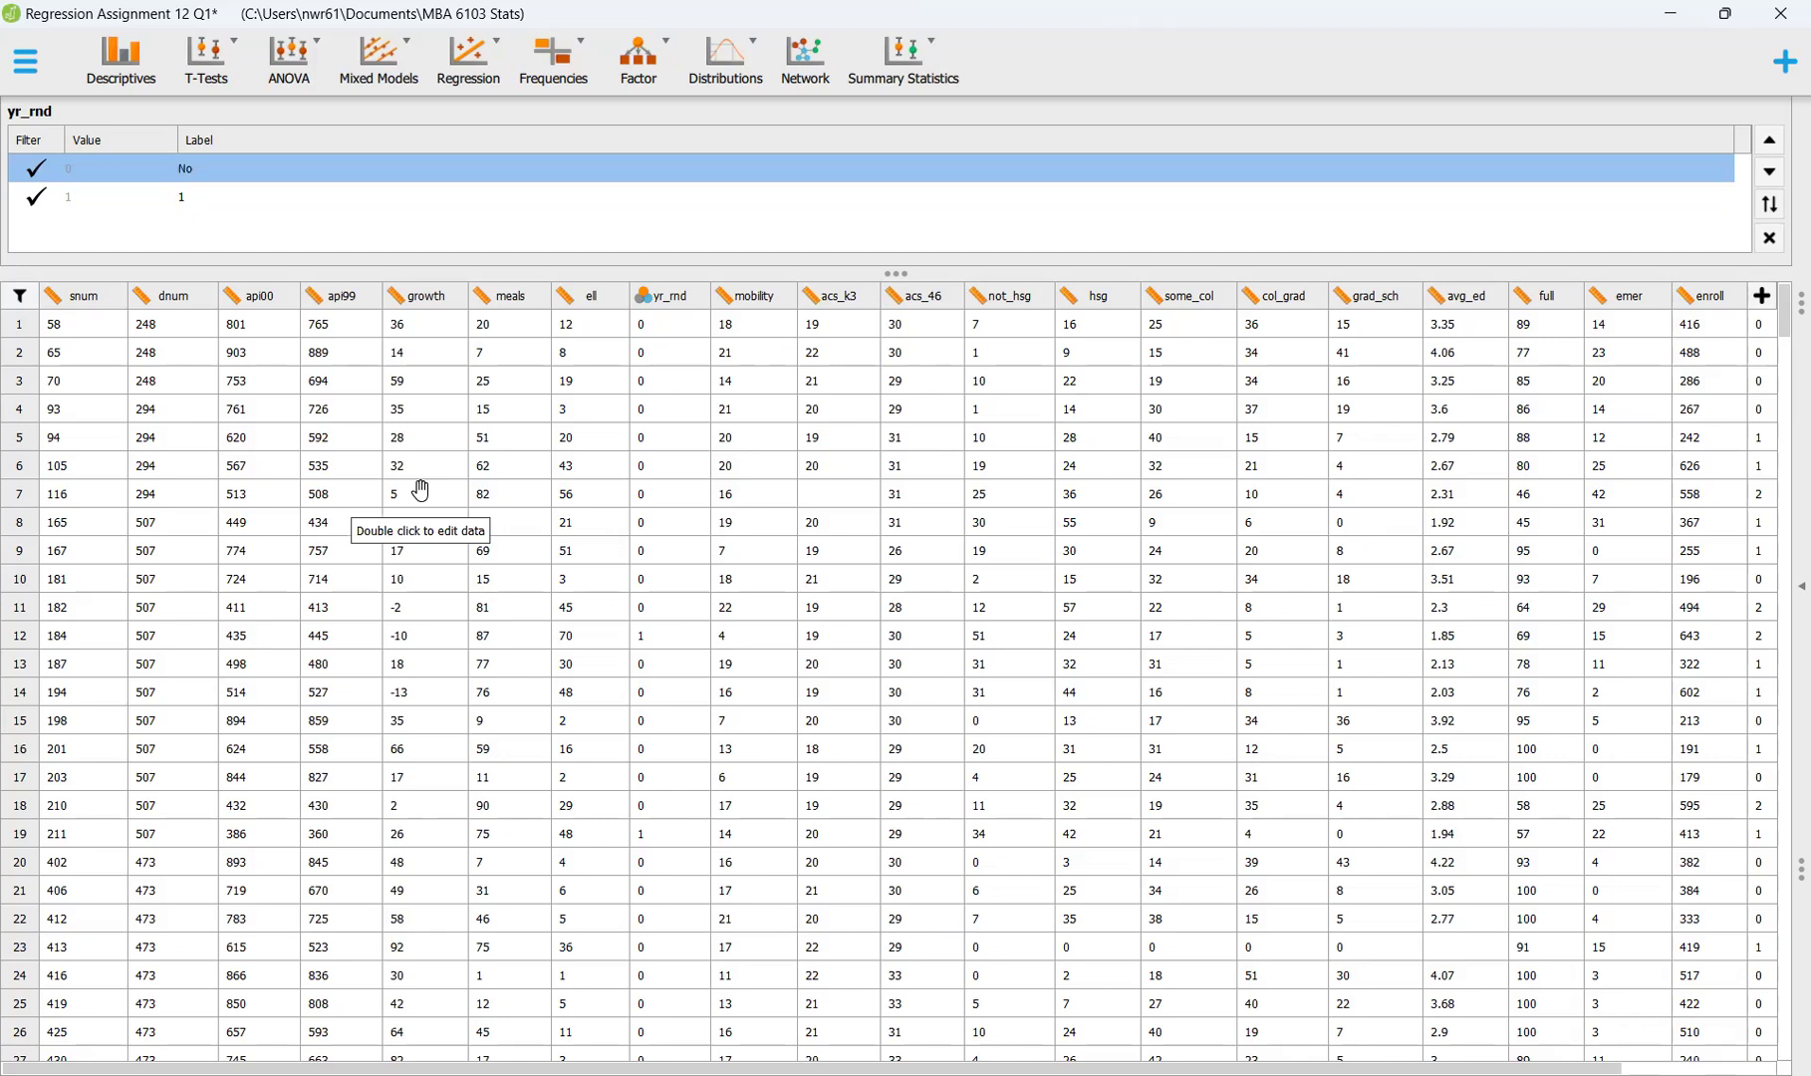
pyautogui.click(190, 197)
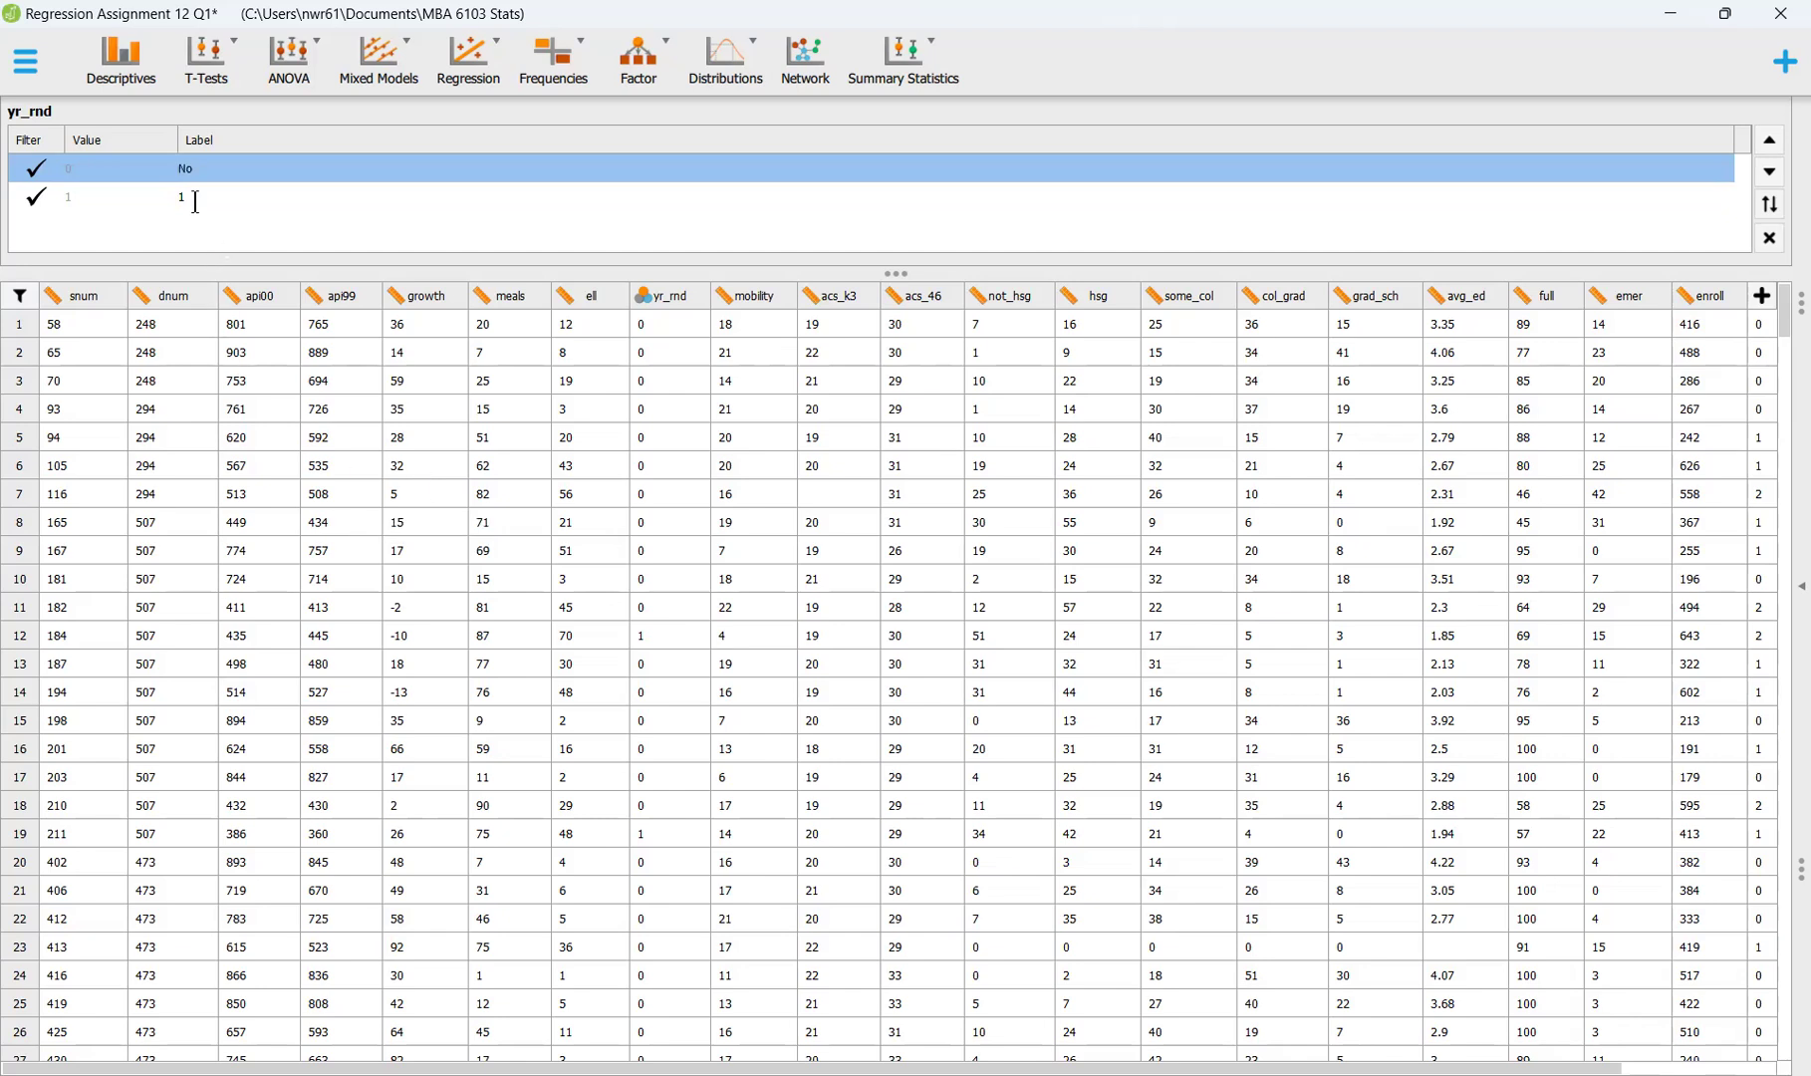
pyautogui.write('Yes')
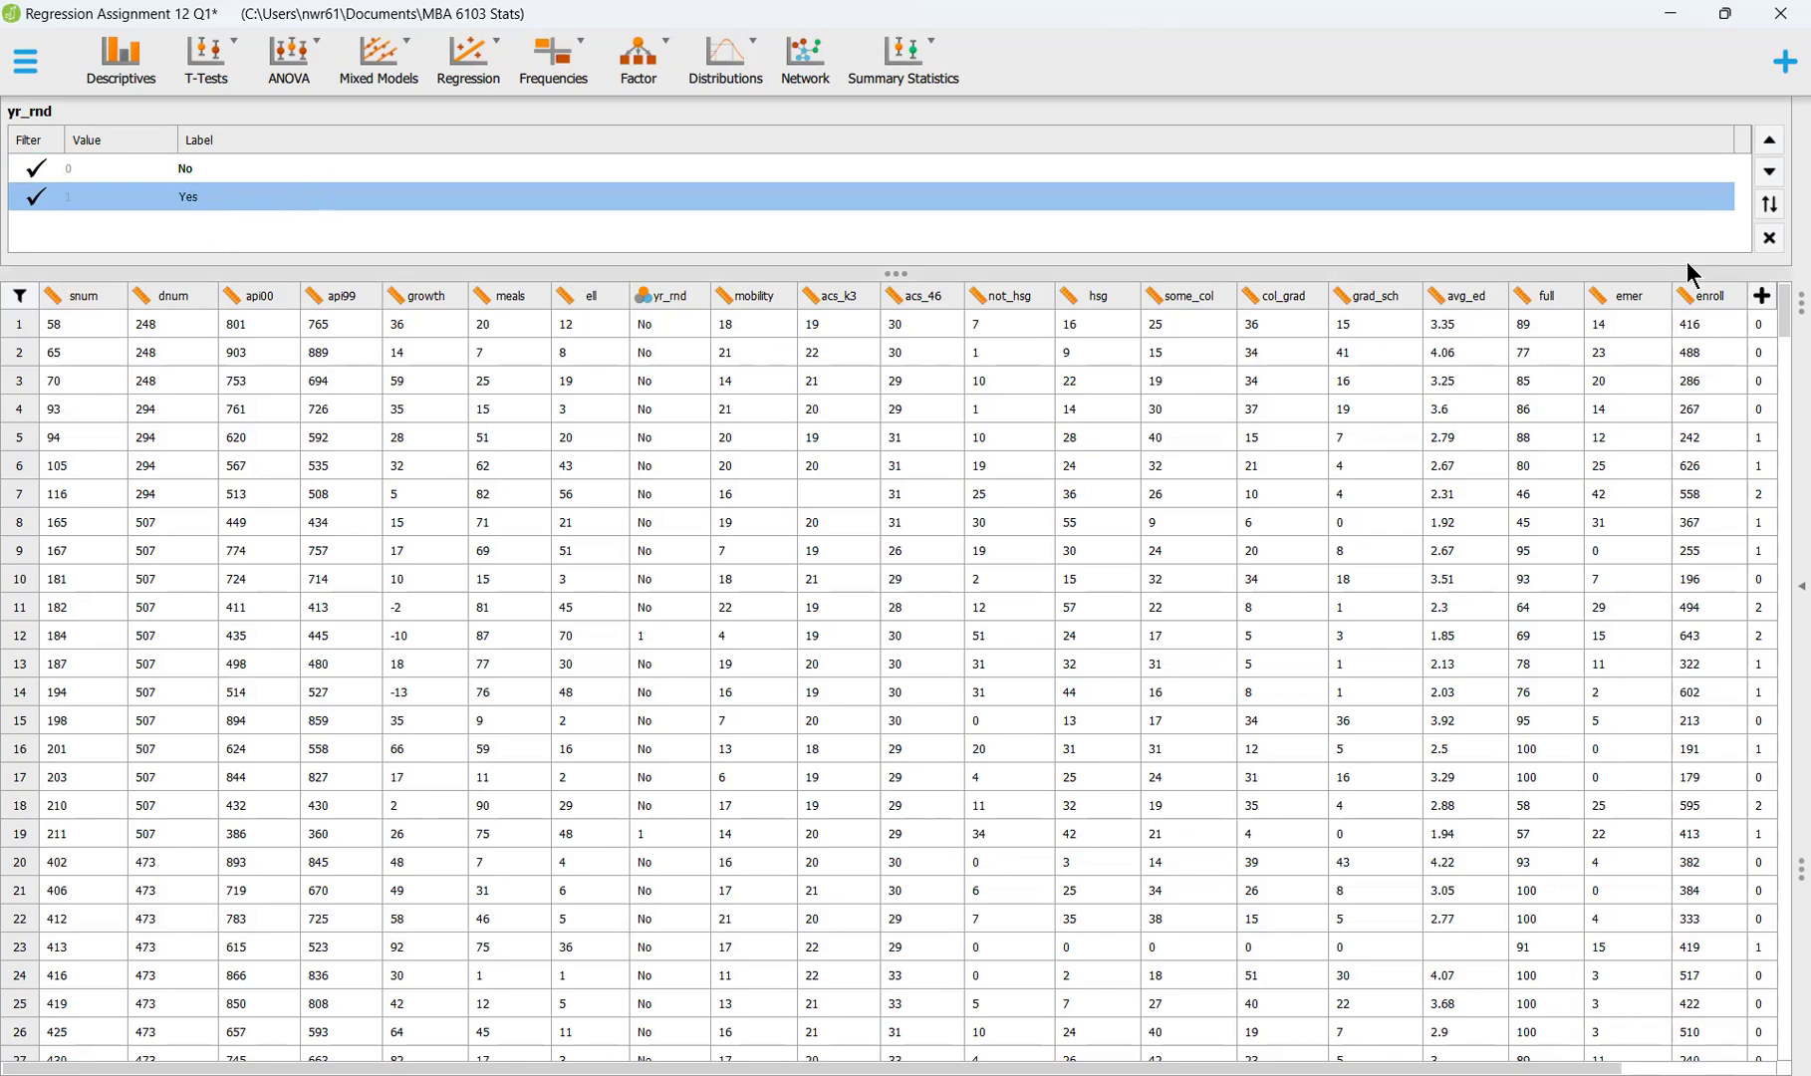
pyautogui.click(1771, 243)
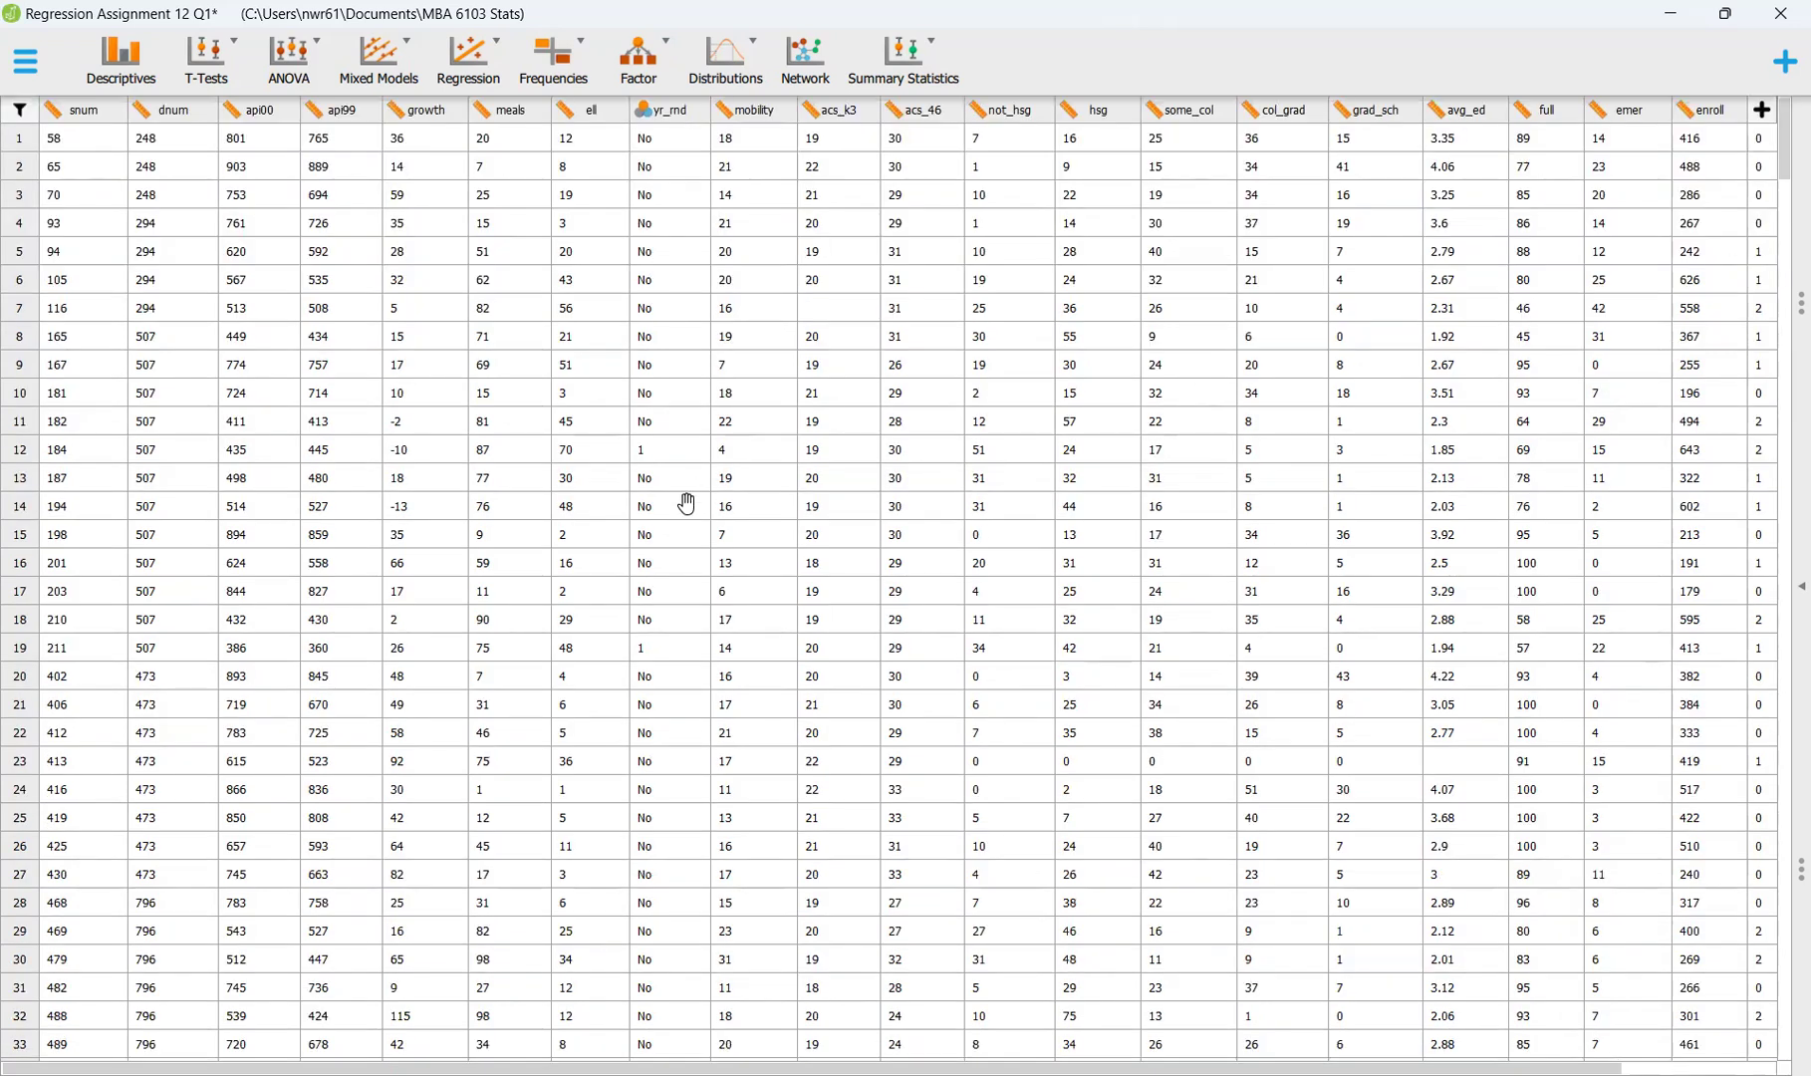
pyautogui.click(1795, 575)
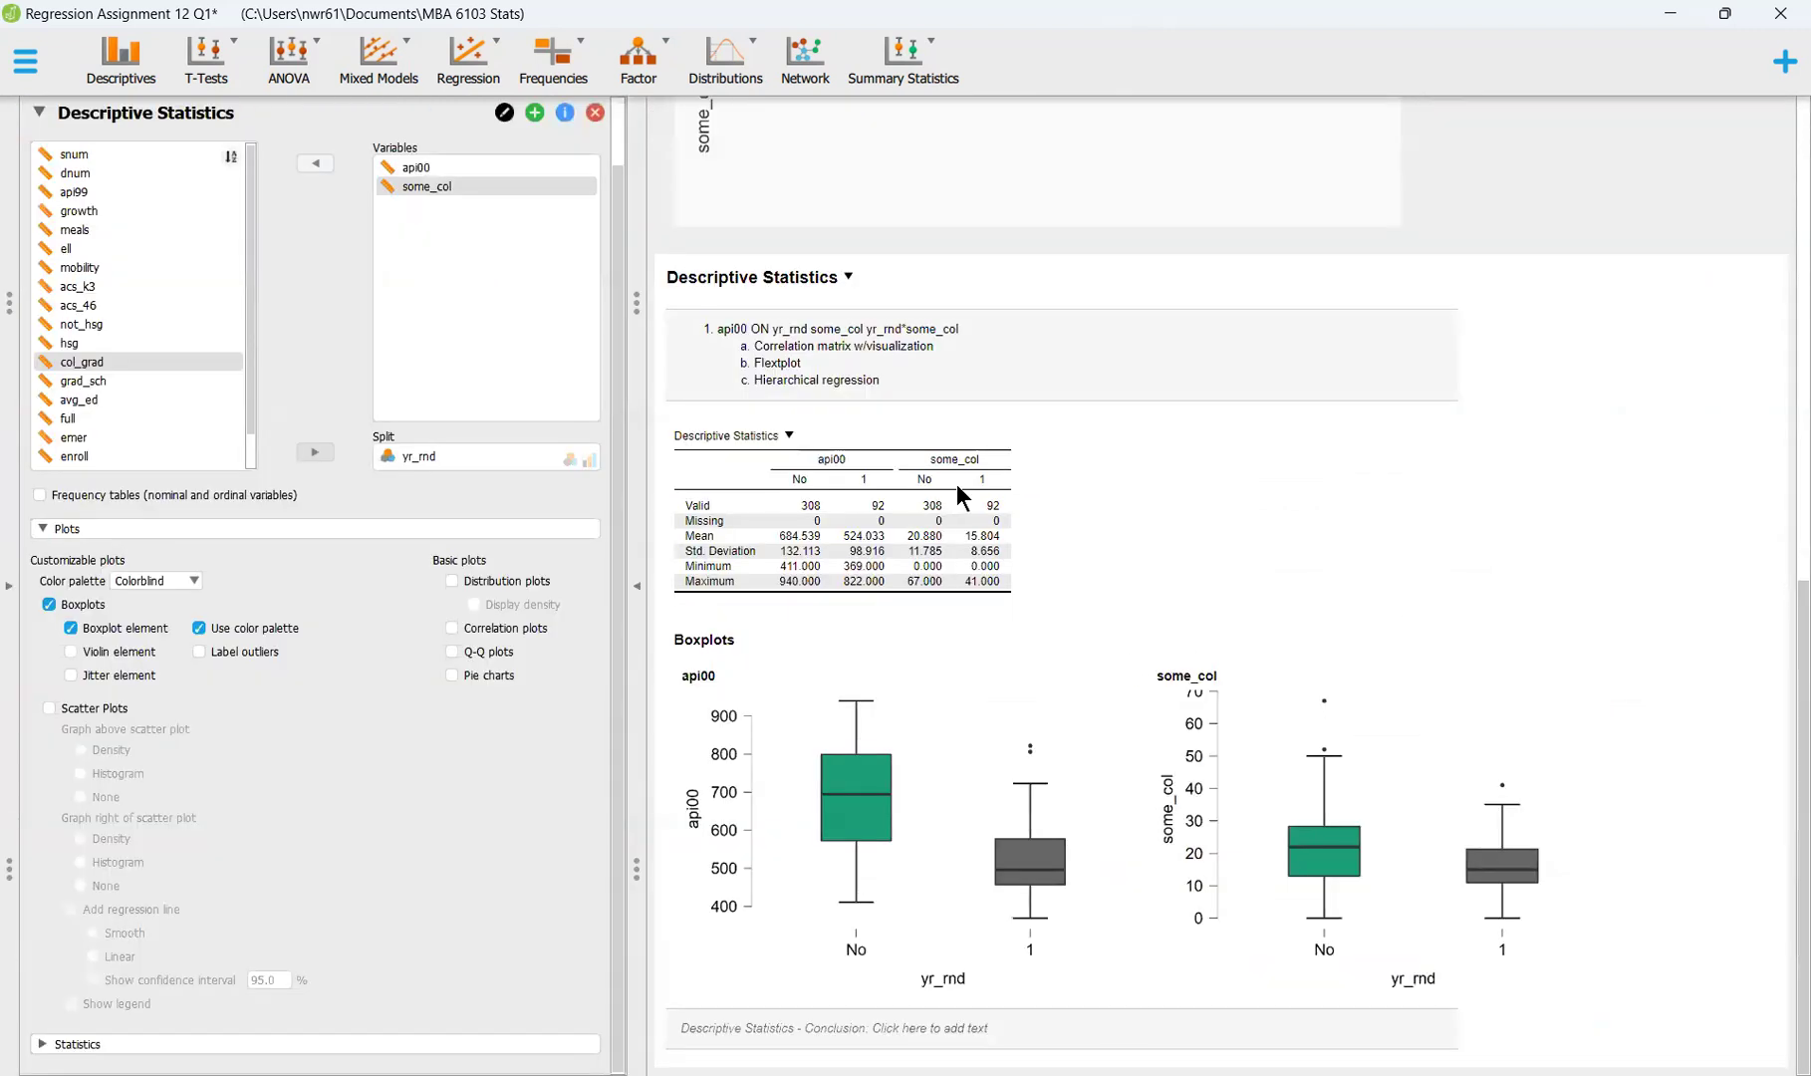
# Reopen the yr_rnd value labels, commit Yes as the label for value 1, and go back to the results
pyautogui.click(10, 585)
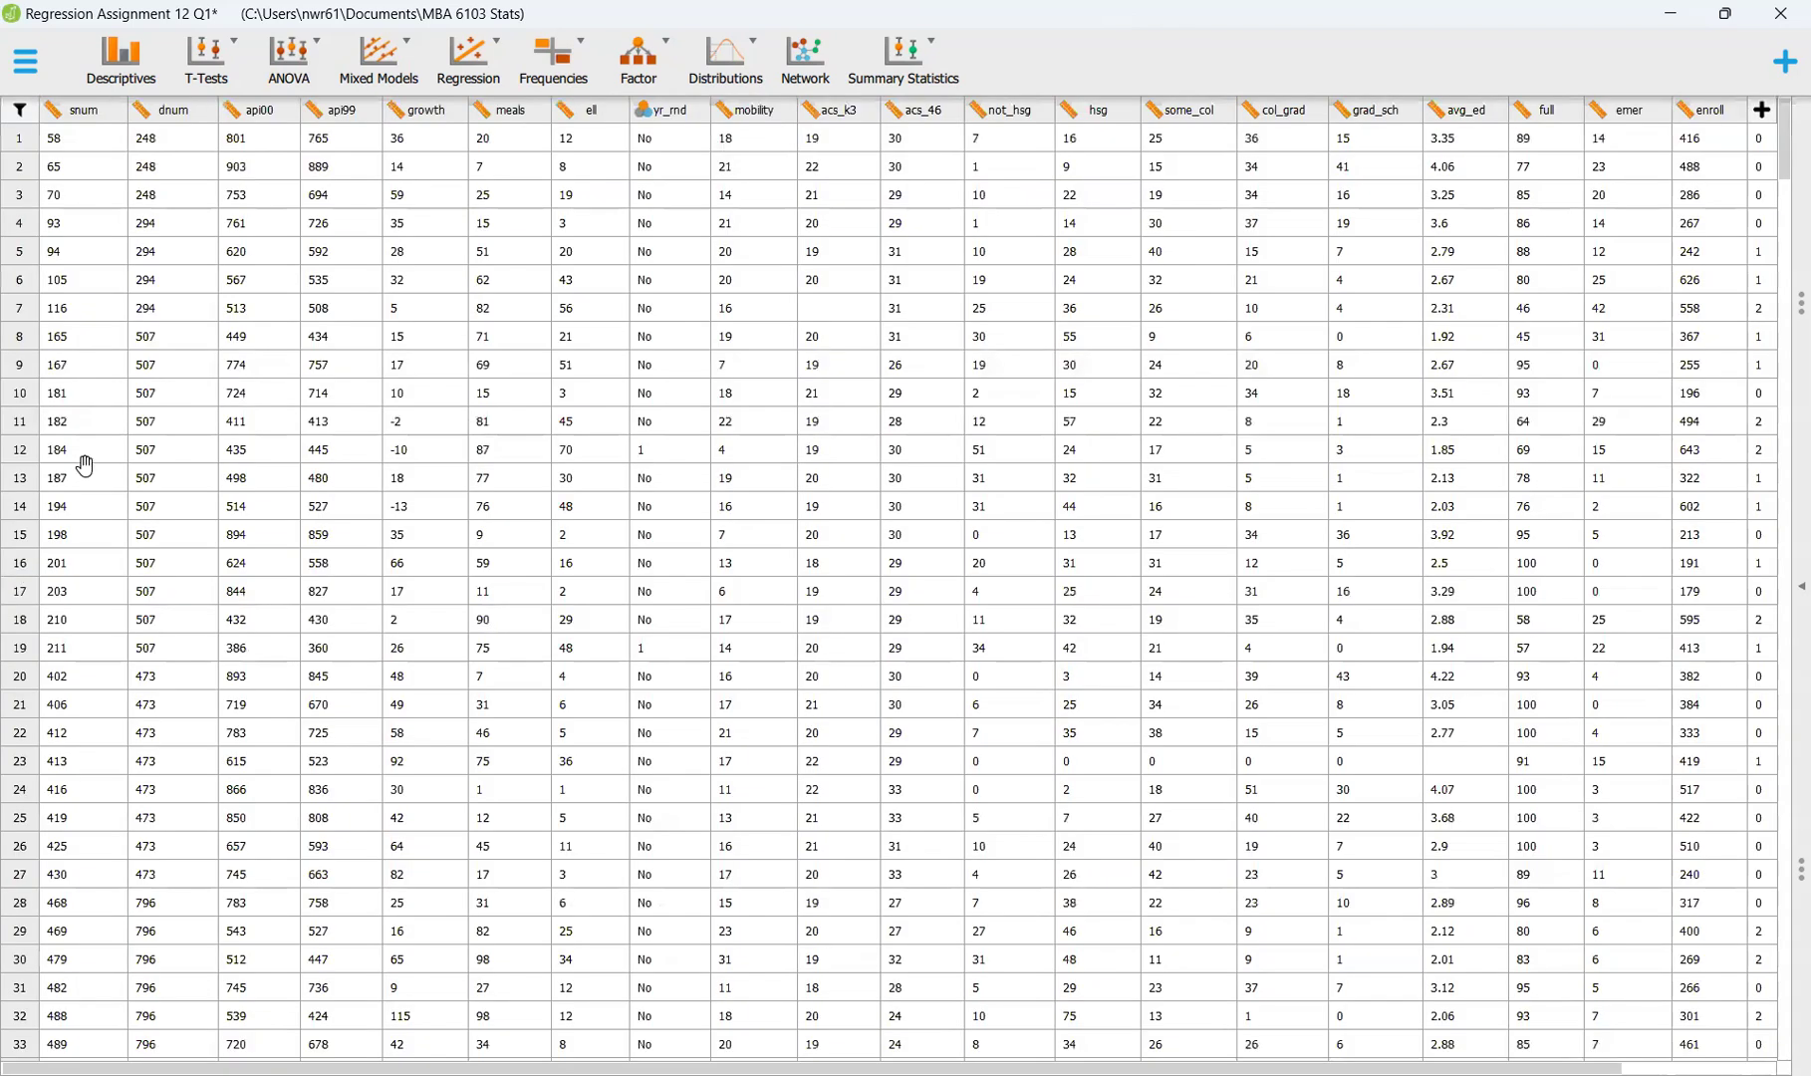
pyautogui.click(673, 111)
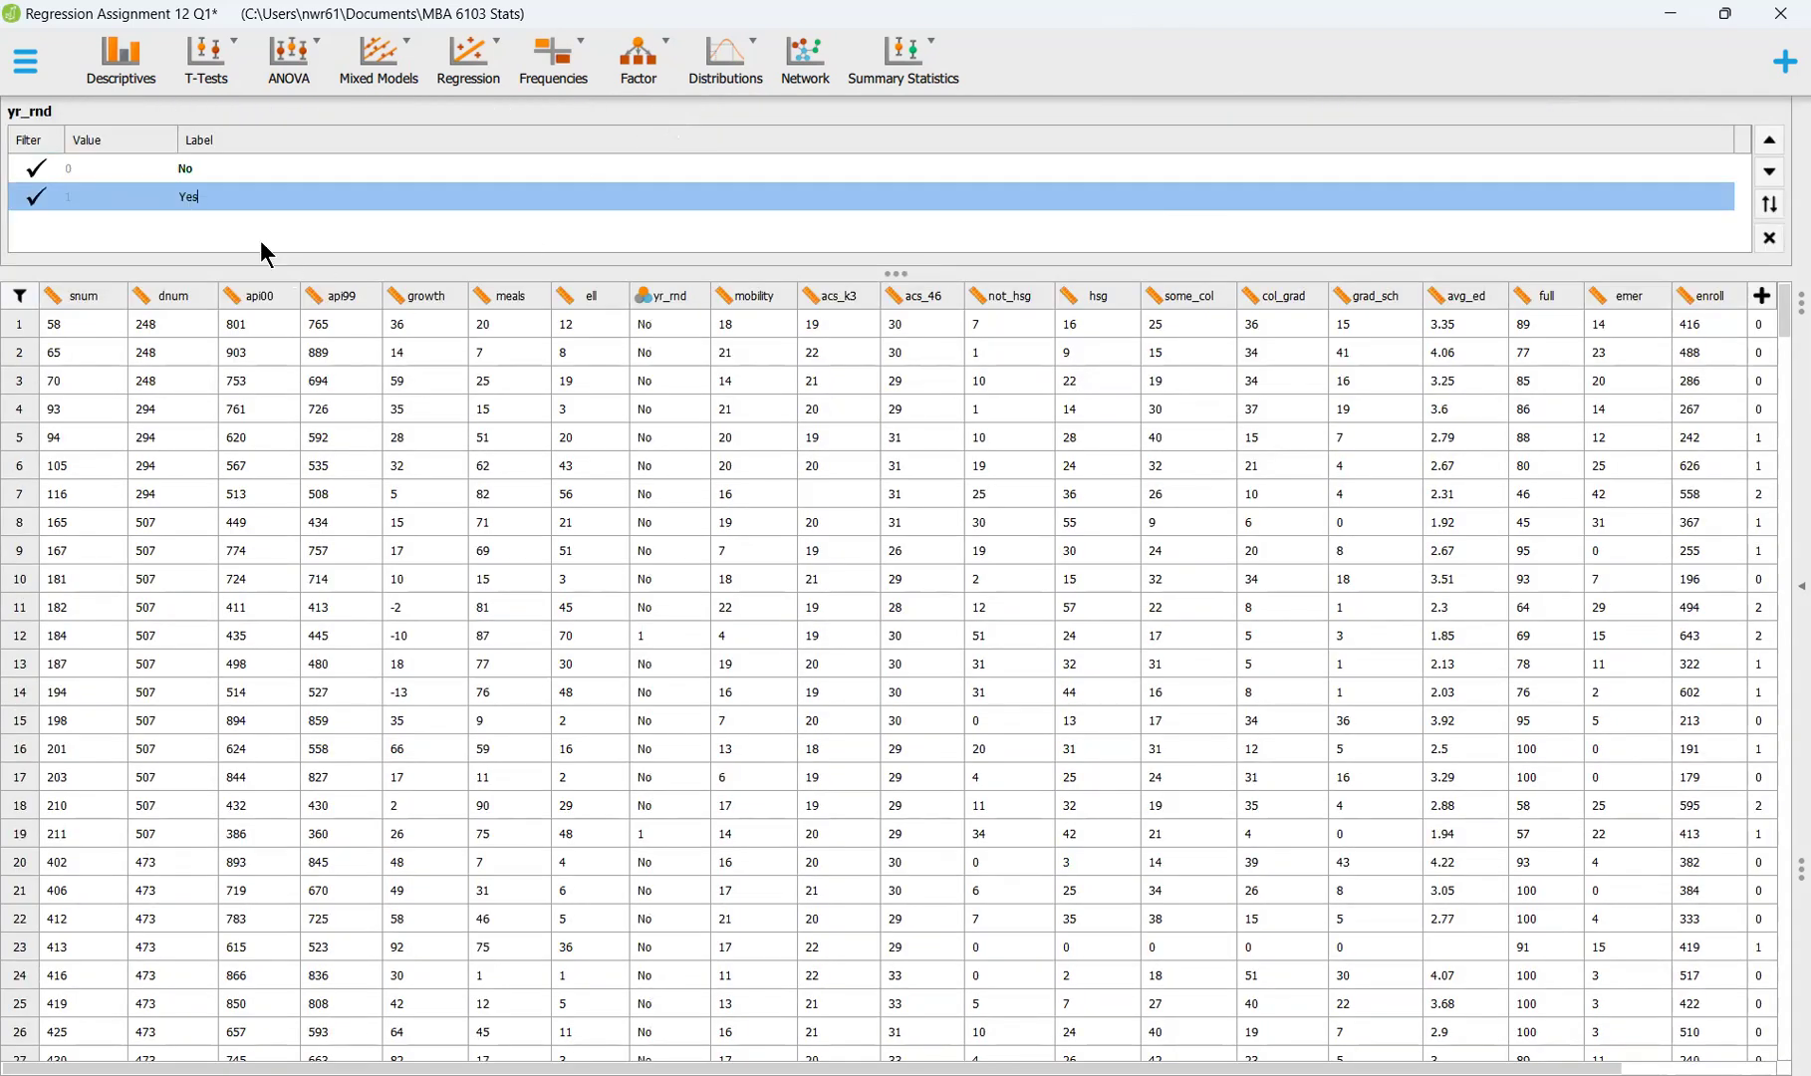
pyautogui.press('Return')
pyautogui.click(1770, 237)
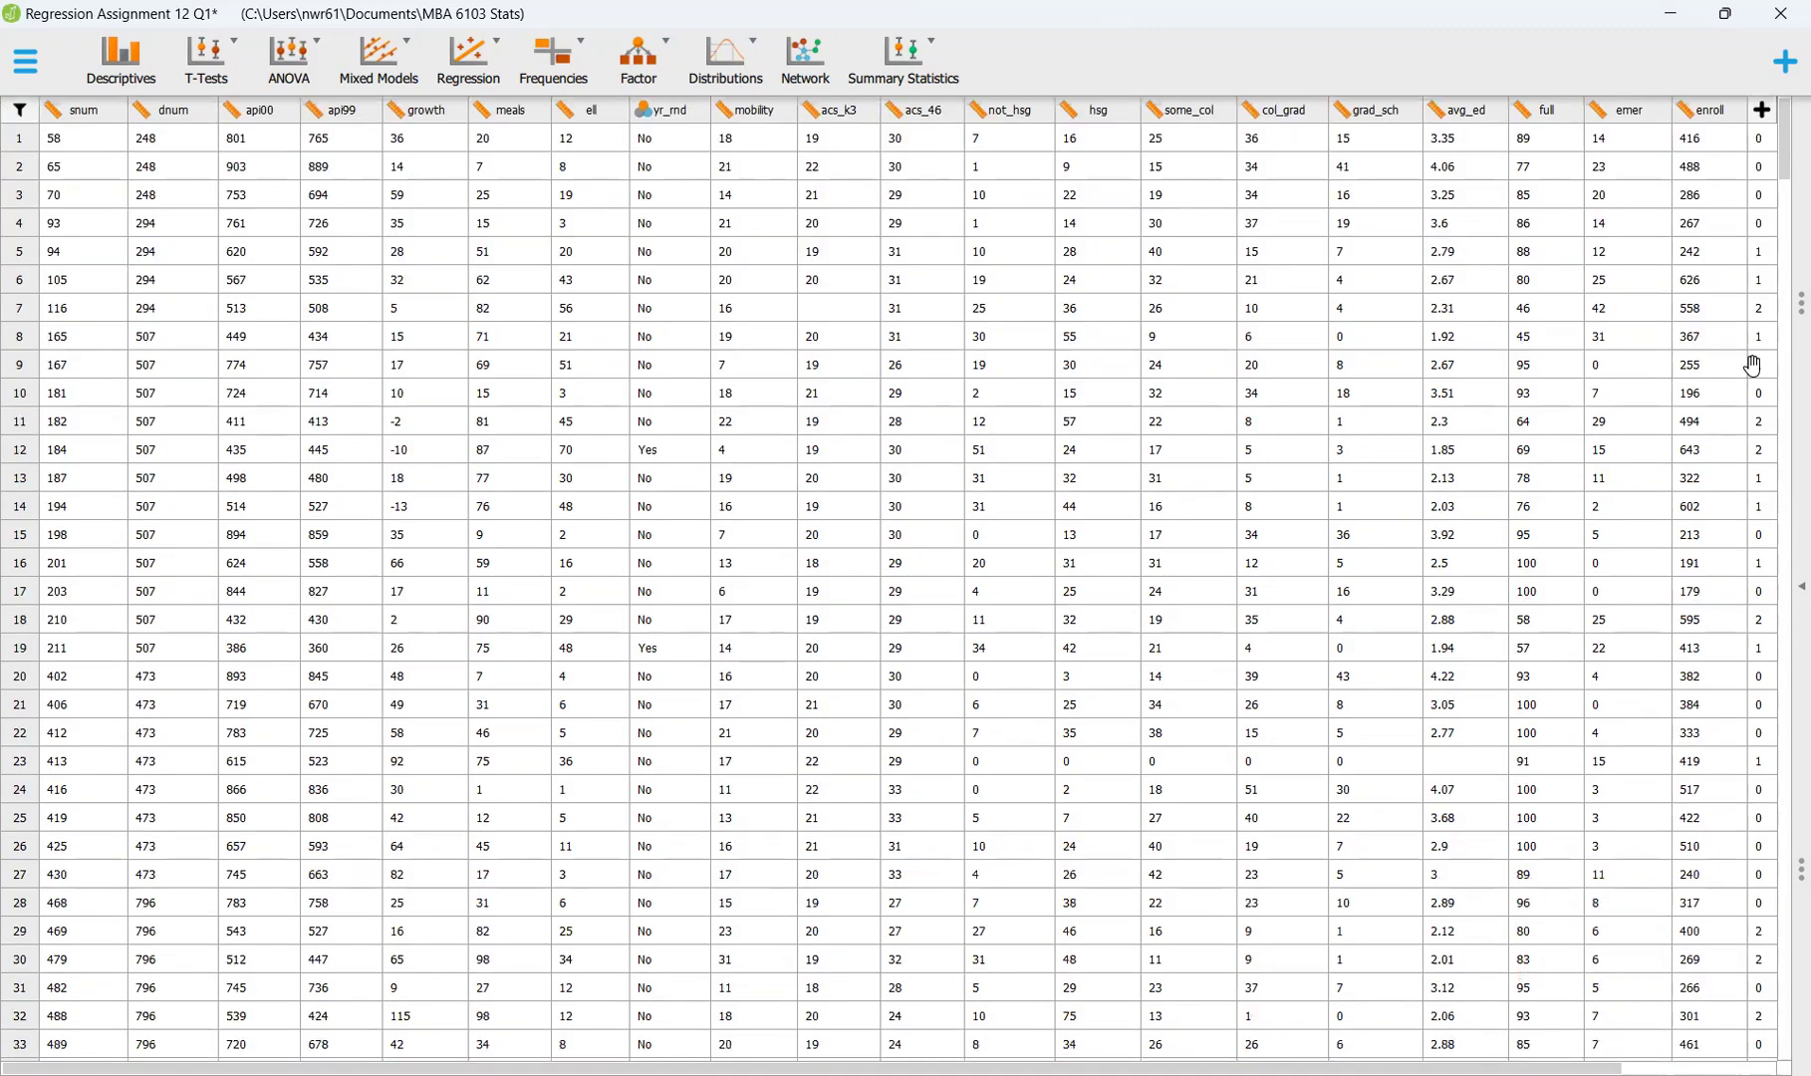
pyautogui.click(1800, 585)
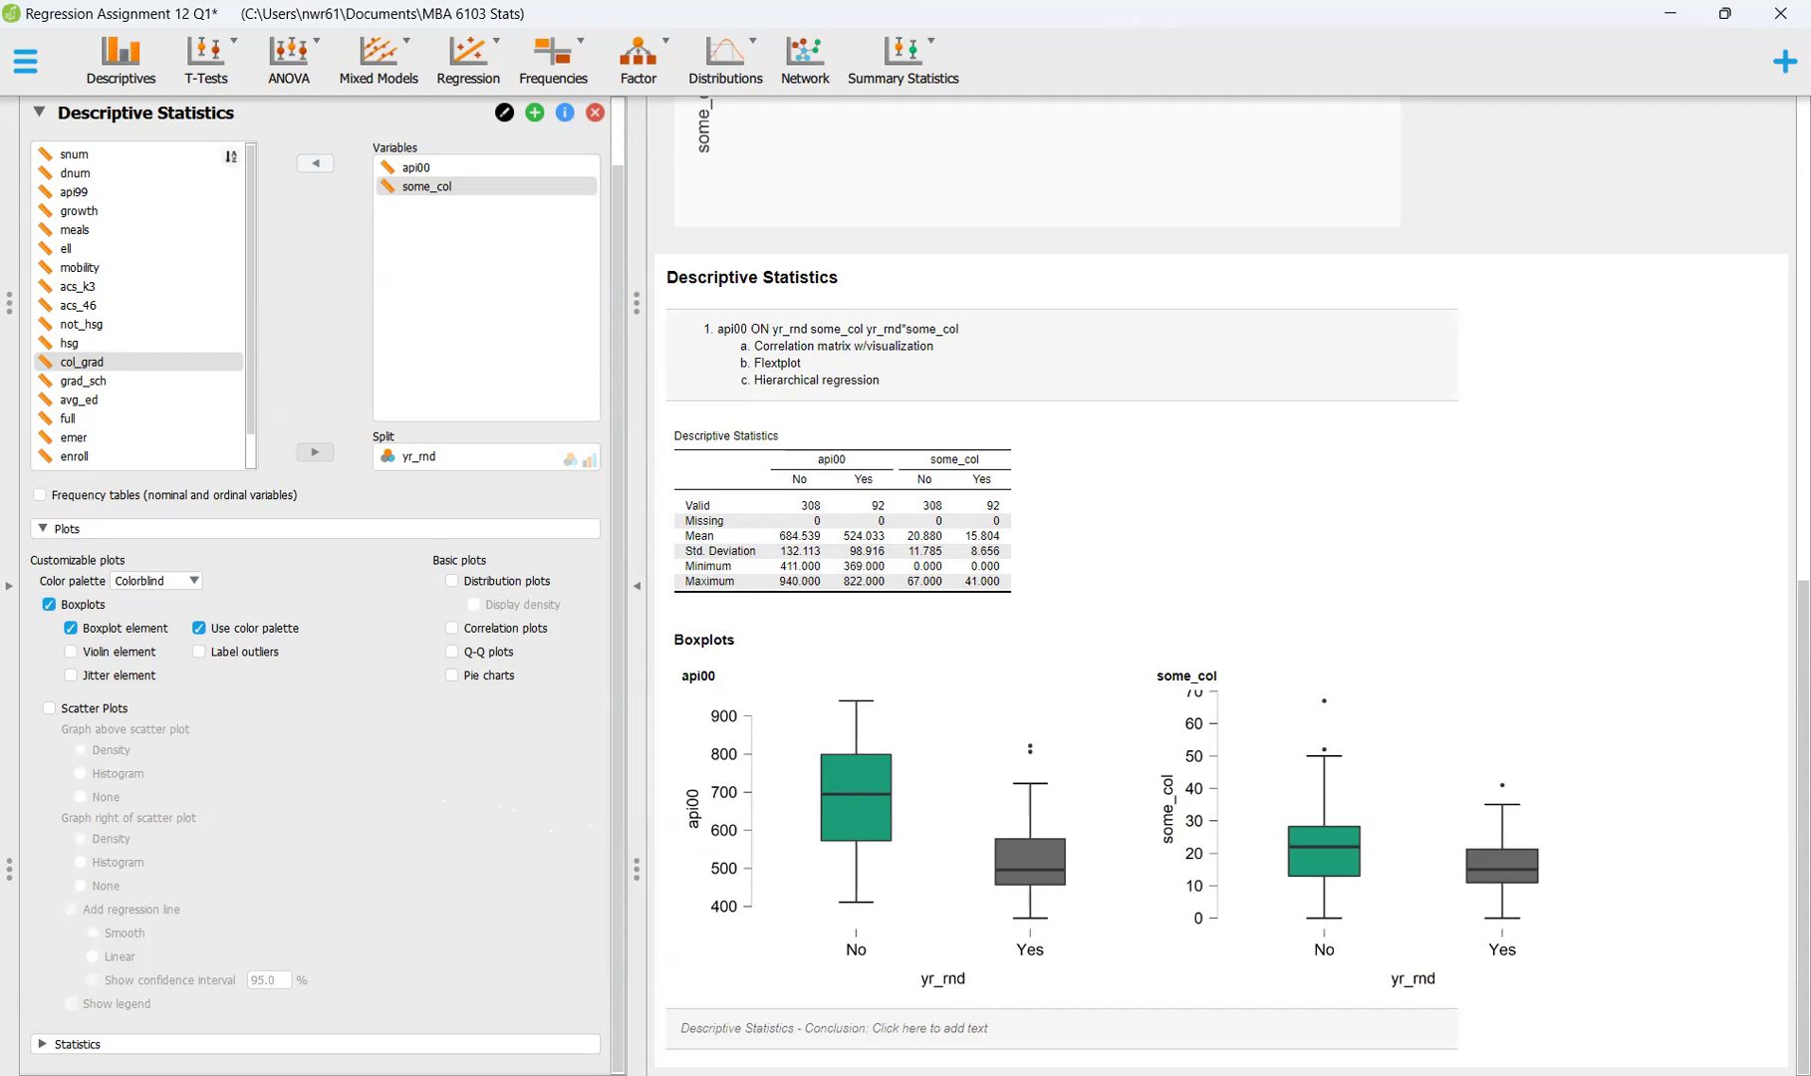
# Add correlation, distribution and scatter plots to the descriptives and expand the analysis's statistics options
pyautogui.click(477, 637)
pyautogui.click(467, 582)
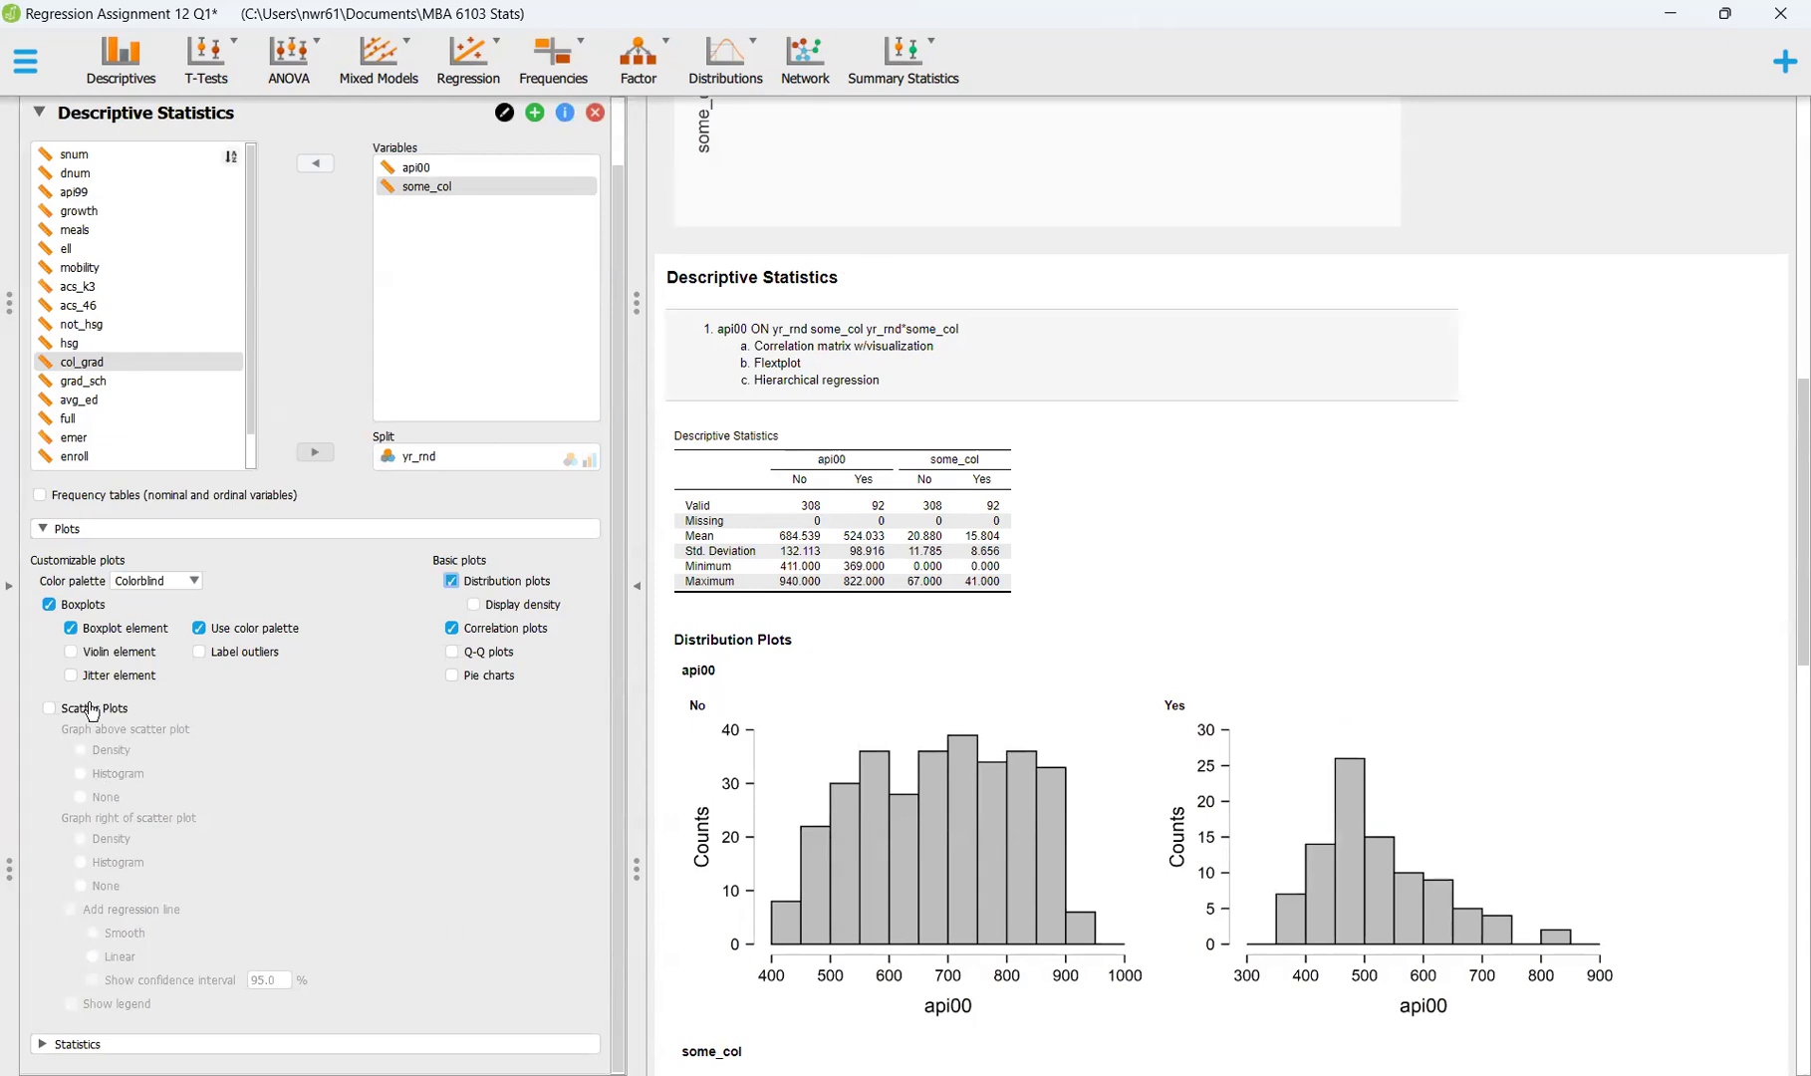
pyautogui.scroll(-15, 919, 804)
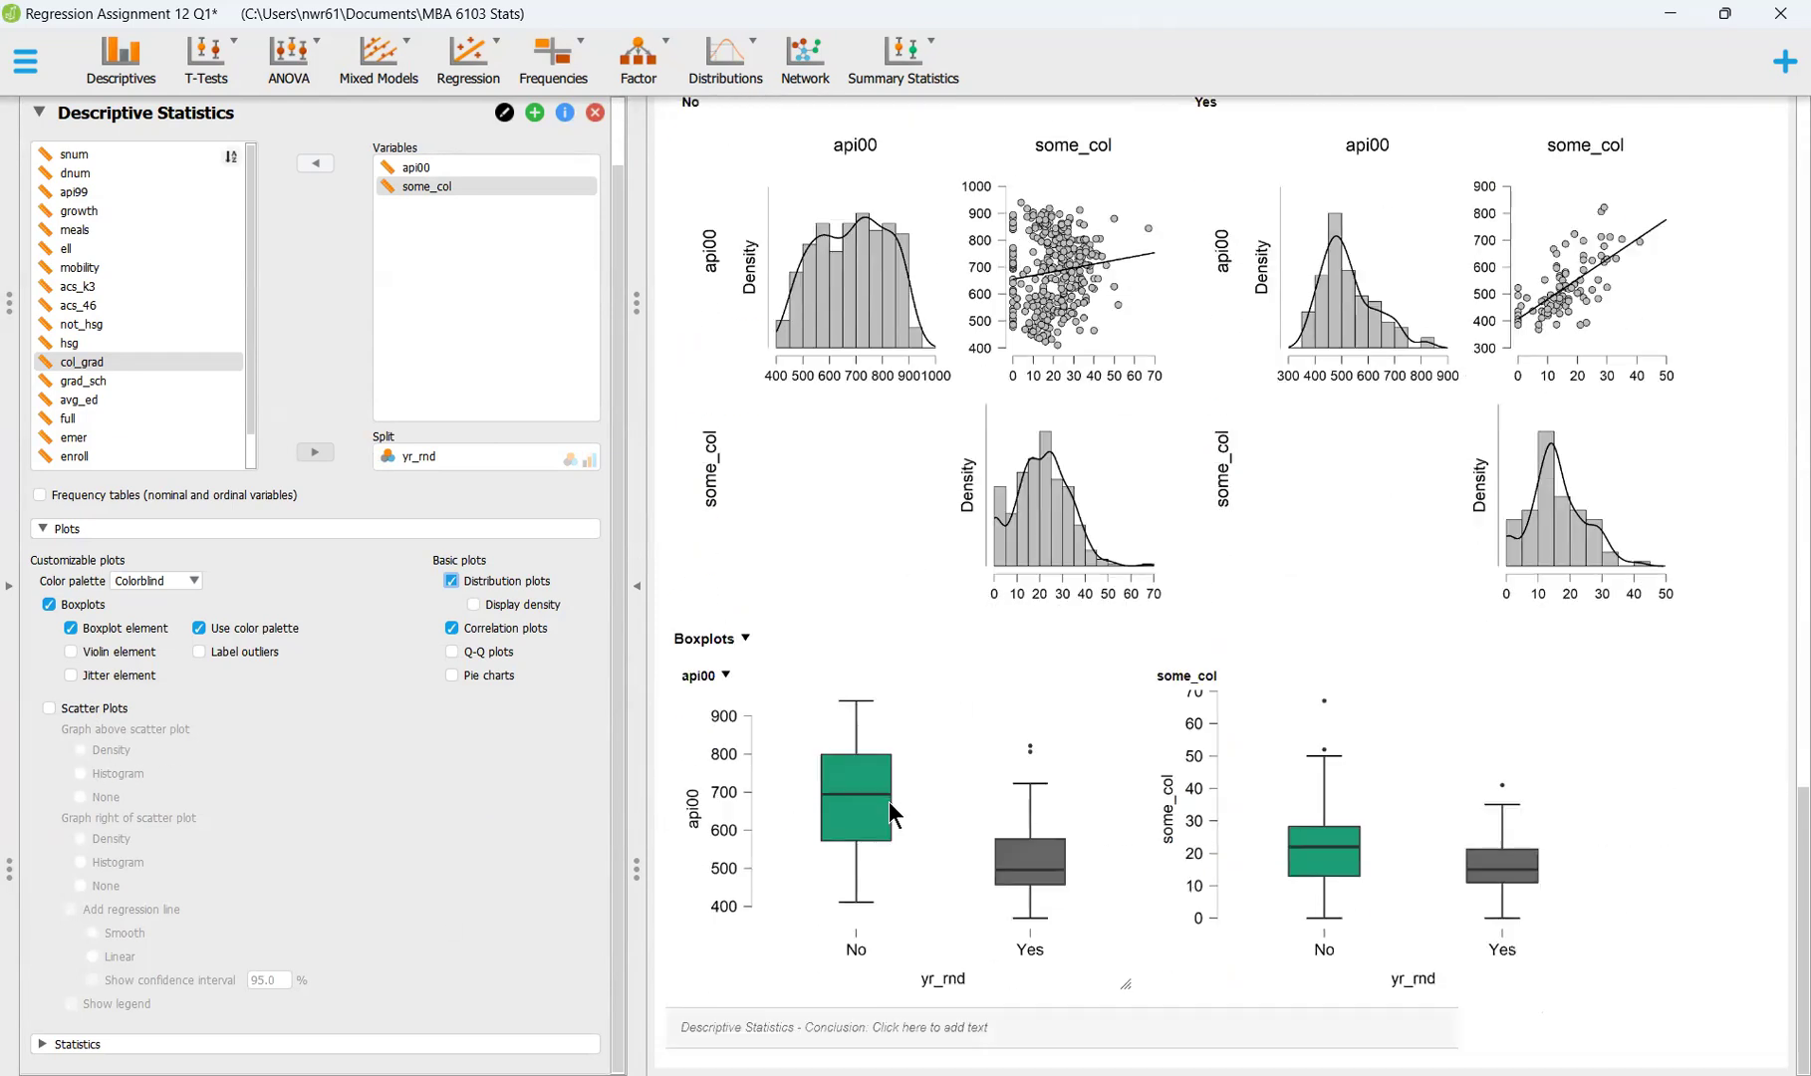
pyautogui.click(67, 713)
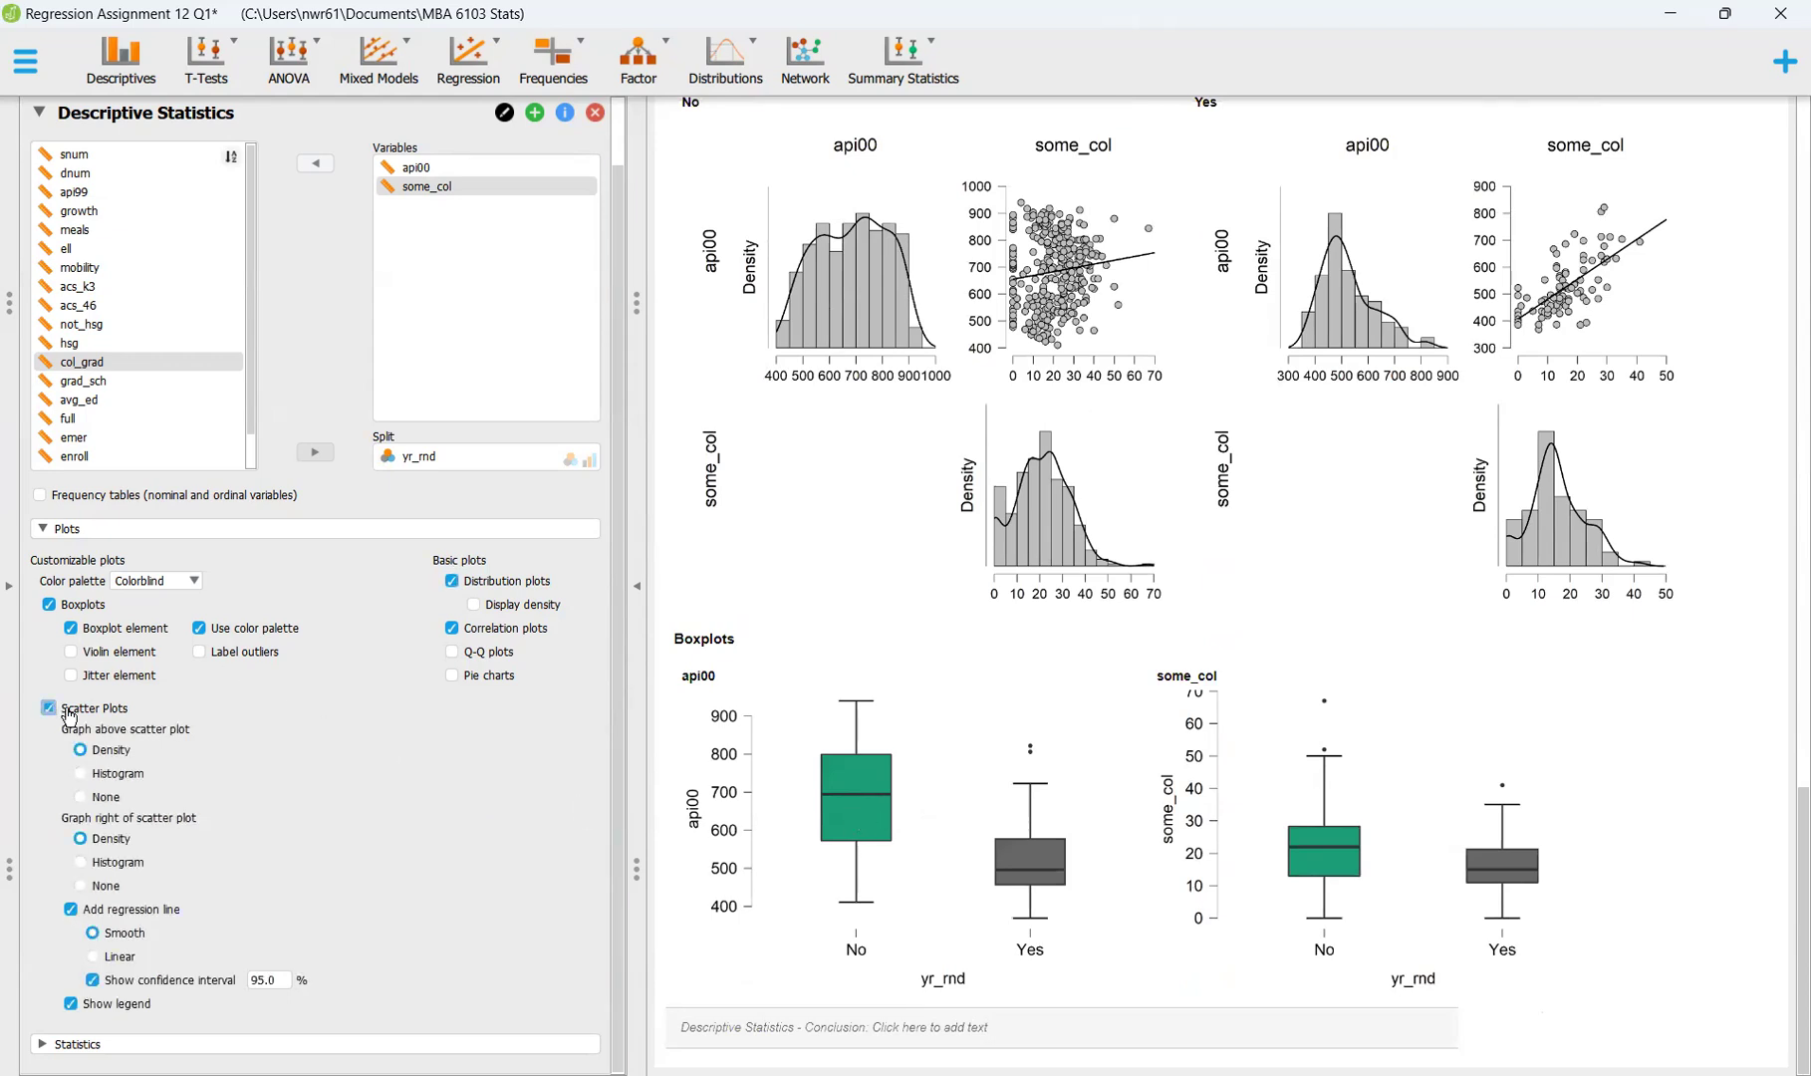
pyautogui.scroll(-4, 889, 702)
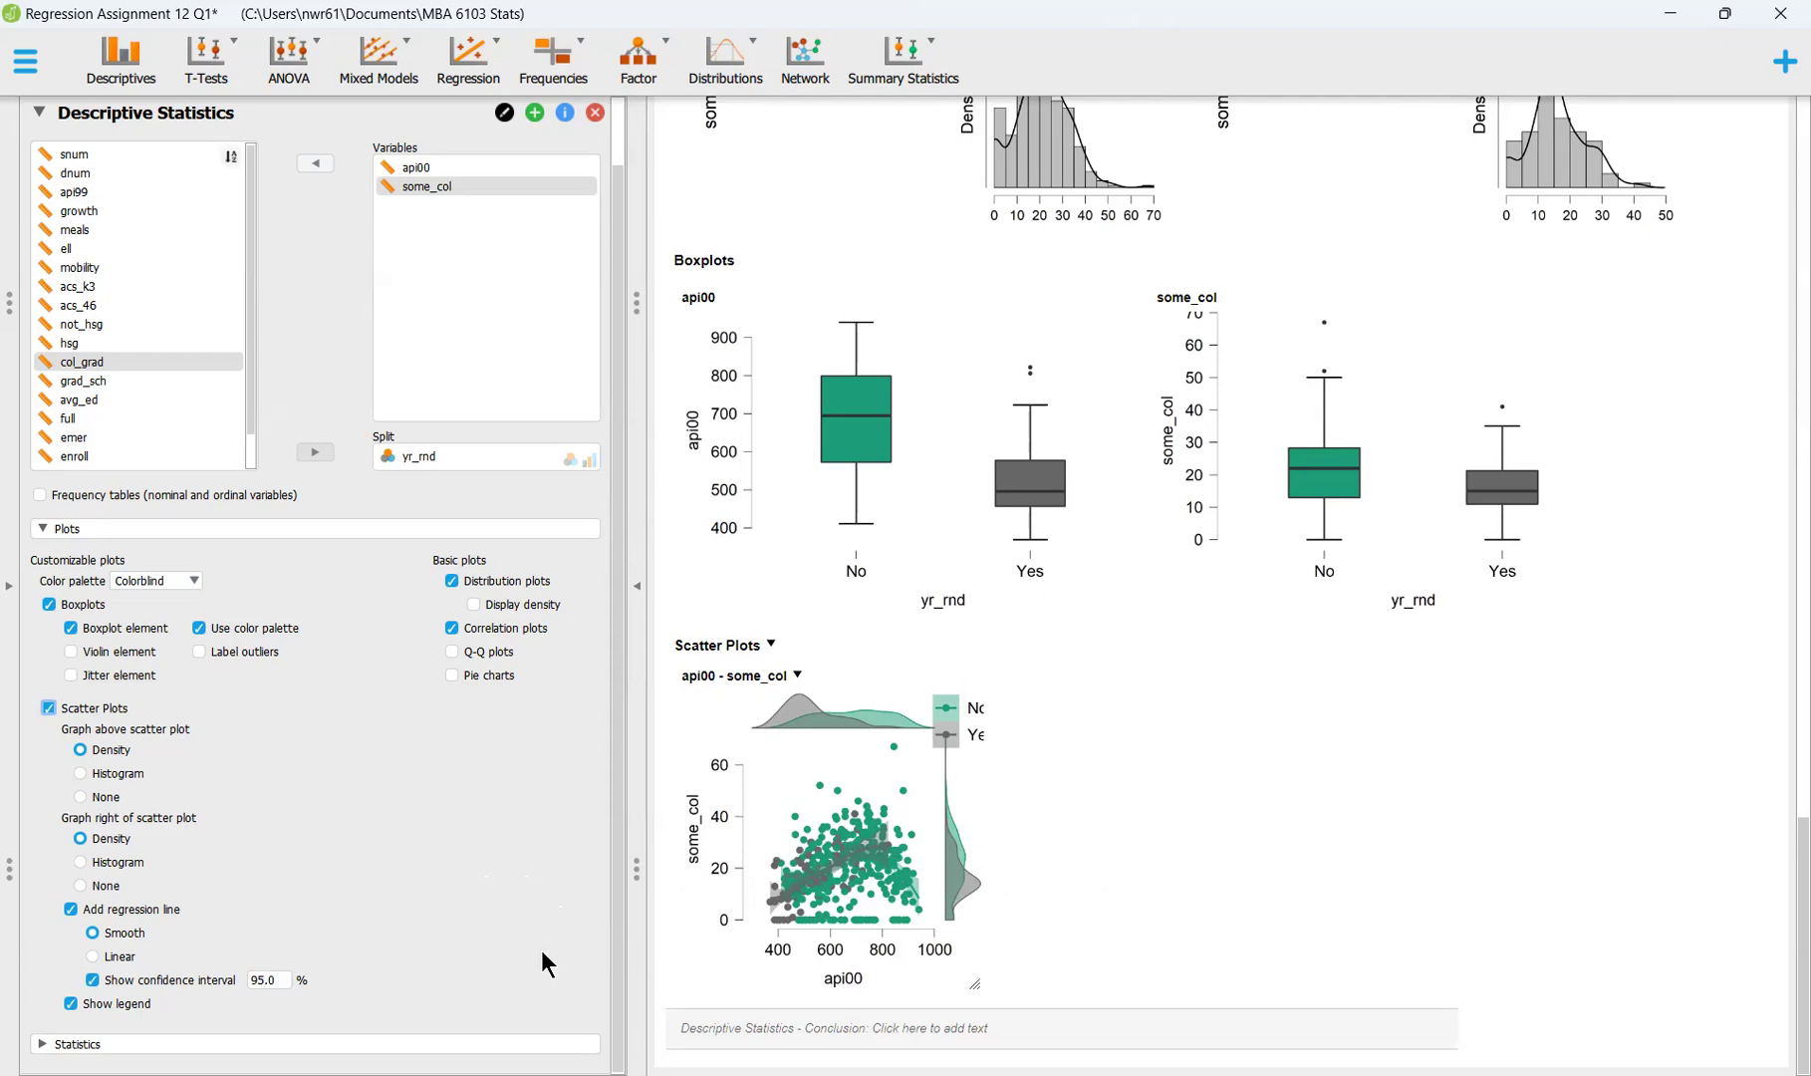
pyautogui.click(76, 1044)
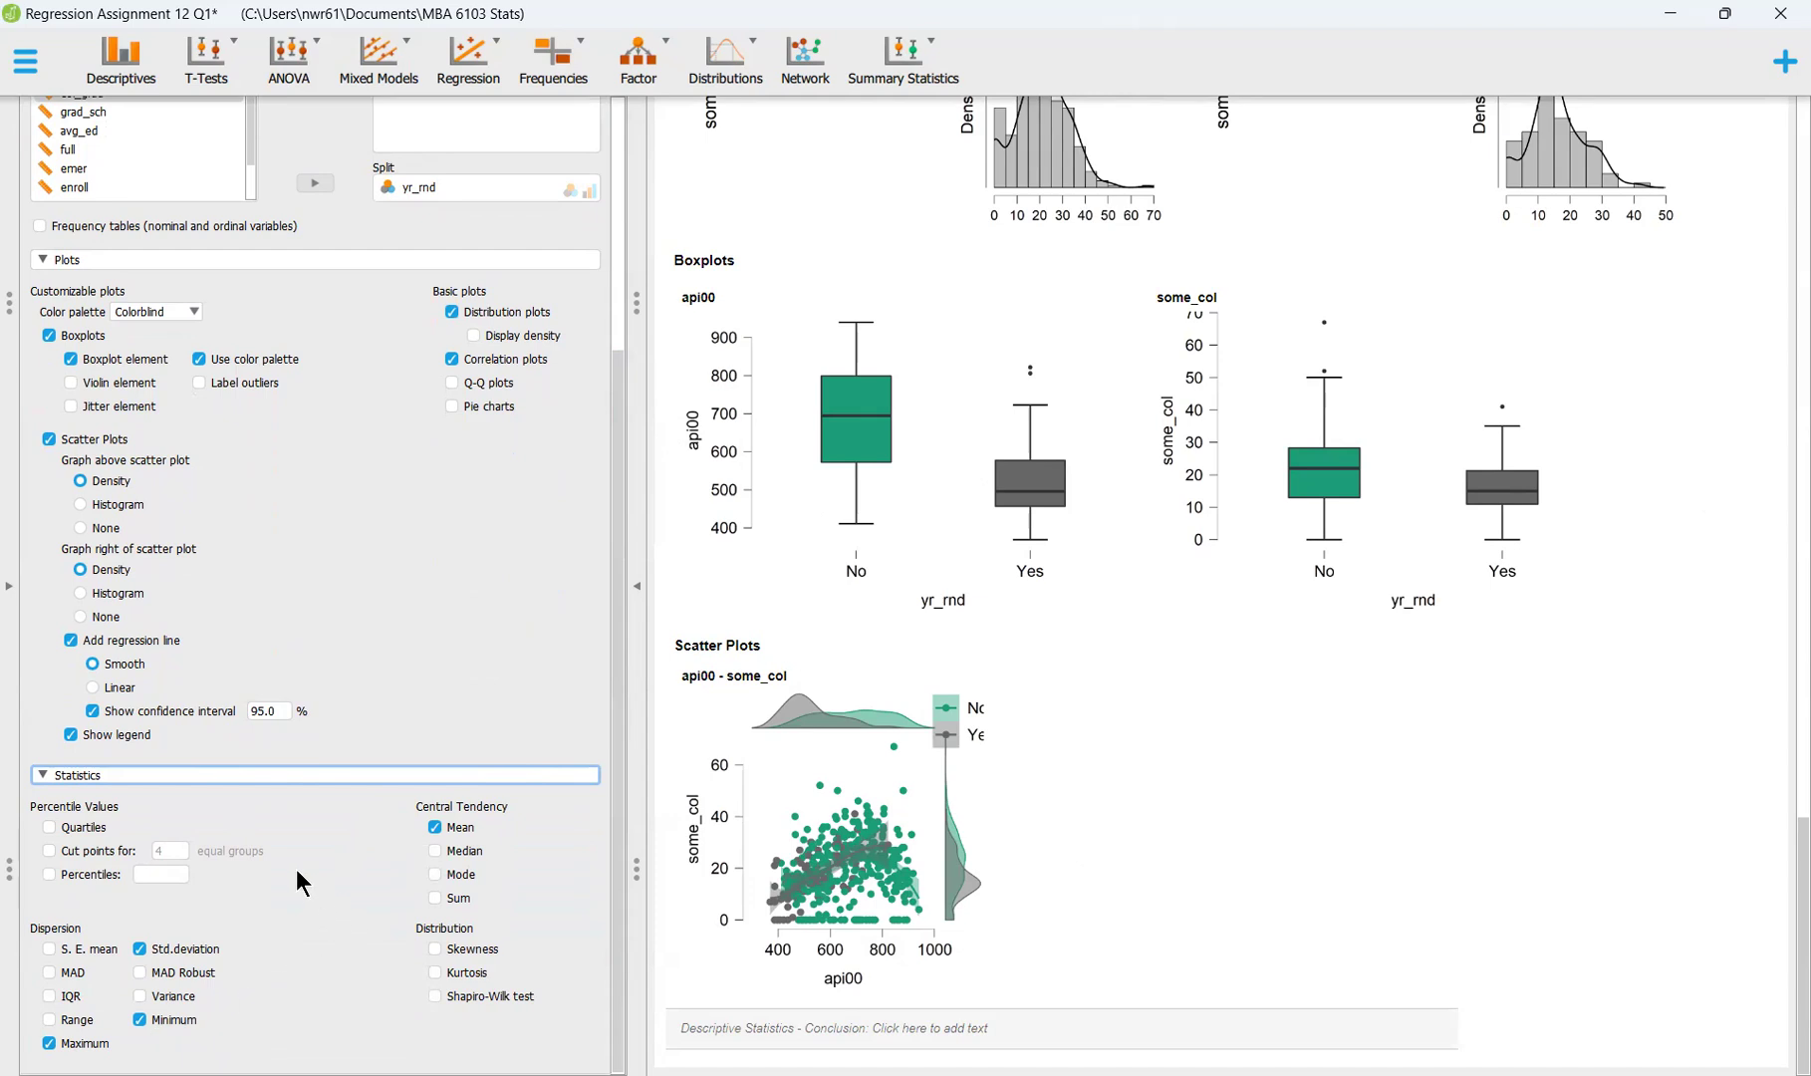
# Create a classical Linear Regression analysis with api00 as the dependent variable and some_col as a covariate
pyautogui.click(468, 58)
pyautogui.click(487, 170)
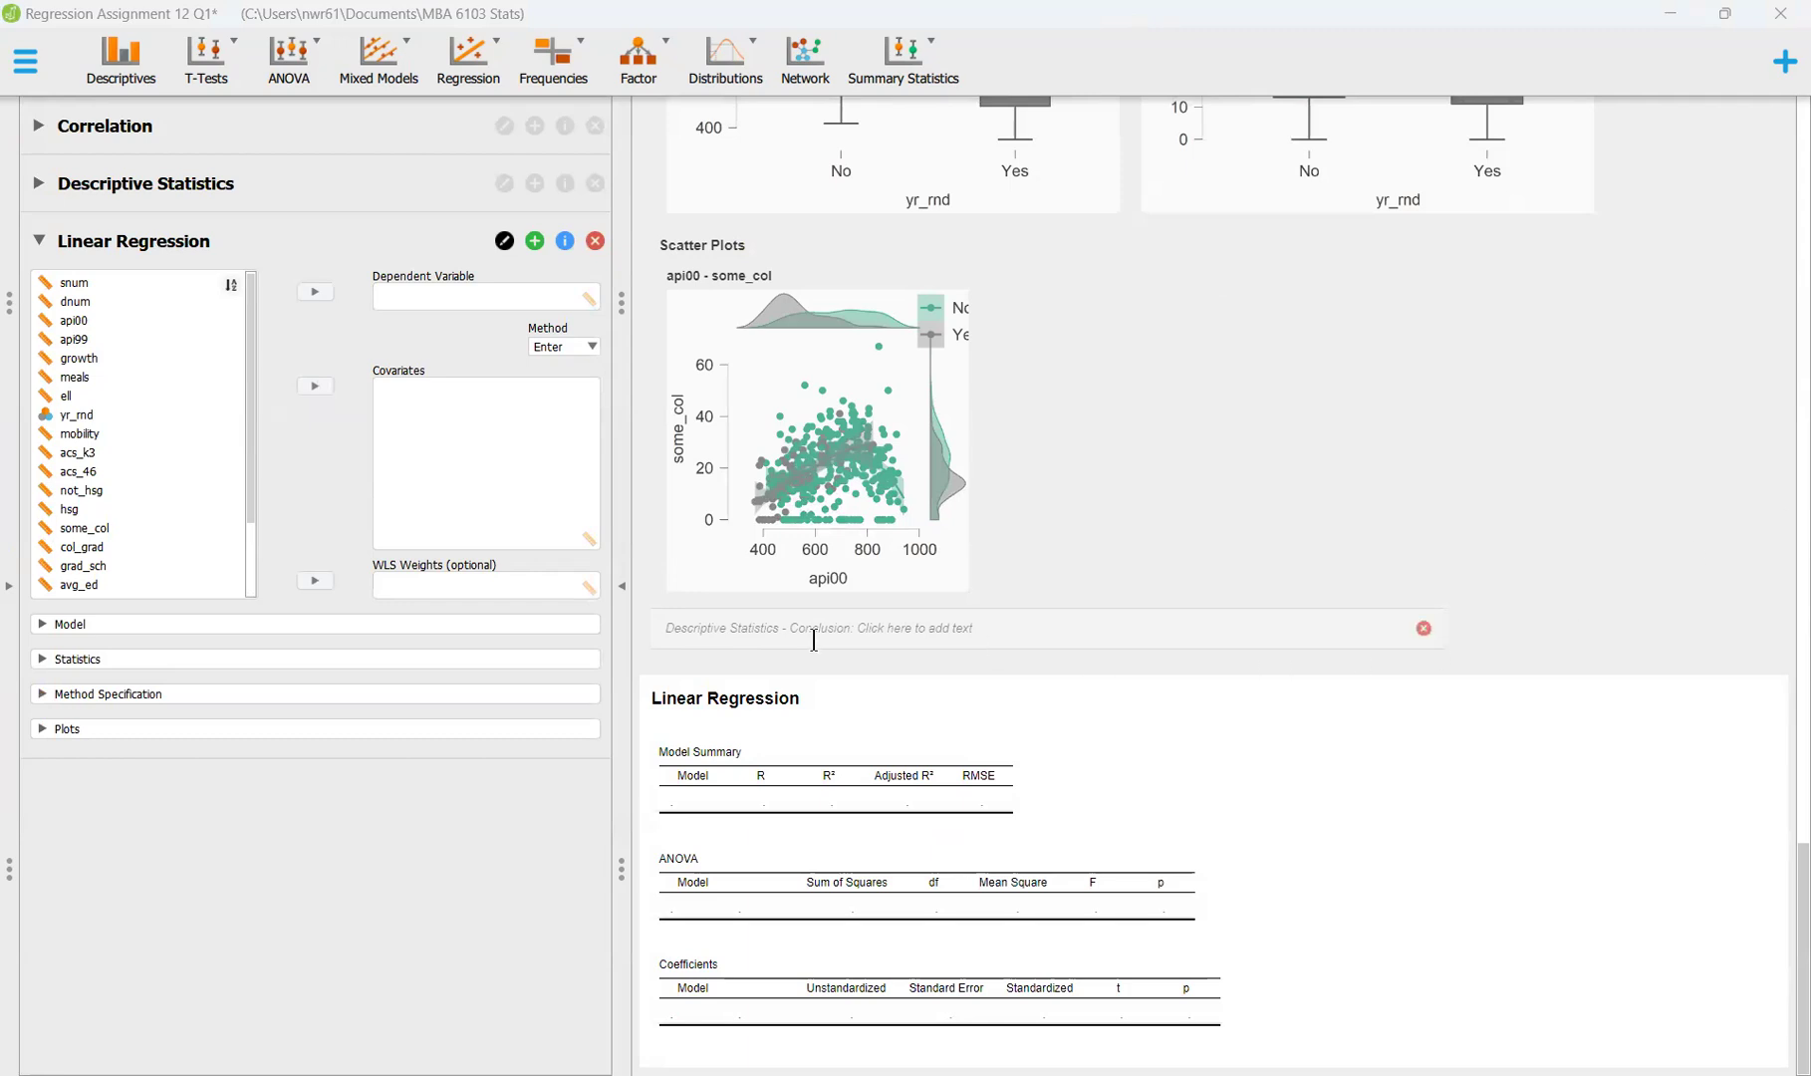
pyautogui.click(109, 321)
pyautogui.click(315, 292)
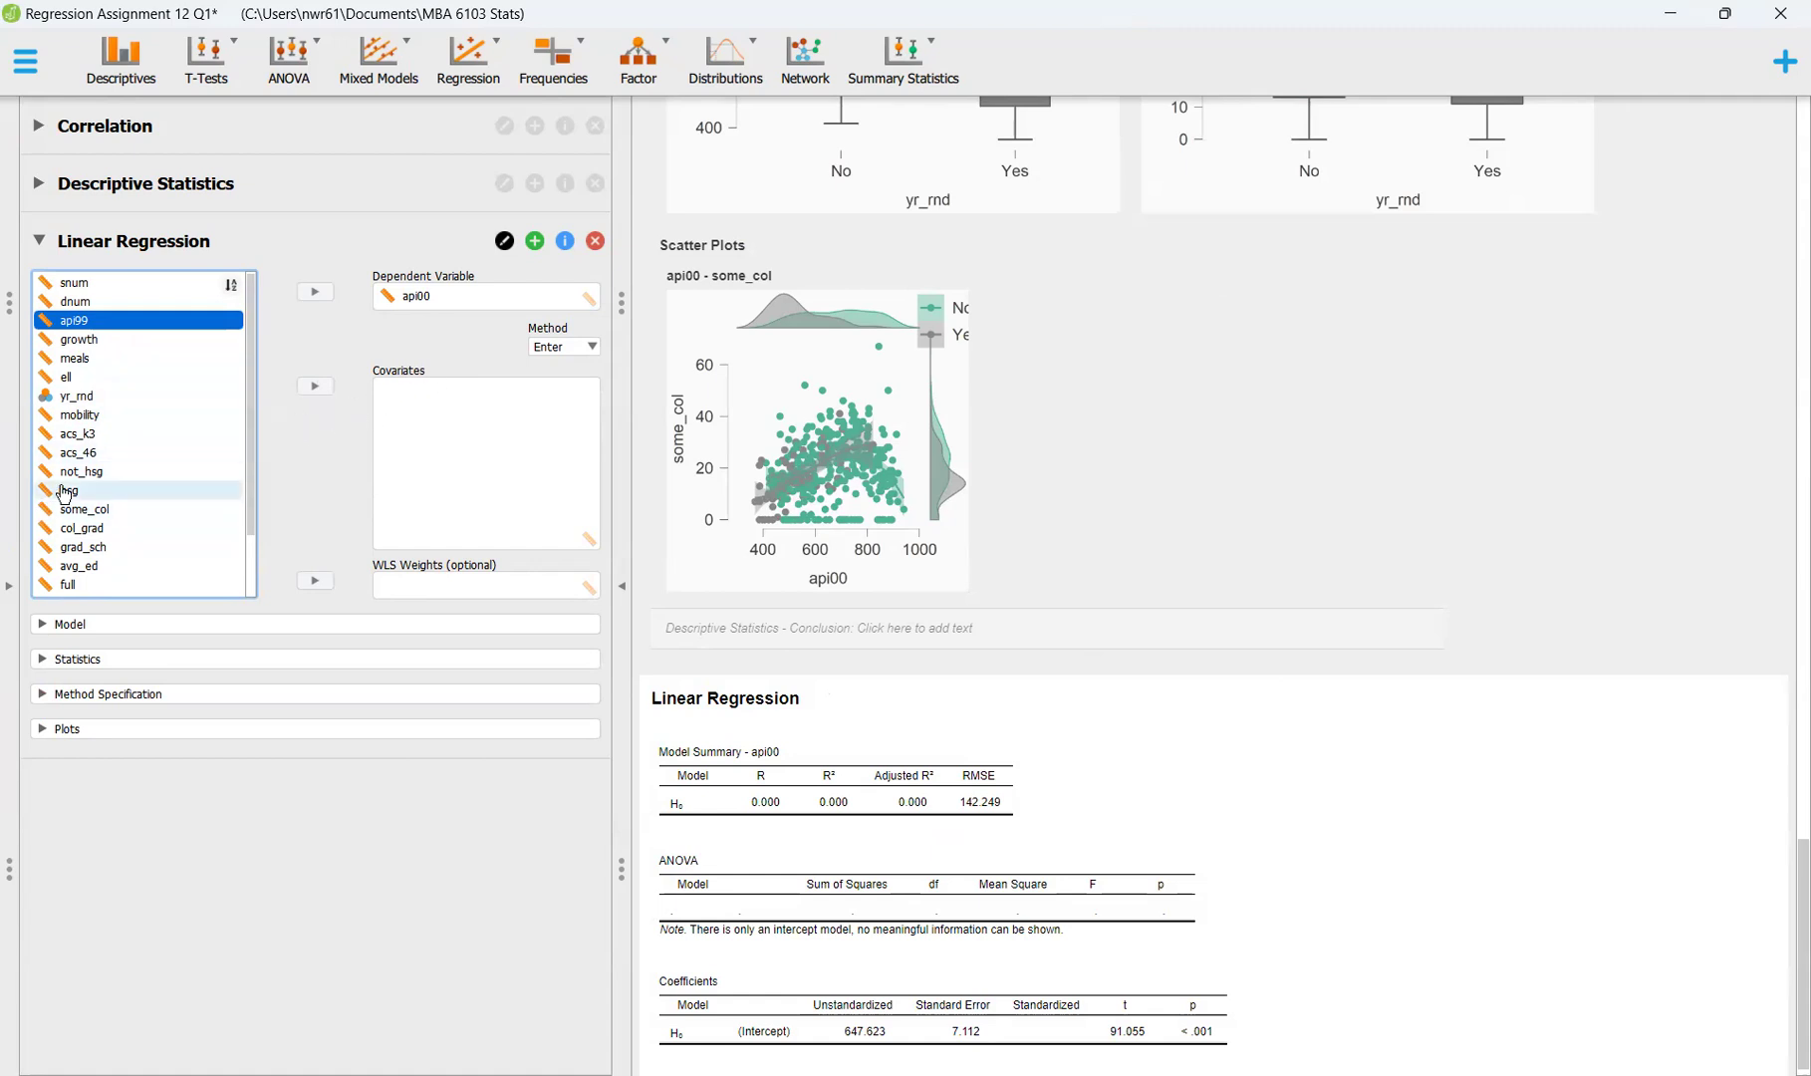
pyautogui.click(119, 396)
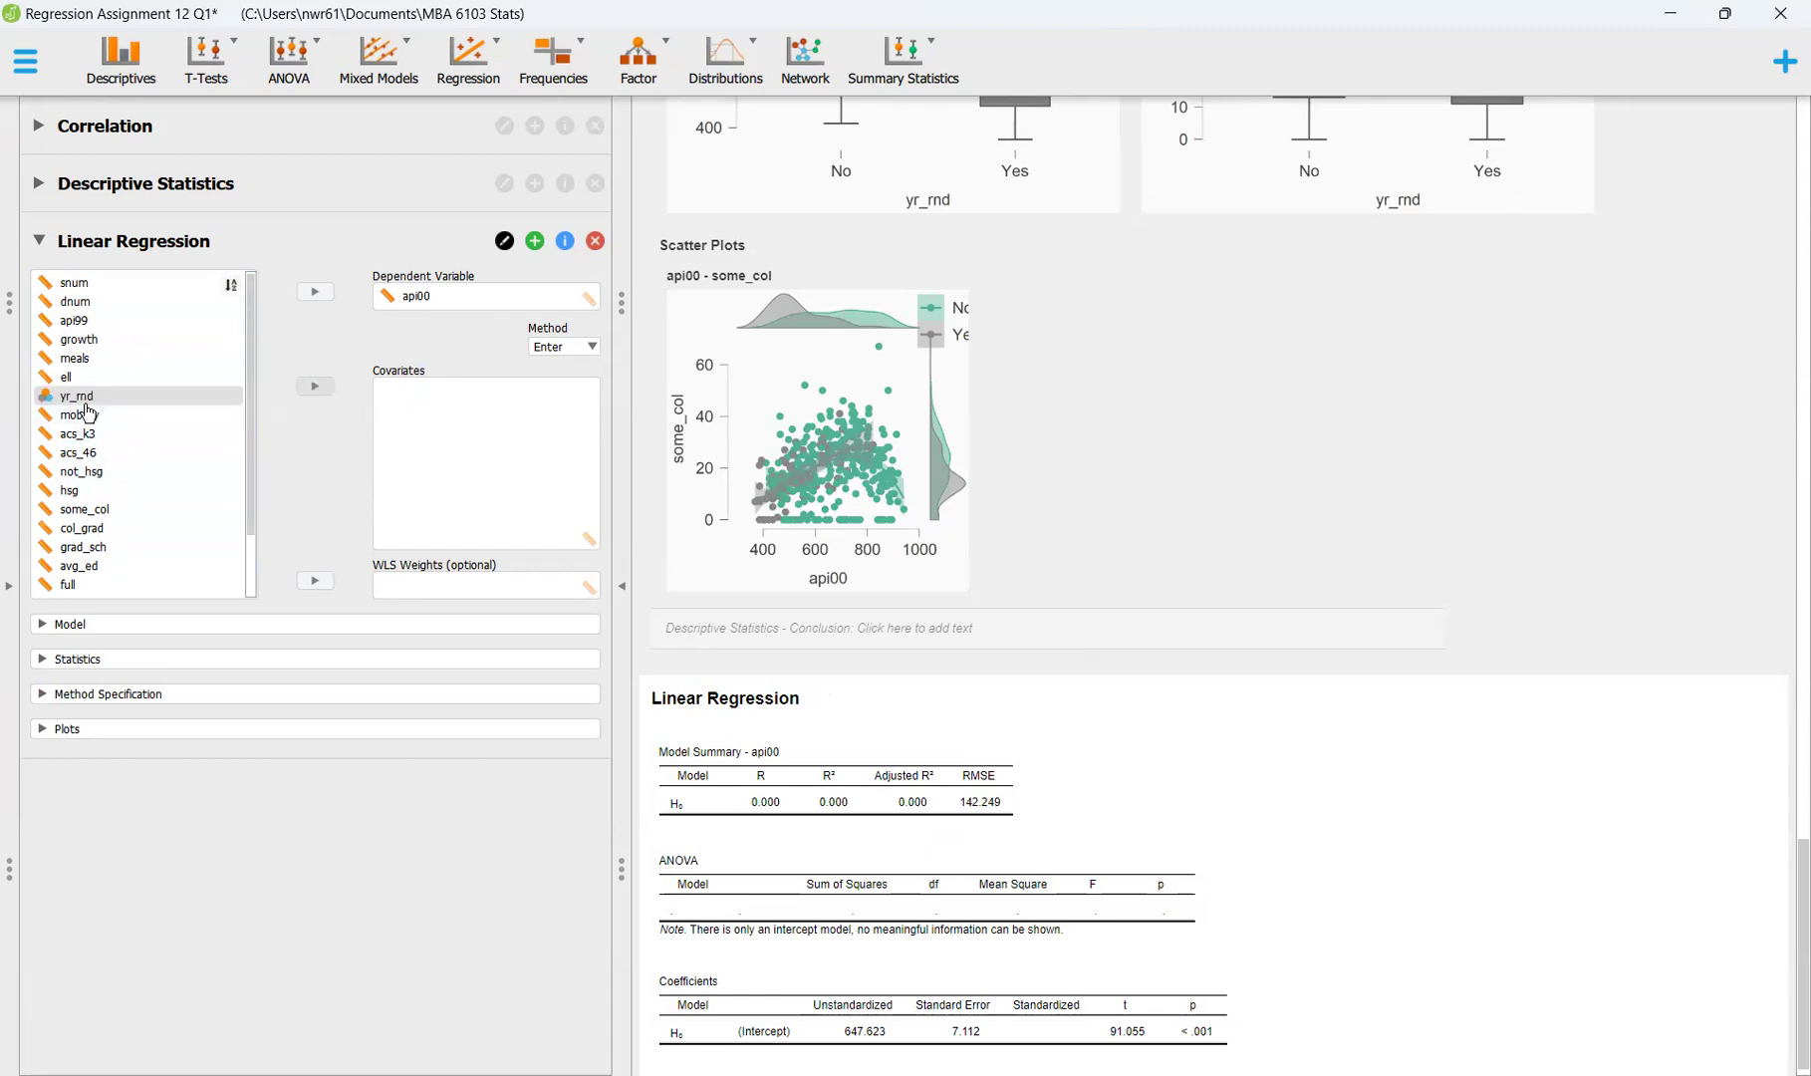
pyautogui.click(99, 509)
pyautogui.click(313, 386)
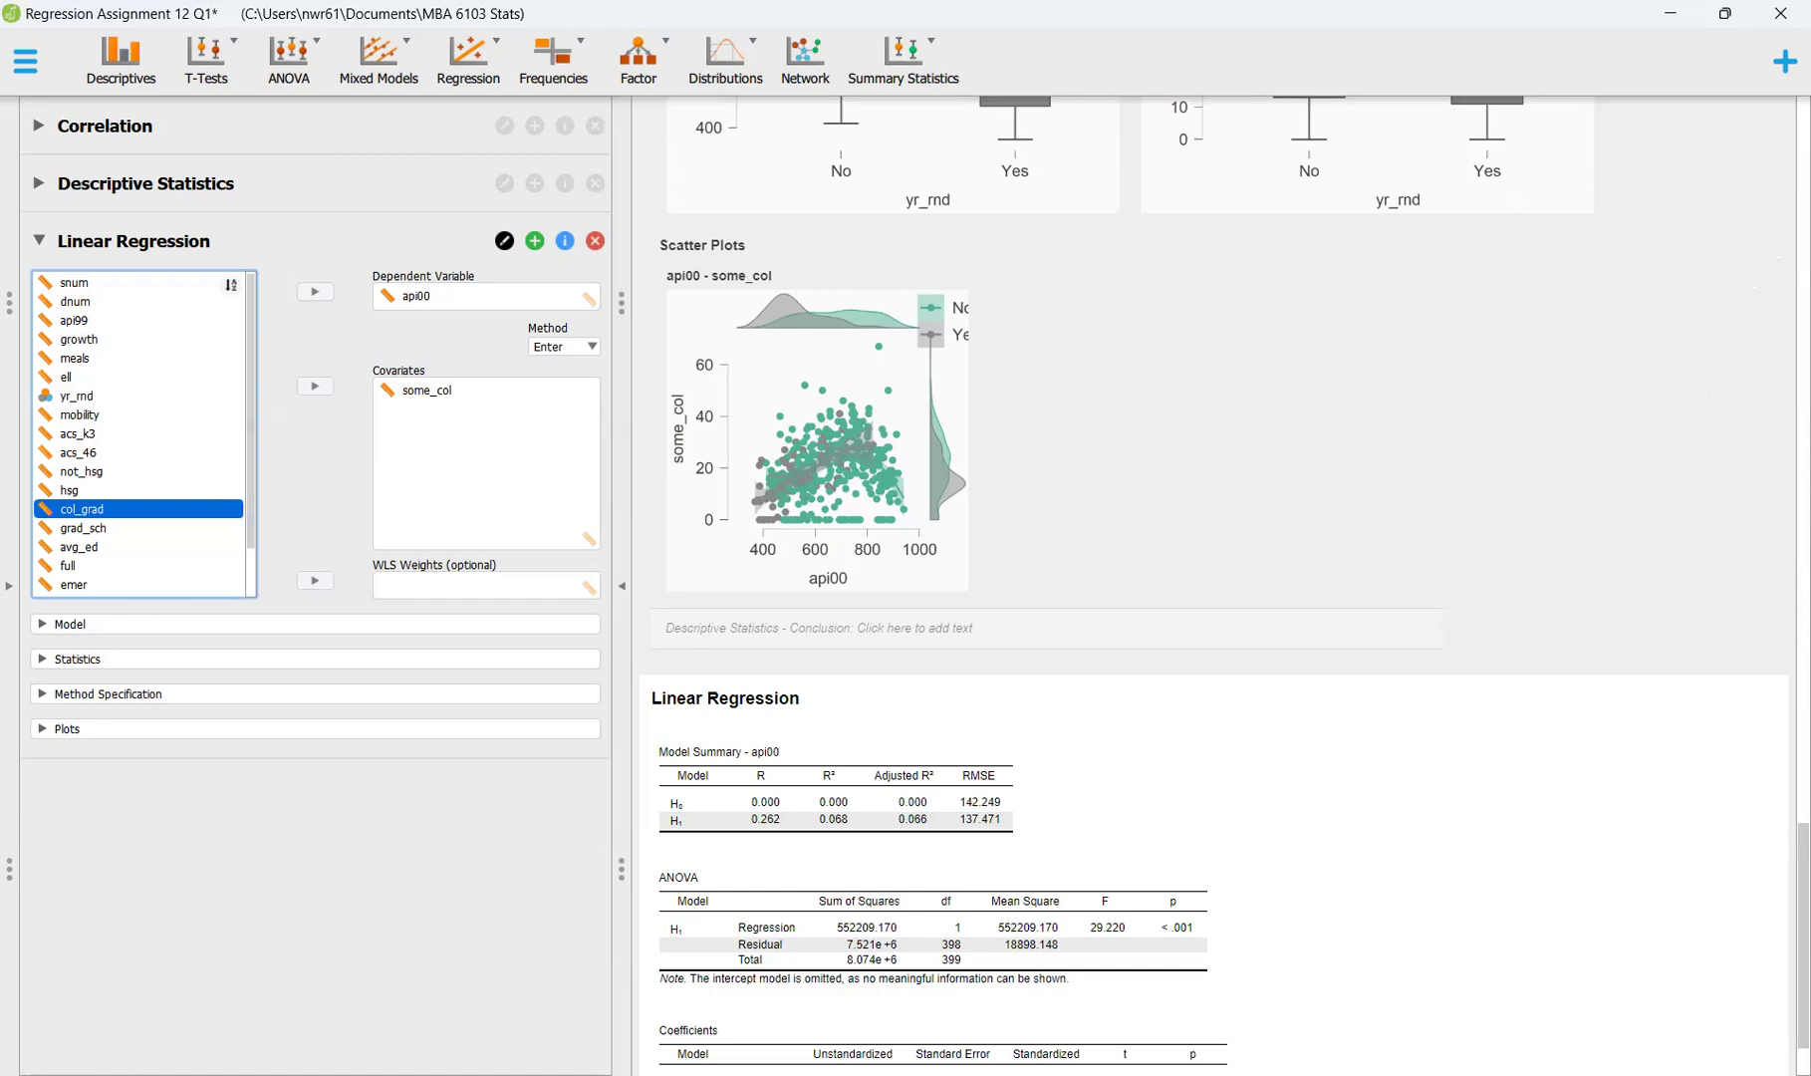
# Expand the regression's model terms and include R squared change, descriptives, 95% confidence intervals and residual statistics in its output
pyautogui.click(53, 628)
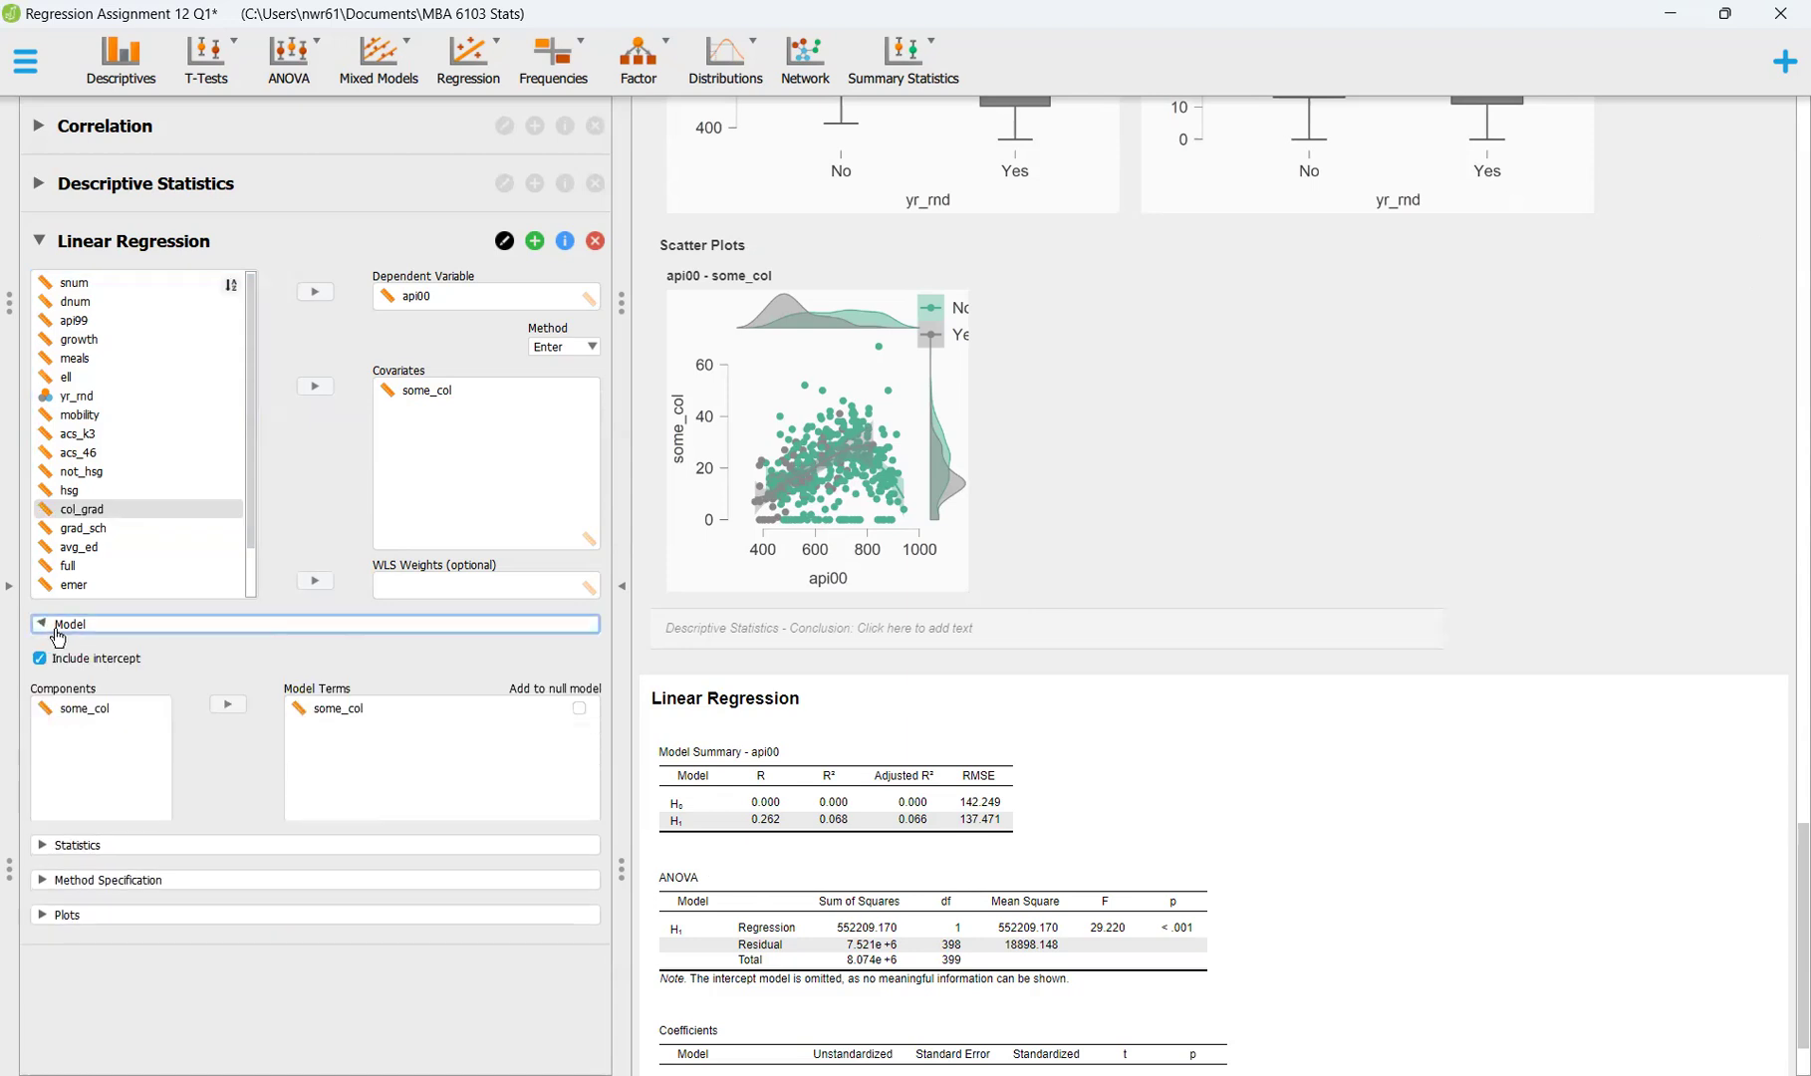
pyautogui.click(111, 785)
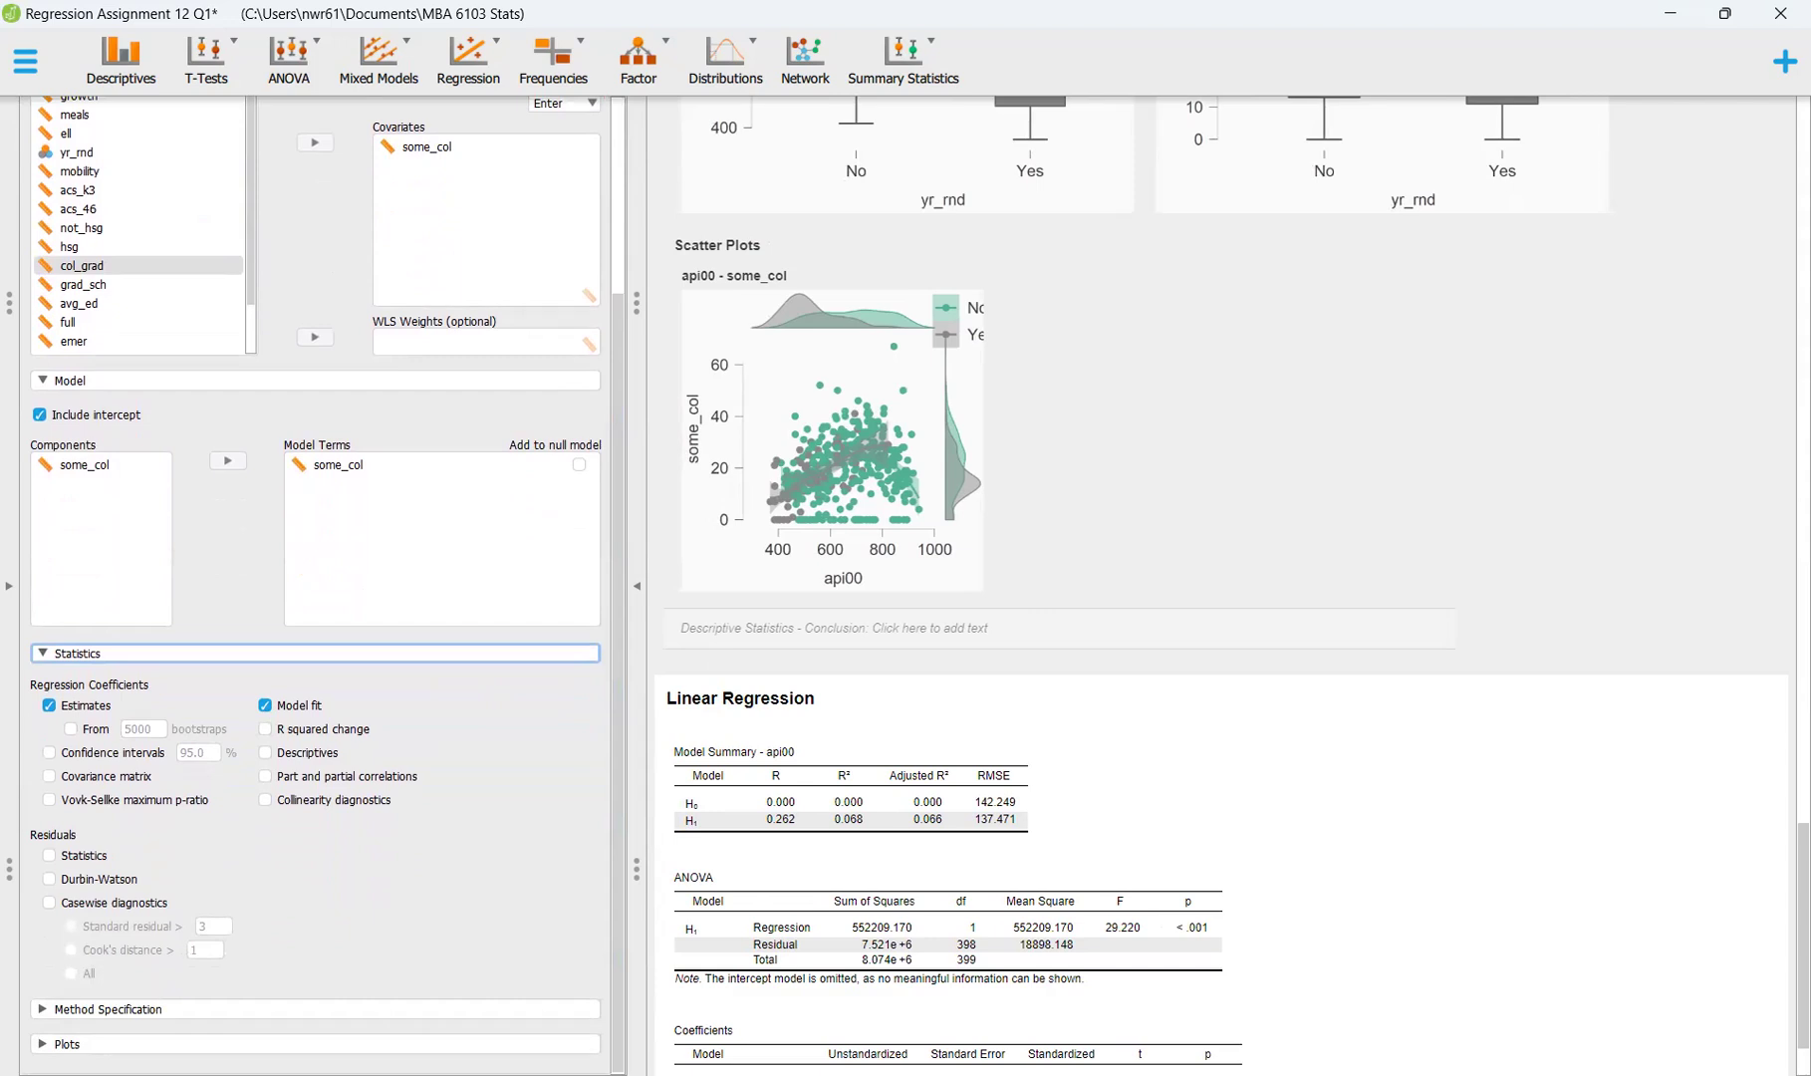
pyautogui.click(317, 734)
pyautogui.click(313, 754)
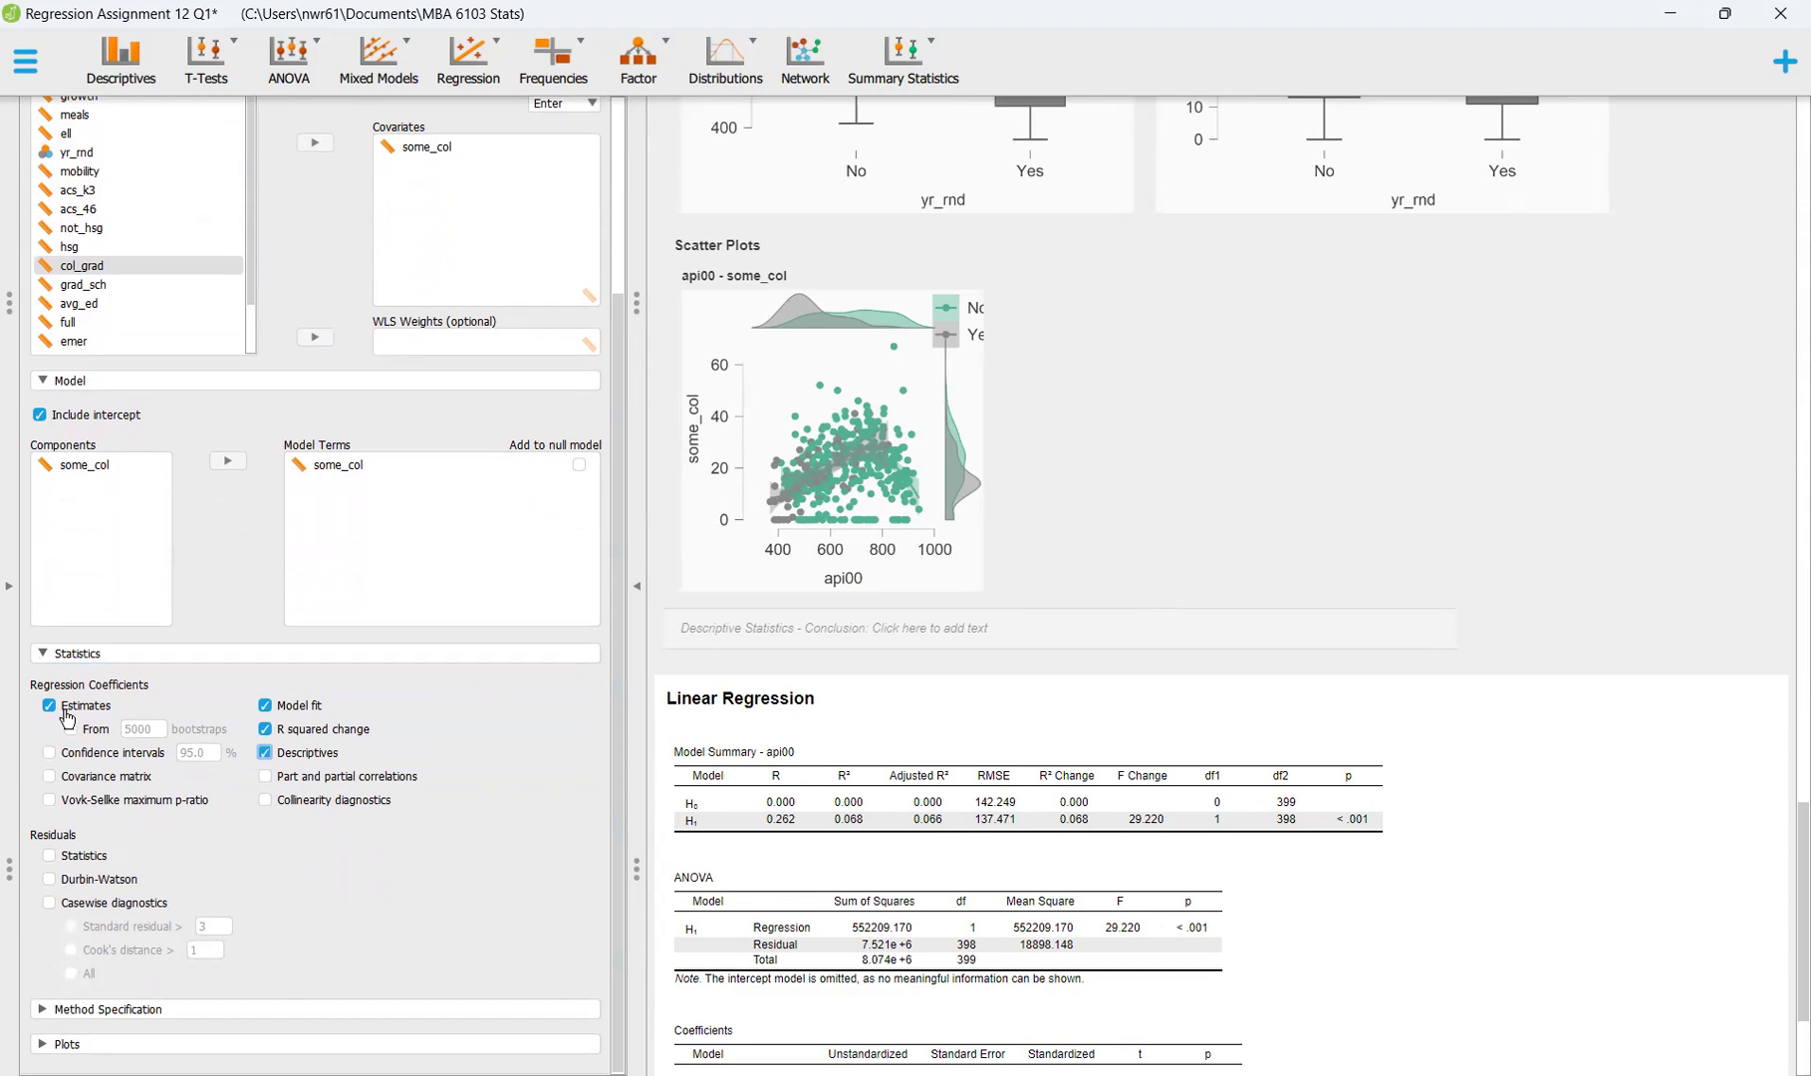
pyautogui.click(68, 762)
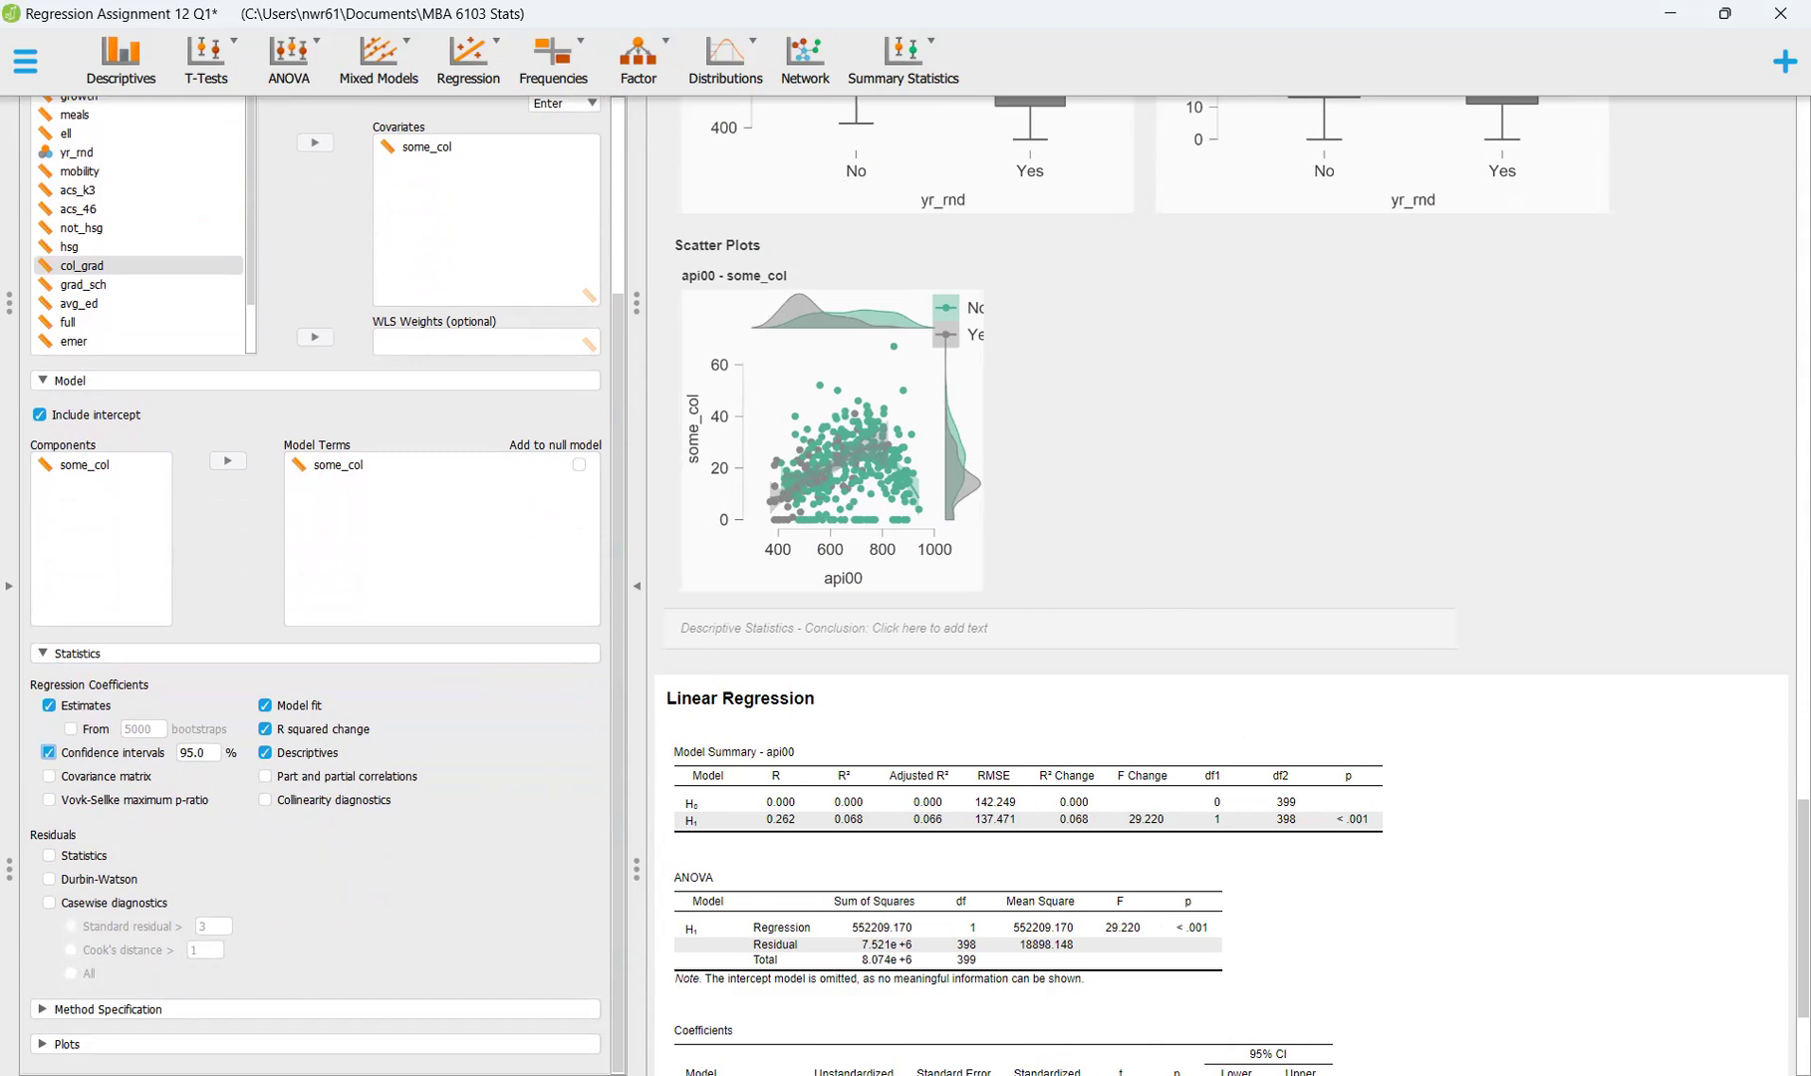
pyautogui.click(49, 855)
pyautogui.scroll(-3, 787, 809)
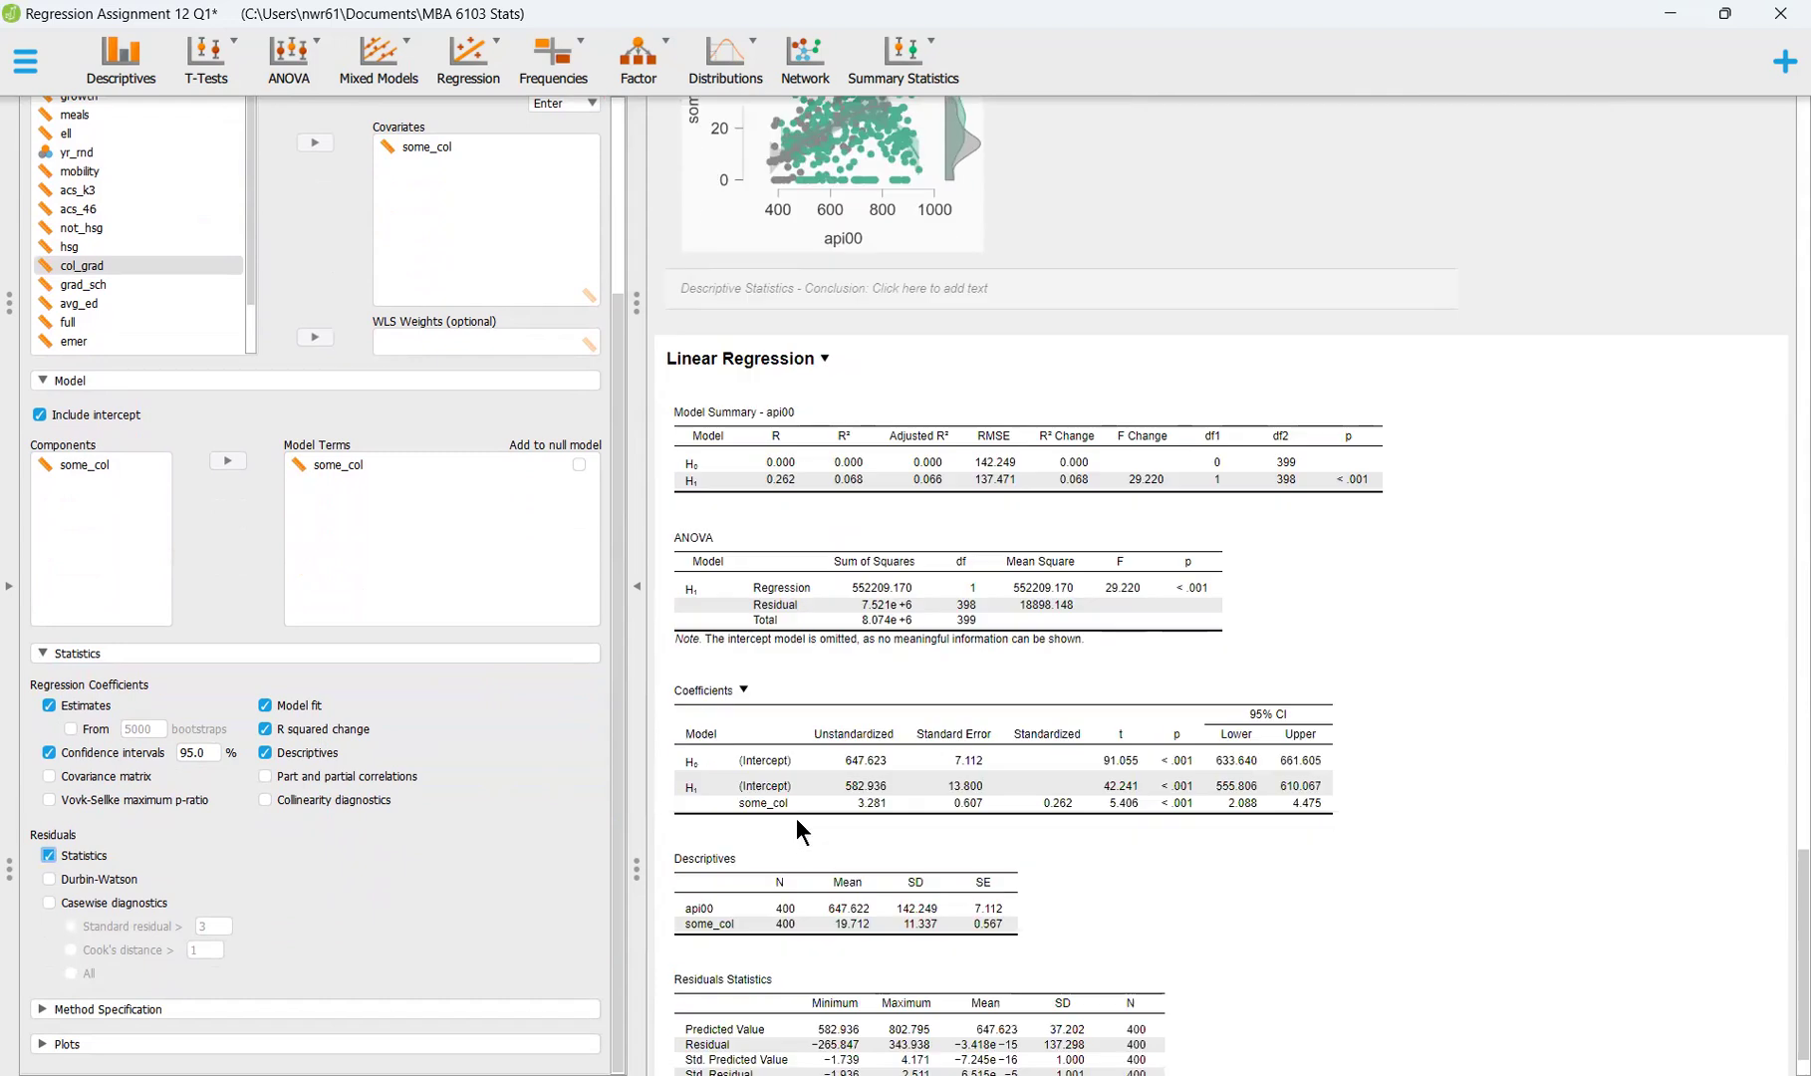
pyautogui.scroll(-1, 797, 818)
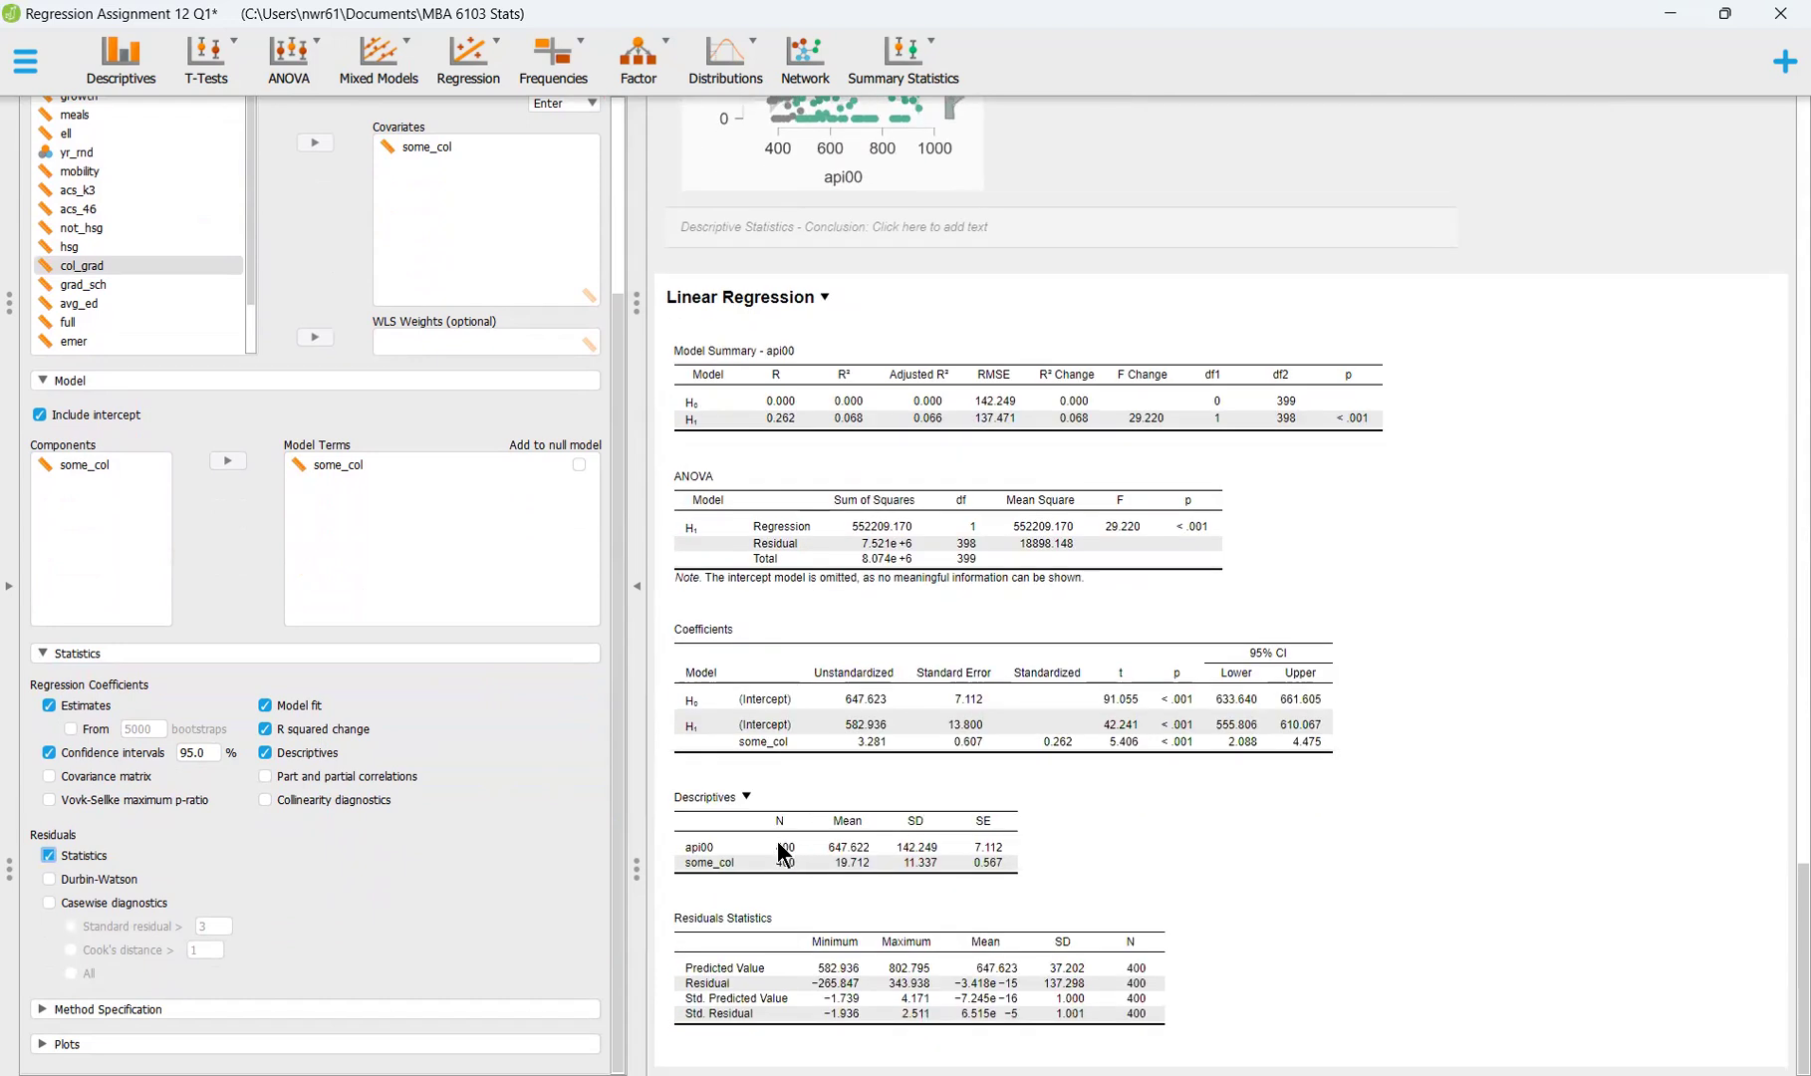
# Expand the regression's method specification and residual plot options to review the available settings
pyautogui.click(147, 1009)
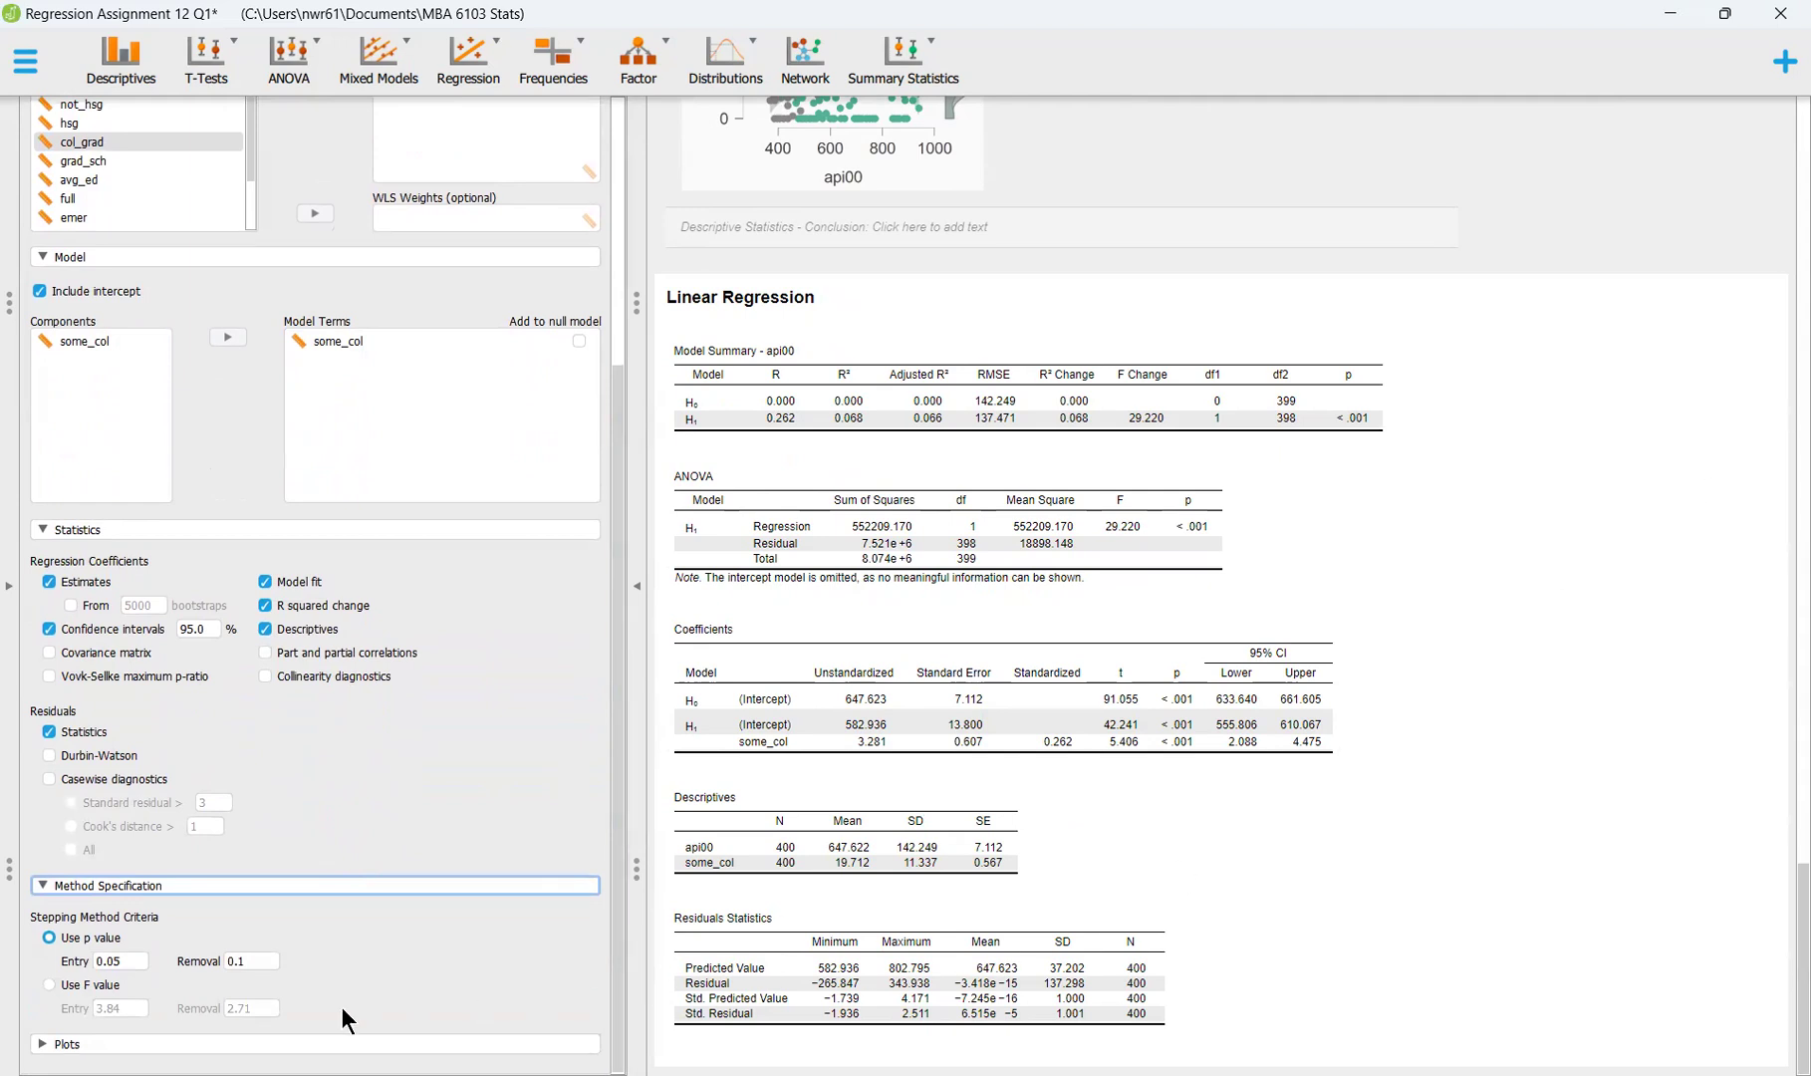
pyautogui.click(112, 1049)
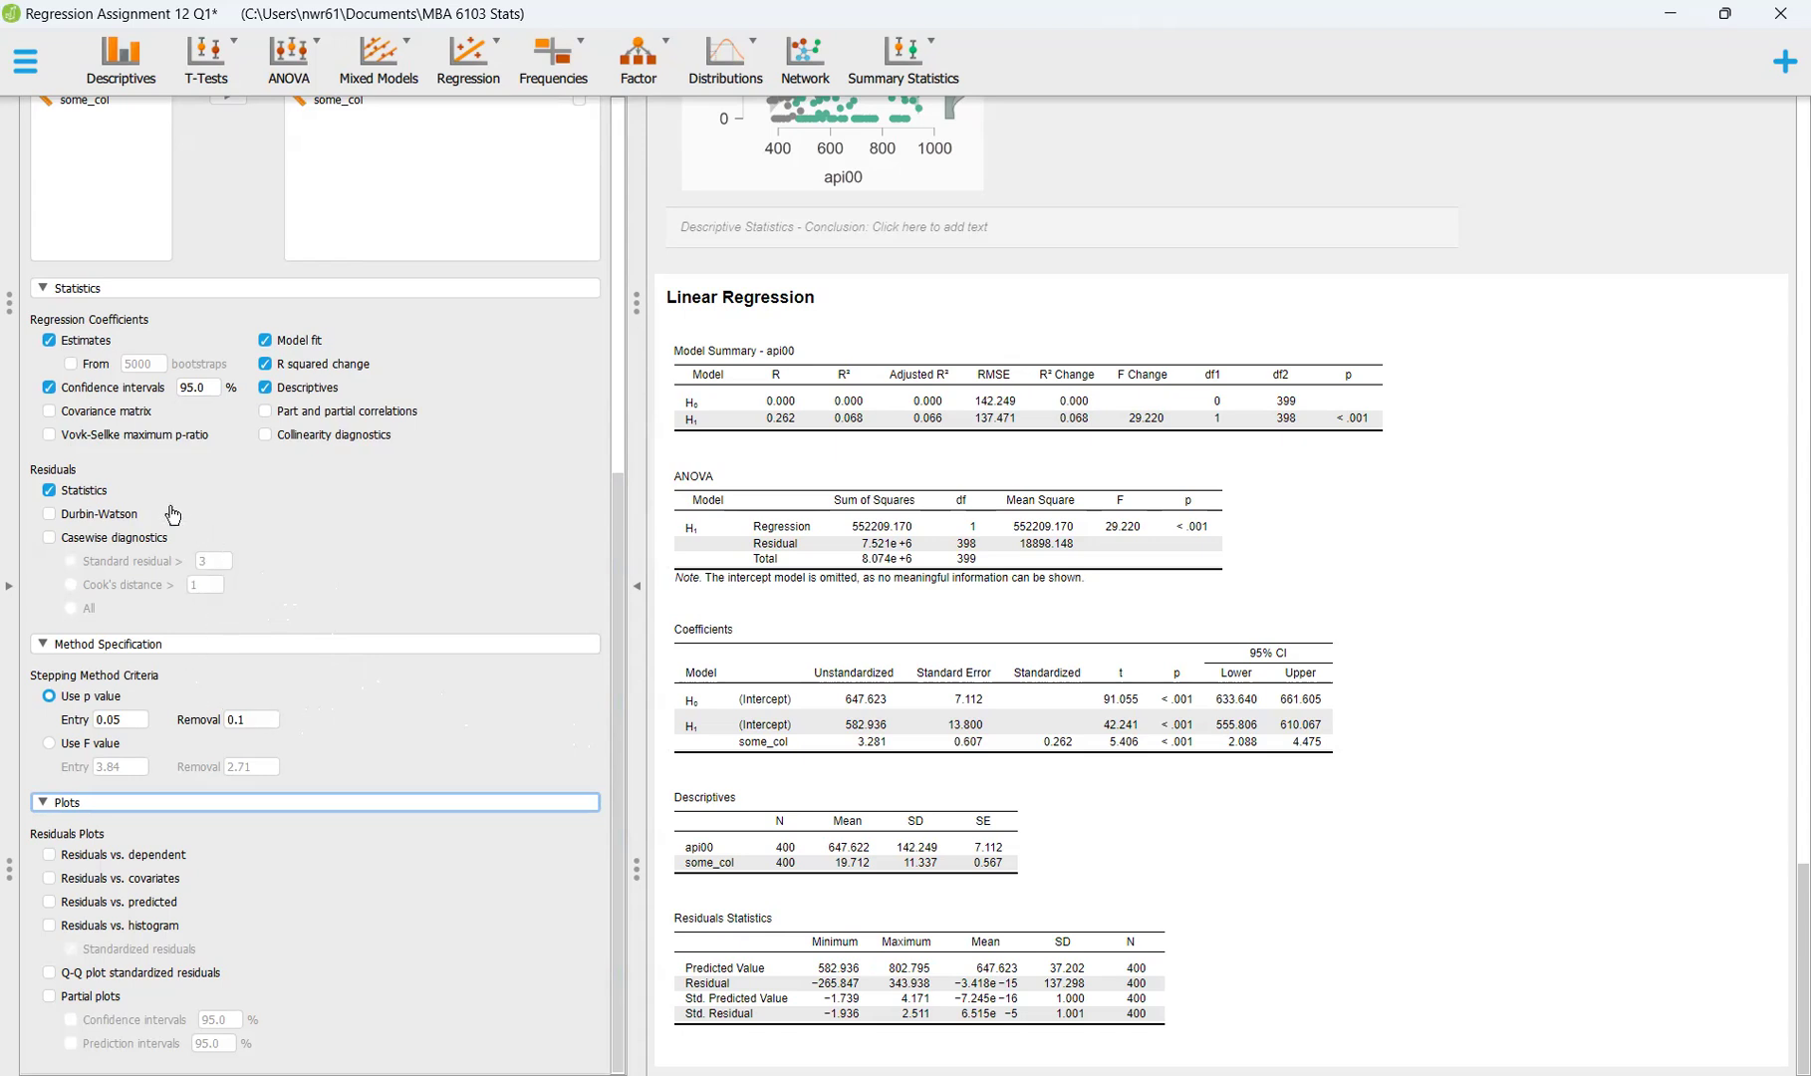
pyautogui.scroll(8, 172, 514)
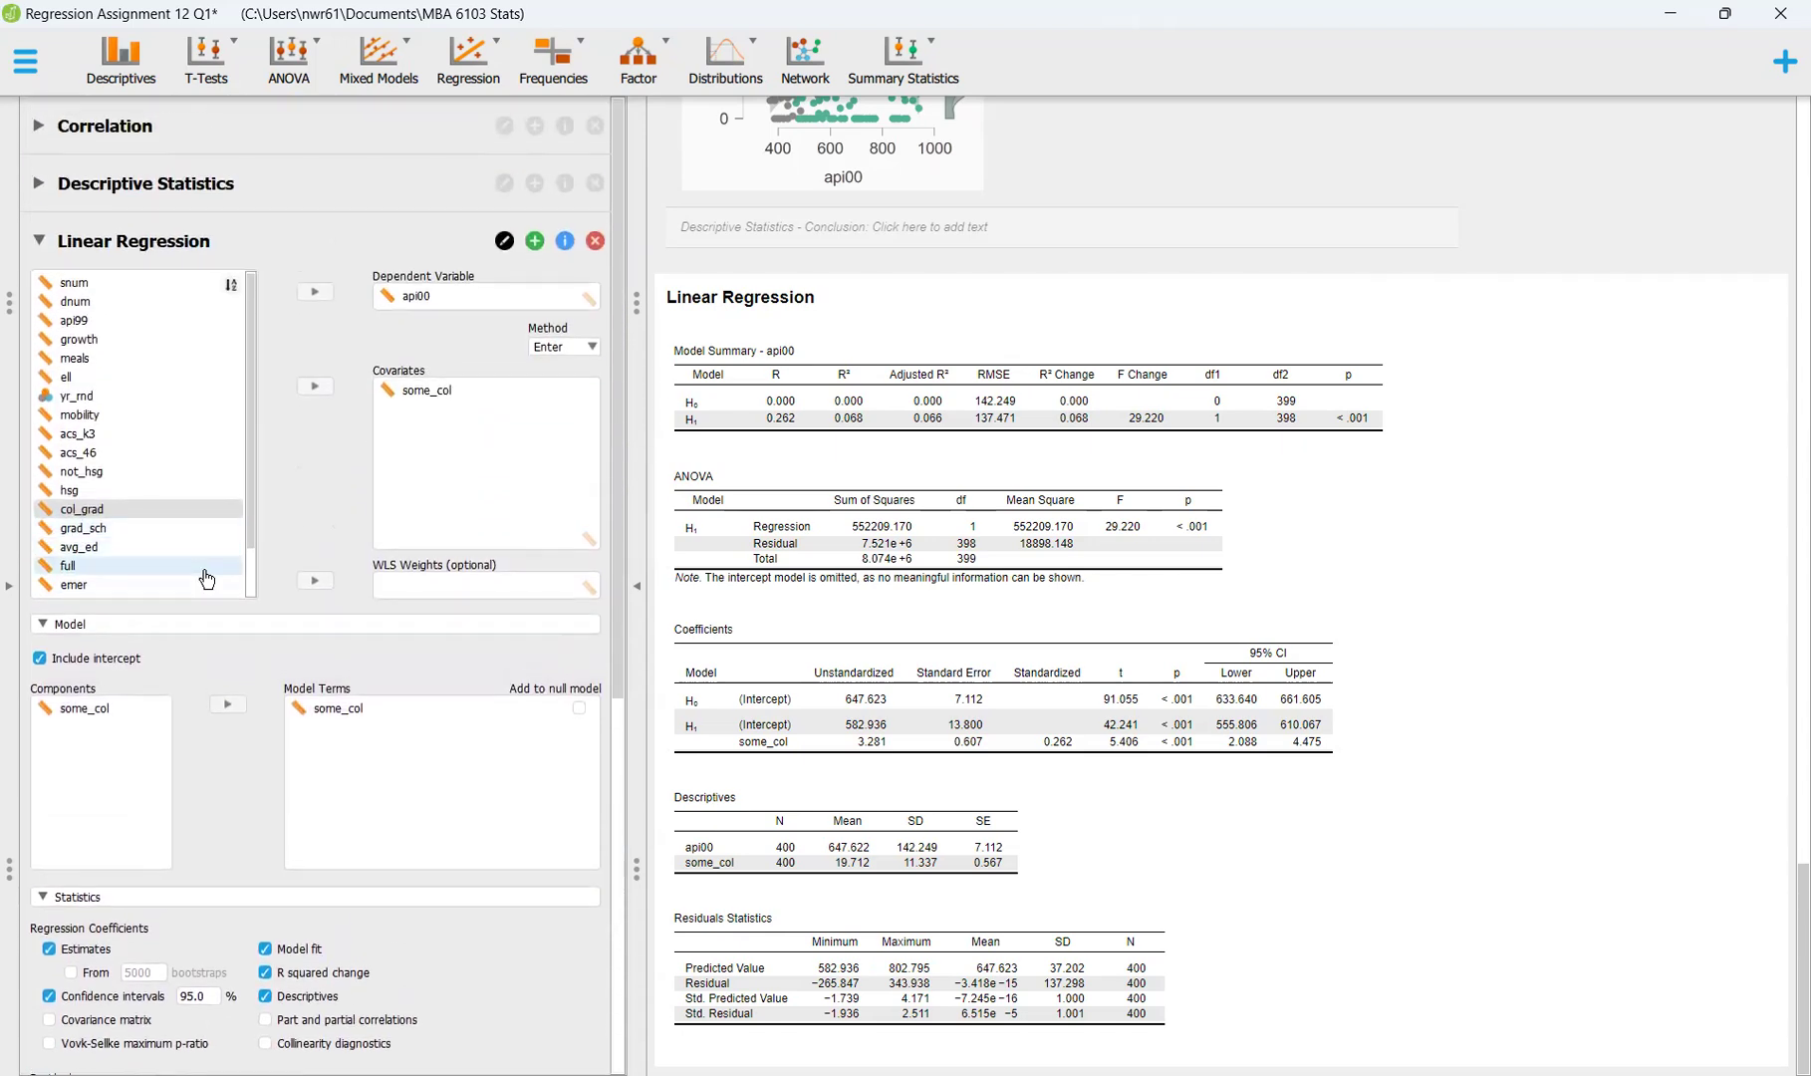
# Examine the Pearson correlation table and scatter plot matrix, and review the Linear Regression settings again
pyautogui.click(95, 125)
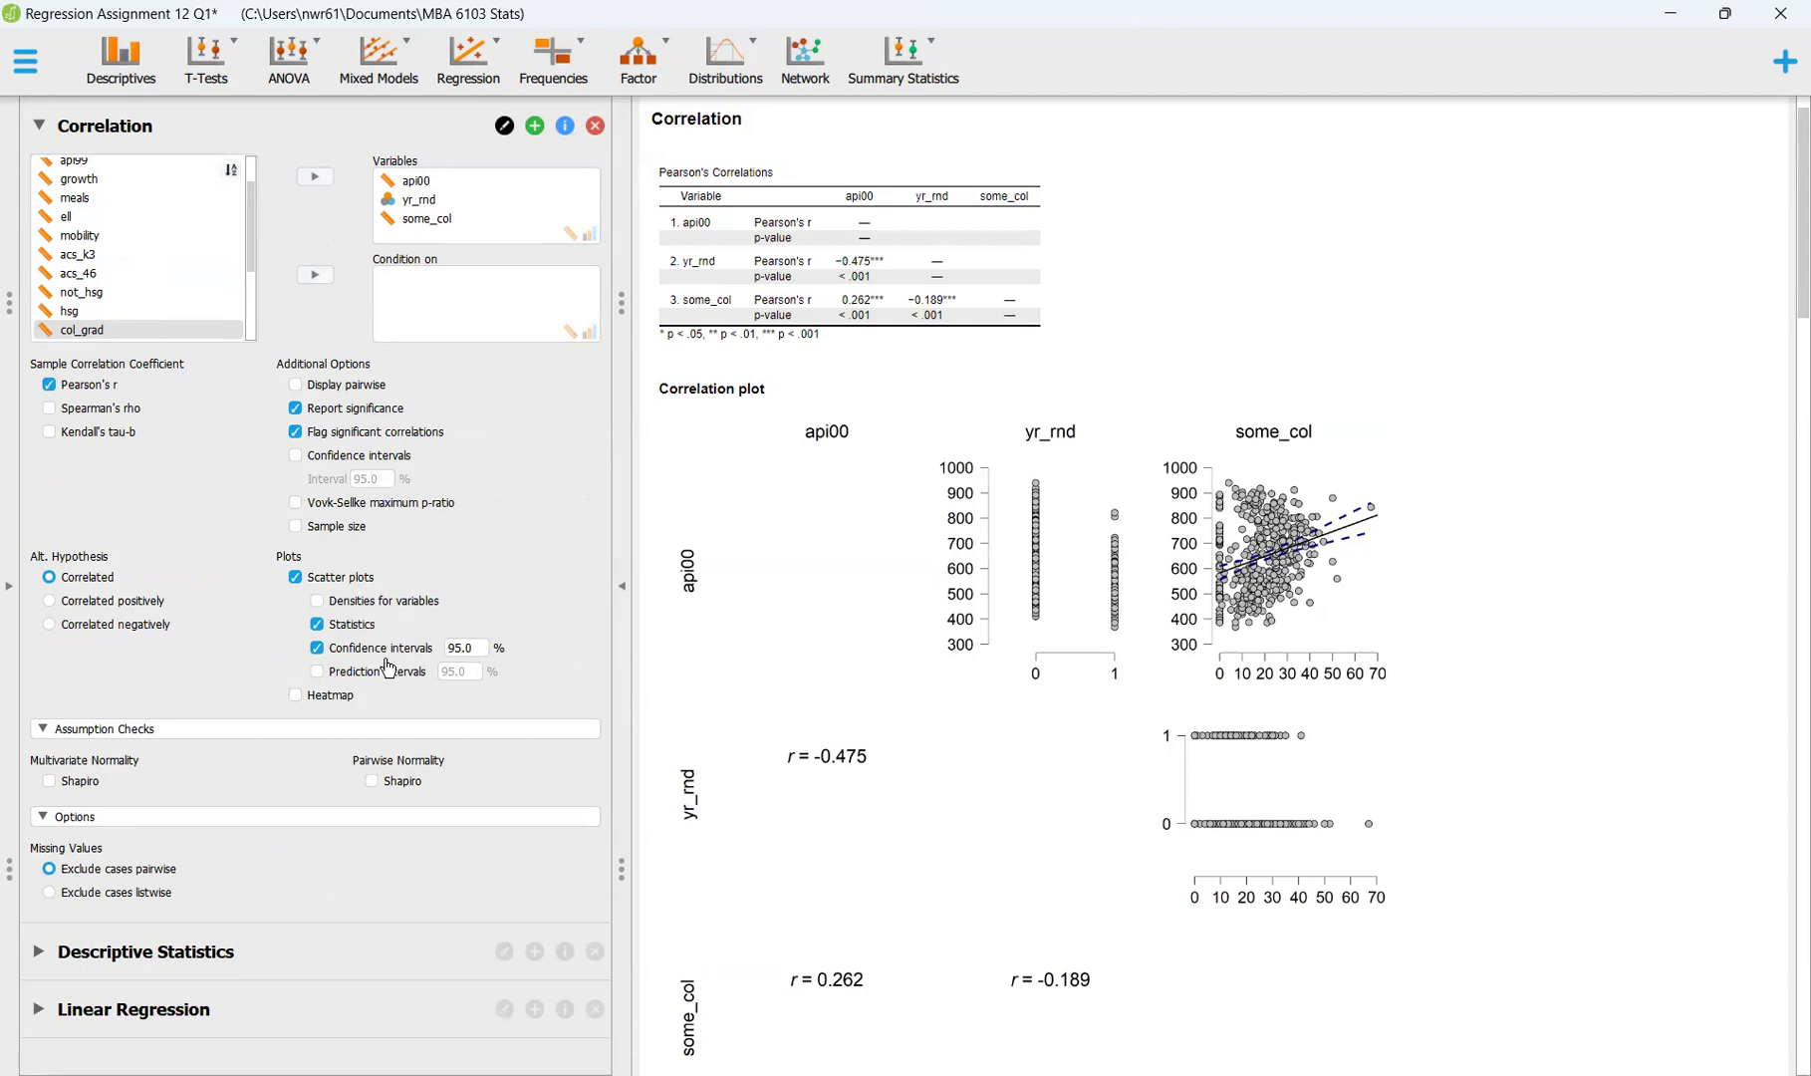
pyautogui.scroll(1, 892, 659)
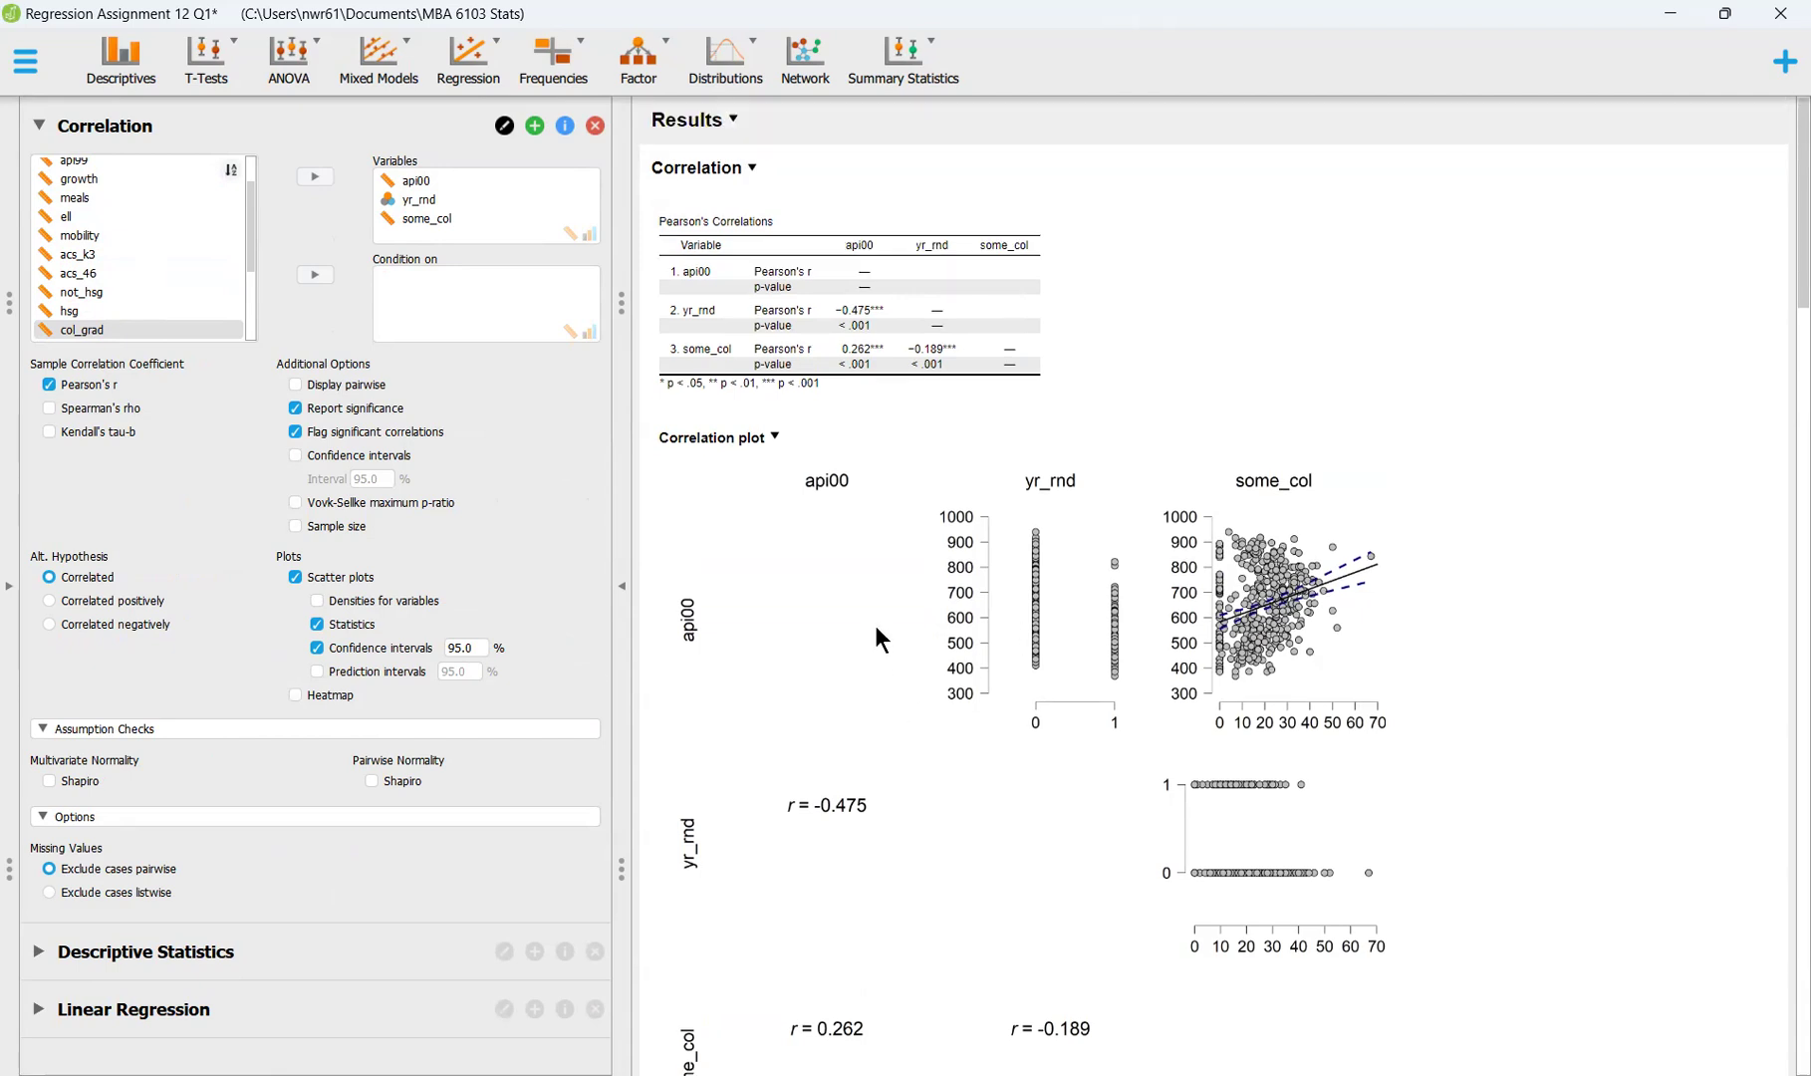
pyautogui.scroll(-2, 876, 627)
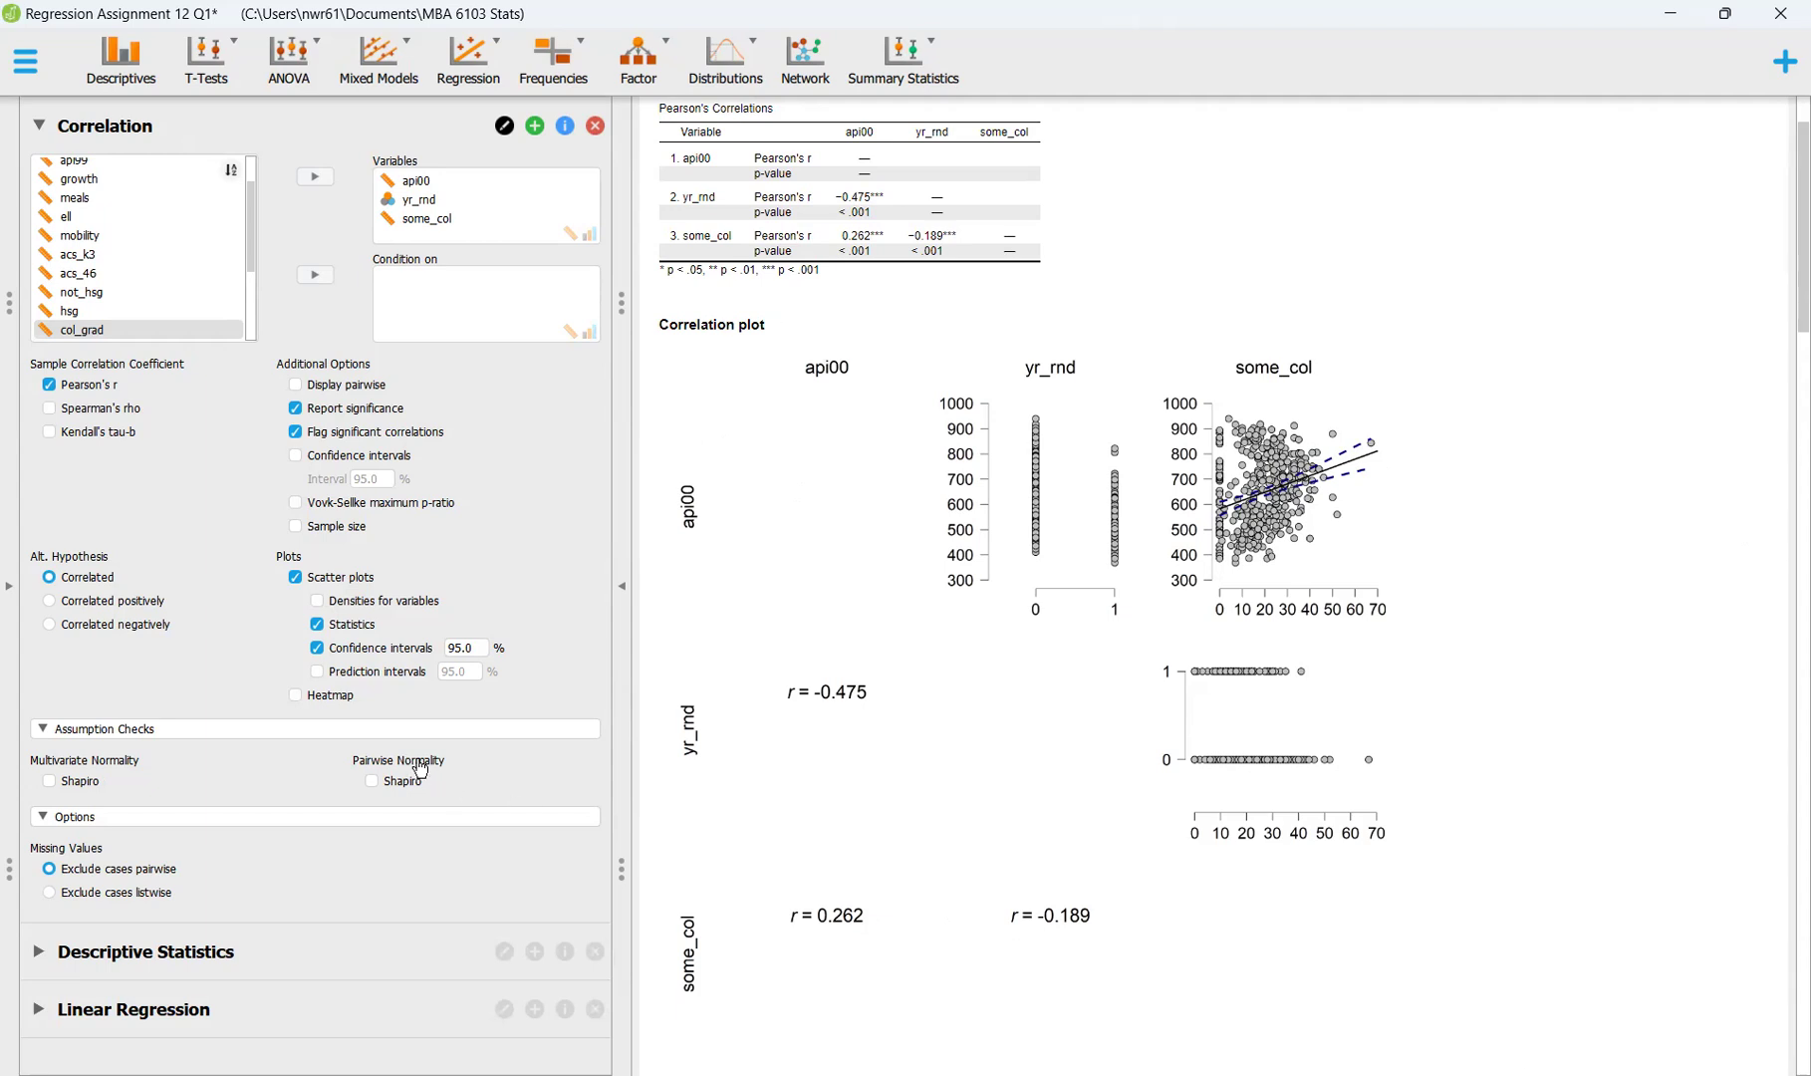
pyautogui.click(95, 1011)
pyautogui.scroll(-5, 295, 942)
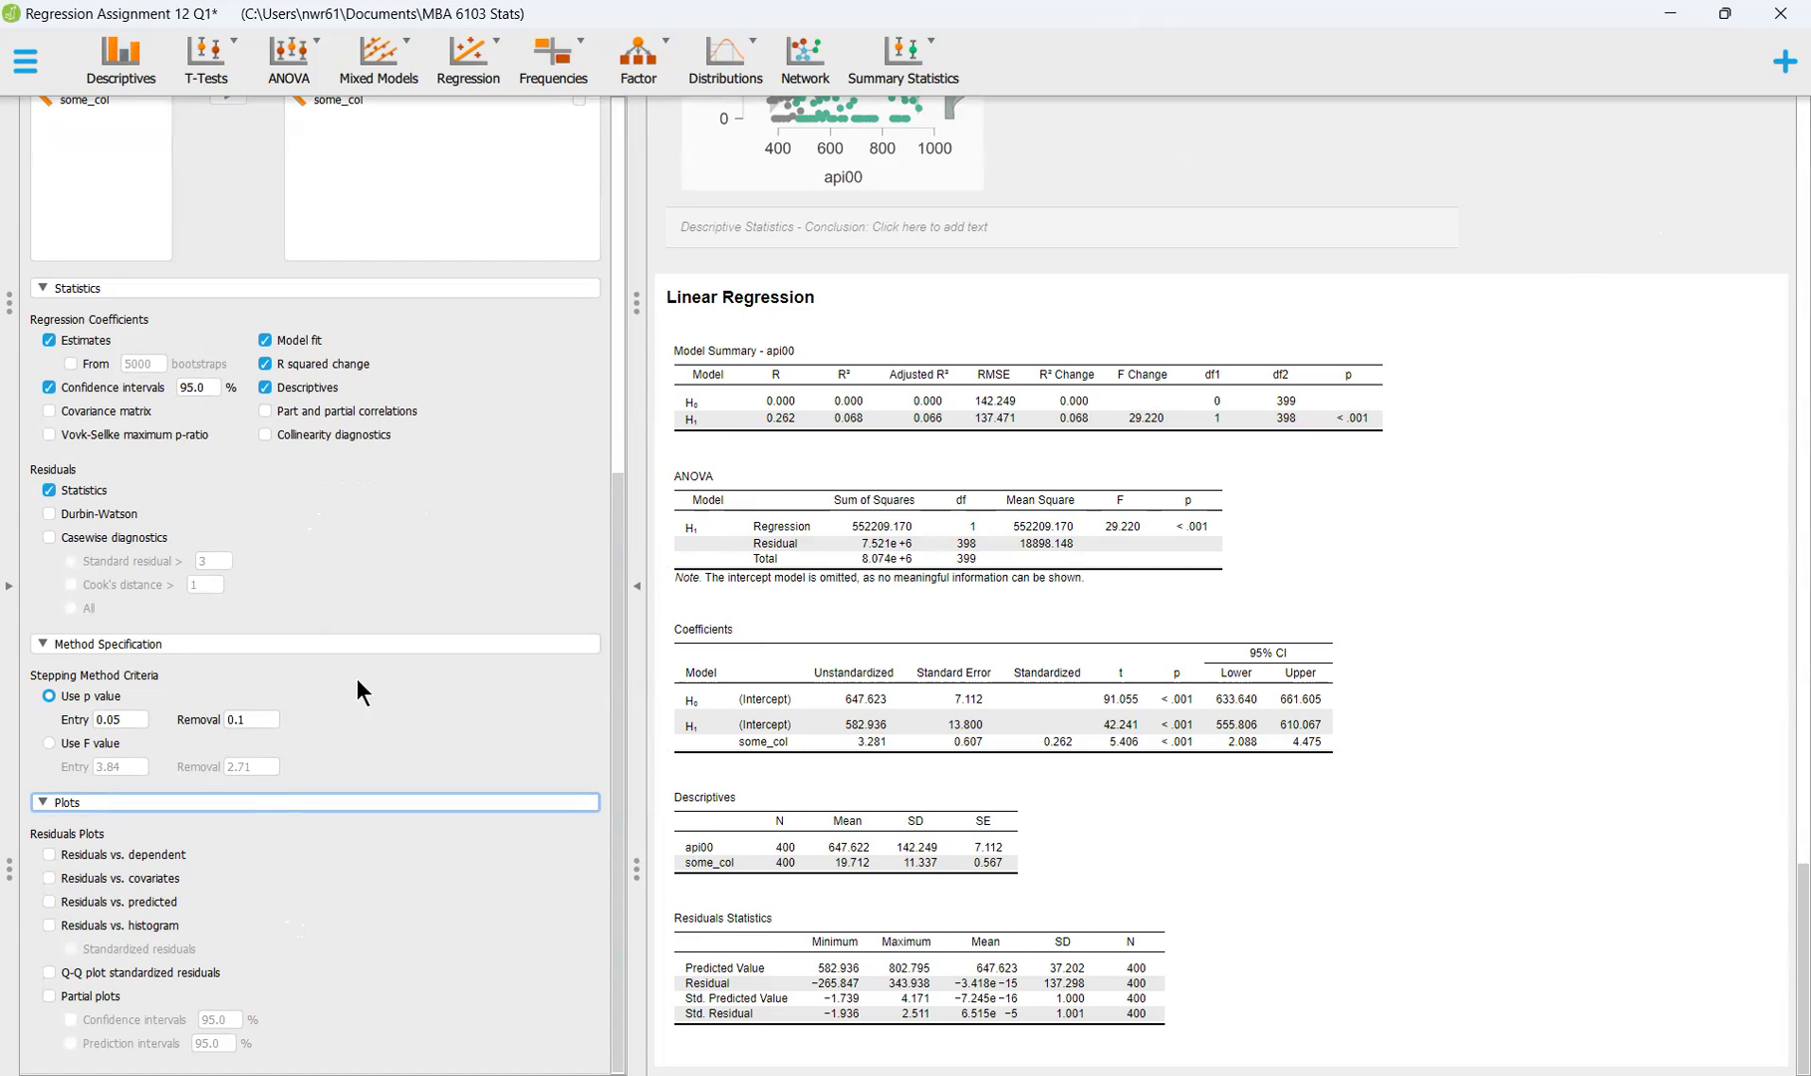
pyautogui.scroll(6, 356, 678)
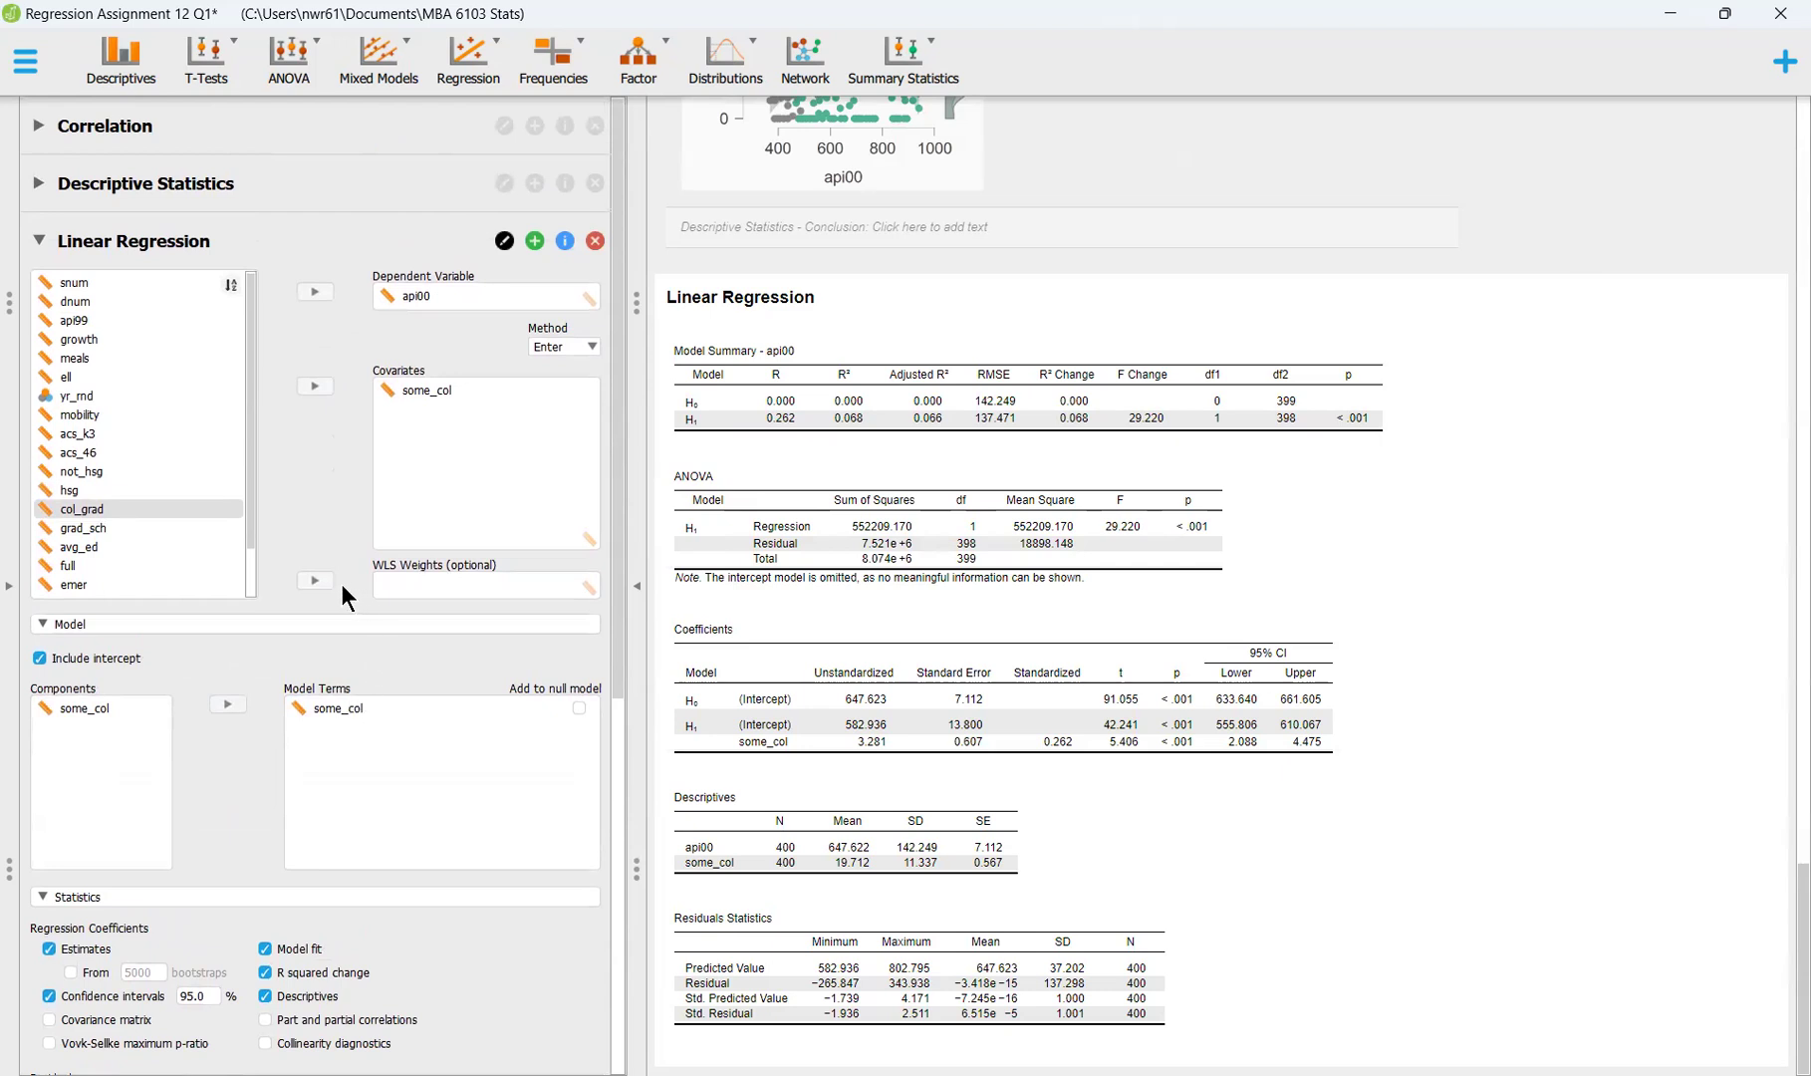
# Add a note to the Correlation results reading "yr_rnd Year round school (0=No, 1=Yes)"
pyautogui.scroll(15, 896, 588)
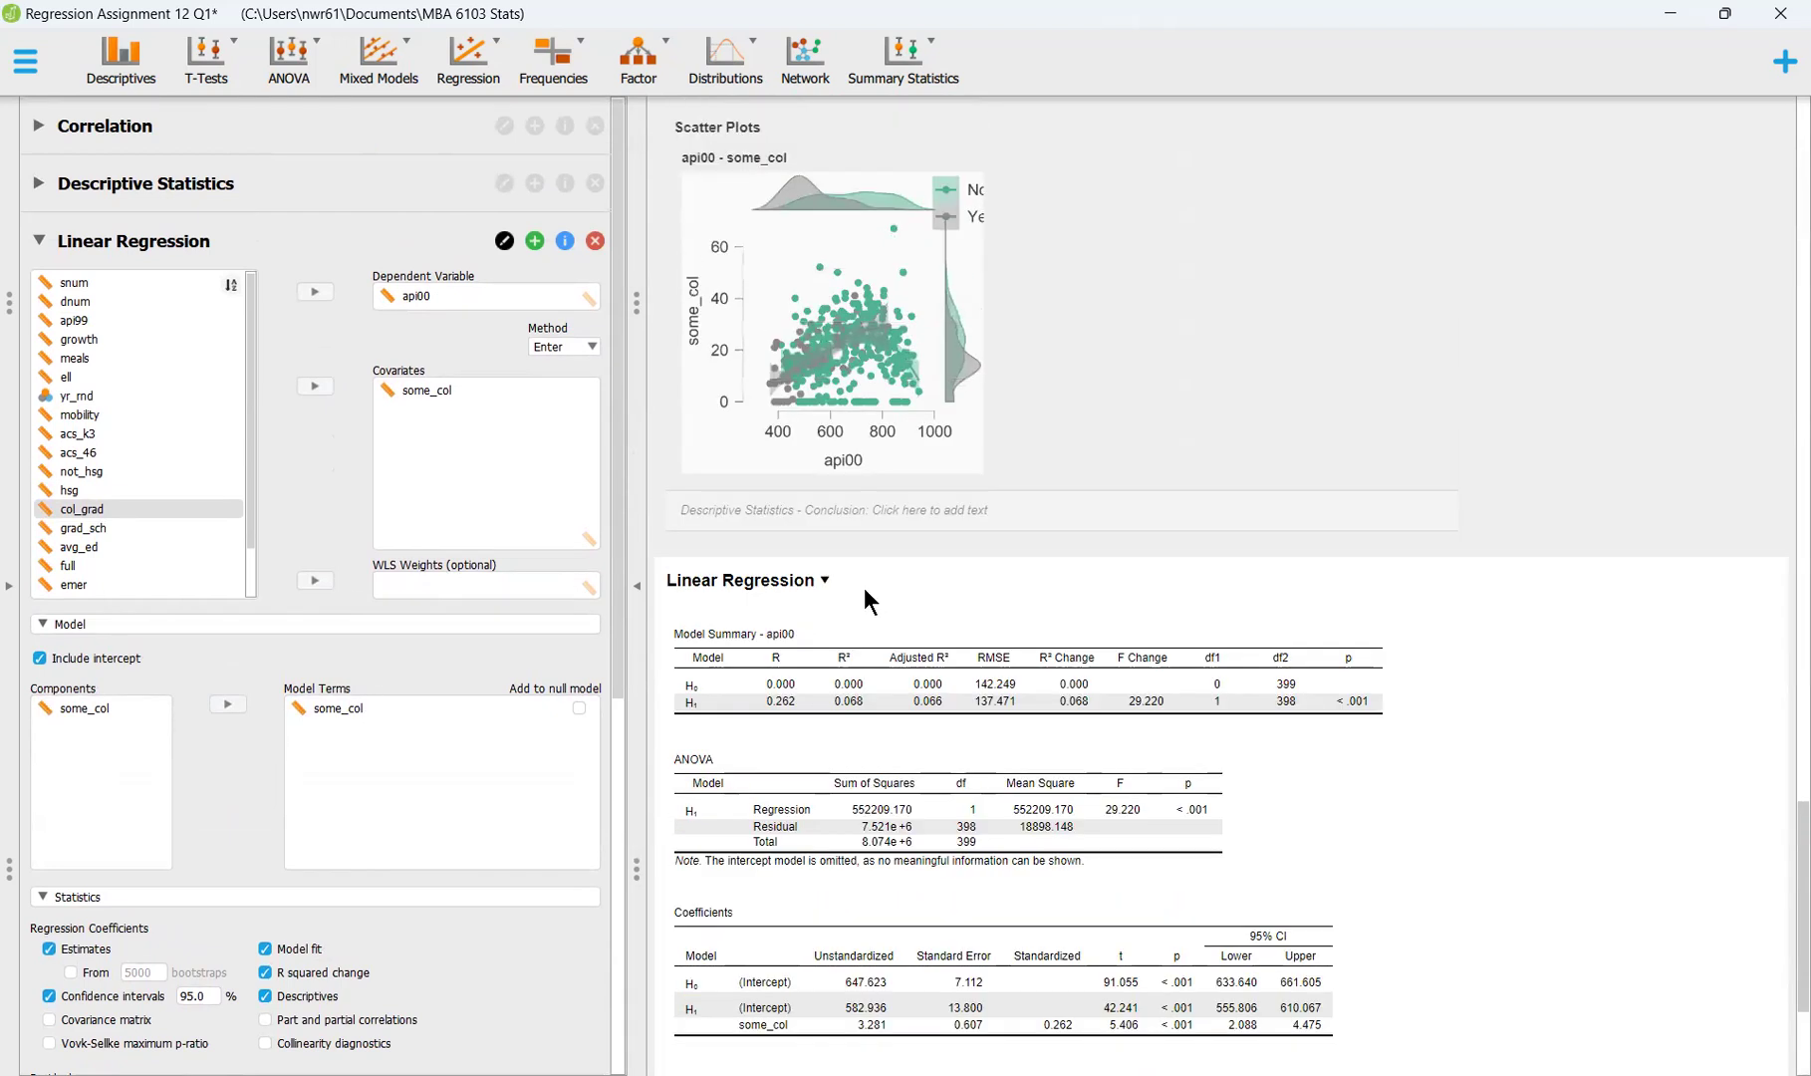
pyautogui.scroll(15, 792, 630)
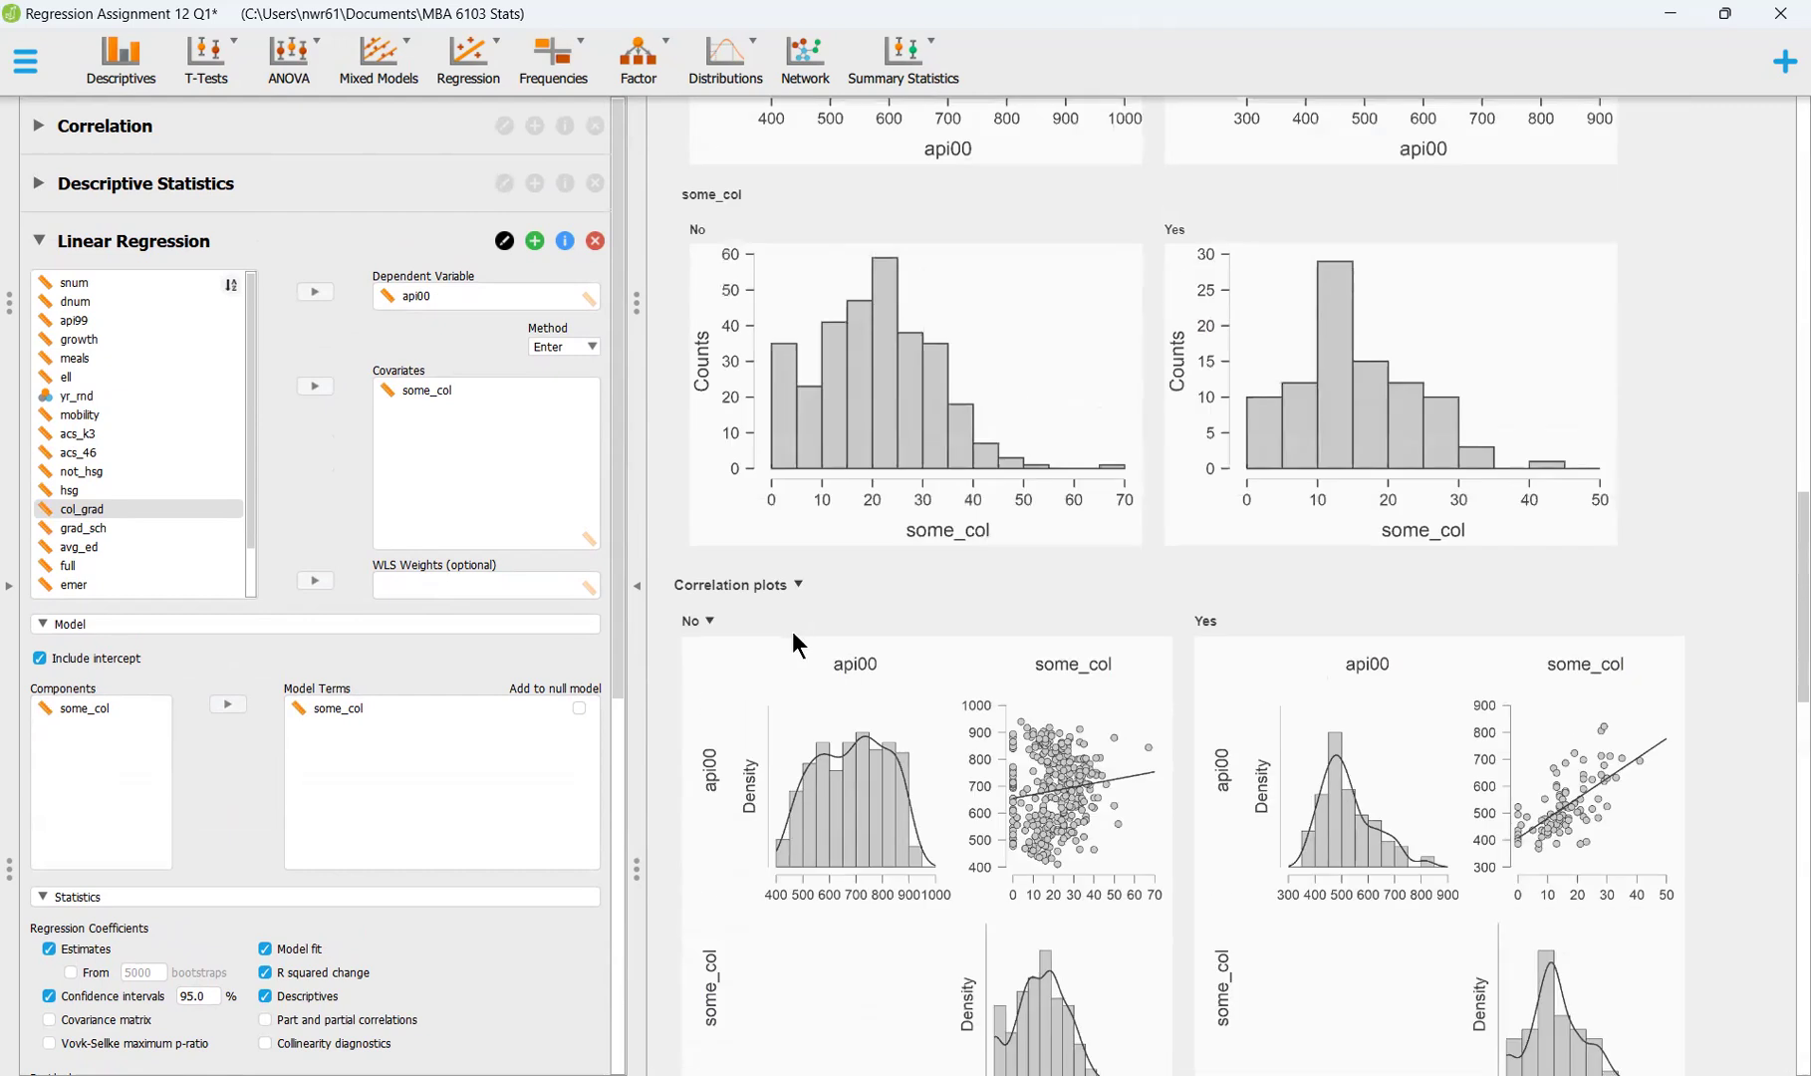
pyautogui.scroll(1, 770, 657)
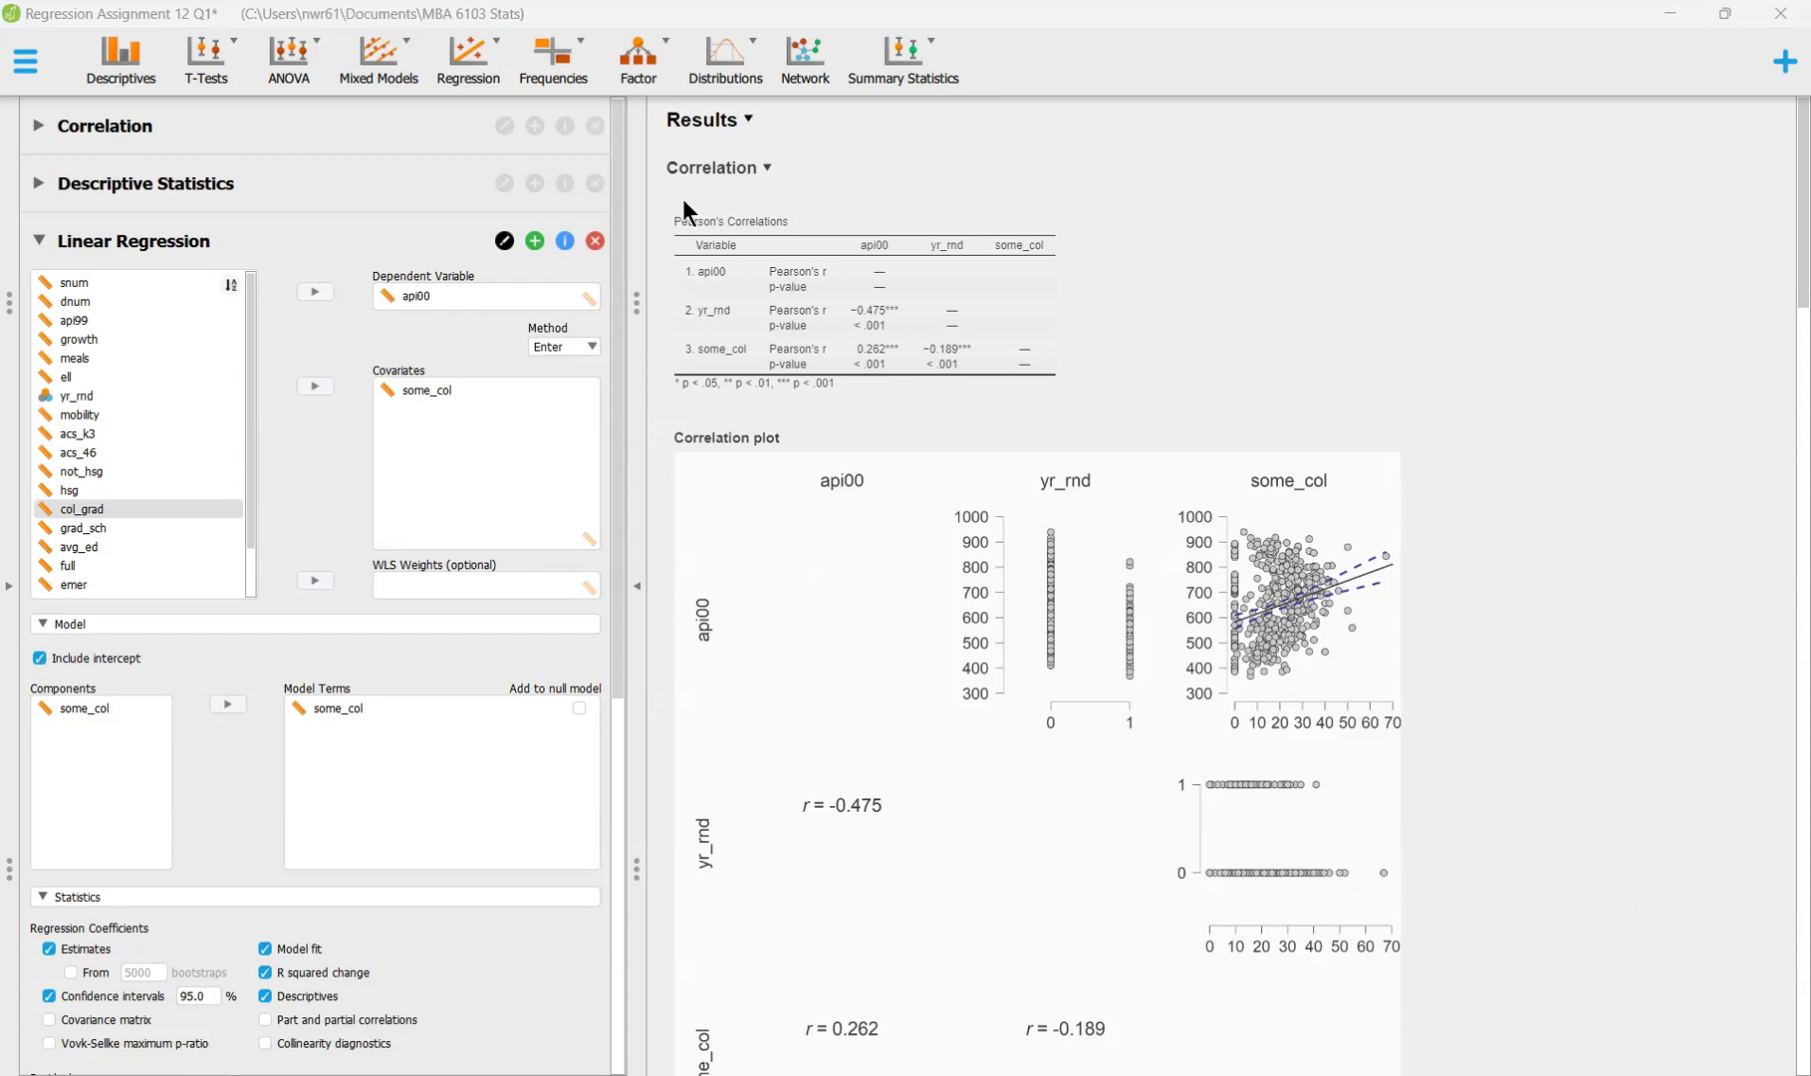
pyautogui.click(768, 169)
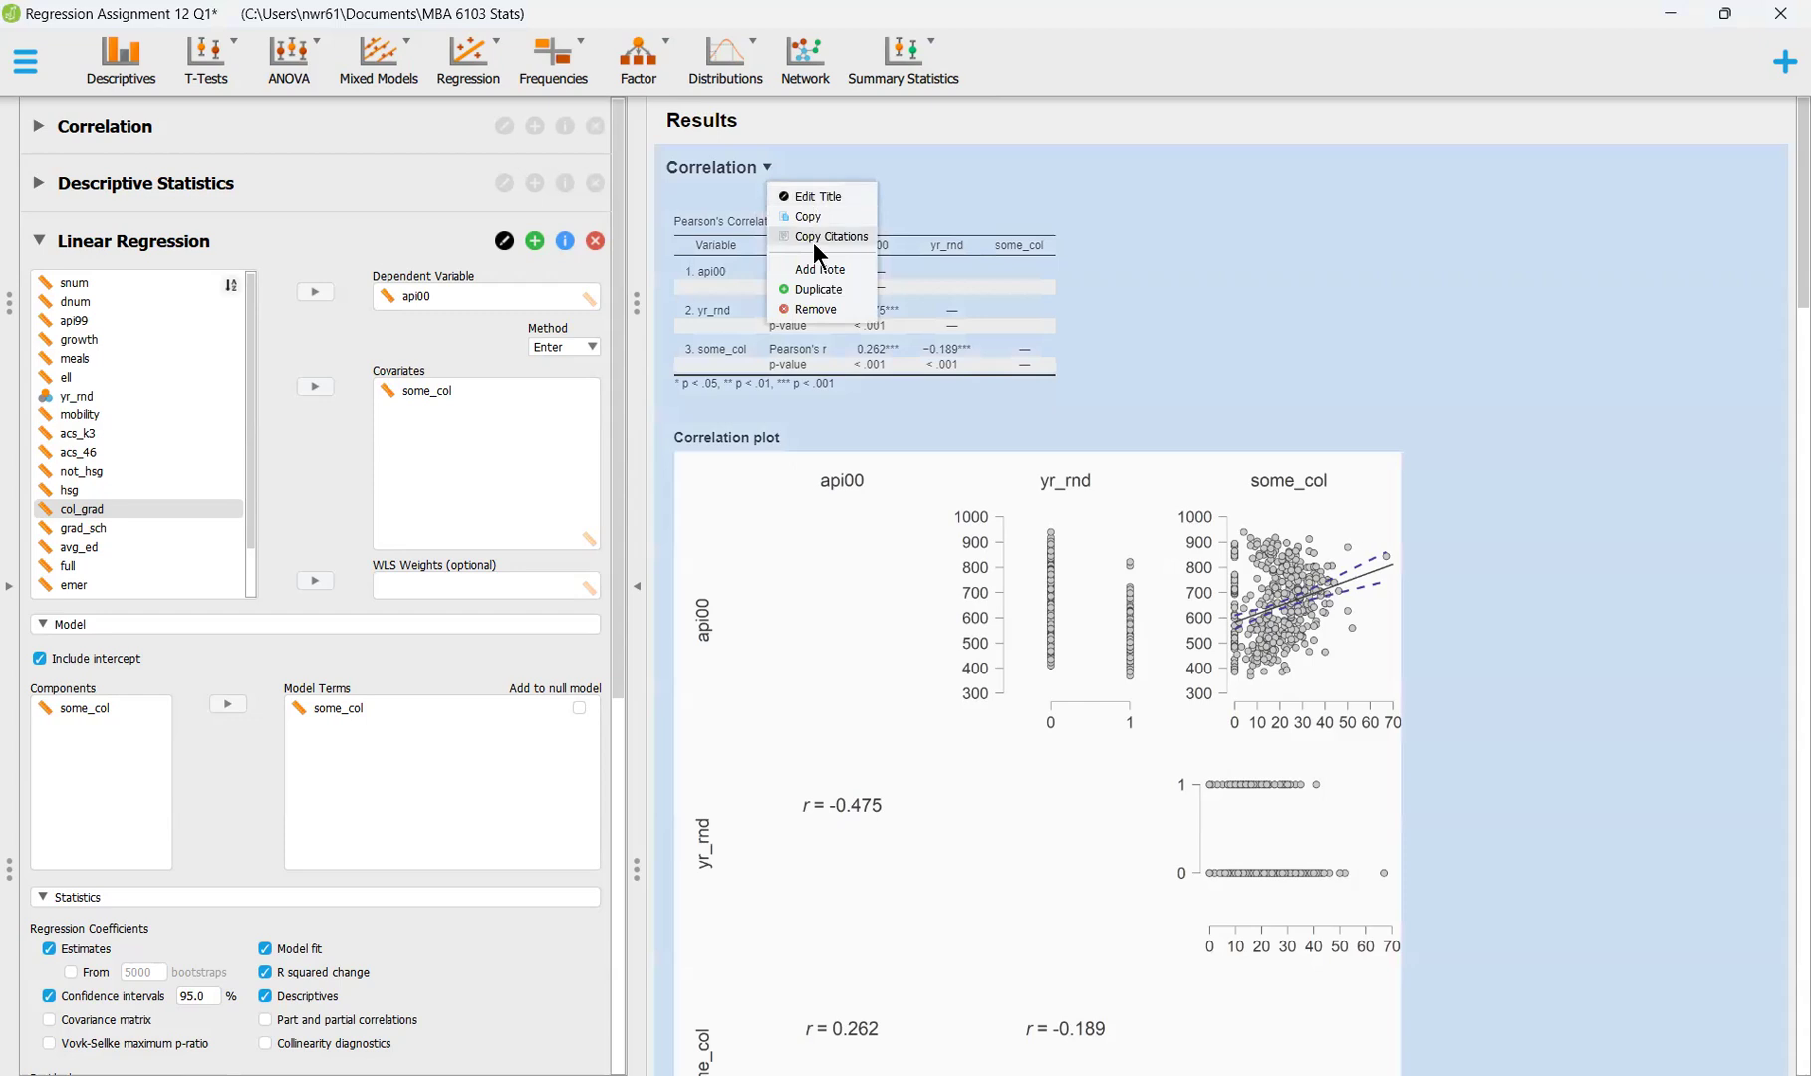
pyautogui.click(817, 260)
pyautogui.click(756, 226)
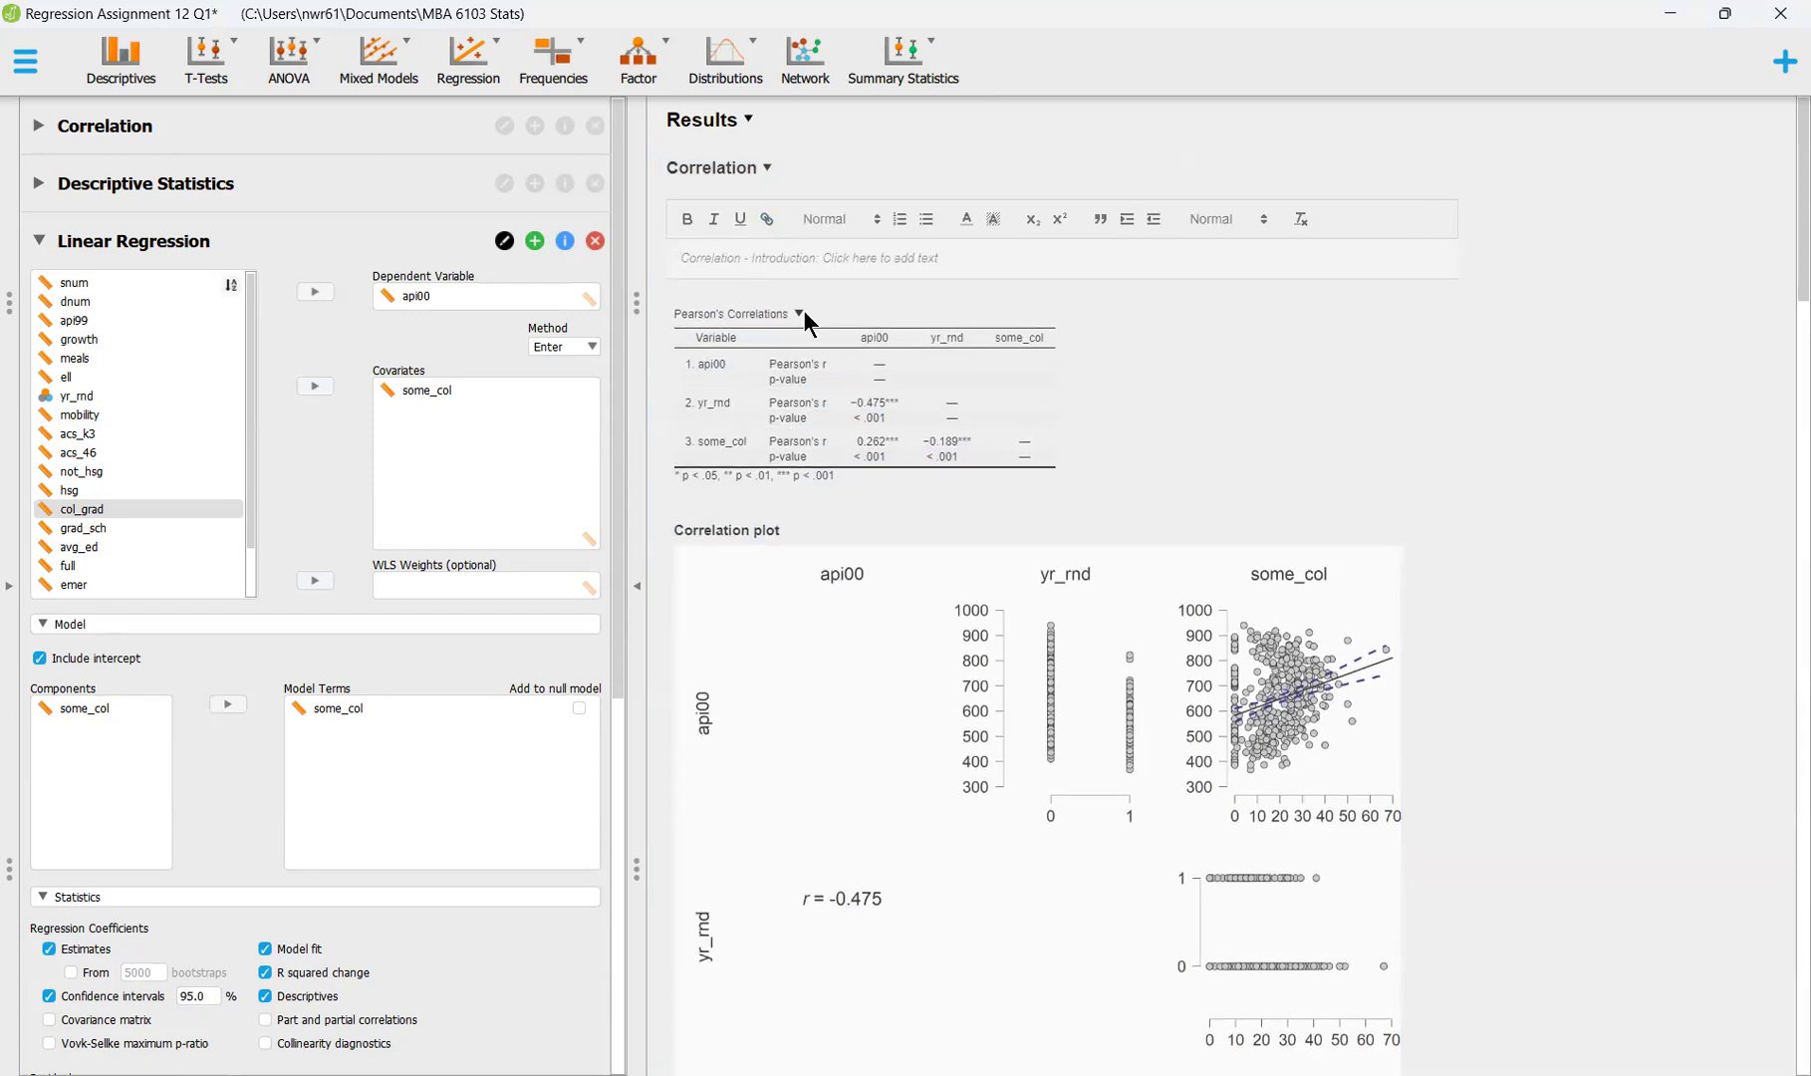
pyautogui.write('Year round school (0=No, 1=Yes)')
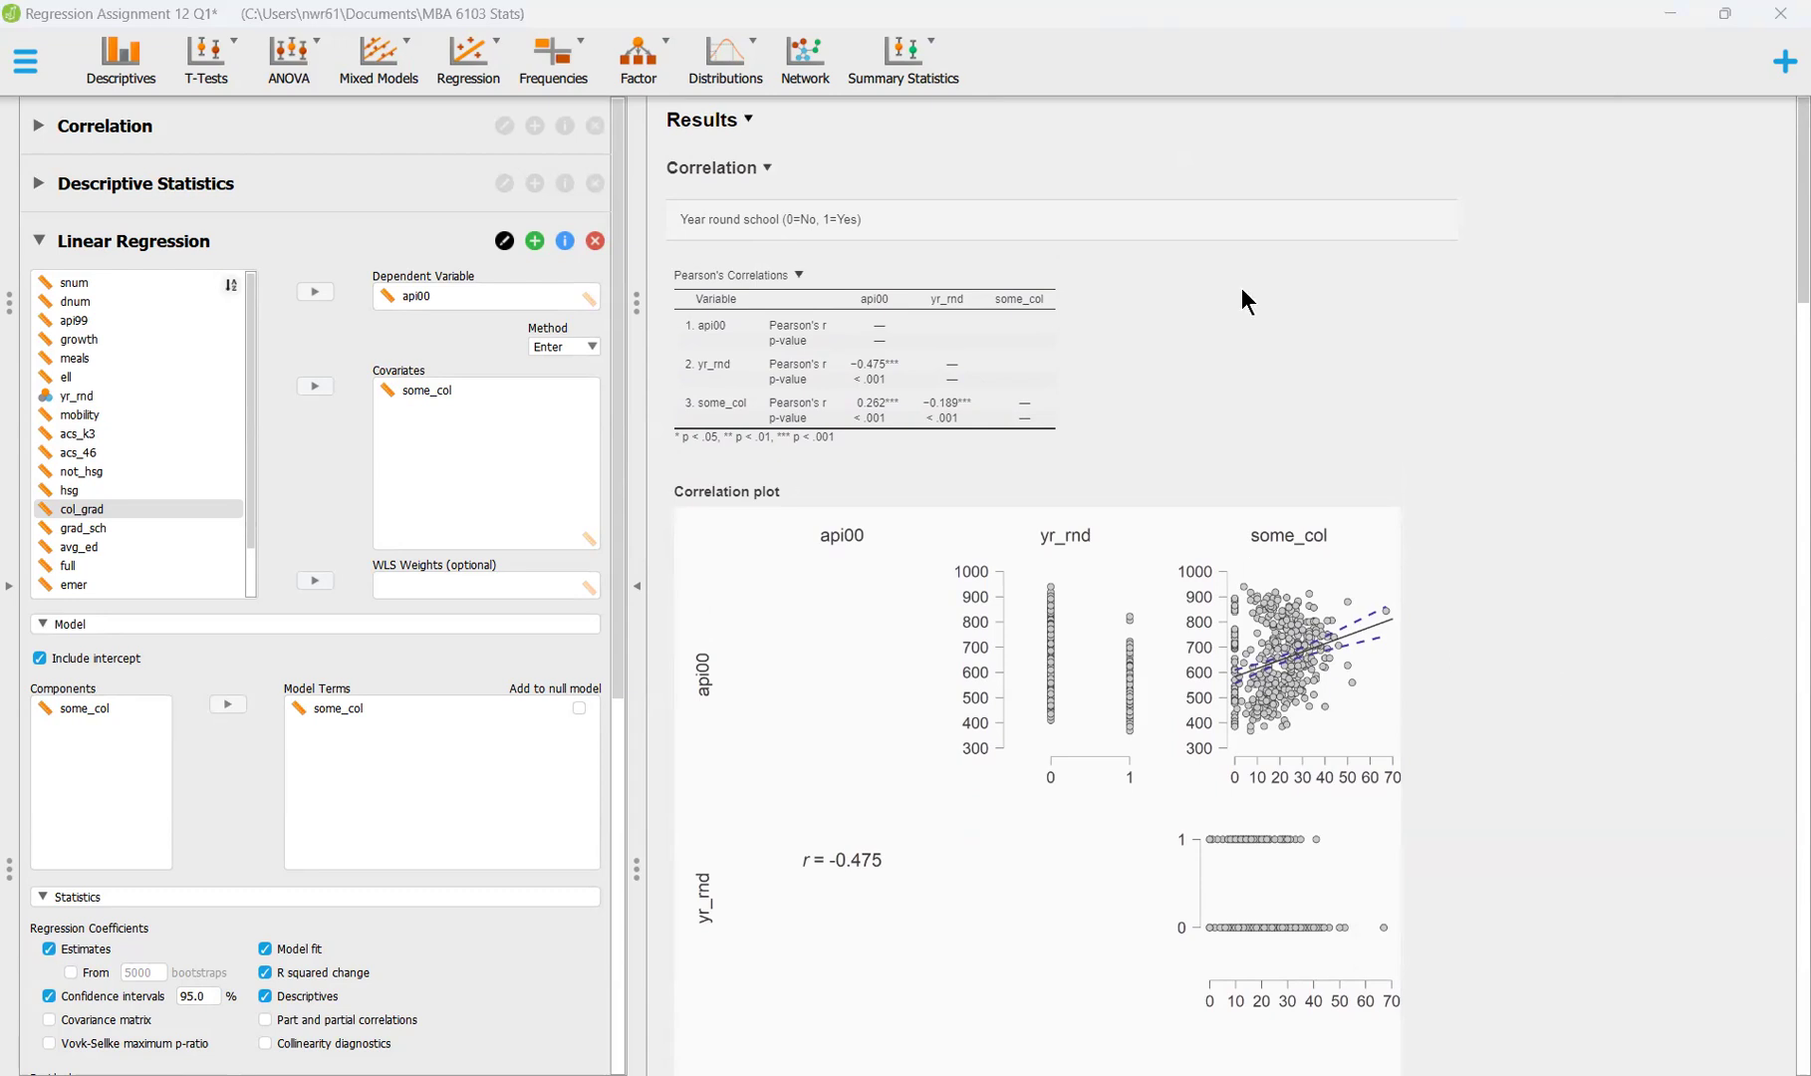
pyautogui.click(685, 220)
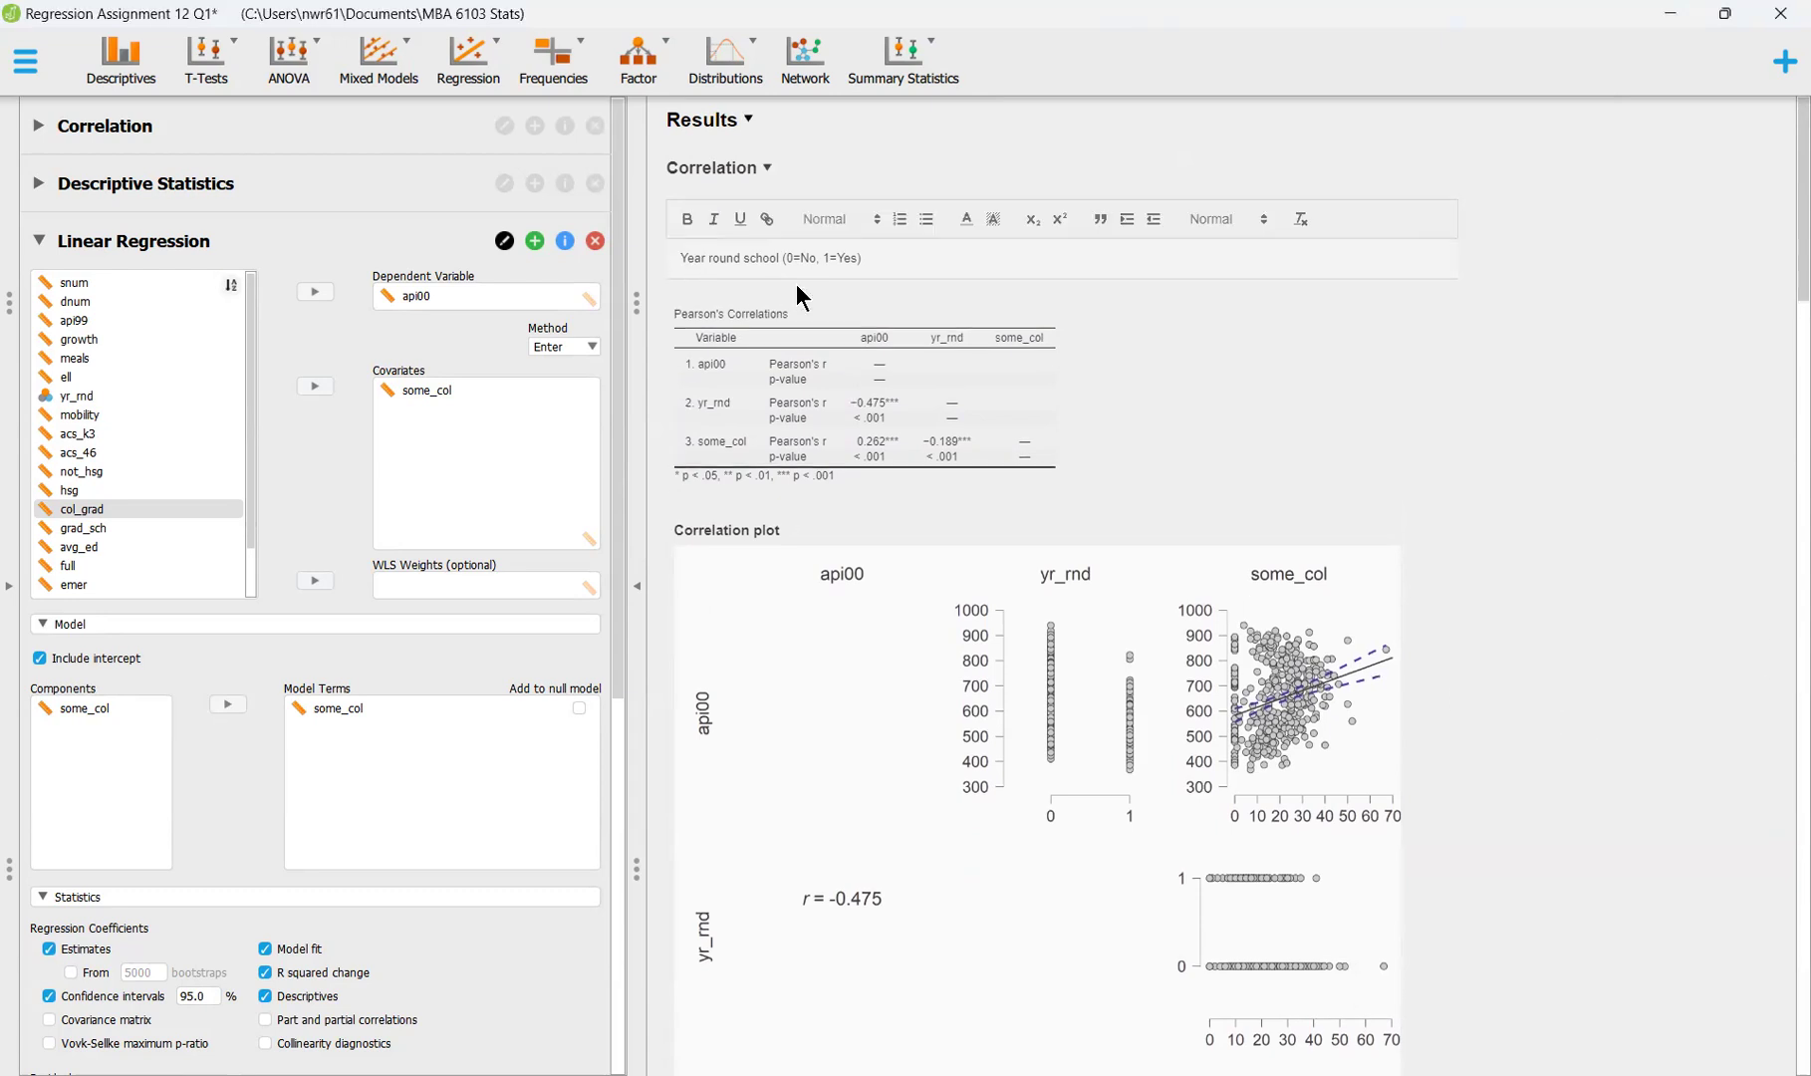
pyautogui.write('yr_rnd')
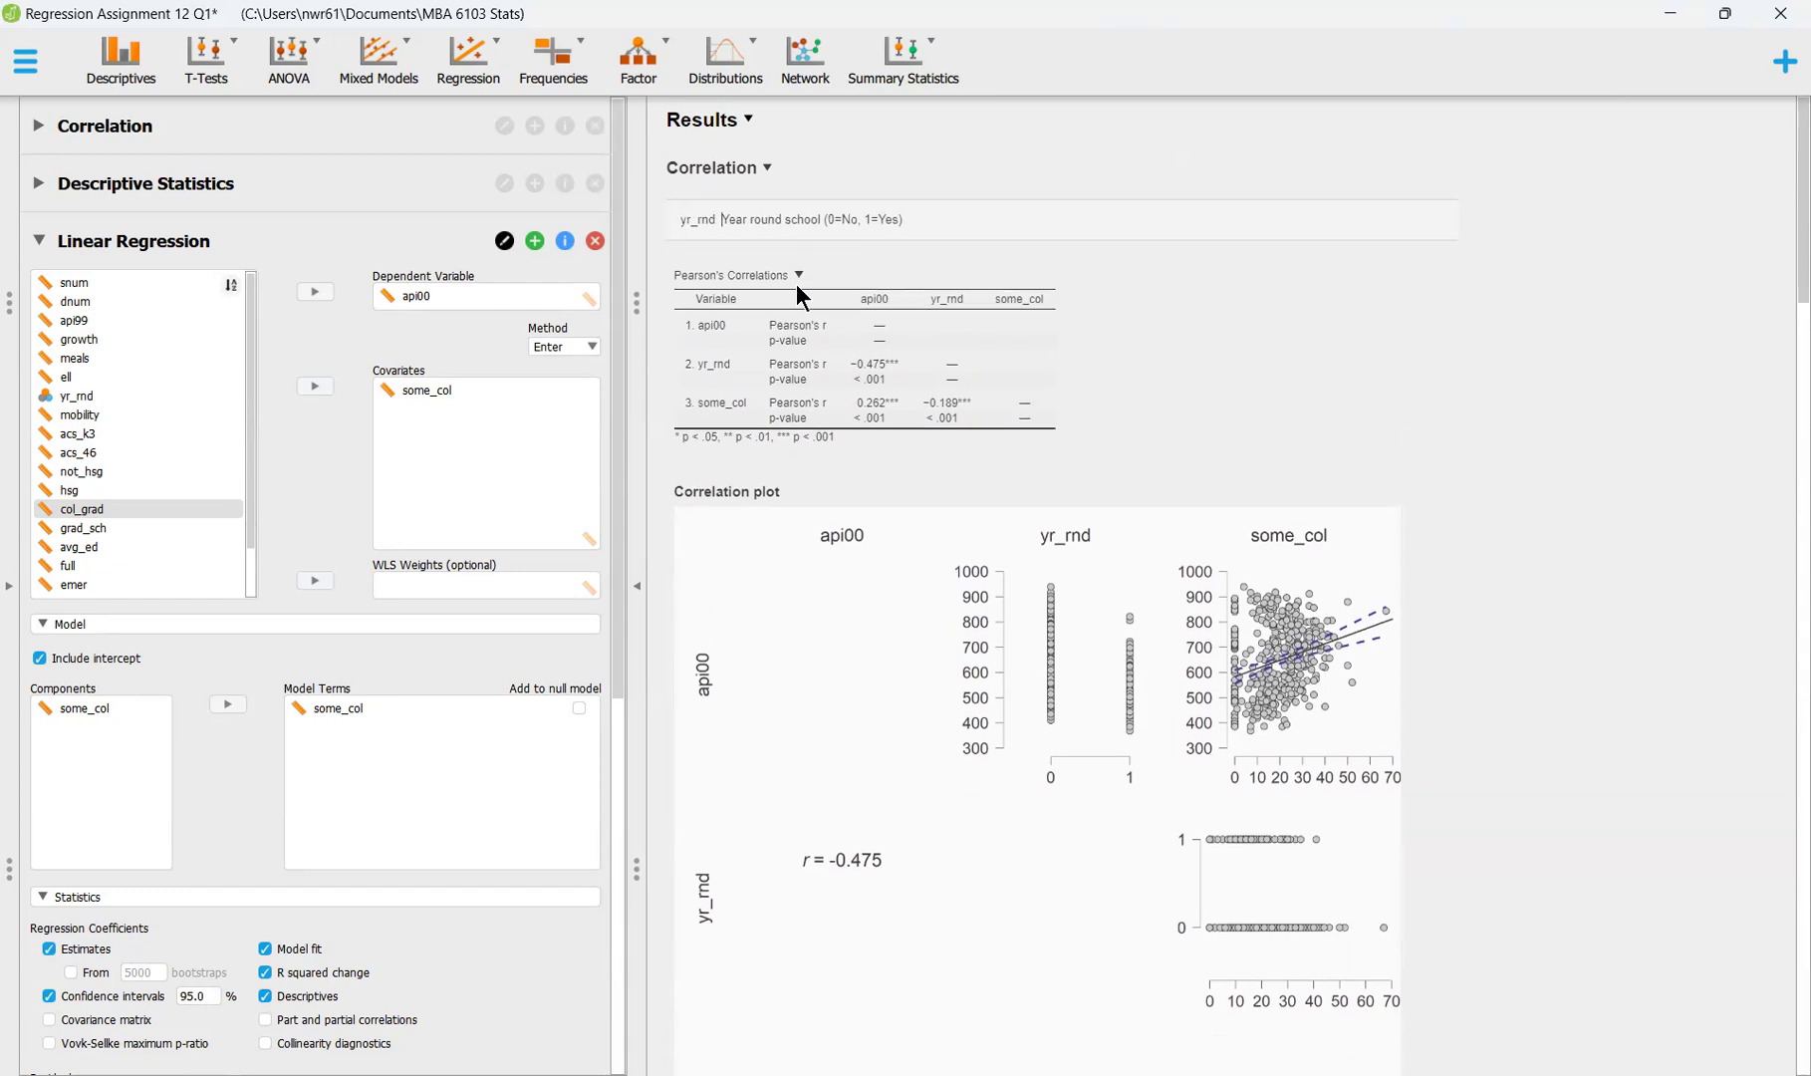
# Add a second line to the correlation note: "some_coll Percent of parents whose highest education level is some college"
pyautogui.click(937, 224)
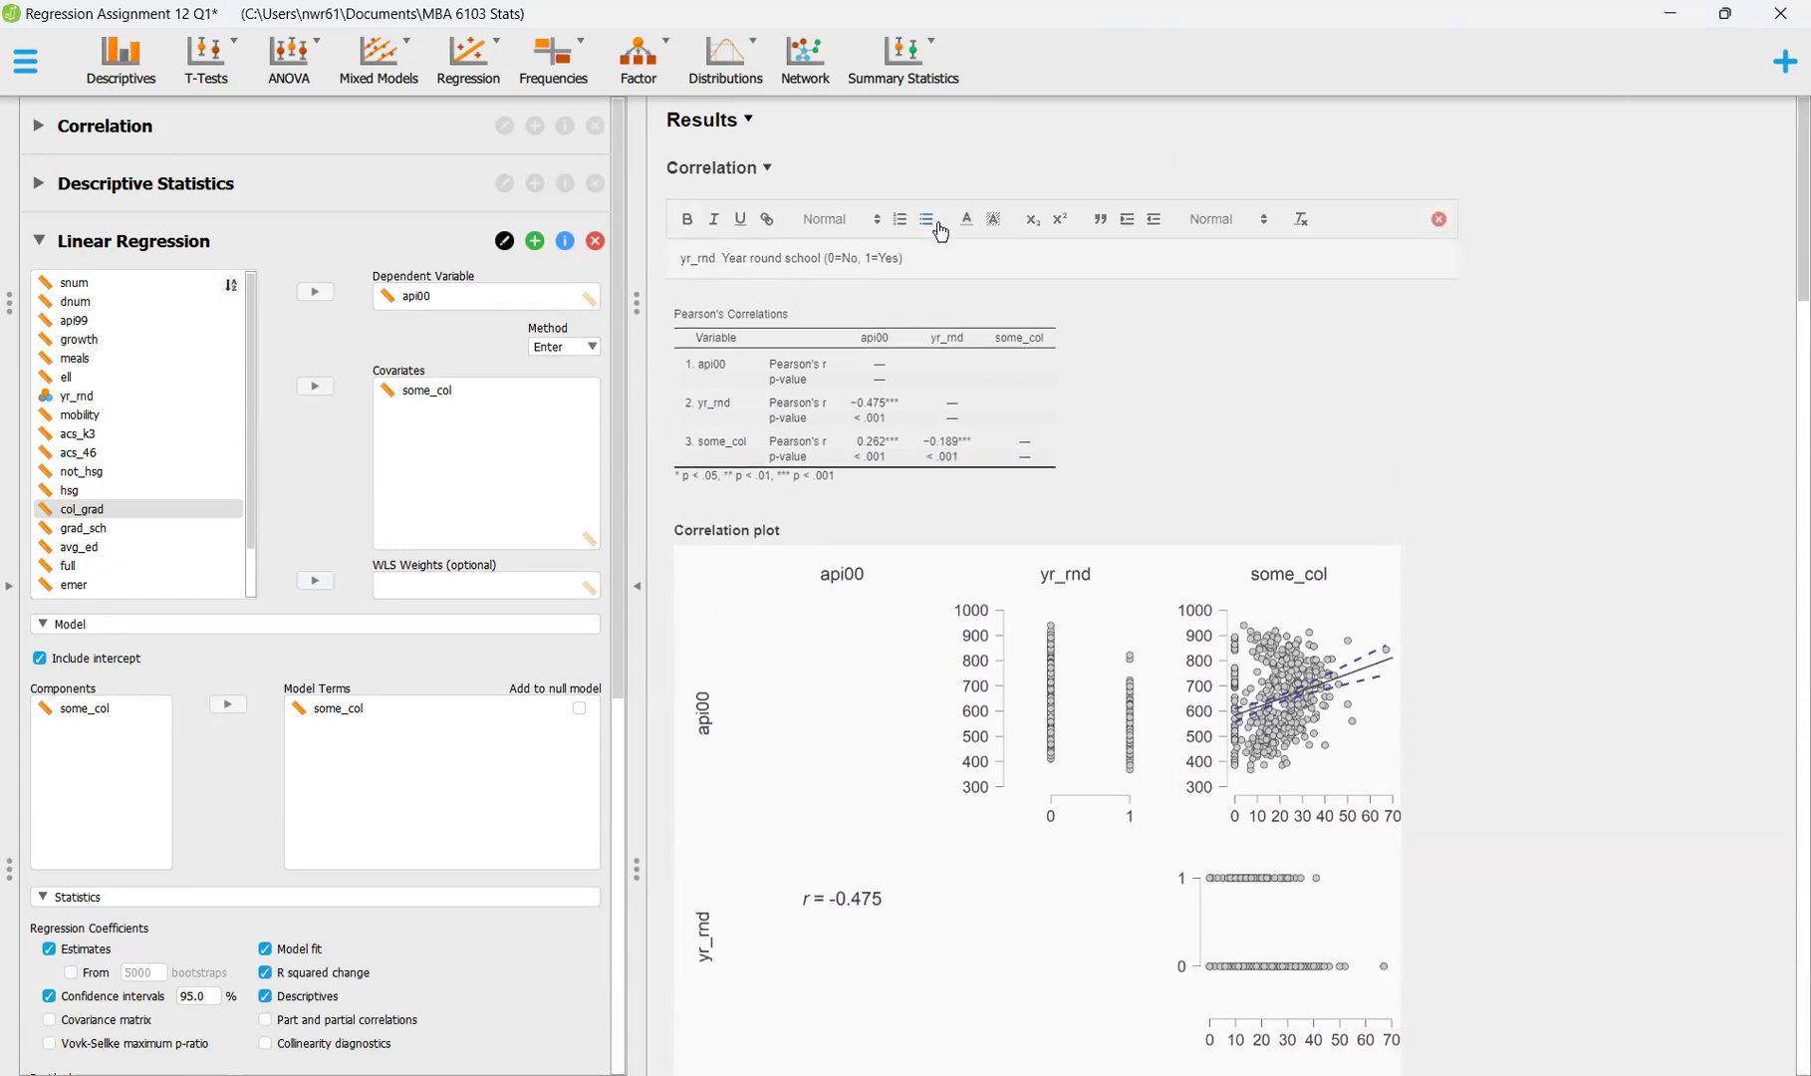
pyautogui.press('Return')
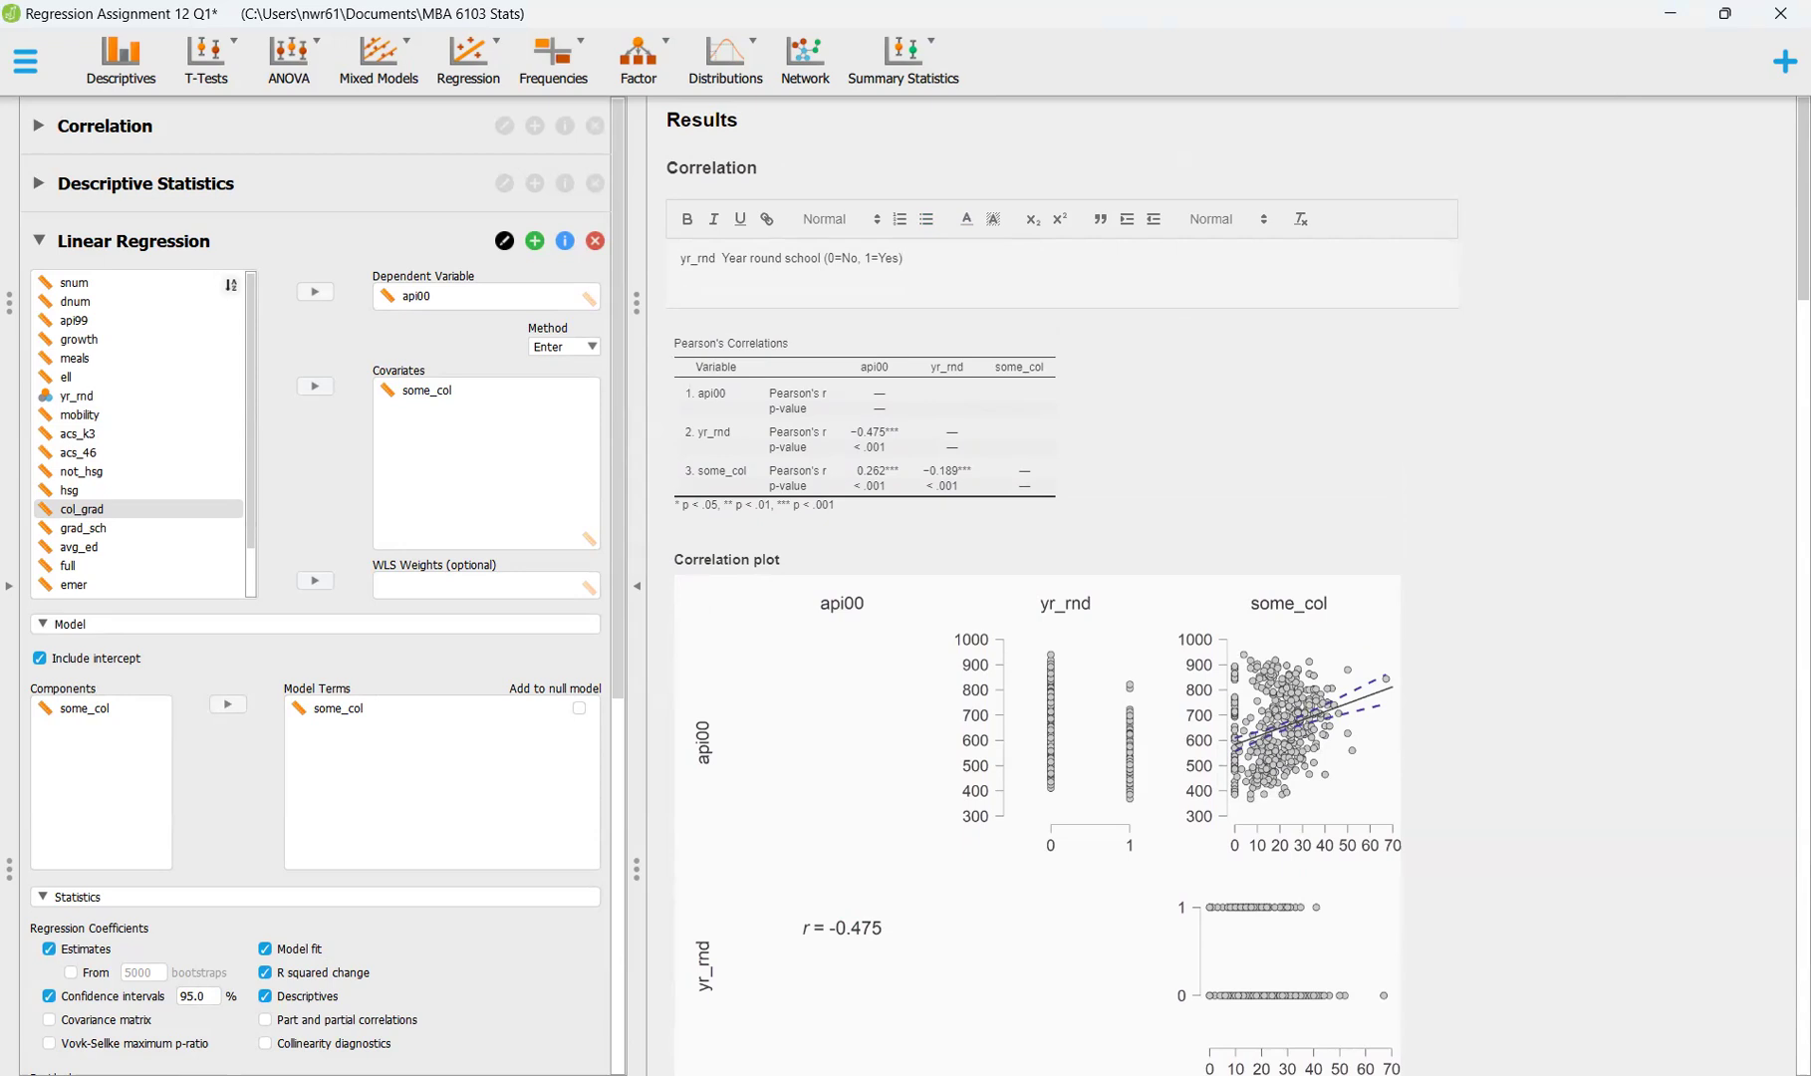
pyautogui.hotkey('alt', 'Tab')
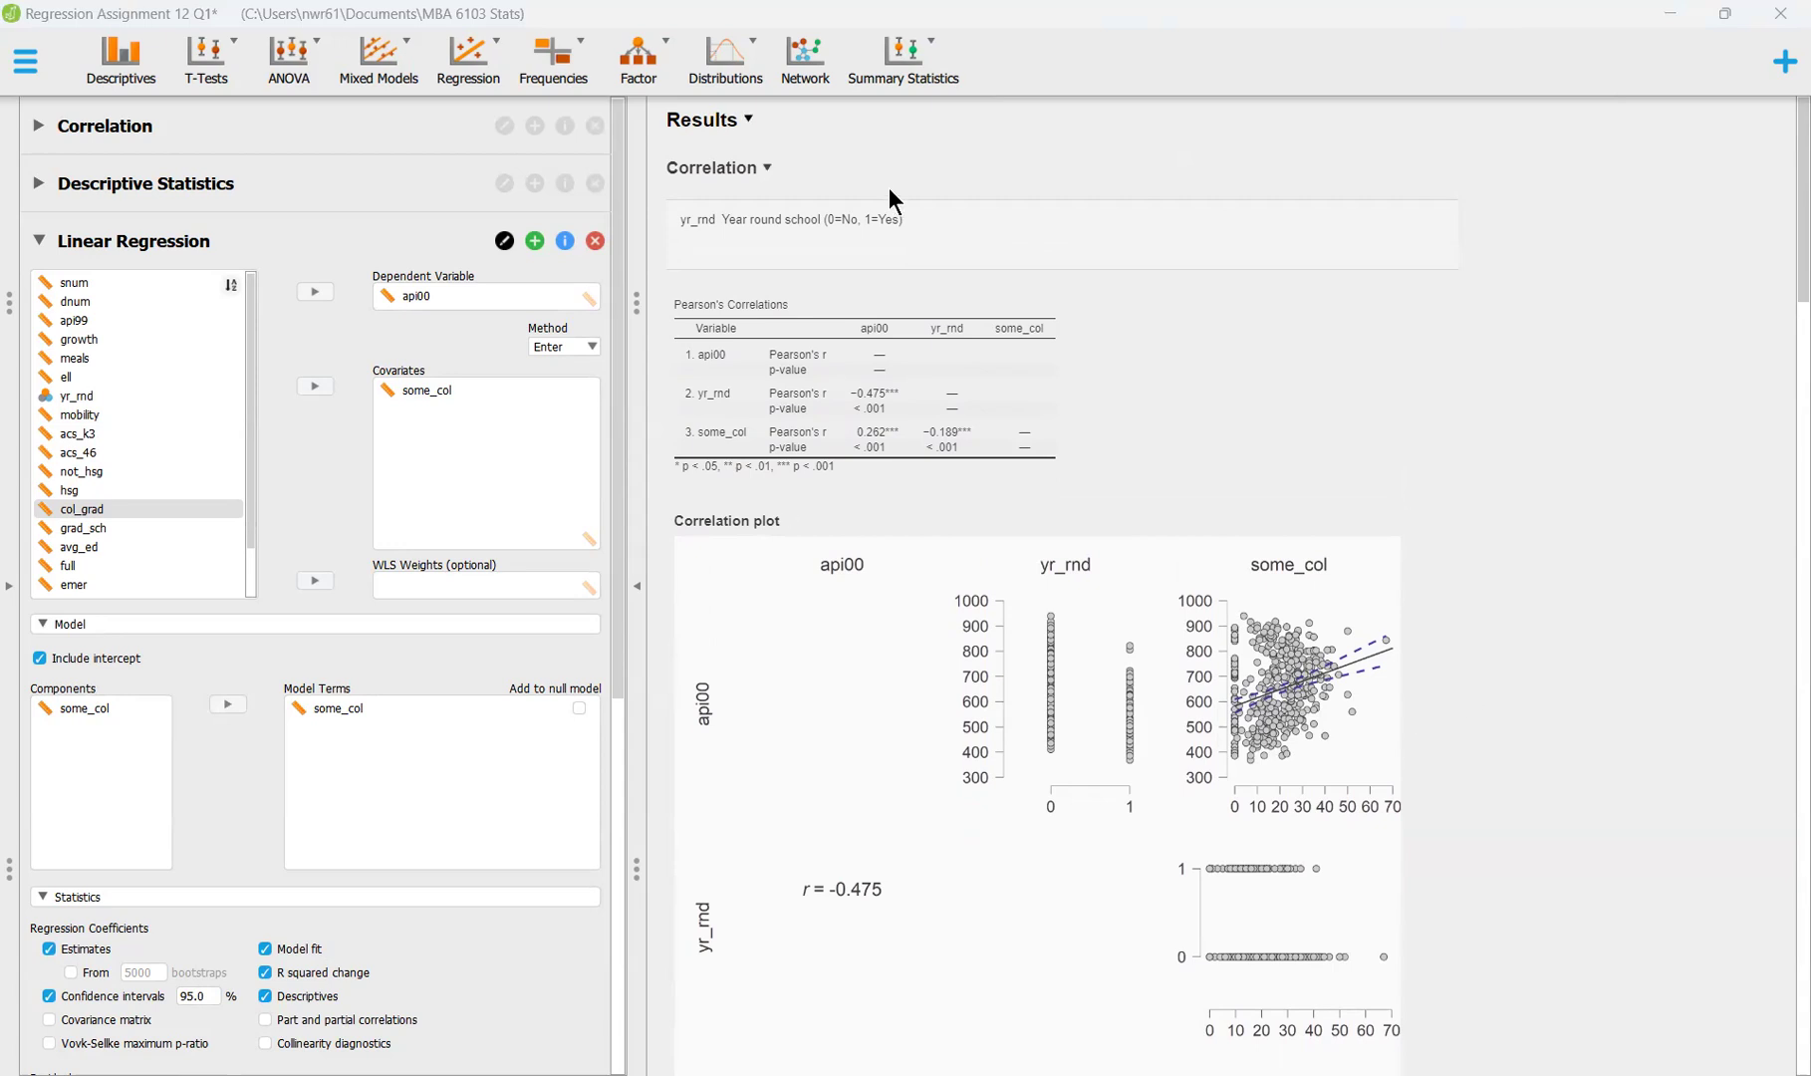
pyautogui.click(728, 257)
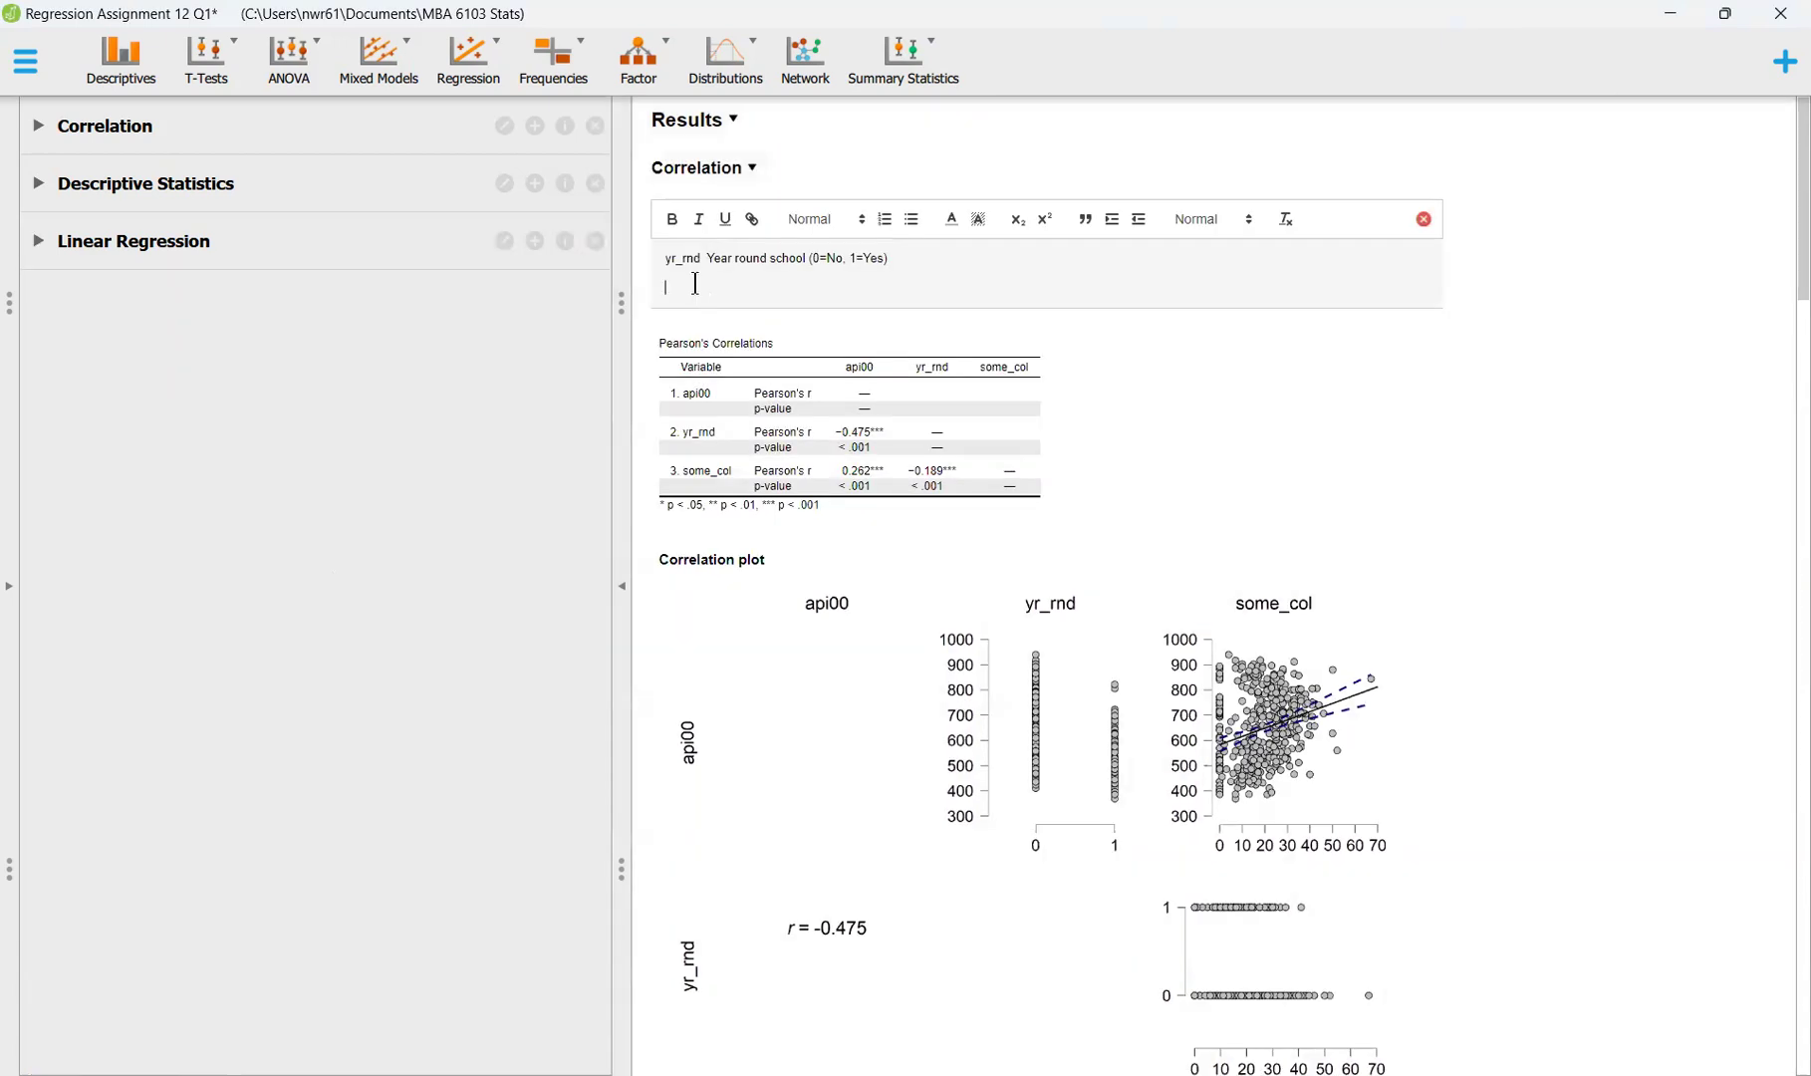
pyautogui.write('some_coll\tPercent of parents whose highest education level is some college')
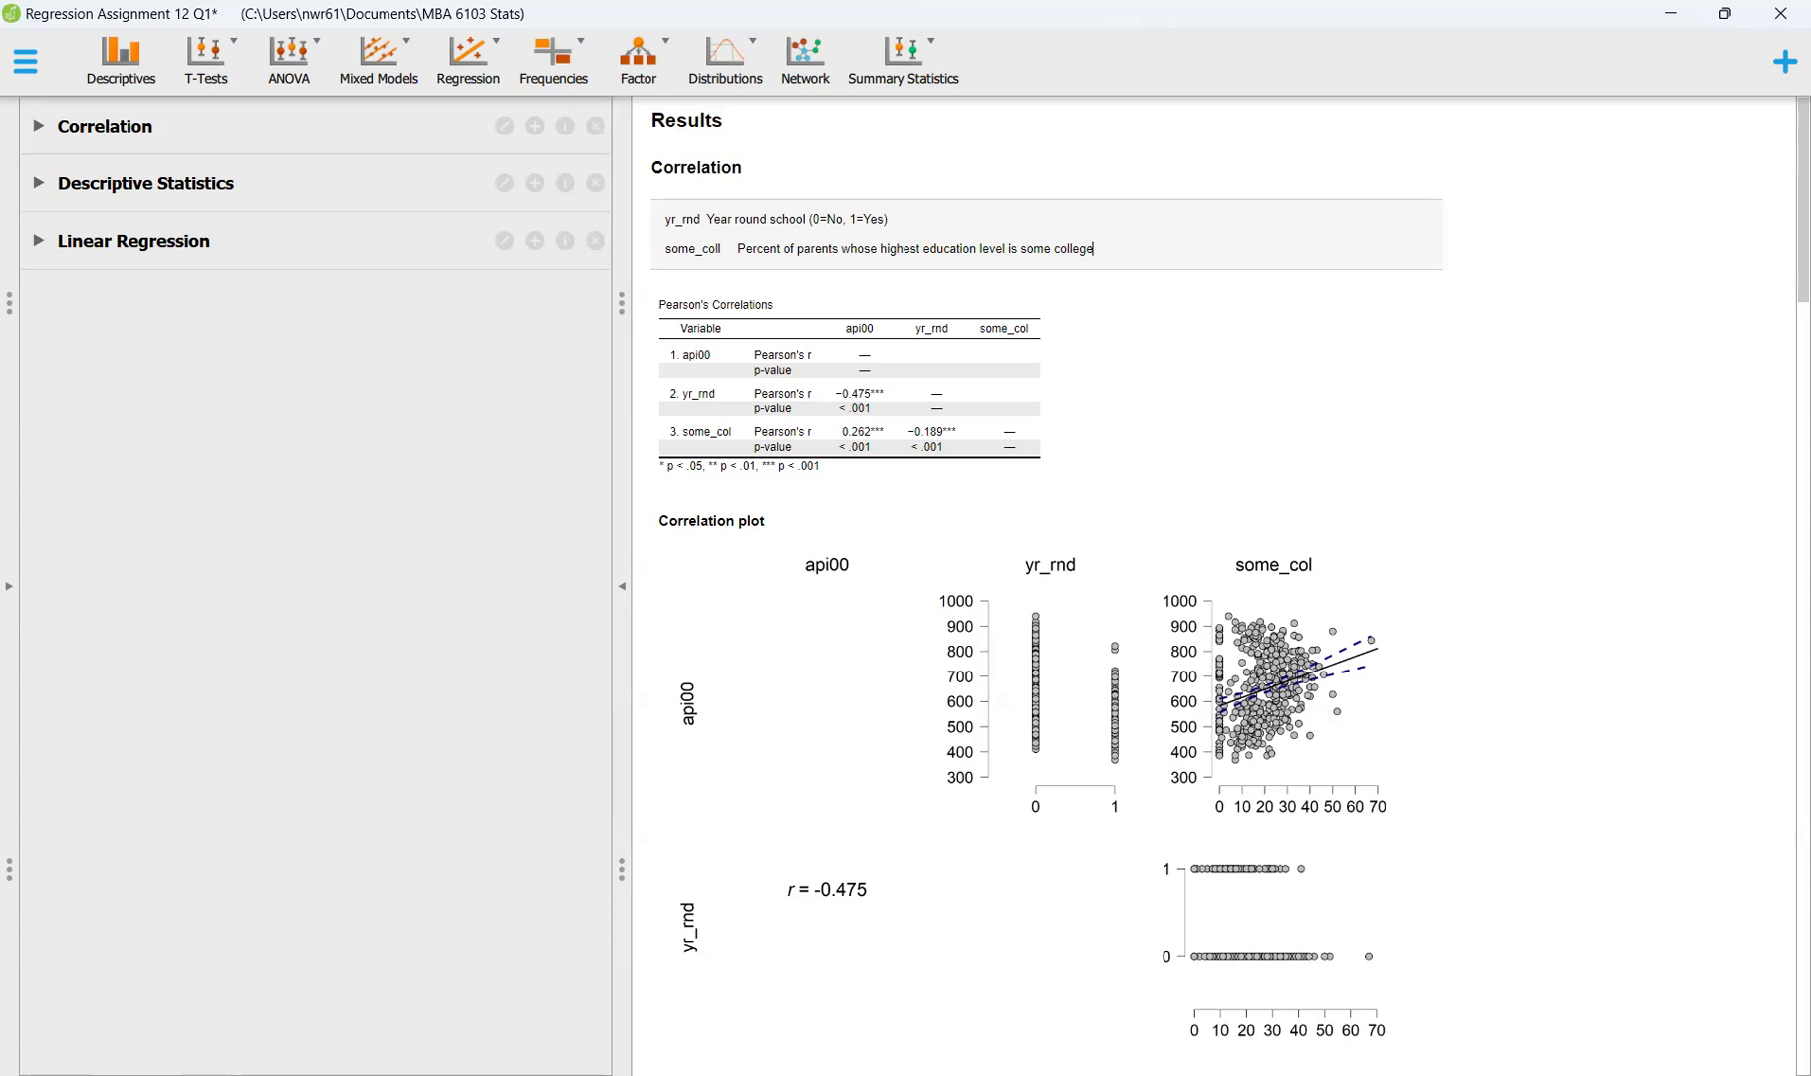
pyautogui.click(665, 823)
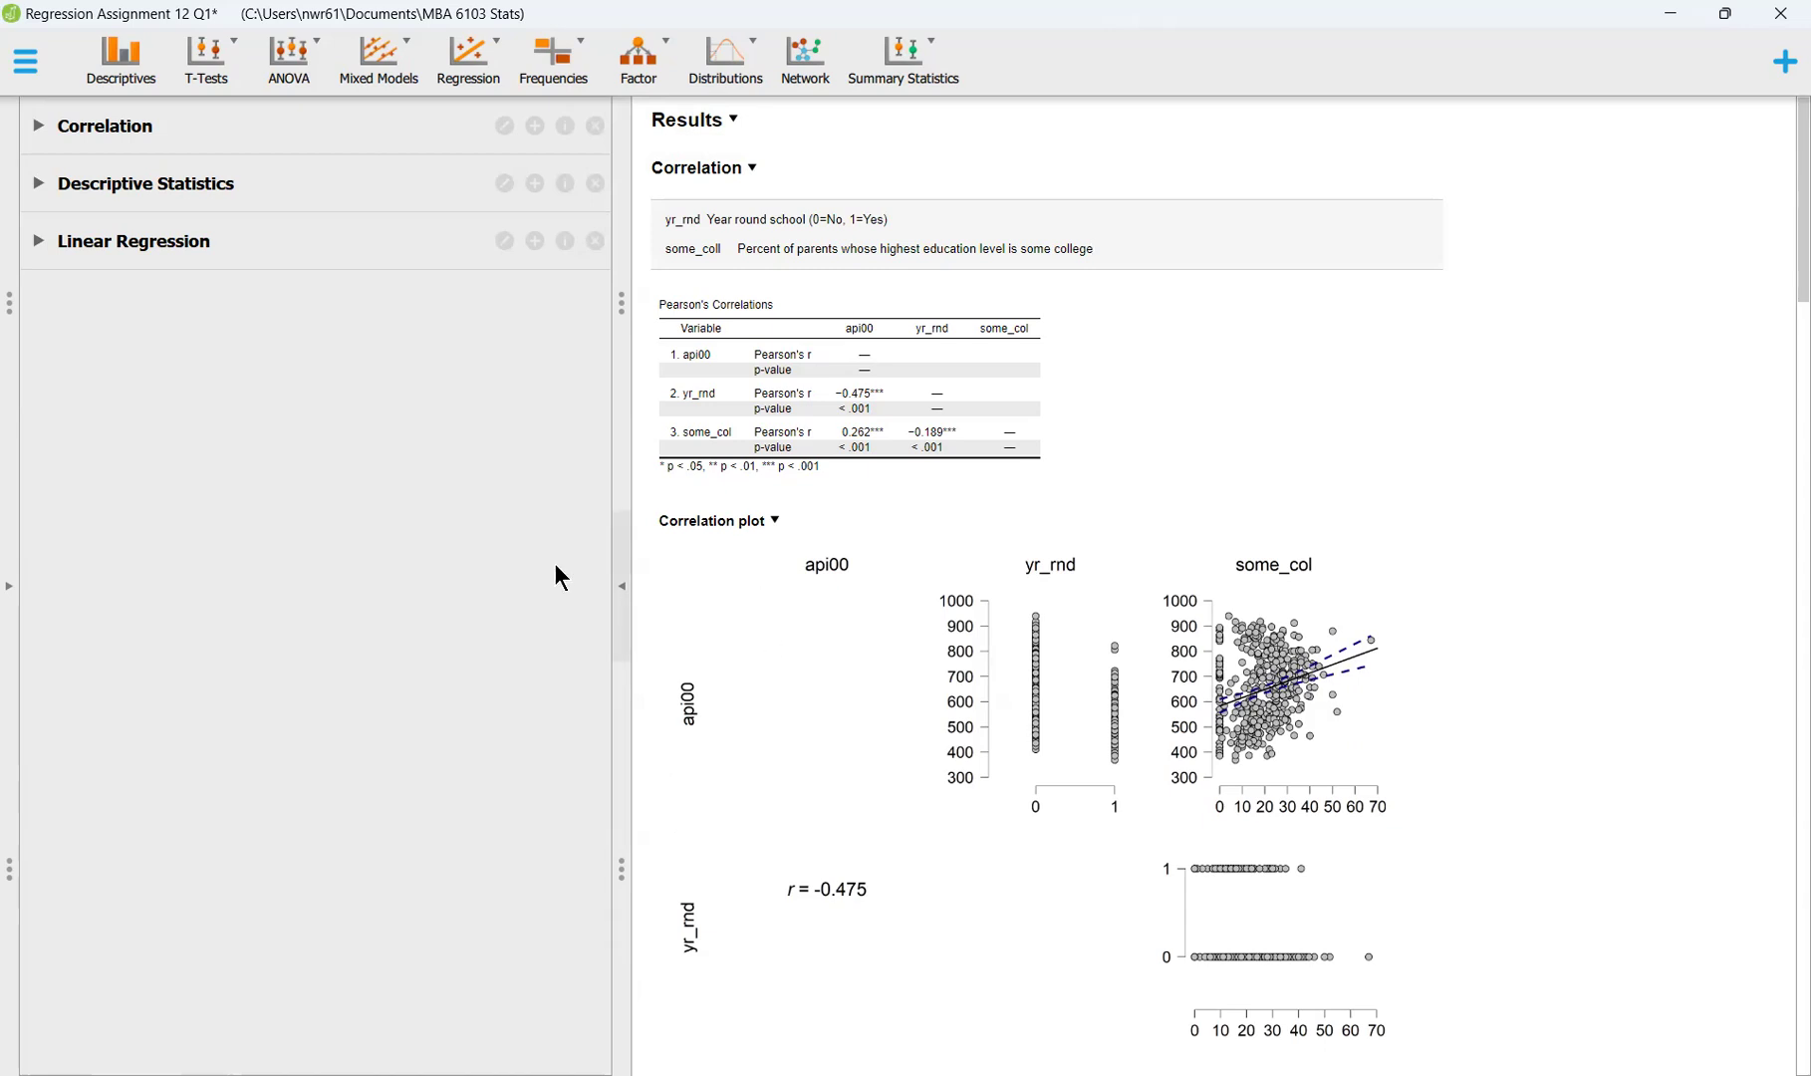
# Reopen the Linear Regression settings and add partial plots to its output
pyautogui.click(79, 255)
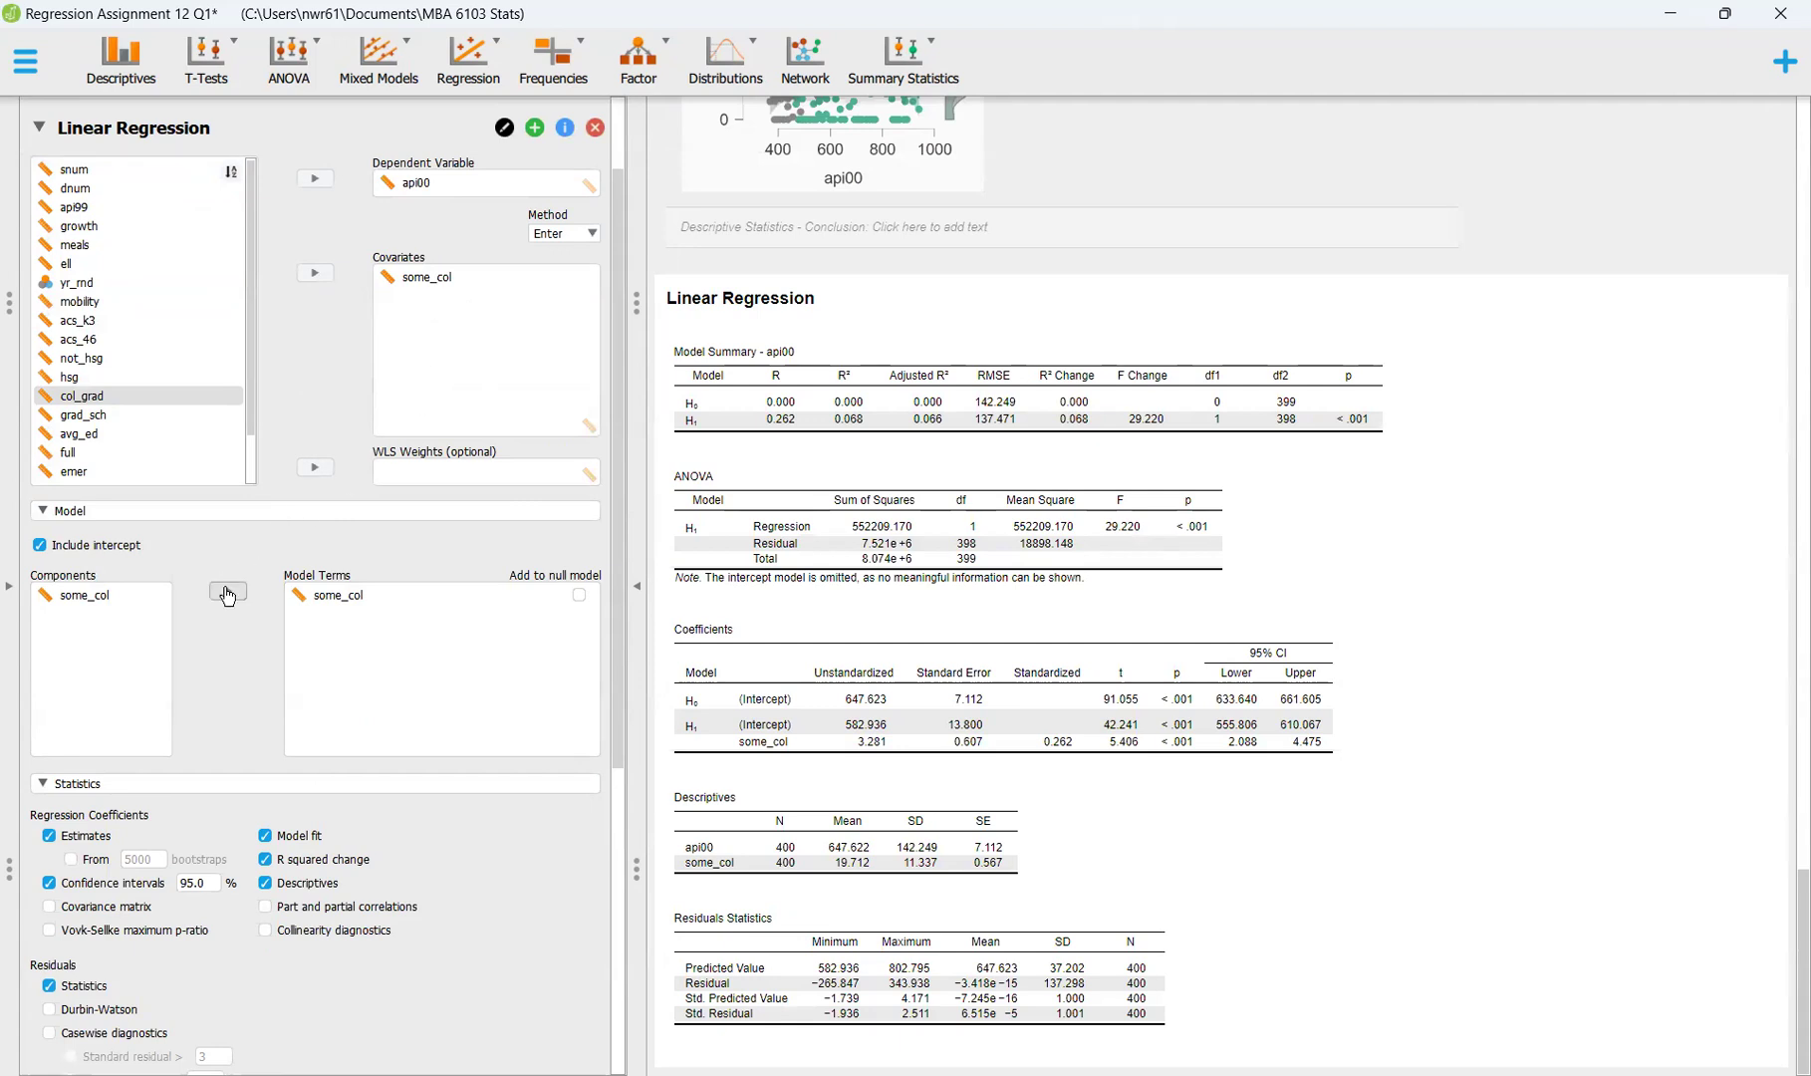
pyautogui.scroll(-3, 171, 702)
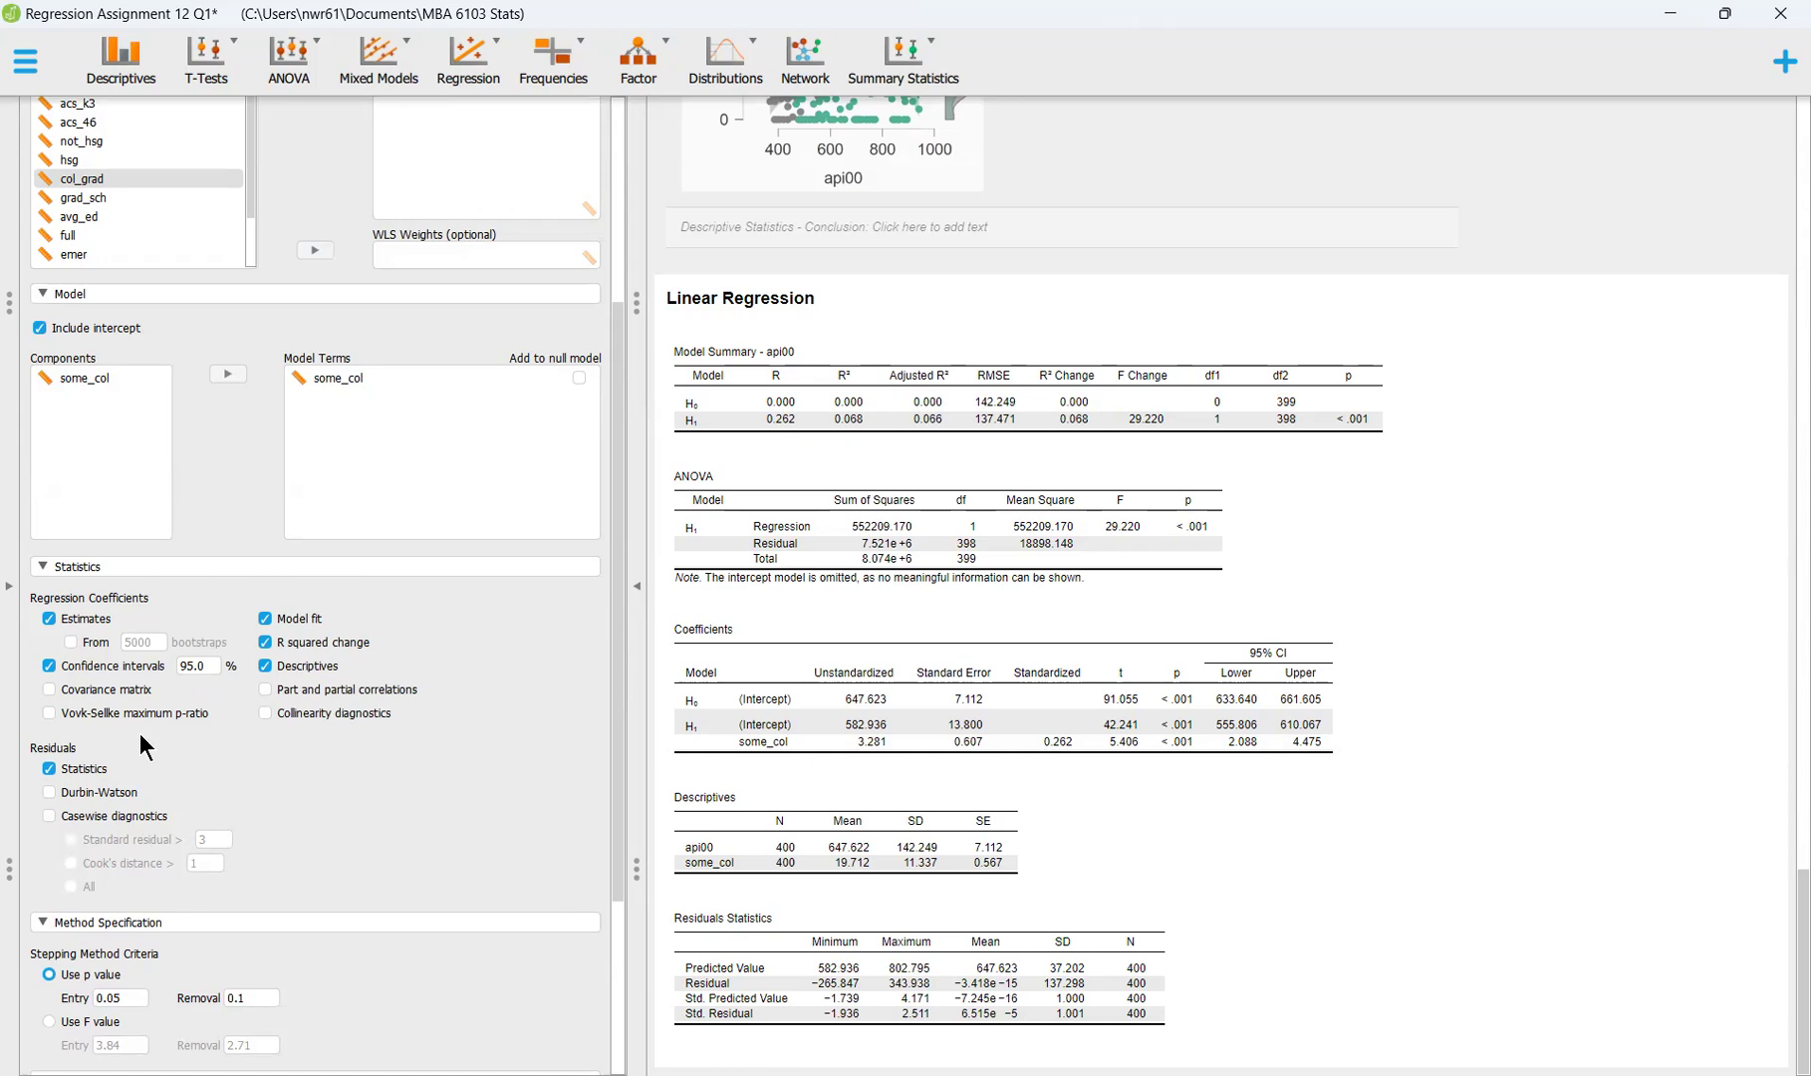
pyautogui.scroll(-3, 141, 733)
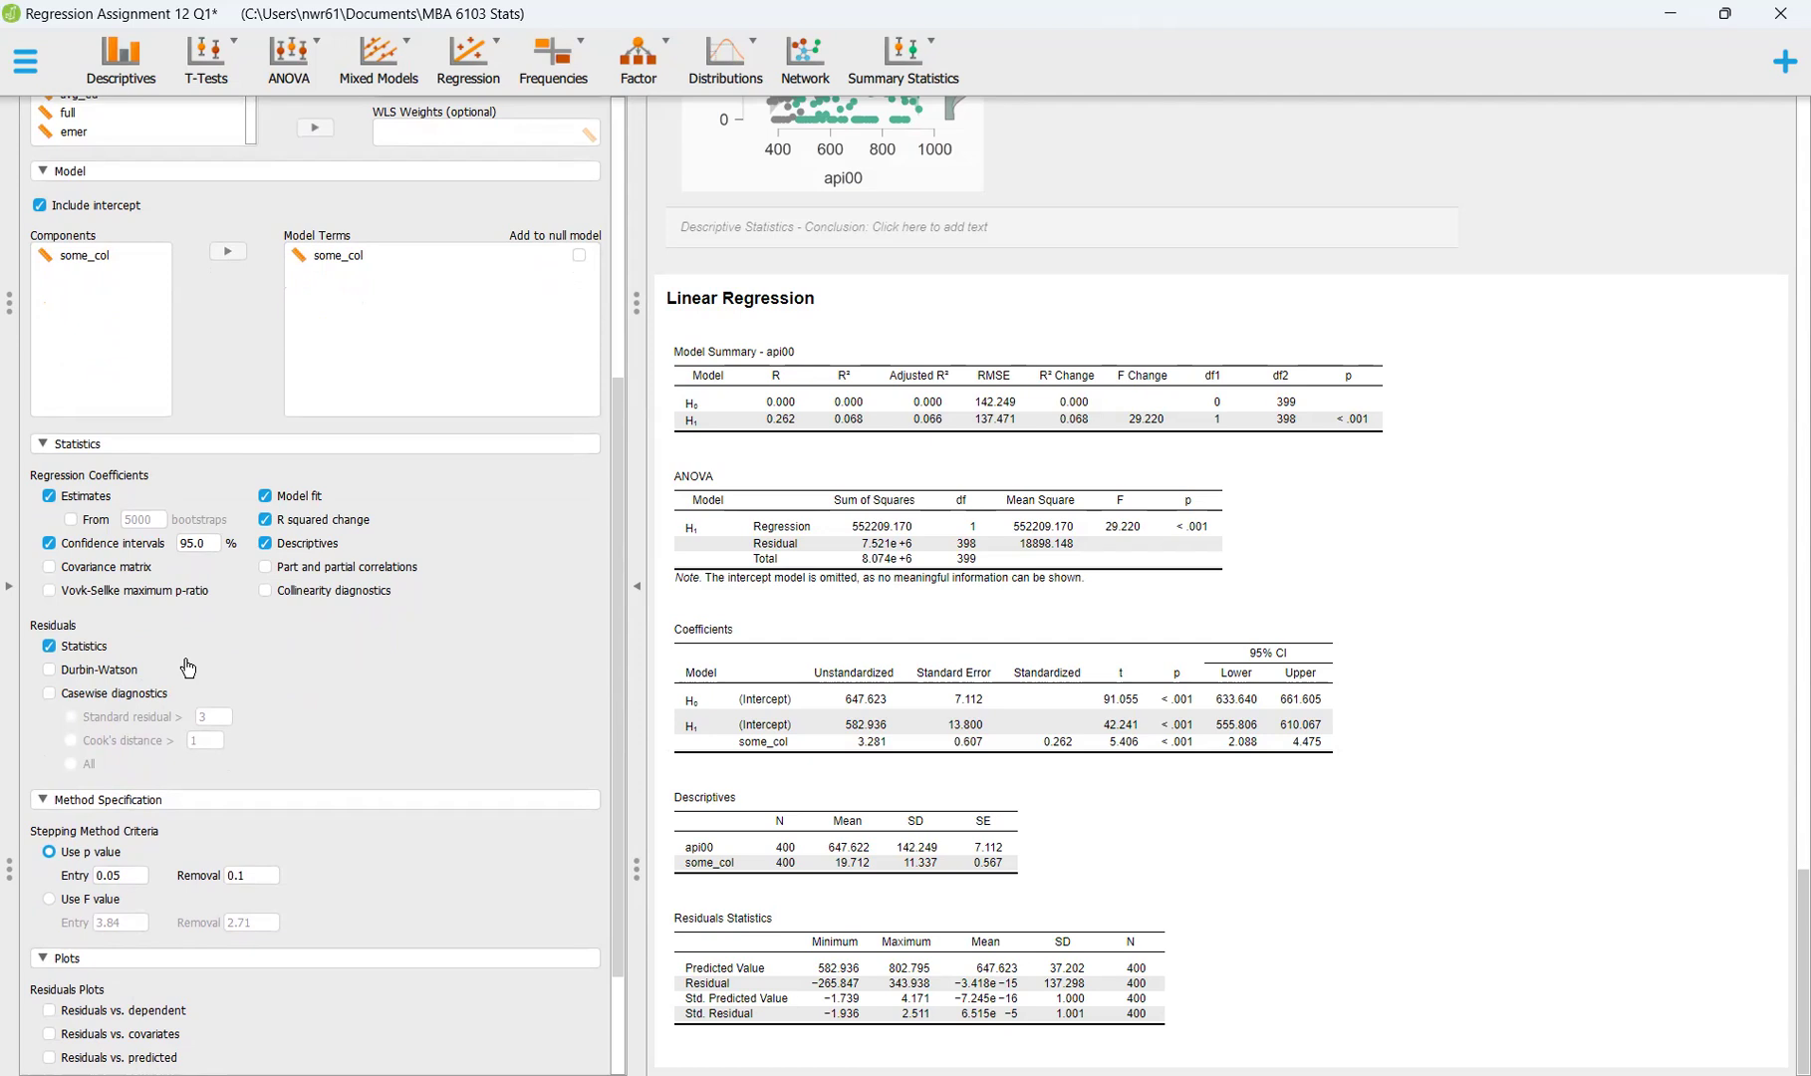
pyautogui.scroll(-3, 160, 638)
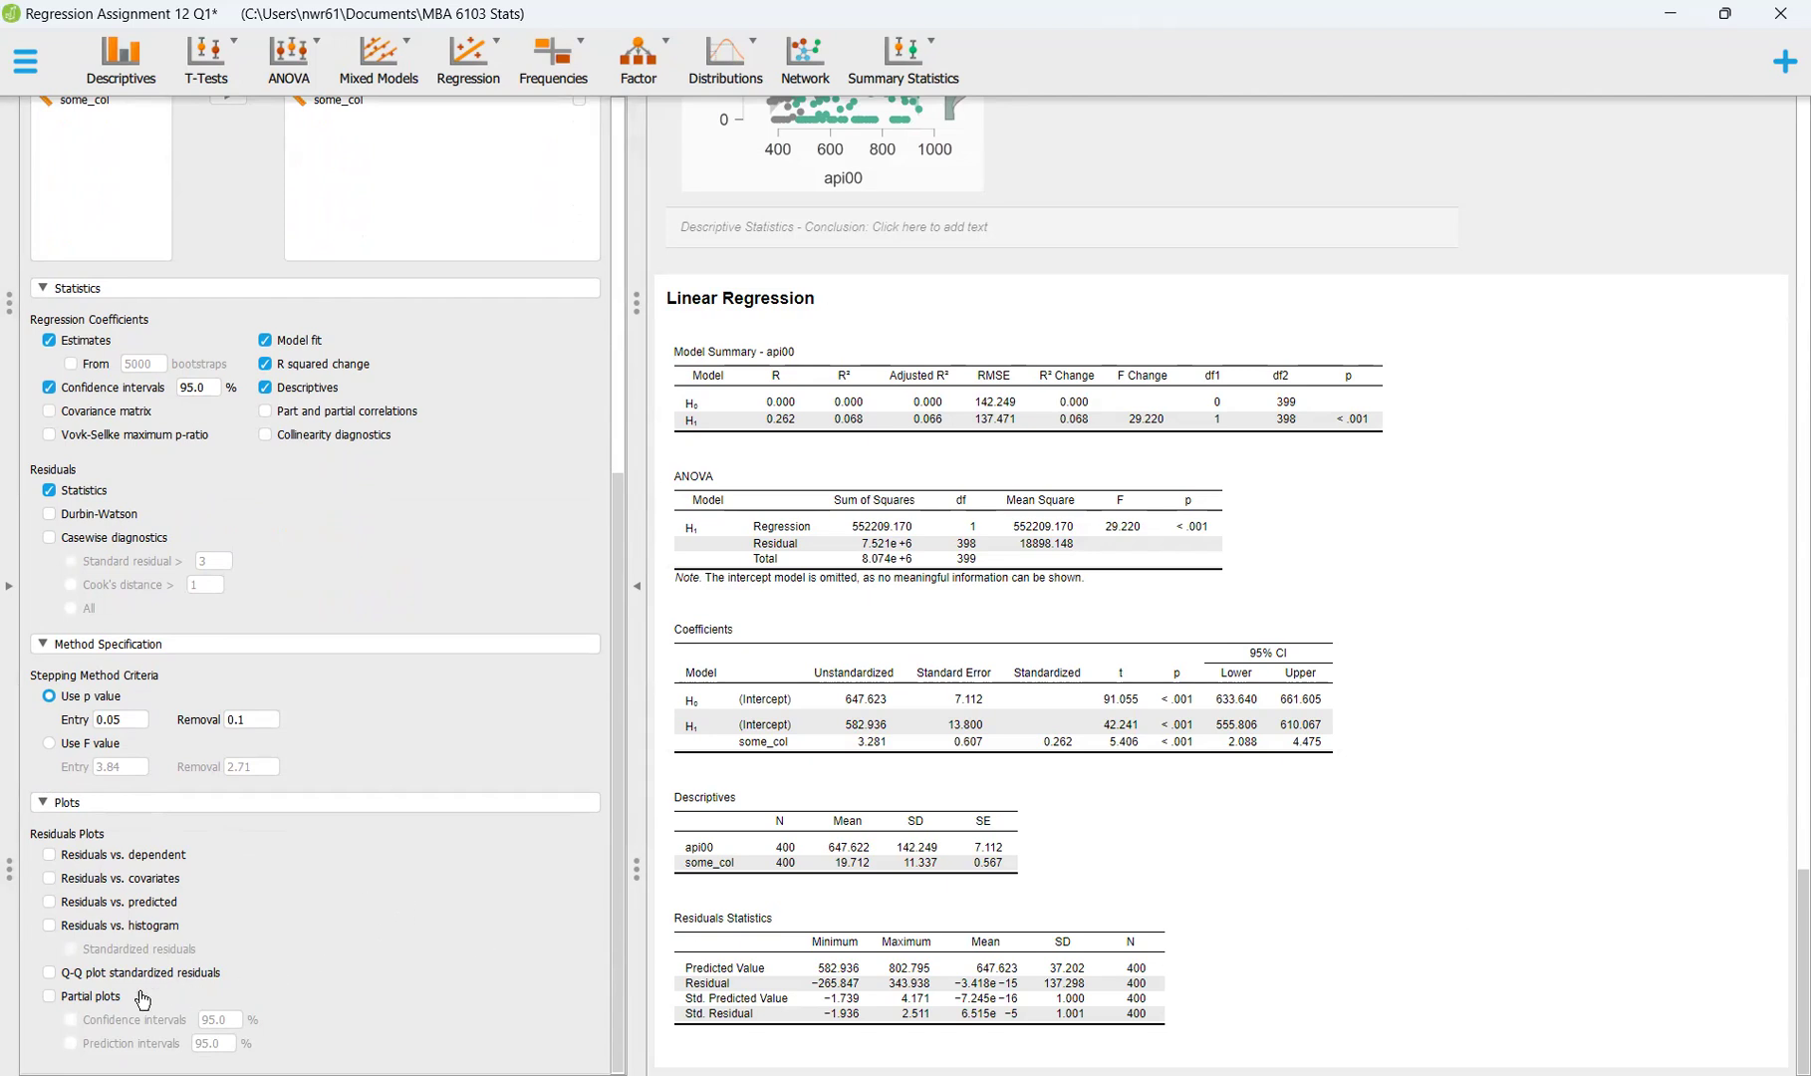
pyautogui.click(70, 996)
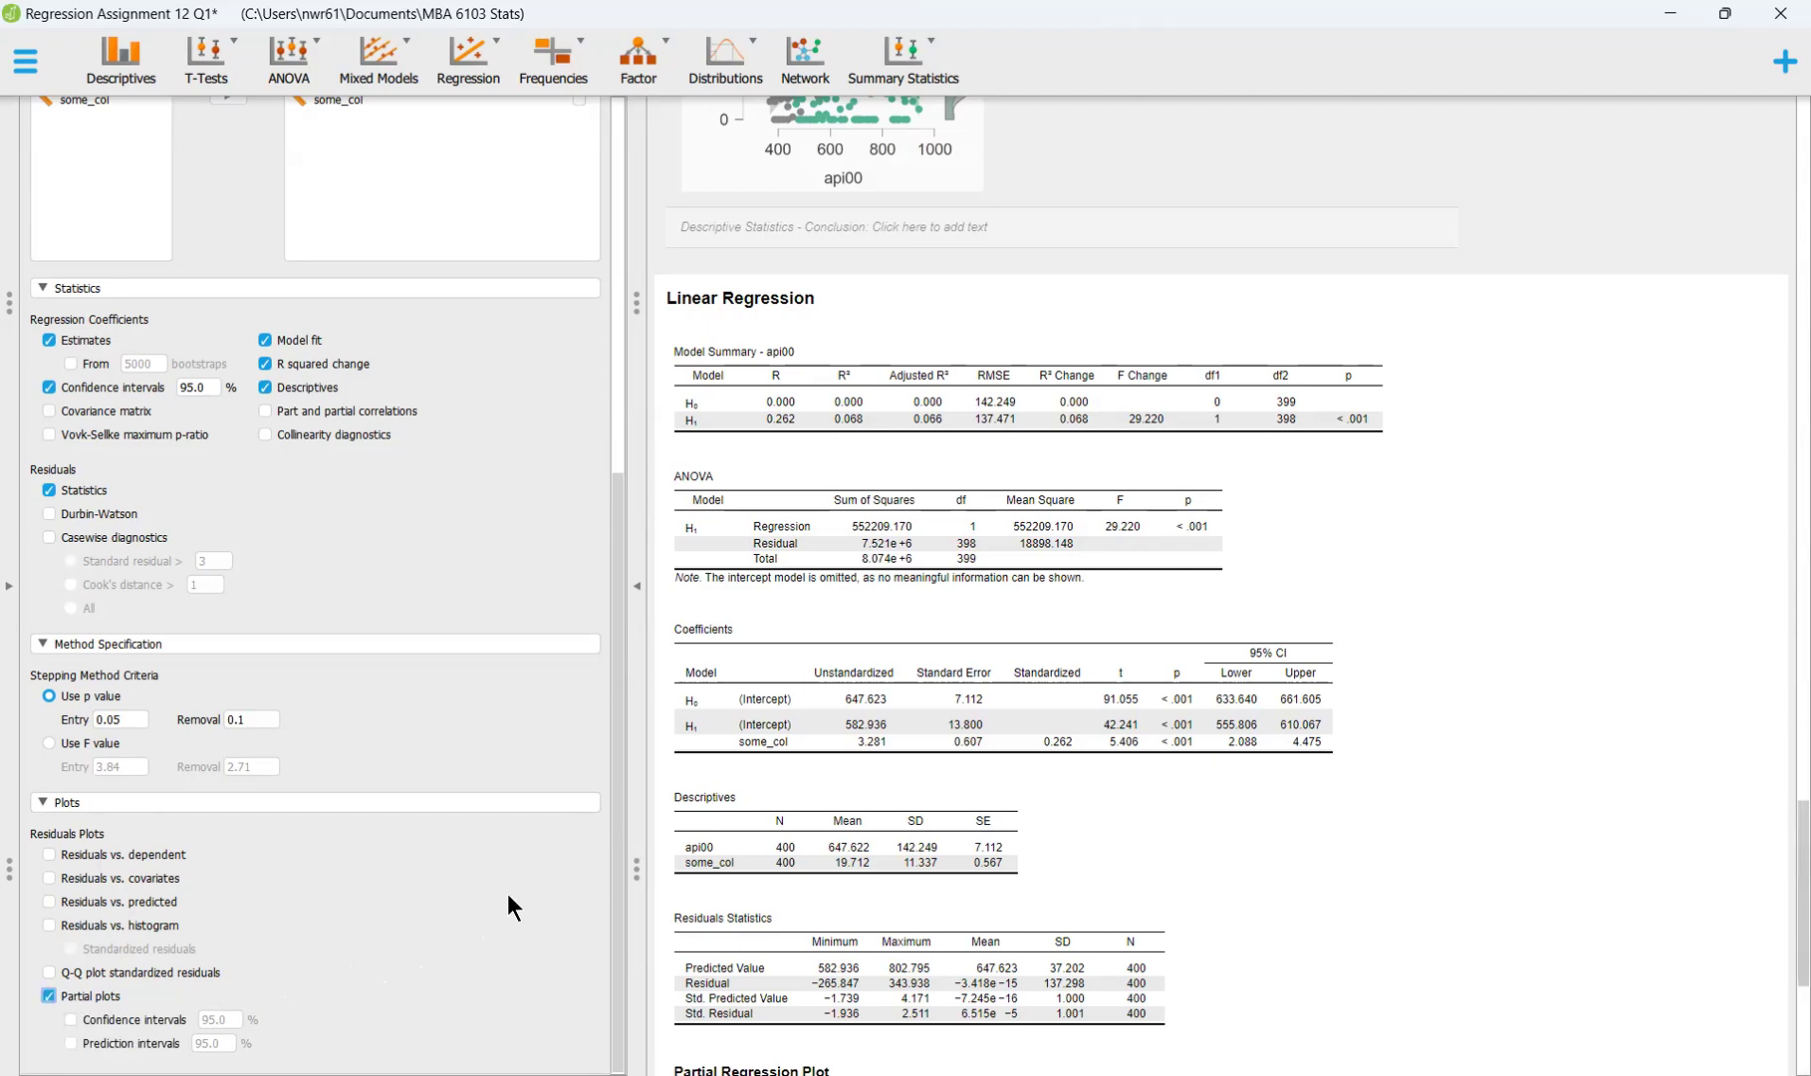
# Examine the regression's coefficients, residual statistics and partial regression plot, and compare them with the correlation matrix
pyautogui.scroll(-5, 845, 792)
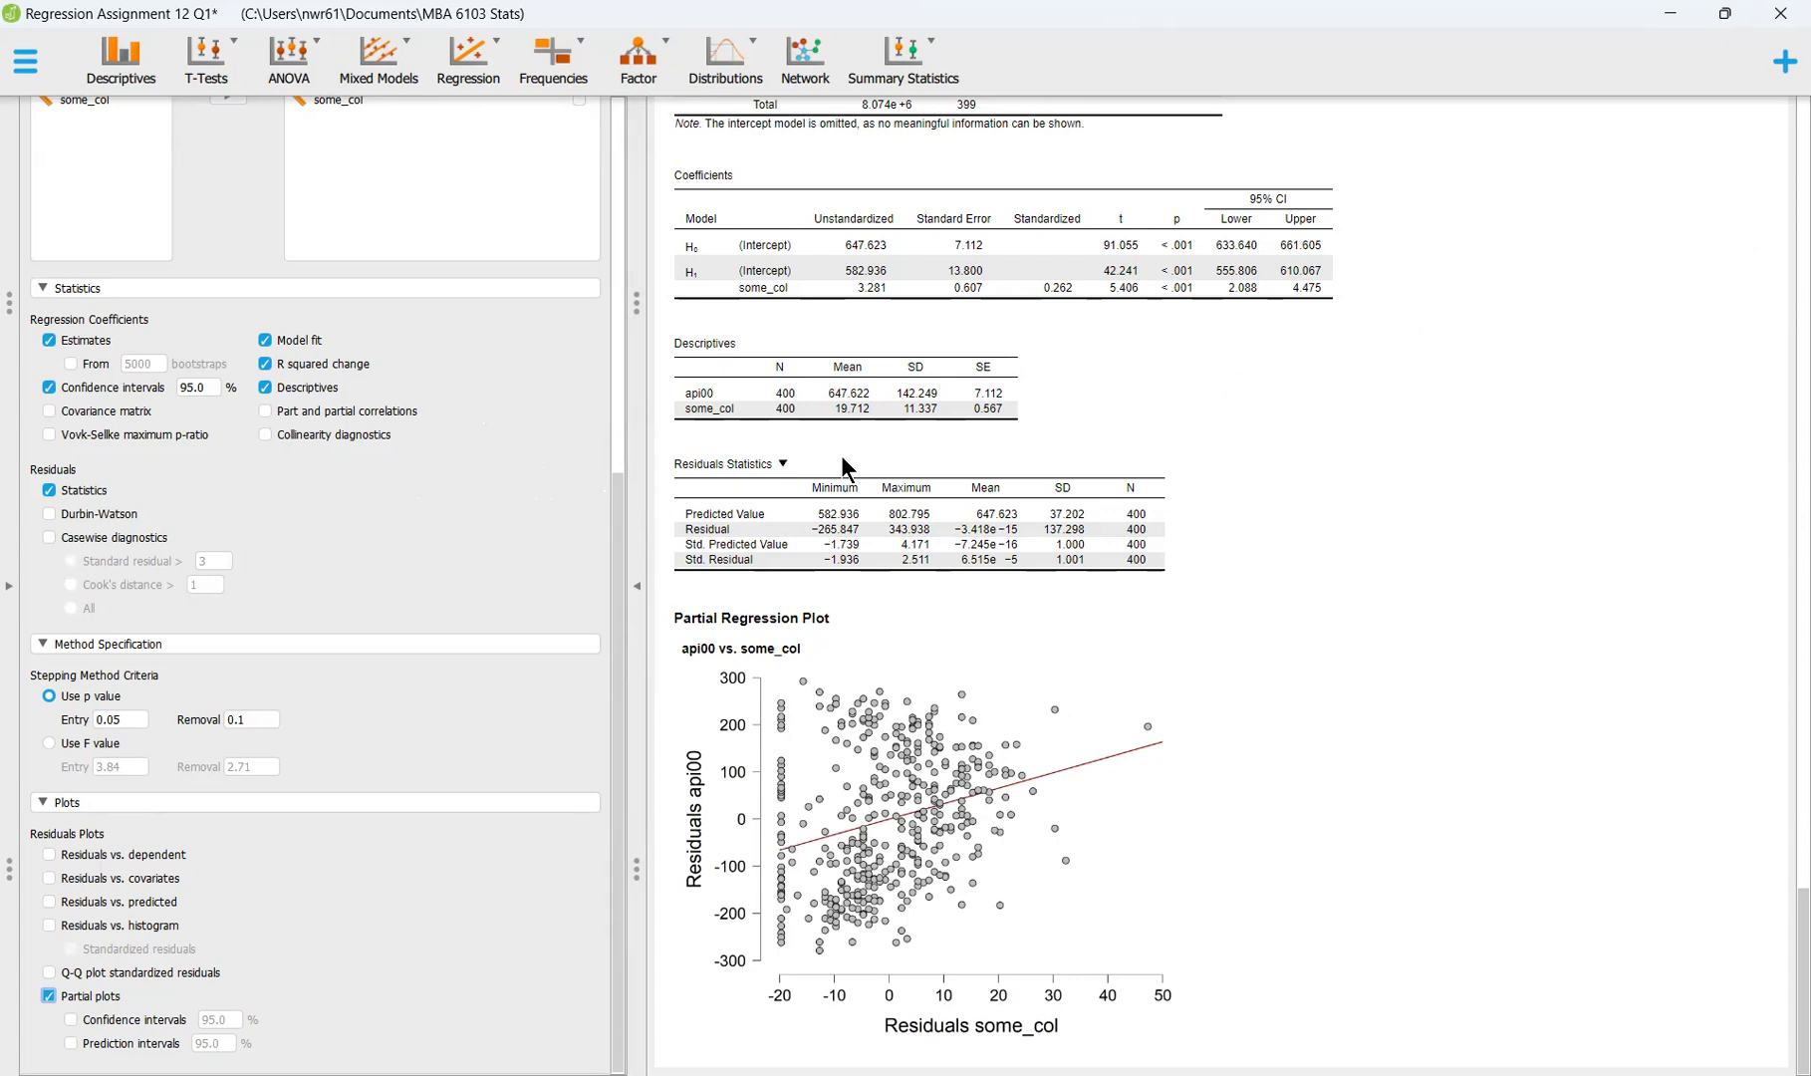
pyautogui.scroll(3, 845, 452)
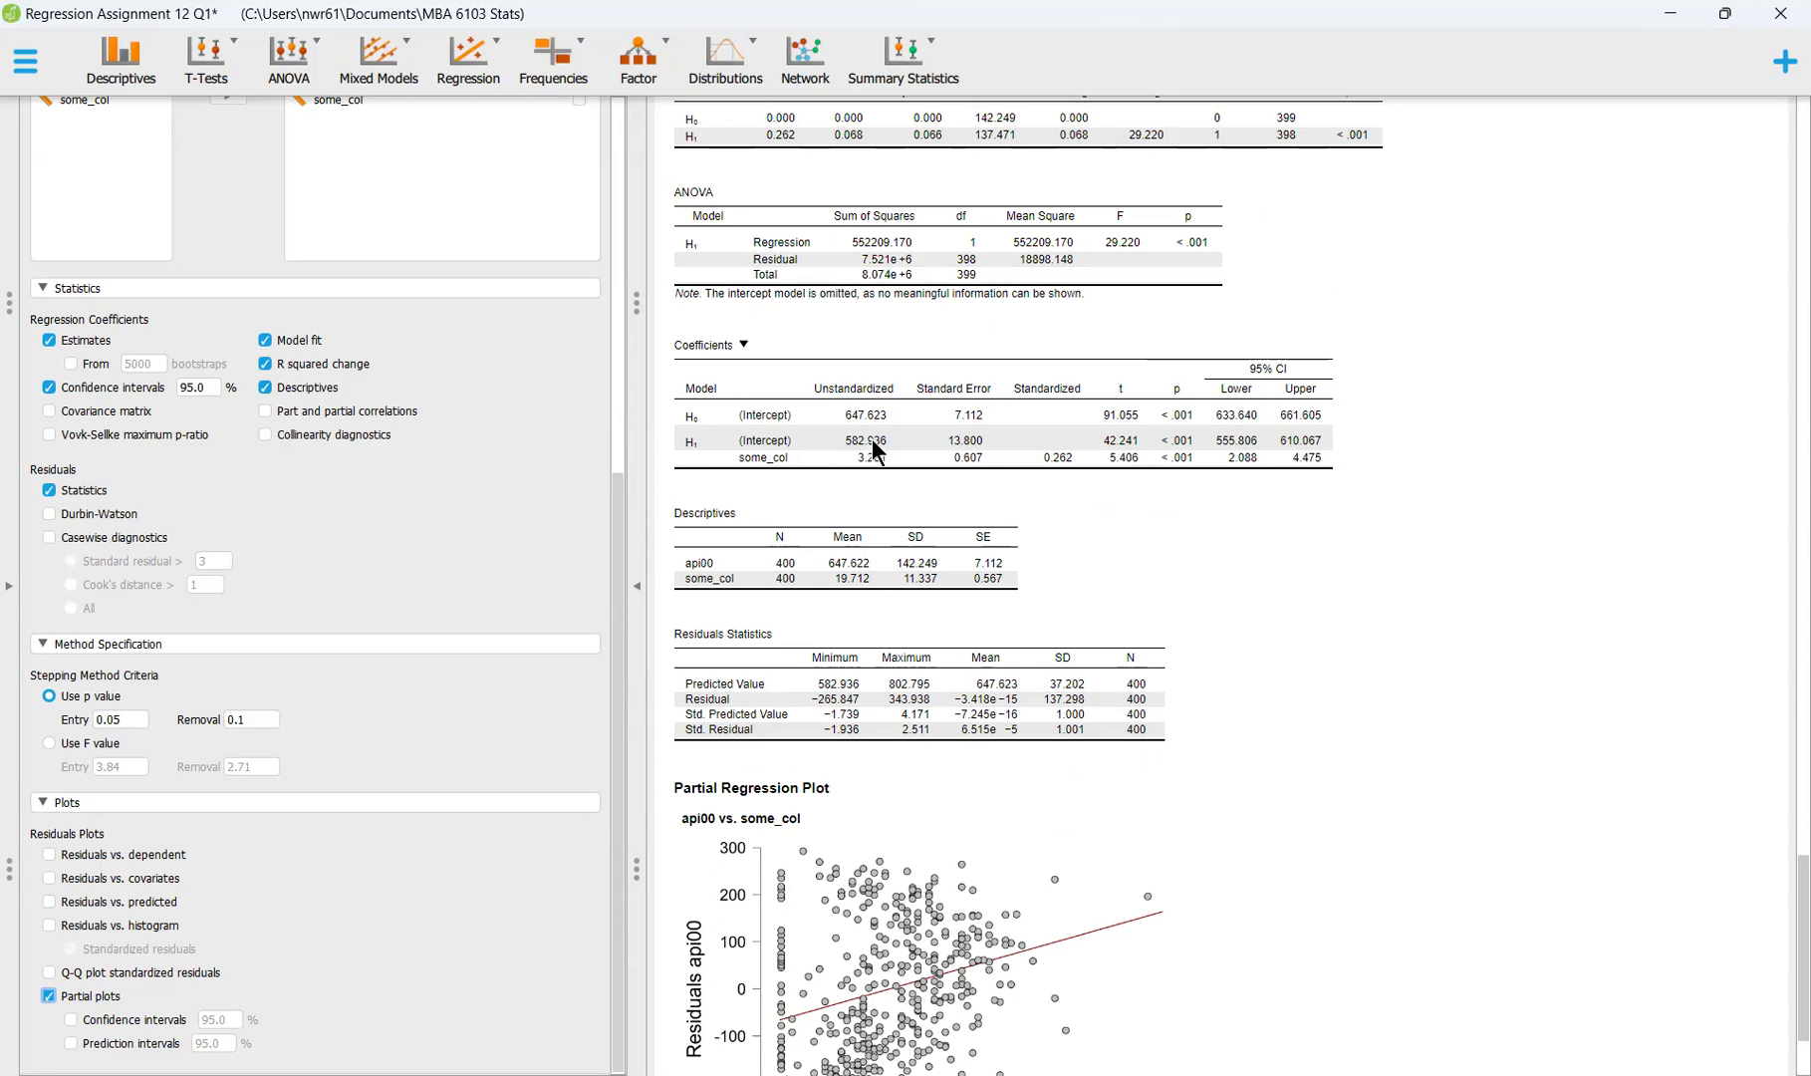
pyautogui.scroll(2, 873, 450)
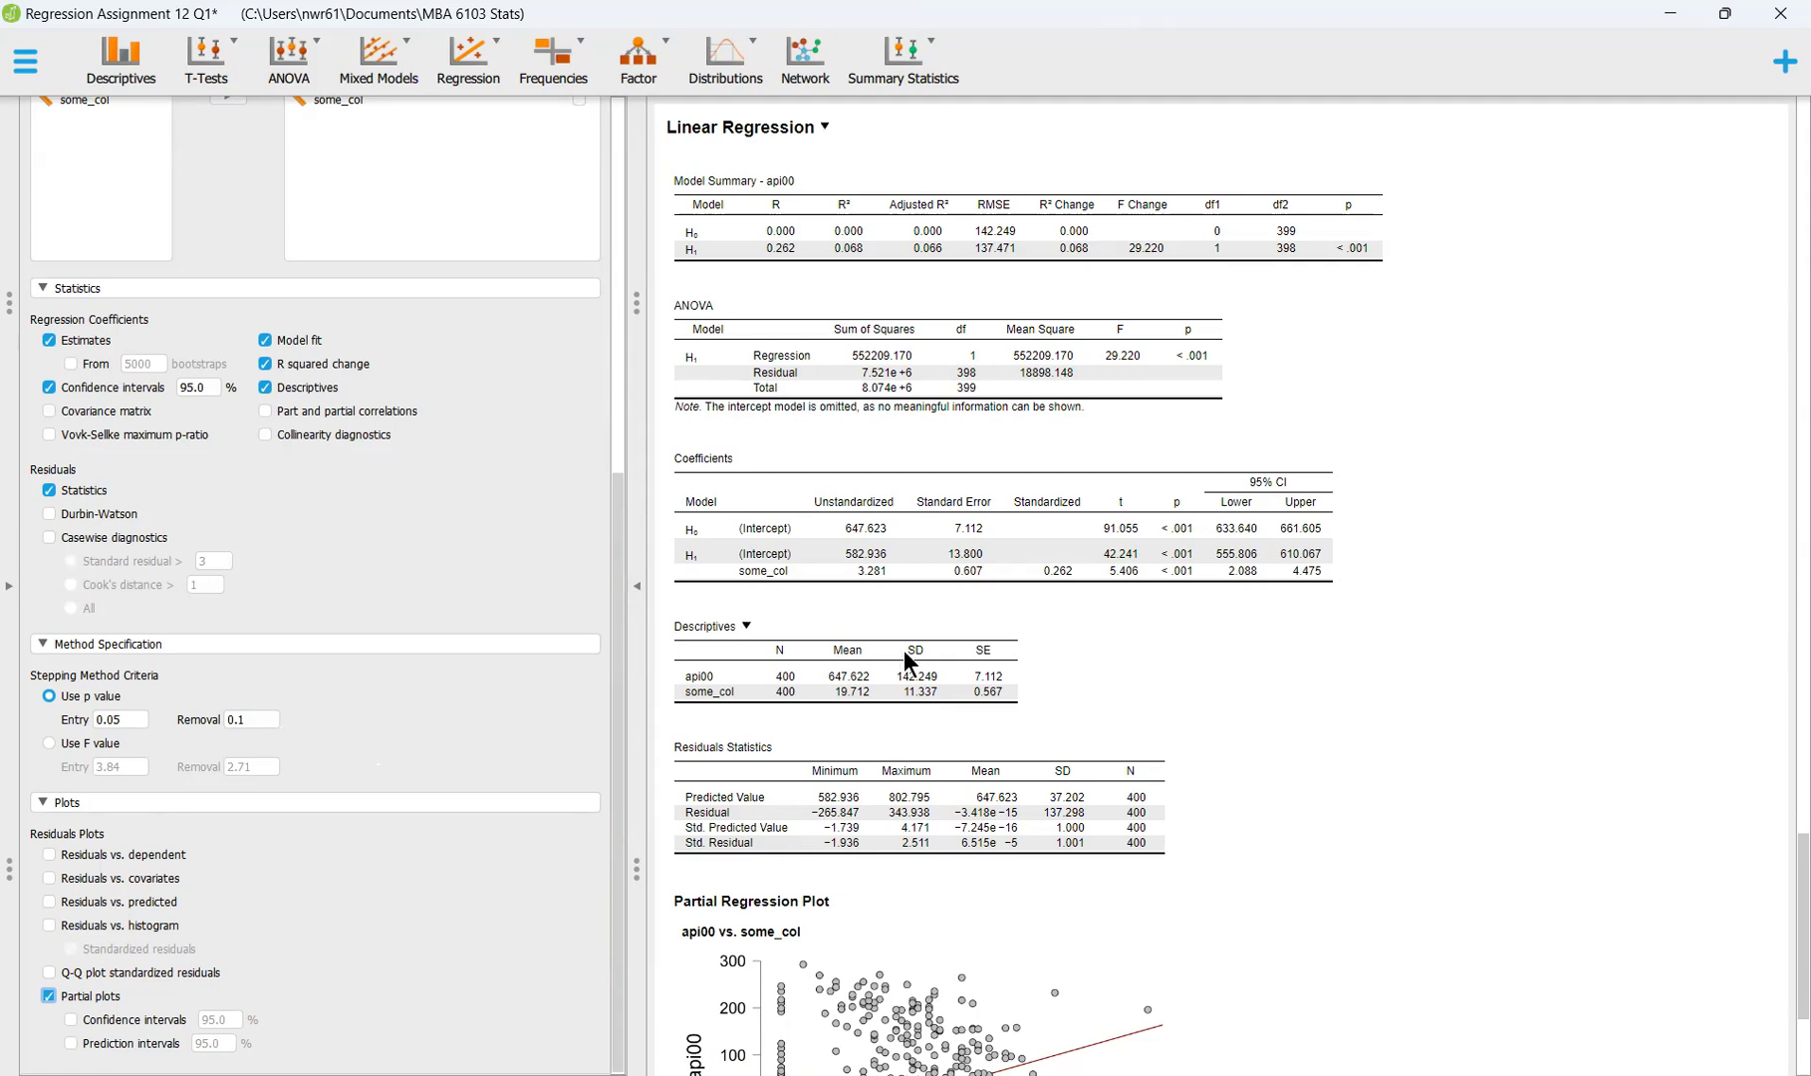
pyautogui.scroll(-3, 905, 649)
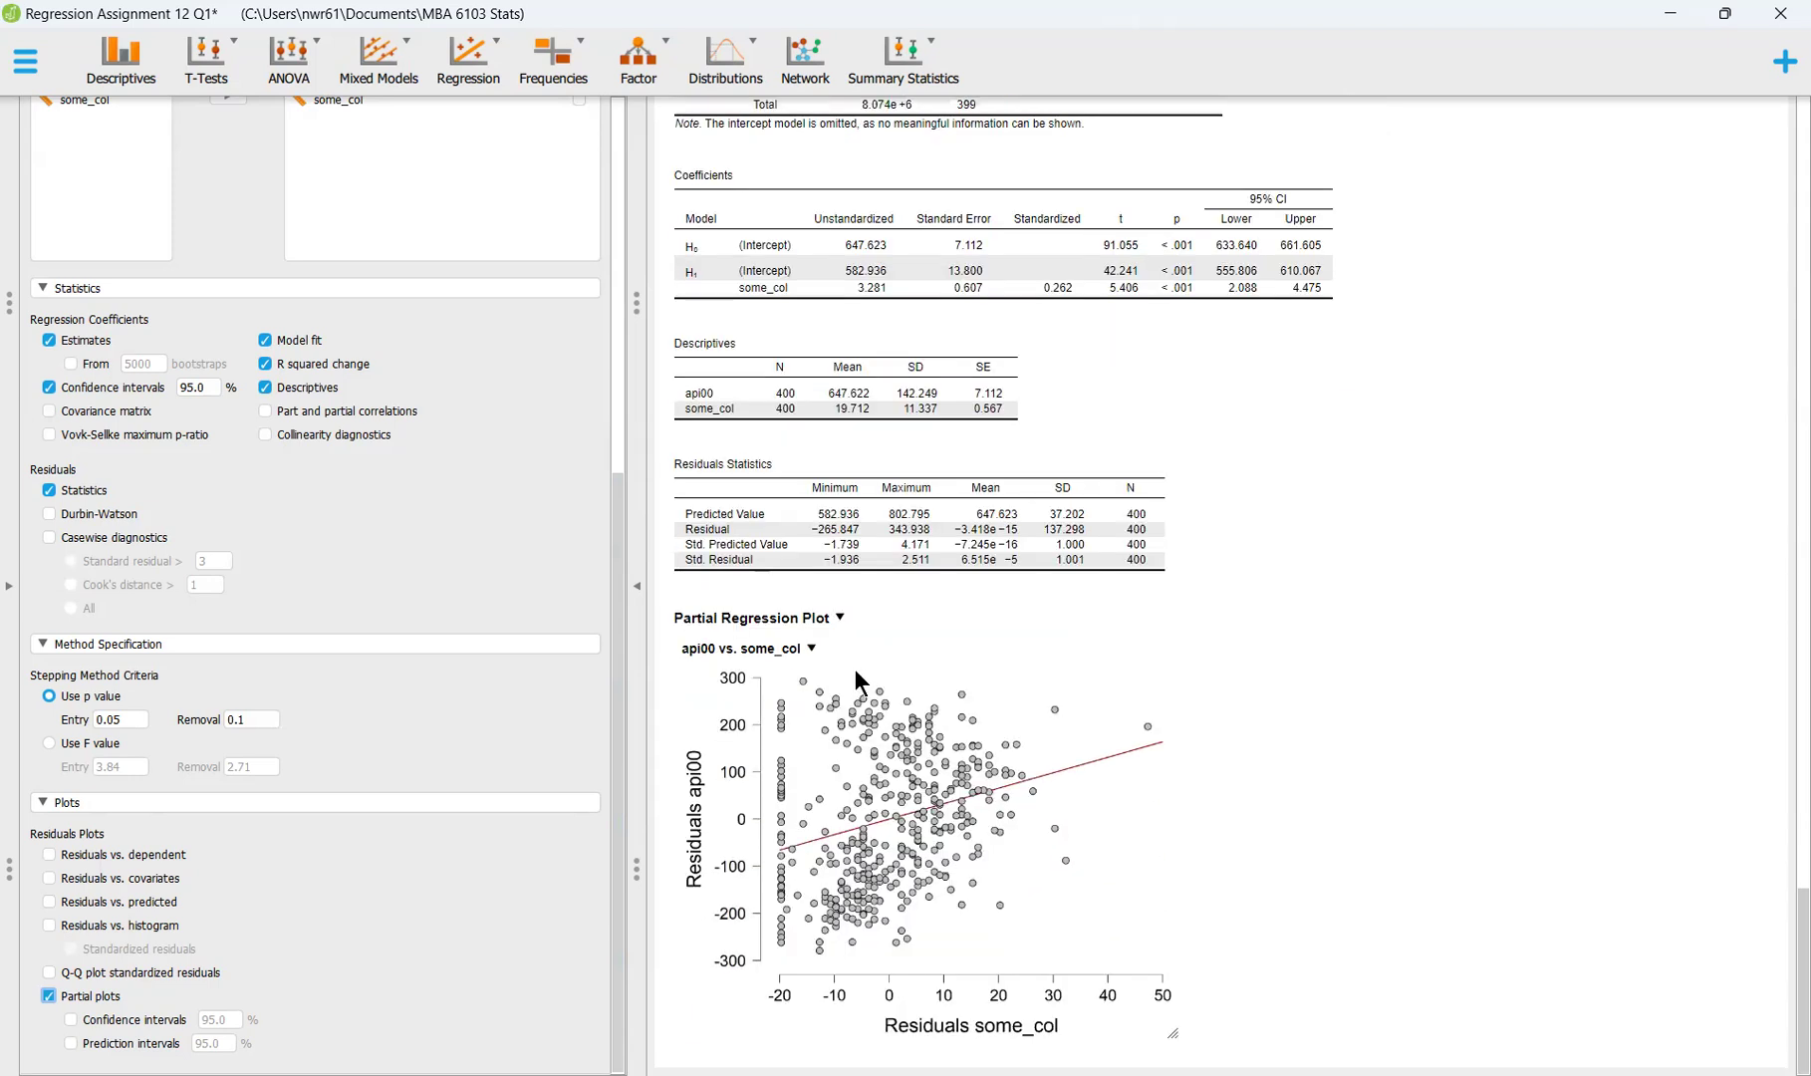
pyautogui.scroll(6, 368, 648)
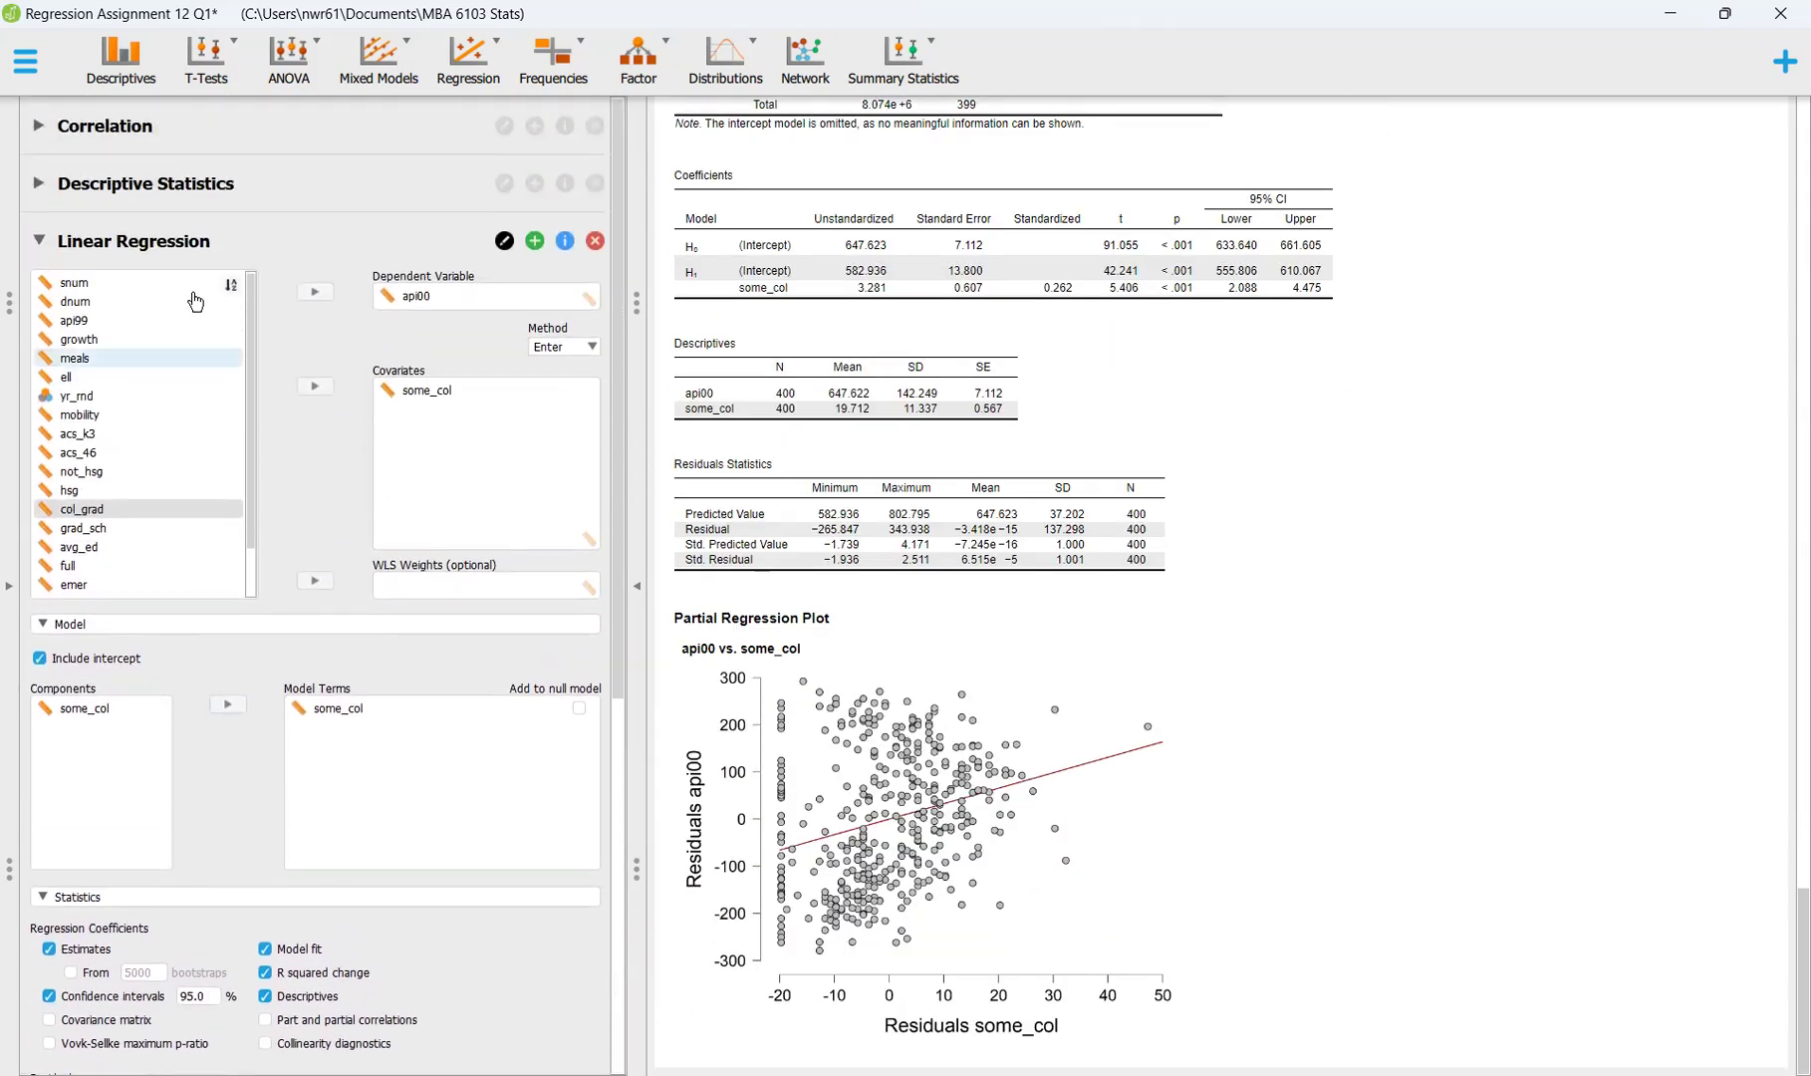
pyautogui.click(100, 127)
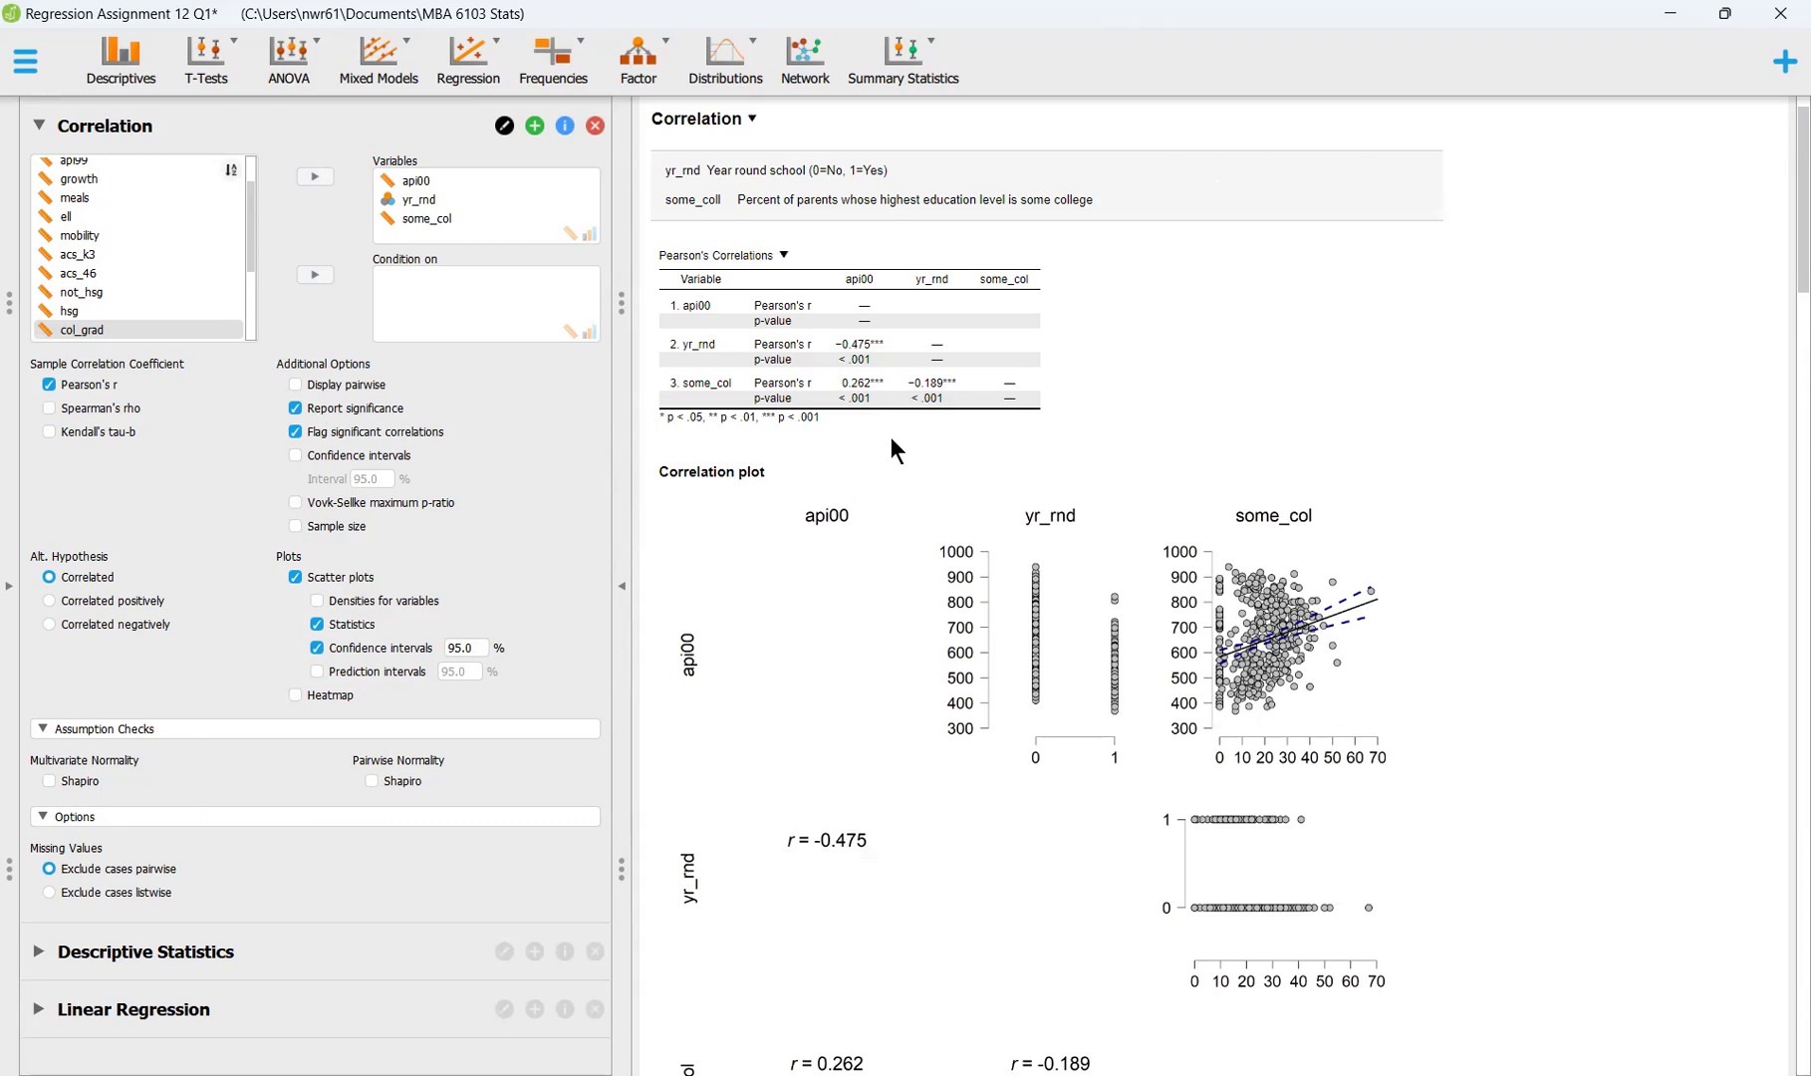
pyautogui.scroll(-3, 858, 445)
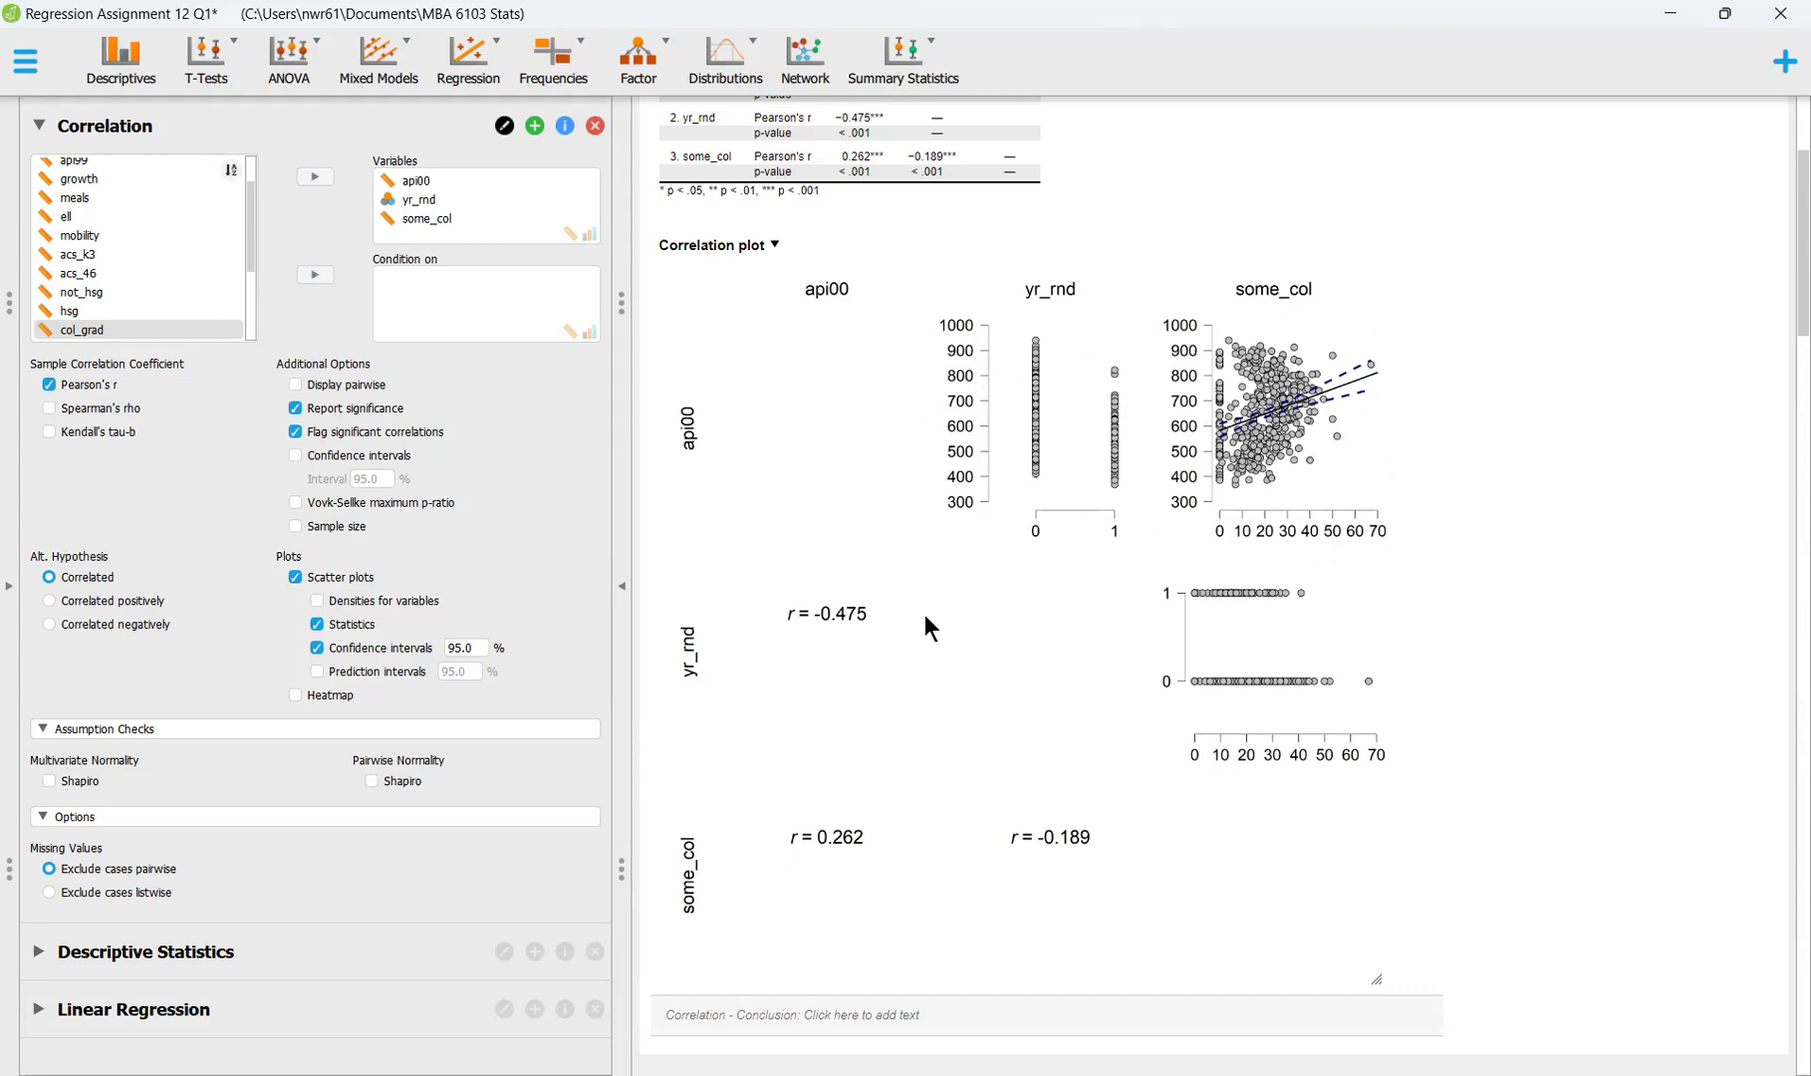
# Copy the numbered outline starting "api00 ON yr_rnd some_col yr_rnd*some_col" from the Descriptive Statistics note to the end of the Correlation note
pyautogui.scroll(-5, 963, 637)
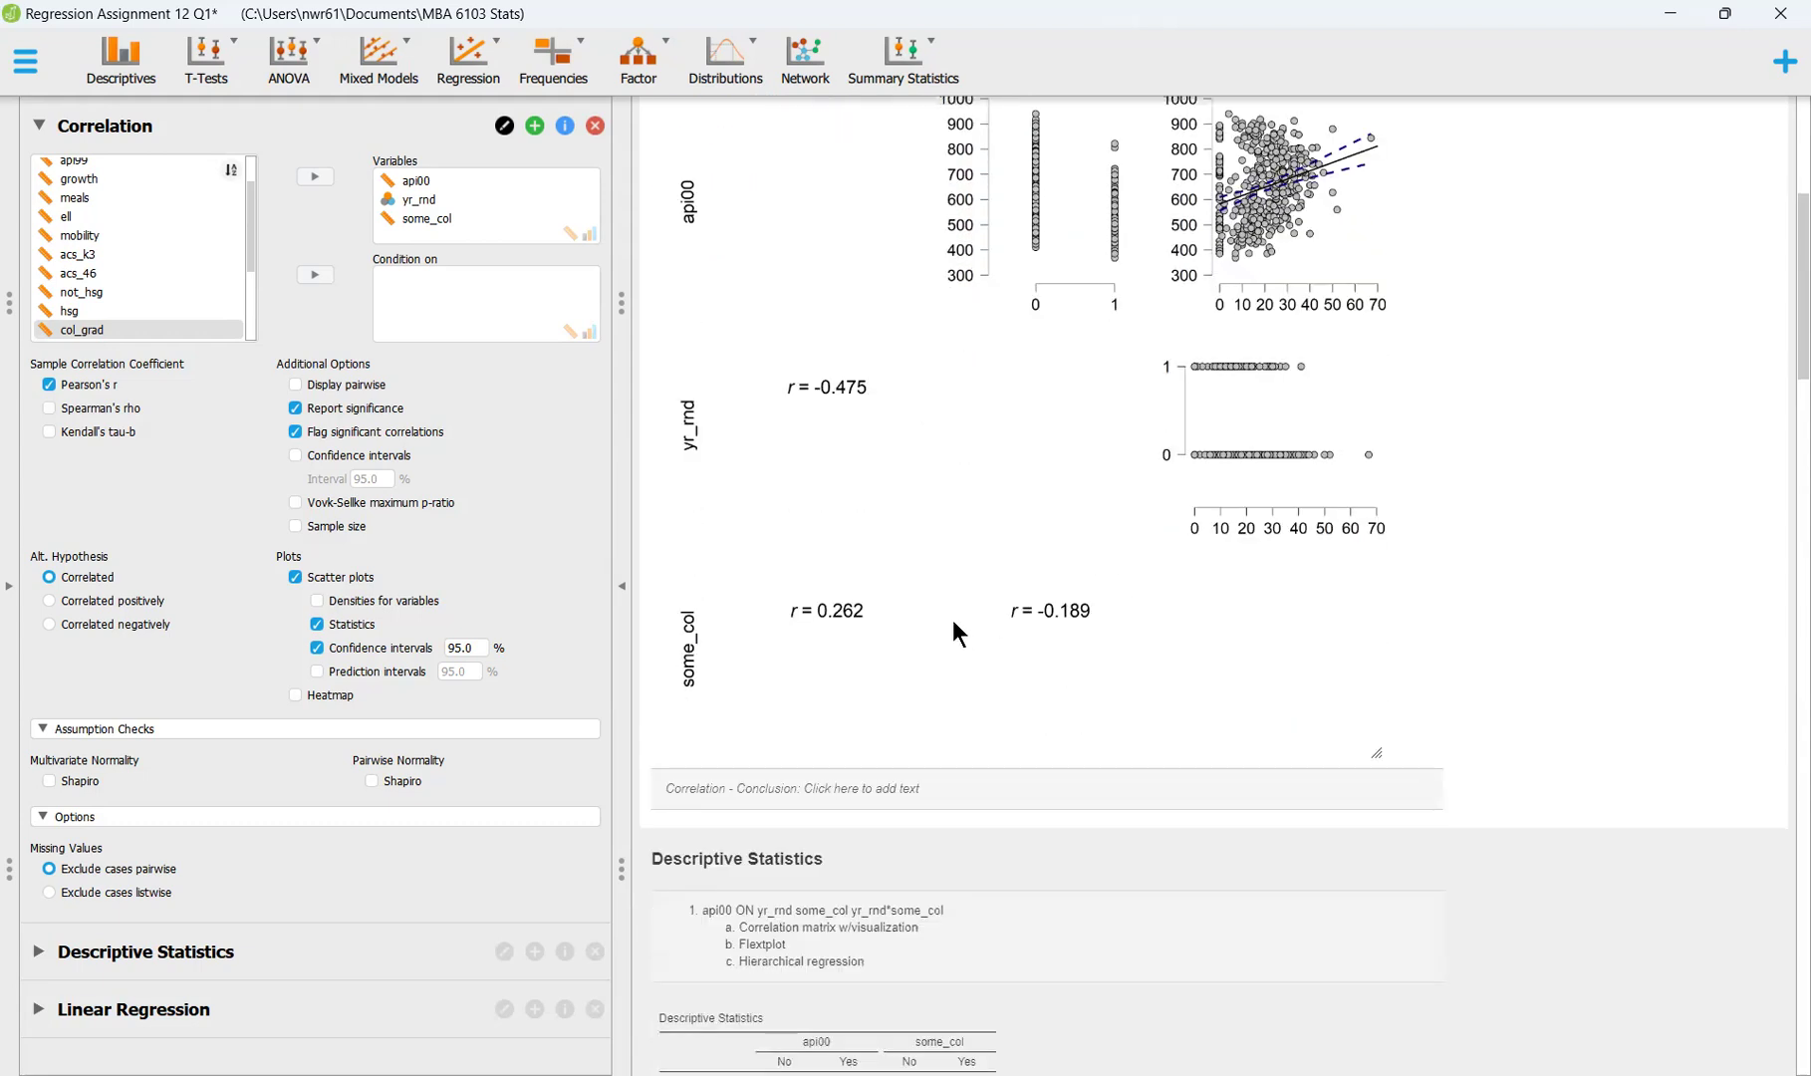
pyautogui.scroll(-4, 943, 616)
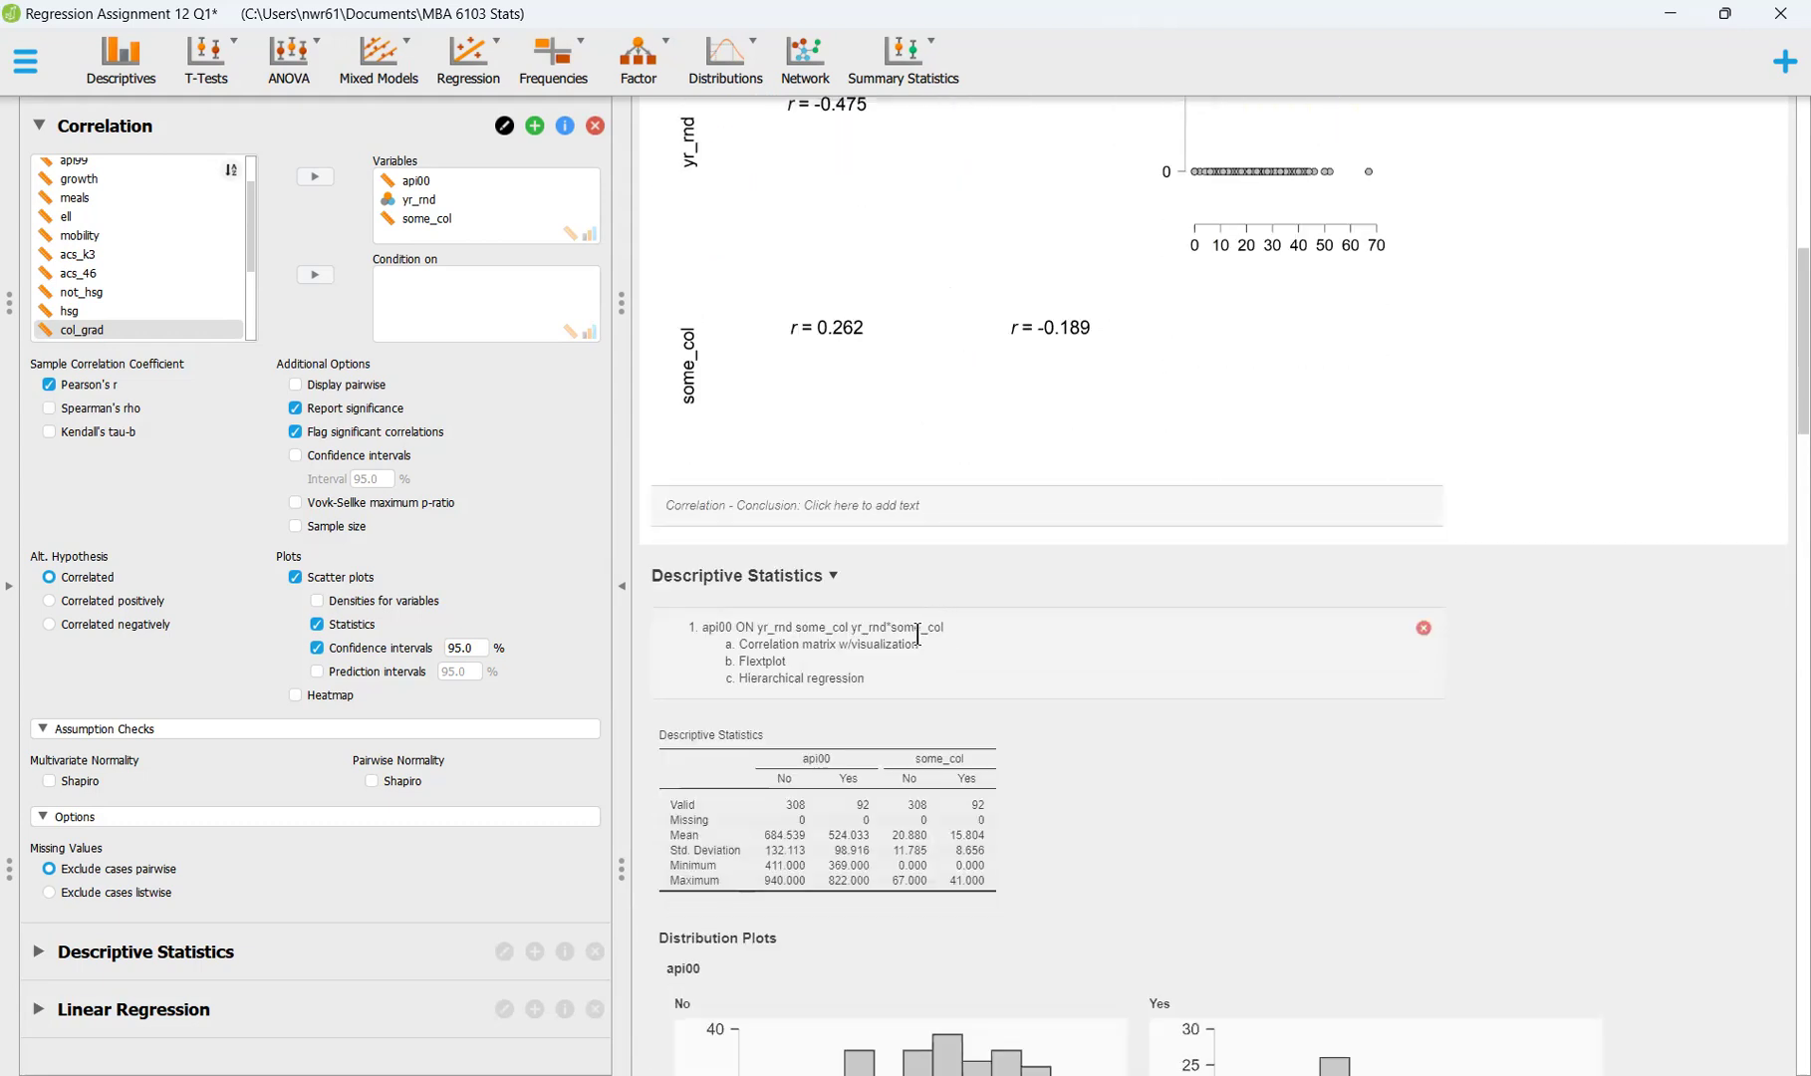
pyautogui.moveTo(878, 682); pyautogui.dragTo(678, 661)
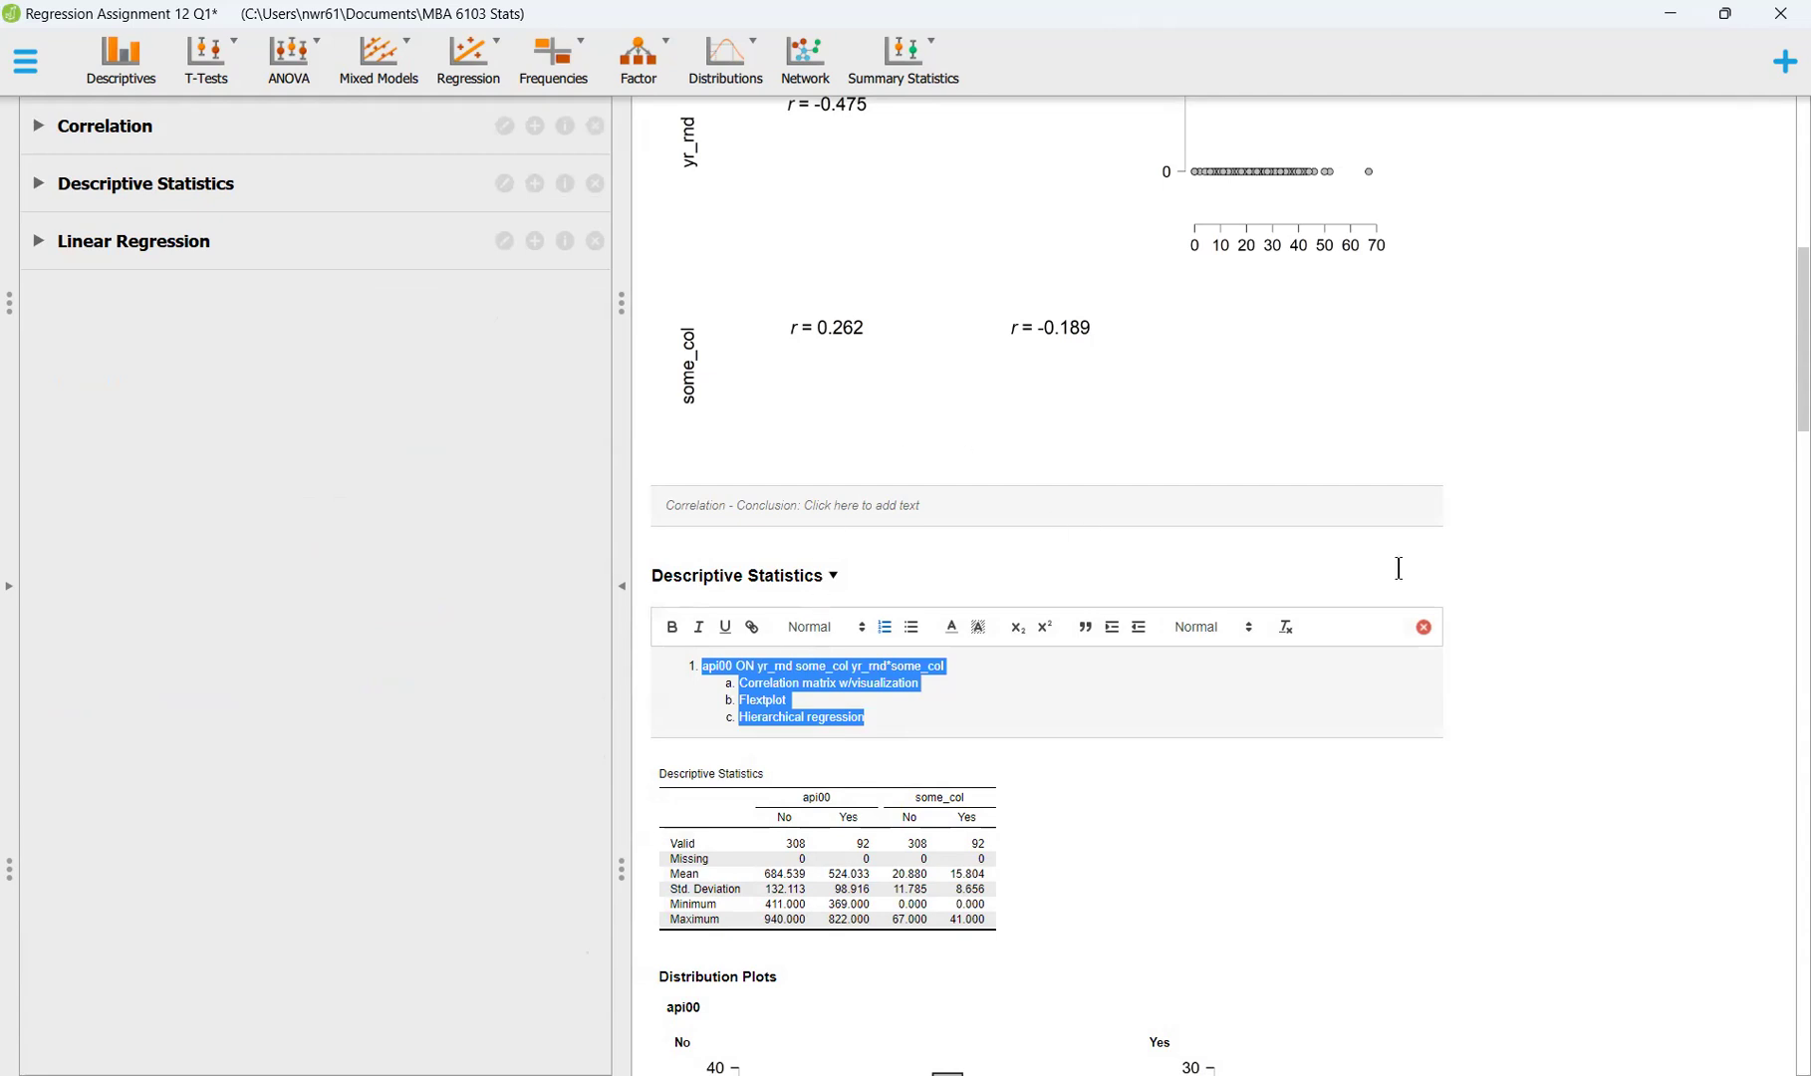
pyautogui.moveTo(1804, 399); pyautogui.dragTo(1804, 244)
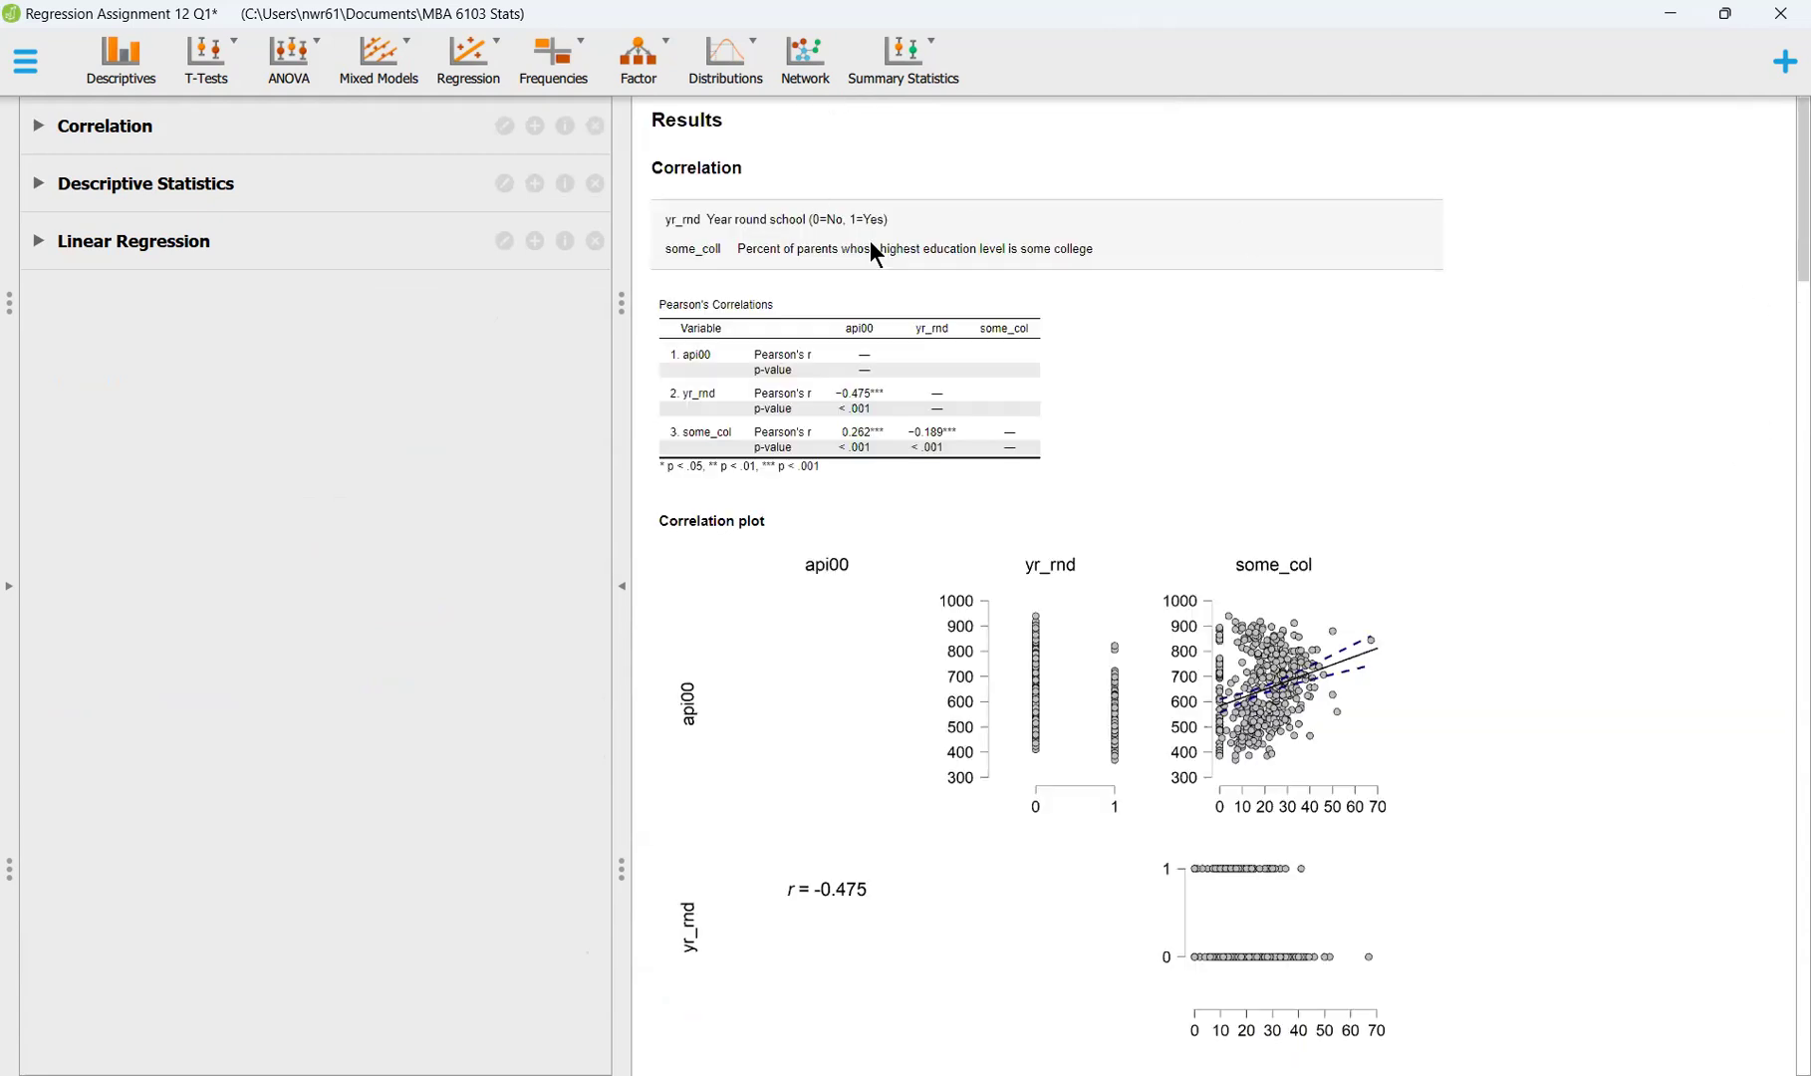
pyautogui.click(1083, 249)
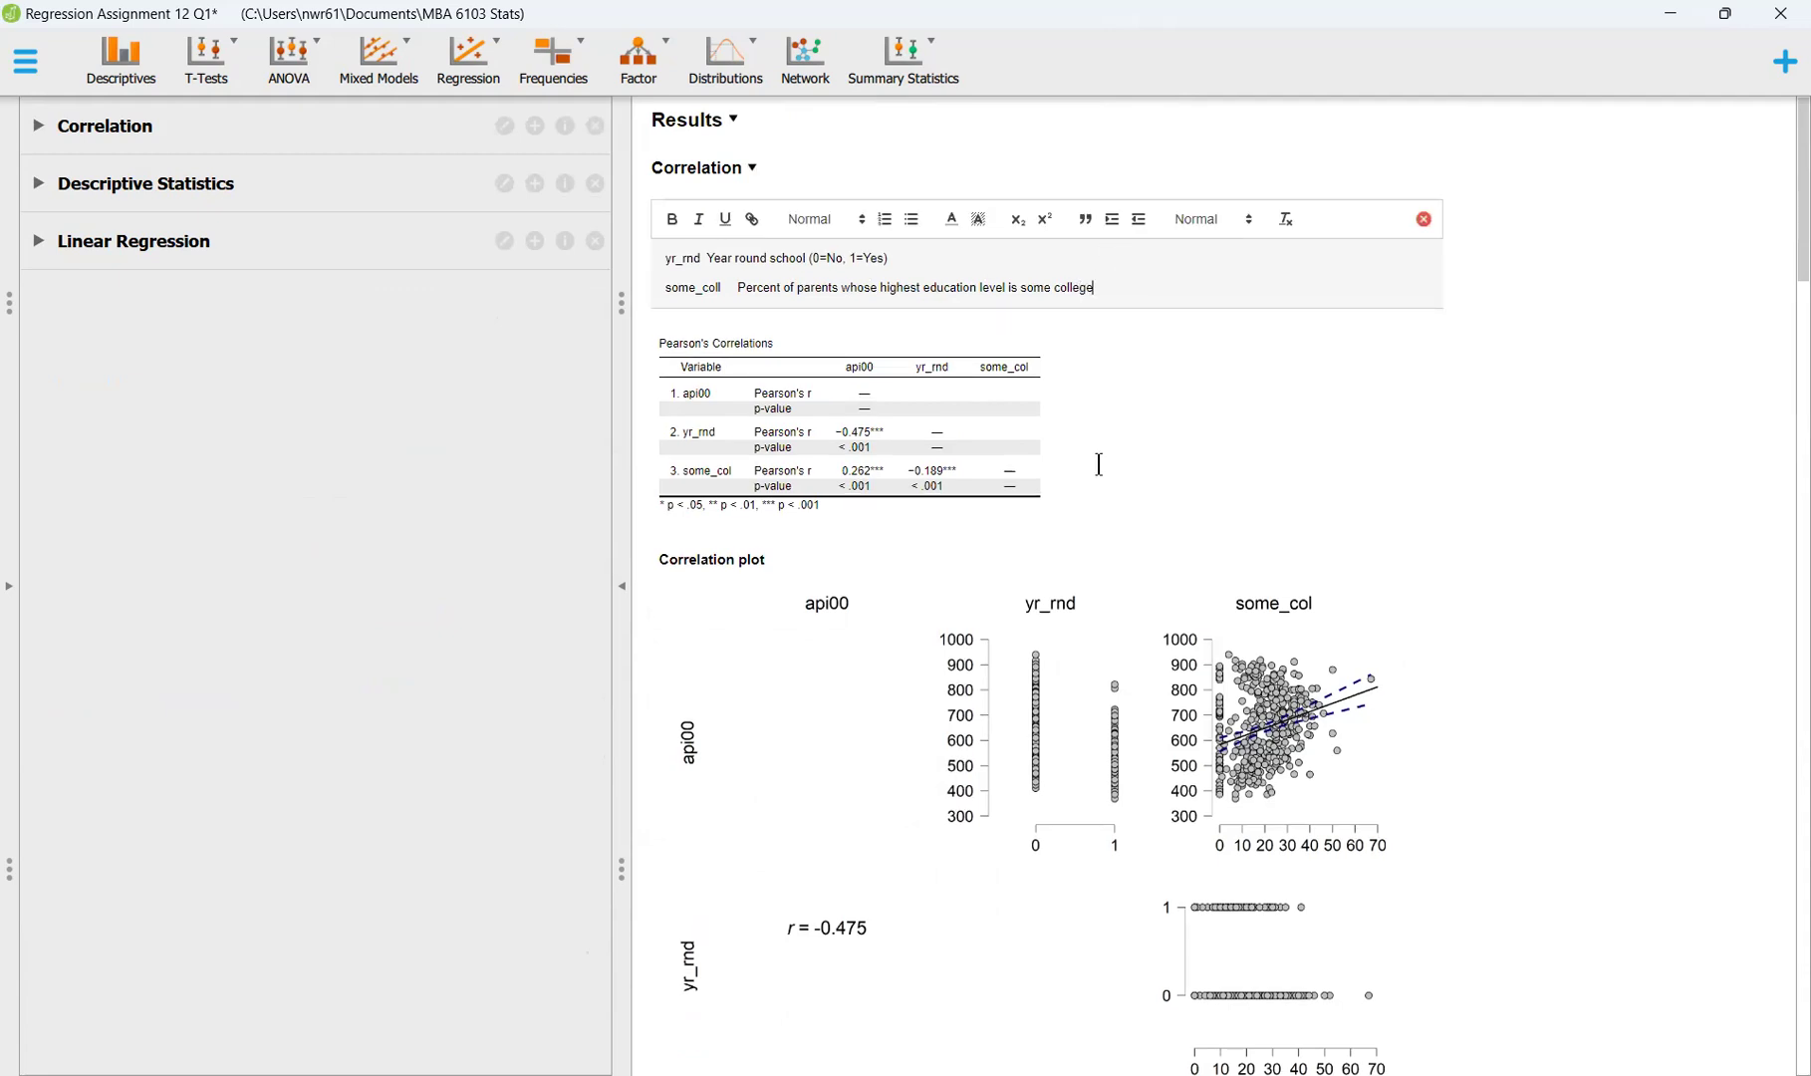
pyautogui.press('Return')
pyautogui.press('Return')
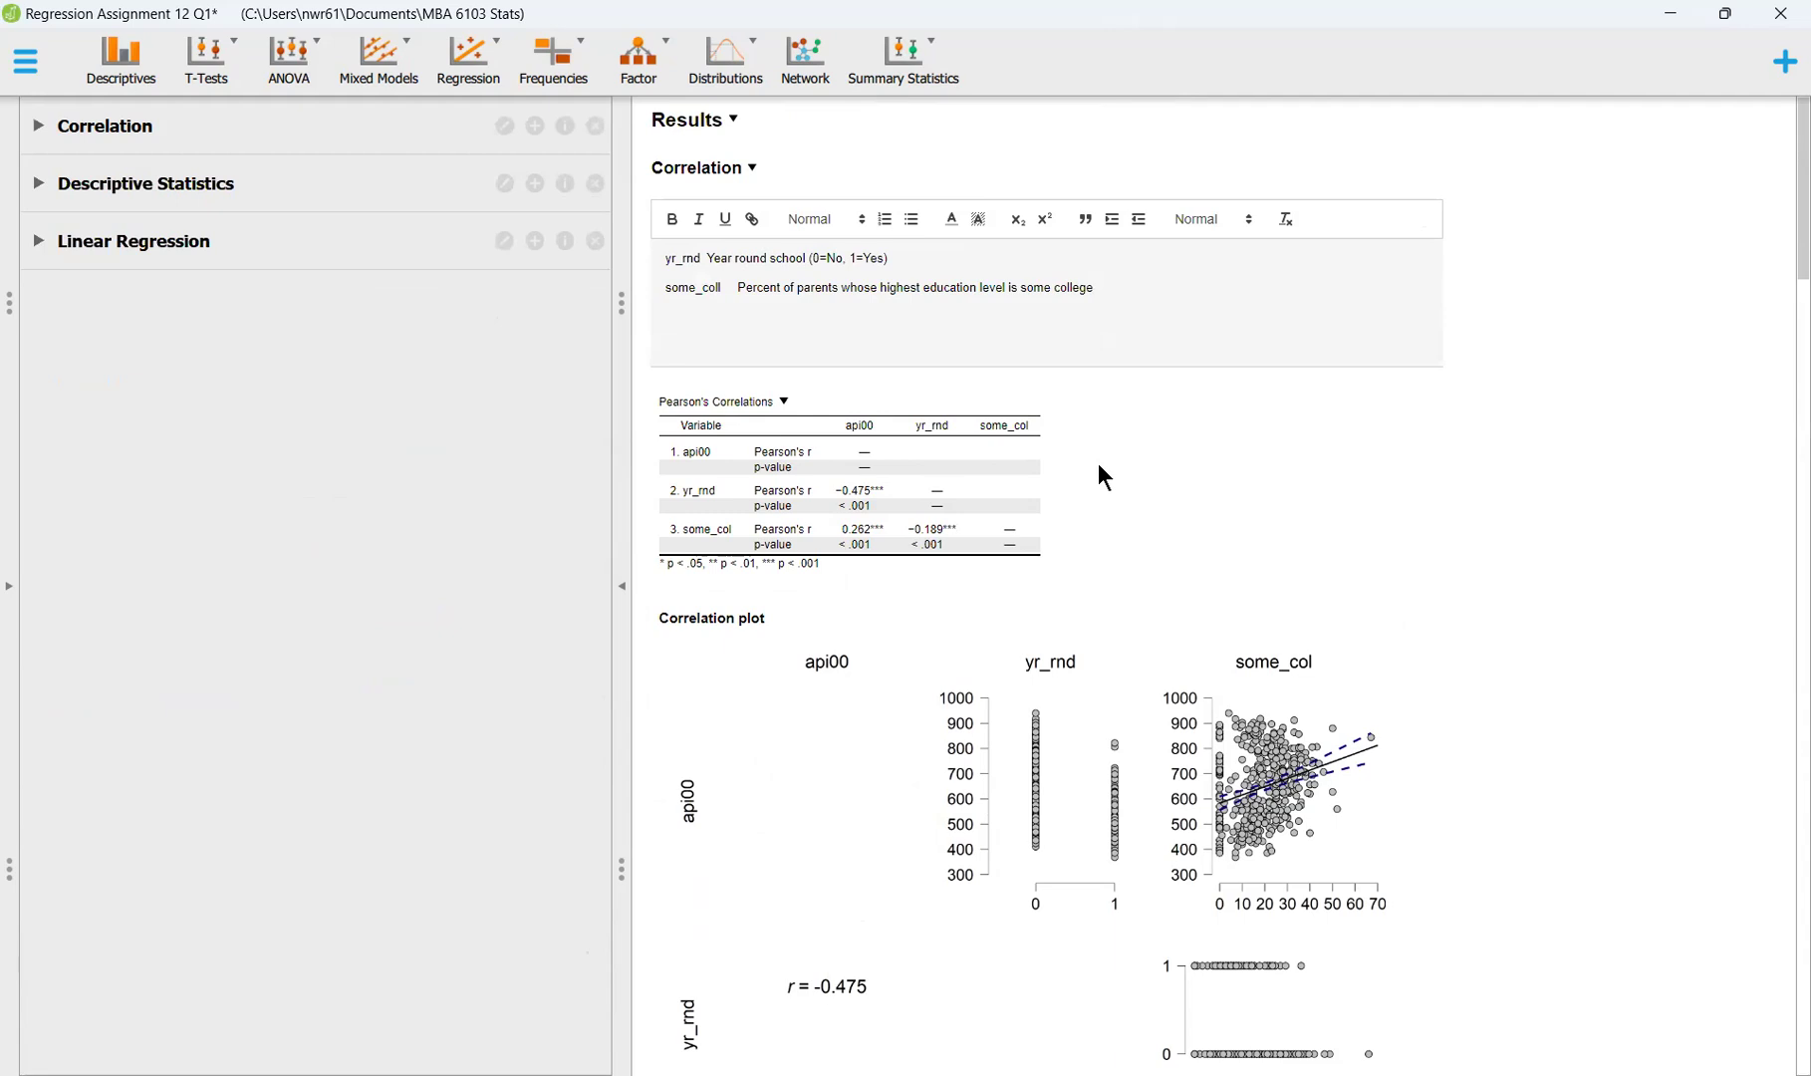
pyautogui.write('1. api00 ON yr_rnd some_col yr_rnd*some_col a. Correlation matrix w/visualization b. Flextplot c. Hierarchical regression')
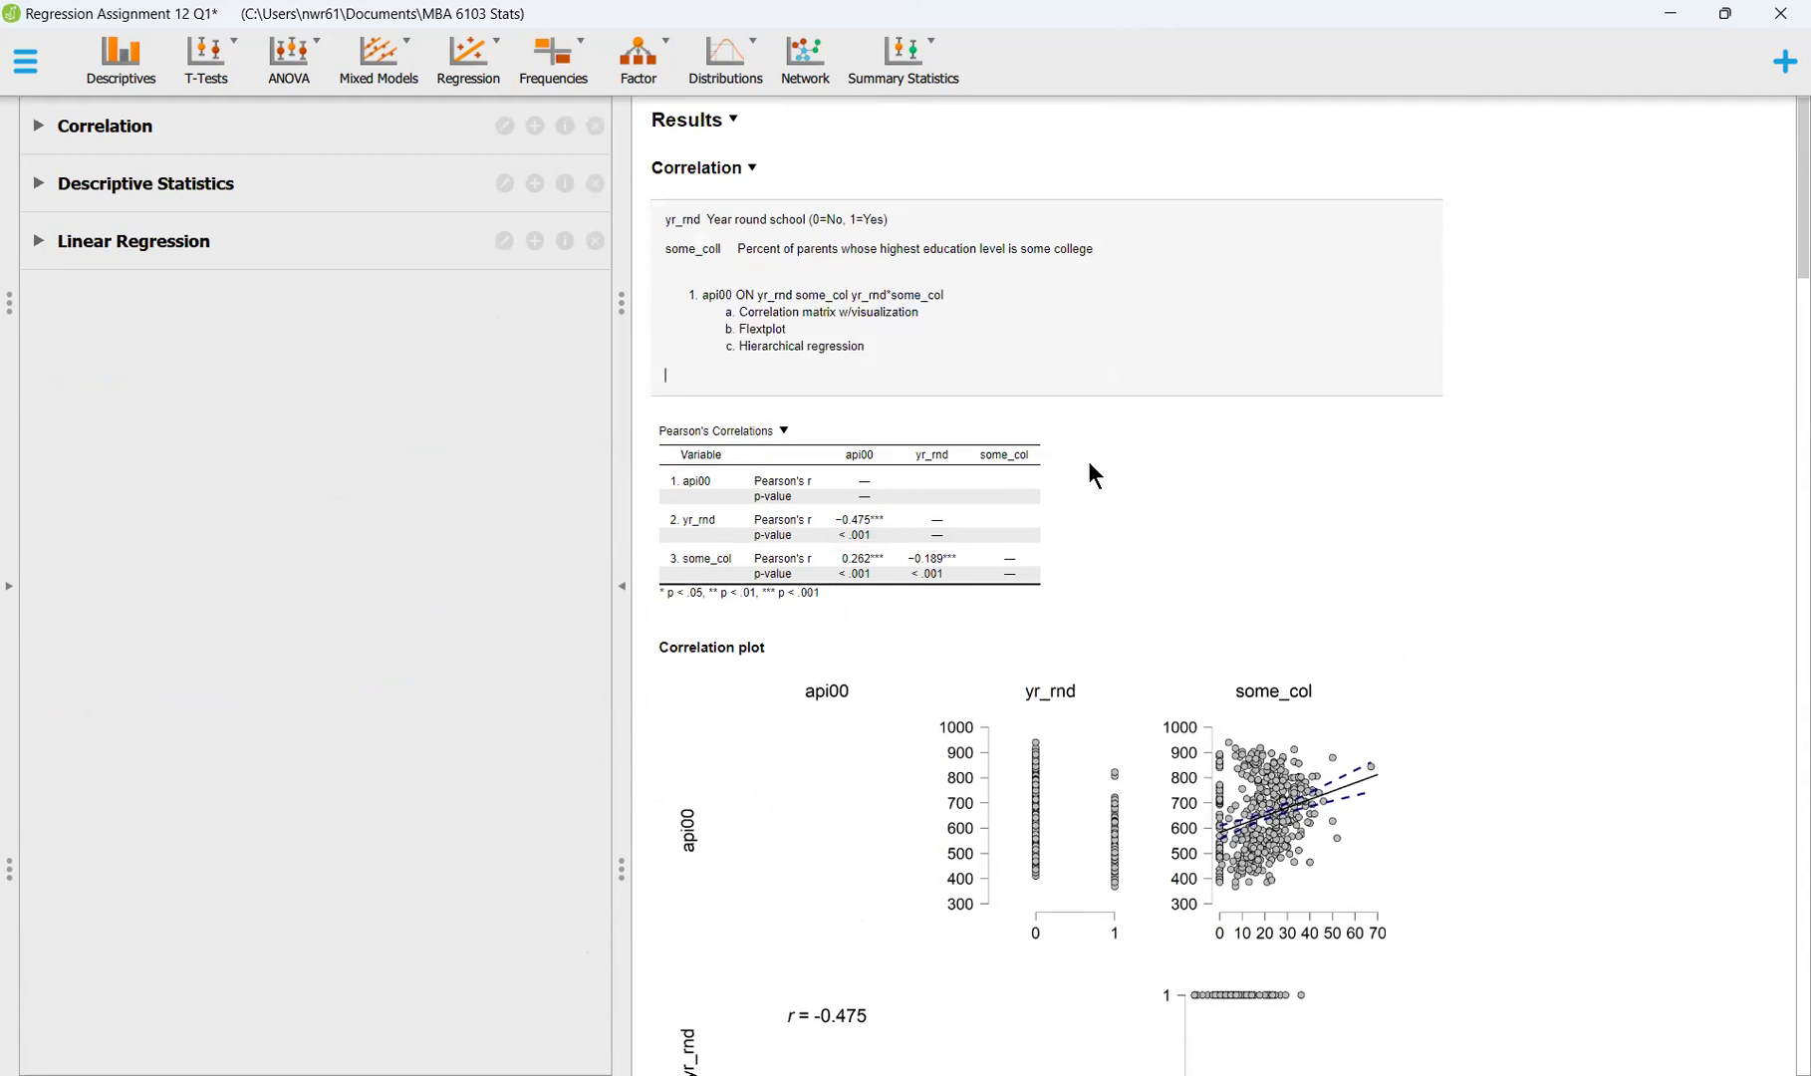
# Reopen the Descriptive Statistics settings and add an empty note under the Descriptive Statistics table
pyautogui.scroll(-5, 1016, 588)
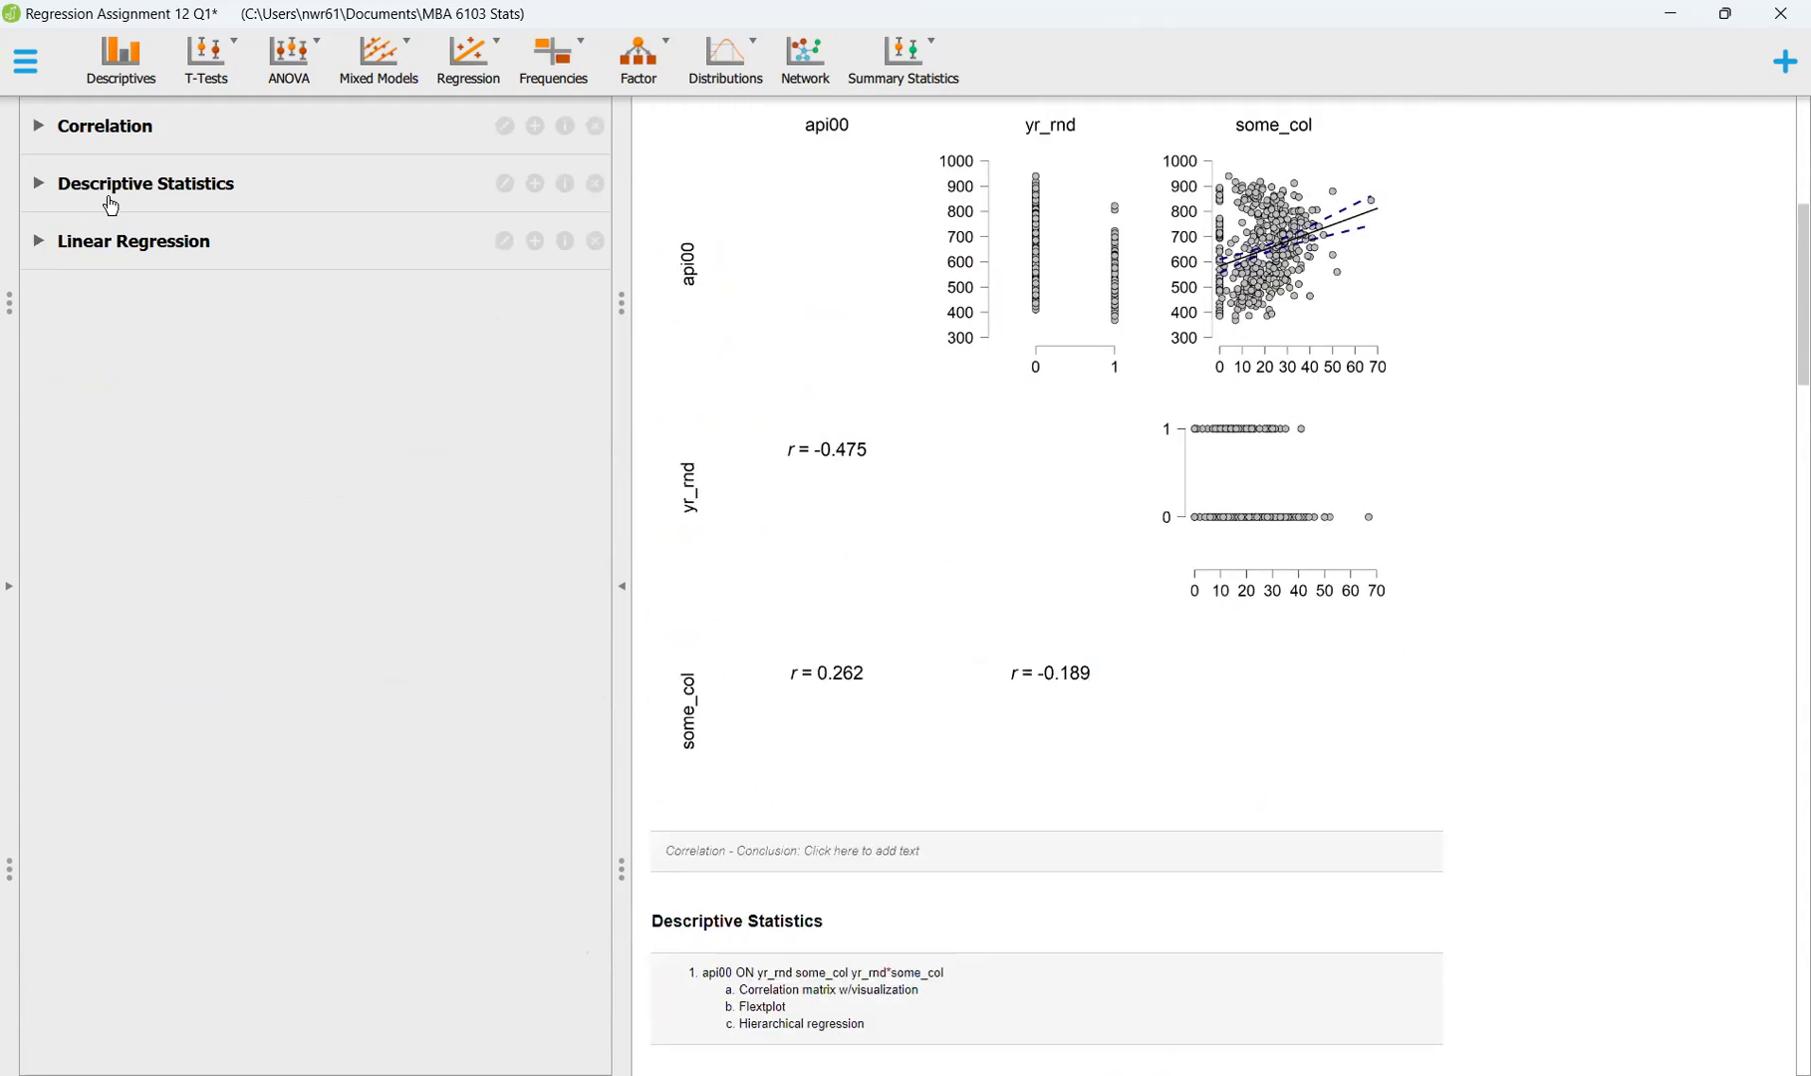
pyautogui.click(111, 205)
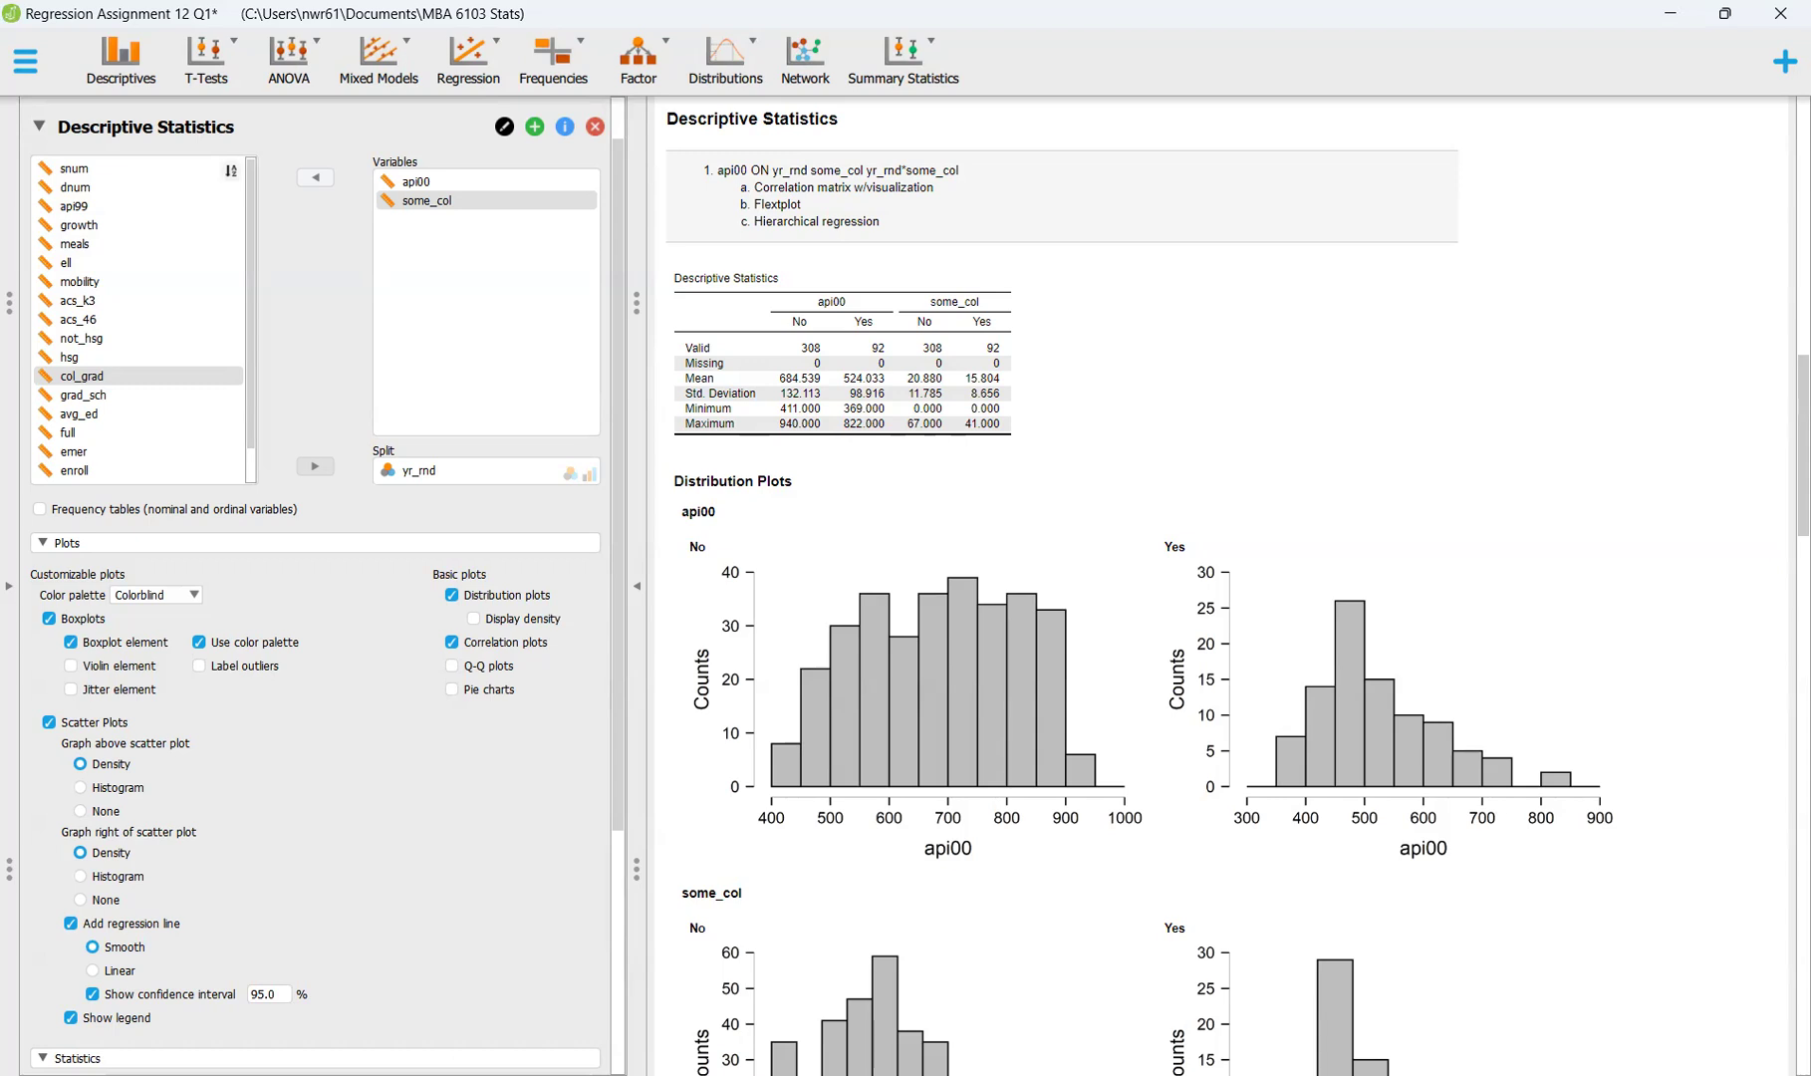
pyautogui.moveTo(1283, 971); pyautogui.dragTo(1147, 939)
pyautogui.click(789, 278)
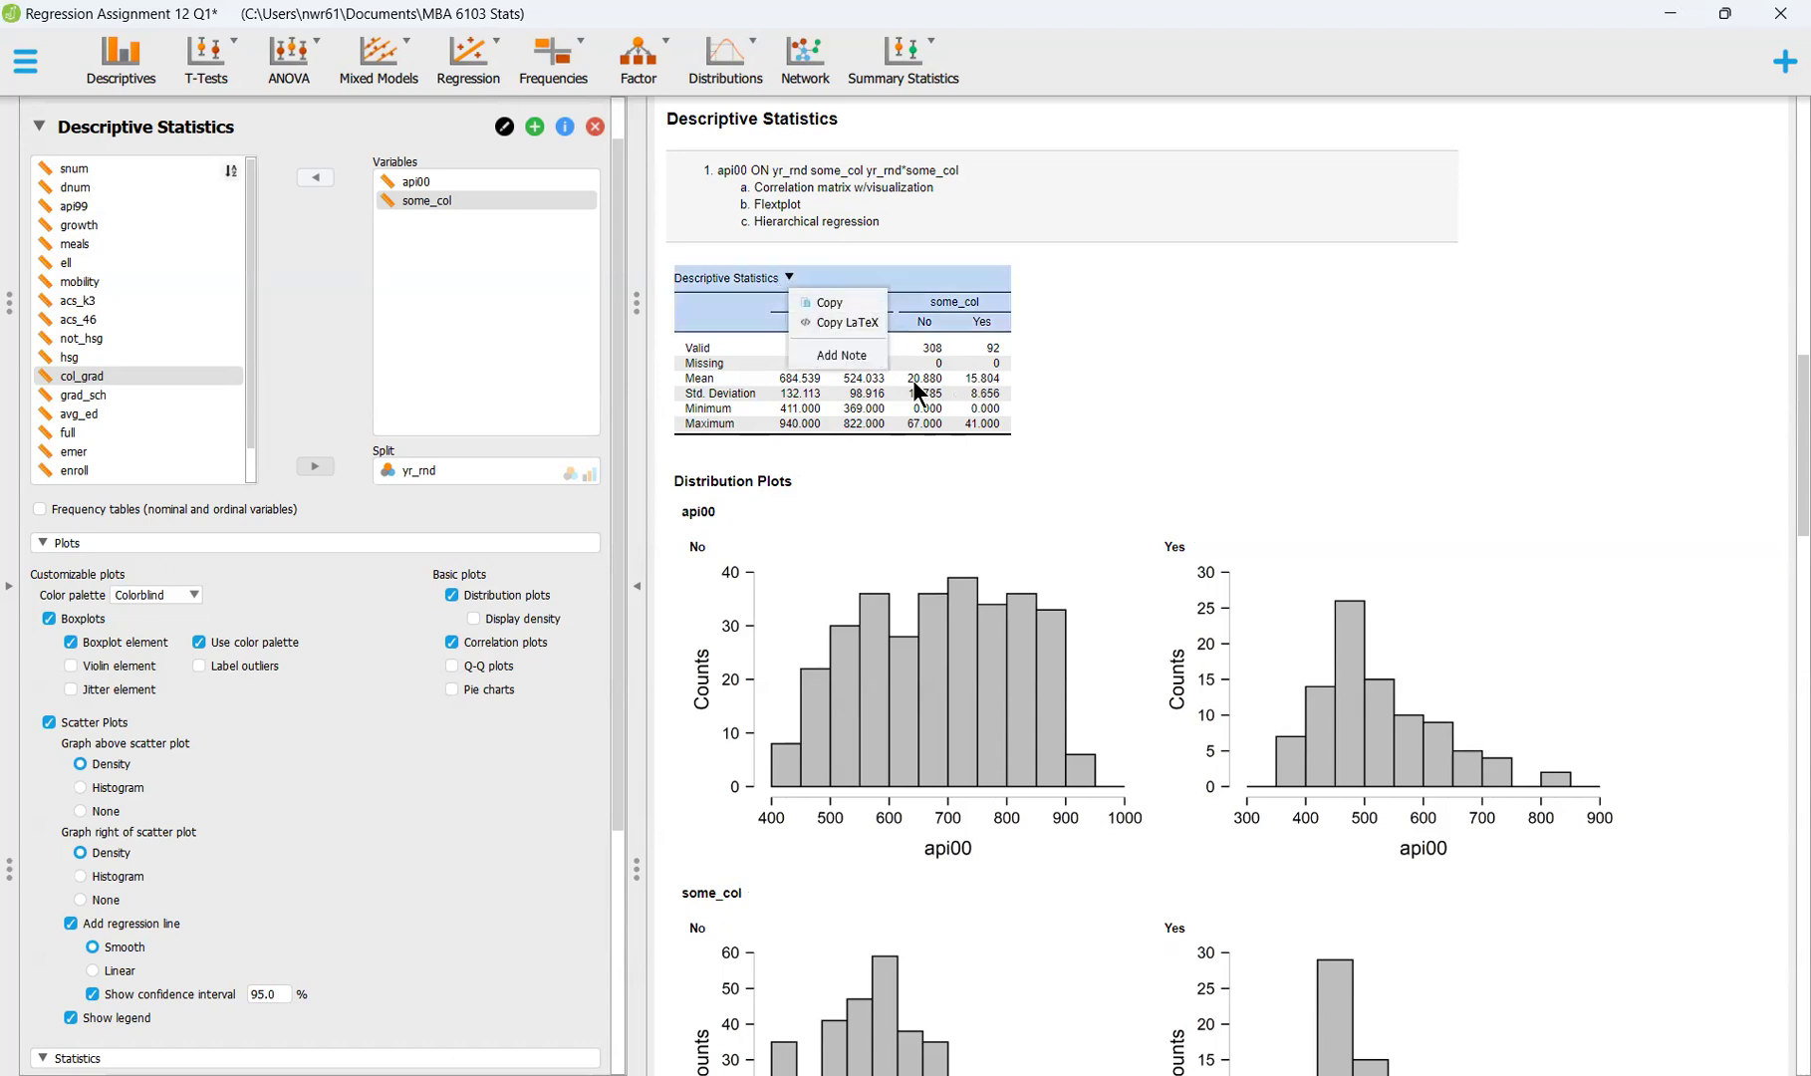
pyautogui.click(863, 355)
pyautogui.scroll(5, 844, 515)
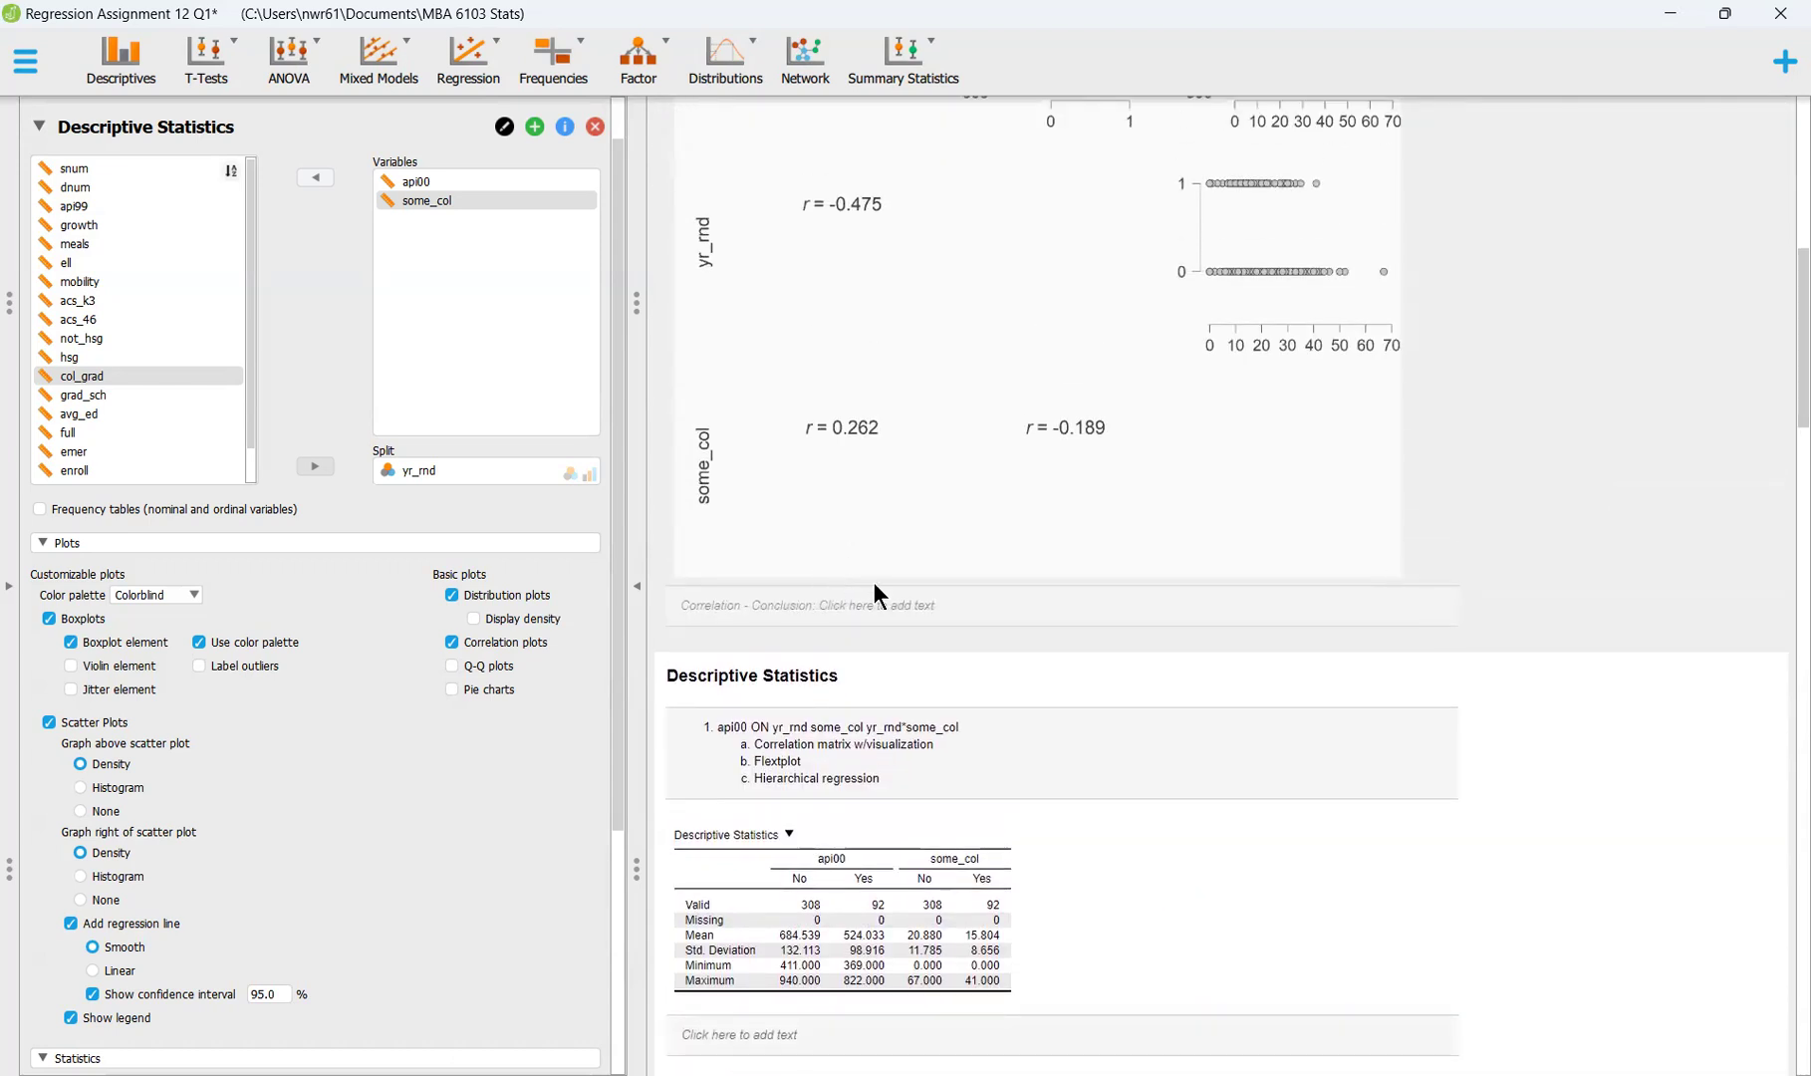
pyautogui.scroll(-3, 873, 646)
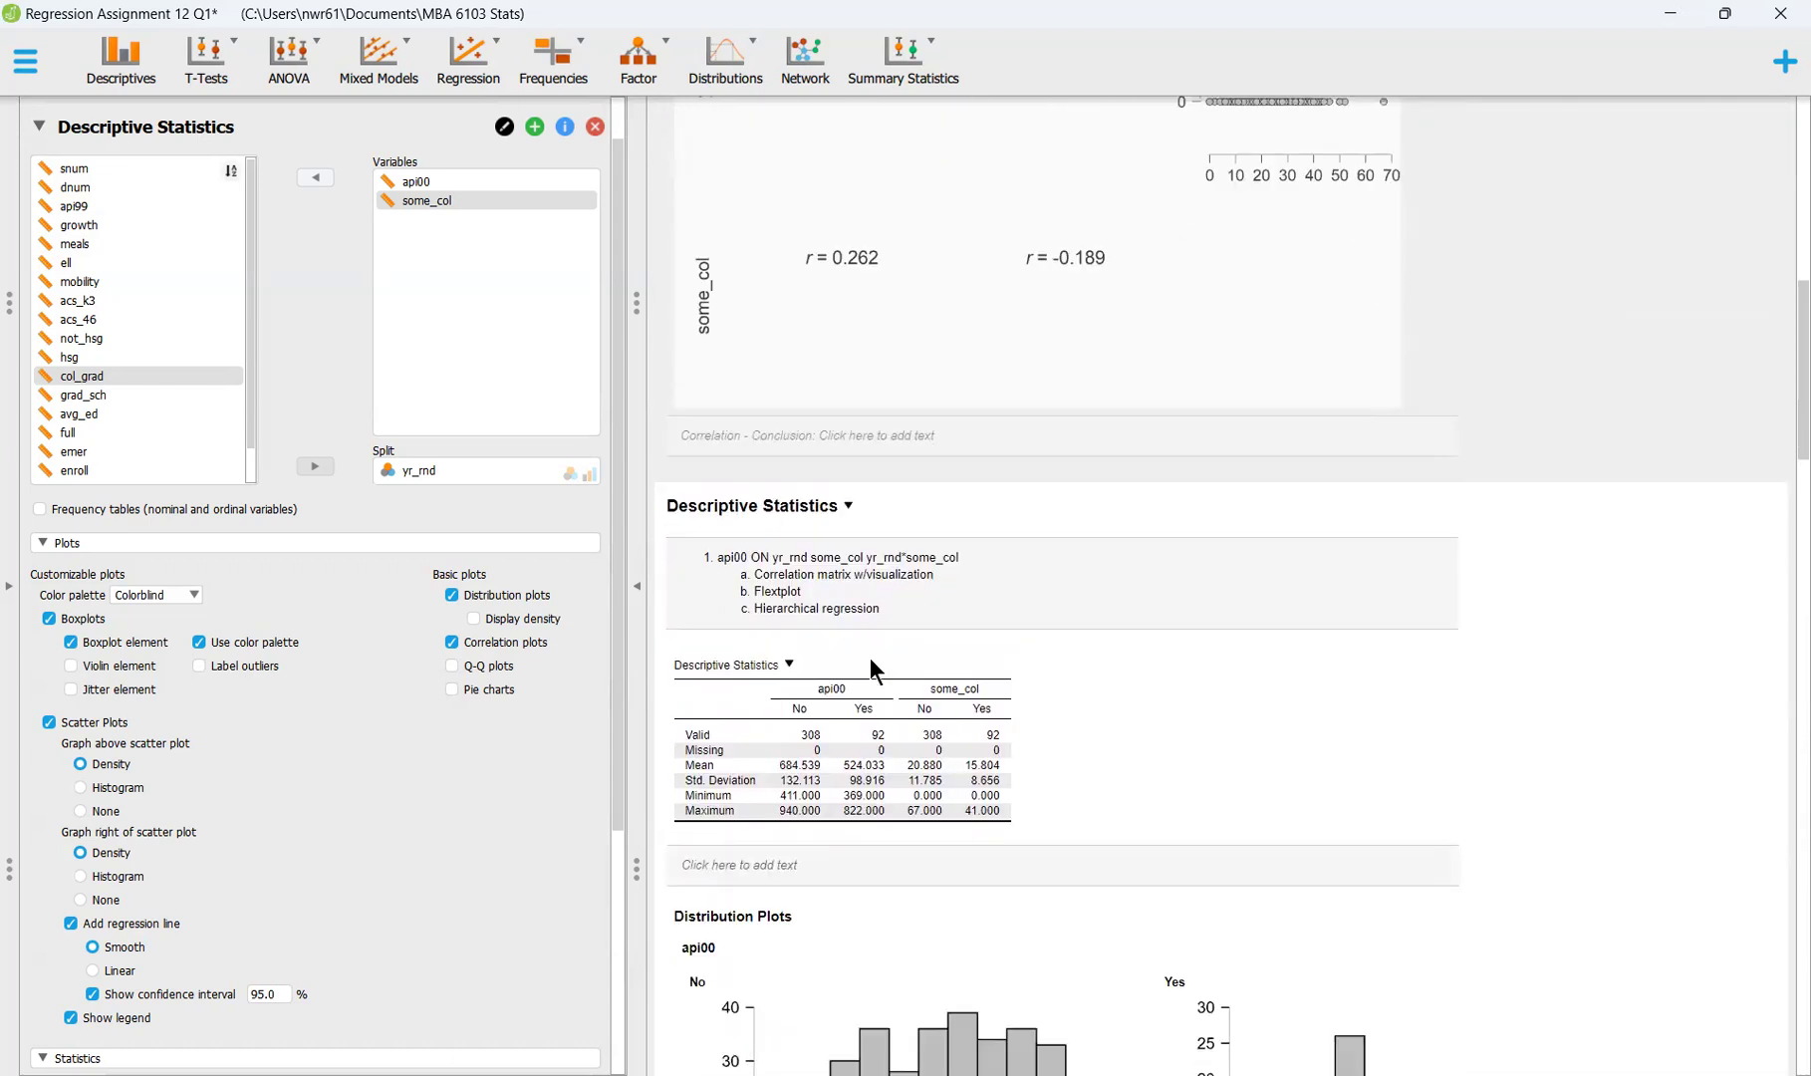
# Write "api00(No)=>684.54-132.11=552.43" as the first line of the note under the Descriptive Statistics table
pyautogui.click(797, 865)
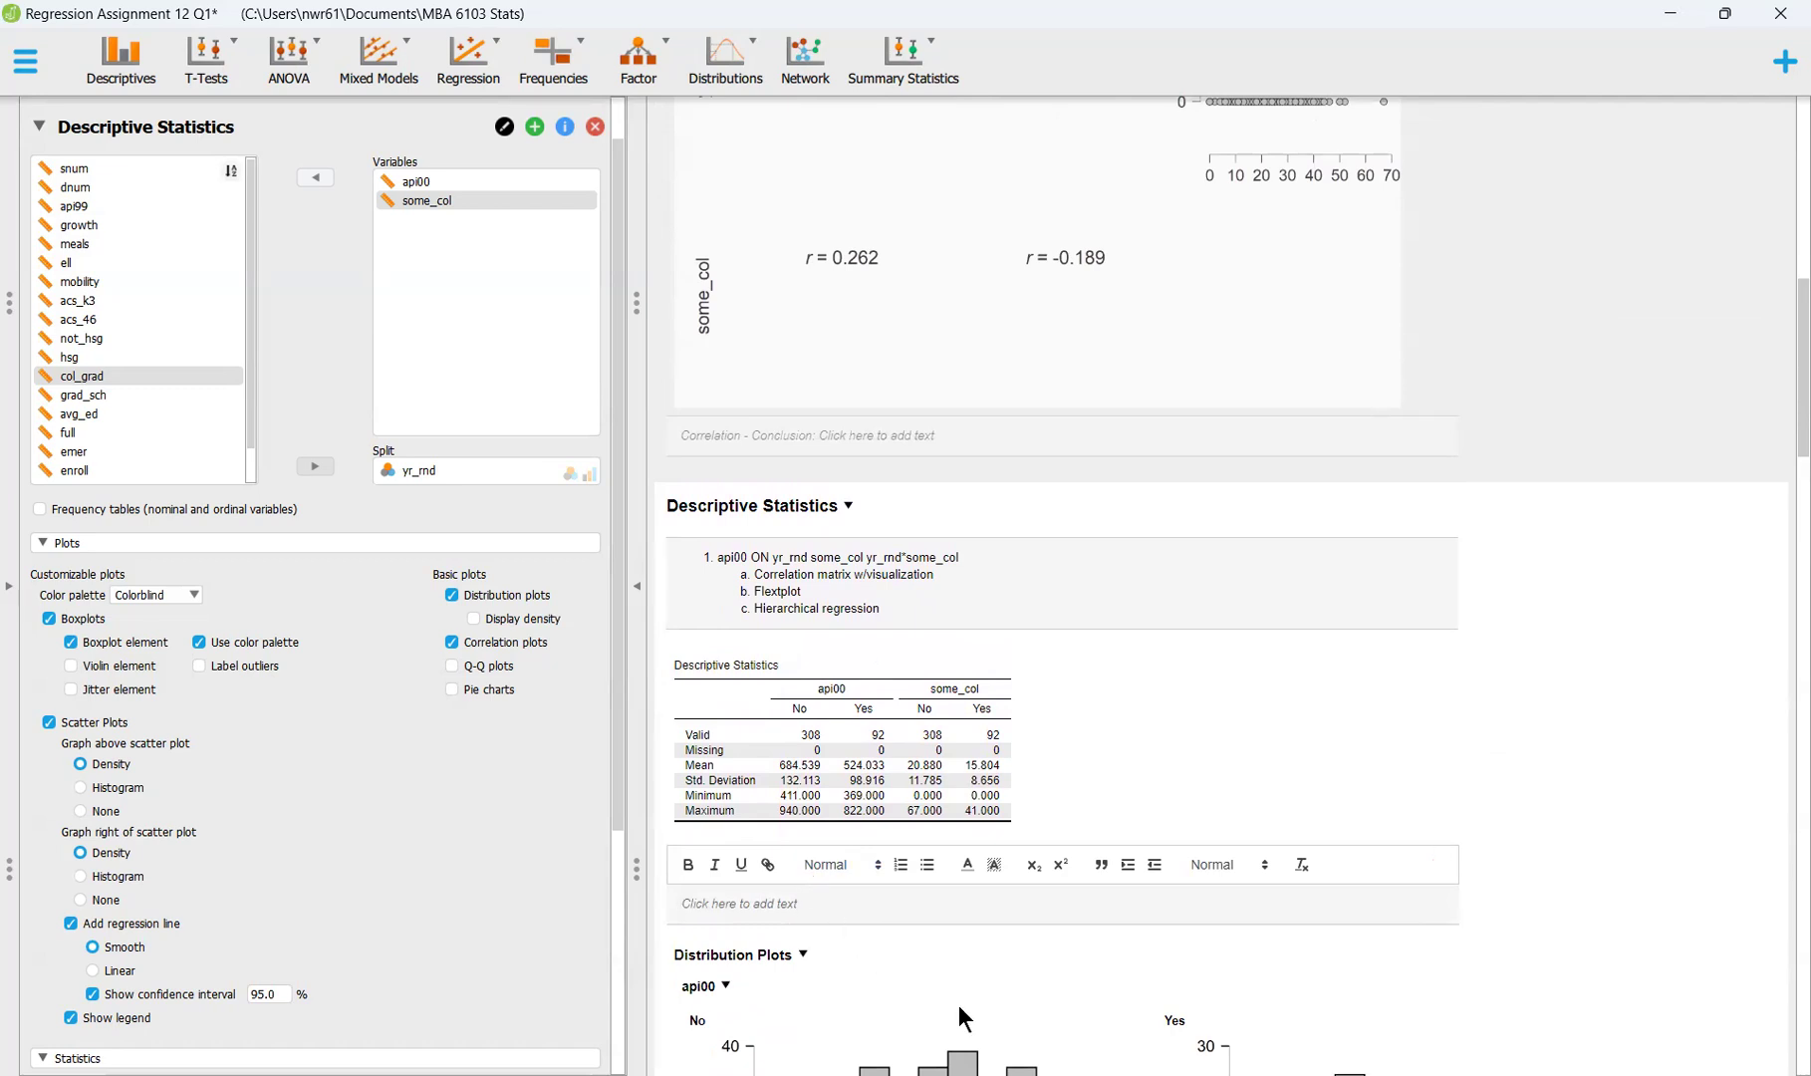
pyautogui.write('684.54-')
pyautogui.press('BackSpace')
pyautogui.write('api00=>')
pyautogui.write('(NO')
pyautogui.press('BackSpace')
pyautogui.write('o')
pyautogui.write('132.11=')
pyautogui.write('552.43')
pyautogui.press('Return')
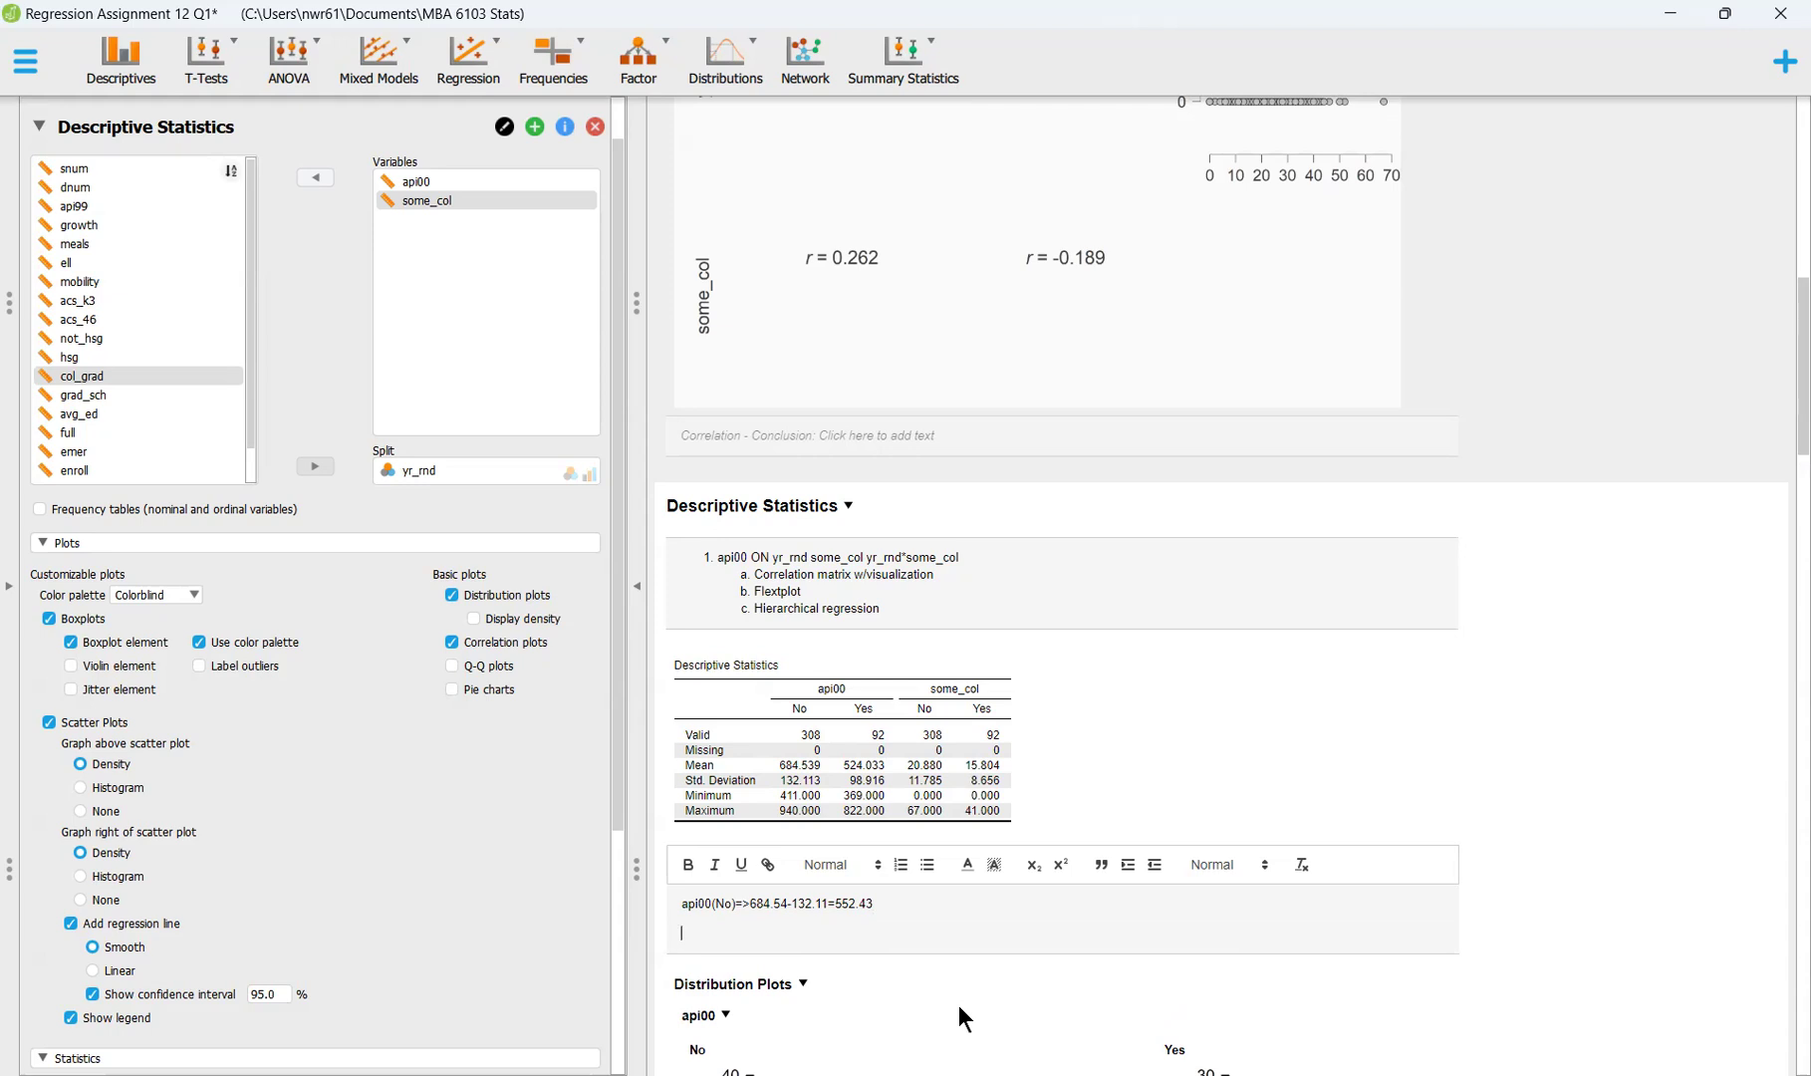
# Add the label "some_col=>" on the second line of the table note
pyautogui.write('soe')
pyautogui.write('me')
pyautogui.write('_')
pyautogui.write('col')
pyautogui.write('=>')
# Duplicate the "api00(No)=>" label onto a new line between the api00 and some_col lines of the note
pyautogui.hotkey('shift', 'Right')
pyautogui.hotkey('shift', 'Right')
pyautogui.hotkey('shift', 'Right')
pyautogui.hotkey('shift', 'Right')
pyautogui.hotkey('shift', 'Right')
pyautogui.hotkey('shift', 'Right')
pyautogui.hotkey('shift', 'Right')
pyautogui.hotkey('shift', 'Right')
pyautogui.hotkey('shift', 'Right')
pyautogui.hotkey('shift', 'Right')
pyautogui.hotkey('shift', 'Right')
pyautogui.hotkey('shift', 'Right')
pyautogui.hotkey('shift', 'Right')
pyautogui.hotkey('shift', 'Right')
pyautogui.hotkey('shift', 'Right')
pyautogui.hotkey('shift', 'Right')
pyautogui.hotkey('shift', 'Right')
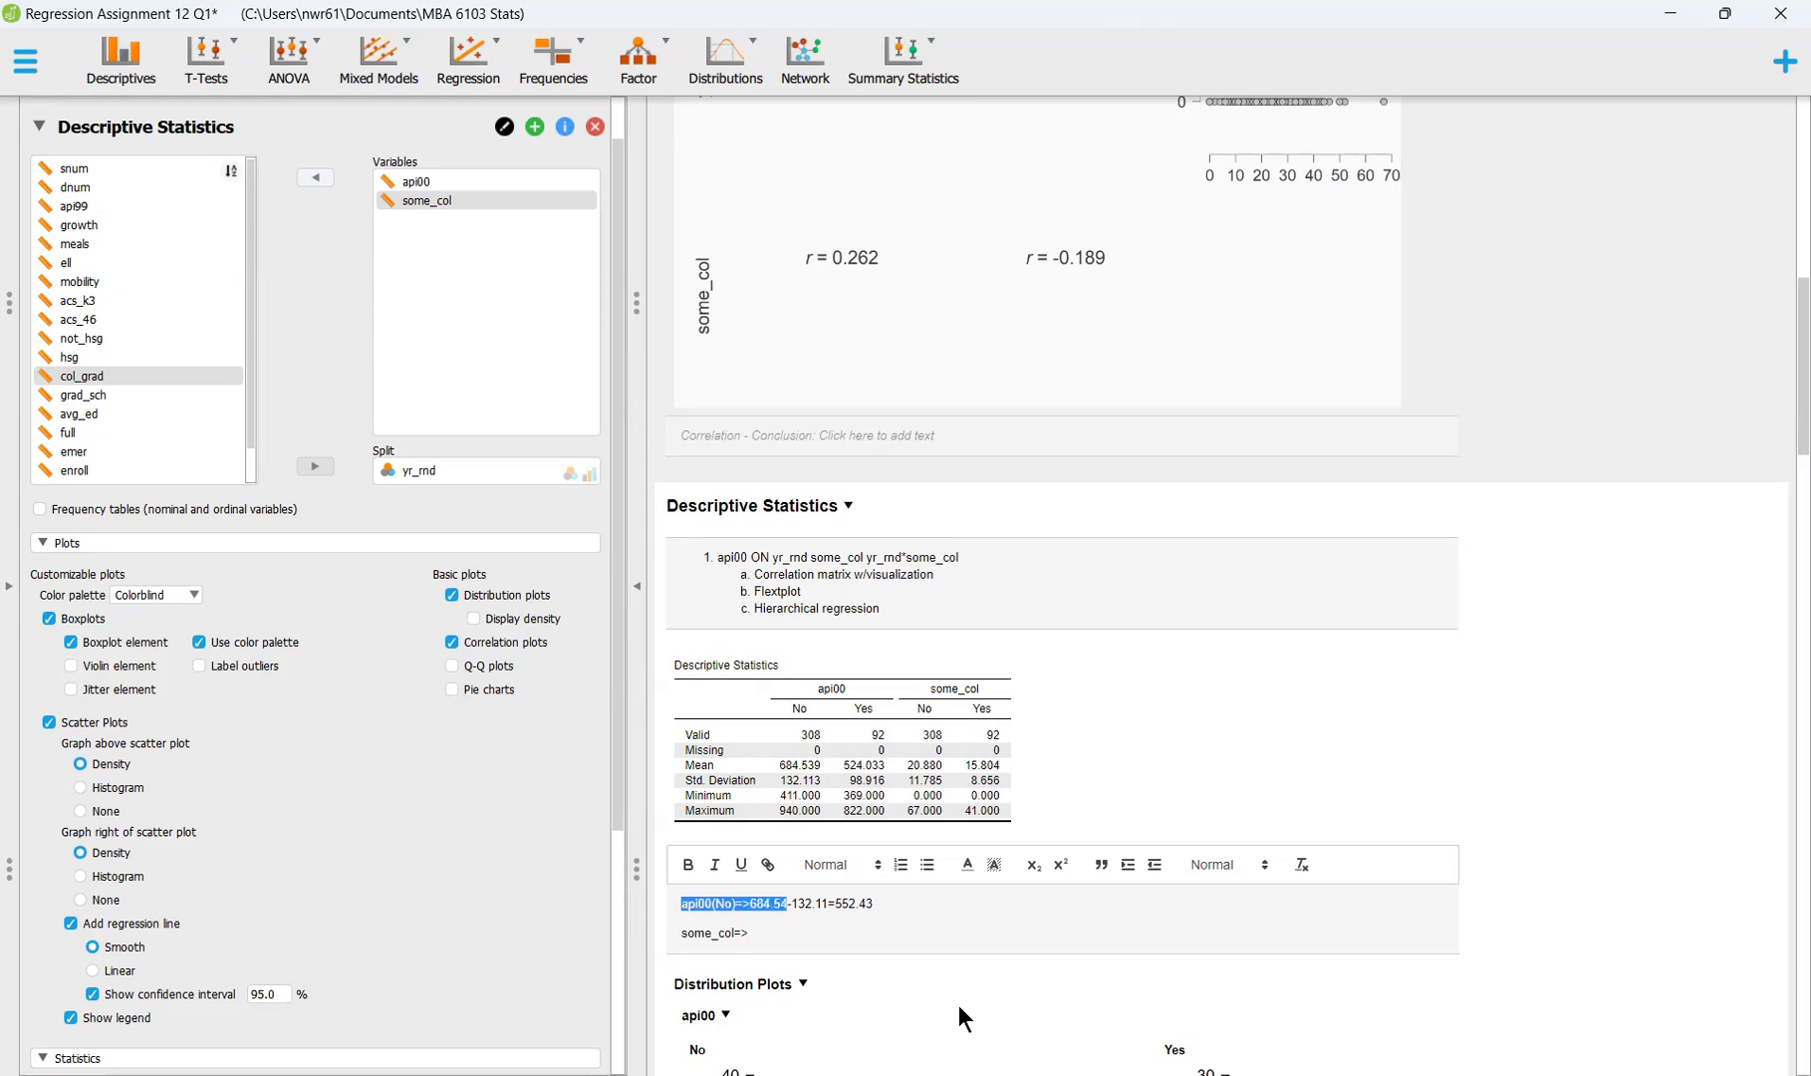
pyautogui.hotkey('shift', 'Left')
pyautogui.hotkey('shift', 'Left')
pyautogui.hotkey('shift', 'Left')
pyautogui.hotkey('shift', 'Left')
pyautogui.hotkey('shift', 'Left')
pyautogui.hotkey('shift', 'Left')
pyautogui.press('Down')
pyautogui.hotkey('shift', 'Right')
pyautogui.hotkey('shift', 'Right')
pyautogui.hotkey('shift', 'Right')
pyautogui.hotkey('shift', 'Right')
pyautogui.hotkey('shift', 'Right')
pyautogui.hotkey('shift', 'Right')
pyautogui.hotkey('shift', 'Right')
pyautogui.hotkey('shift', 'Right')
pyautogui.hotkey('shift', 'Right')
pyautogui.hotkey('shift', 'Right')
pyautogui.hotkey('shift', 'Right')
pyautogui.hotkey('shift', 'Right')
pyautogui.hotkey('ctrl', 'c')
pyautogui.press('Down')
pyautogui.press('Return')
pyautogui.press('Up')
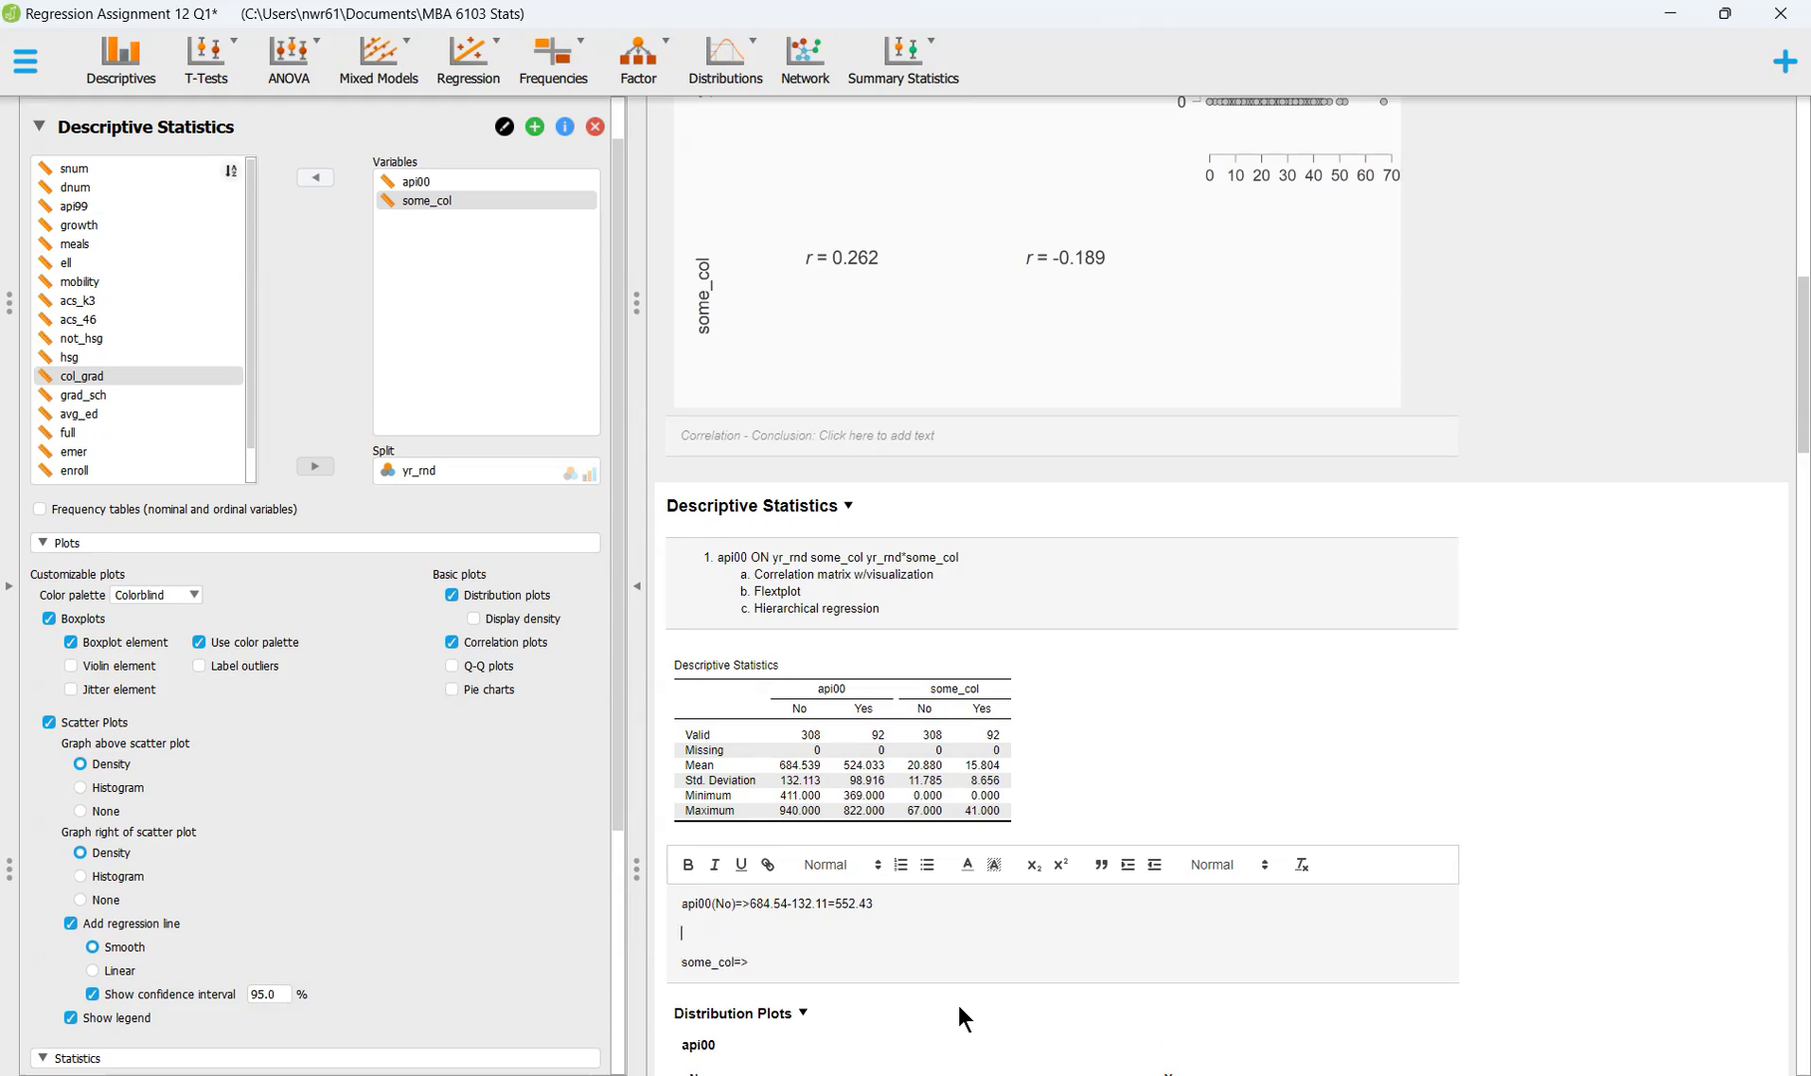
pyautogui.hotkey('ctrl', 'v')
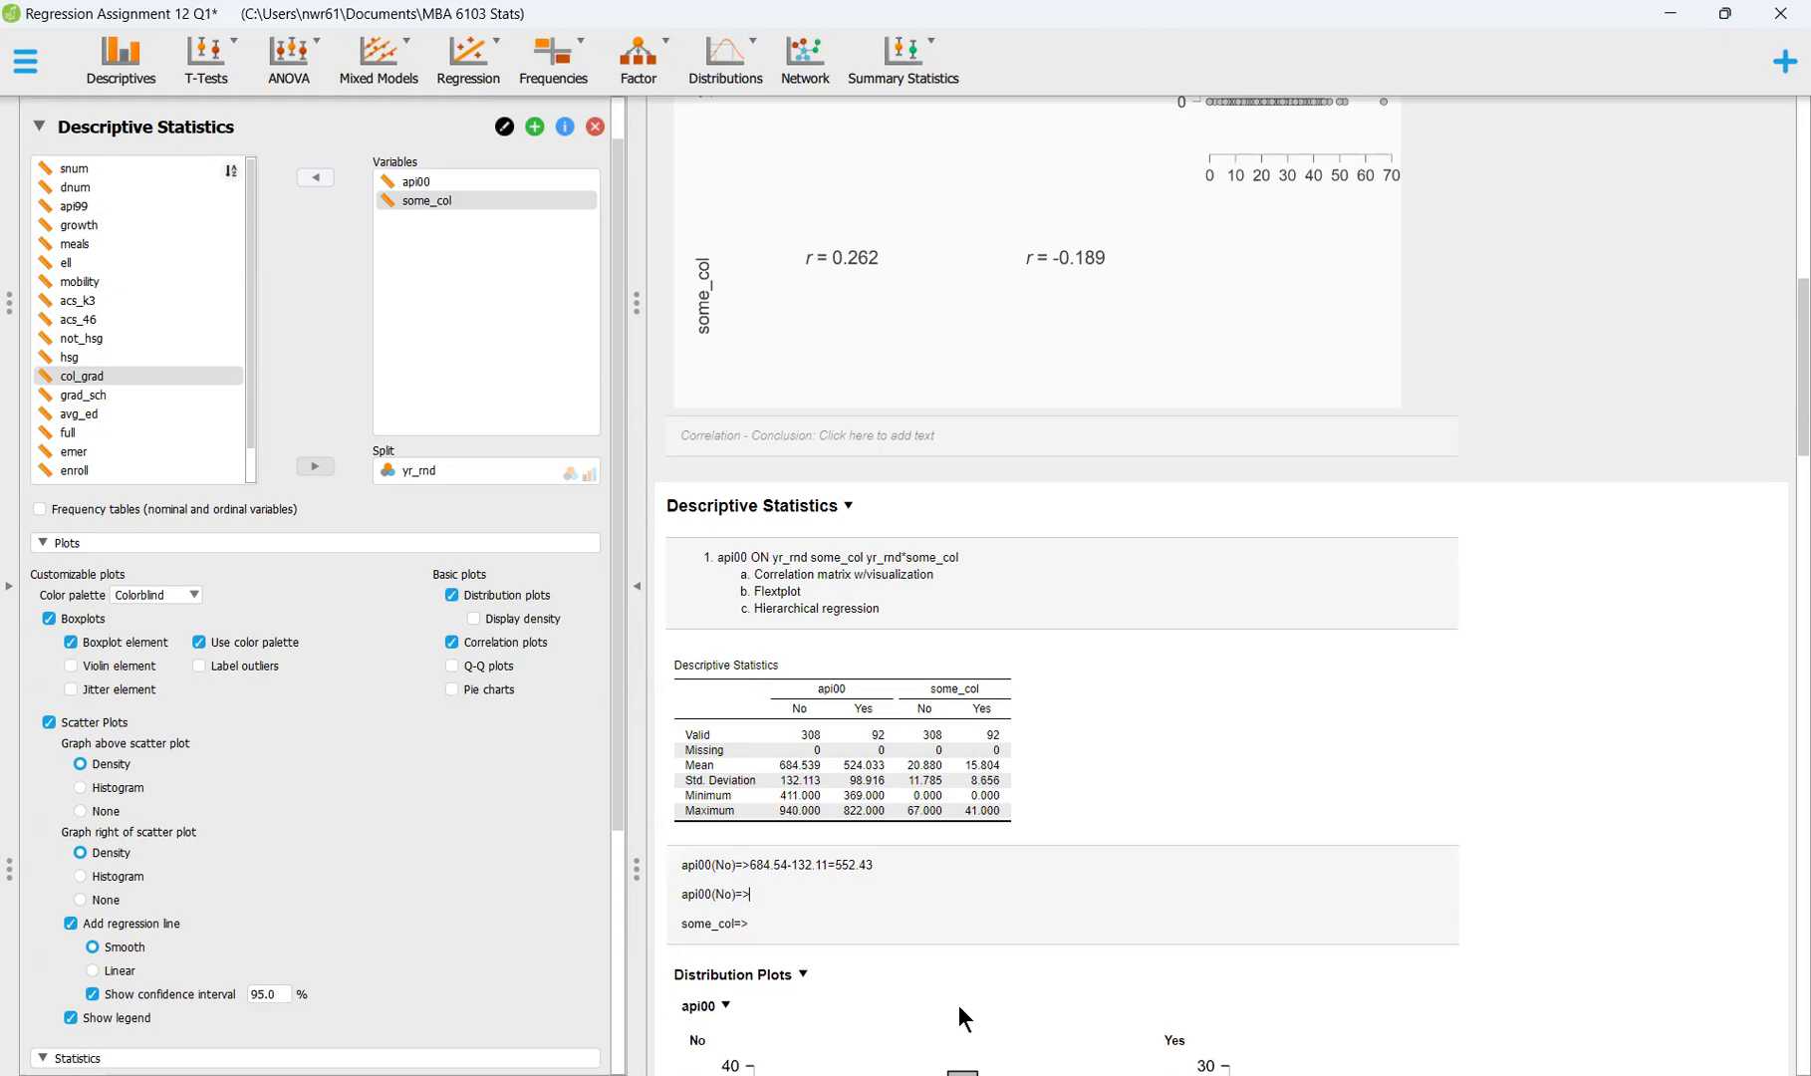
# Change the duplicated label to Yes and complete the line as "api00(Yes)=>524.03-98.92=425.11"
pyautogui.press('BackSpace')
pyautogui.press('BackSpace')
pyautogui.write('Yes)=> ')
pyautogui.write('524')
pyautogui.write('.03')
pyautogui.write('-')
pyautogui.write('98')
pyautogui.write('.92')
pyautogui.write('=')
pyautogui.press('Return')
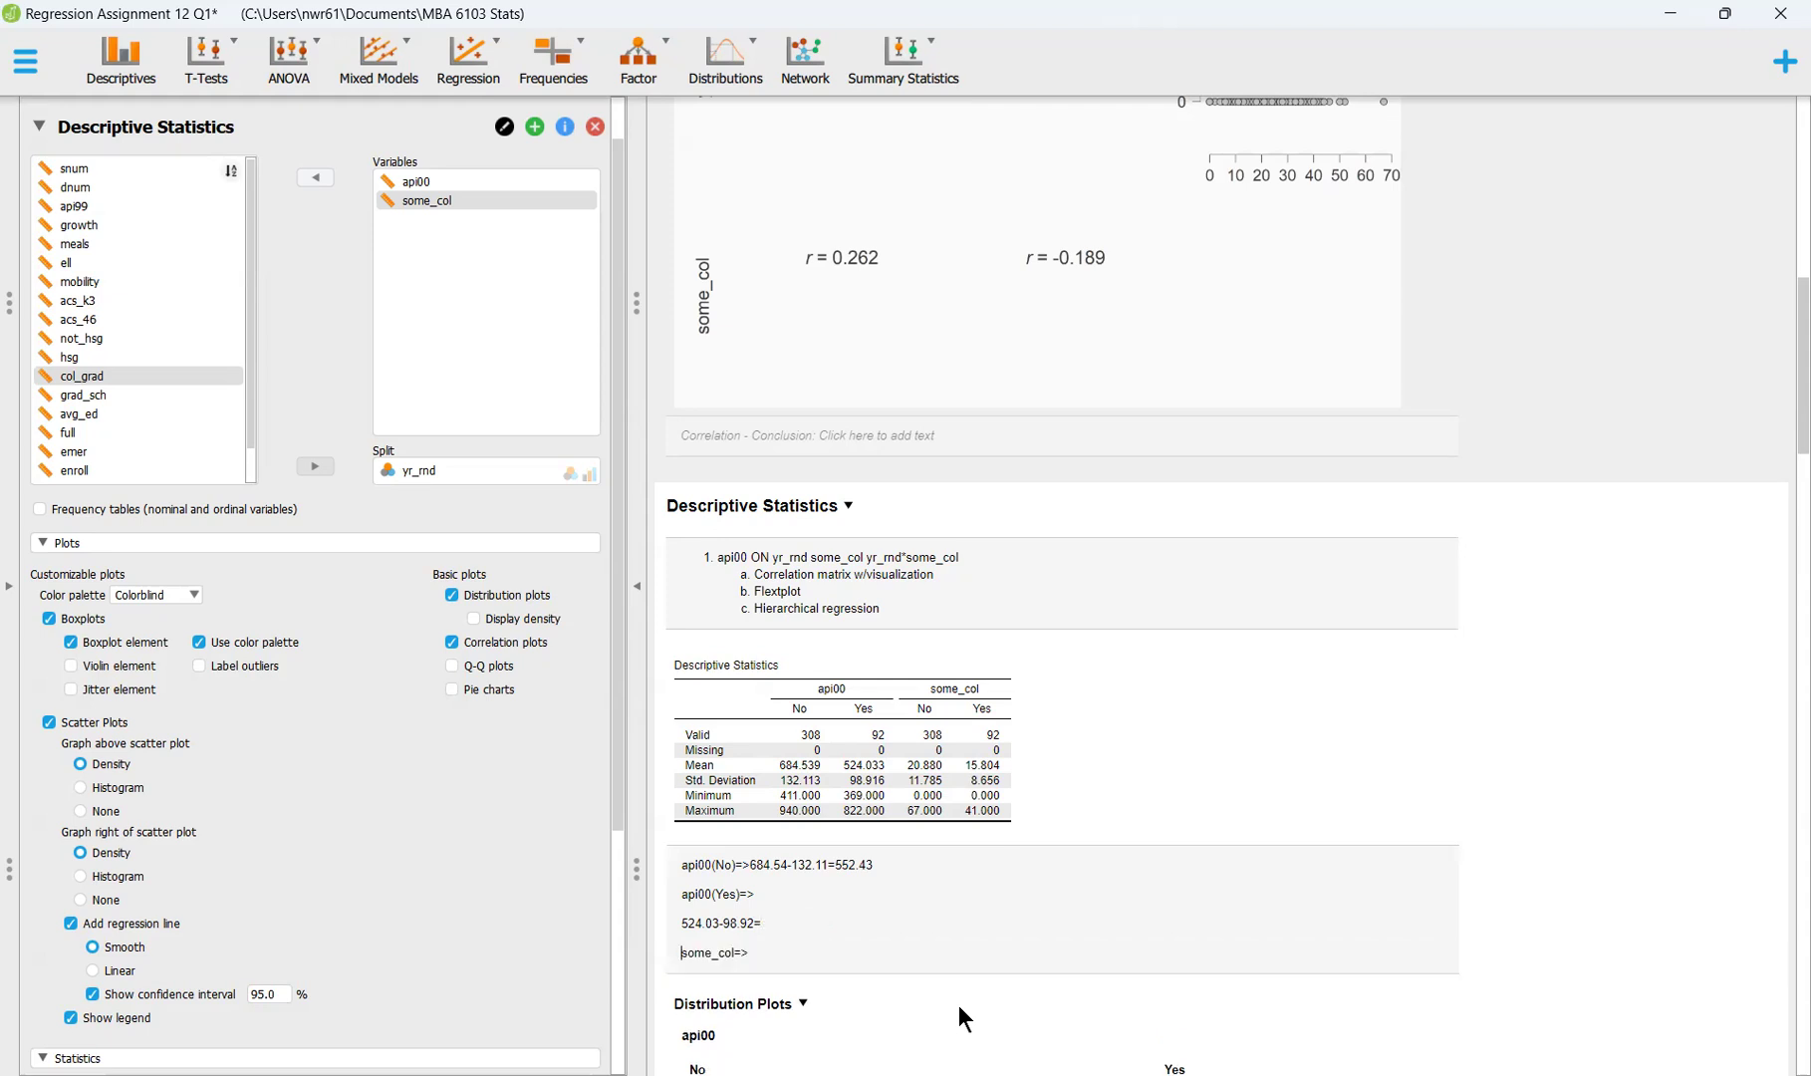
pyautogui.press('BackSpace')
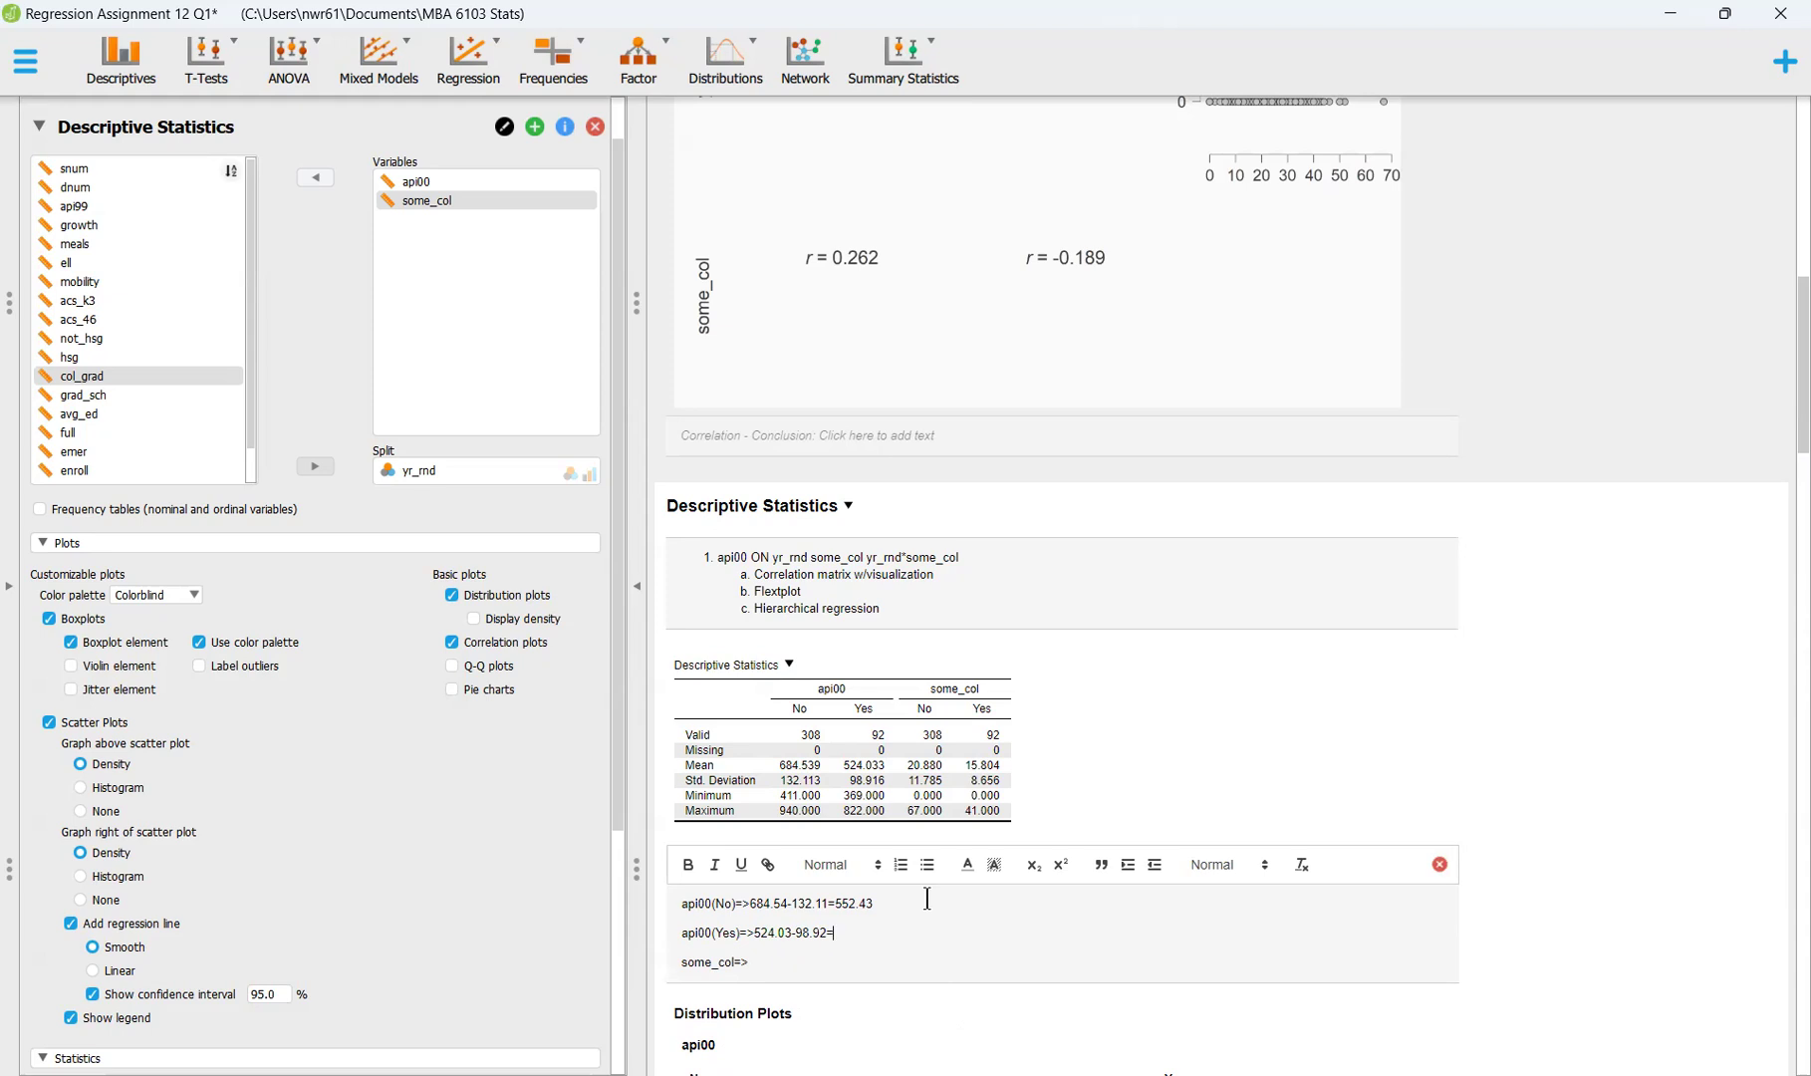
pyautogui.write('425')
pyautogui.write('.11')
# Extend the some_col label to "some_col(No)=>" and duplicate it on the line below
pyautogui.write('()')
pyautogui.write('No')
pyautogui.hotkey('ctrl', 'shift', 'Left')
pyautogui.hotkey('ctrl', 'shift', 'Left')
pyautogui.hotkey('ctrl', 'c')
pyautogui.press('End')
pyautogui.press('Return')
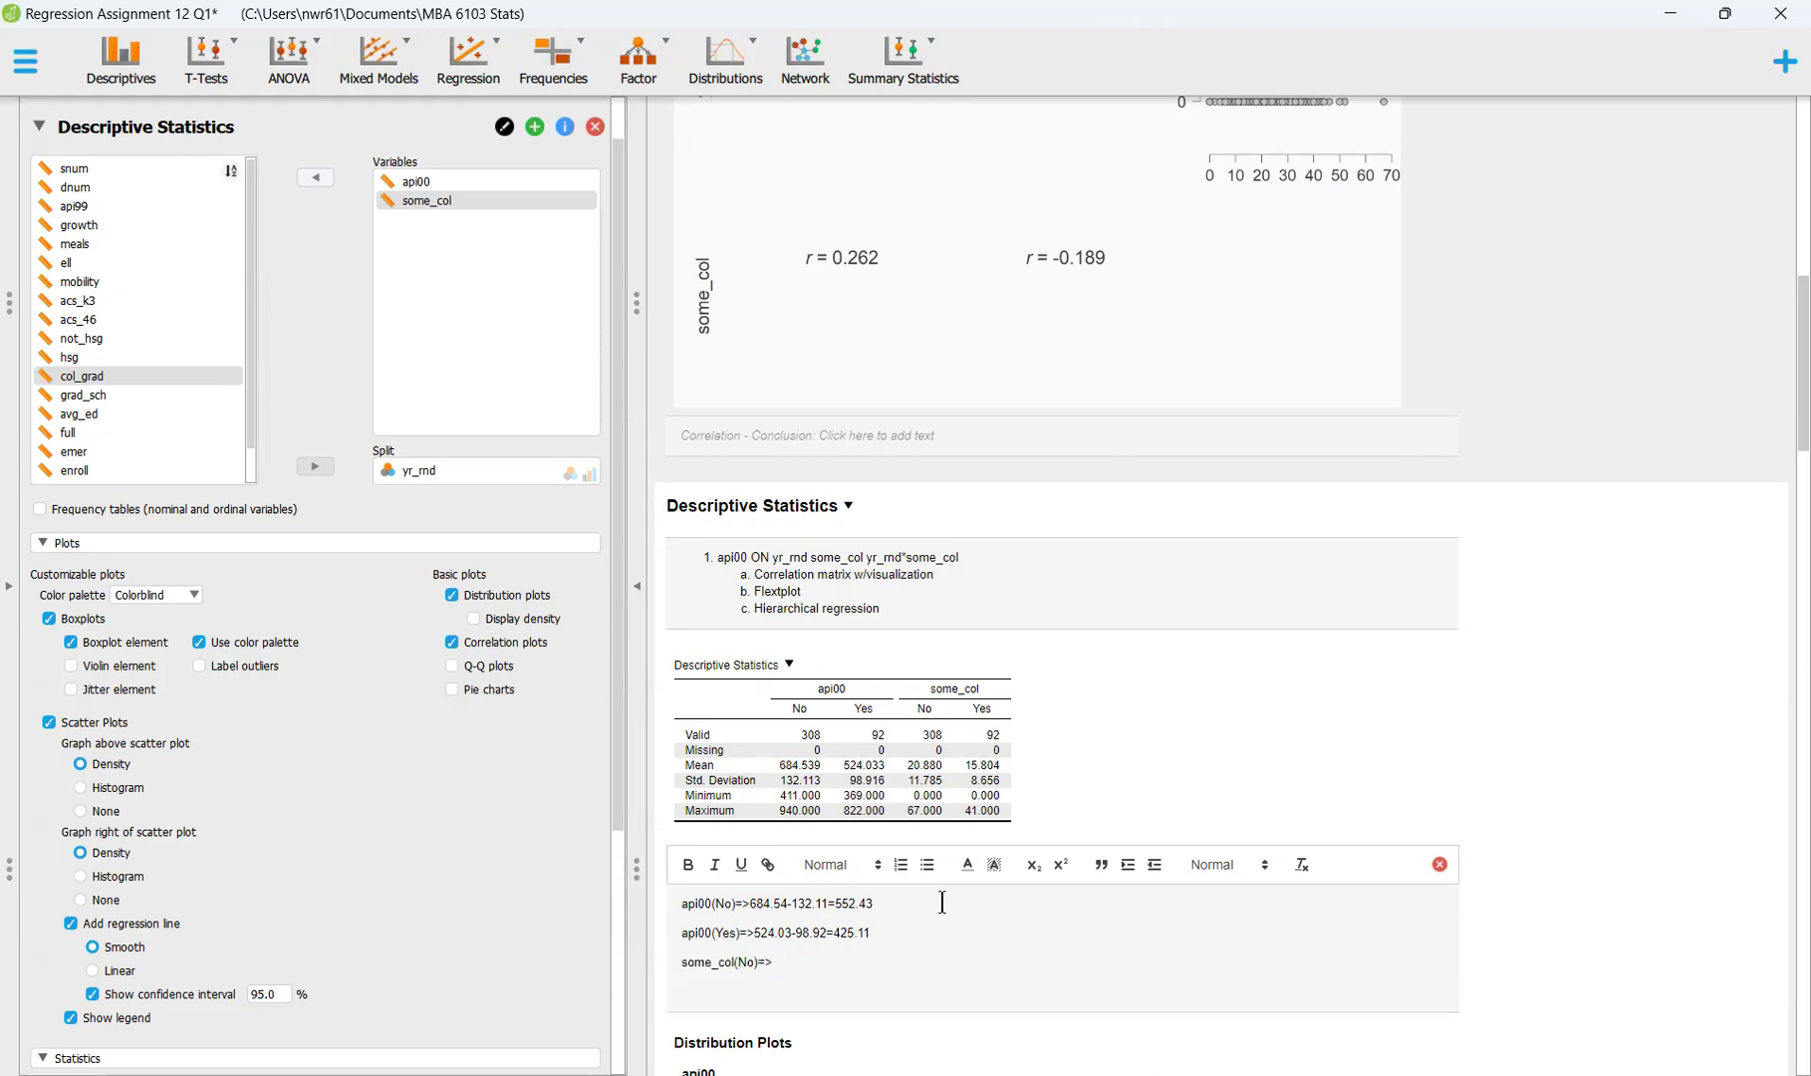
pyautogui.hotkey('ctrl', 'v')
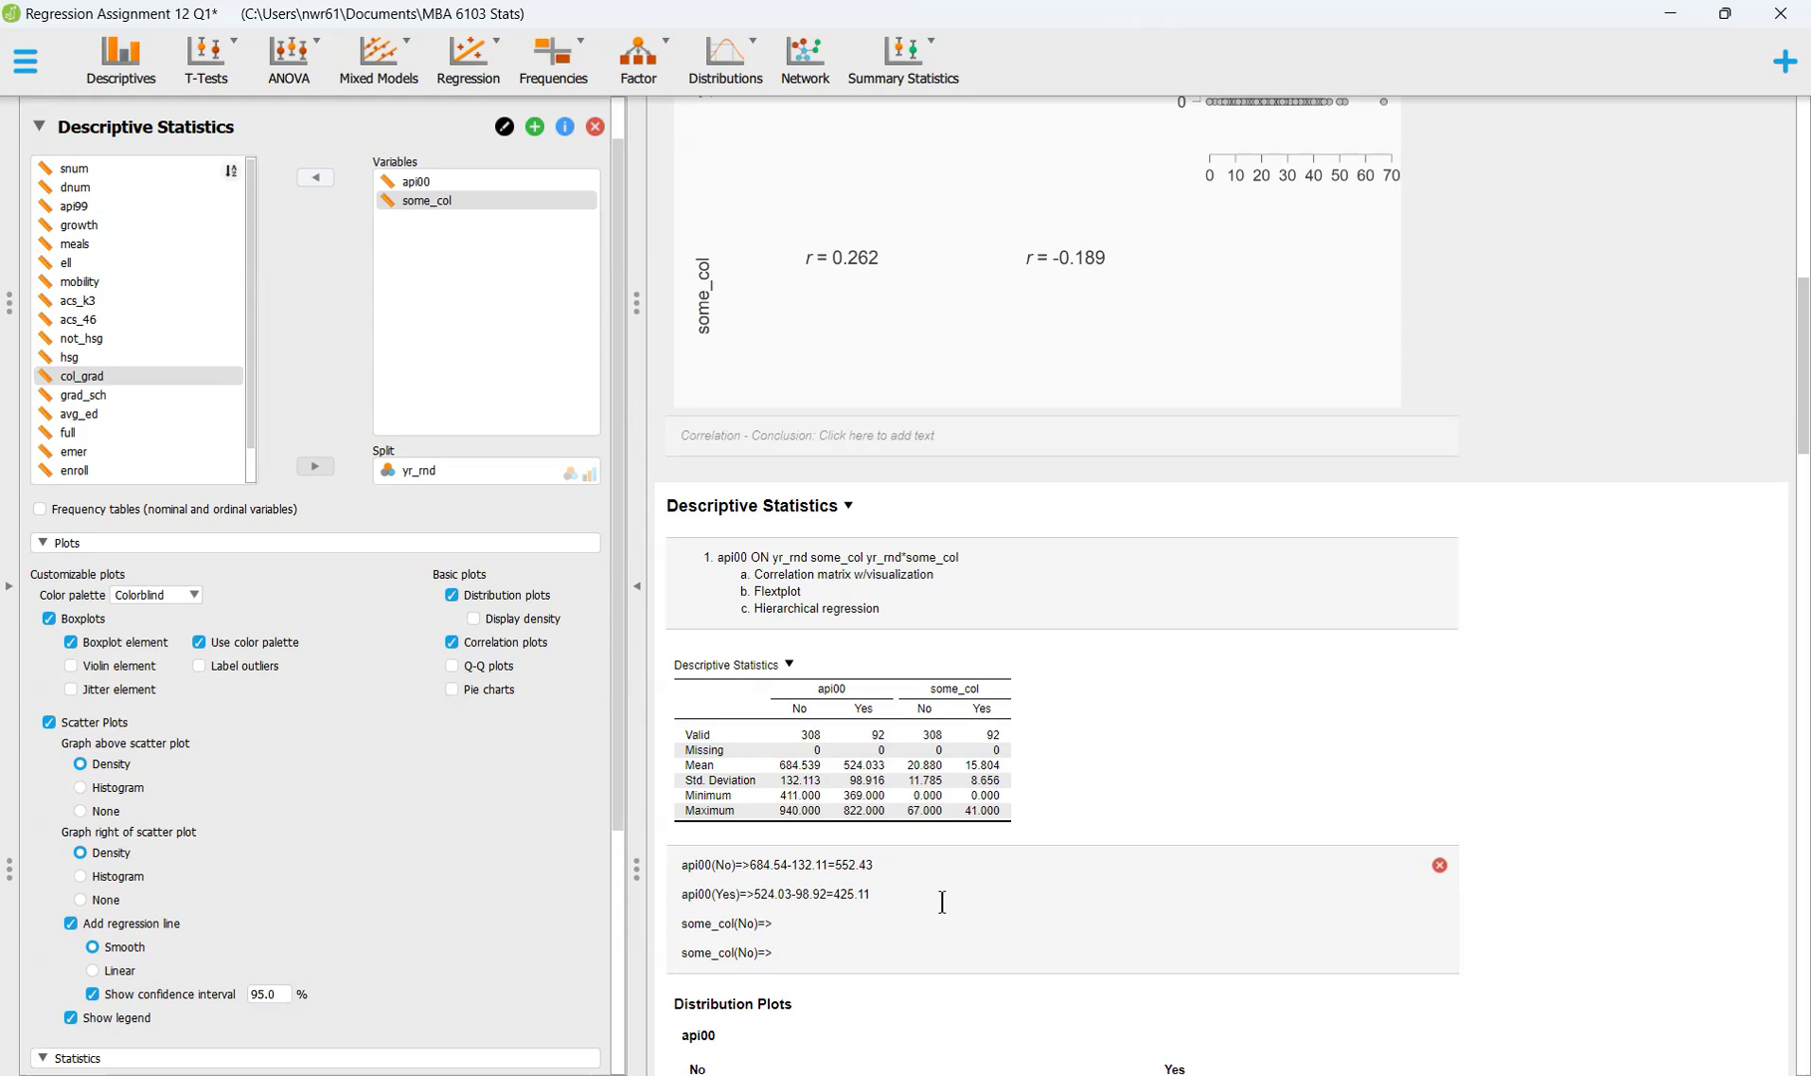
# Change the duplicated label to "some_col(Yes)=>" and enter "20.89-11.76=" on the some_col(No) line
pyautogui.press('BackSpace')
pyautogui.press('BackSpace')
pyautogui.write('Yes')
pyautogui.write('20')
pyautogui.write('.')
pyautogui.write('89')
pyautogui.write('-')
pyautogui.write('11.7')
pyautogui.write('6')
pyautogui.write('= some_col(Yes)=>')
# Enter "15.80-8.70=7.1" on the some_col(Yes) line and the result 9.13 on the some_col(No) line
pyautogui.write('15.')
pyautogui.write('80')
pyautogui.write('-')
pyautogui.write('8')
pyautogui.write('.70')
pyautogui.click(1006, 917)
pyautogui.write('9.13')
pyautogui.write('=')
pyautogui.write('7.1')
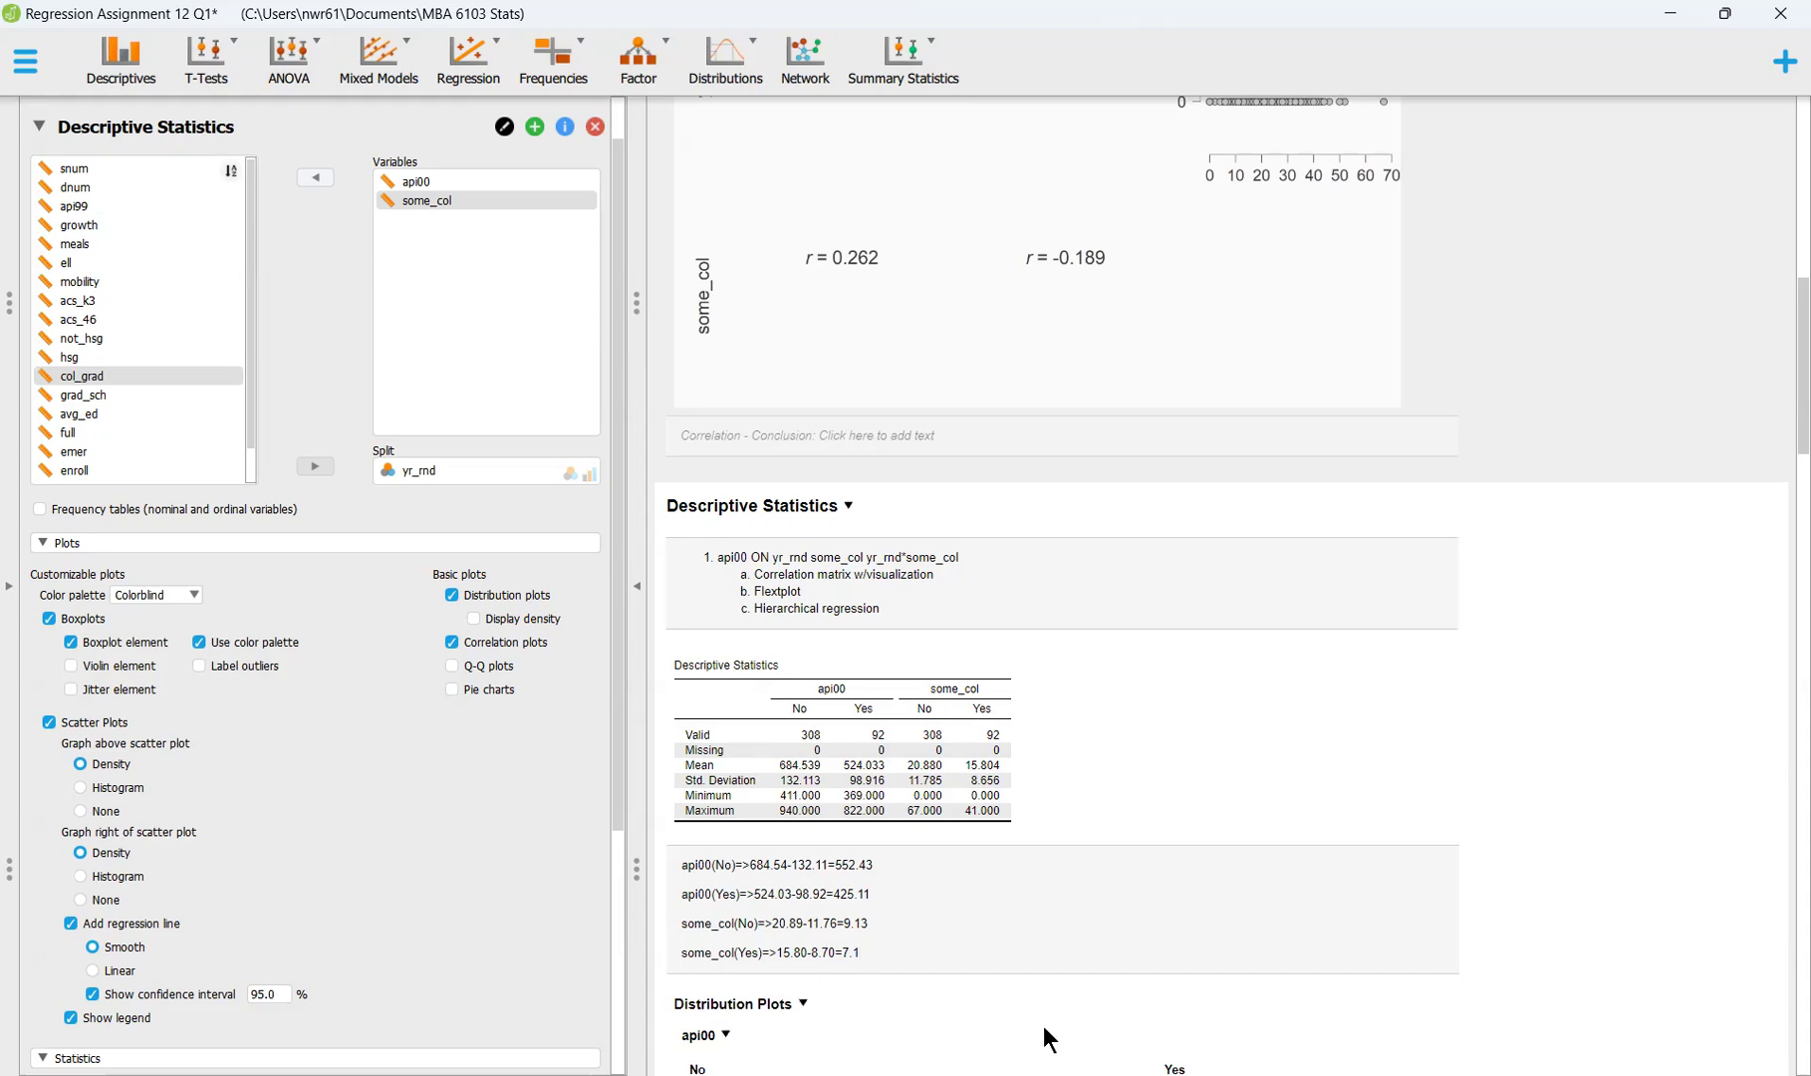
# Append percent signs to both some_col results in the note, giving 9.13% and 7.1%
pyautogui.click(882, 892)
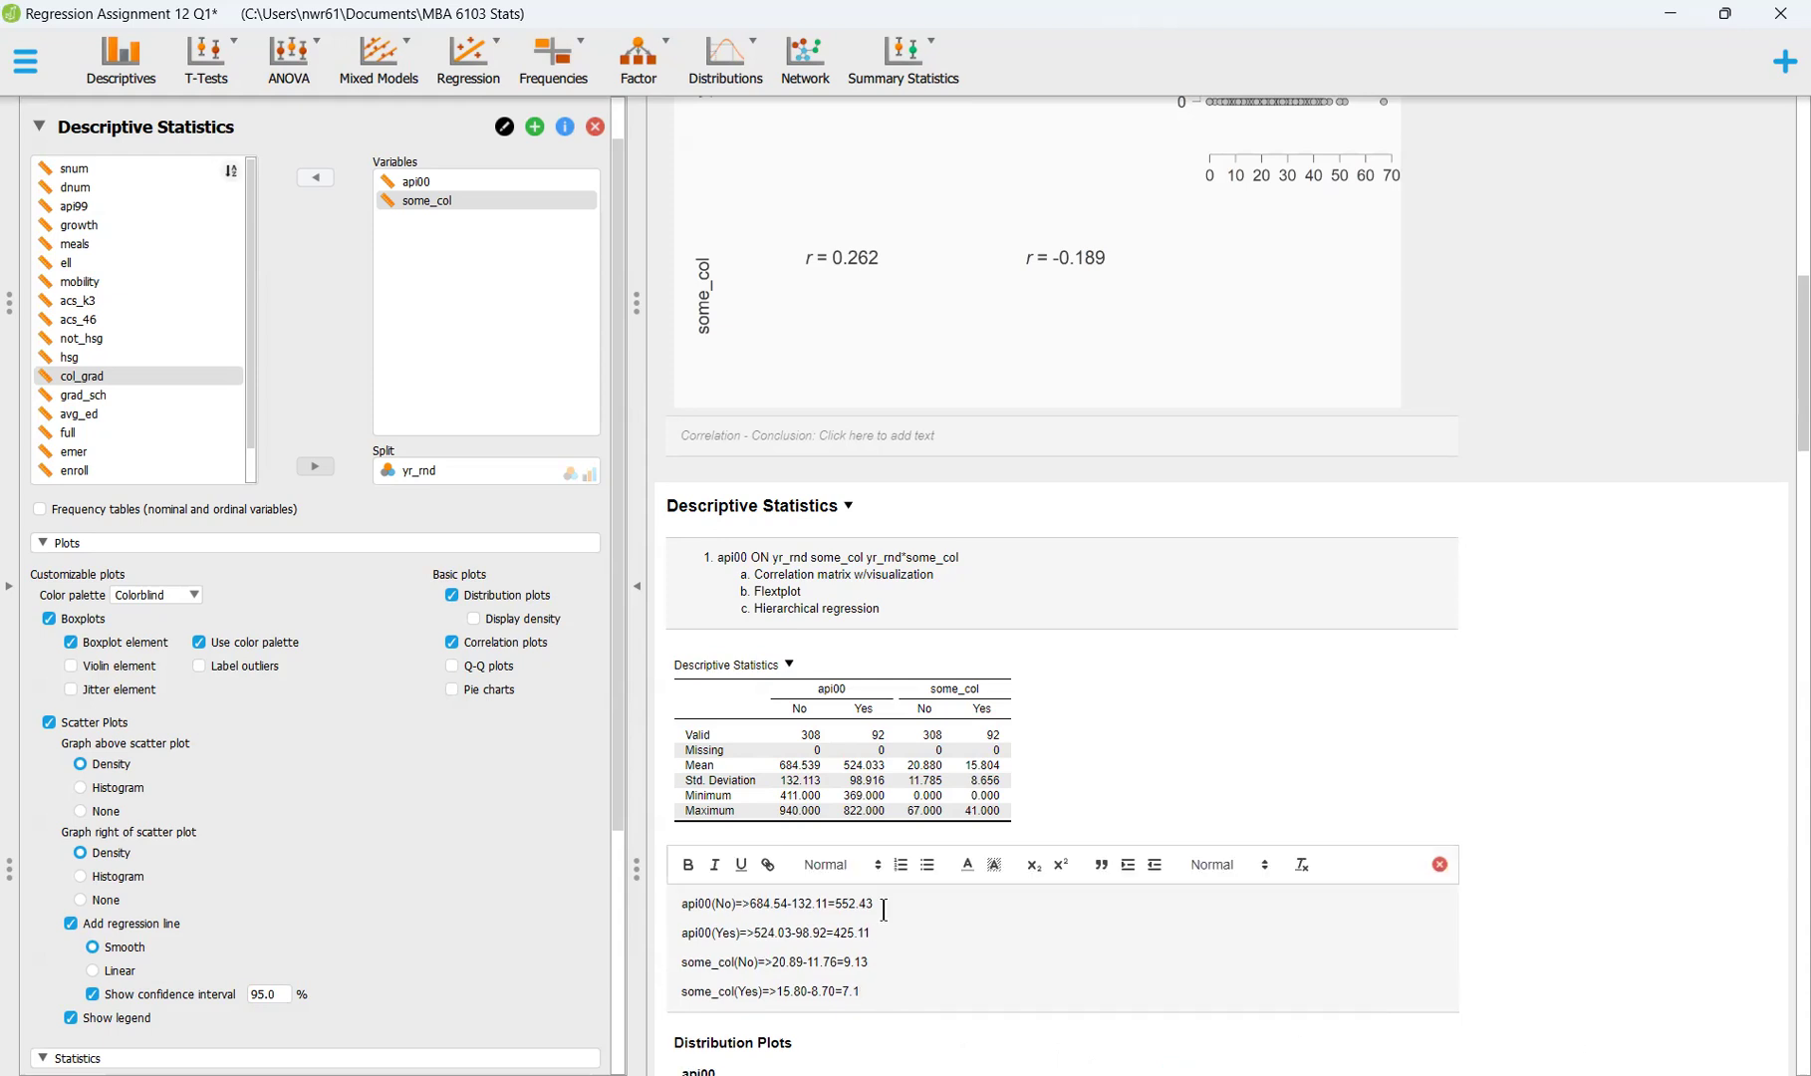
pyautogui.click(884, 907)
pyautogui.click(888, 931)
pyautogui.click(918, 940)
pyautogui.scroll(-4, 902, 926)
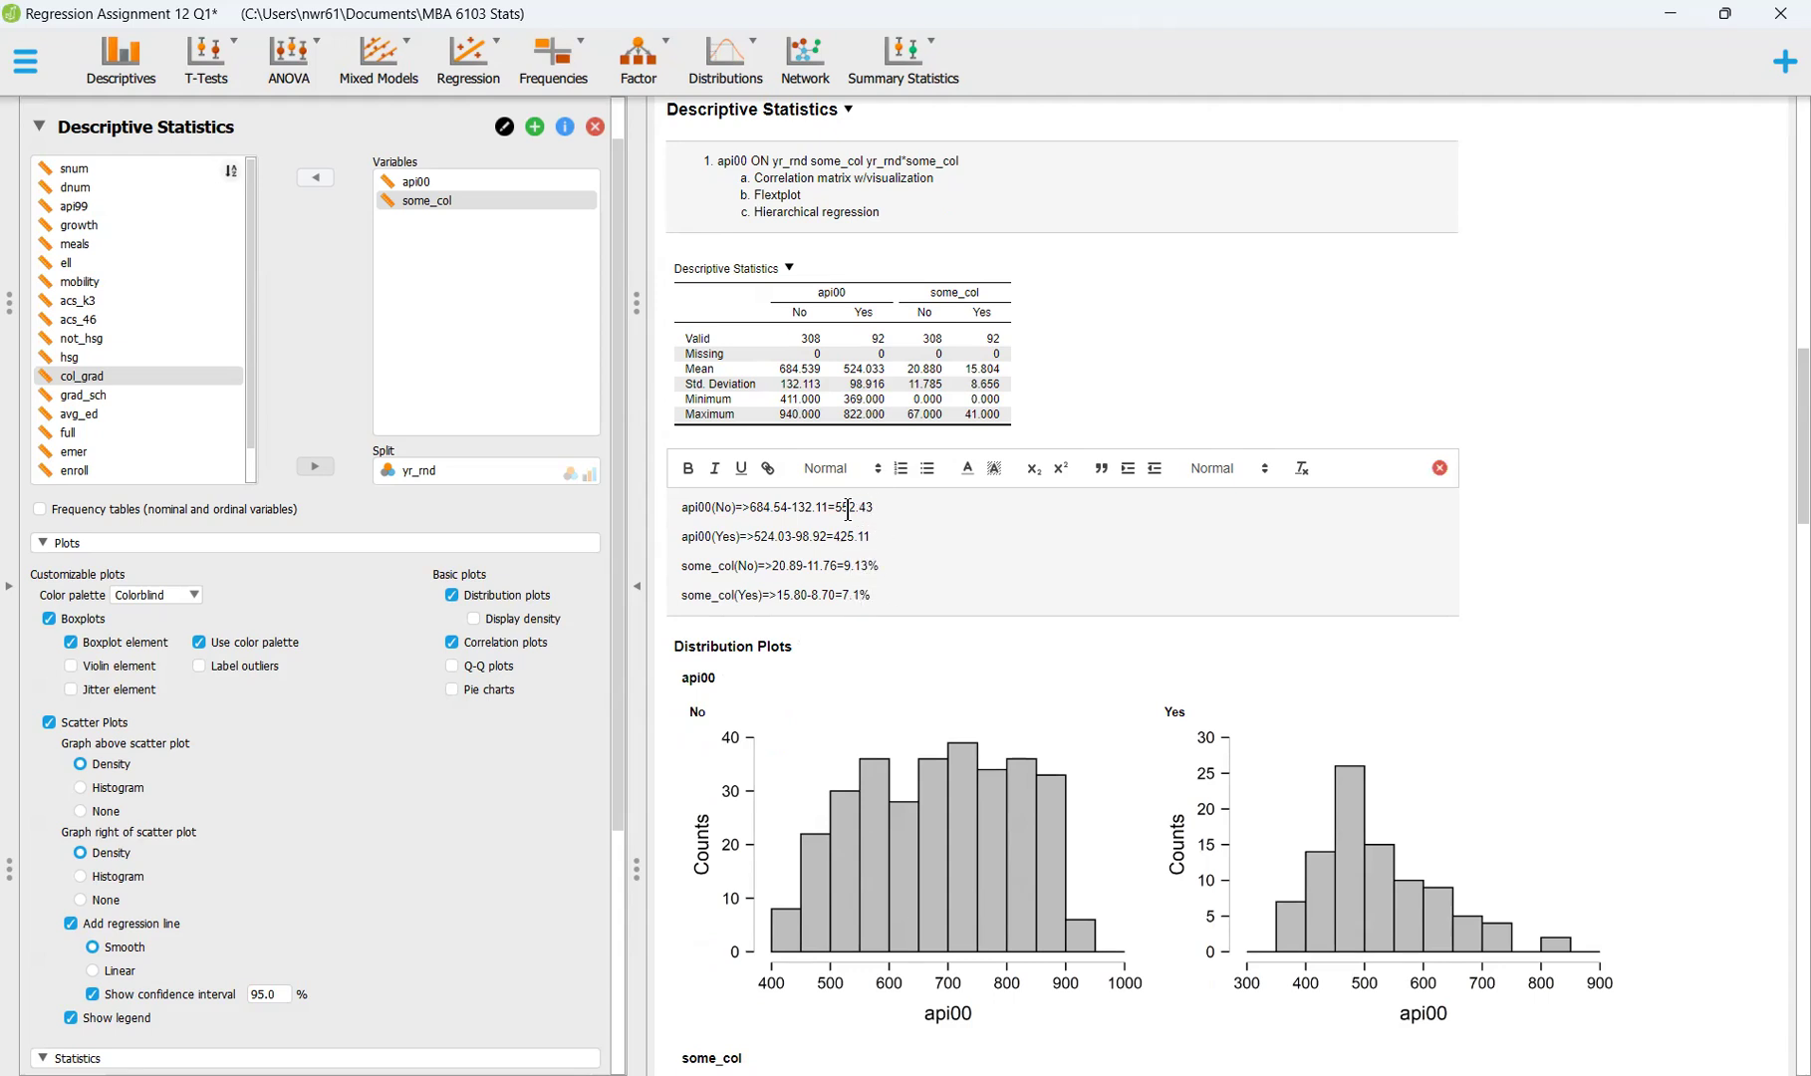
# Examine the distribution plots, correlation plots, boxplots and scatter plot of api00 and some_col split by yr_rnd
pyautogui.click(886, 505)
pyautogui.scroll(-2, 948, 583)
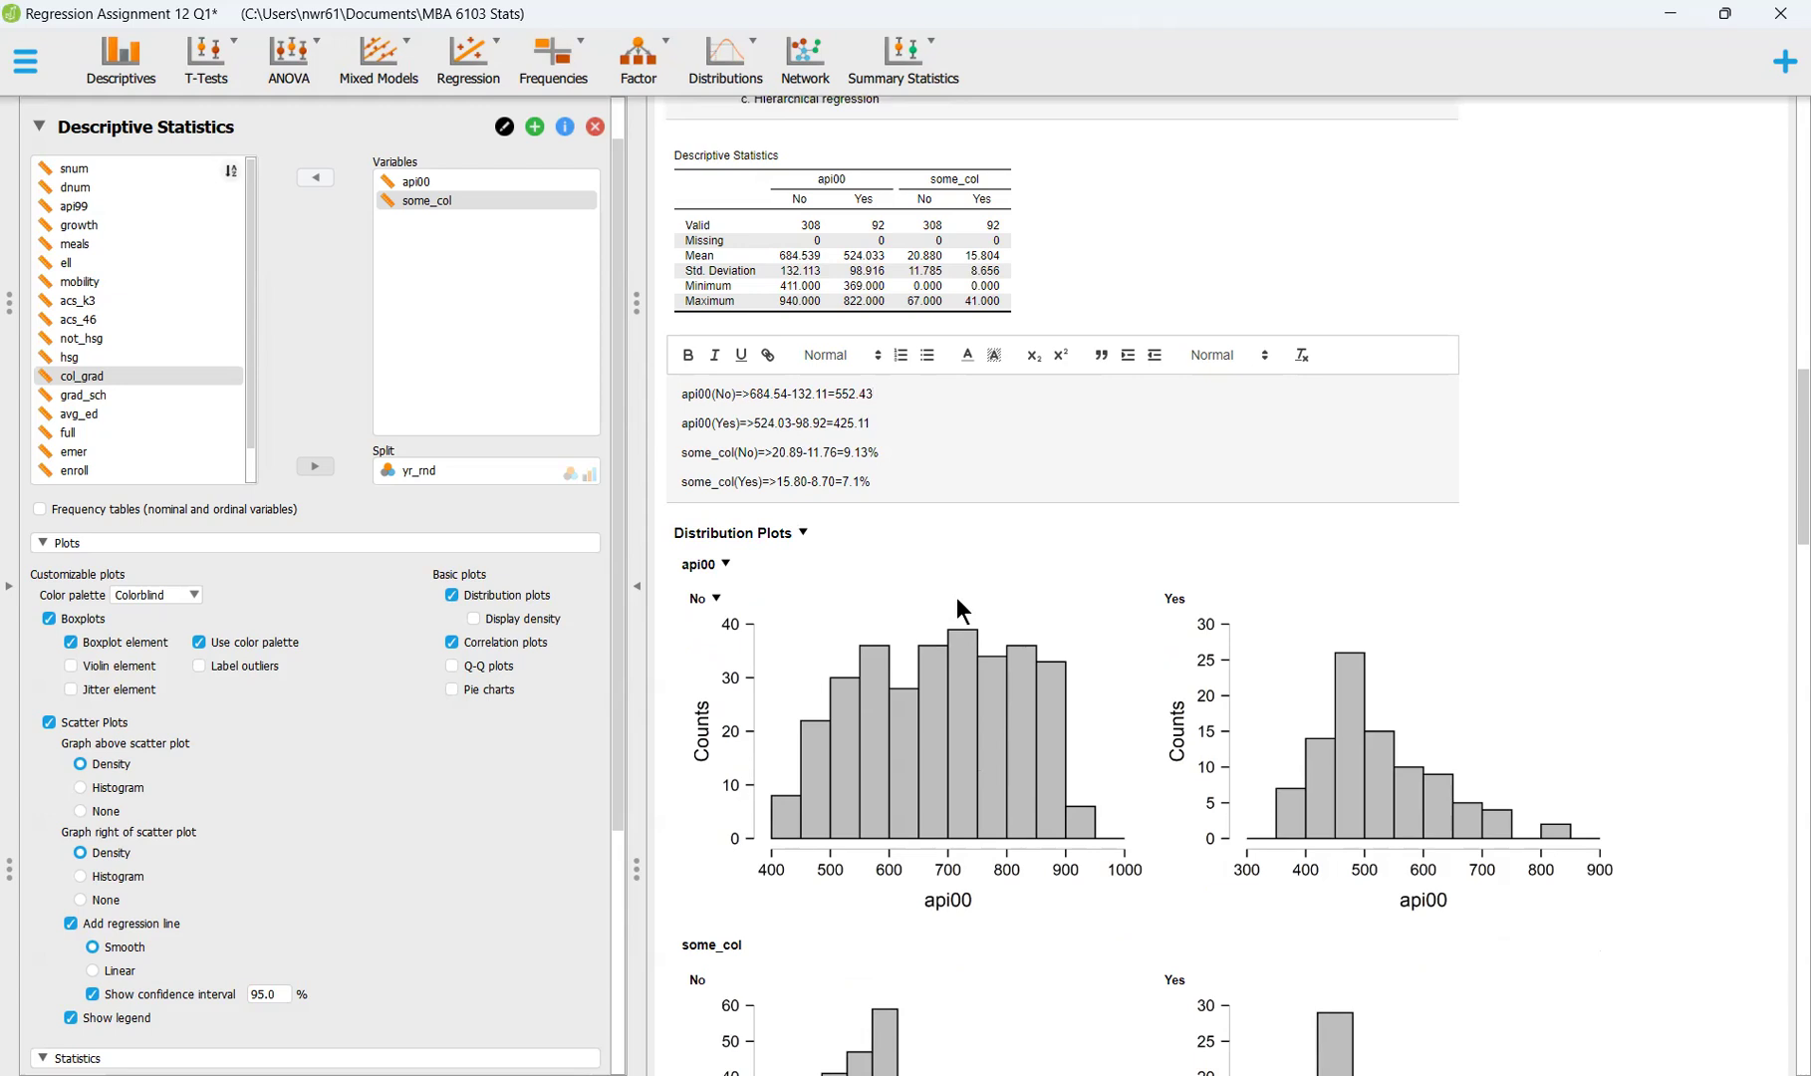
pyautogui.scroll(-2, 954, 617)
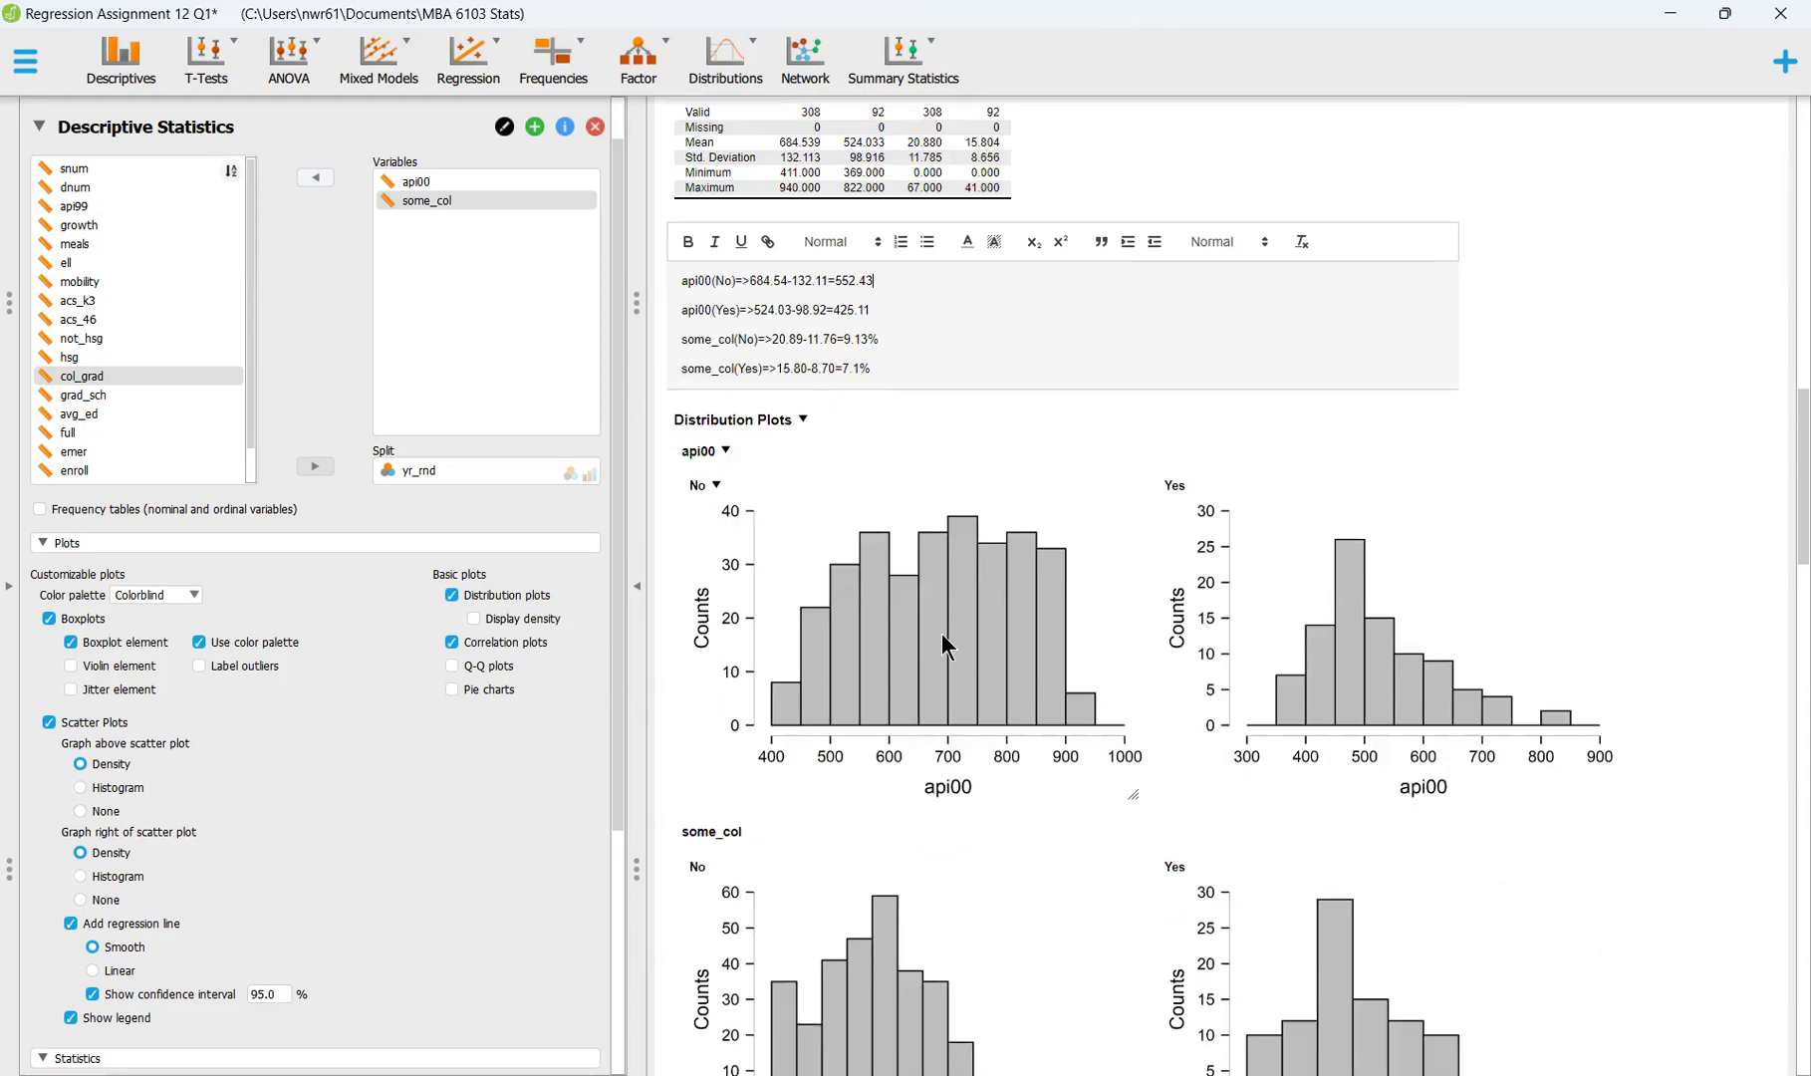
pyautogui.scroll(-2, 926, 649)
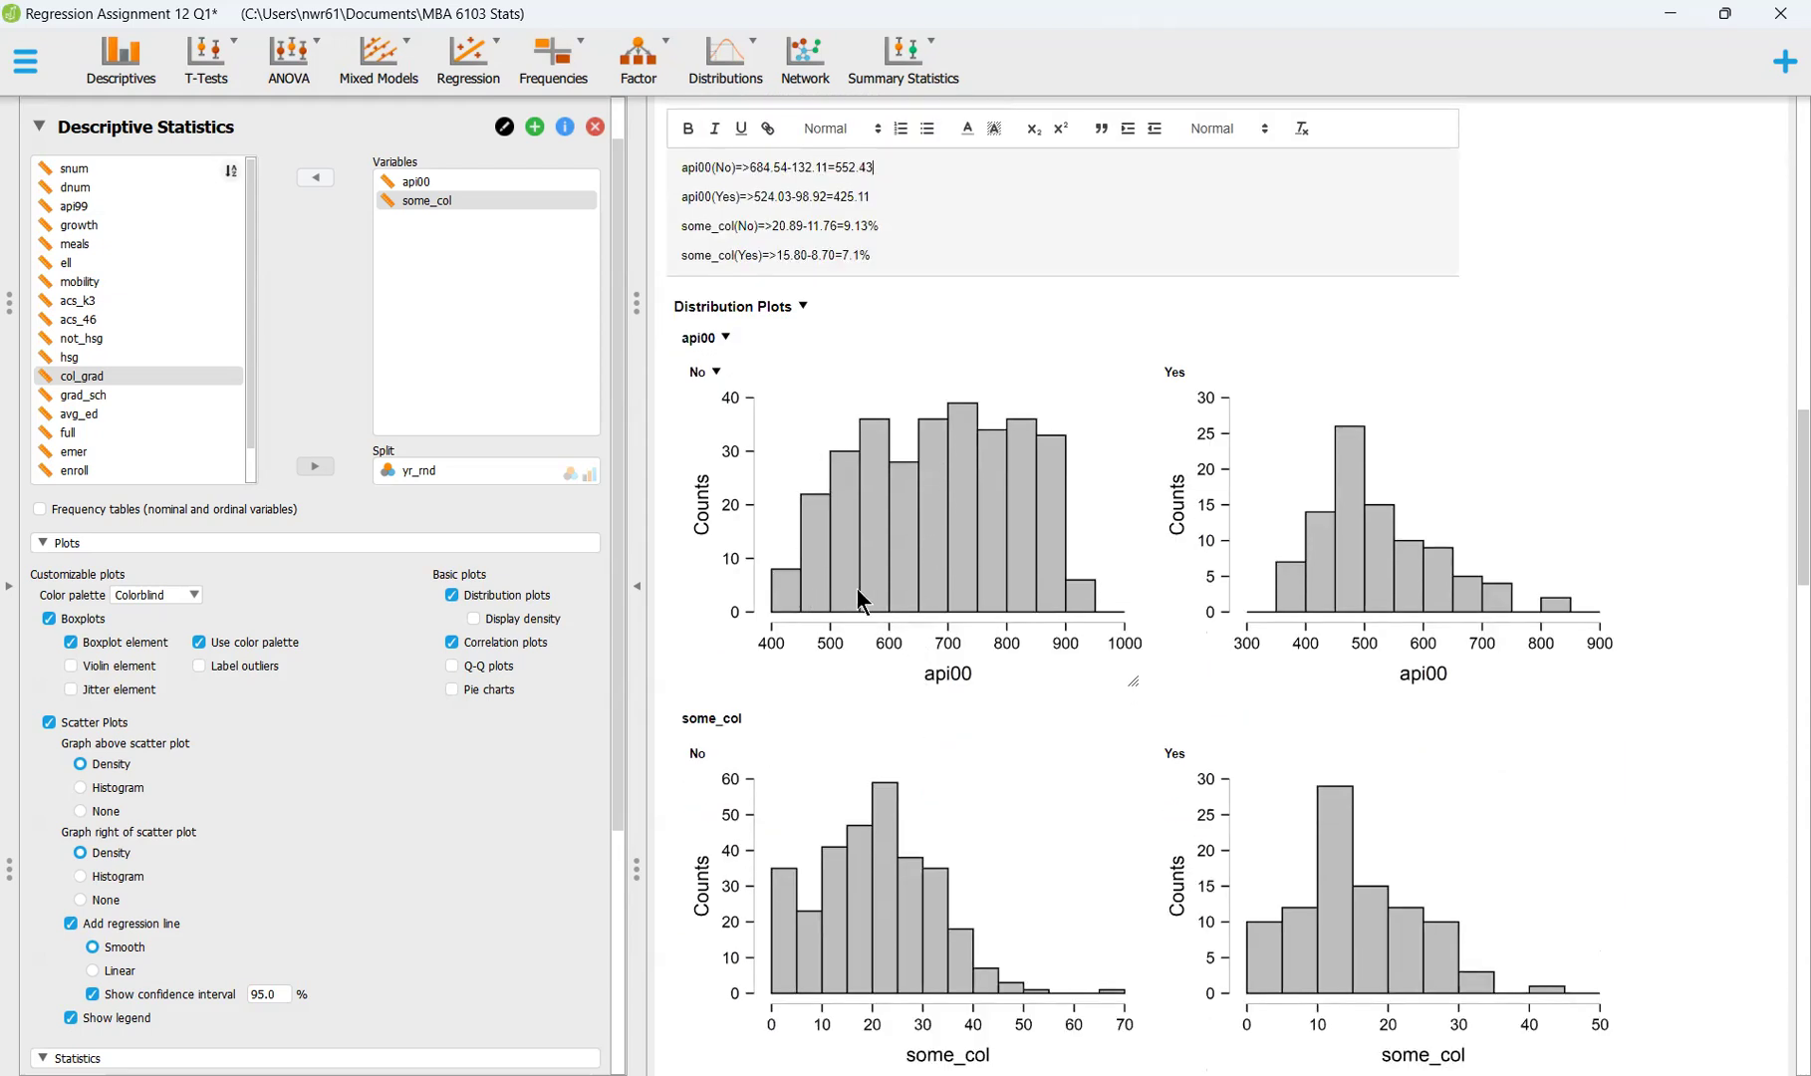
pyautogui.scroll(-1, 982, 598)
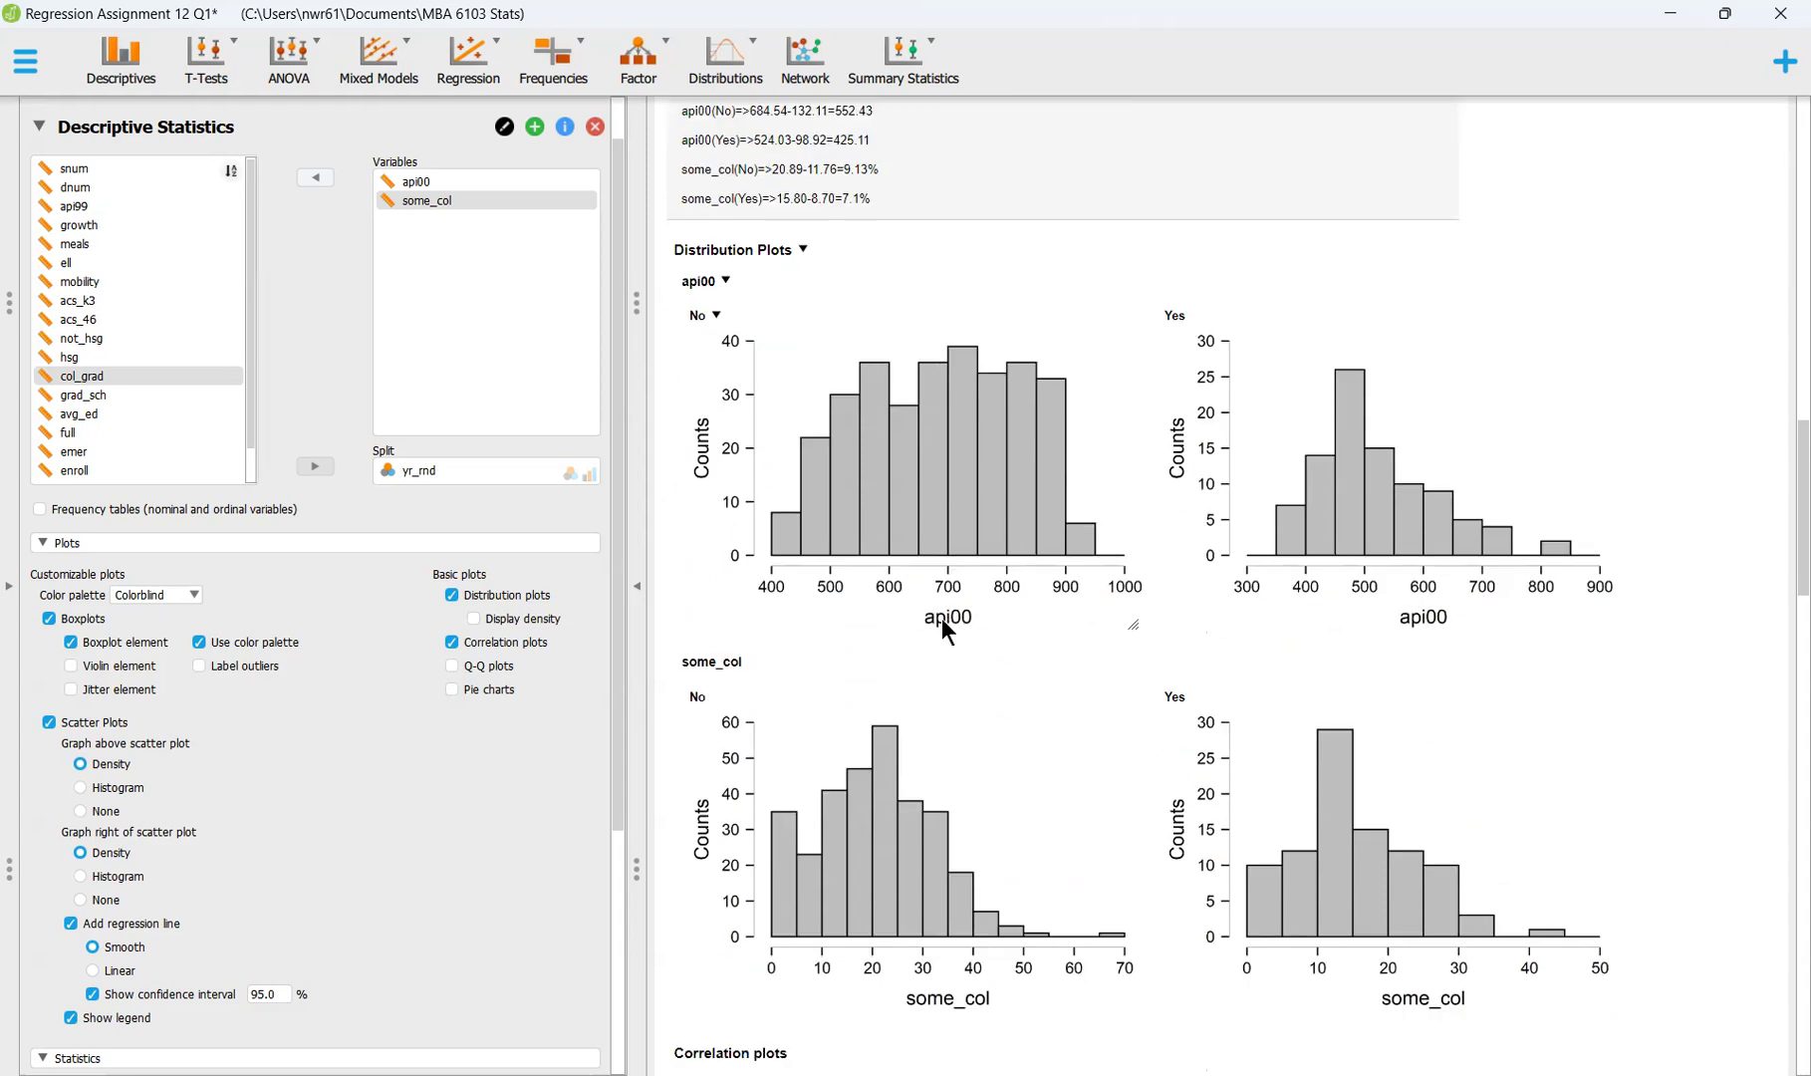
pyautogui.scroll(-4, 884, 646)
pyautogui.scroll(-2, 883, 653)
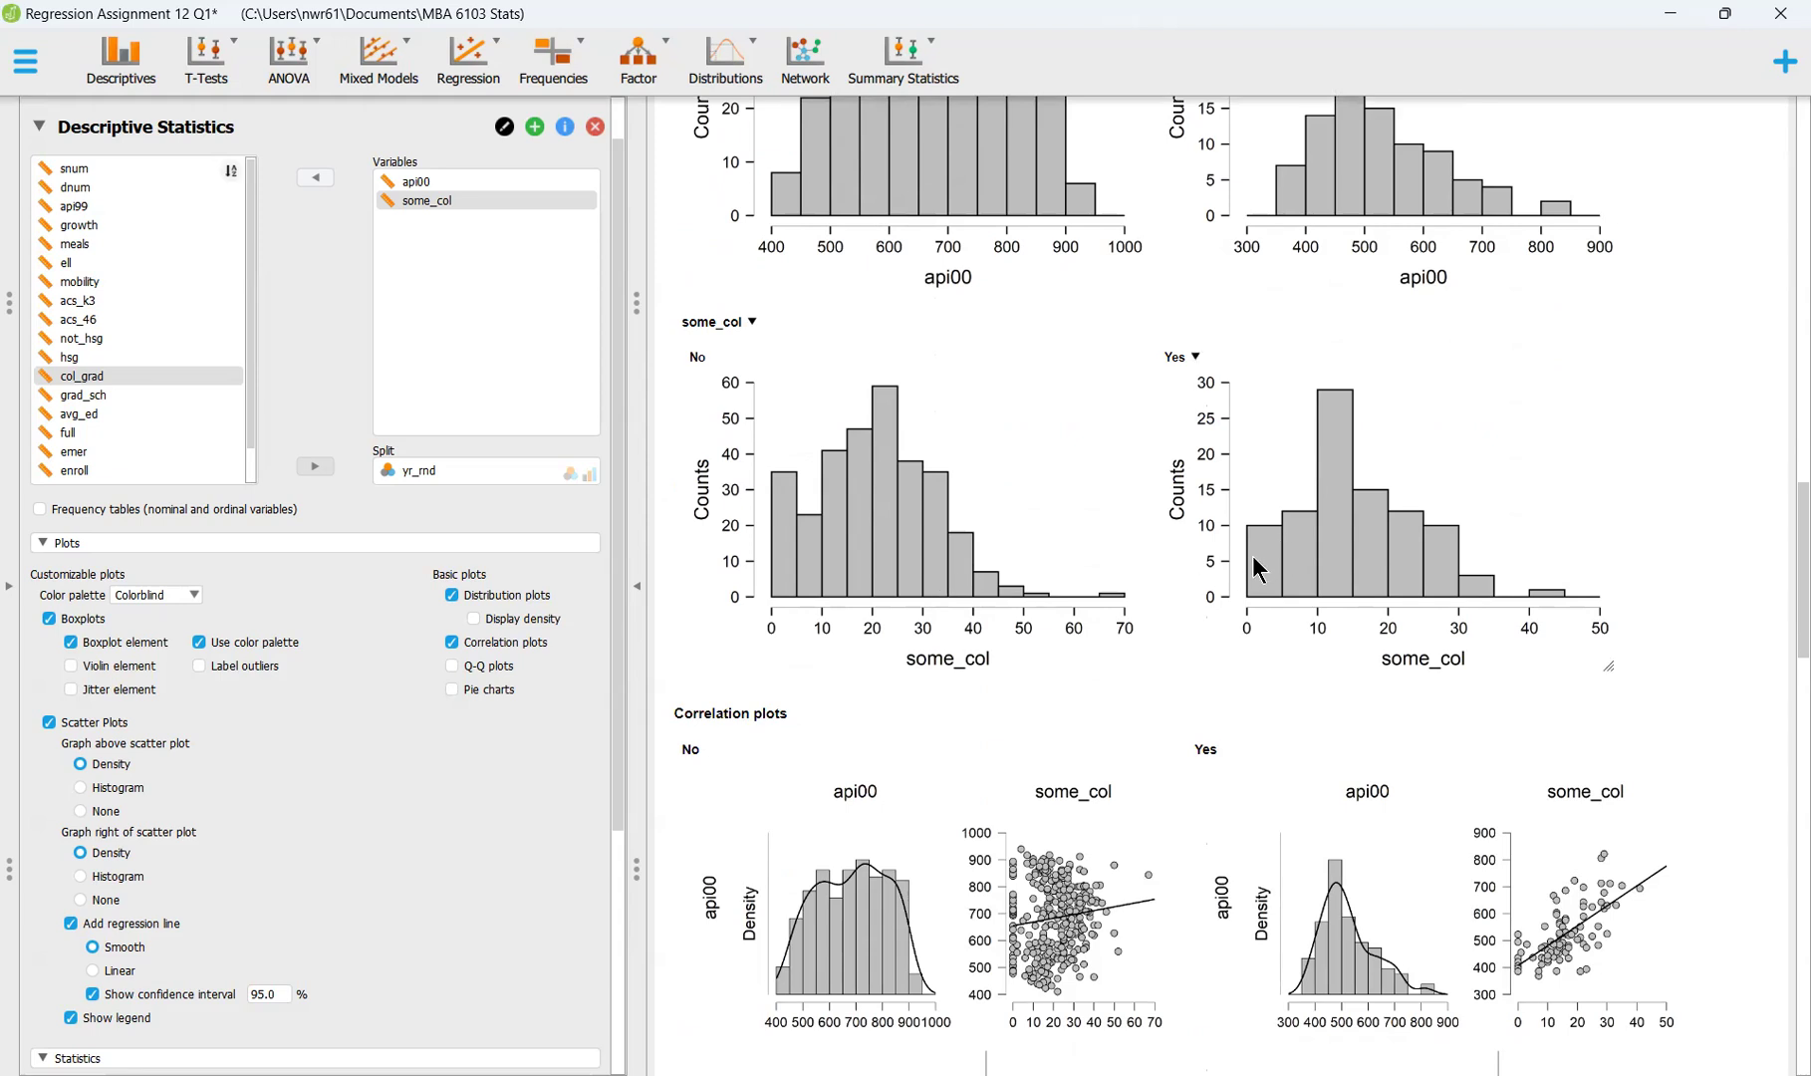
pyautogui.scroll(4, 1252, 566)
pyautogui.scroll(1, 1240, 569)
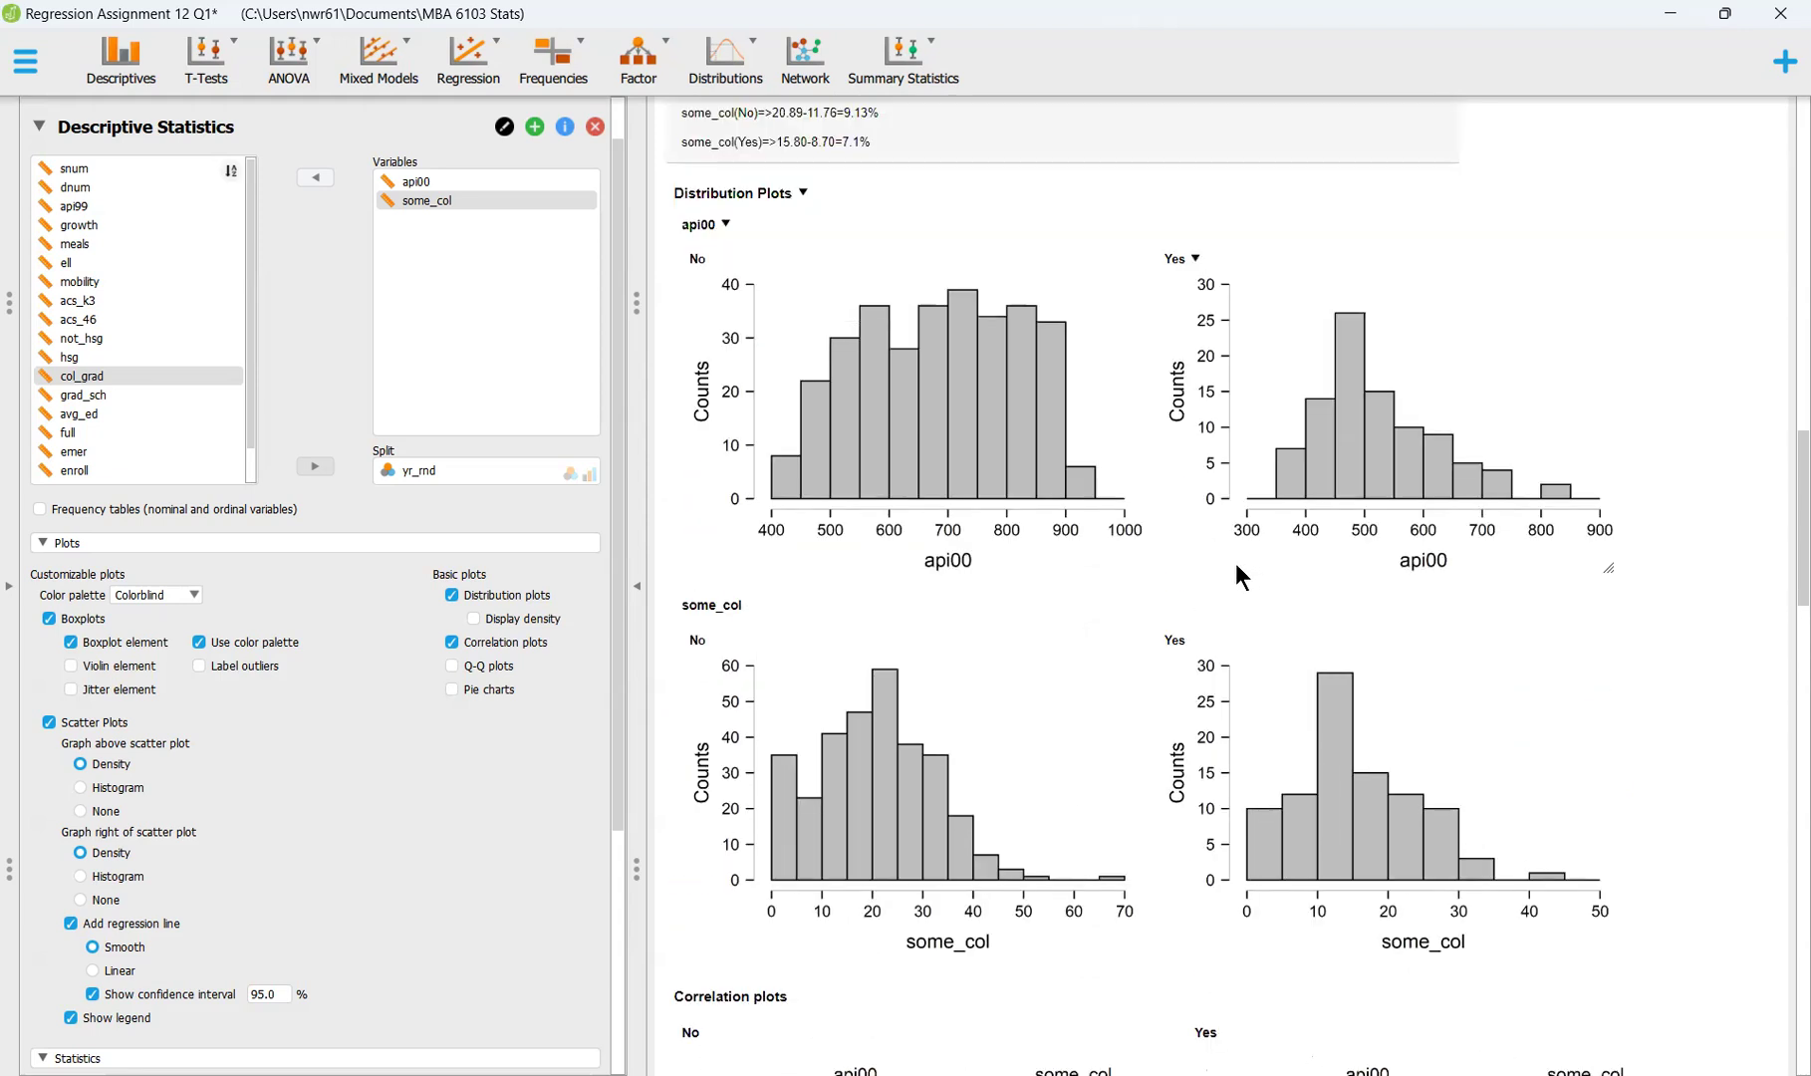
pyautogui.scroll(-17, 1226, 573)
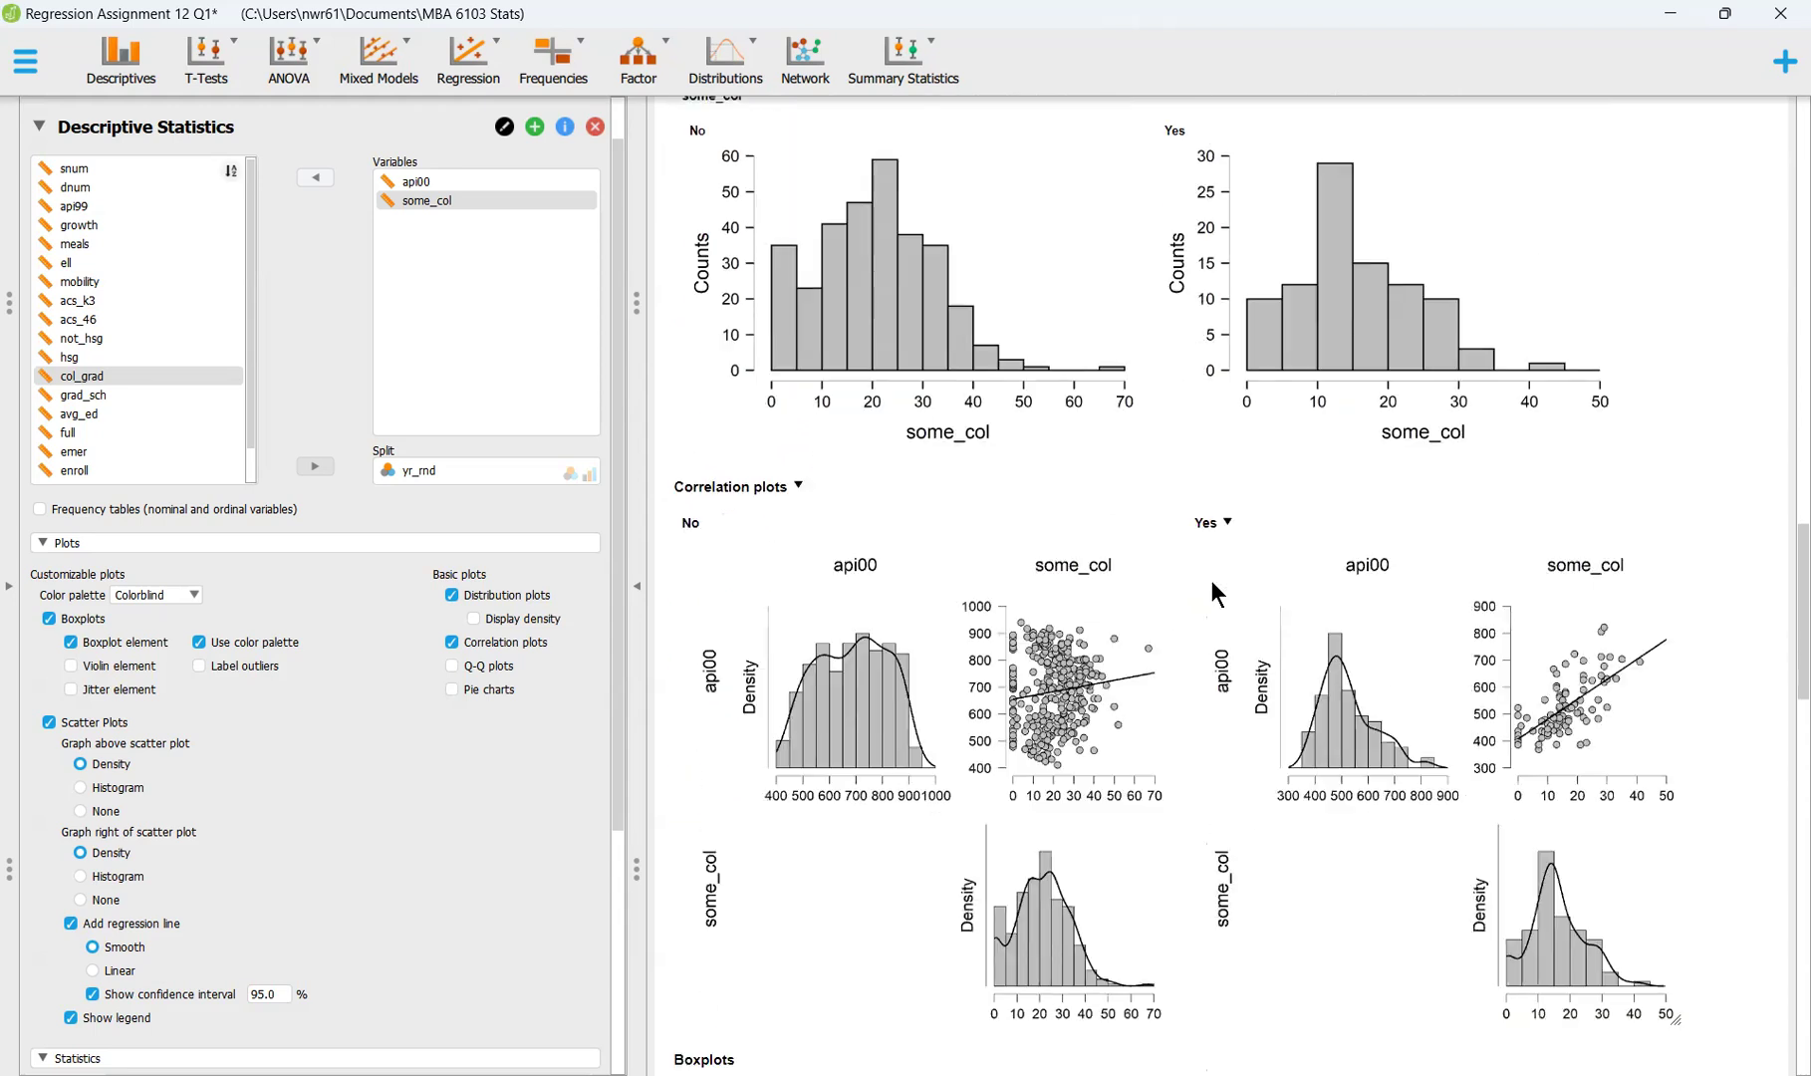
pyautogui.scroll(-2, 1200, 583)
pyautogui.scroll(5, 1181, 588)
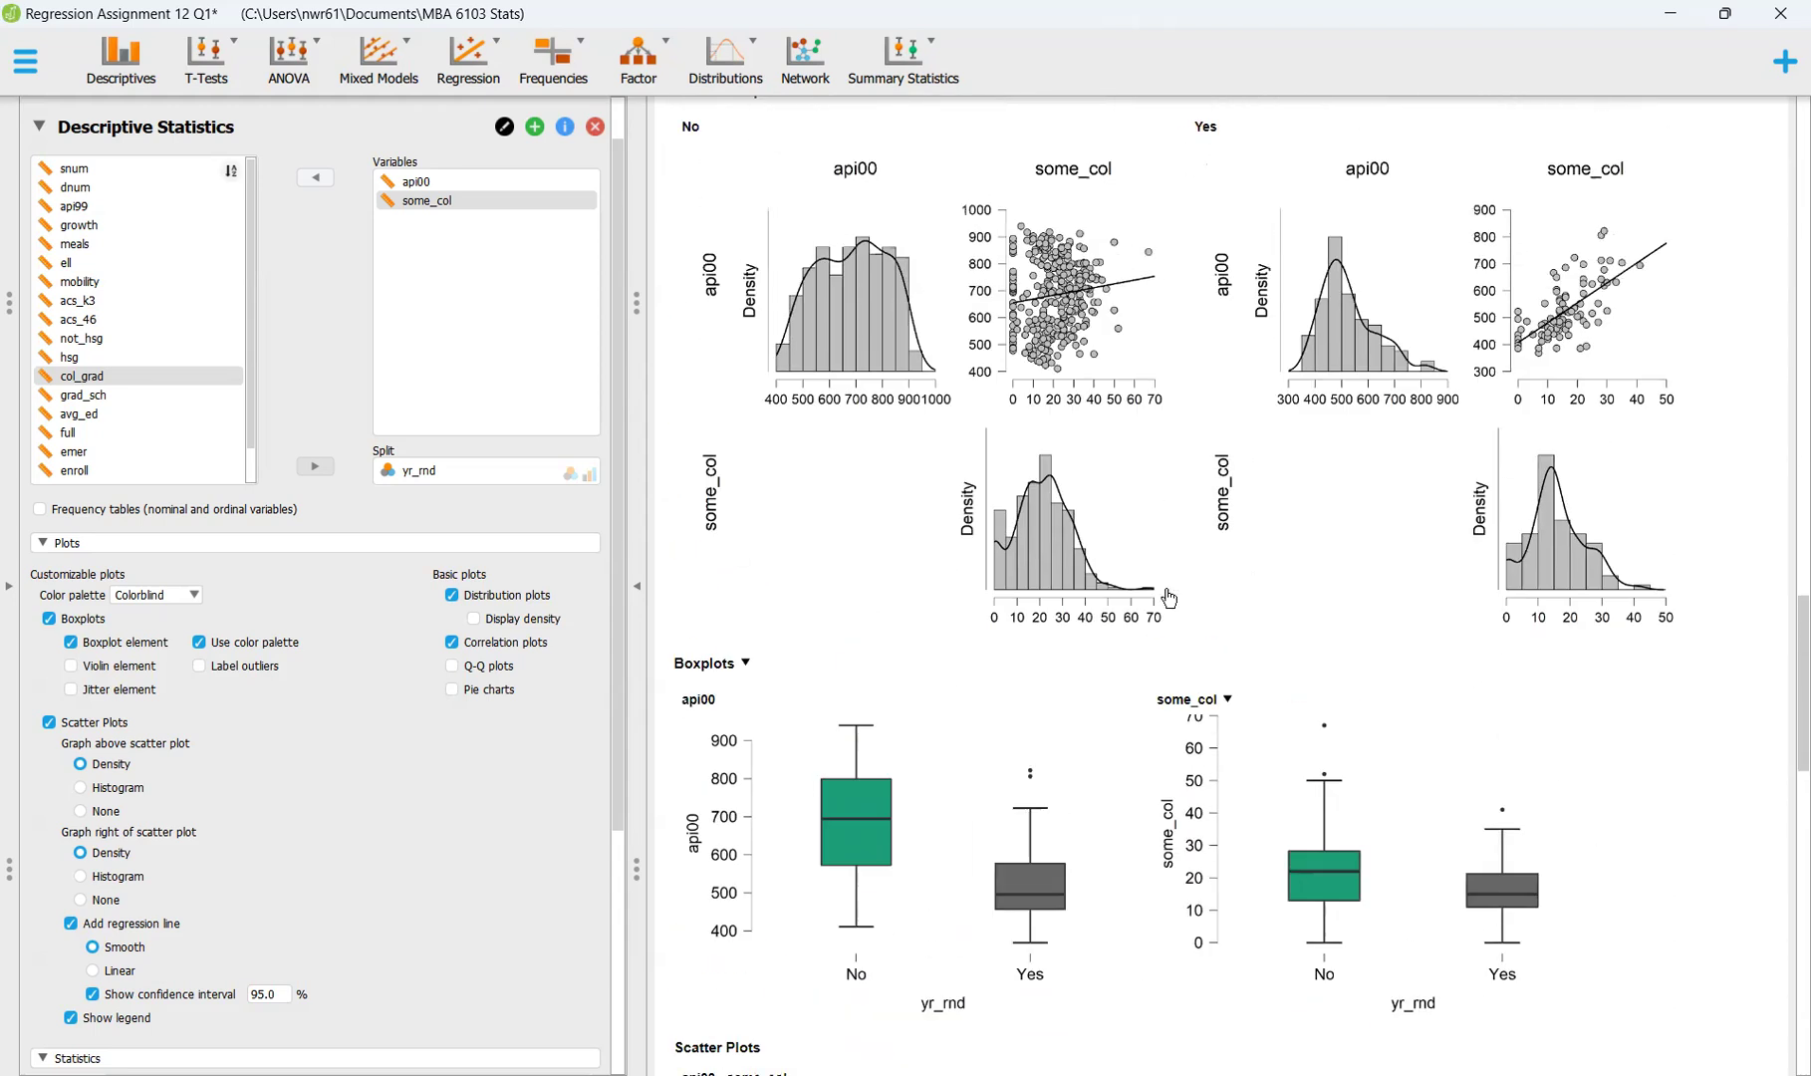
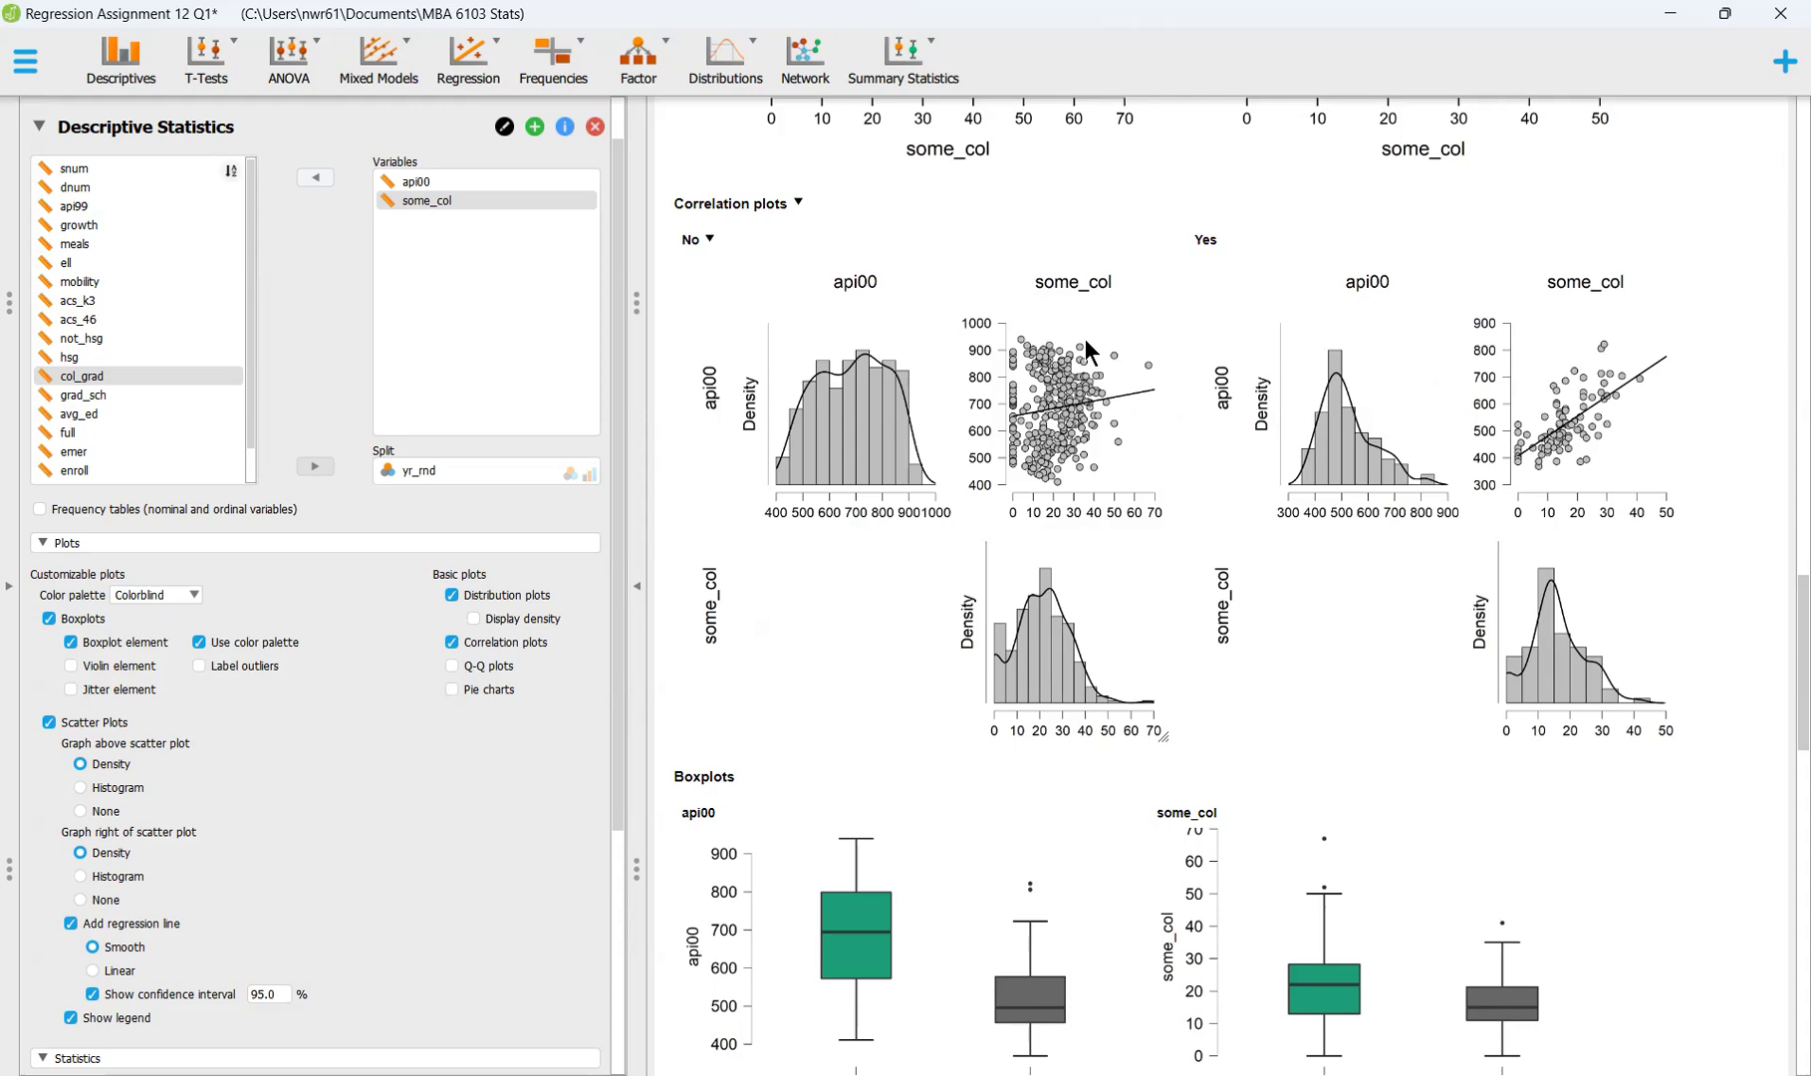
pyautogui.scroll(-5, 957, 478)
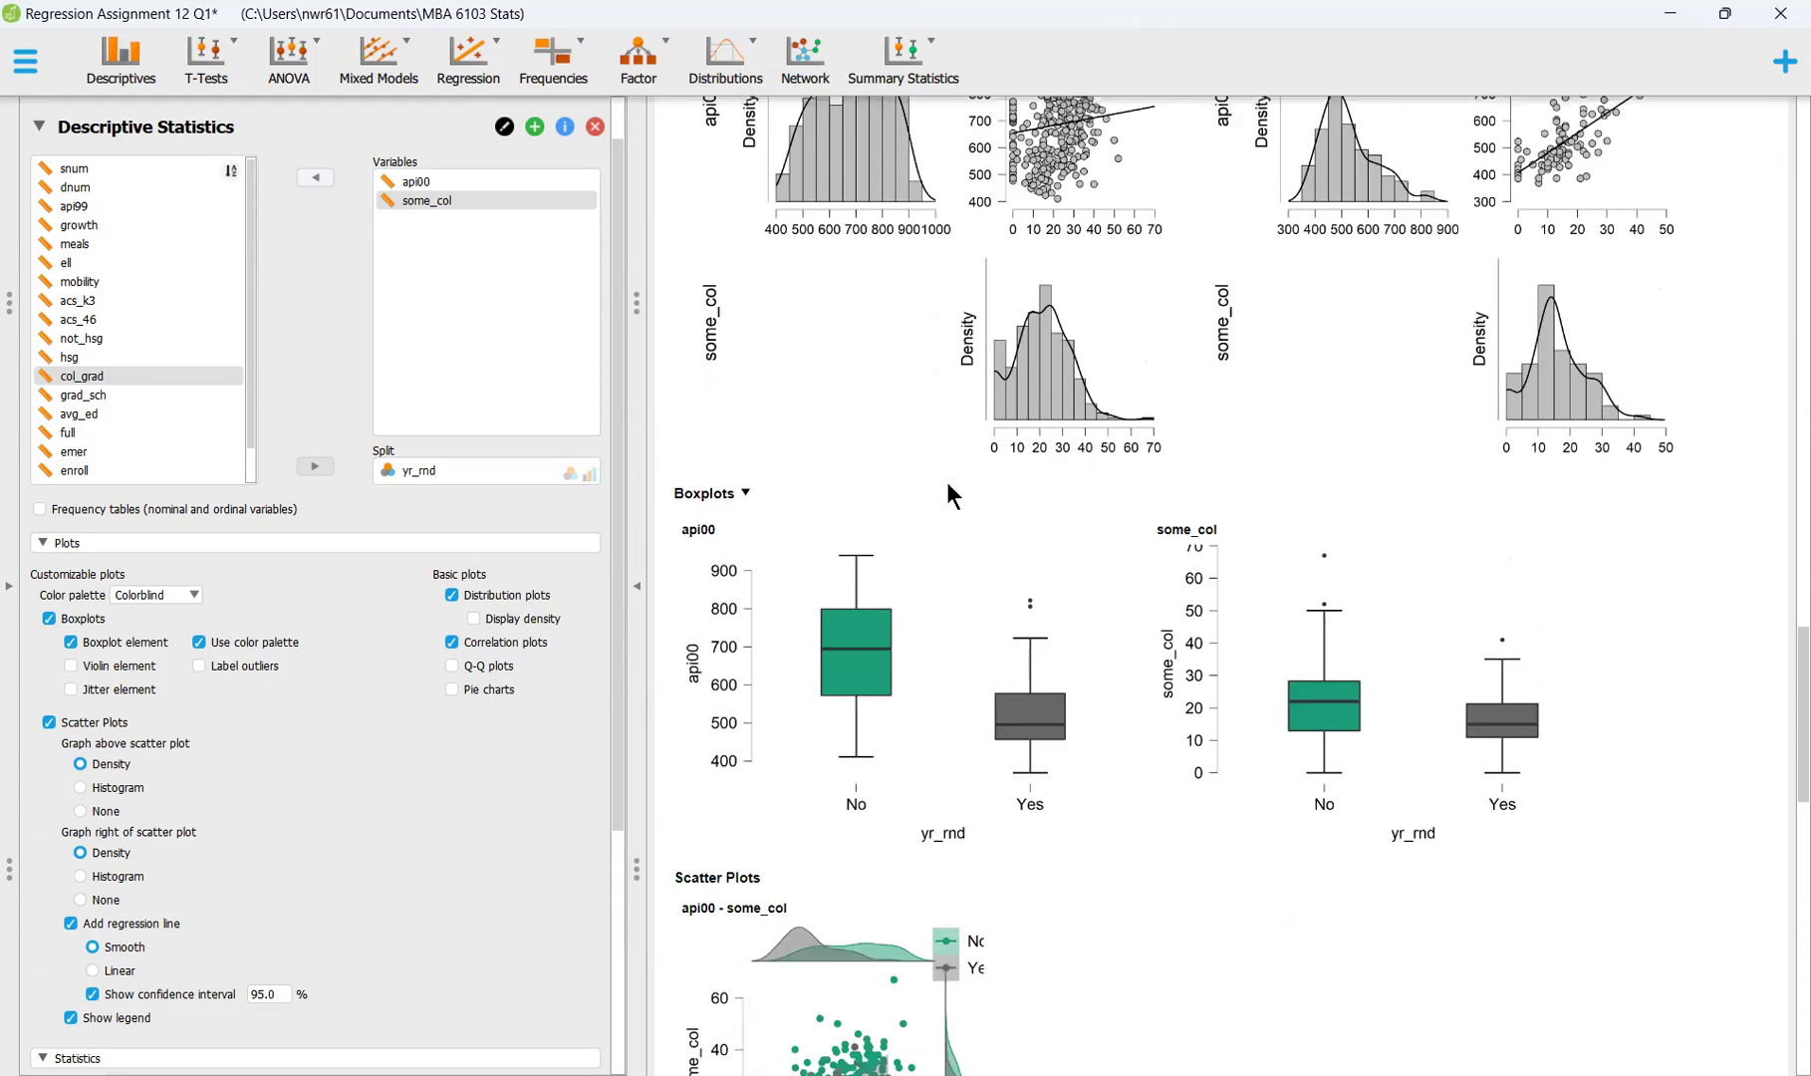
pyautogui.scroll(-6, 879, 614)
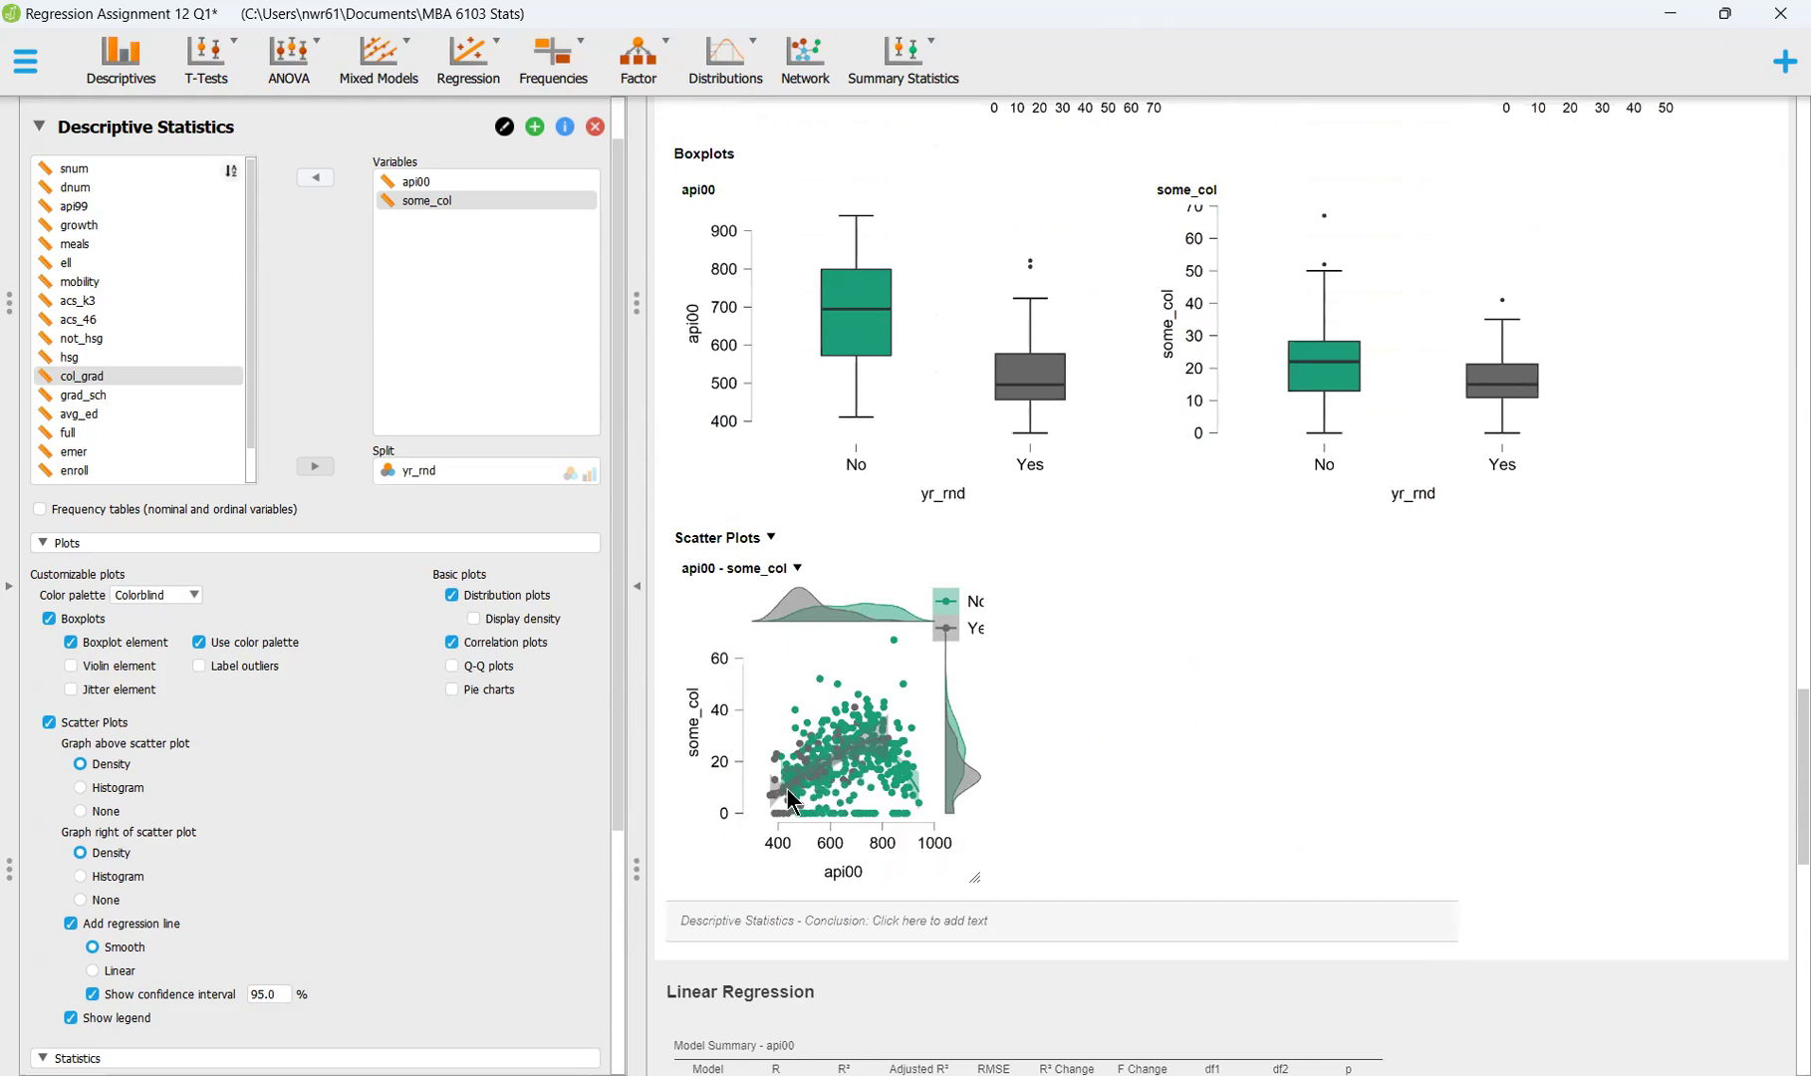
# Examine the linear regression output for api00 on some_col, from the model summary to the partial regression plot
pyautogui.scroll(-9, 780, 792)
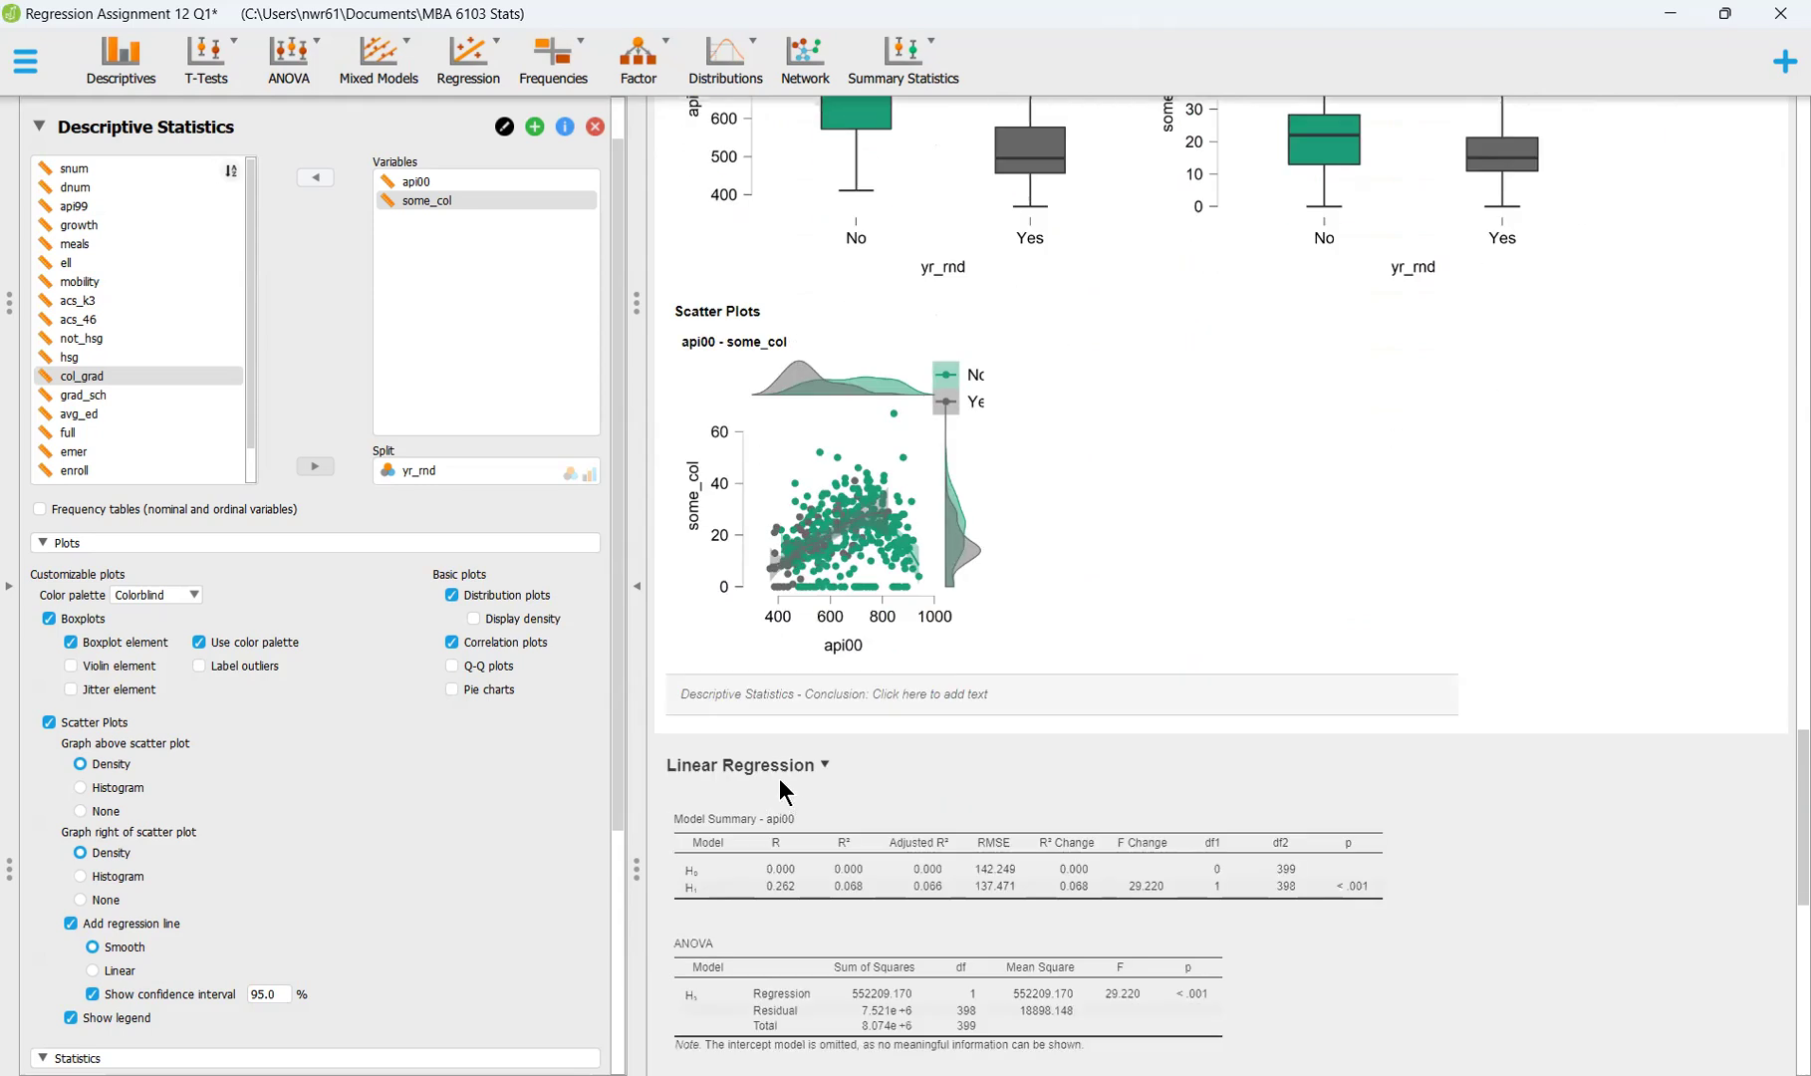
pyautogui.scroll(-4, 781, 790)
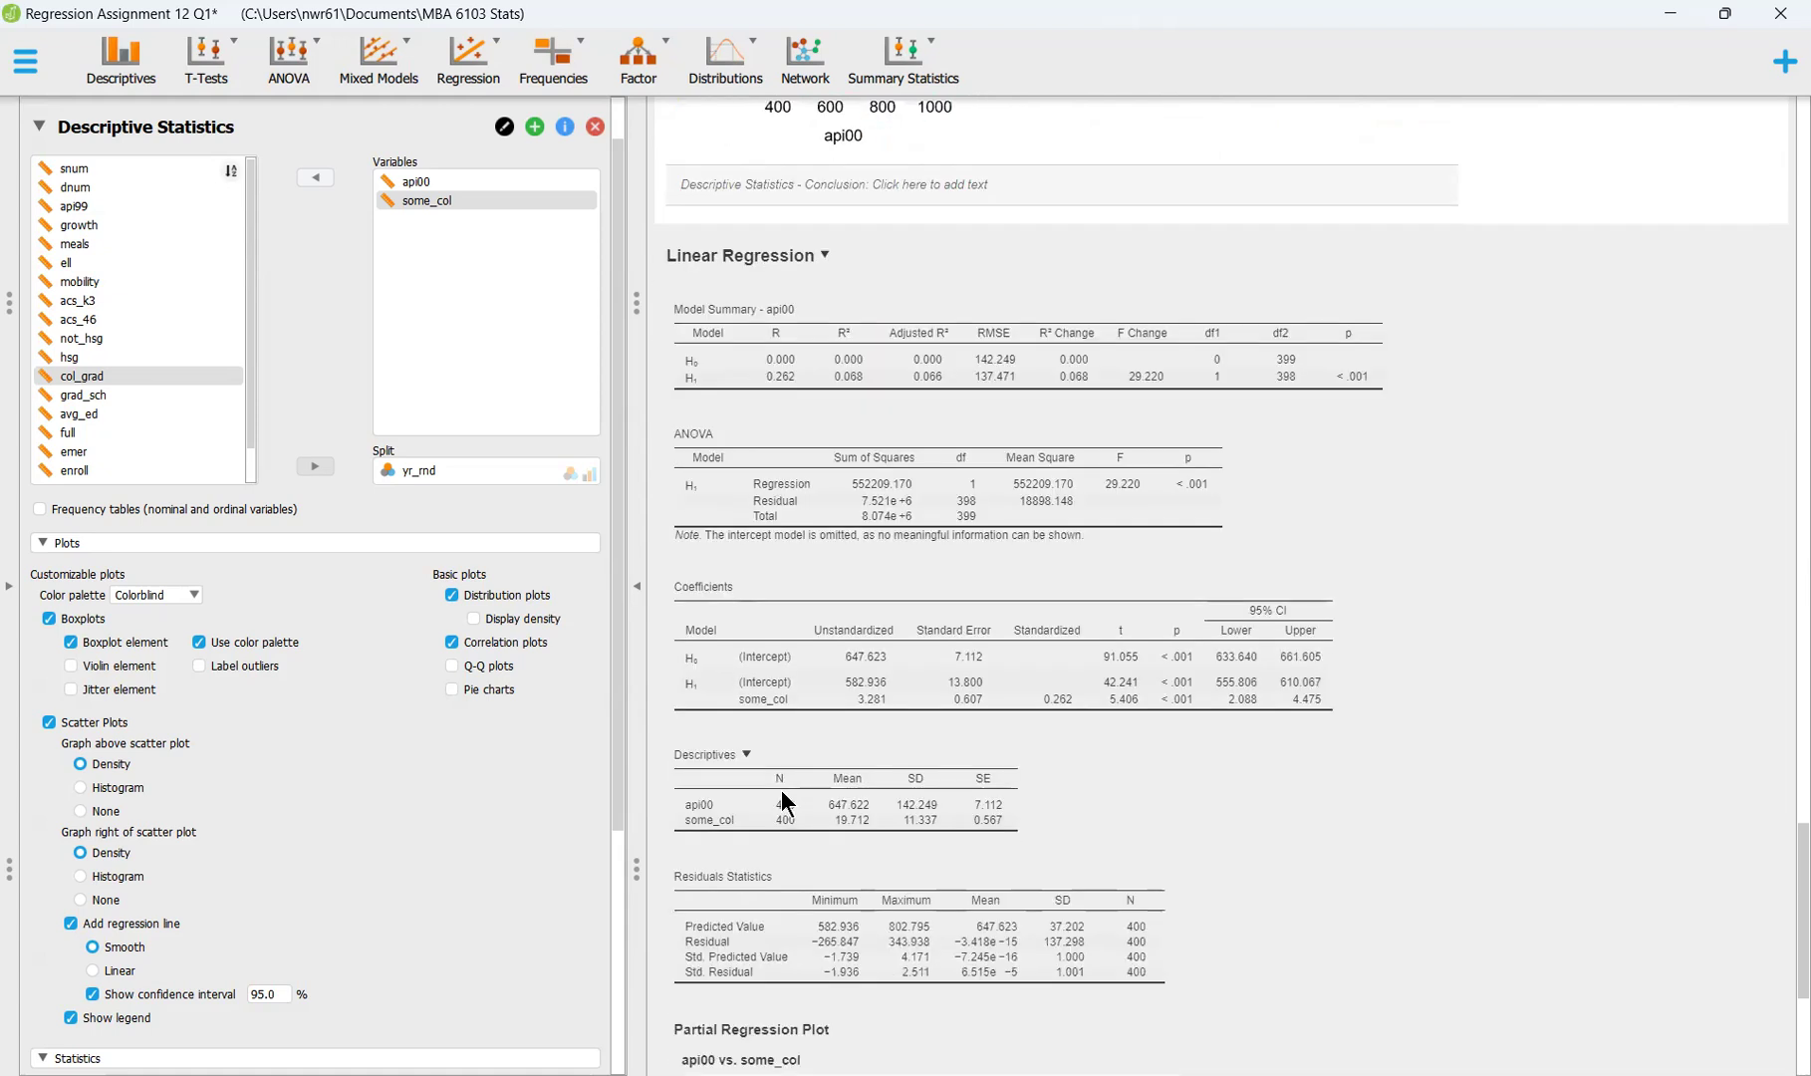
pyautogui.scroll(-2, 807, 755)
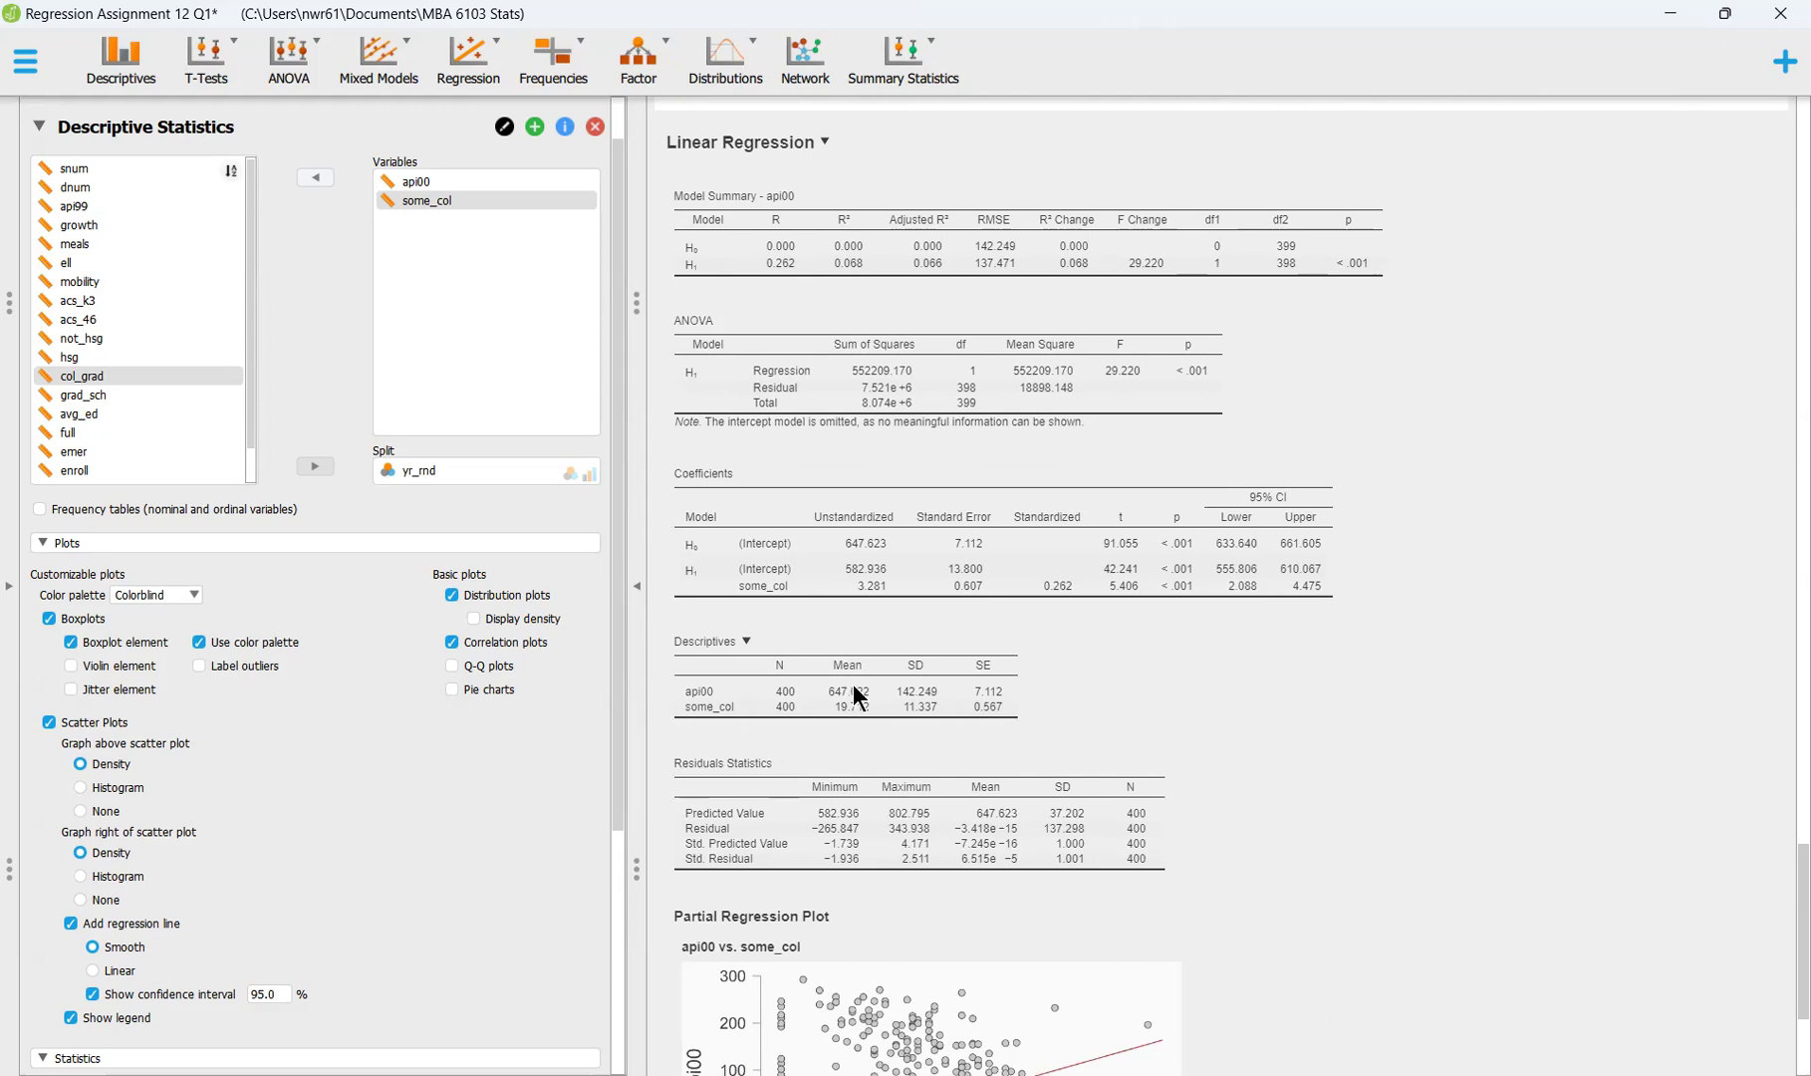
pyautogui.scroll(-4, 858, 732)
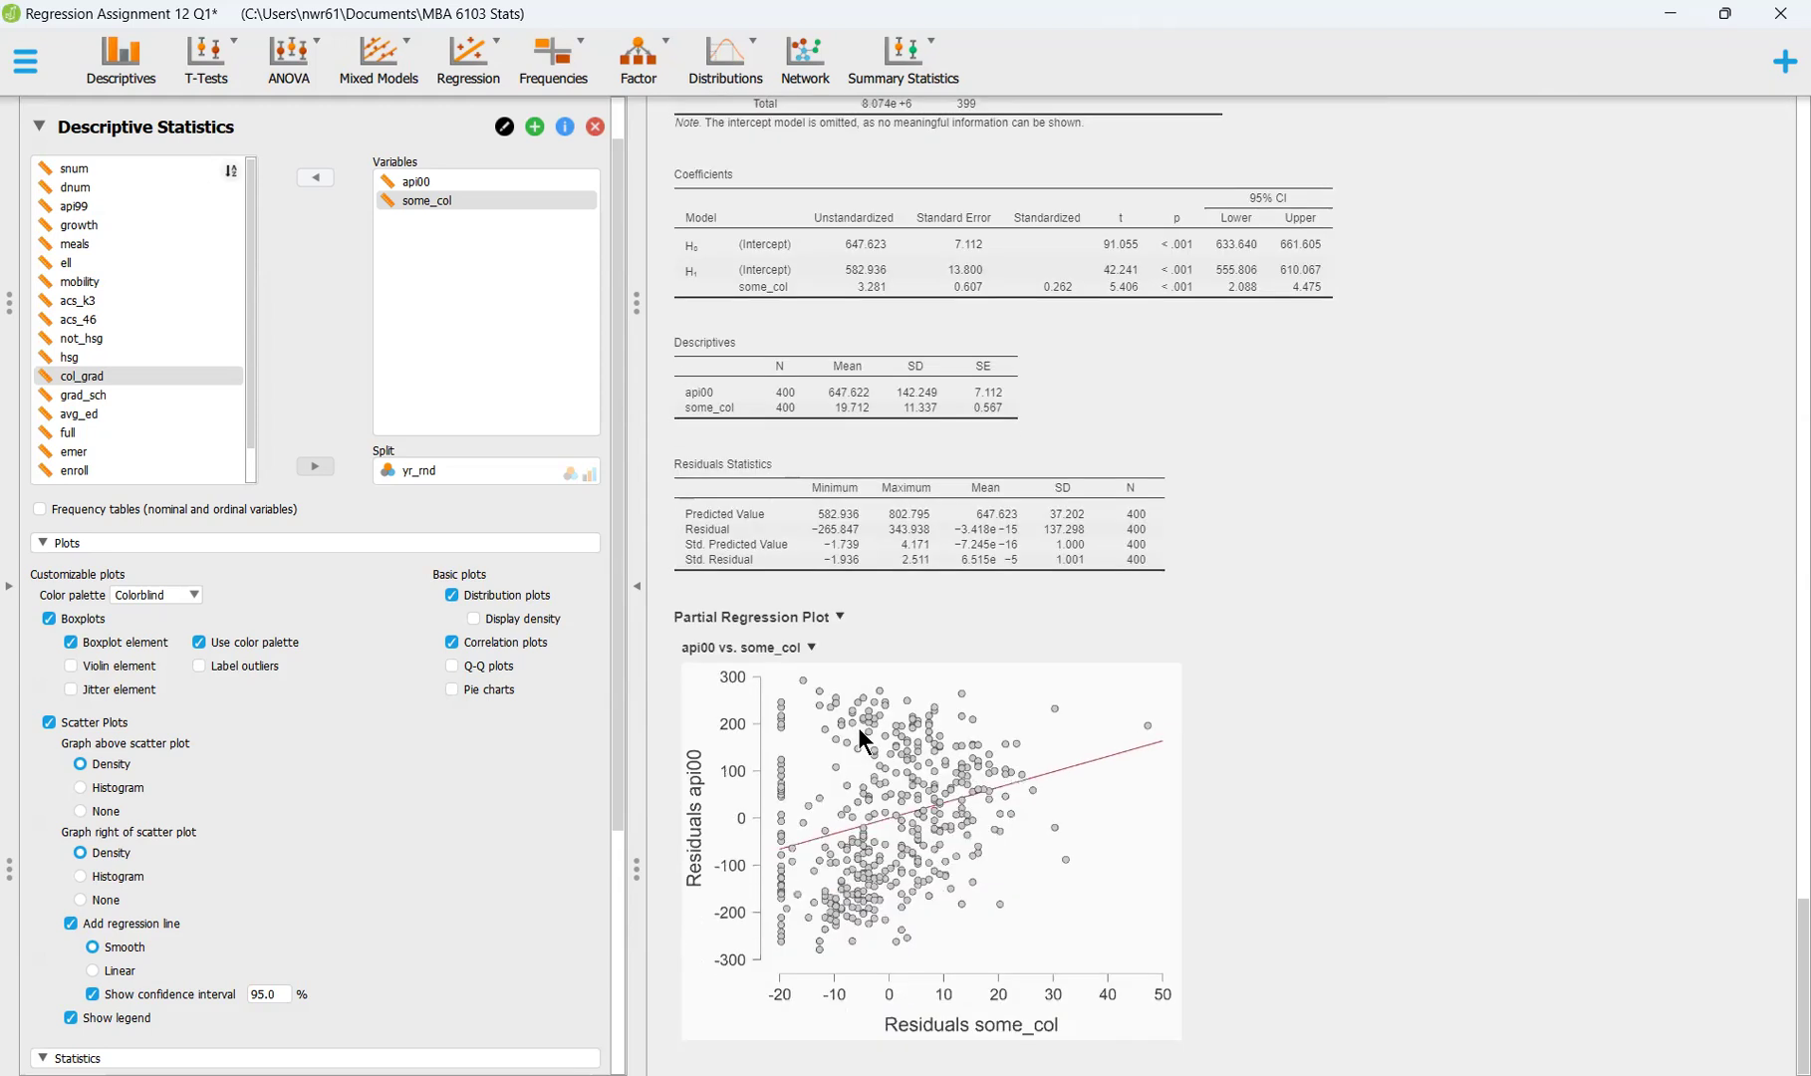
pyautogui.scroll(-1, 857, 738)
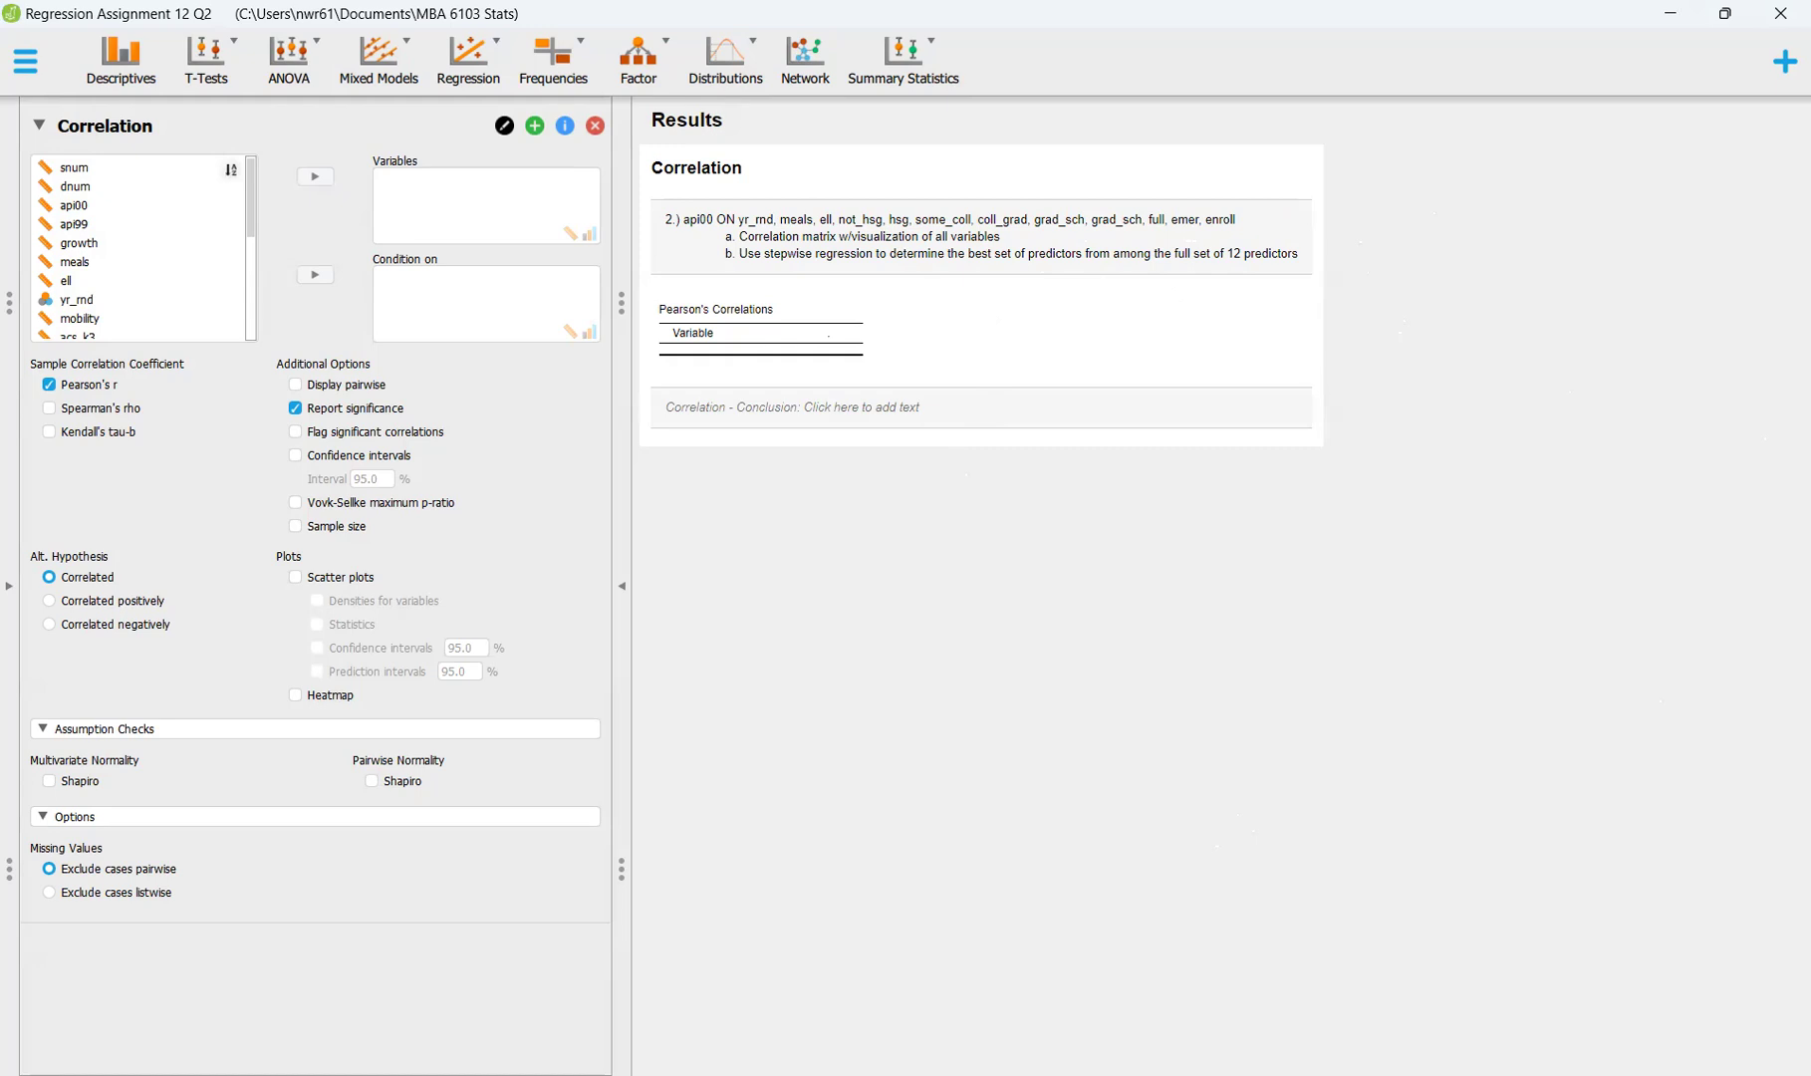
# Save the Q2 file and add api00, yr_rnd, meals and ell to the correlation variables
pyautogui.hotkey('ctrl', 's')
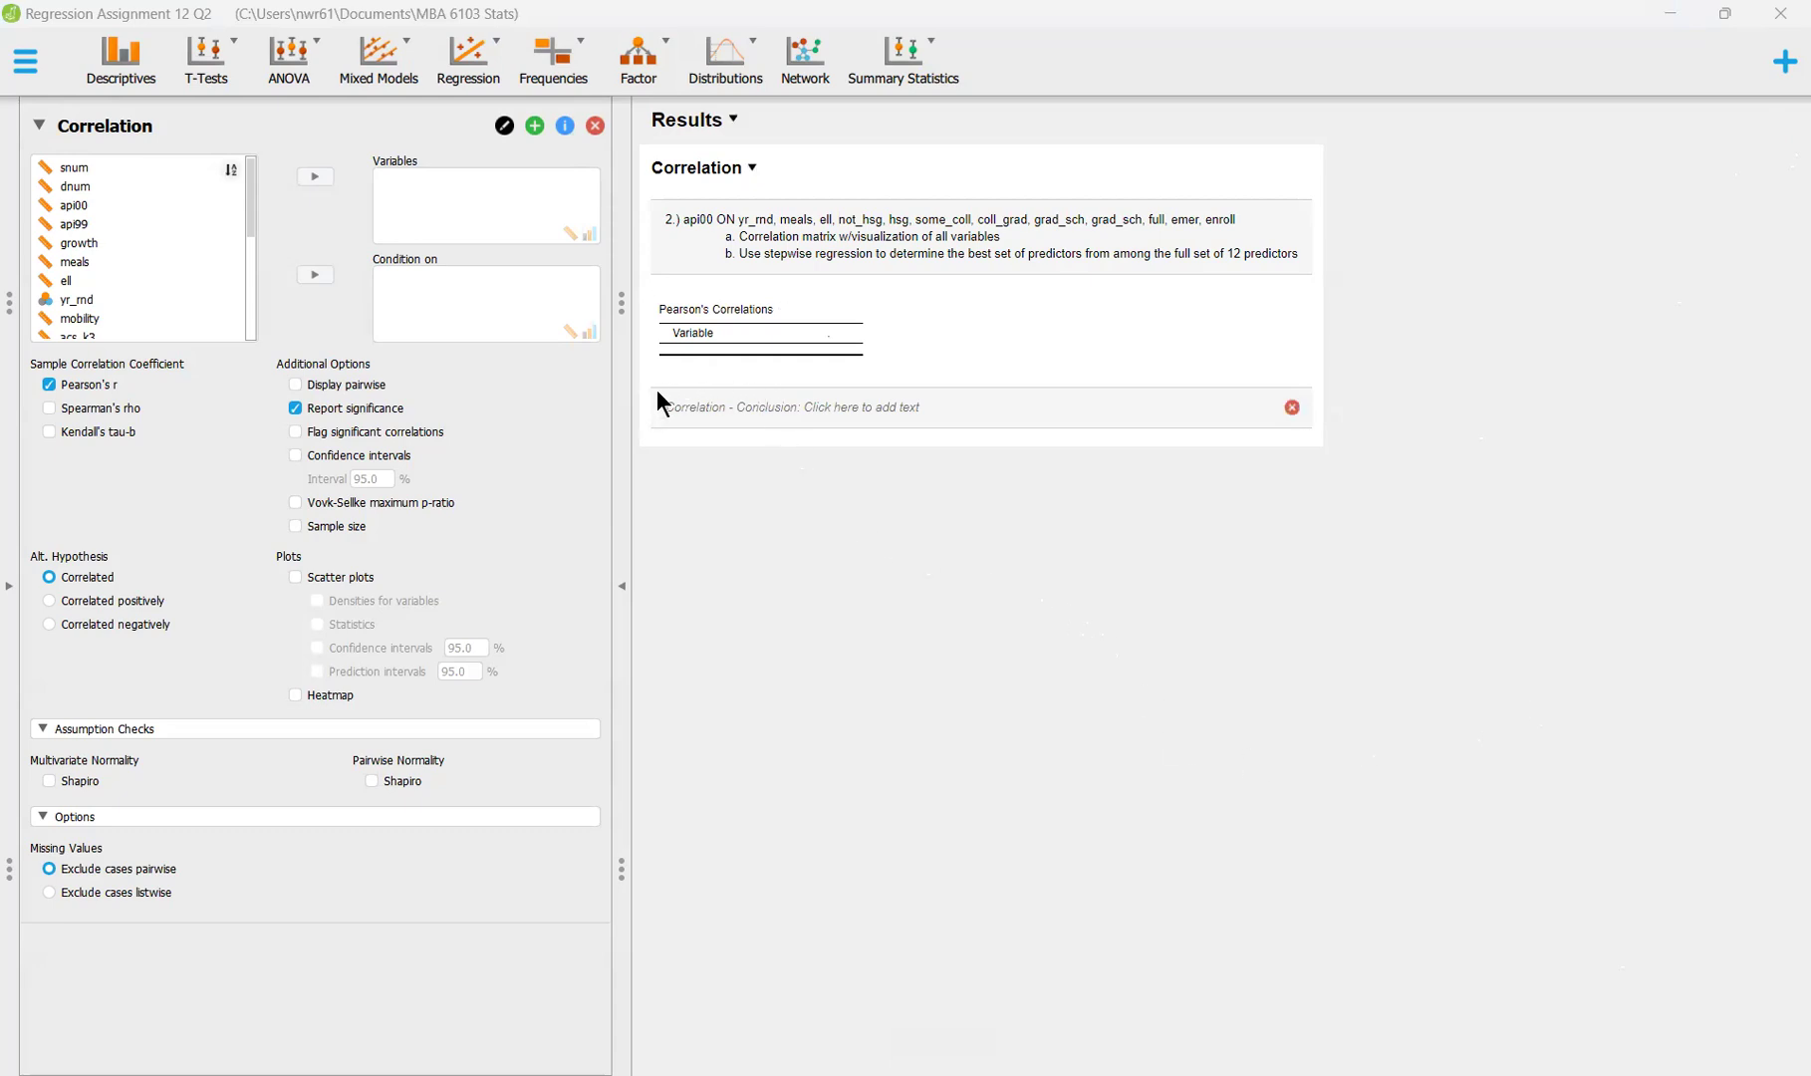
pyautogui.doubleClick(111, 207)
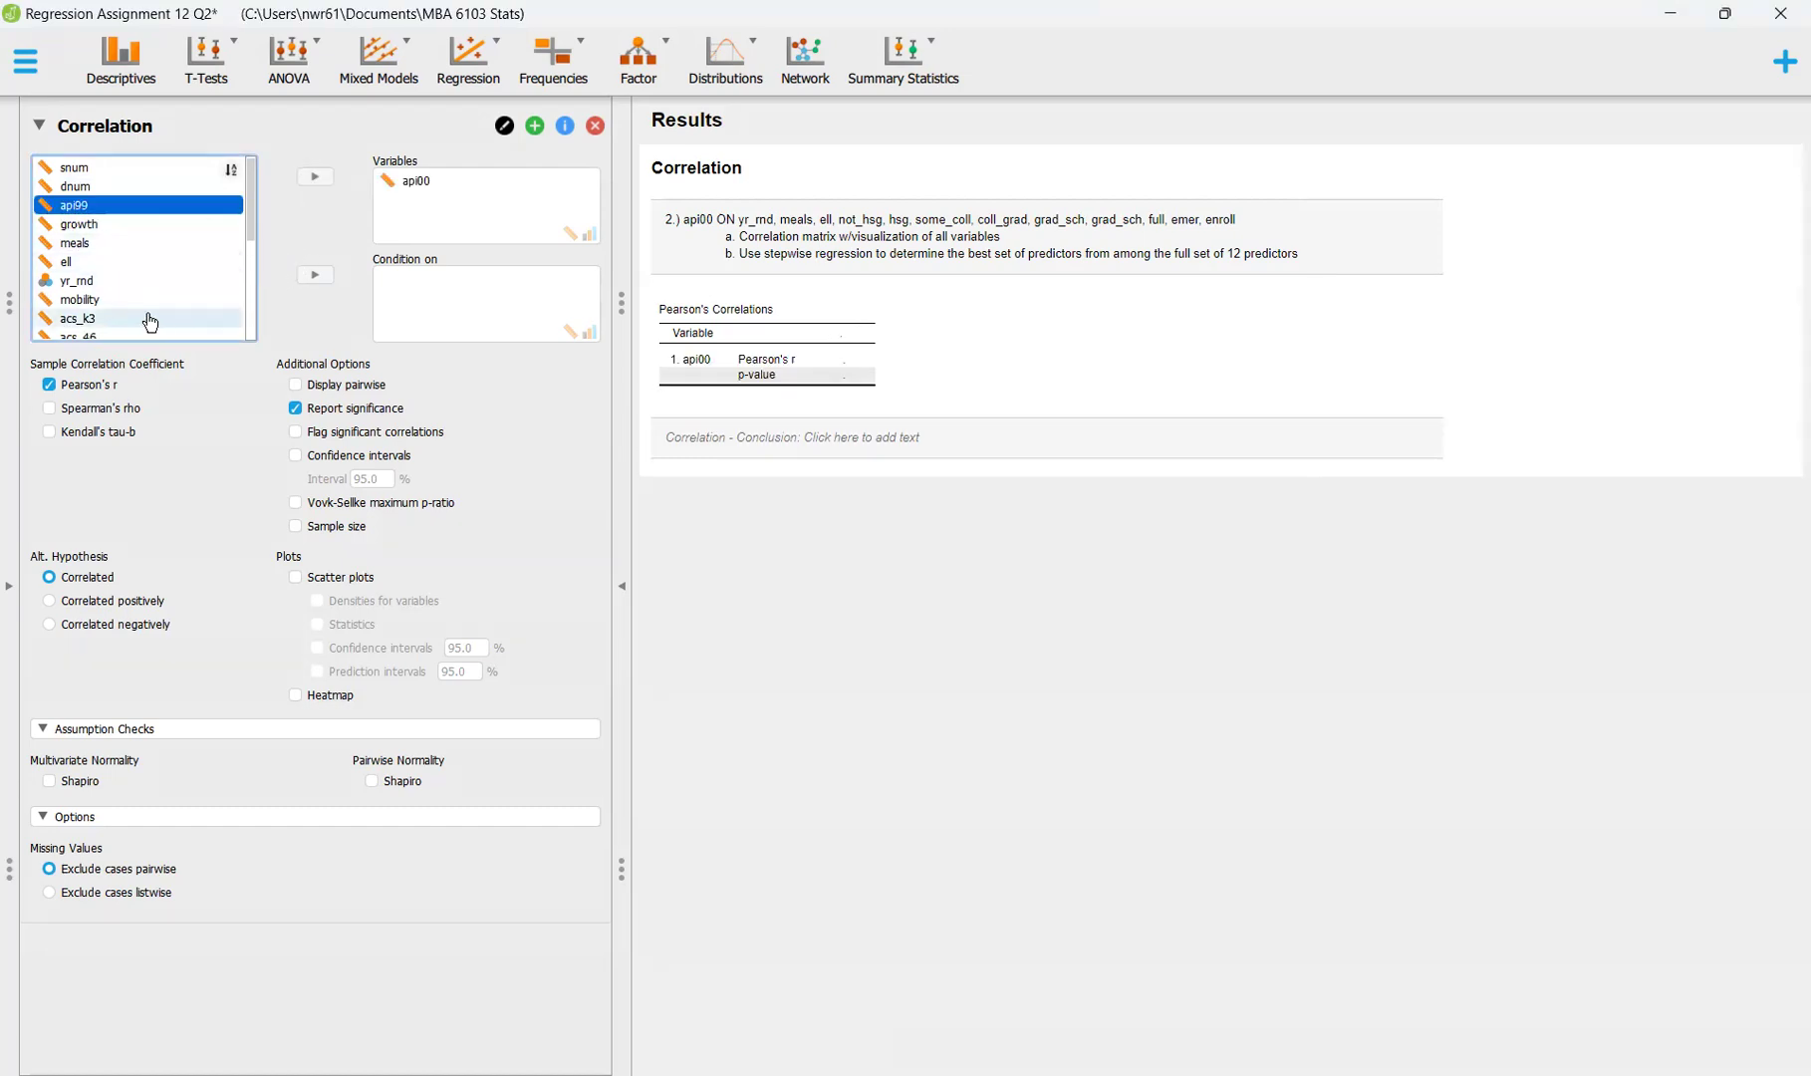
pyautogui.click(137, 281)
pyautogui.click(315, 177)
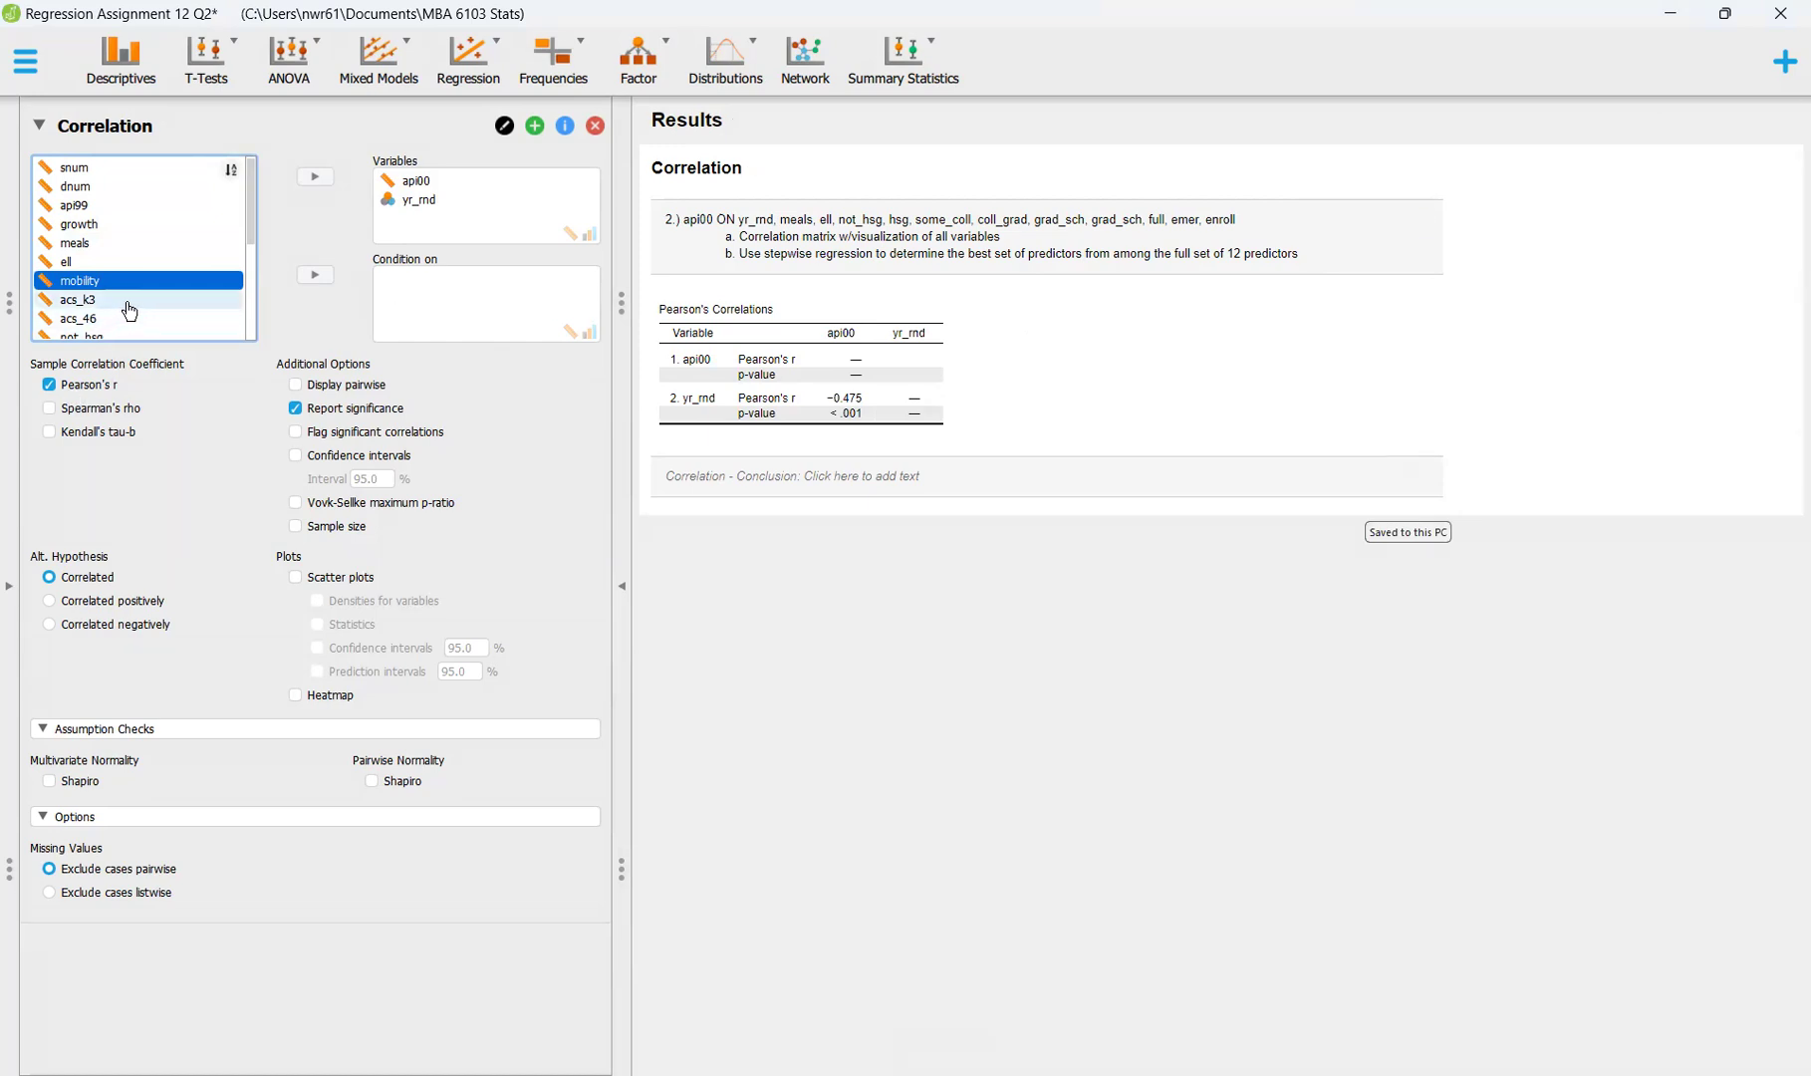
pyautogui.click(118, 243)
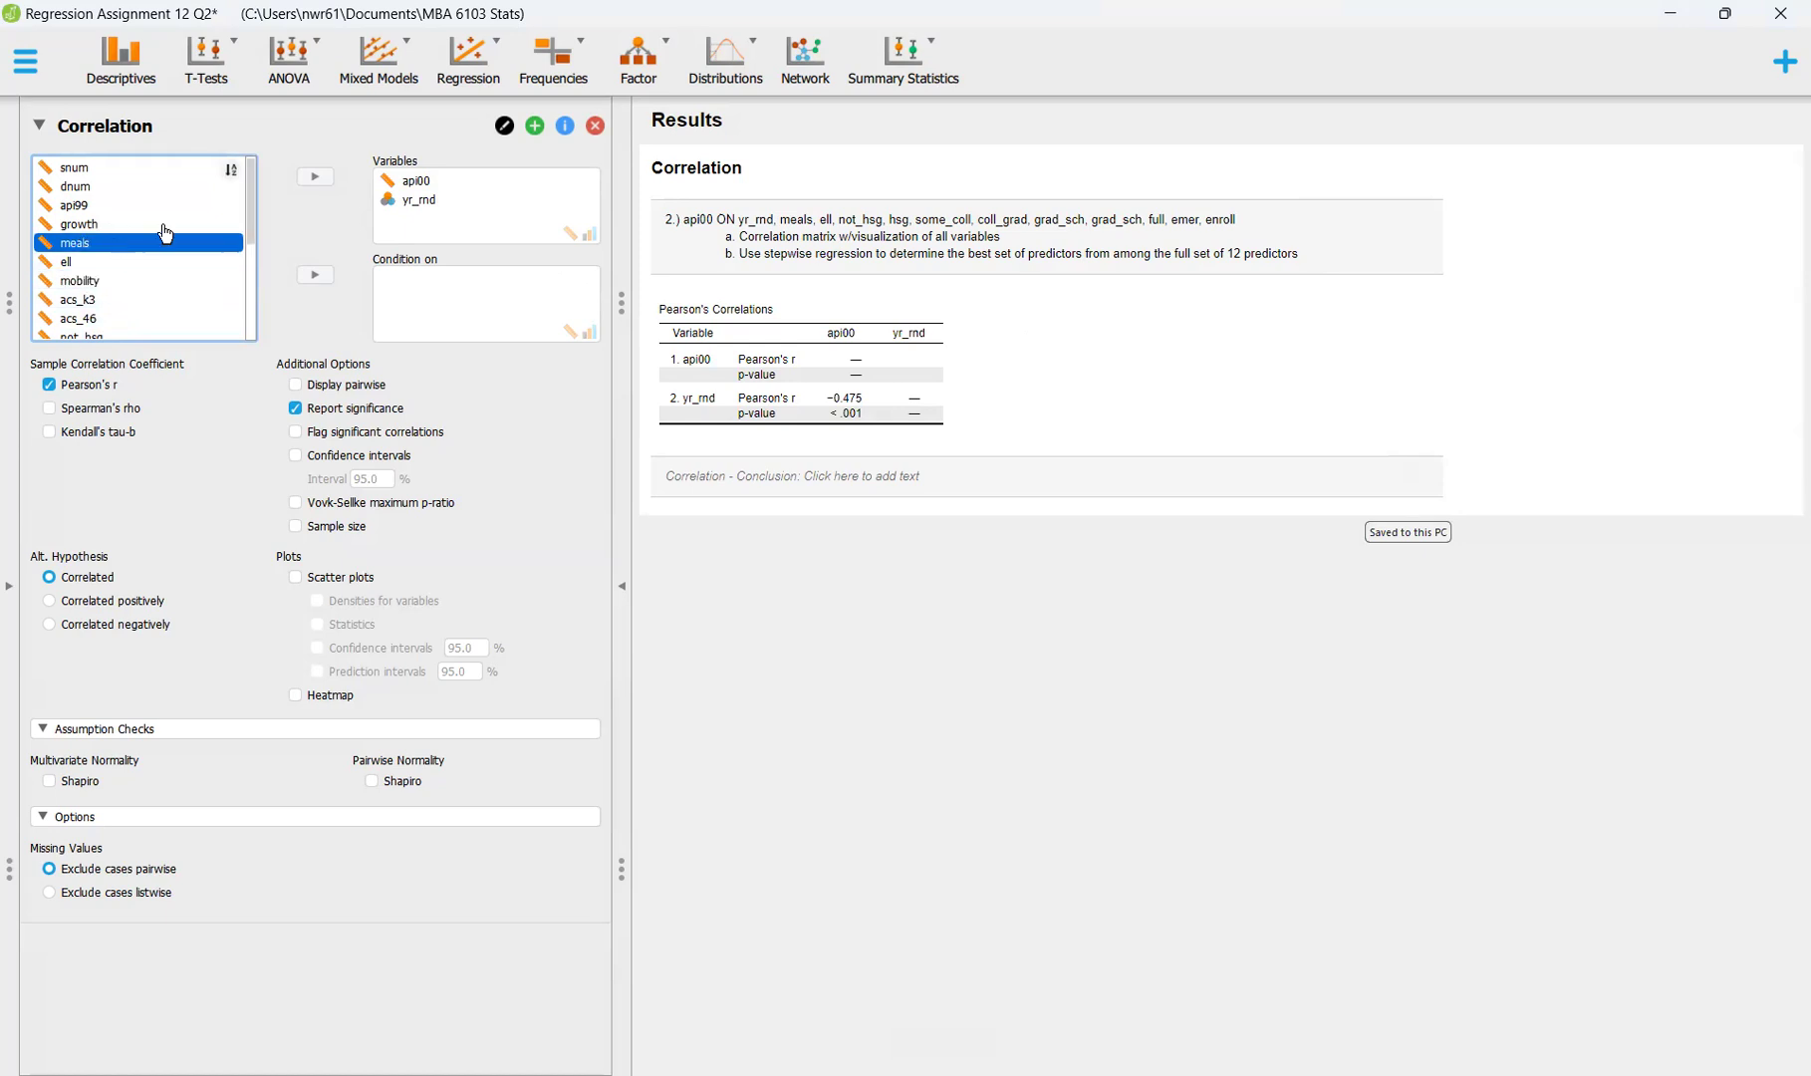
pyautogui.click(320, 184)
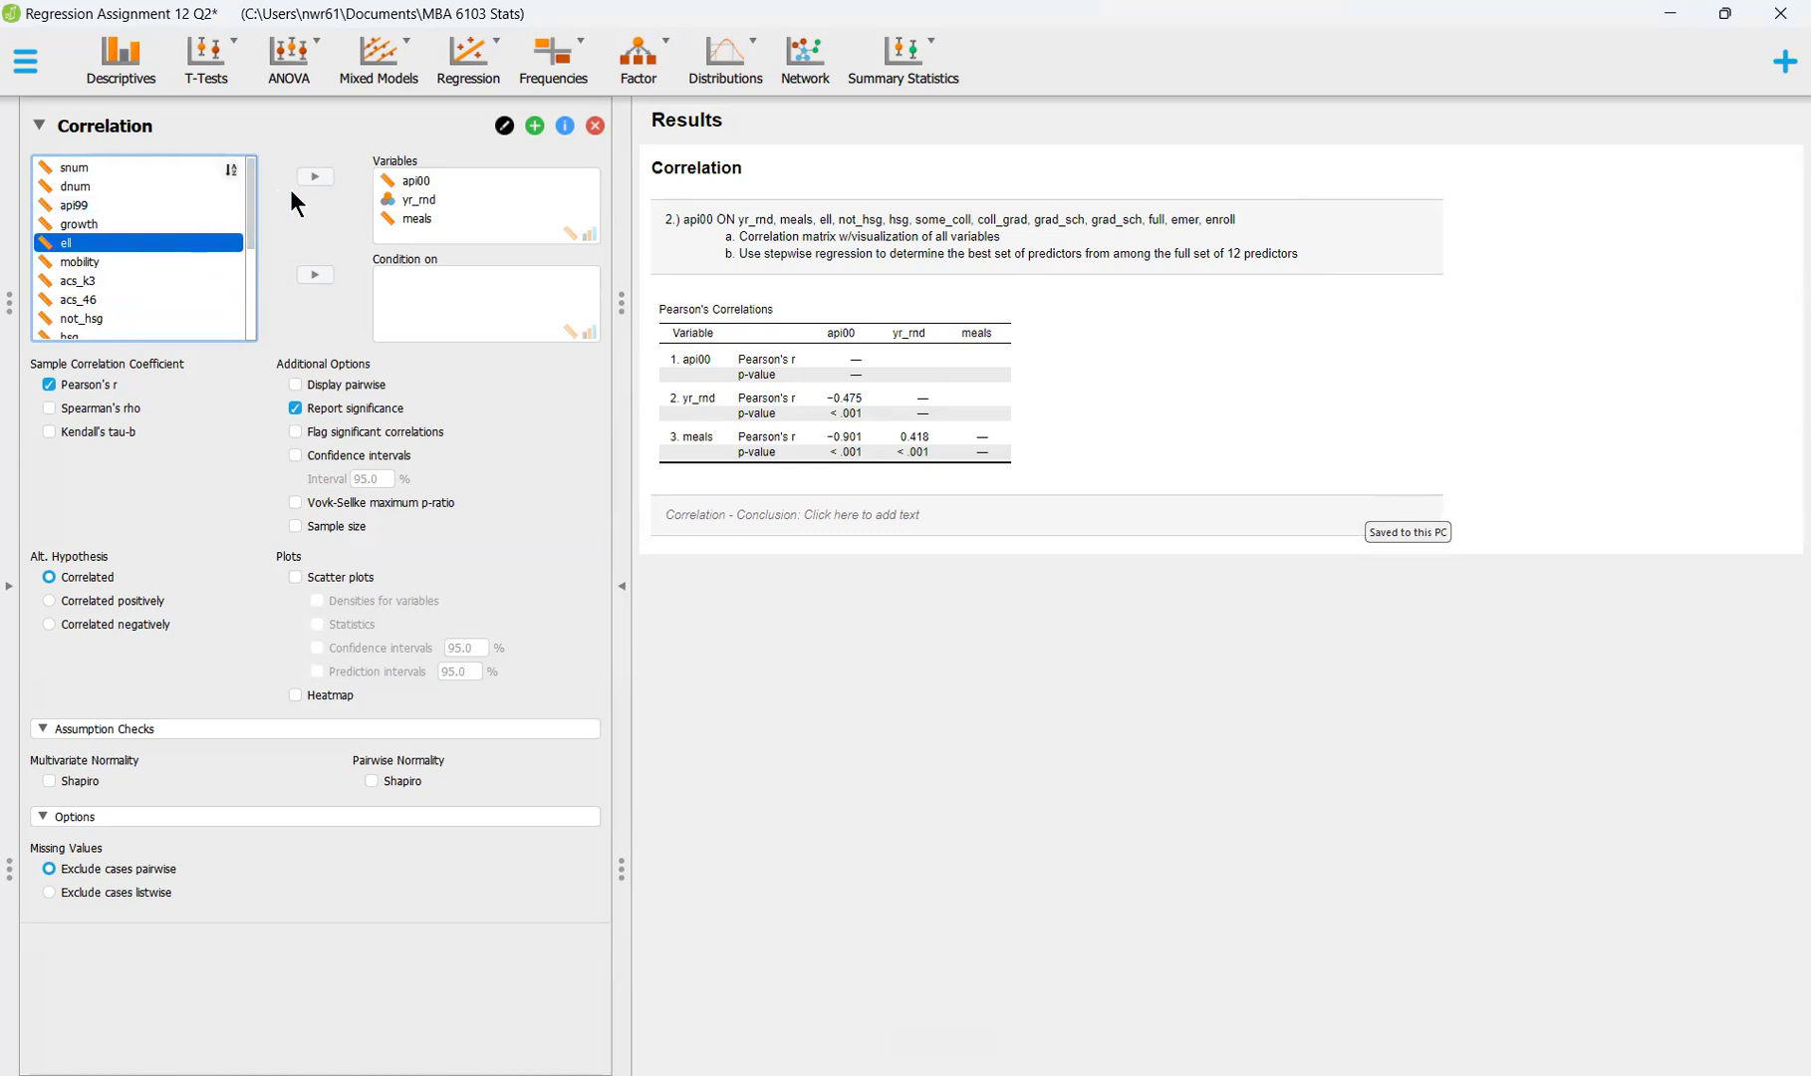
pyautogui.click(308, 186)
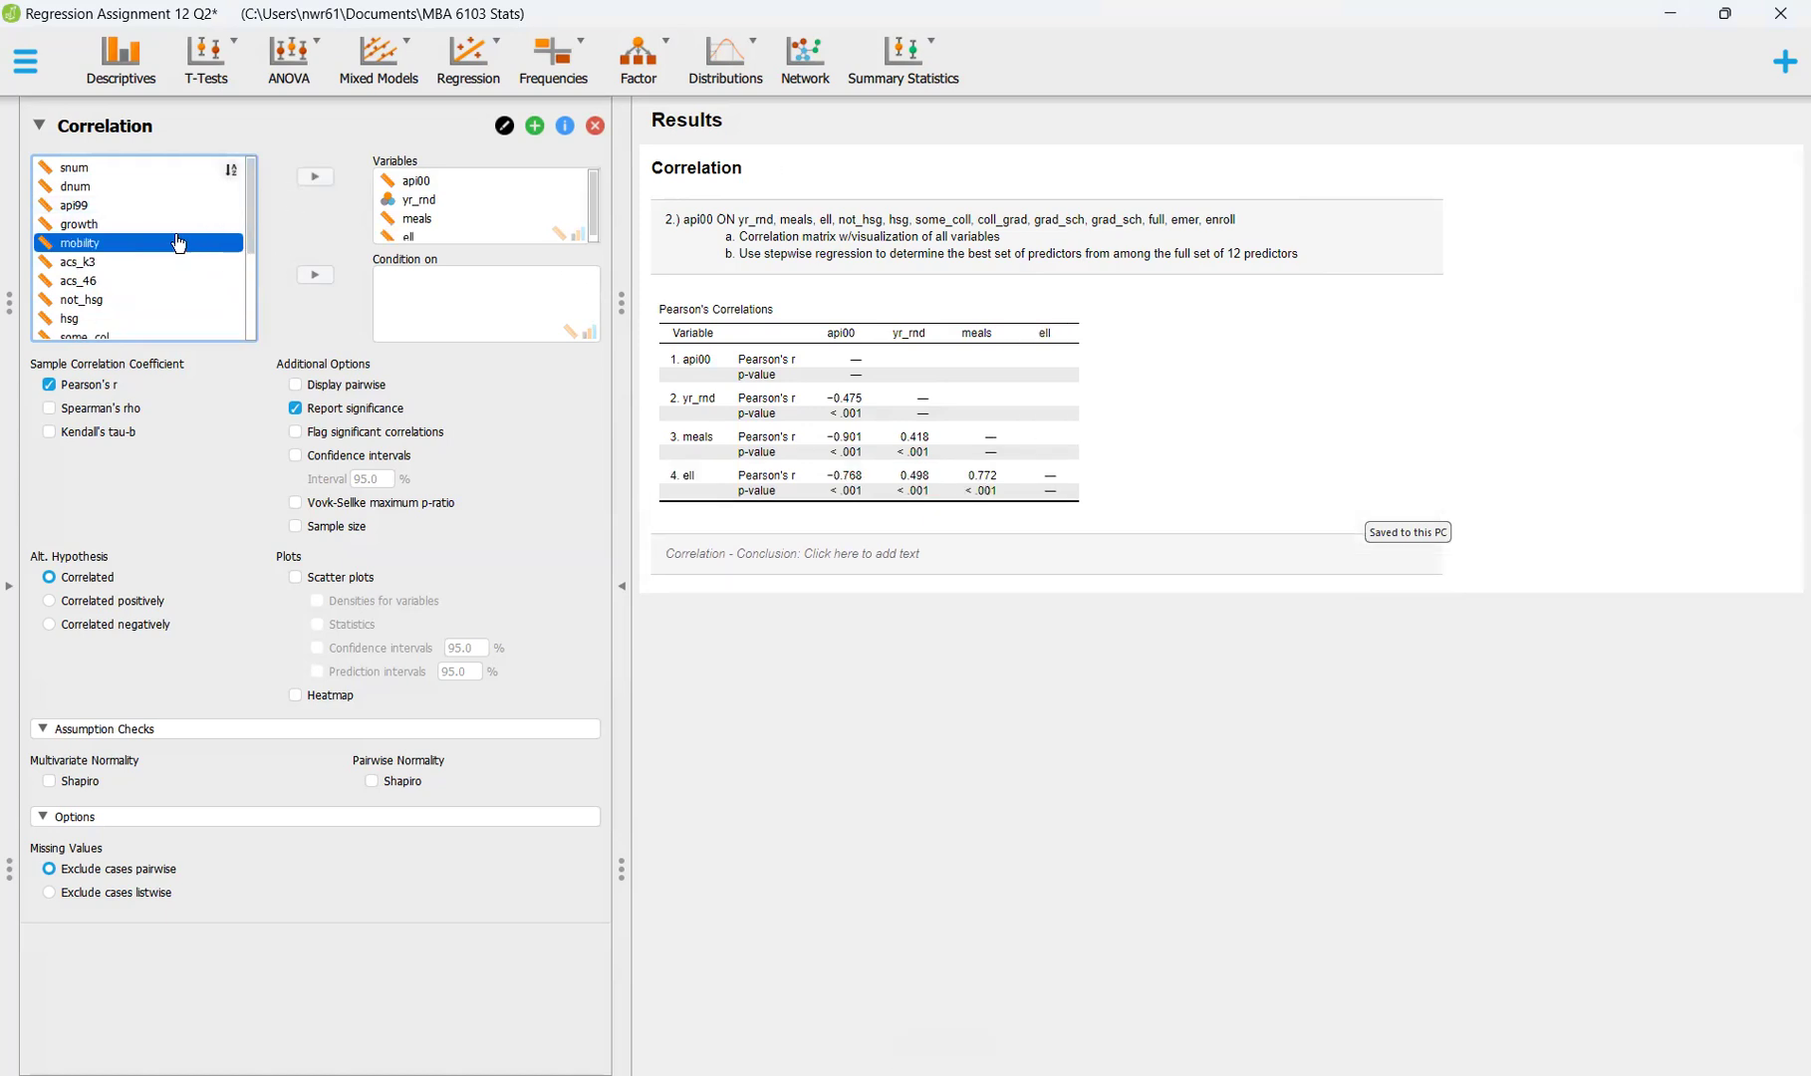
# Add mobility, not_hsg, hsg, some_col, col_grad, grad_sch, full, emer and enroll to the correlation variables
pyautogui.scroll(-3, 180, 250)
pyautogui.click(117, 177)
pyautogui.keyDown('shift'); pyautogui.click(119, 198); pyautogui.keyUp('shift')
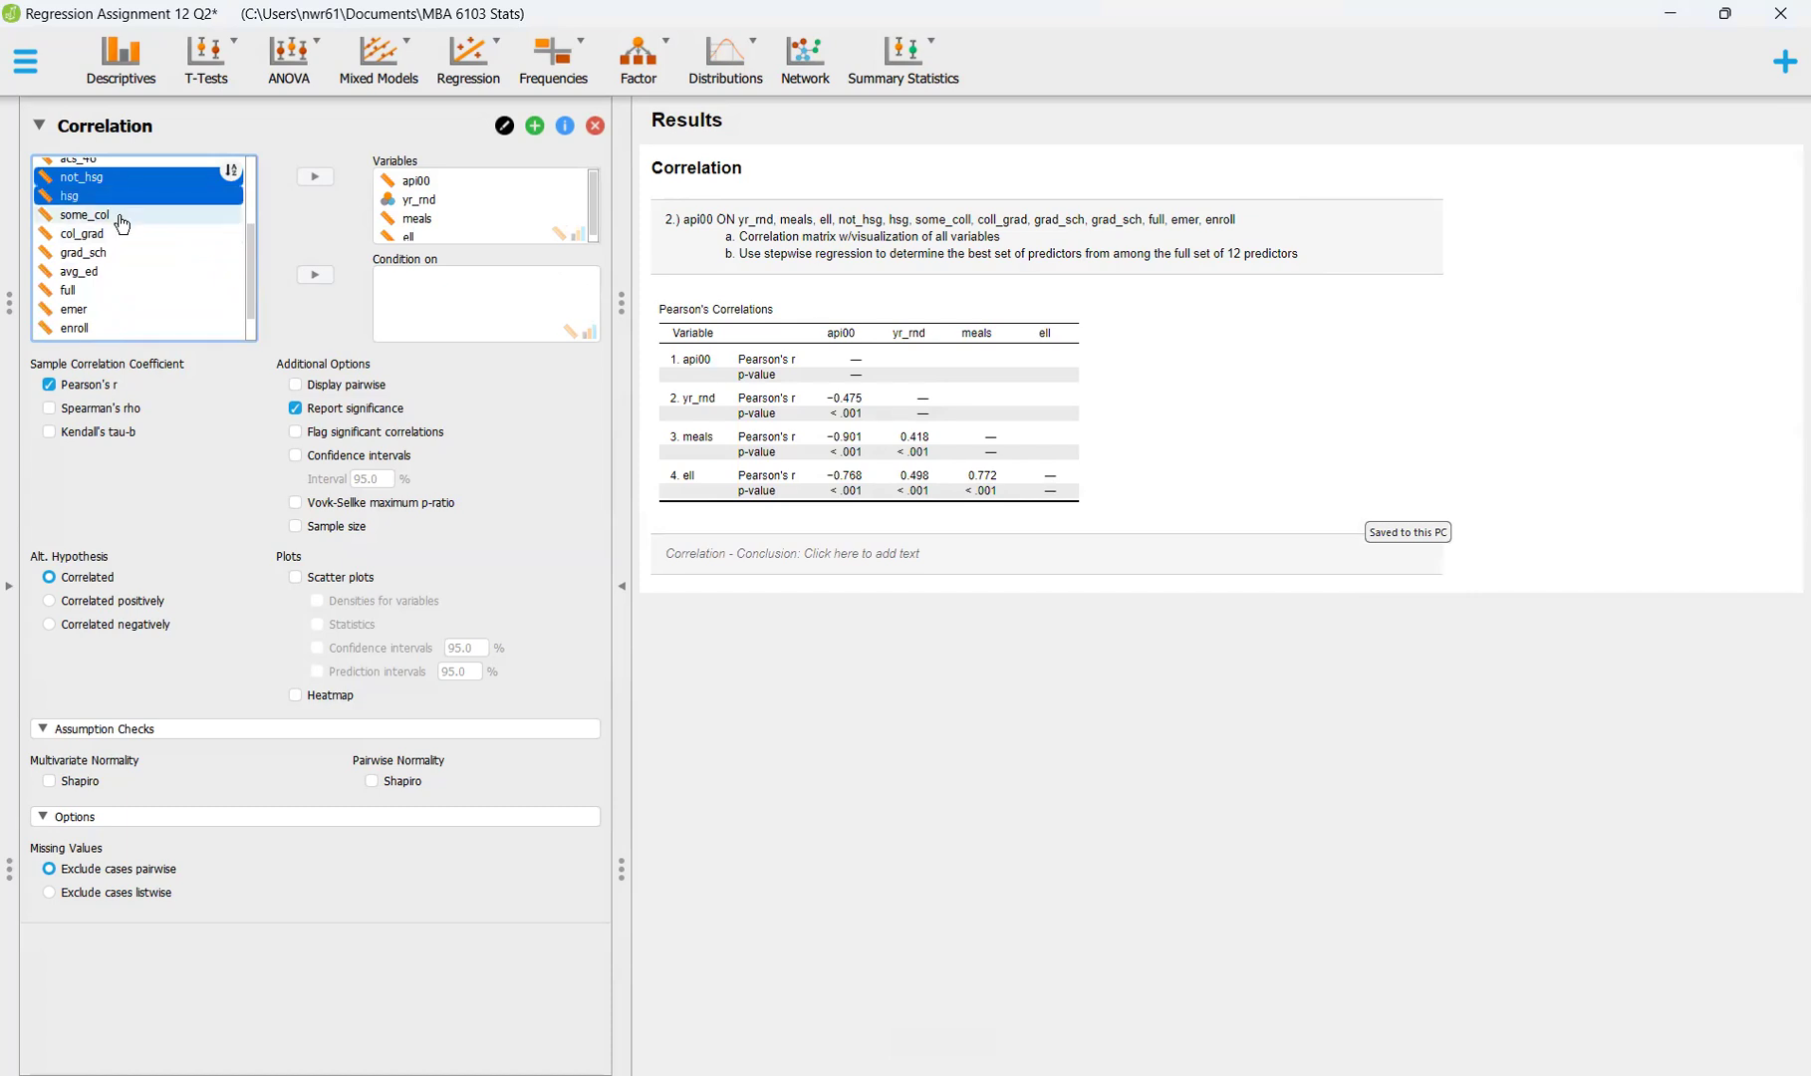
pyautogui.keyDown('shift'); pyautogui.click(122, 215); pyautogui.keyUp('shift')
pyautogui.keyDown('shift'); pyautogui.click(121, 234); pyautogui.keyUp('shift')
pyautogui.keyDown('shift'); pyautogui.click(121, 252); pyautogui.keyUp('shift')
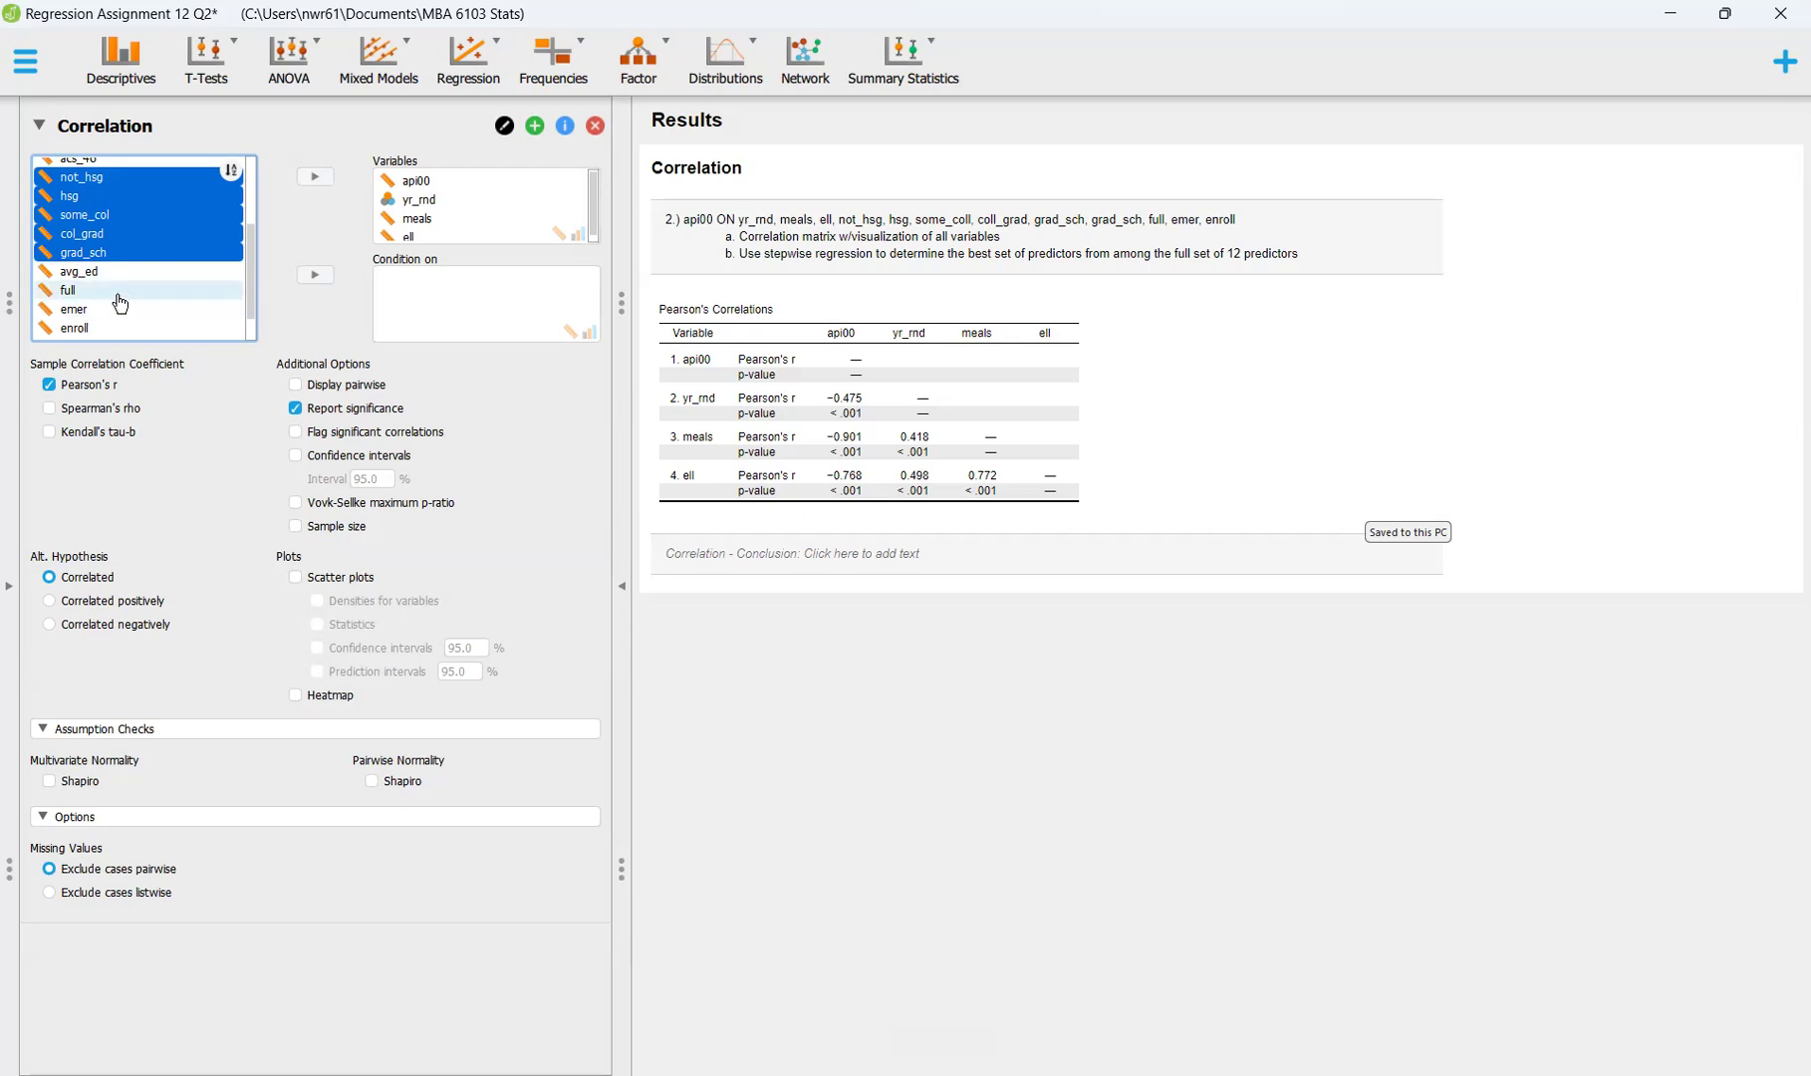
pyautogui.keyDown('ctrl'); pyautogui.click(119, 291); pyautogui.keyUp('ctrl')
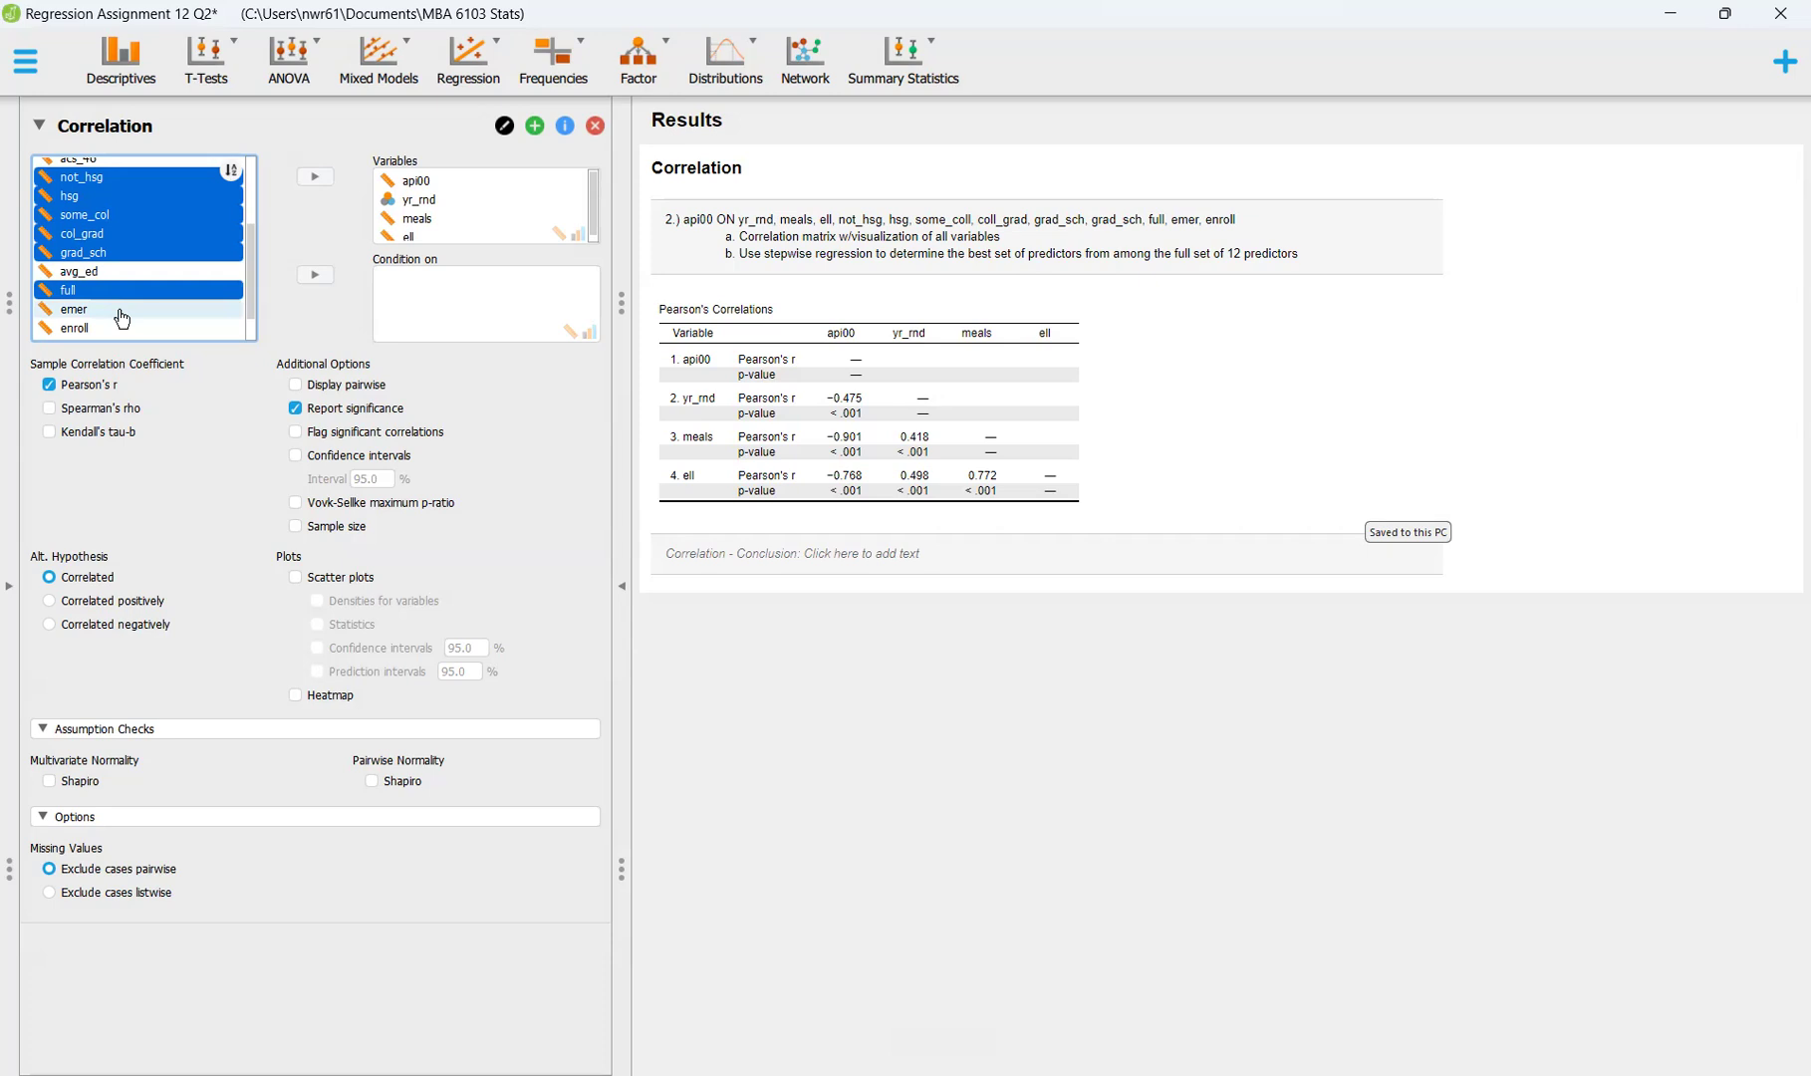
pyautogui.keyDown('ctrl'); pyautogui.click(121, 312); pyautogui.keyUp('ctrl')
pyautogui.keyDown('ctrl'); pyautogui.click(121, 331); pyautogui.keyUp('ctrl')
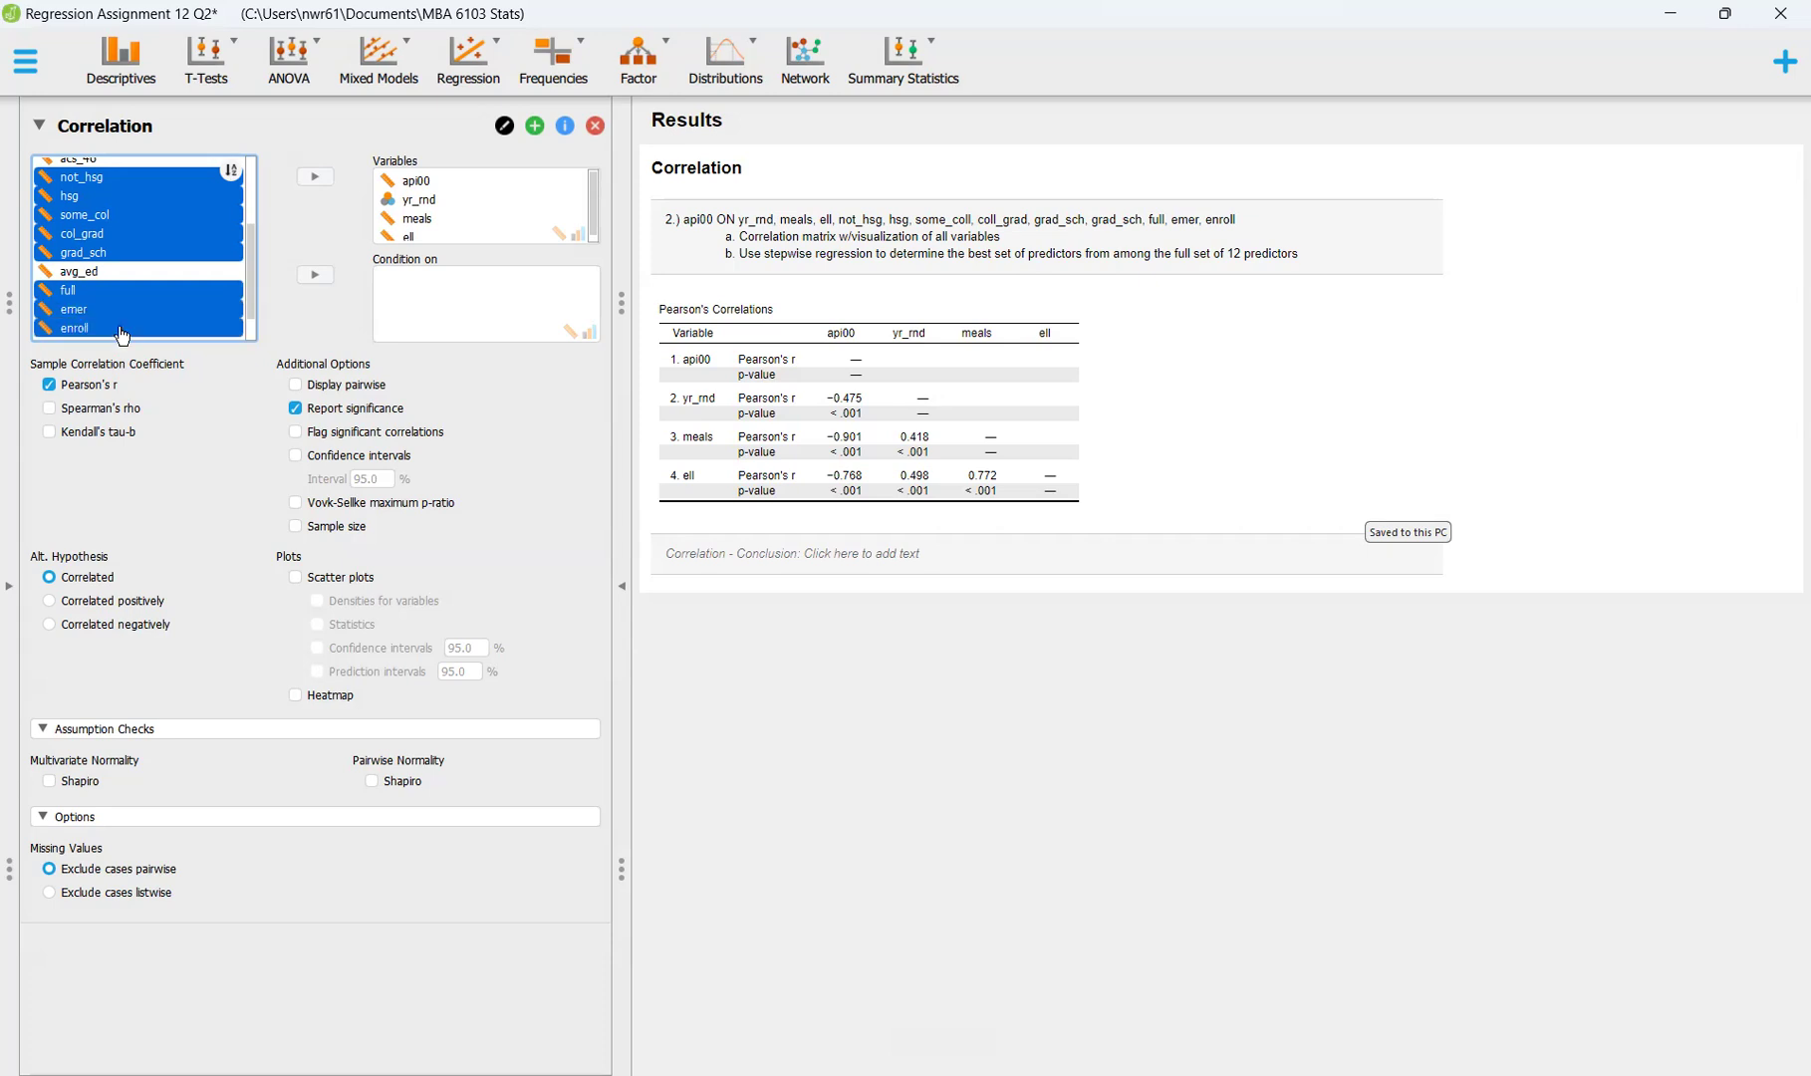
pyautogui.click(311, 181)
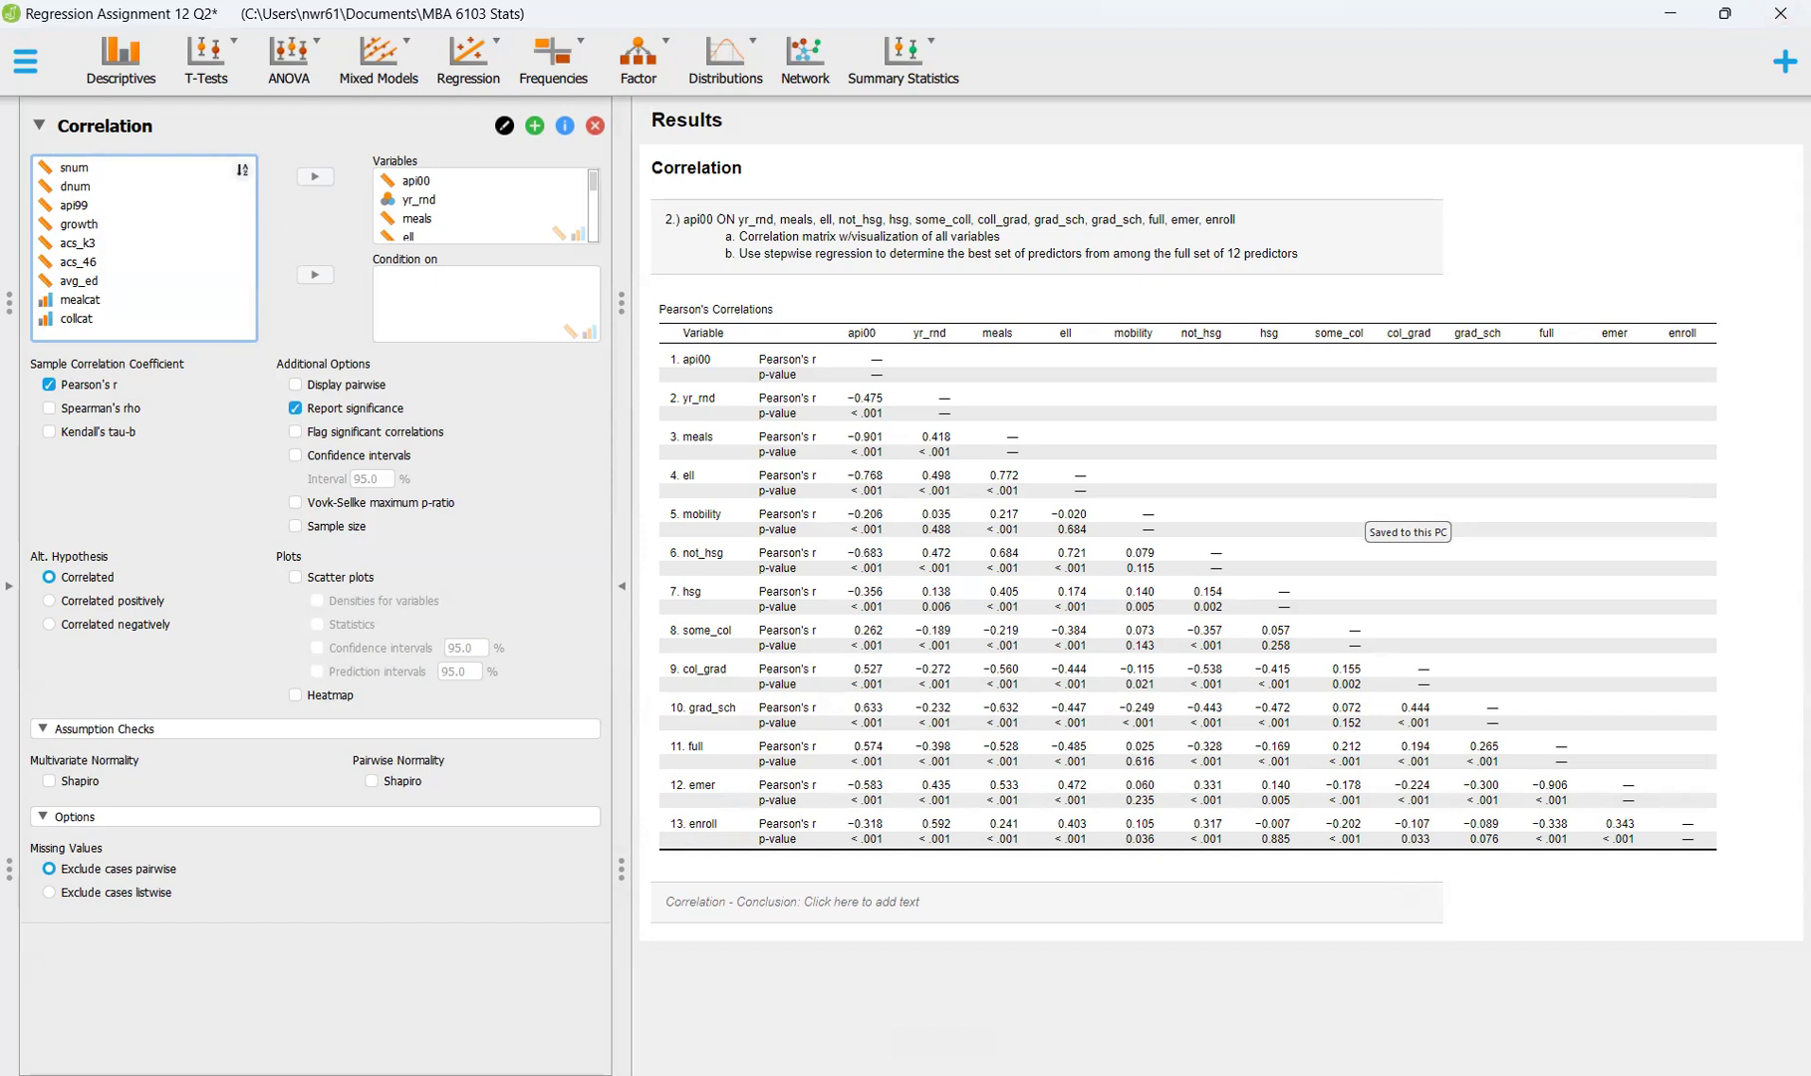
# Flag the significant correlations and add scatter plots to the correlation analysis
pyautogui.click(298, 433)
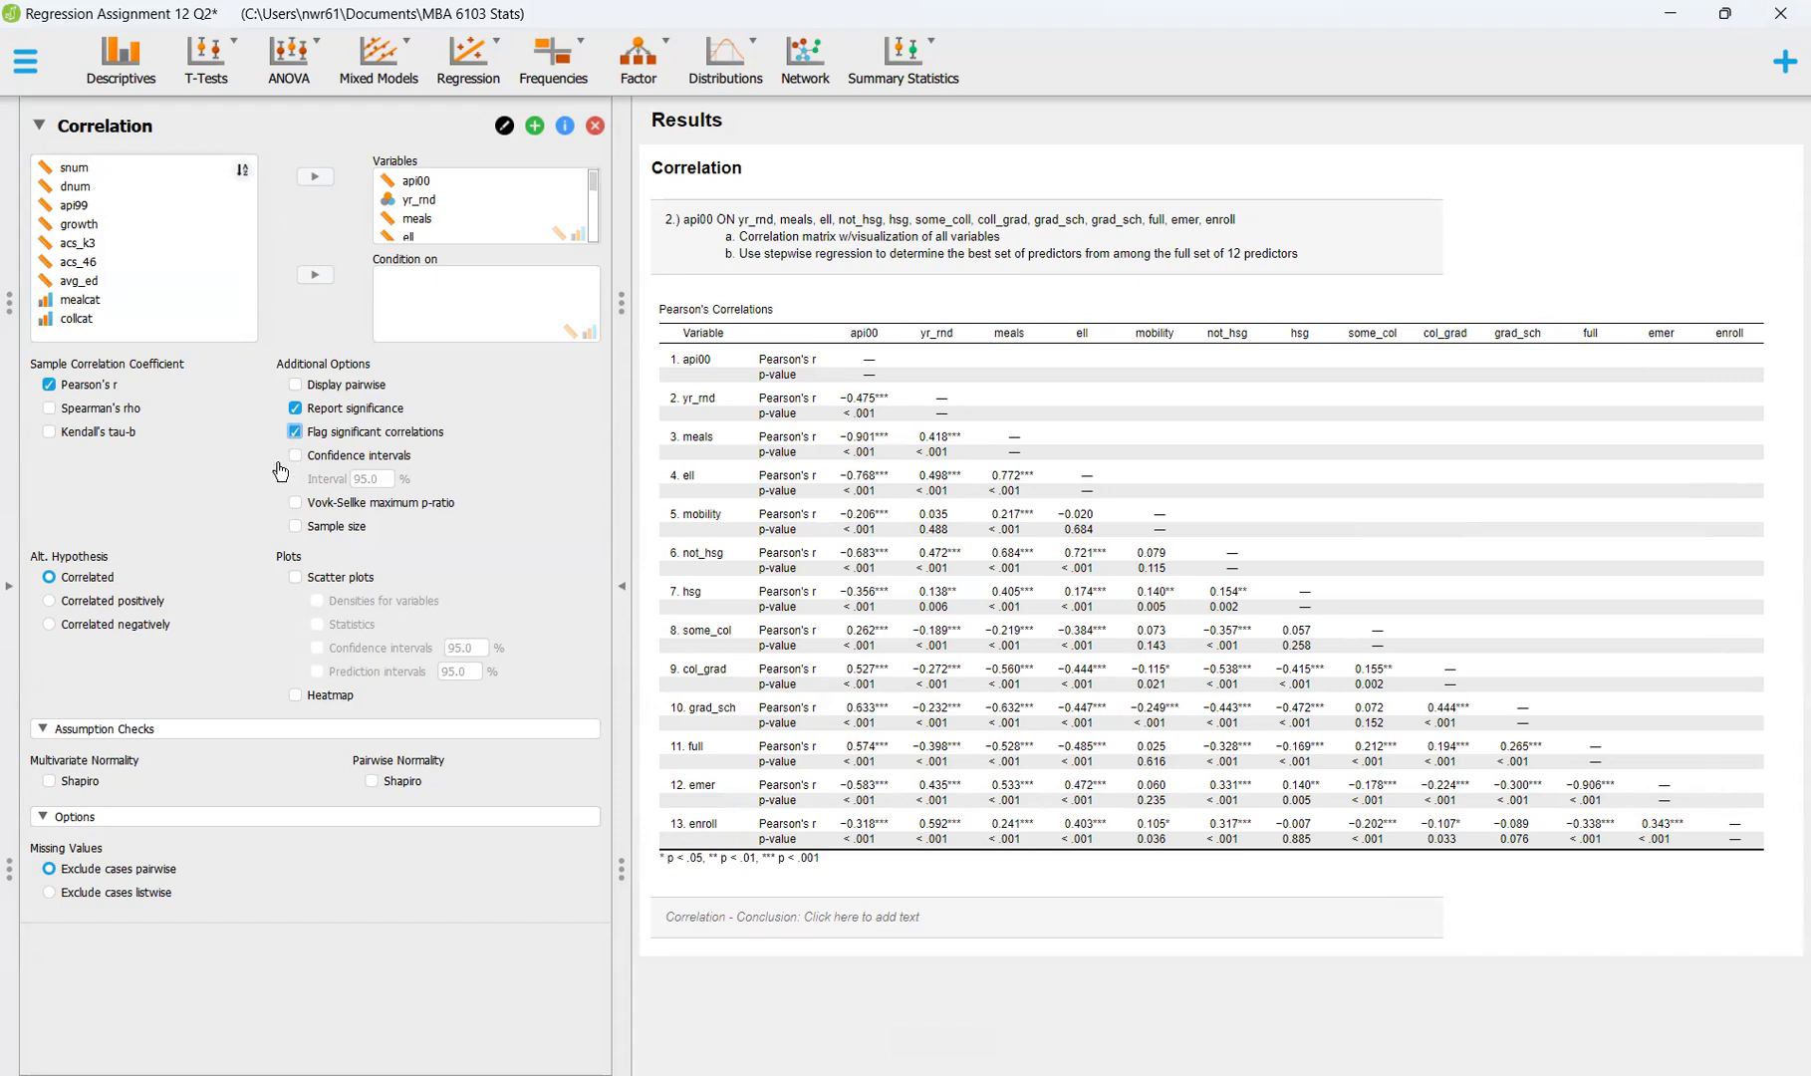
pyautogui.click(315, 577)
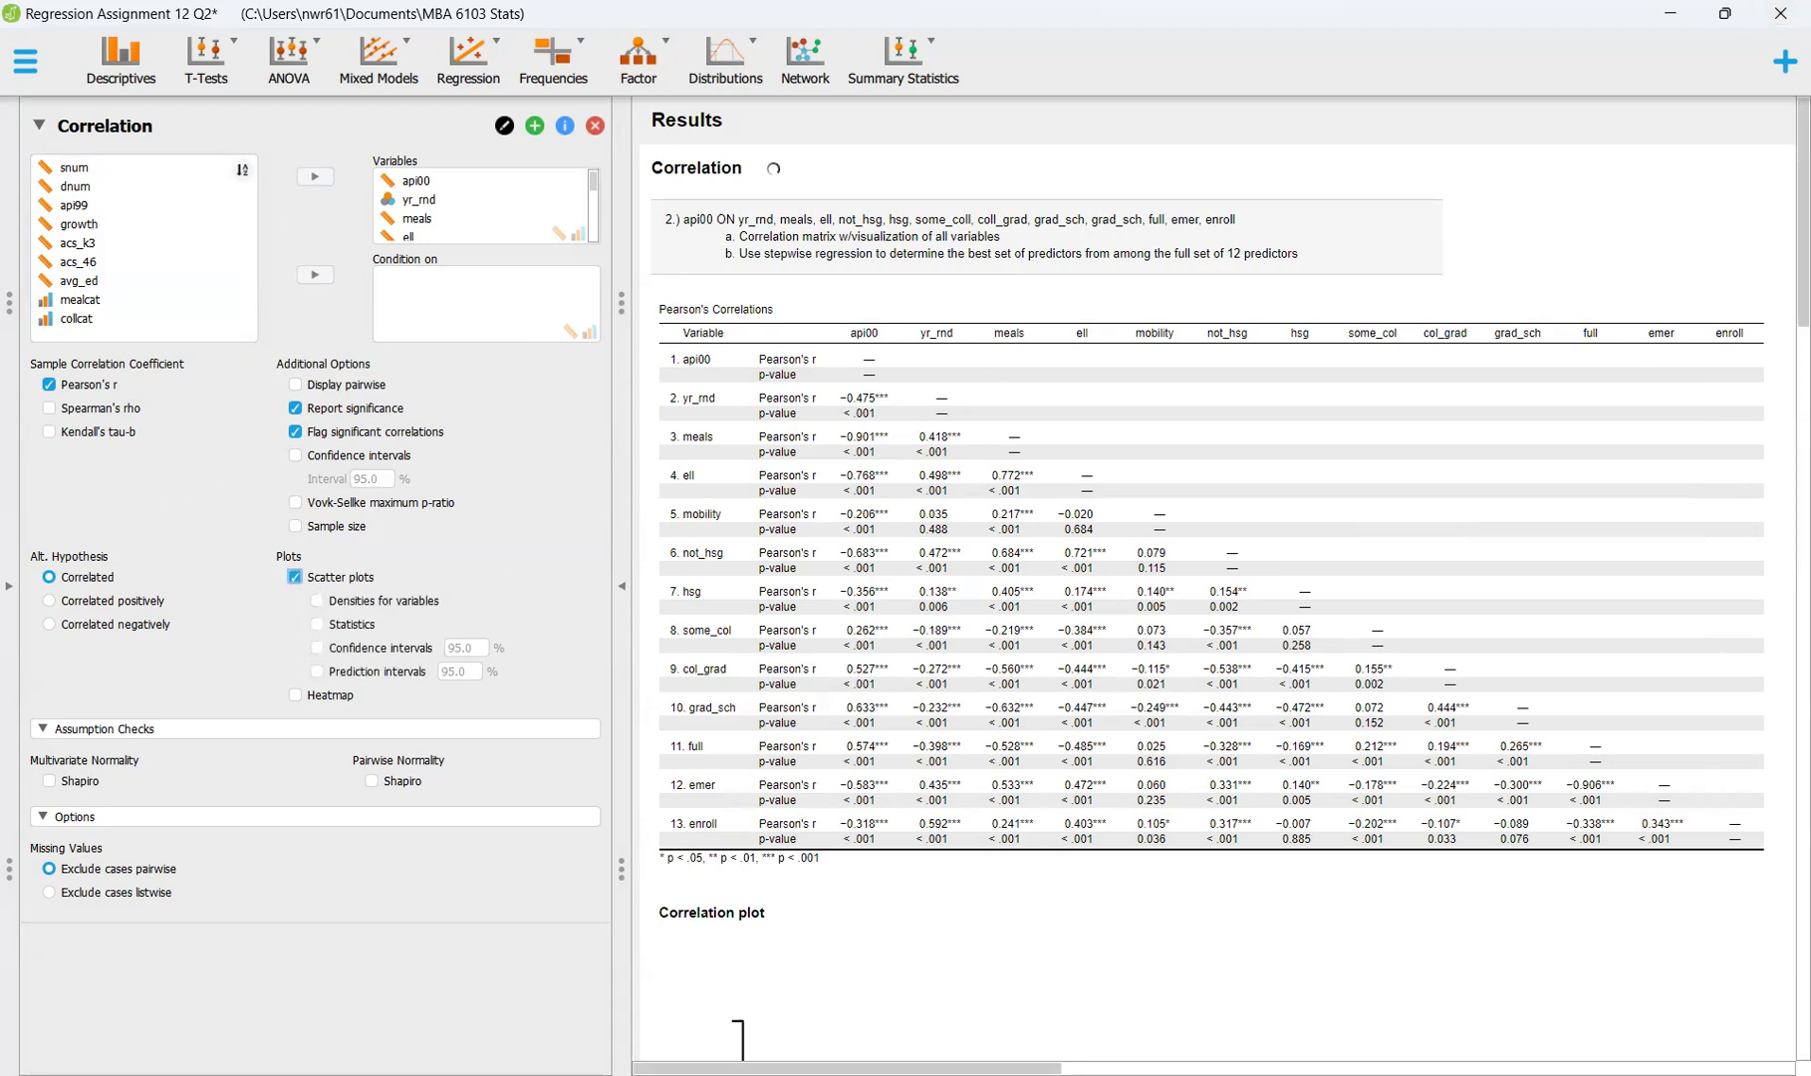
pyautogui.scroll(-7, 1032, 558)
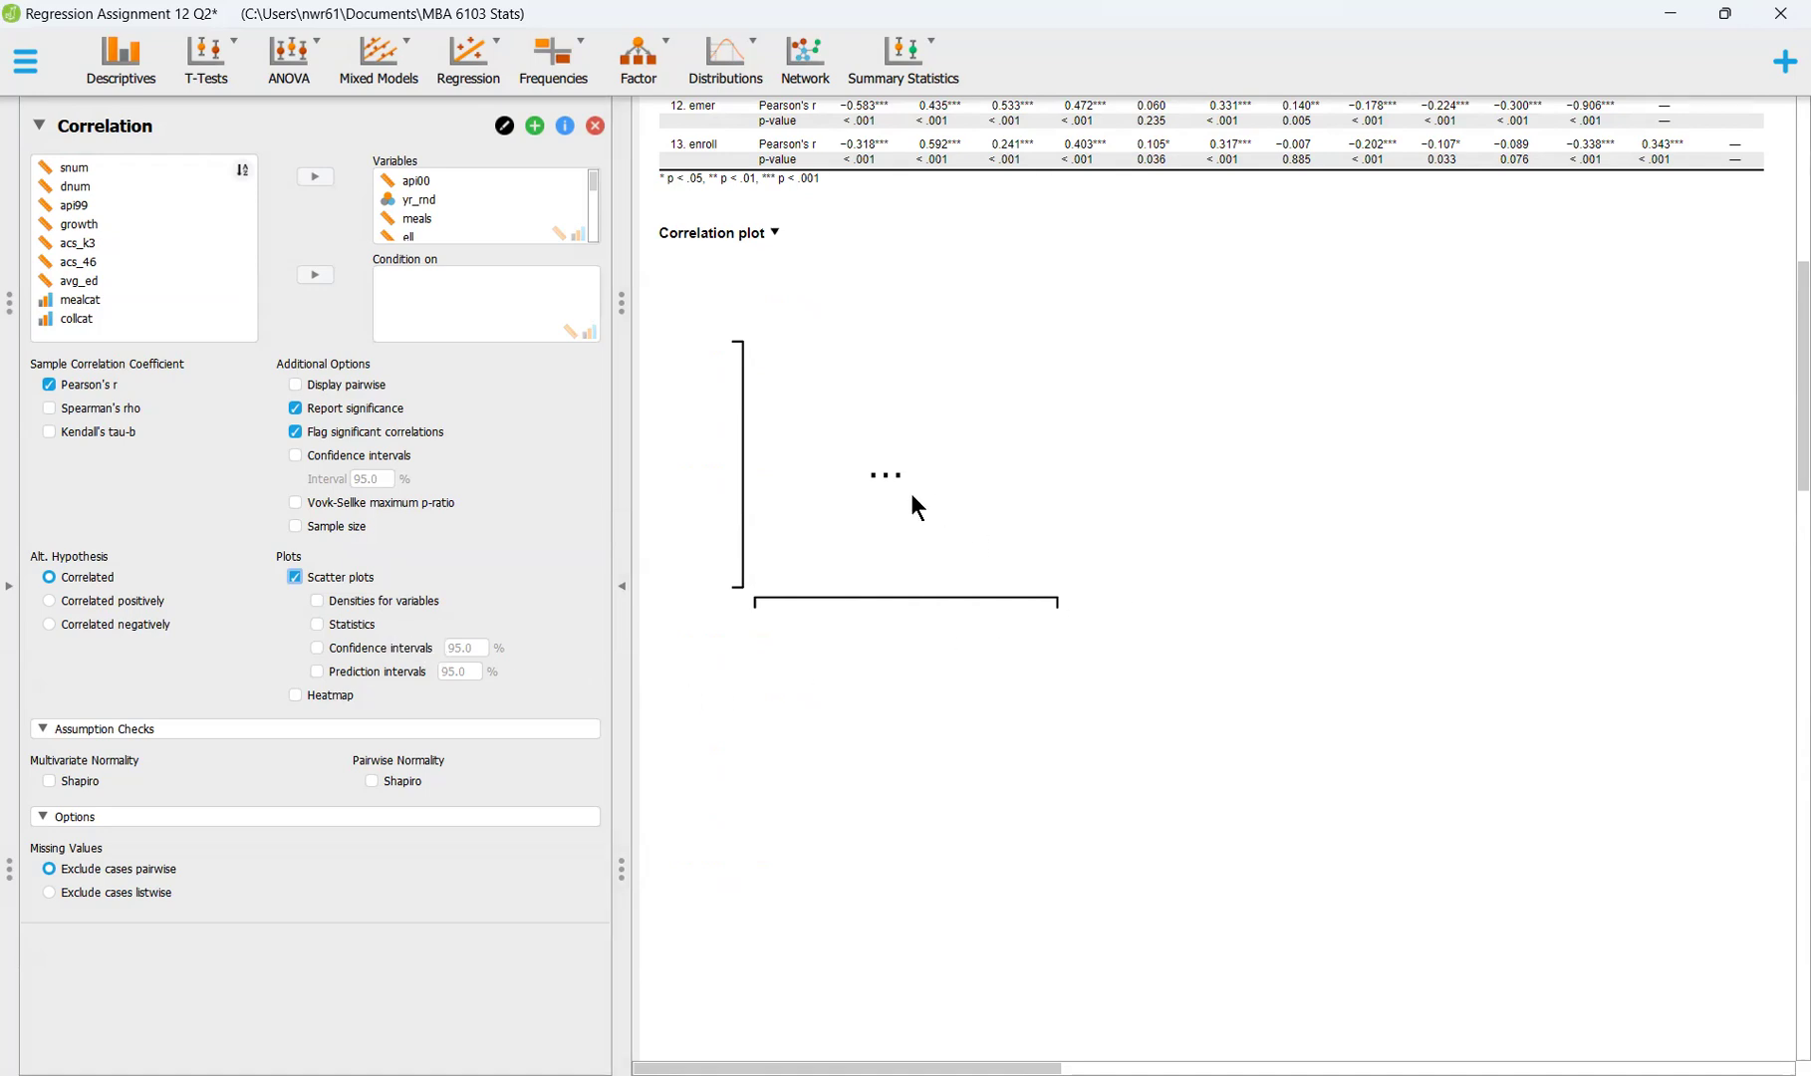
# Try showing statistics in the correlation scatter plot matrix
pyautogui.click(349, 625)
pyautogui.scroll(-1, 870, 506)
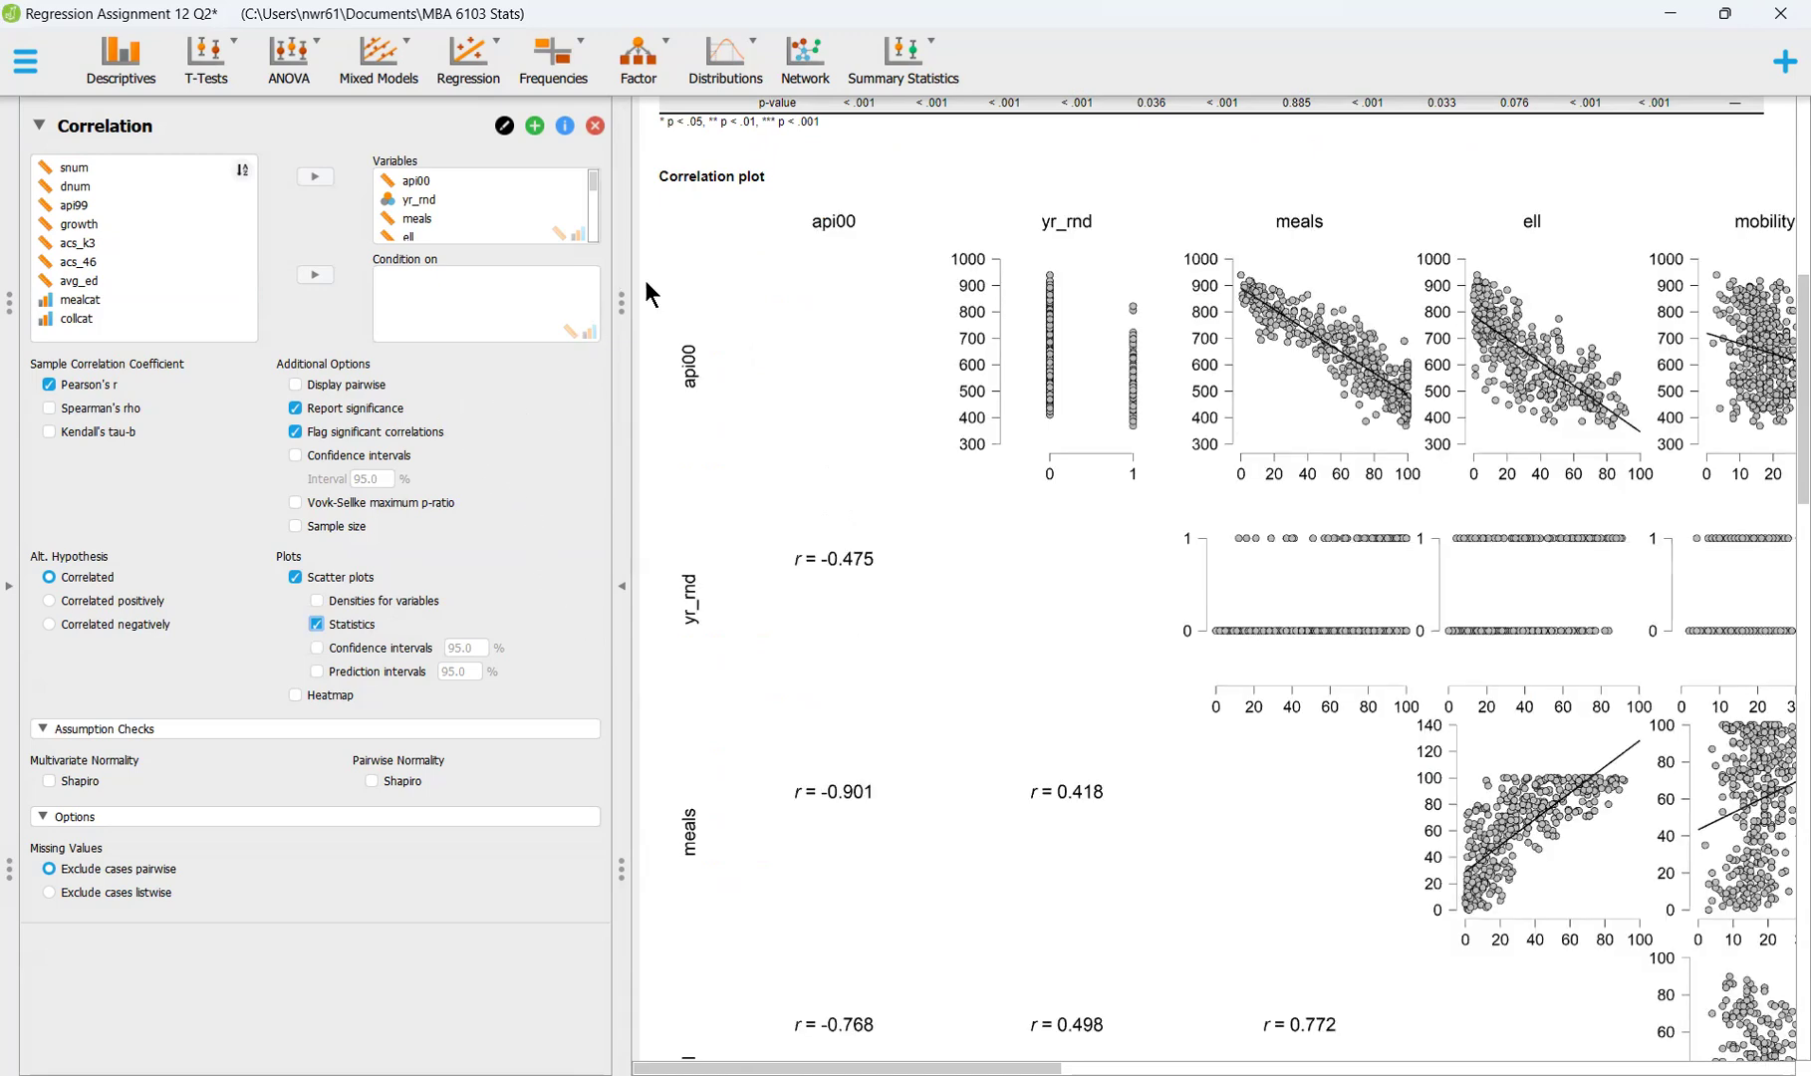
pyautogui.click(339, 625)
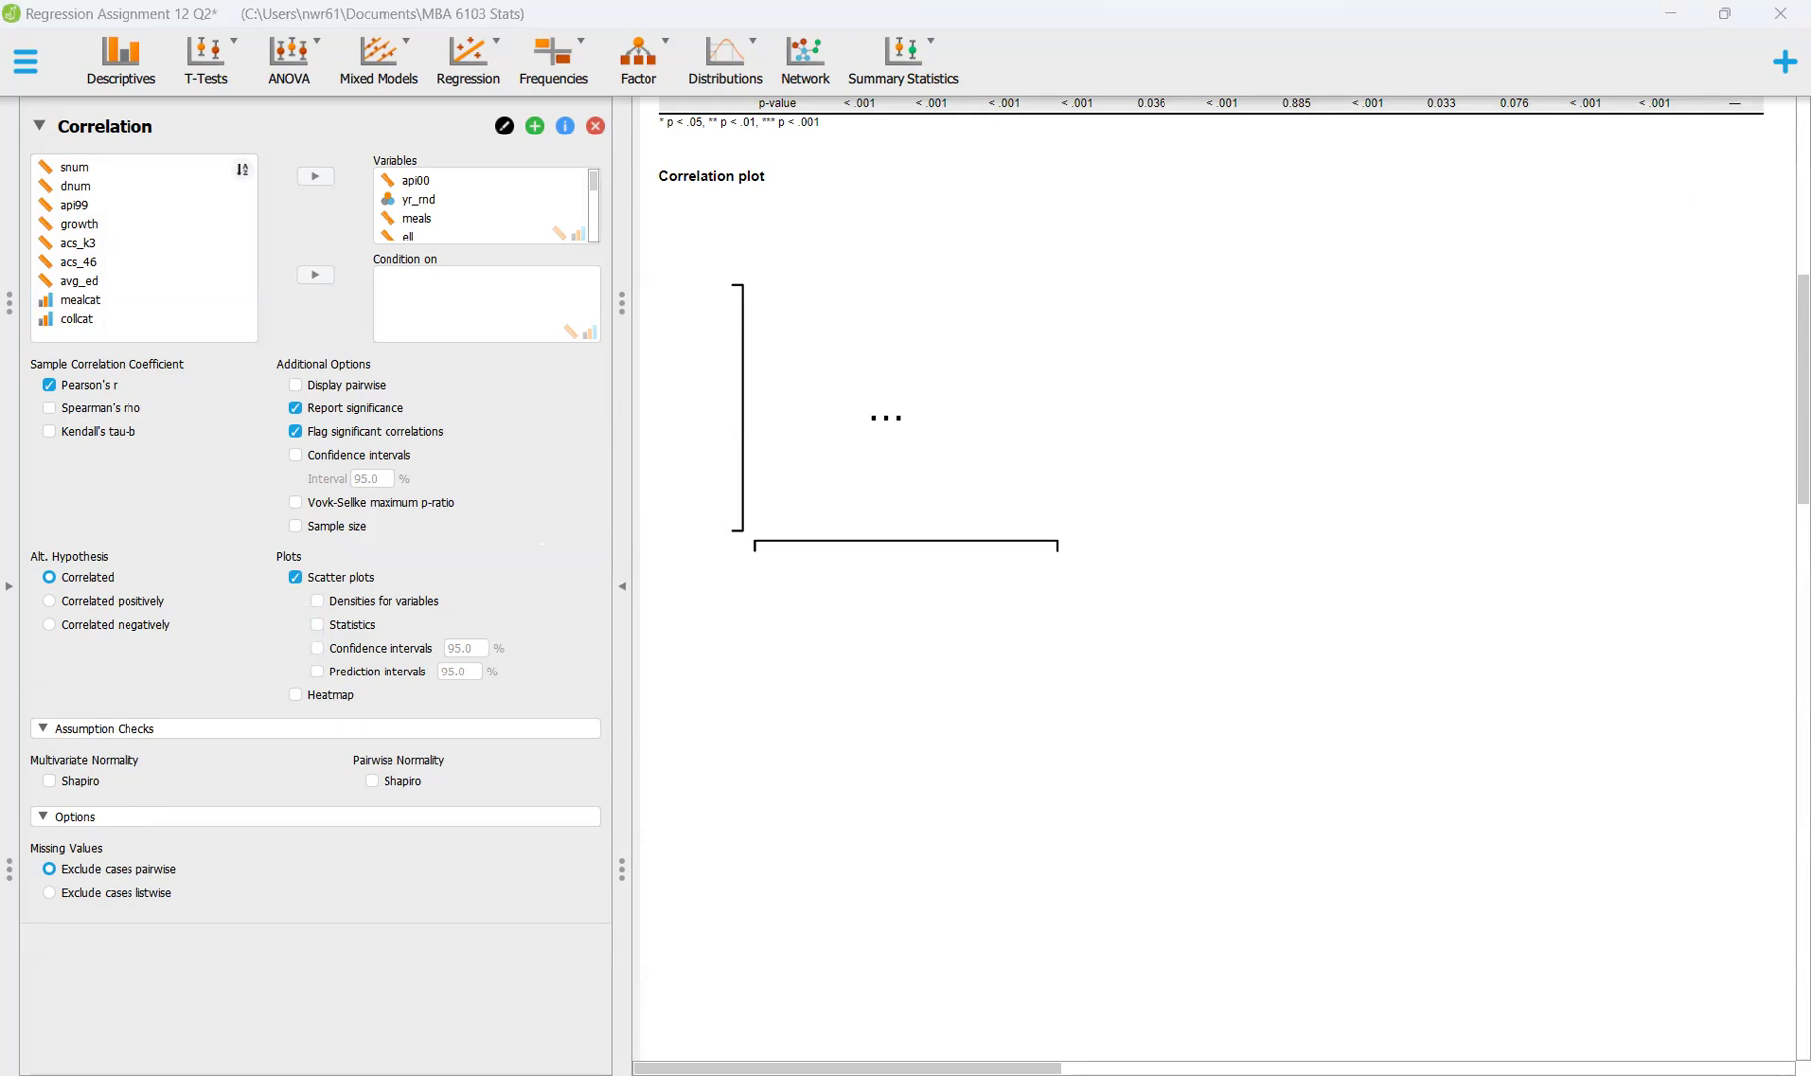
# Collapse the Options and Assumption Checks sections of the correlation analysis
pyautogui.click(58, 817)
pyautogui.click(60, 817)
pyautogui.click(60, 817)
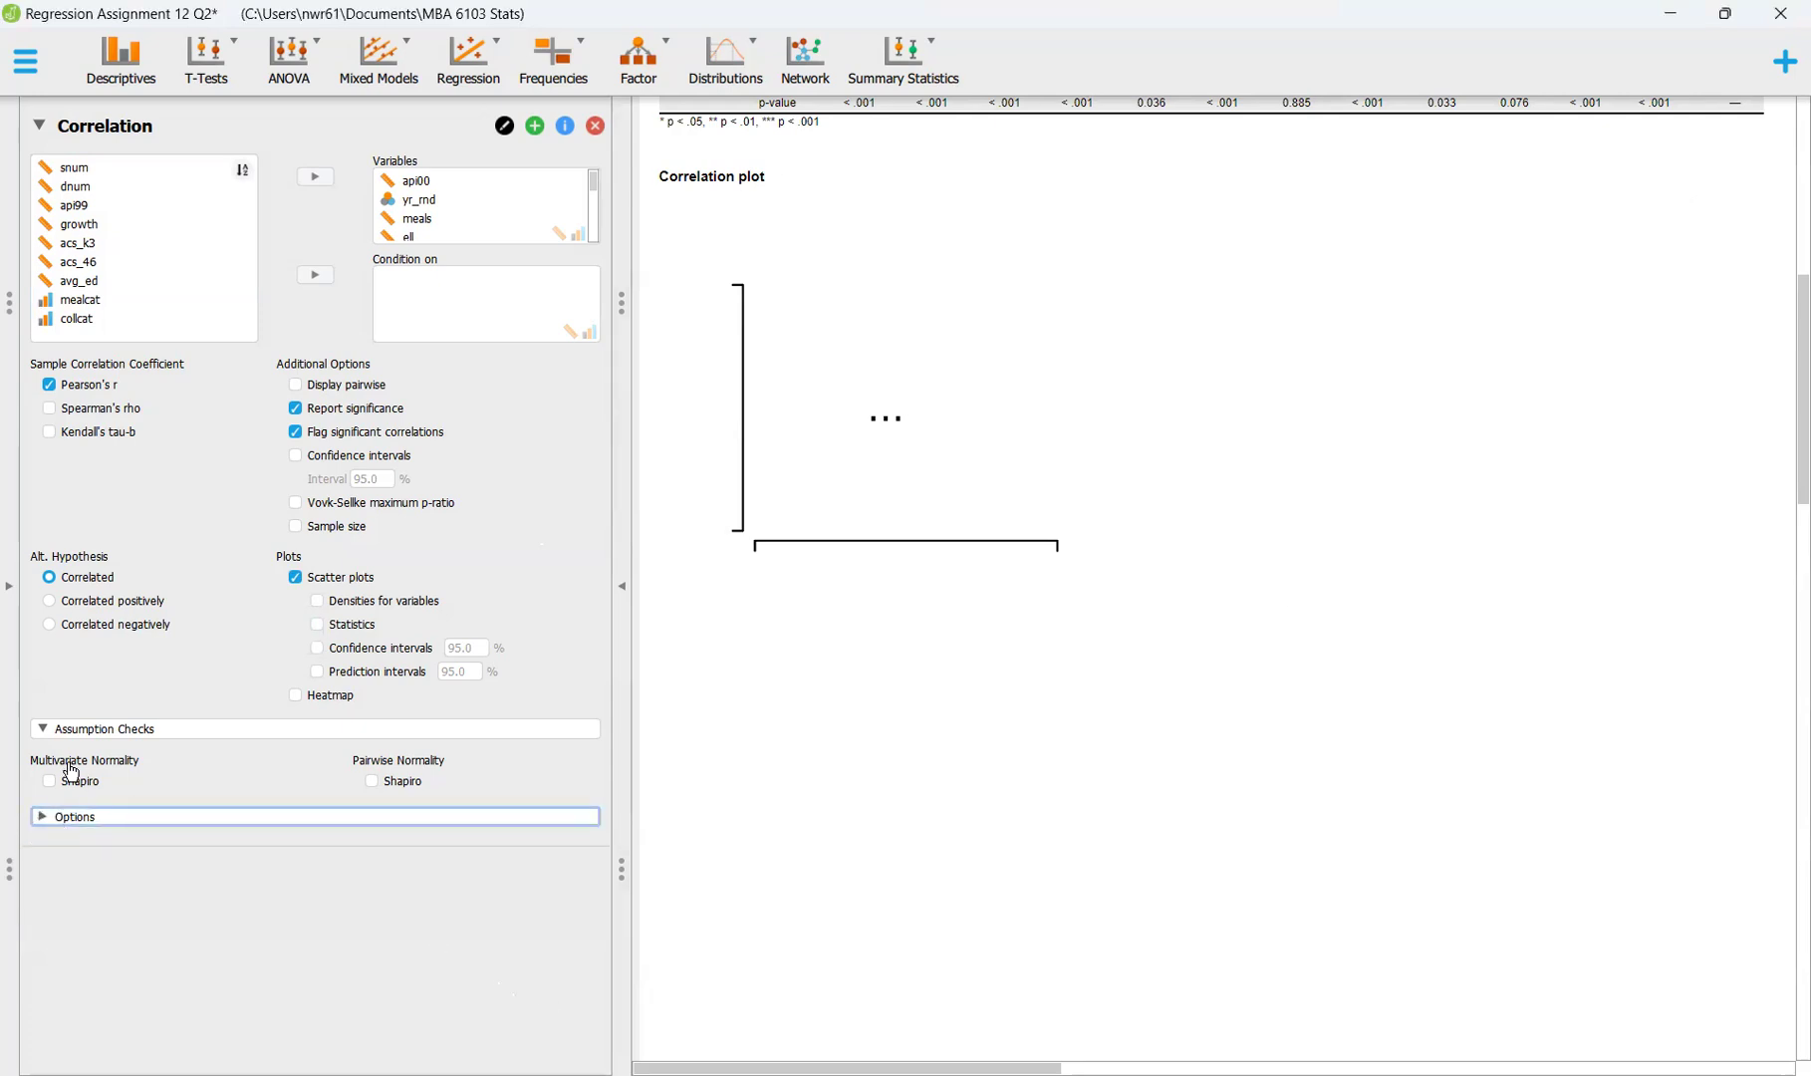
pyautogui.click(82, 735)
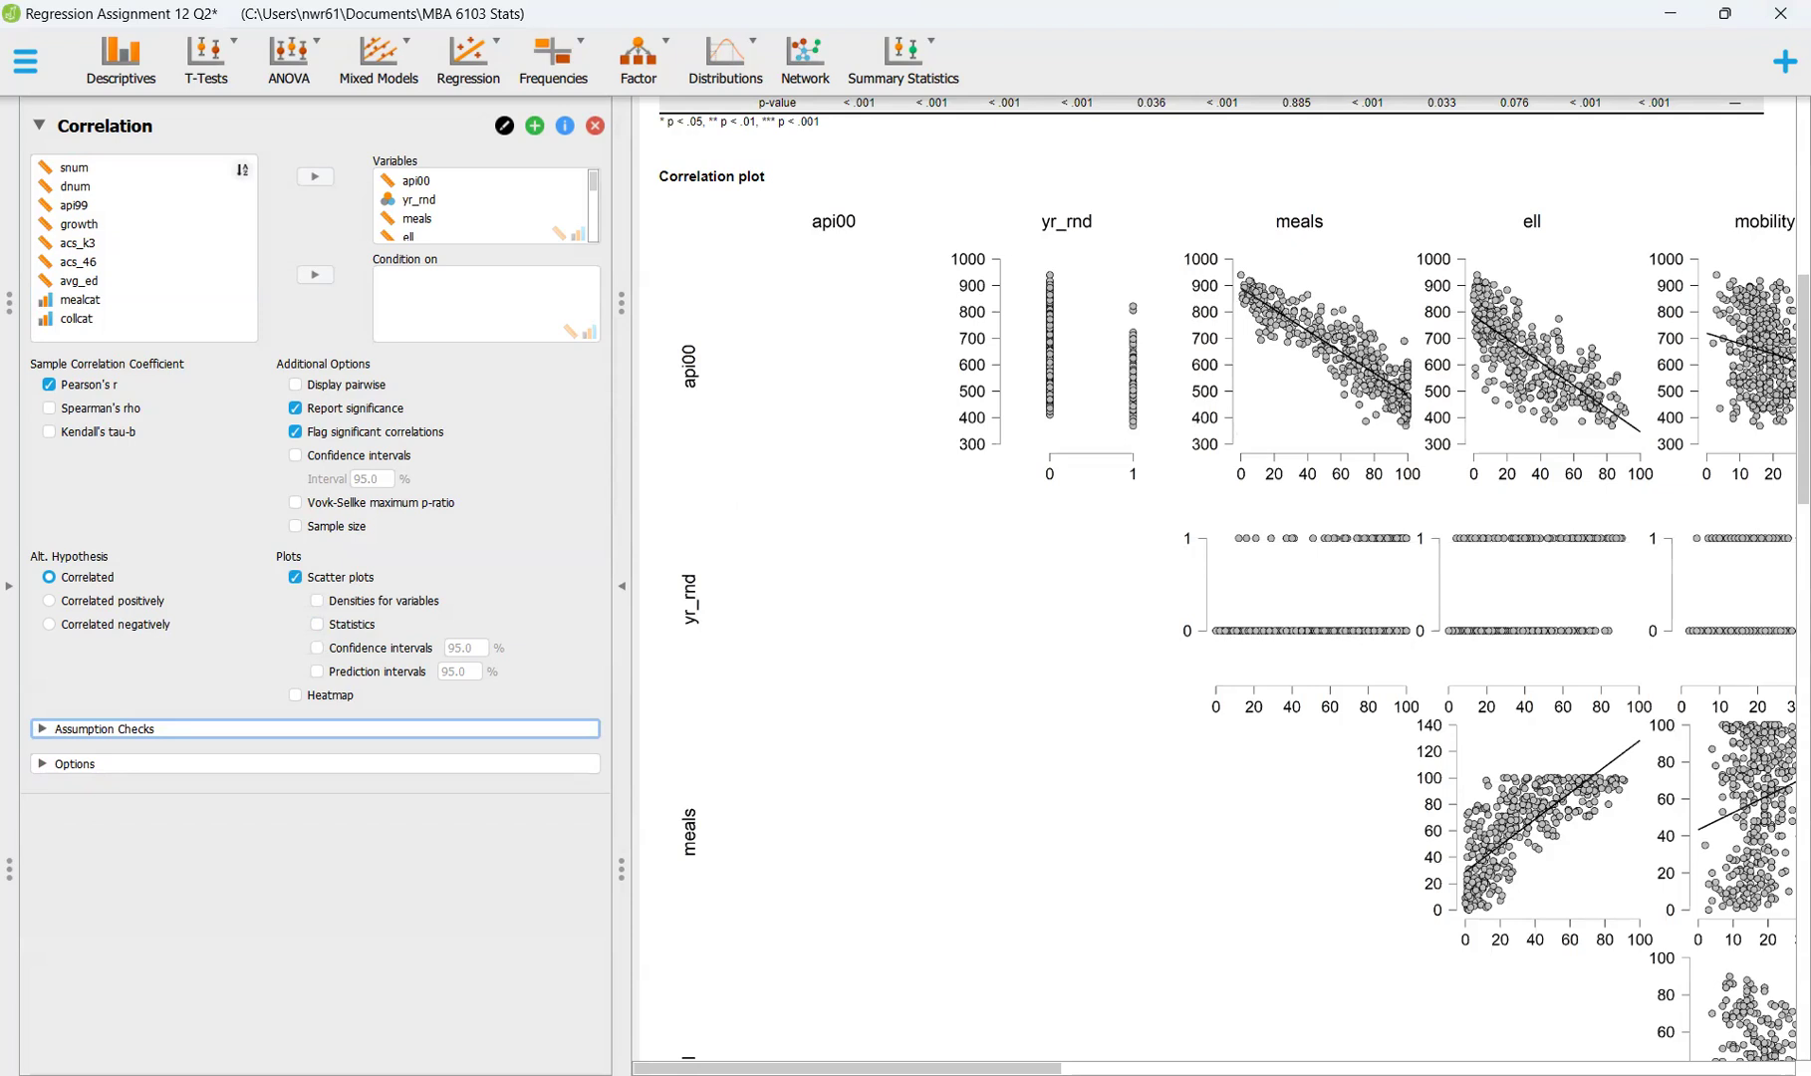
# Examine the correlation plot matrix across its full width, comparing the api00 scatter plots for the predictors
pyautogui.hscroll(10, 1085, 1024)
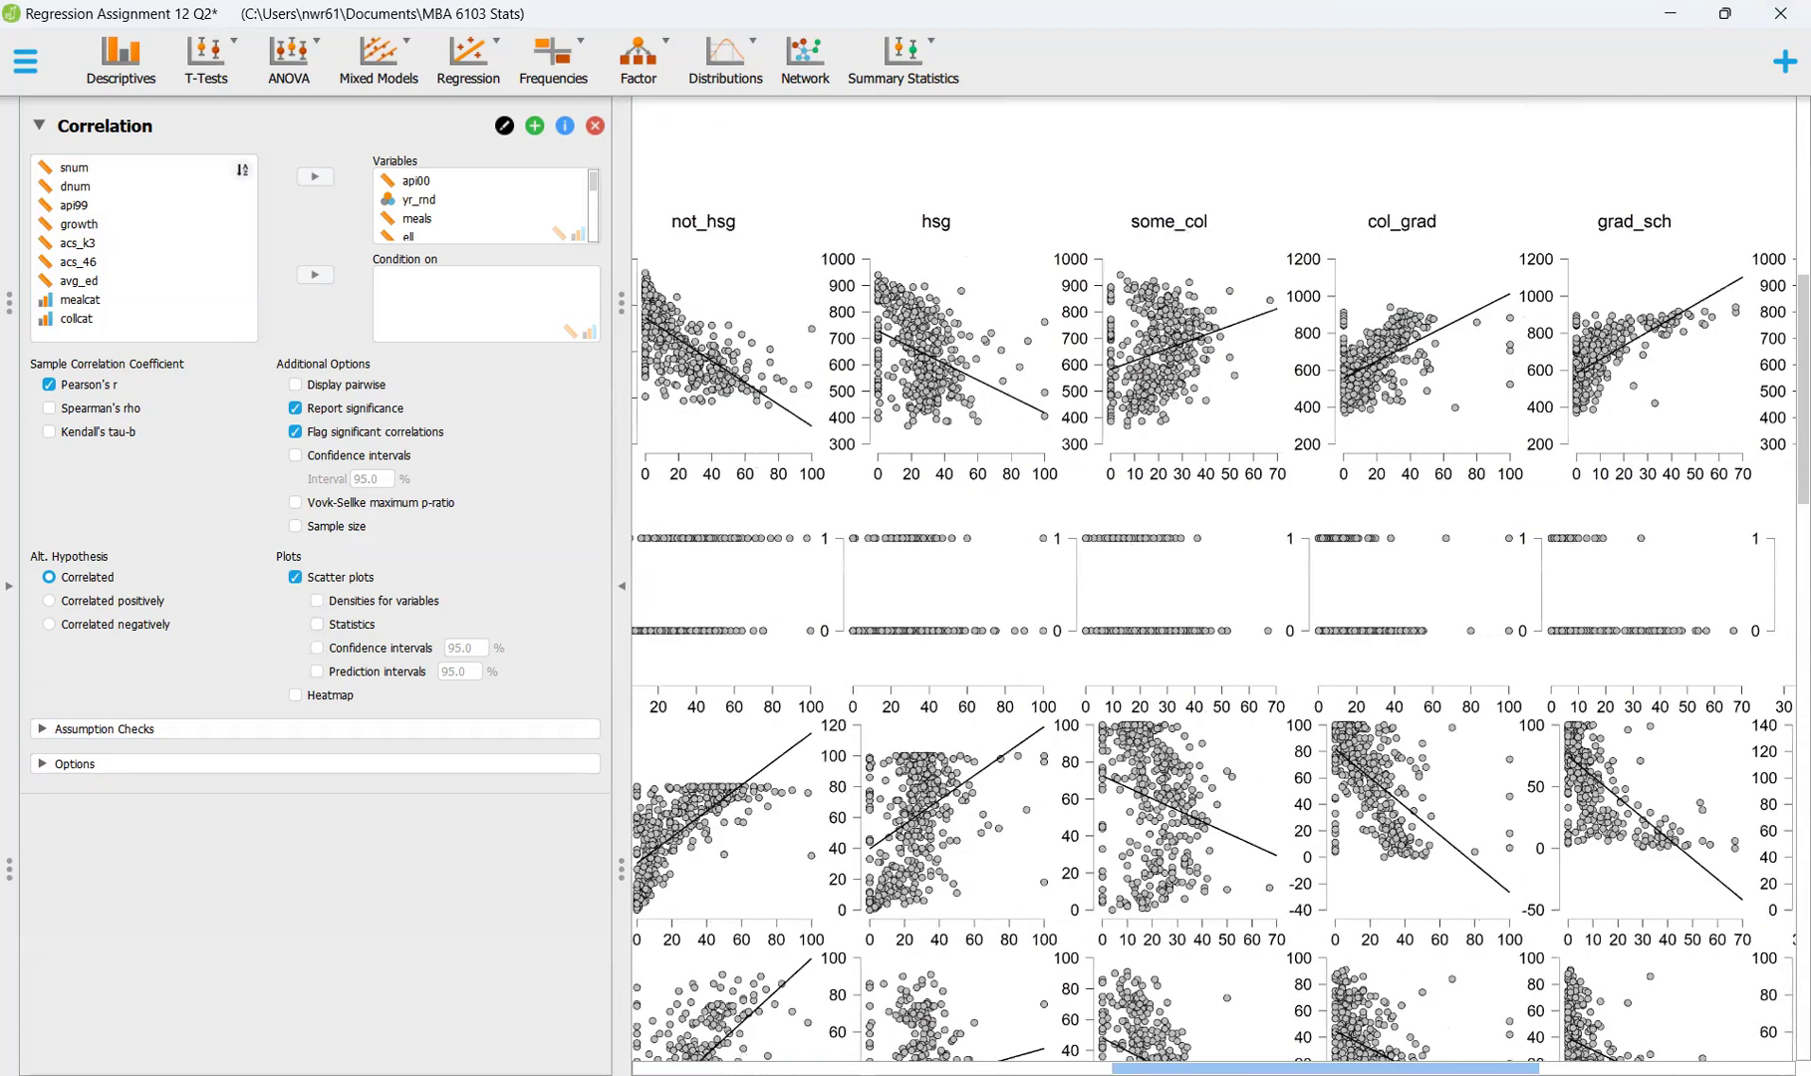
pyautogui.hscroll(5, 1666, 1031)
pyautogui.hscroll(-2, 1644, 1031)
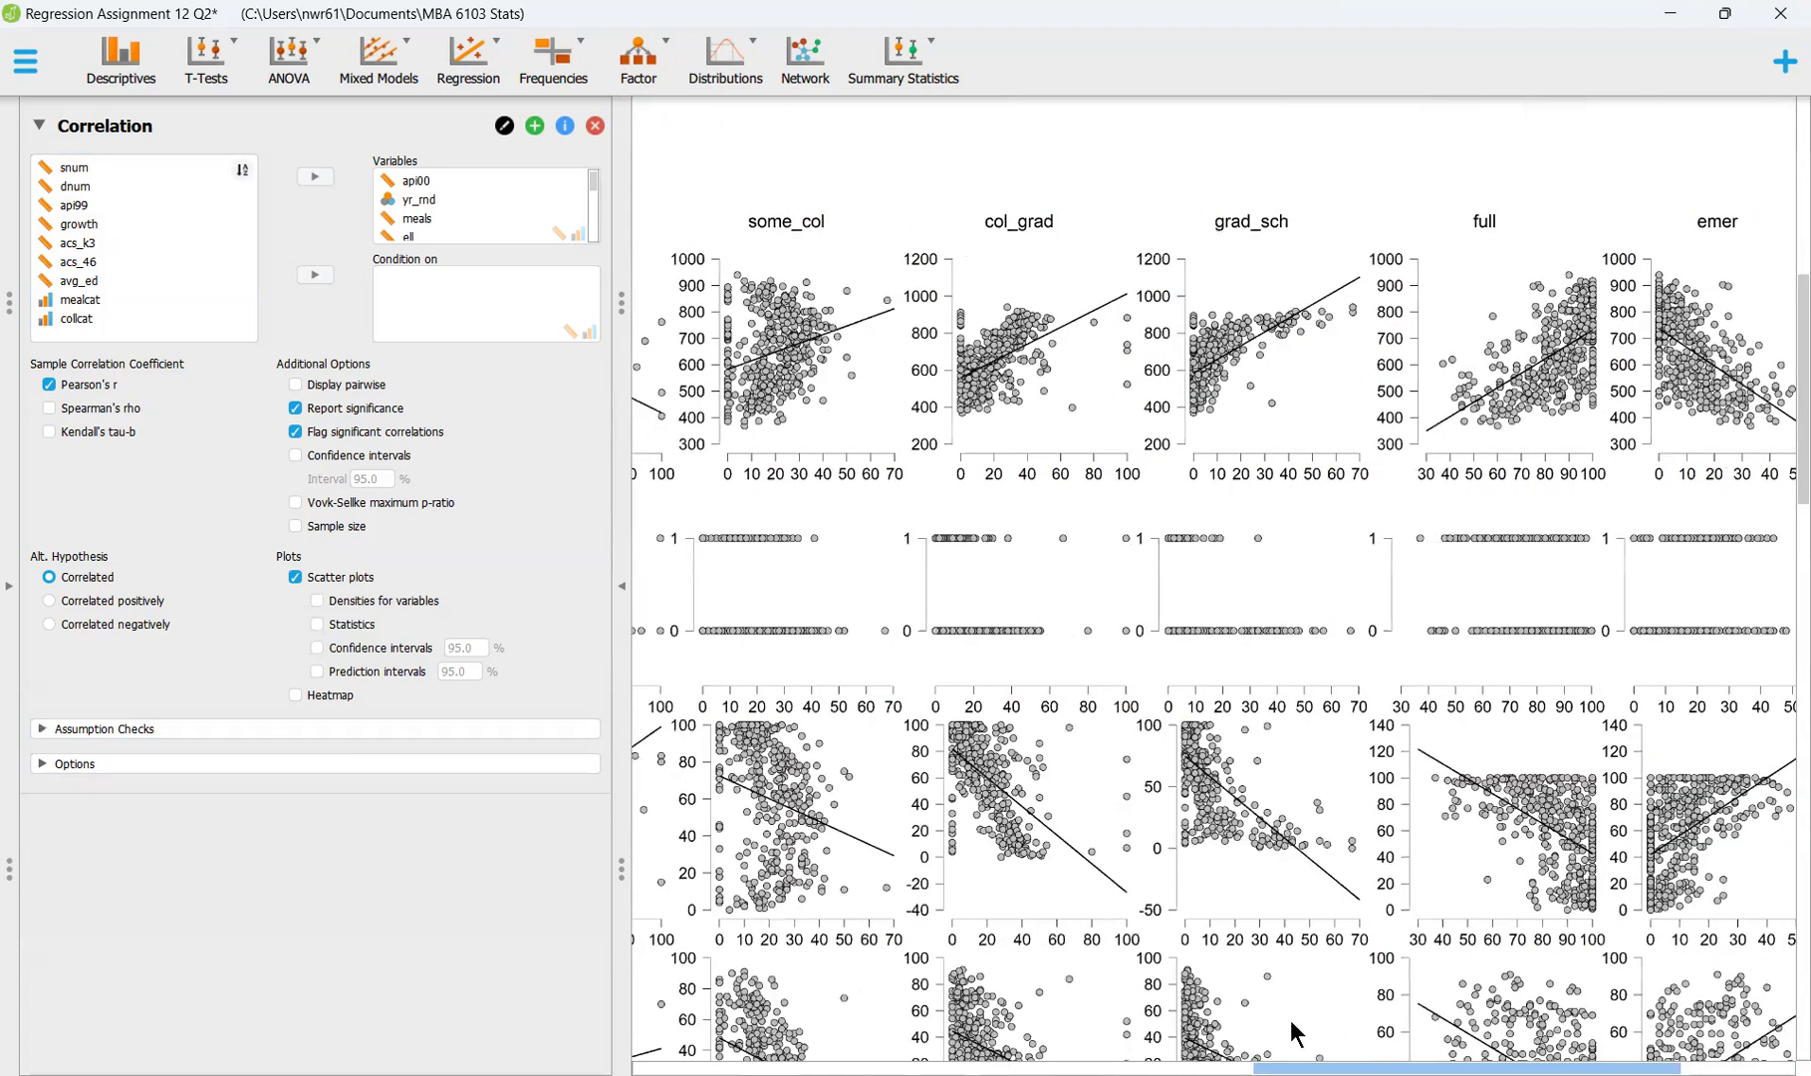
pyautogui.hscroll(-5, 1096, 986)
pyautogui.hscroll(-3, 1195, 947)
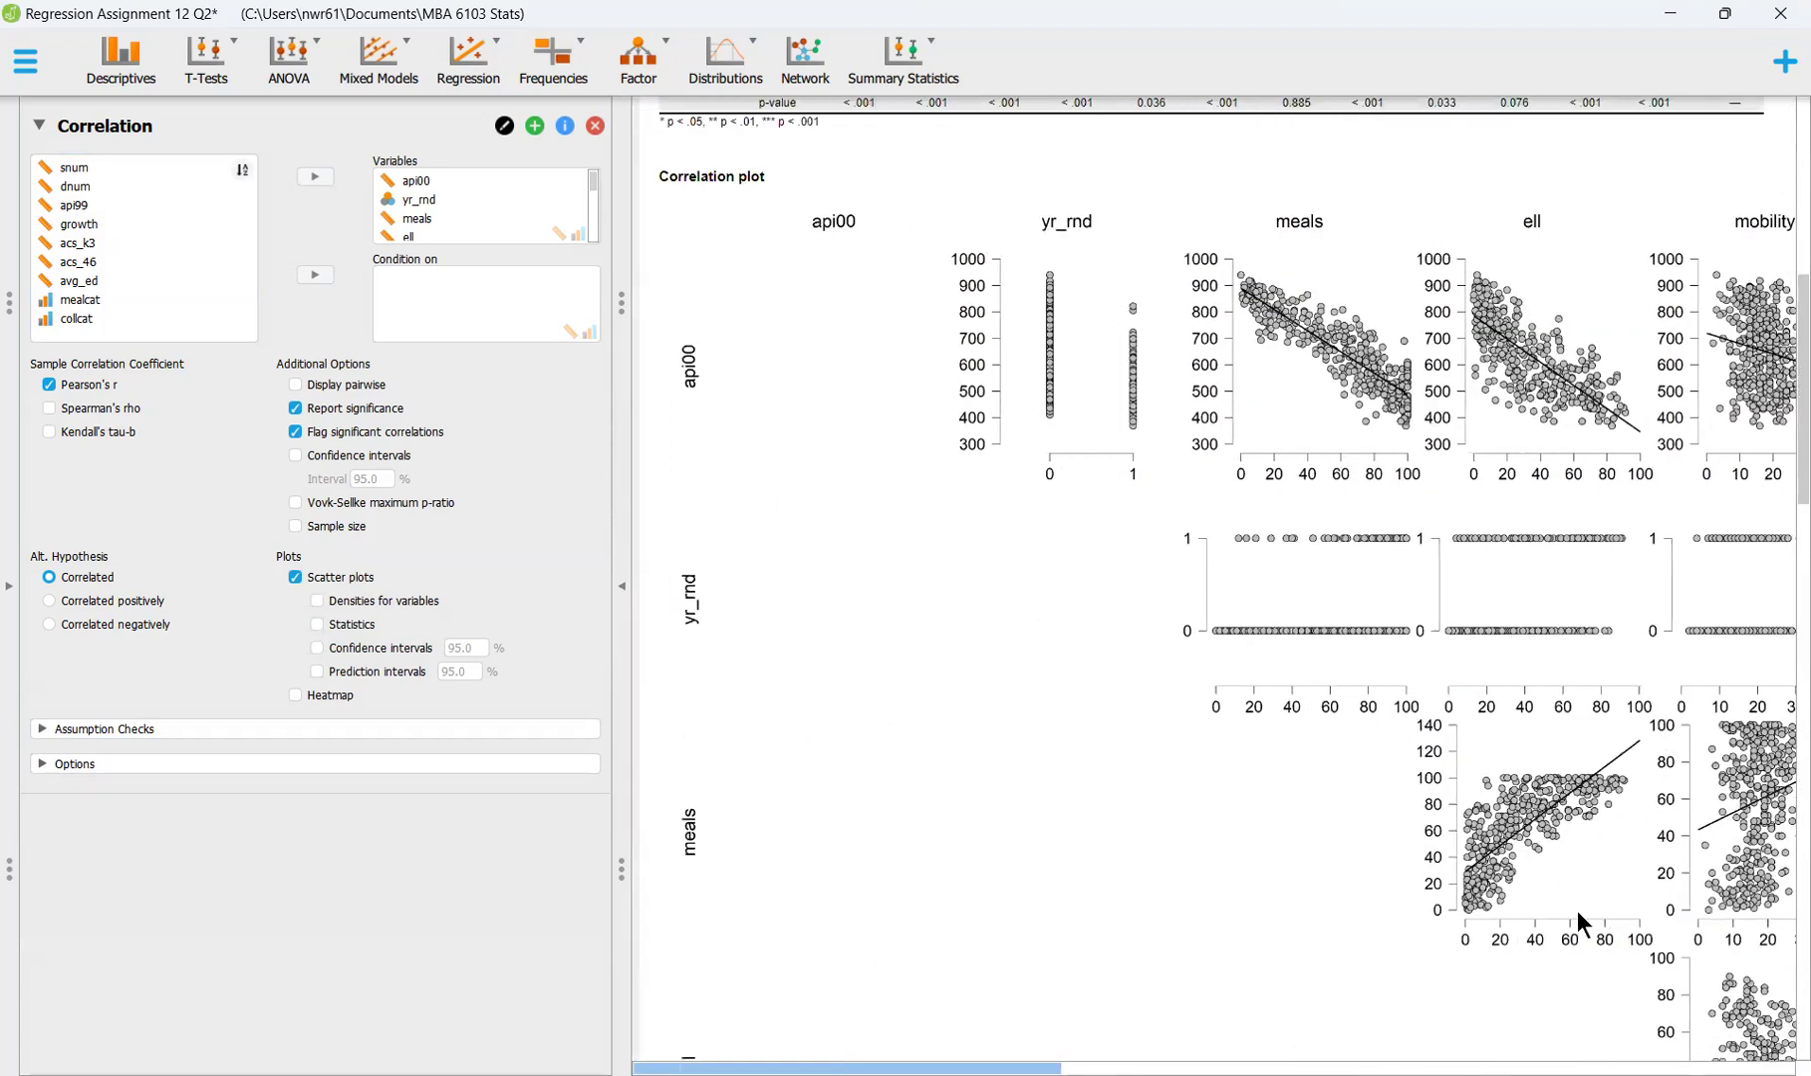
pyautogui.hscroll(7, 1644, 947)
pyautogui.hscroll(3, 1783, 1036)
pyautogui.hscroll(-4, 1599, 1046)
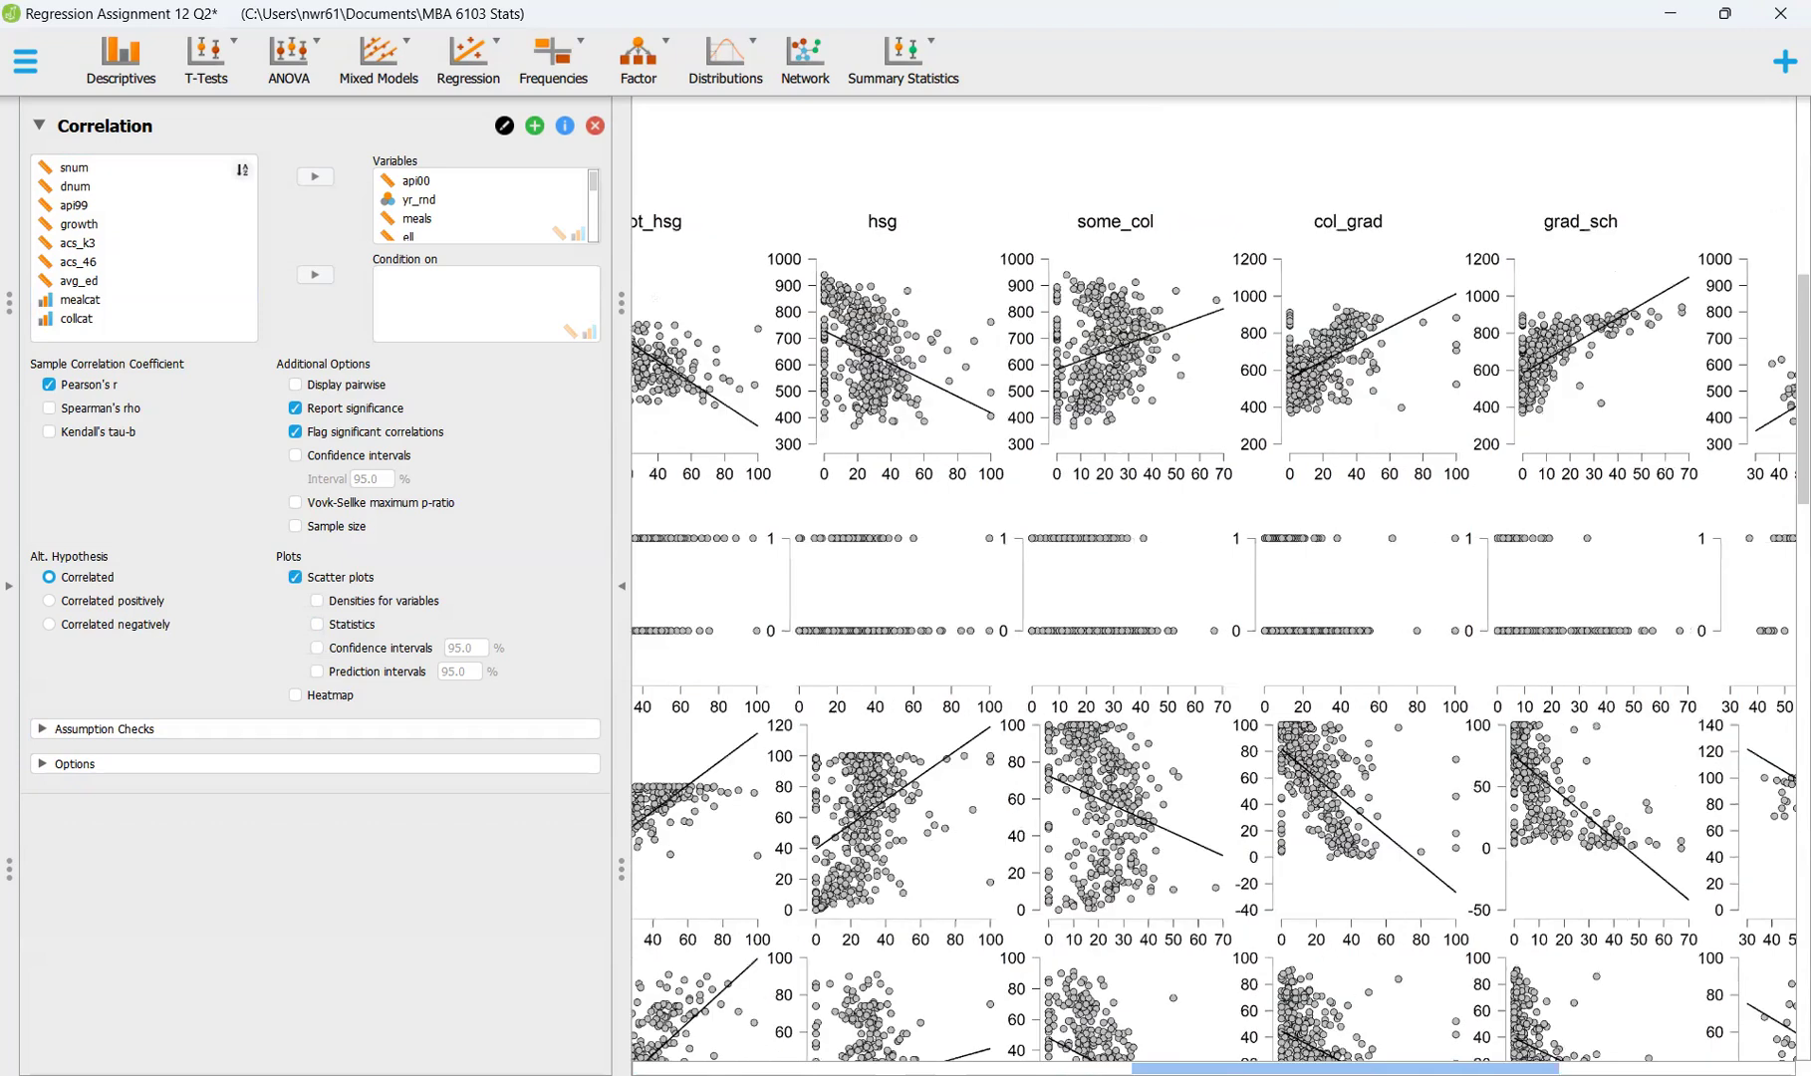
pyautogui.hscroll(-6, 1060, 1044)
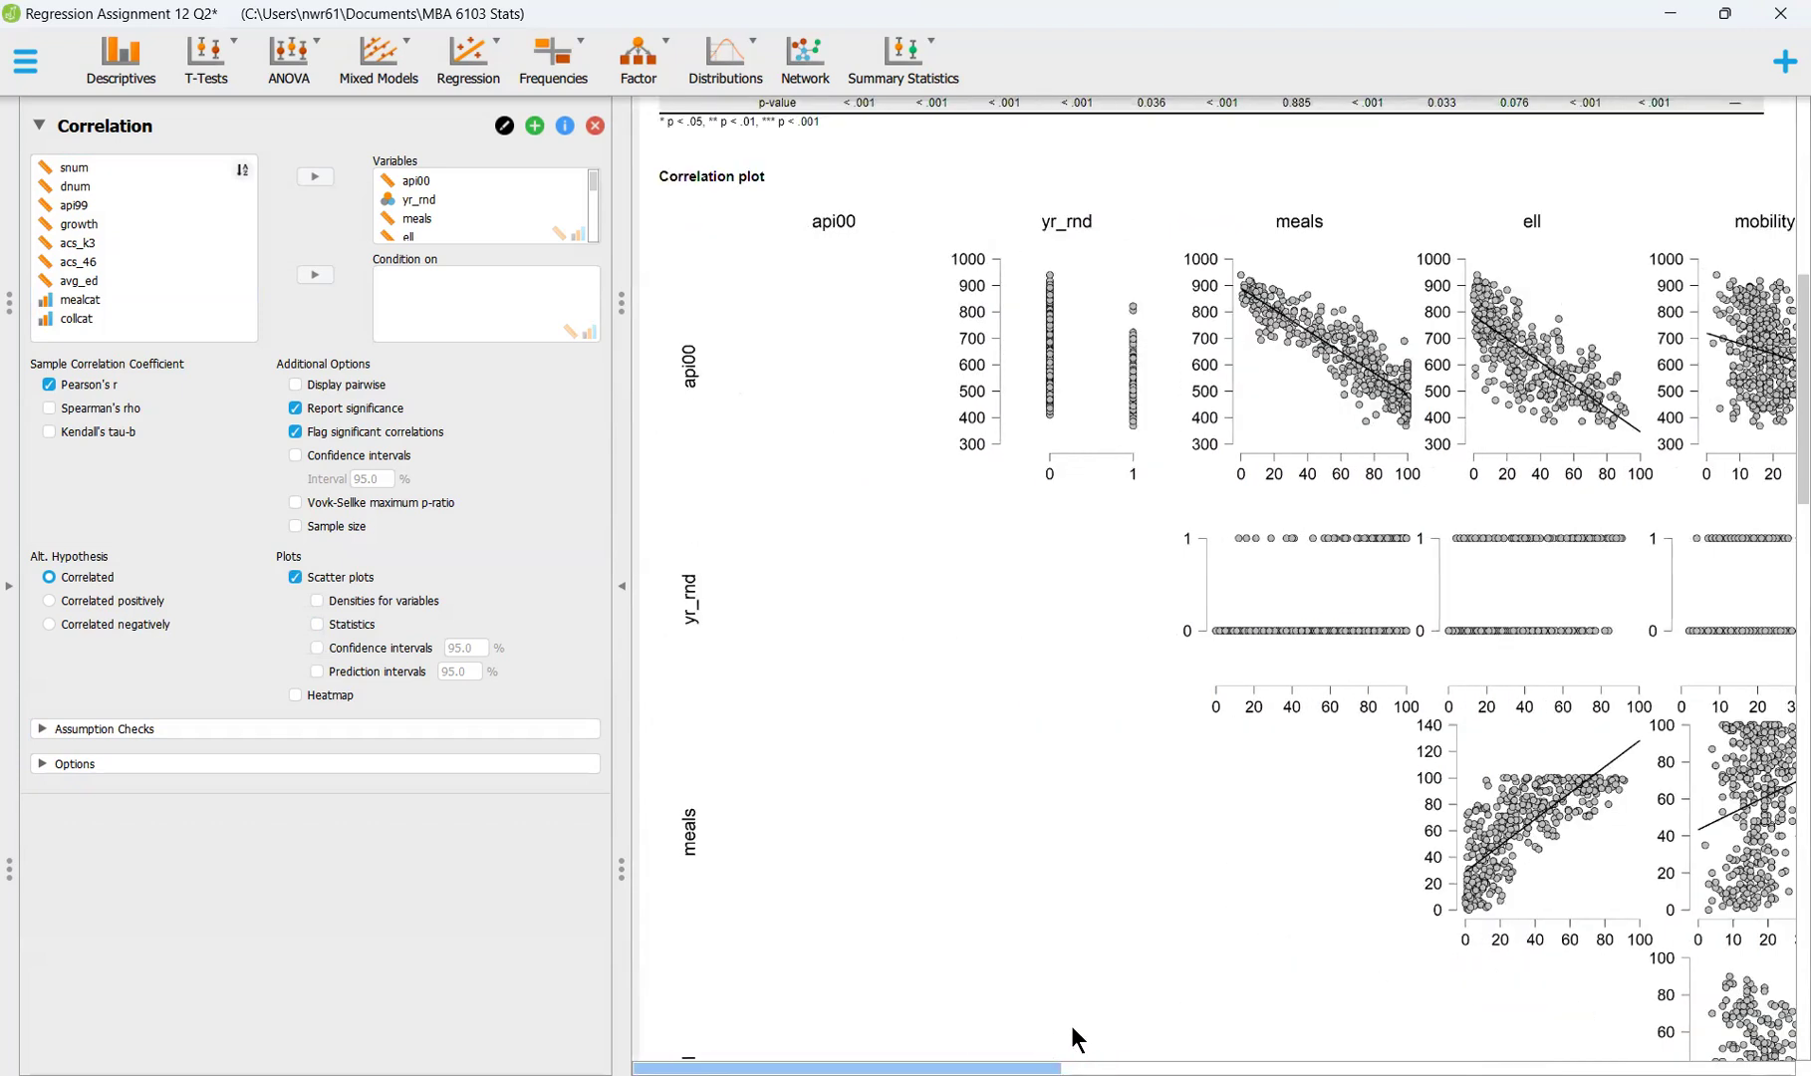
pyautogui.hscroll(2, 1146, 1026)
pyautogui.hscroll(-3, 1121, 1004)
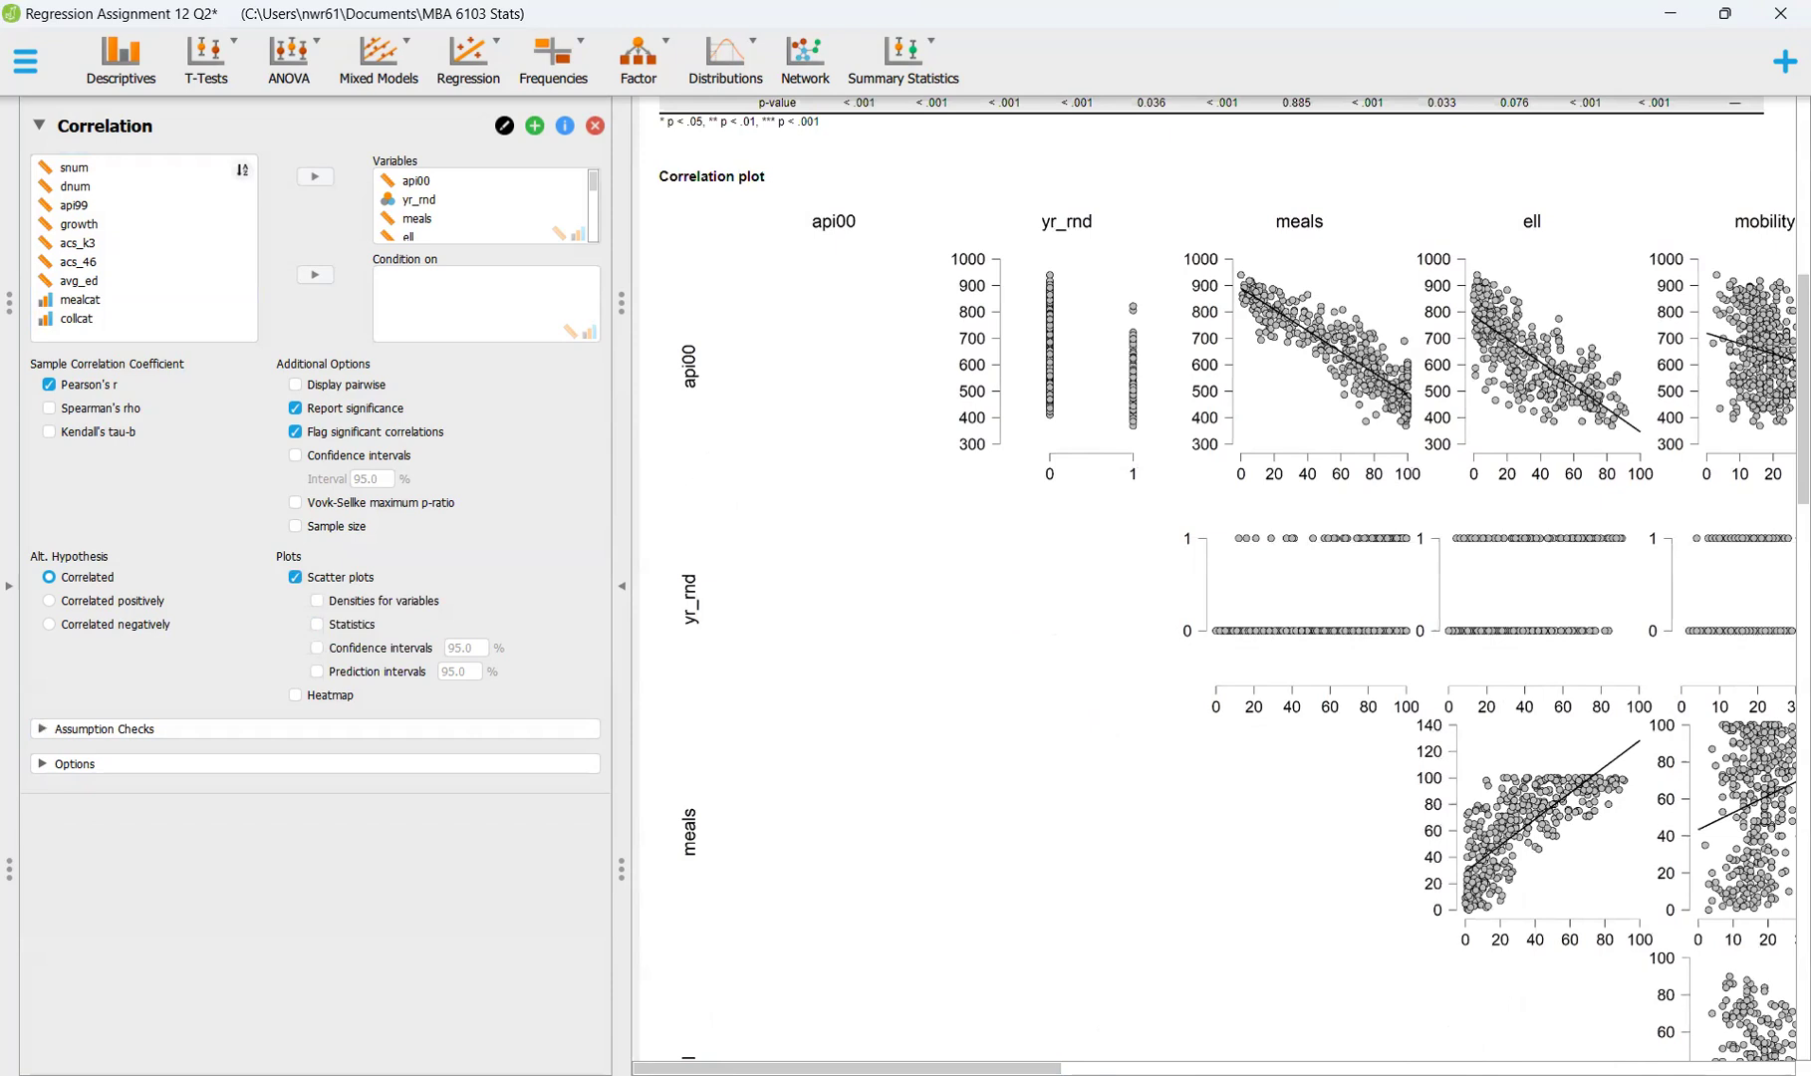
# Add a Descriptive Statistics analysis and review the question 2 variable list above the correlation matrix
pyautogui.click(123, 88)
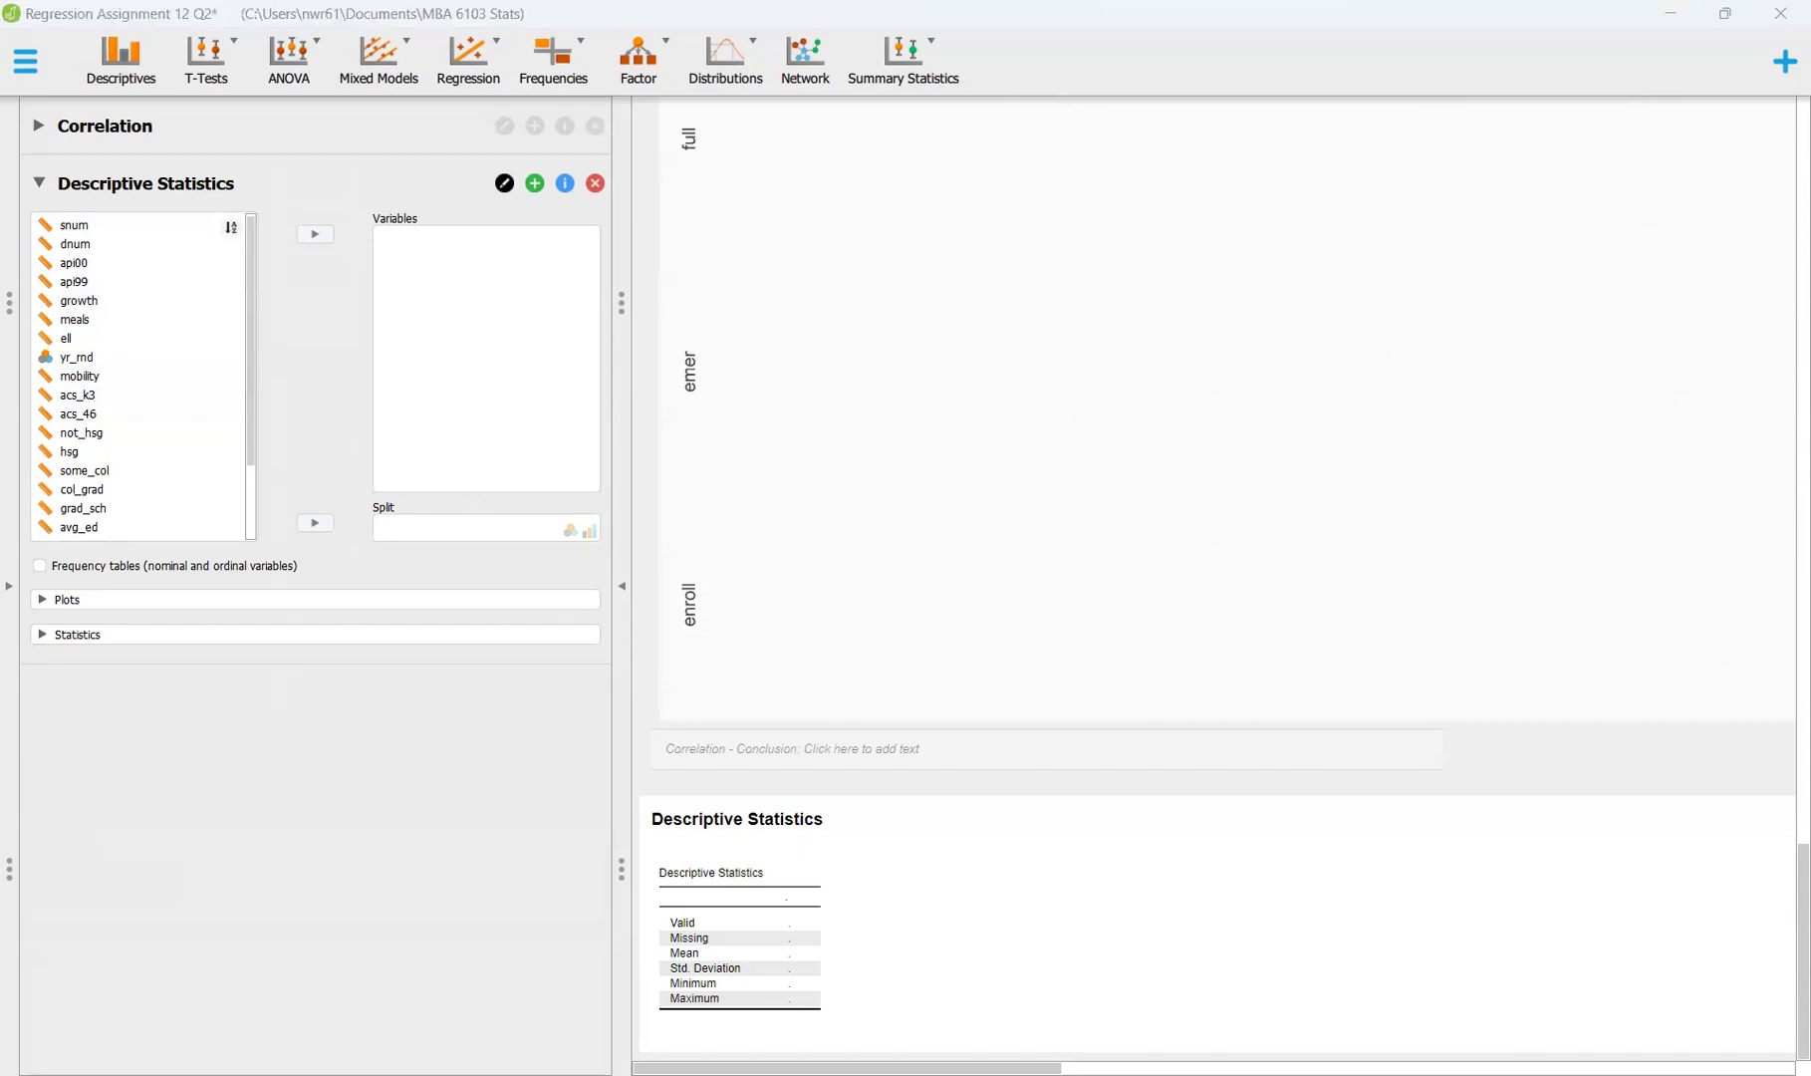
pyautogui.click(115, 267)
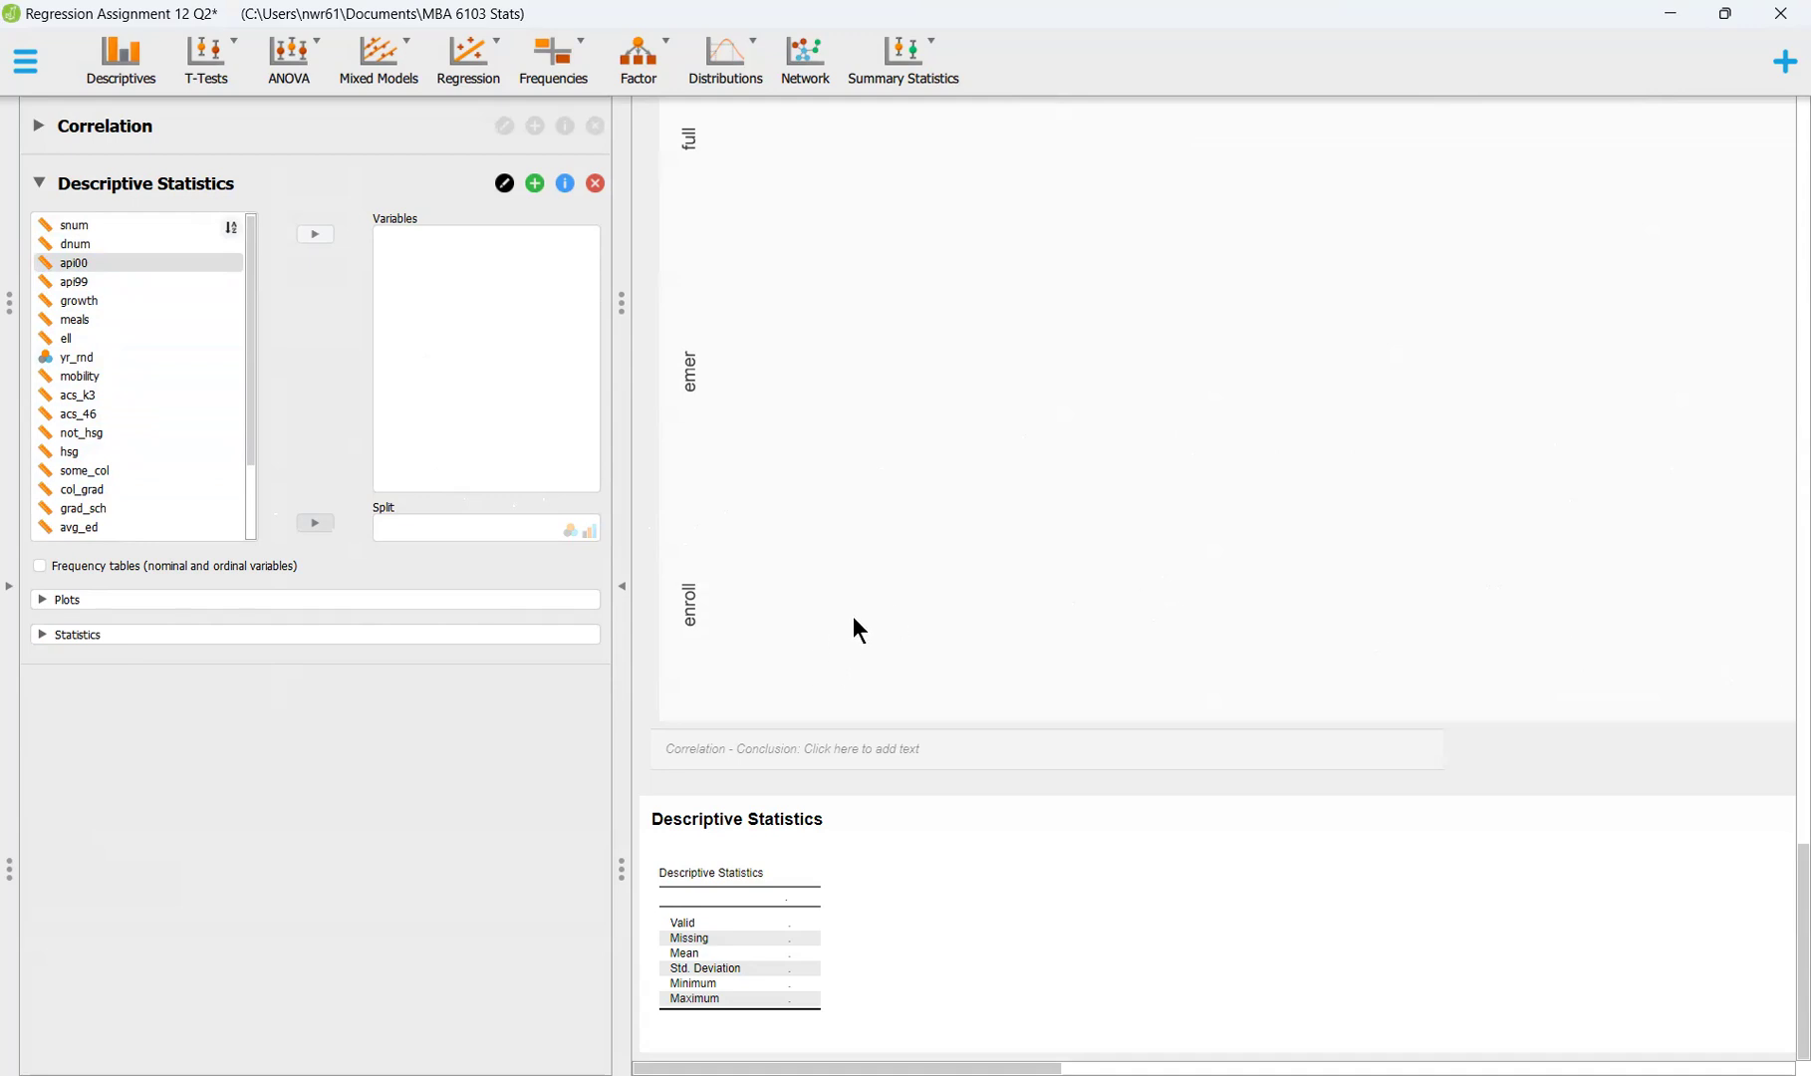
pyautogui.scroll(10, 785, 602)
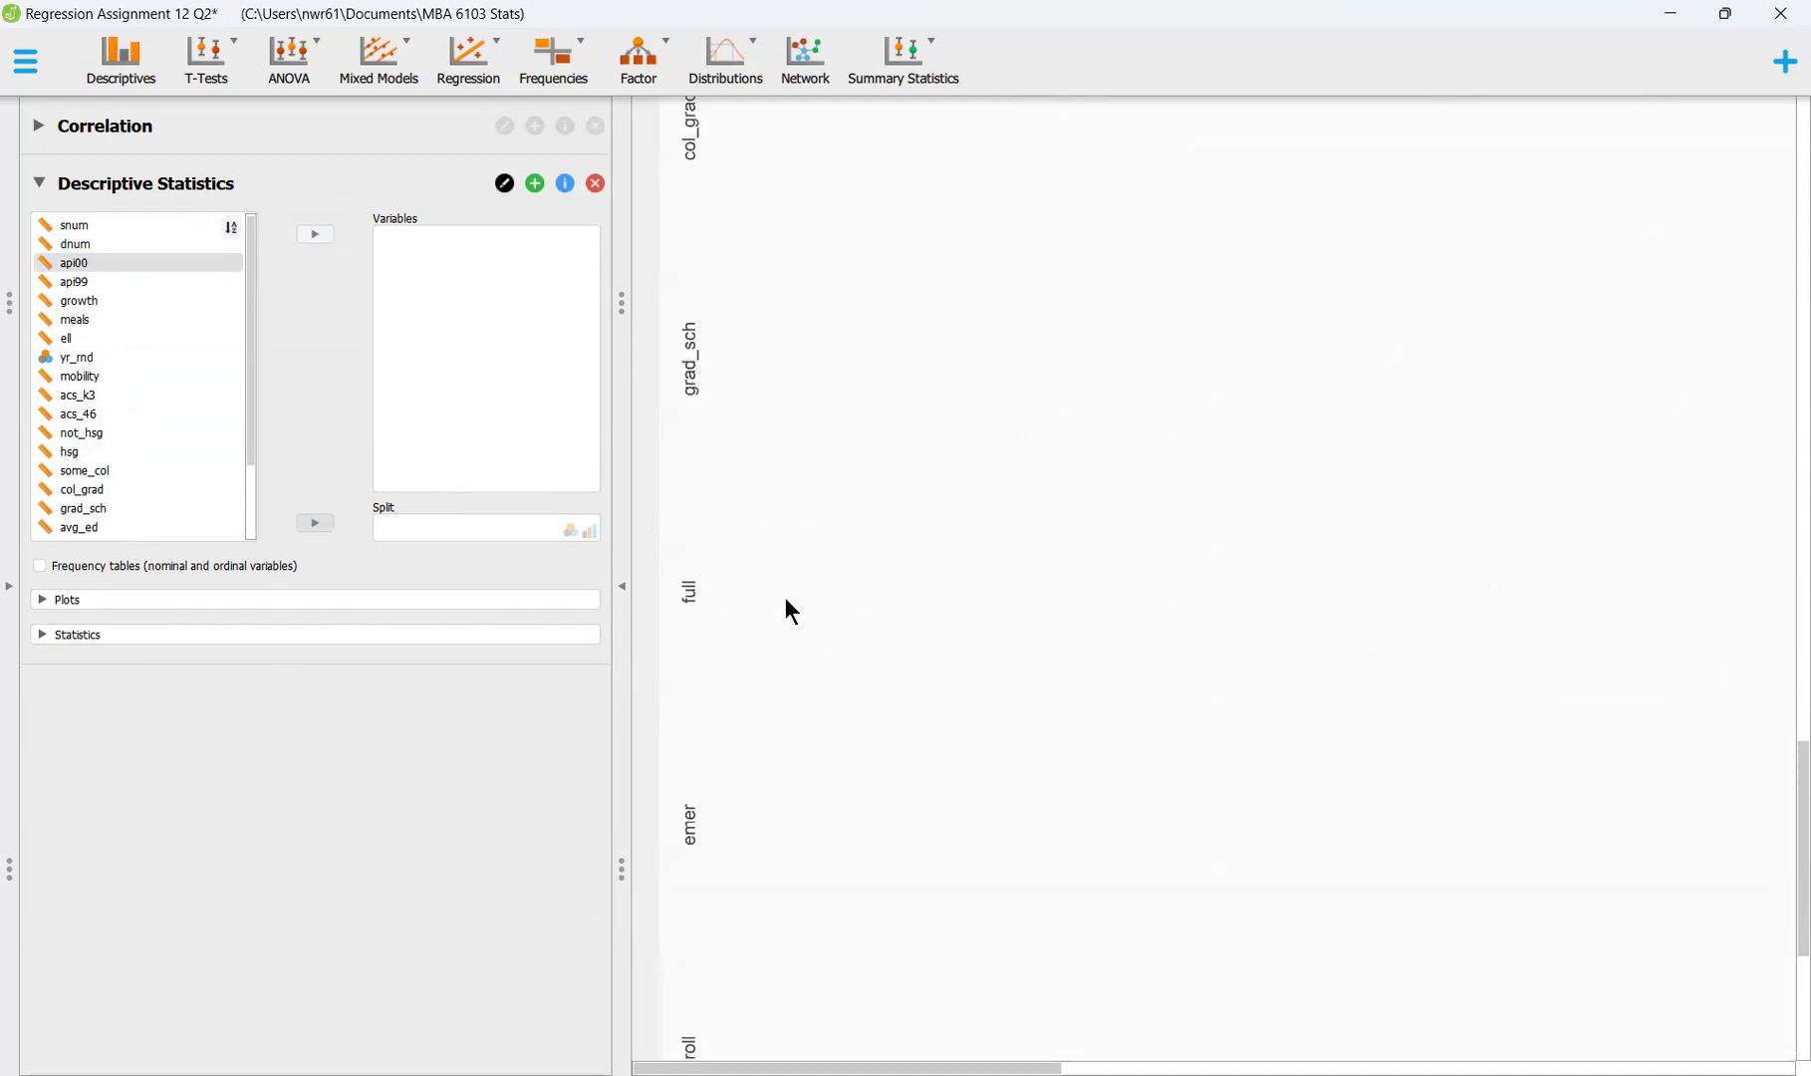
pyautogui.scroll(15, 785, 610)
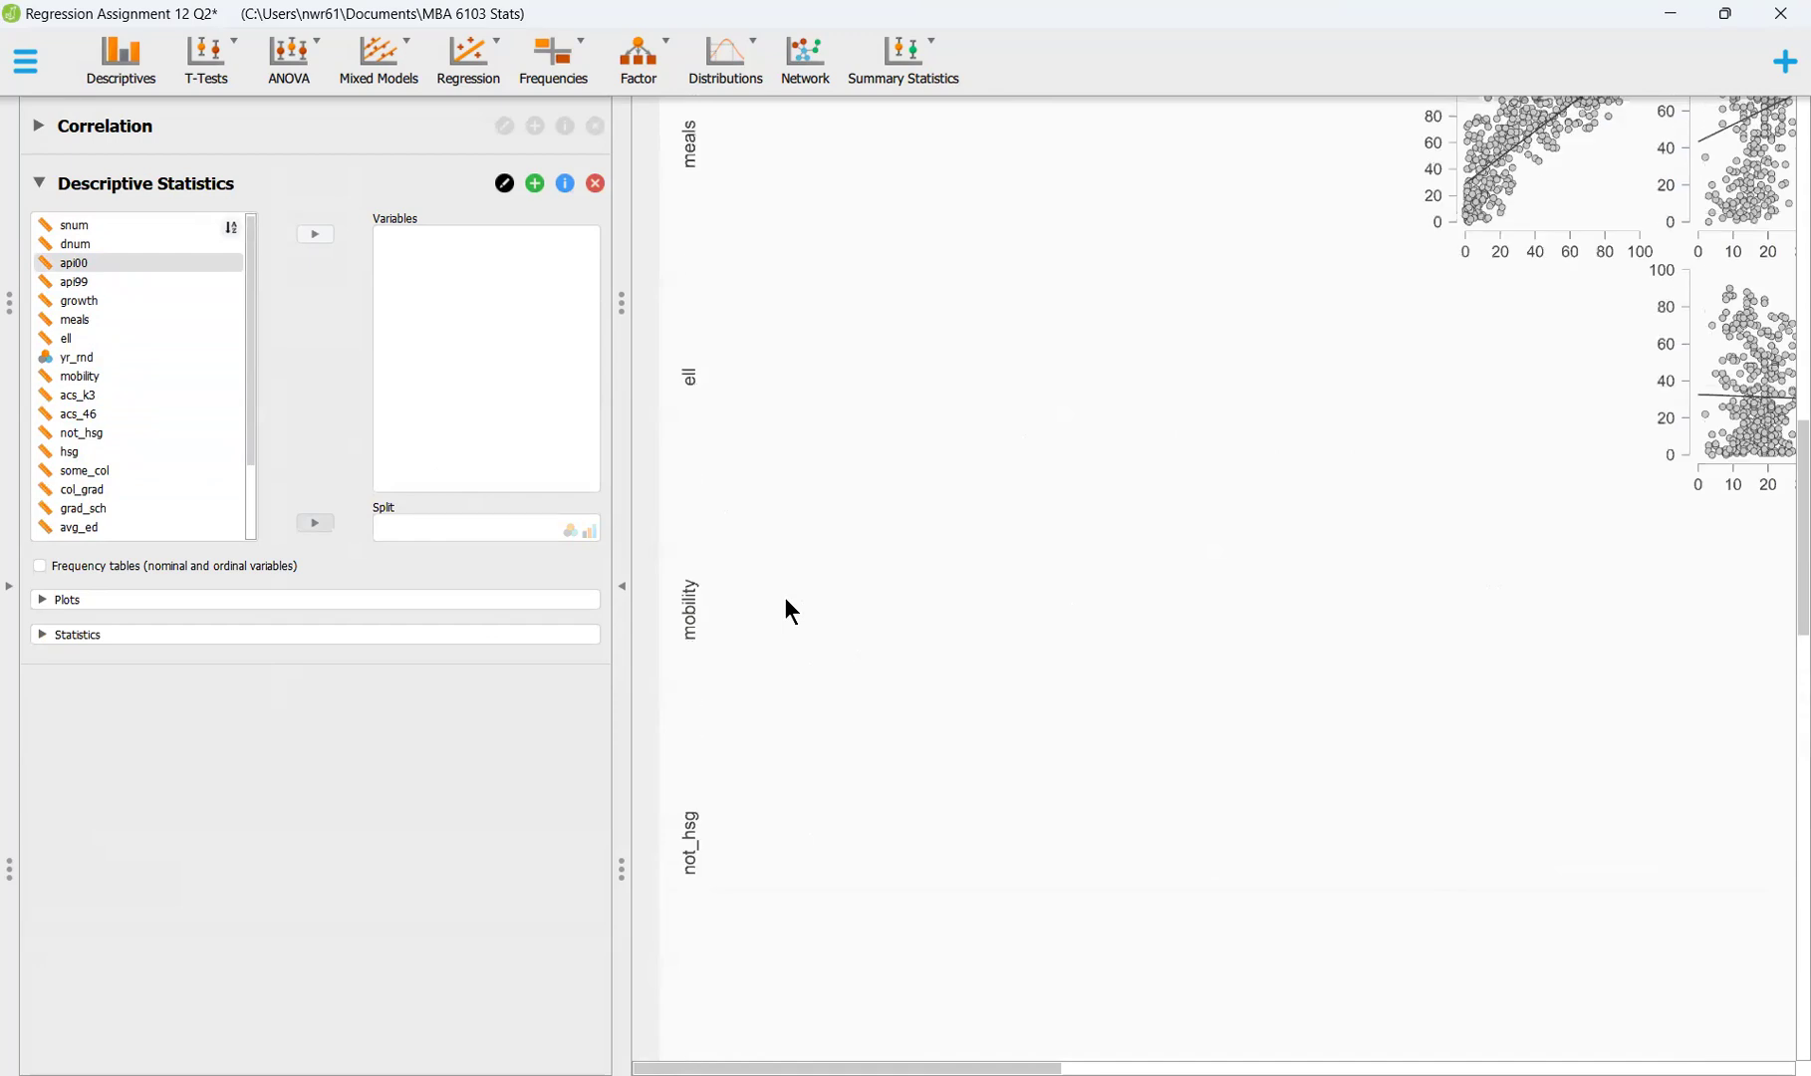
pyautogui.scroll(5, 786, 601)
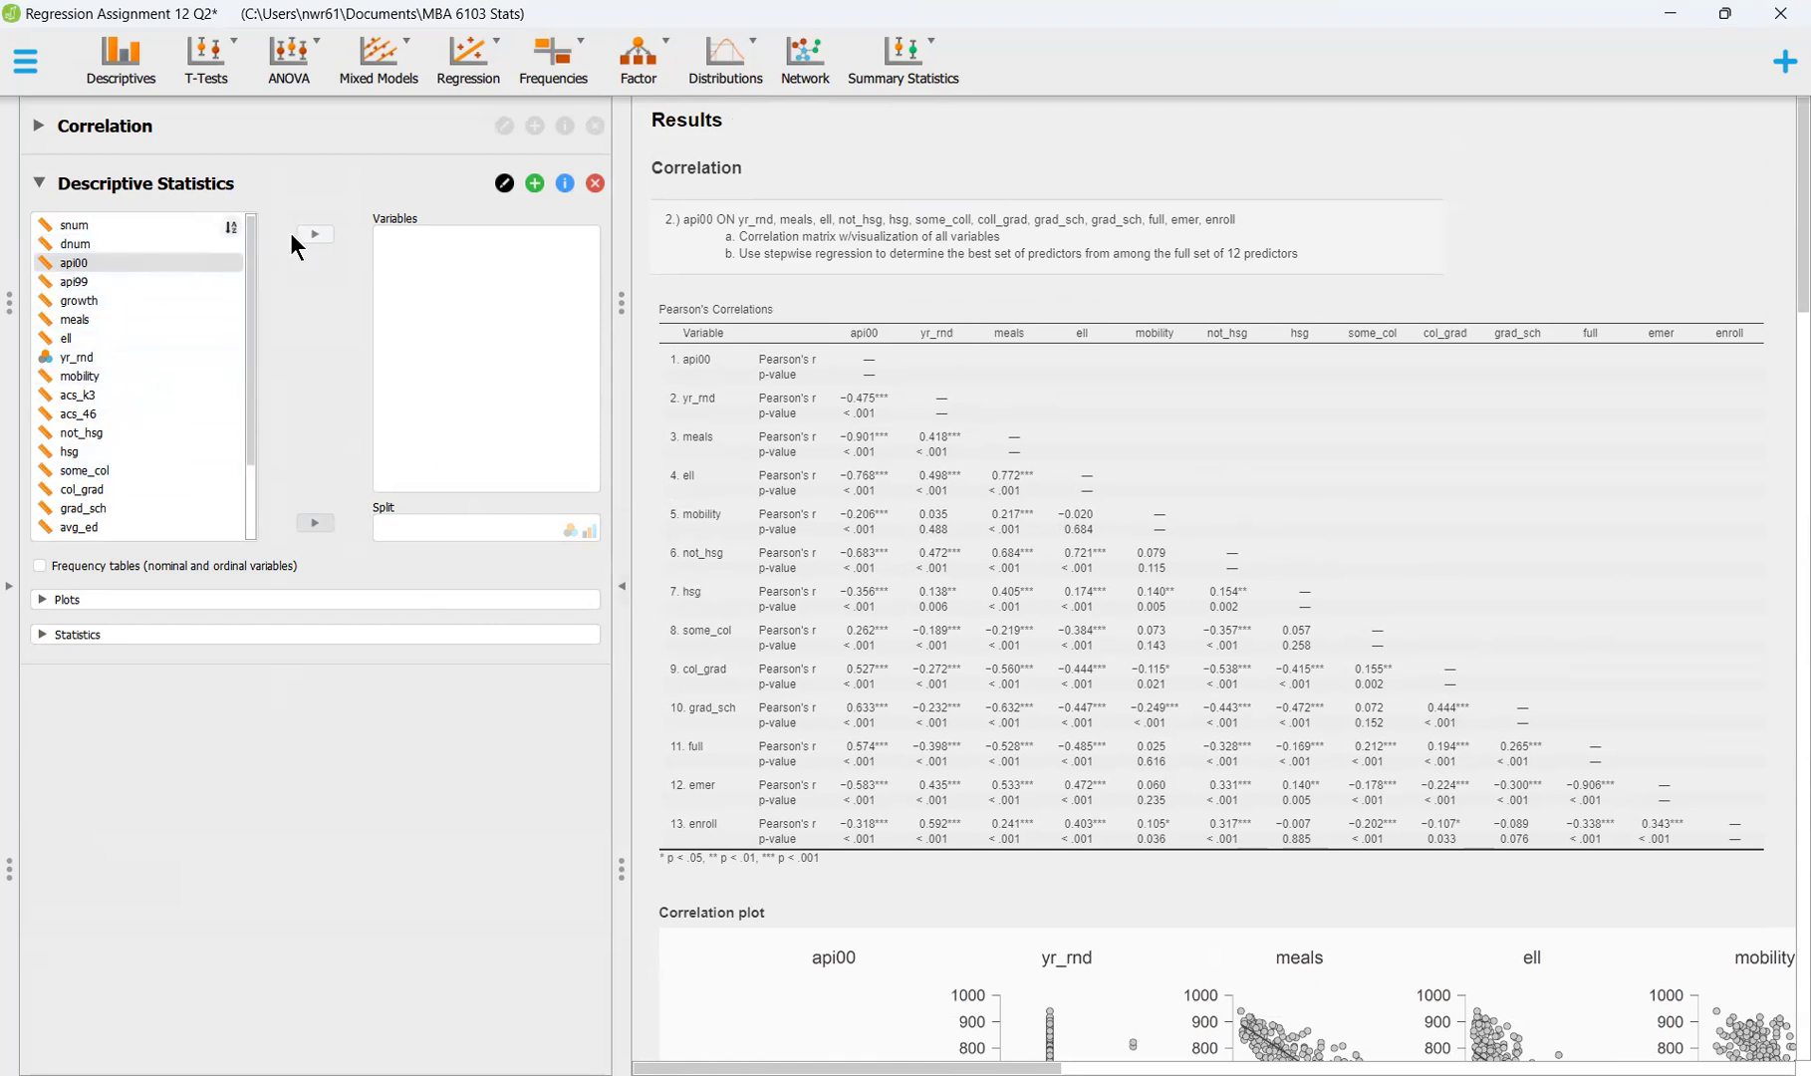
pyautogui.keyDown('ctrl'); pyautogui.click(121, 328); pyautogui.keyUp('ctrl')
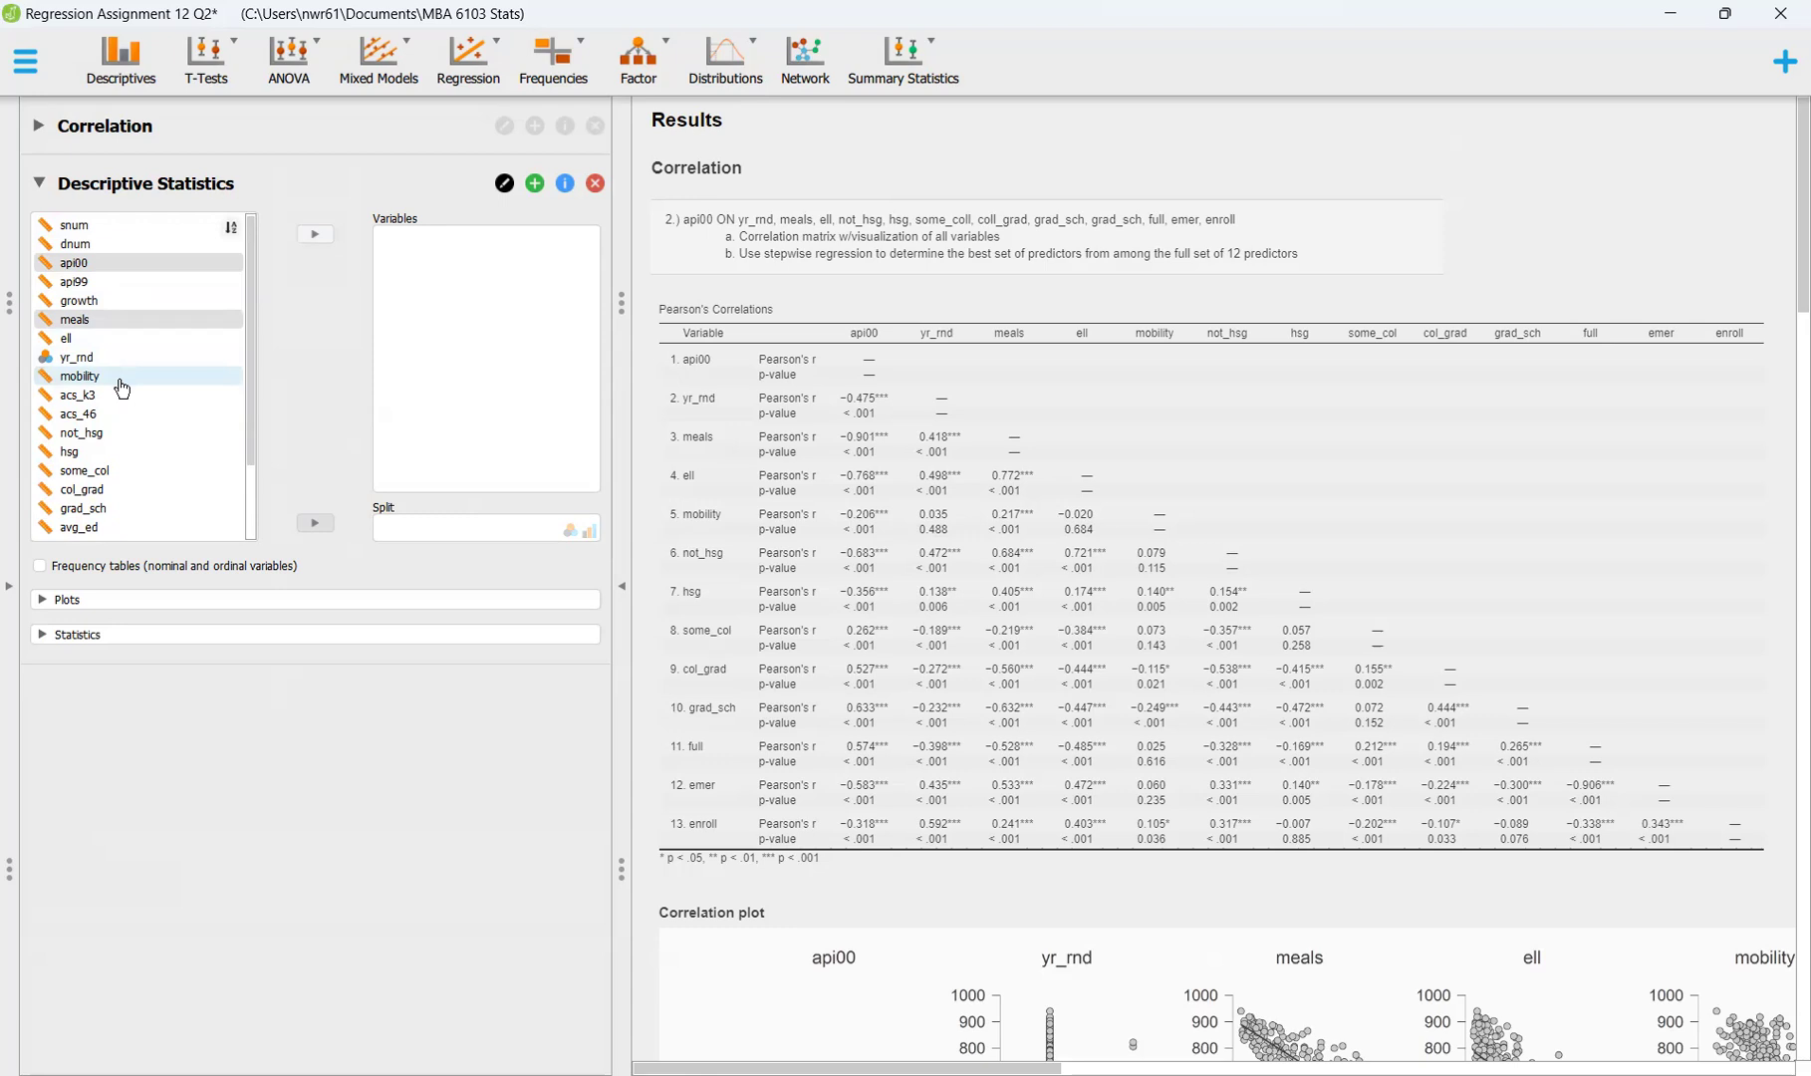
pyautogui.click(122, 321)
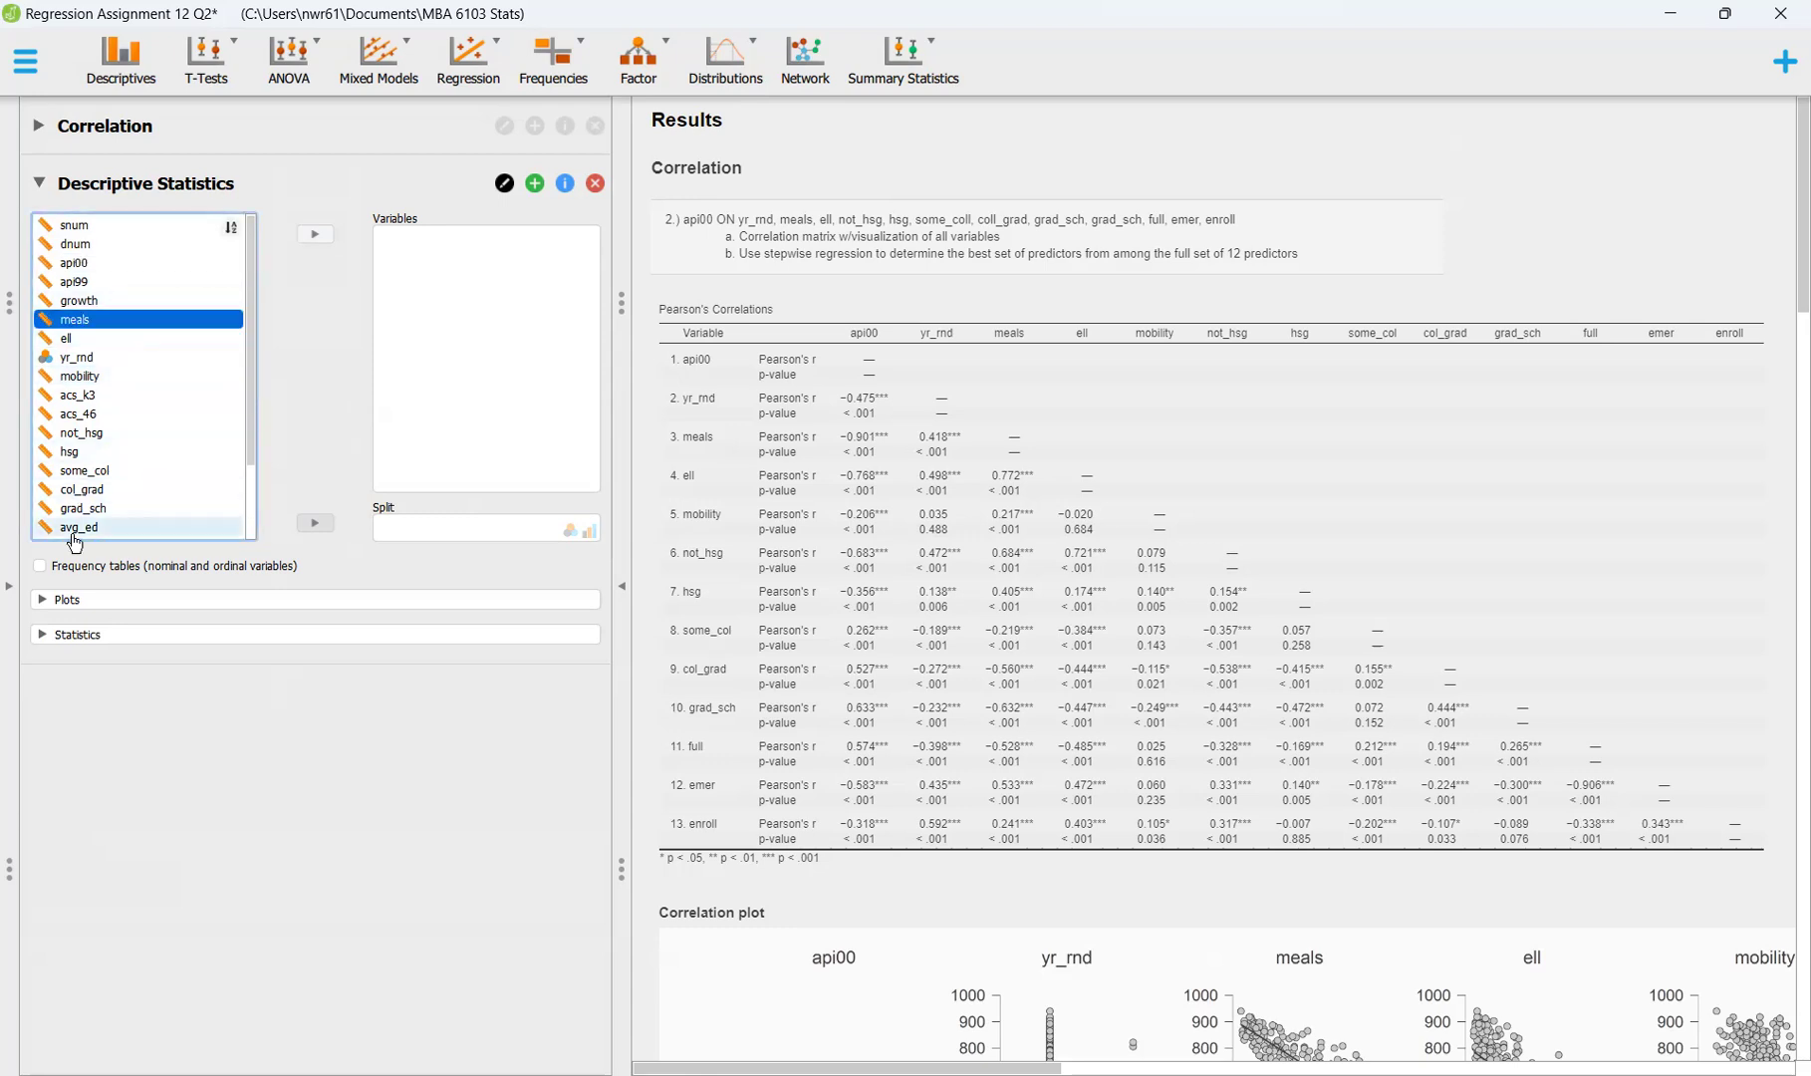
# Check the yr_rnd variable's measurement level and value labels in the data set
pyautogui.click(9, 593)
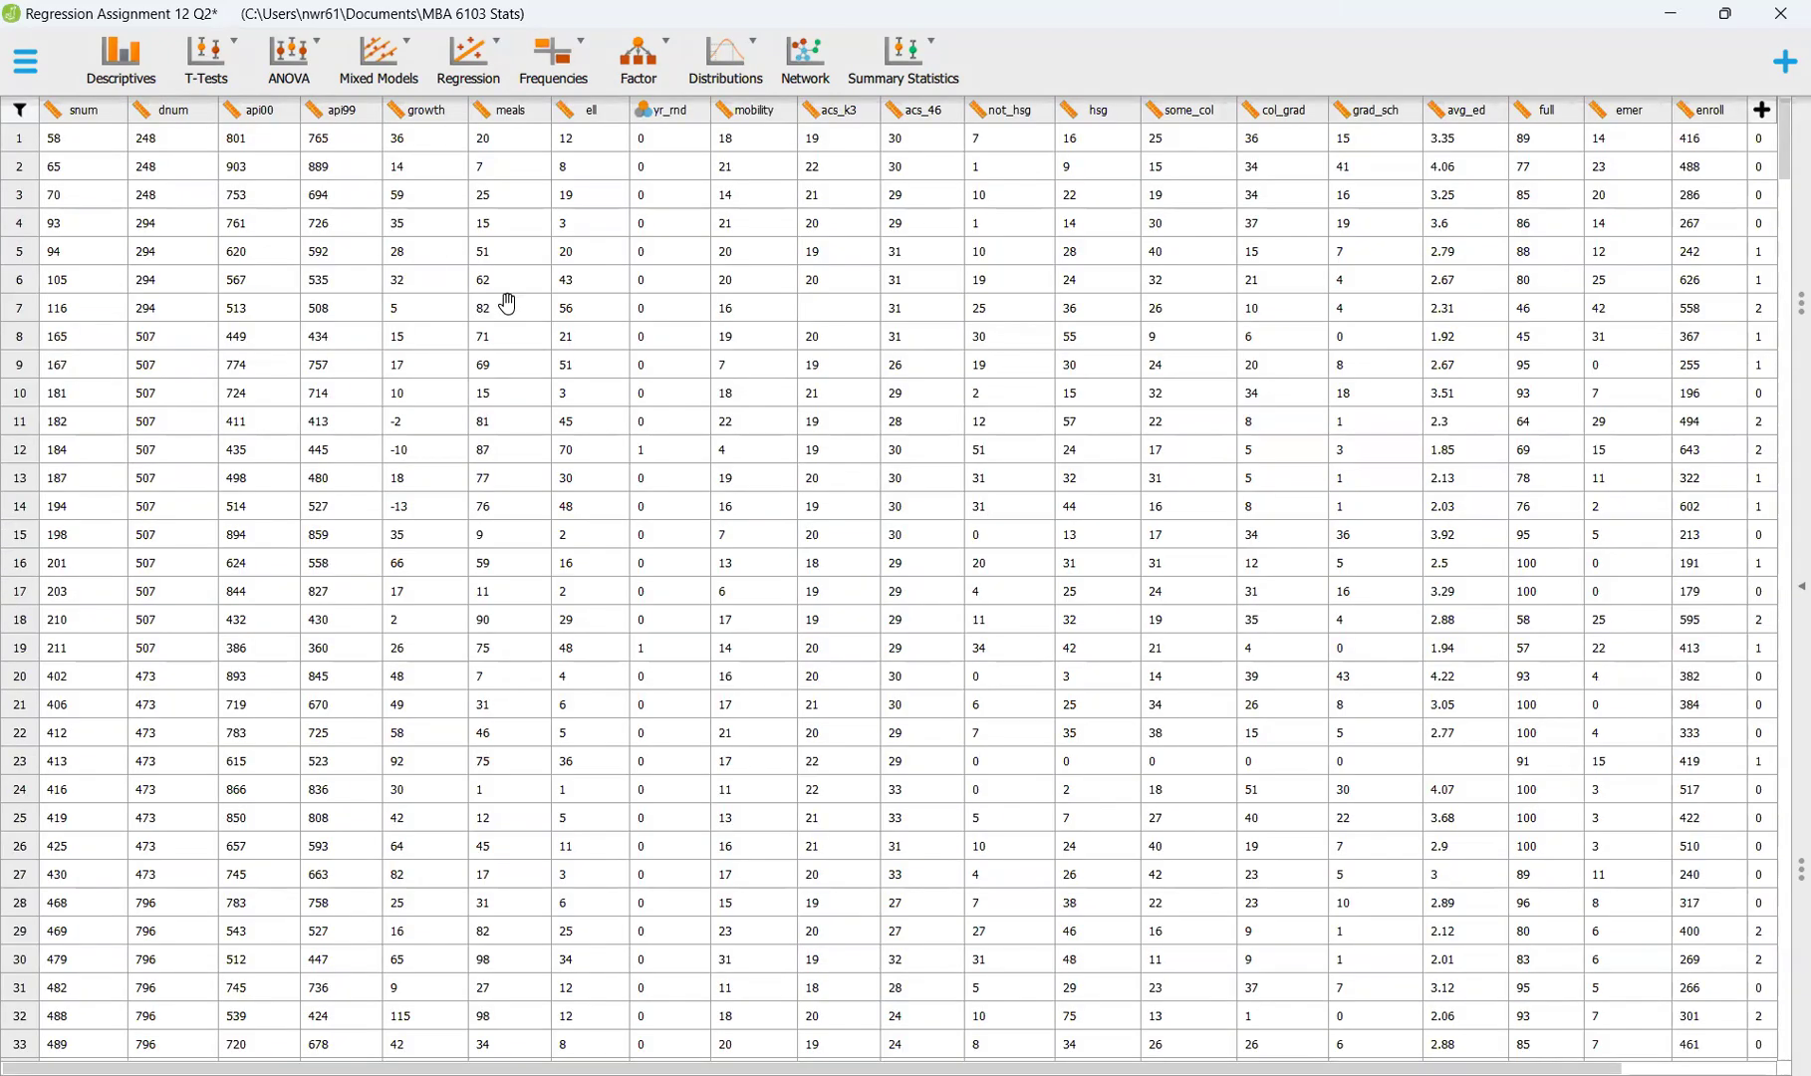
pyautogui.click(646, 111)
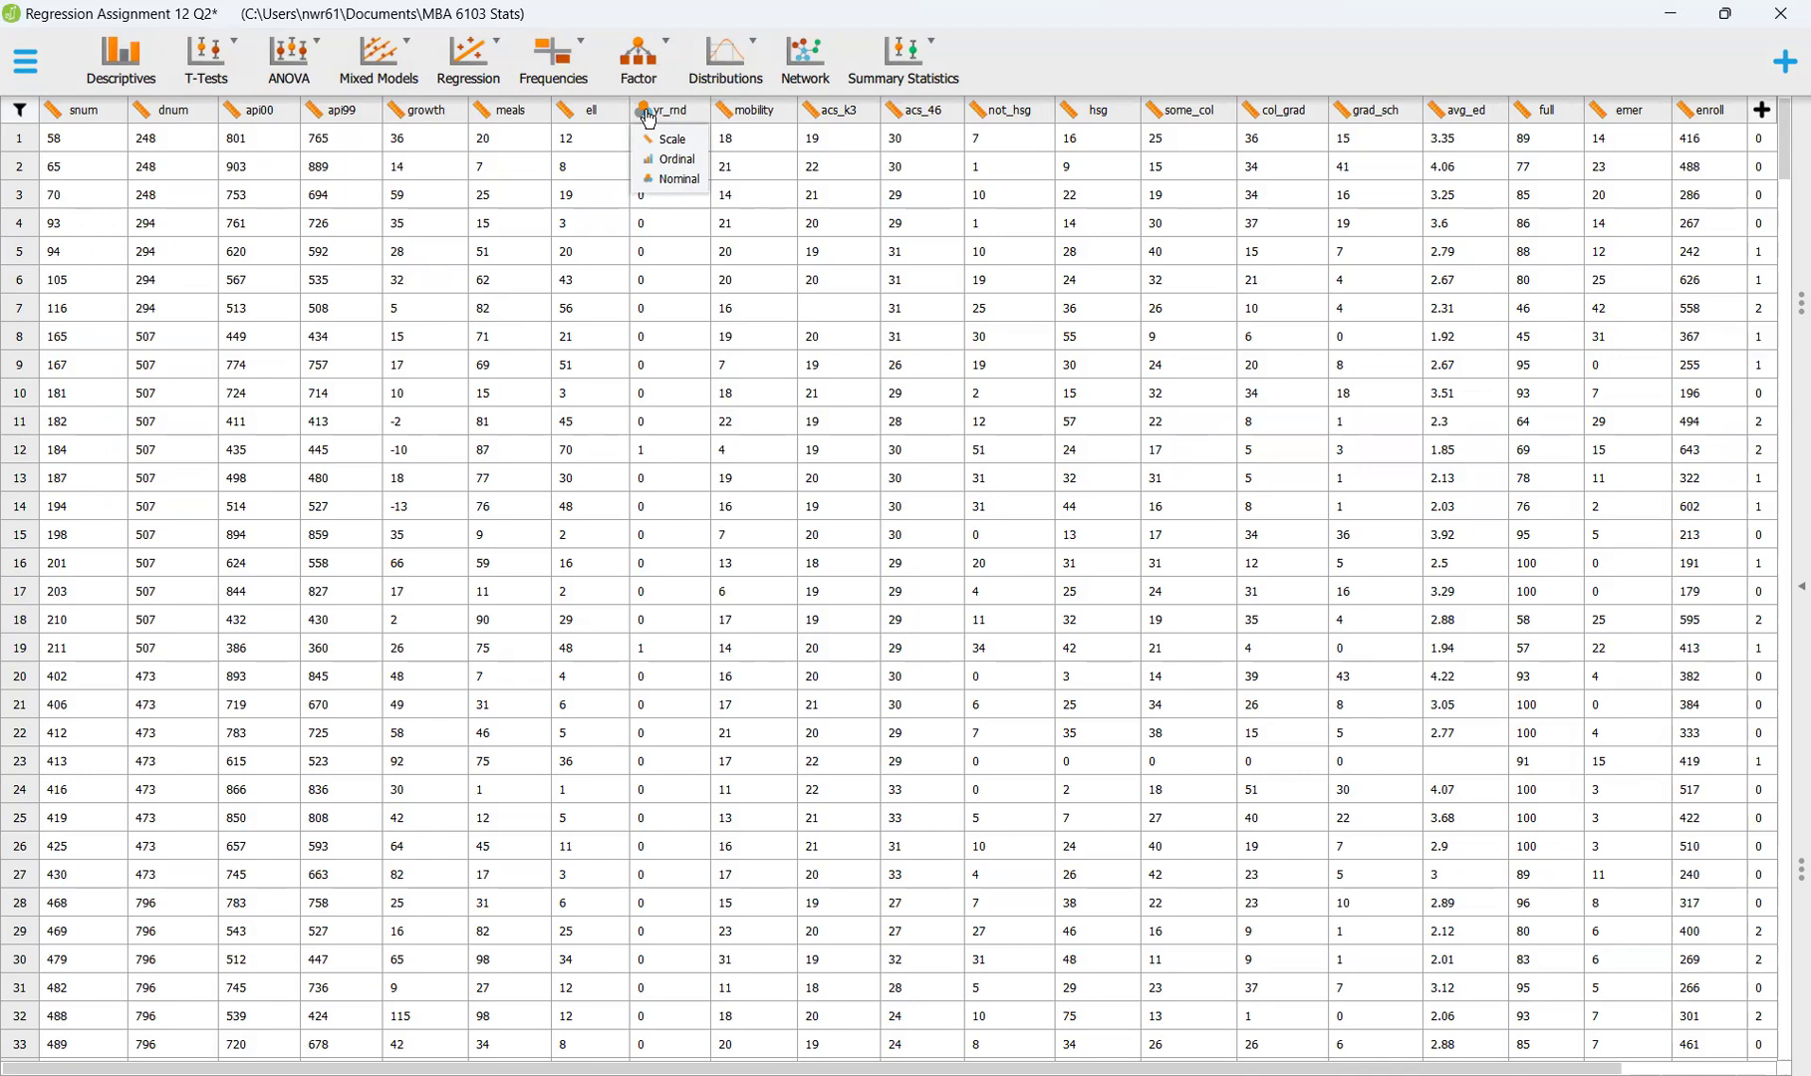
pyautogui.click(674, 105)
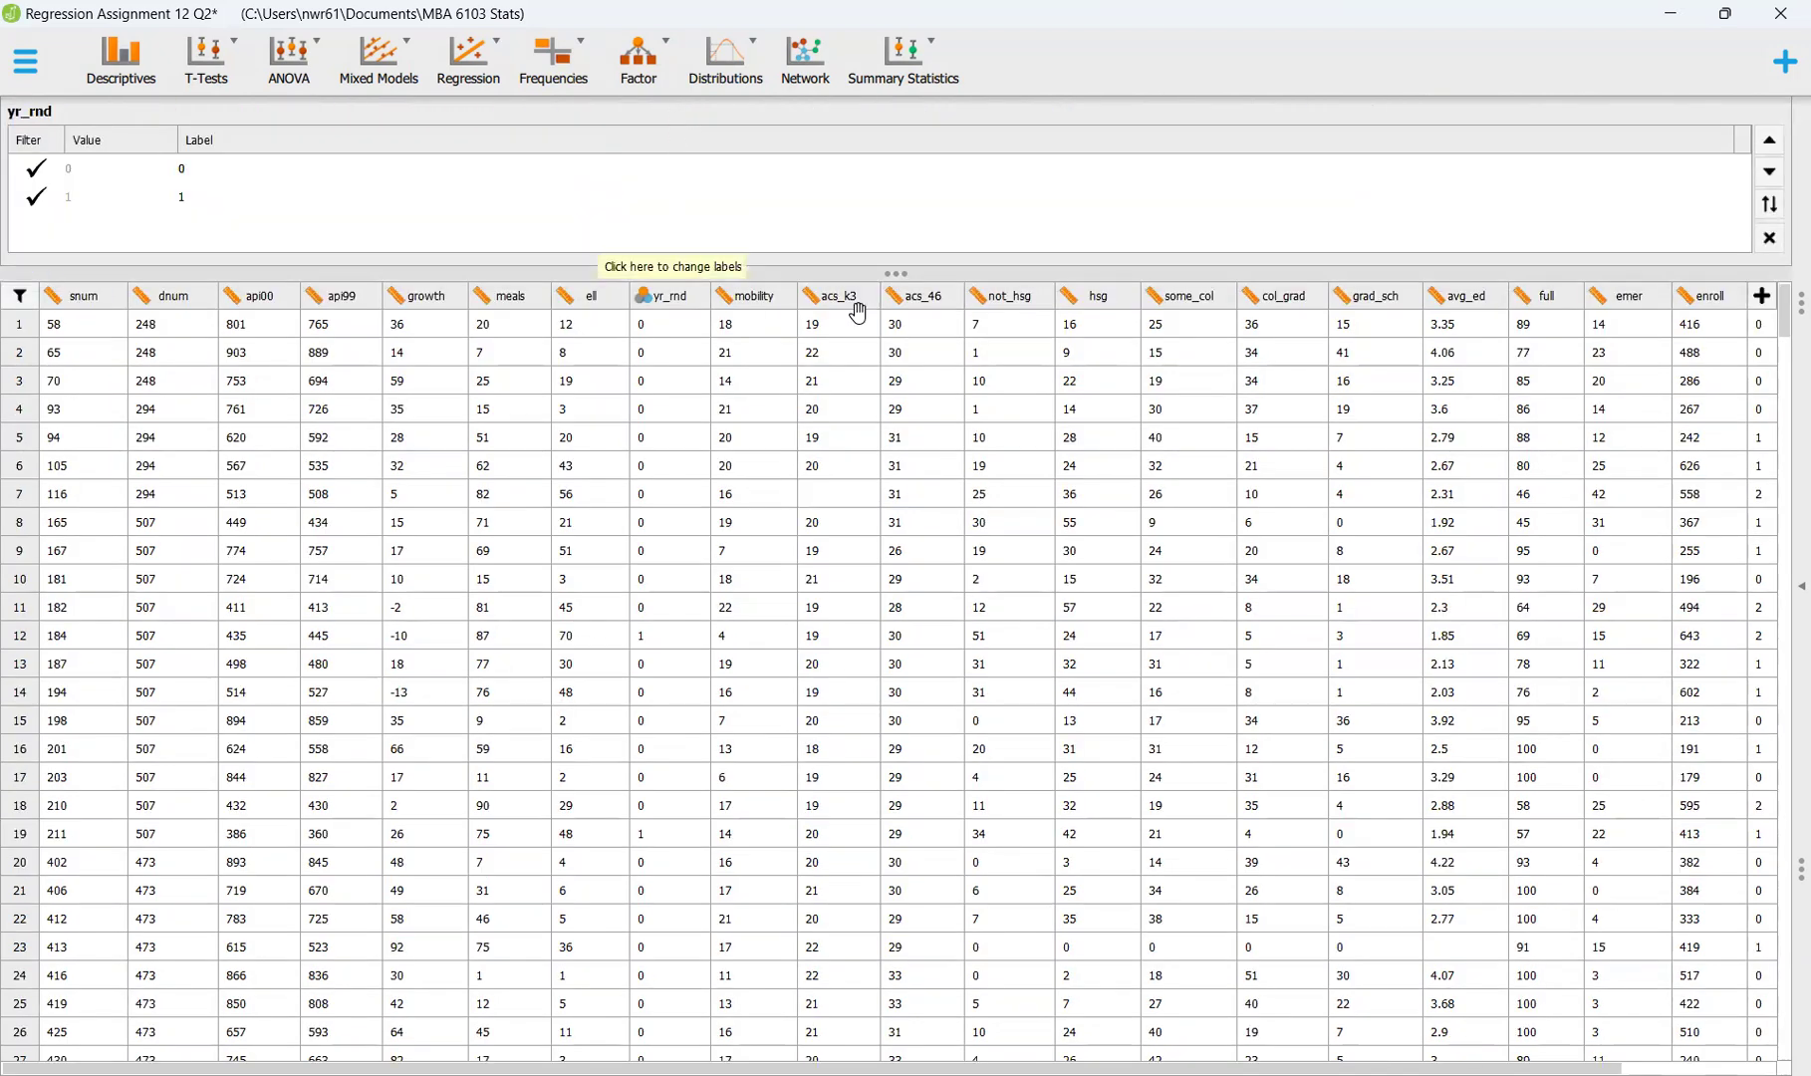
pyautogui.click(1770, 240)
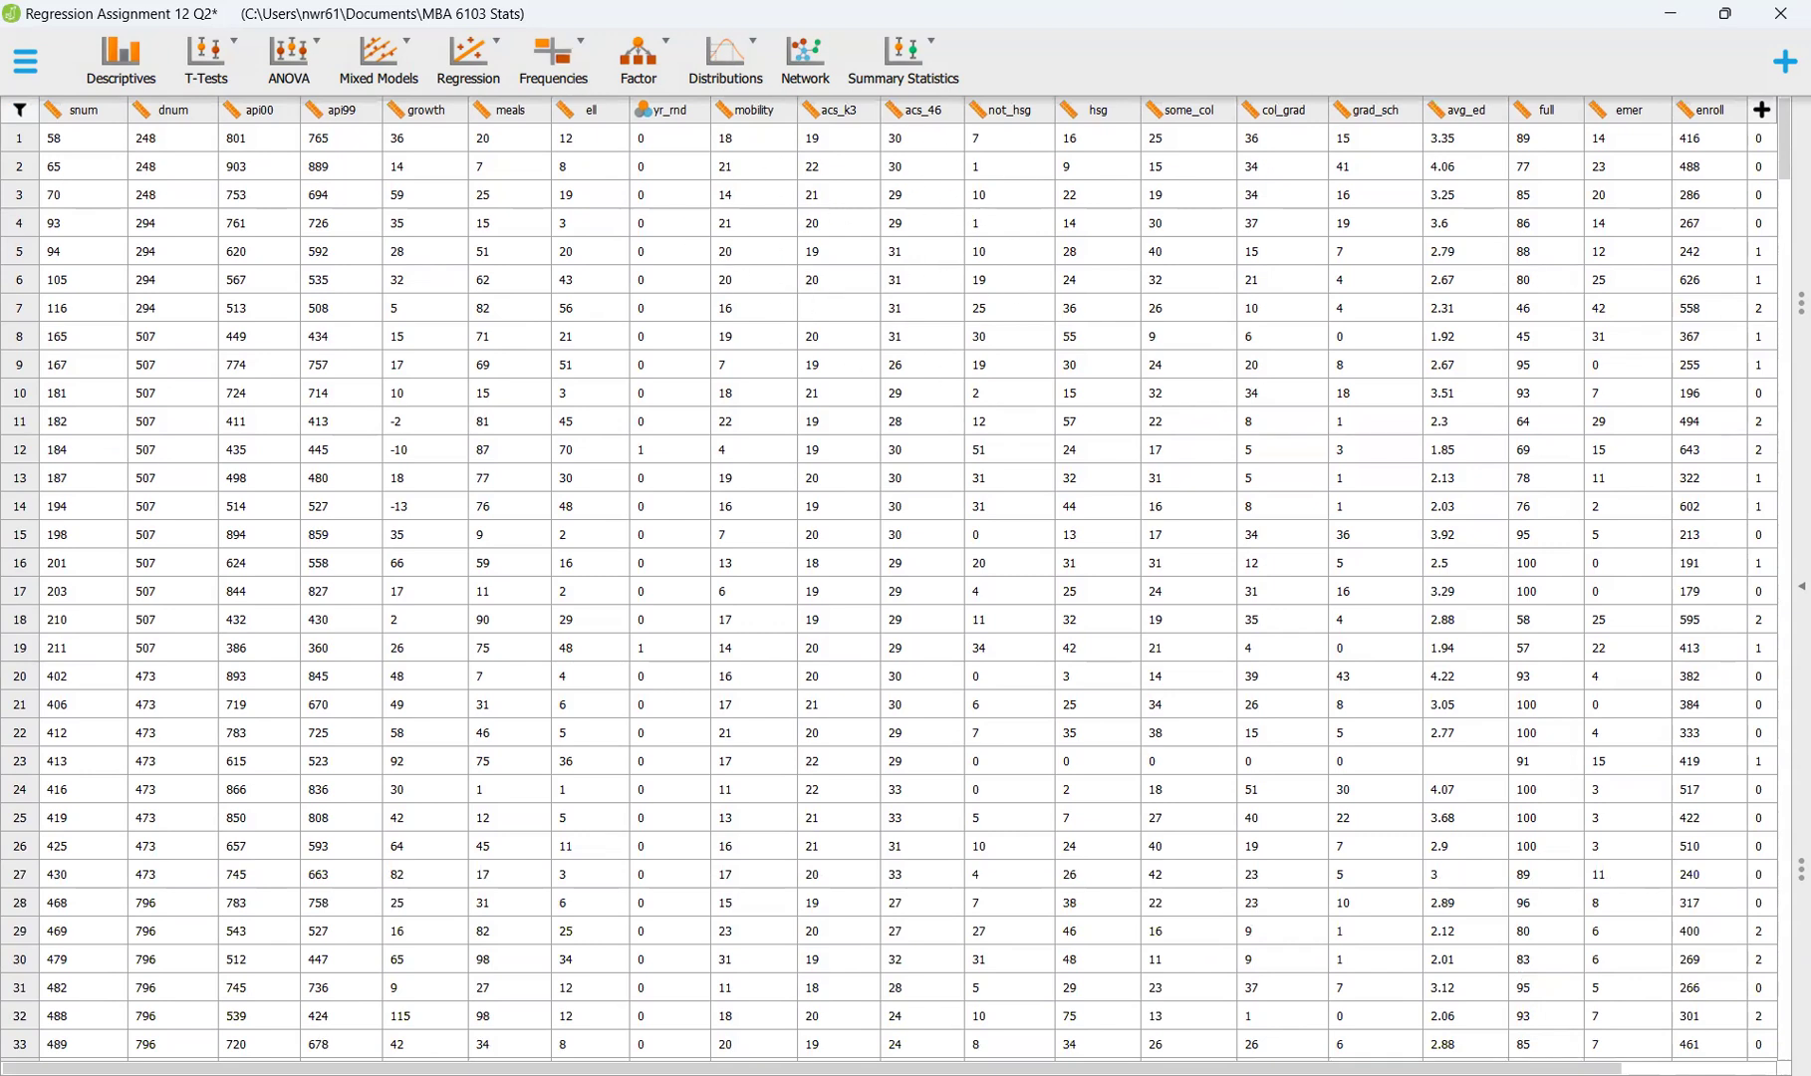
pyautogui.click(1793, 593)
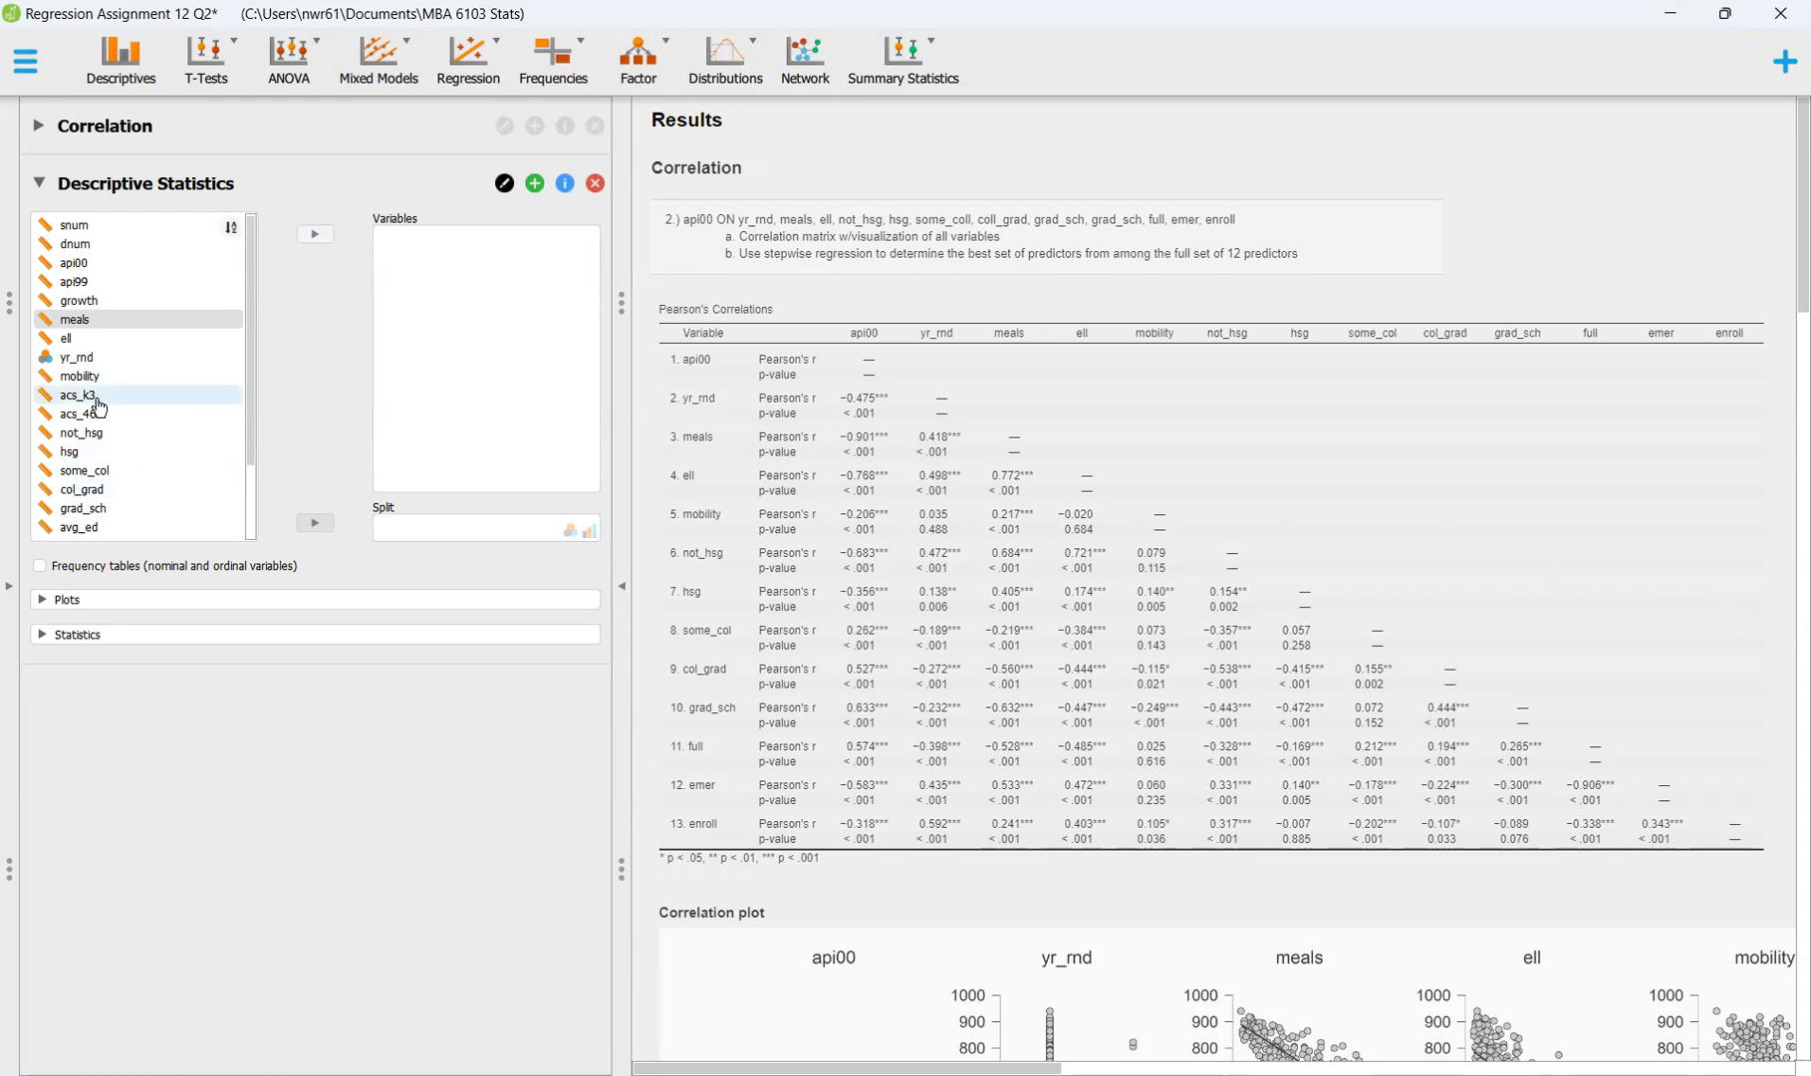
# Change the measurement level of the meals, ell, not_hsg and hsg variables to Ordinal in the data set
pyautogui.click(10, 588)
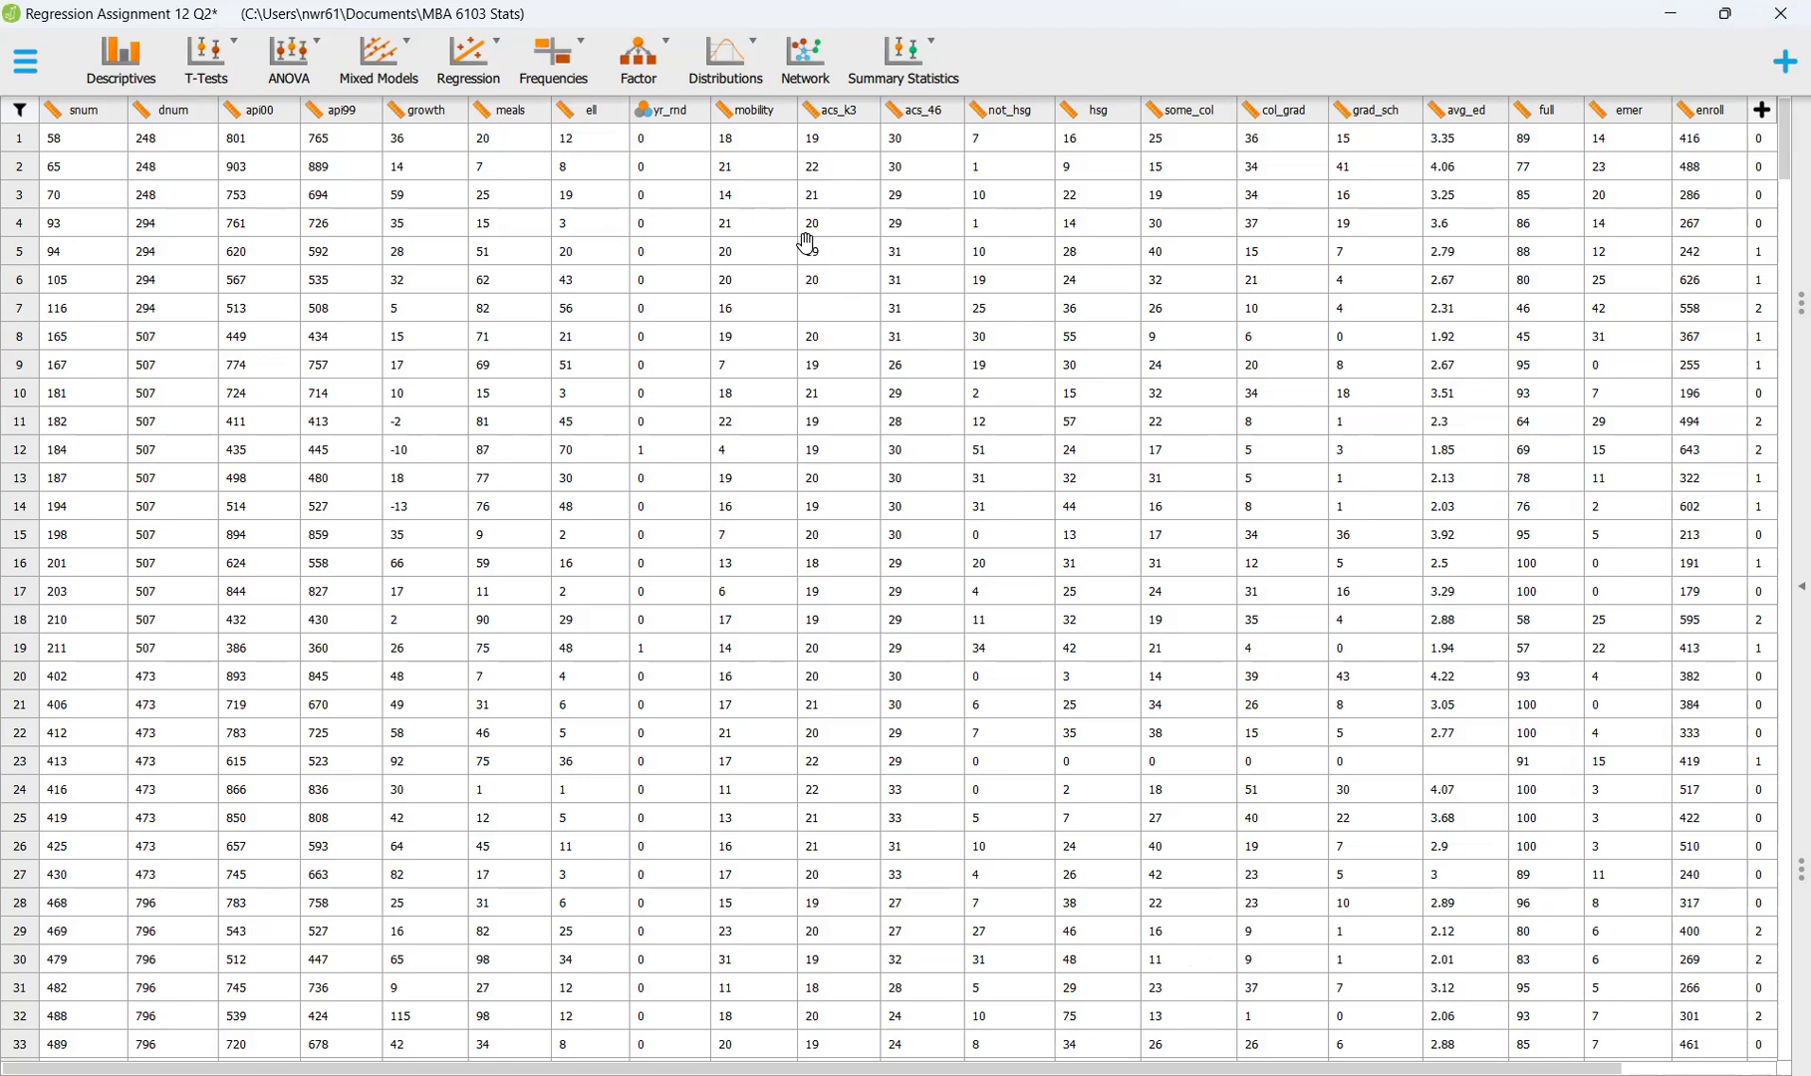
pyautogui.click(482, 111)
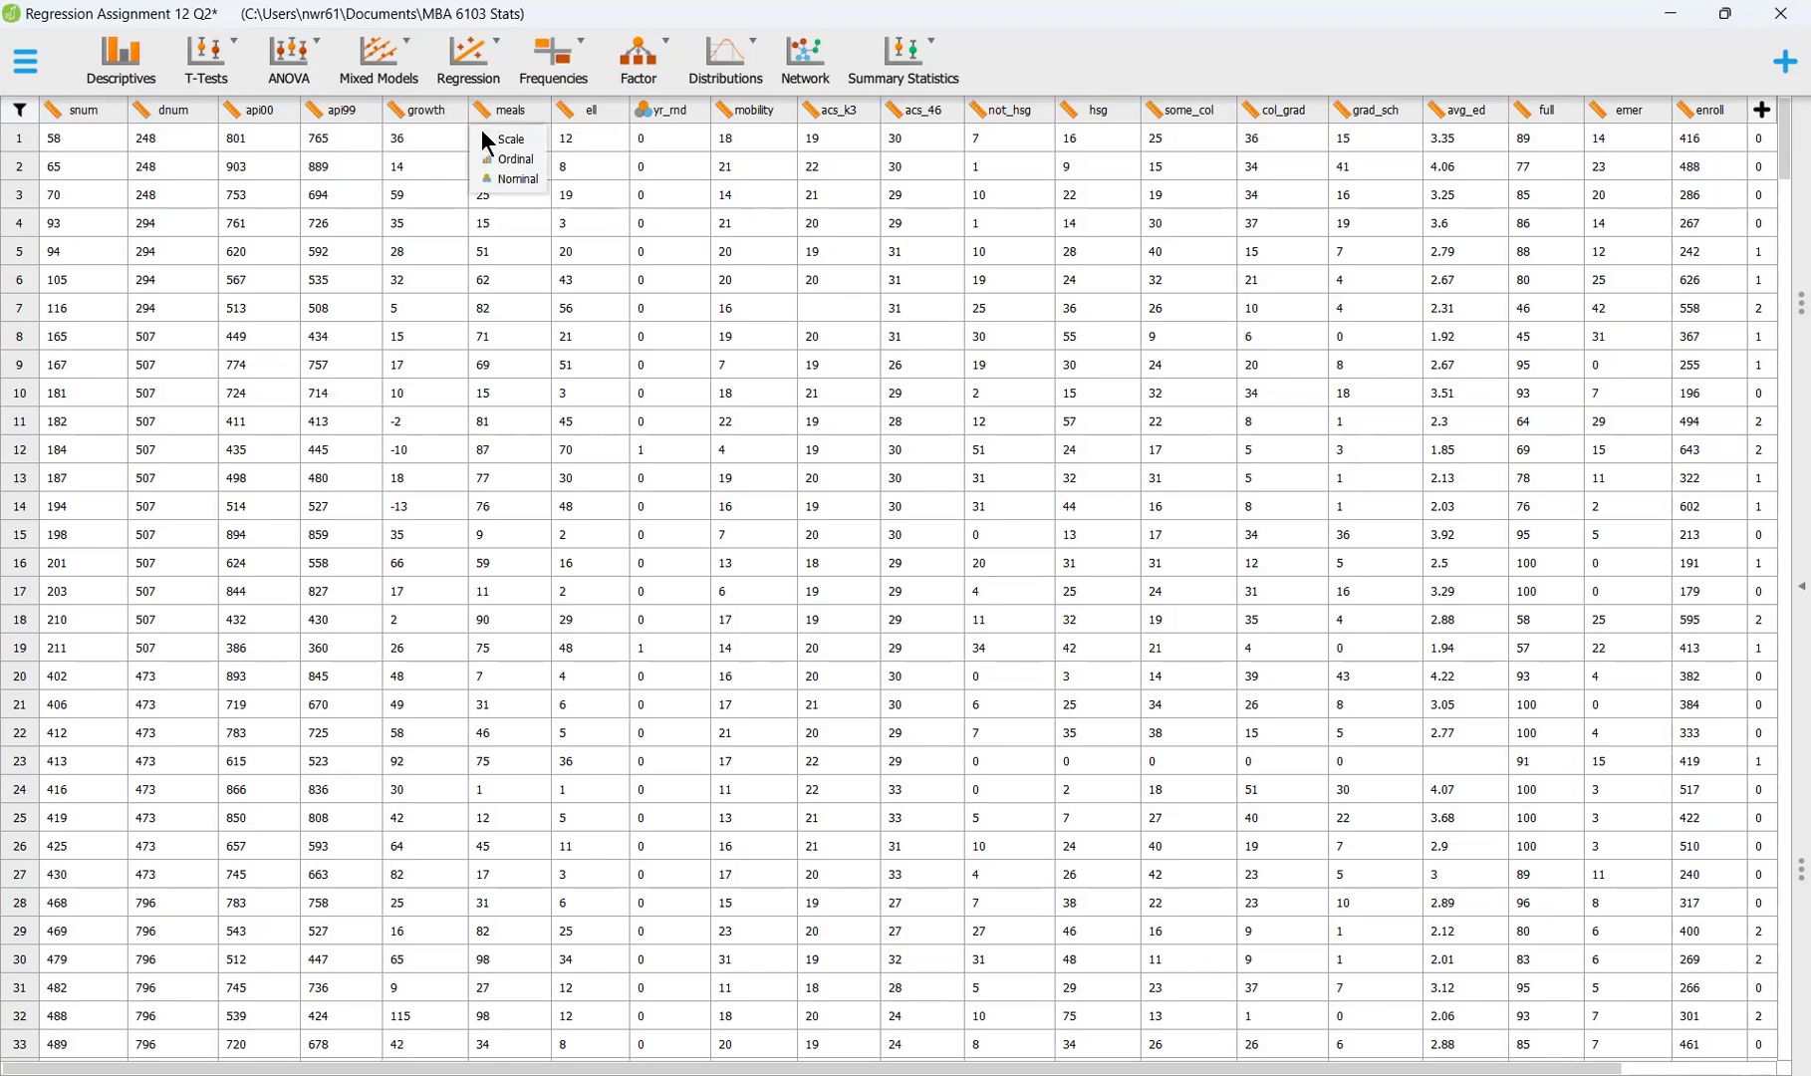
pyautogui.click(490, 157)
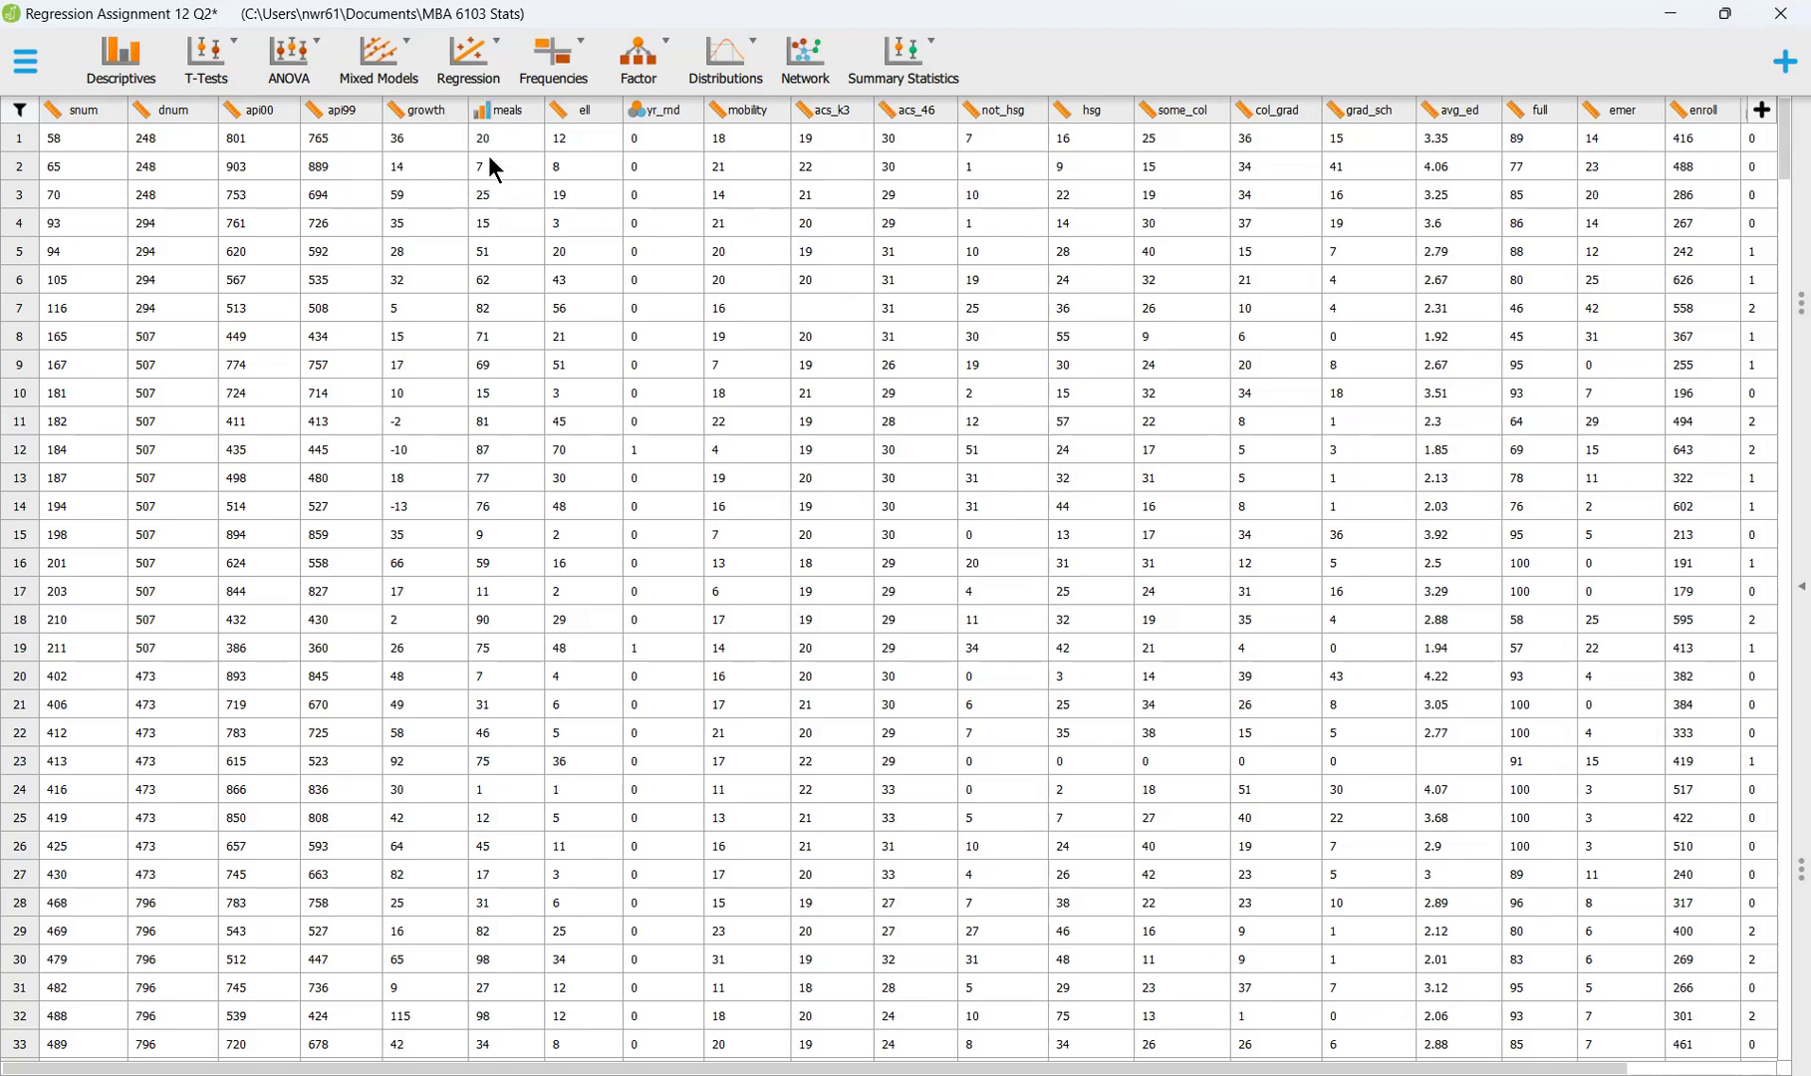
pyautogui.click(560, 113)
pyautogui.click(569, 157)
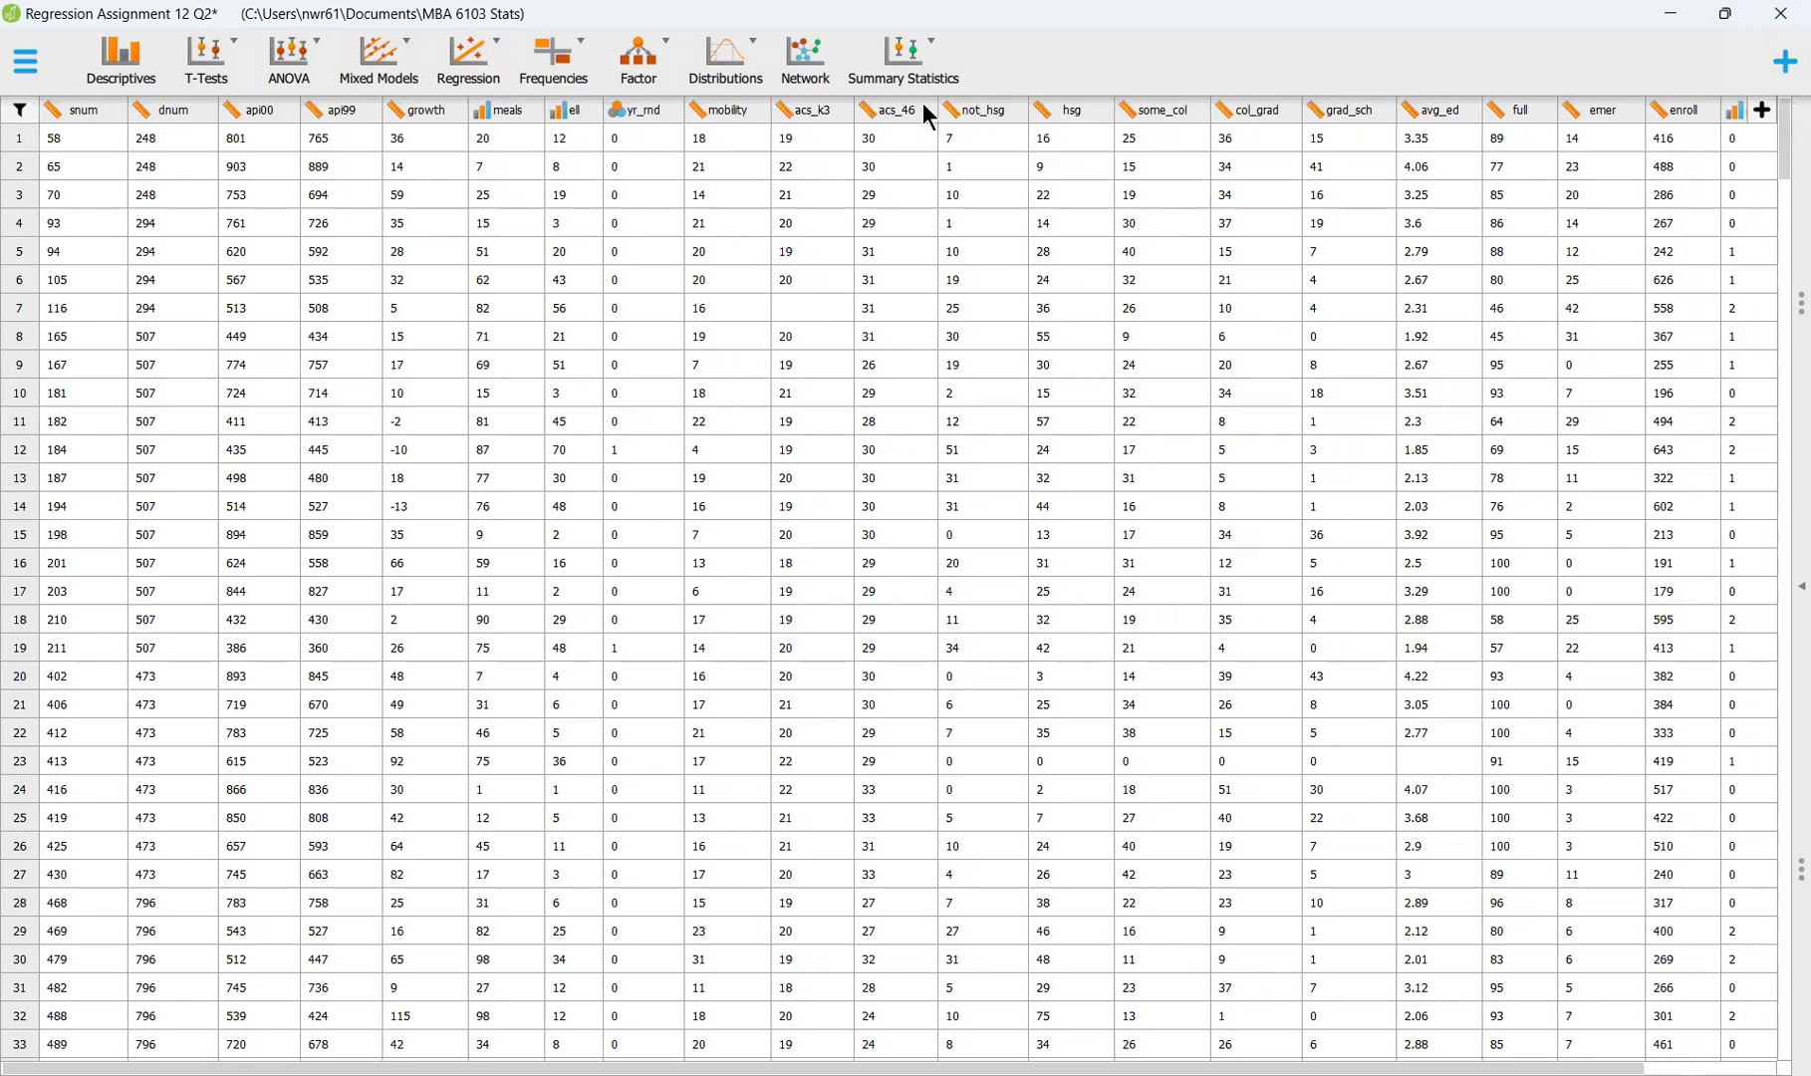
pyautogui.click(953, 111)
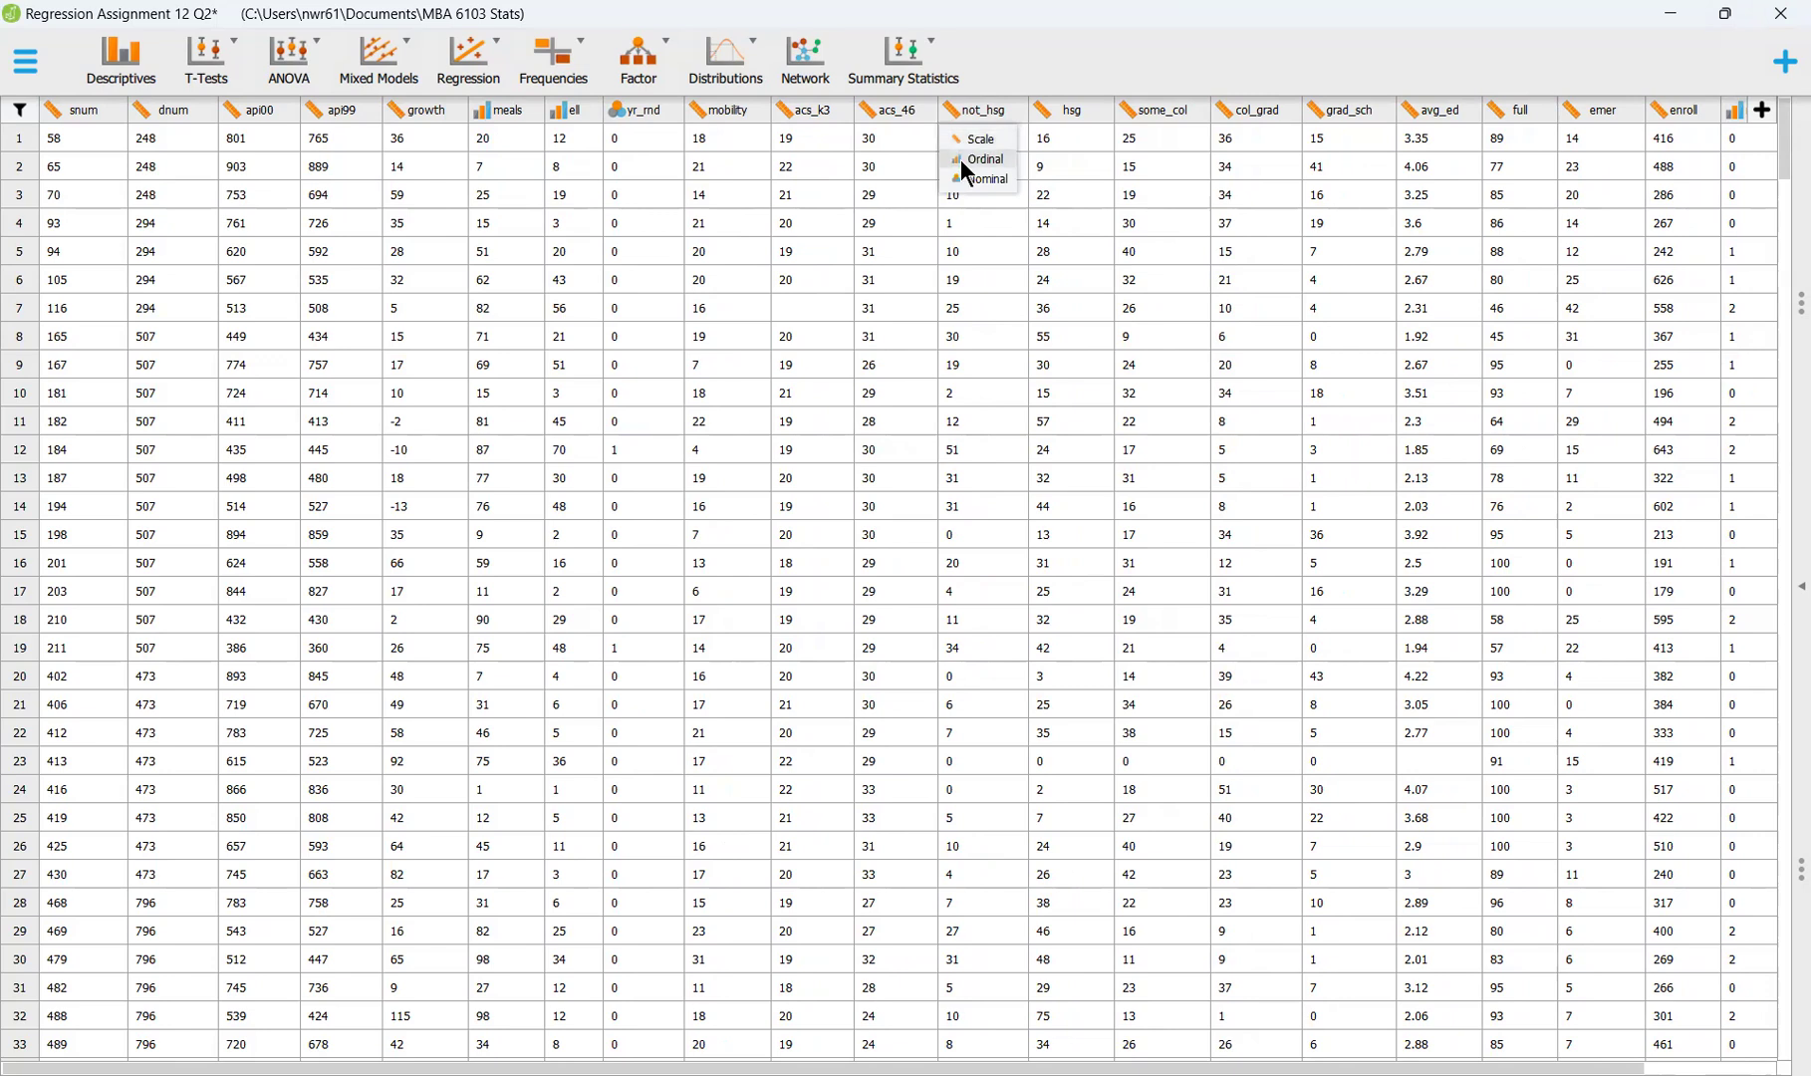
pyautogui.click(963, 162)
pyautogui.click(1042, 112)
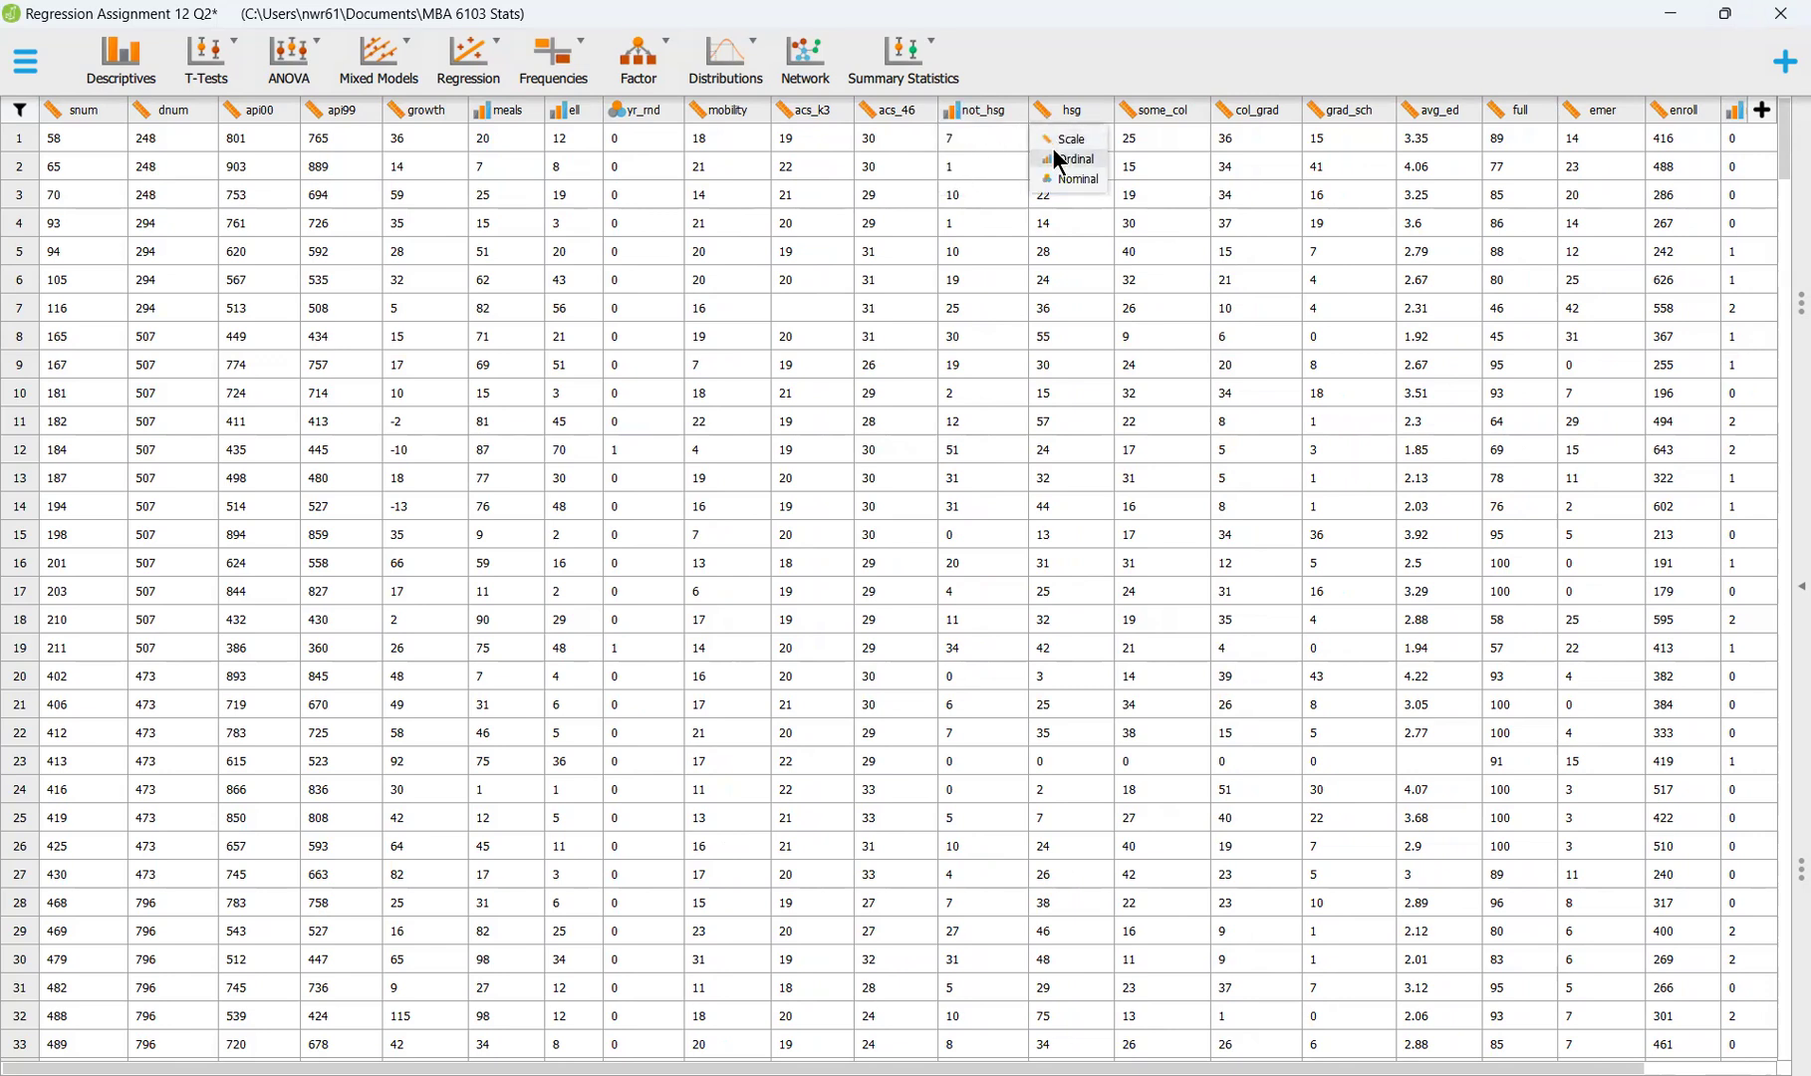
pyautogui.click(1061, 160)
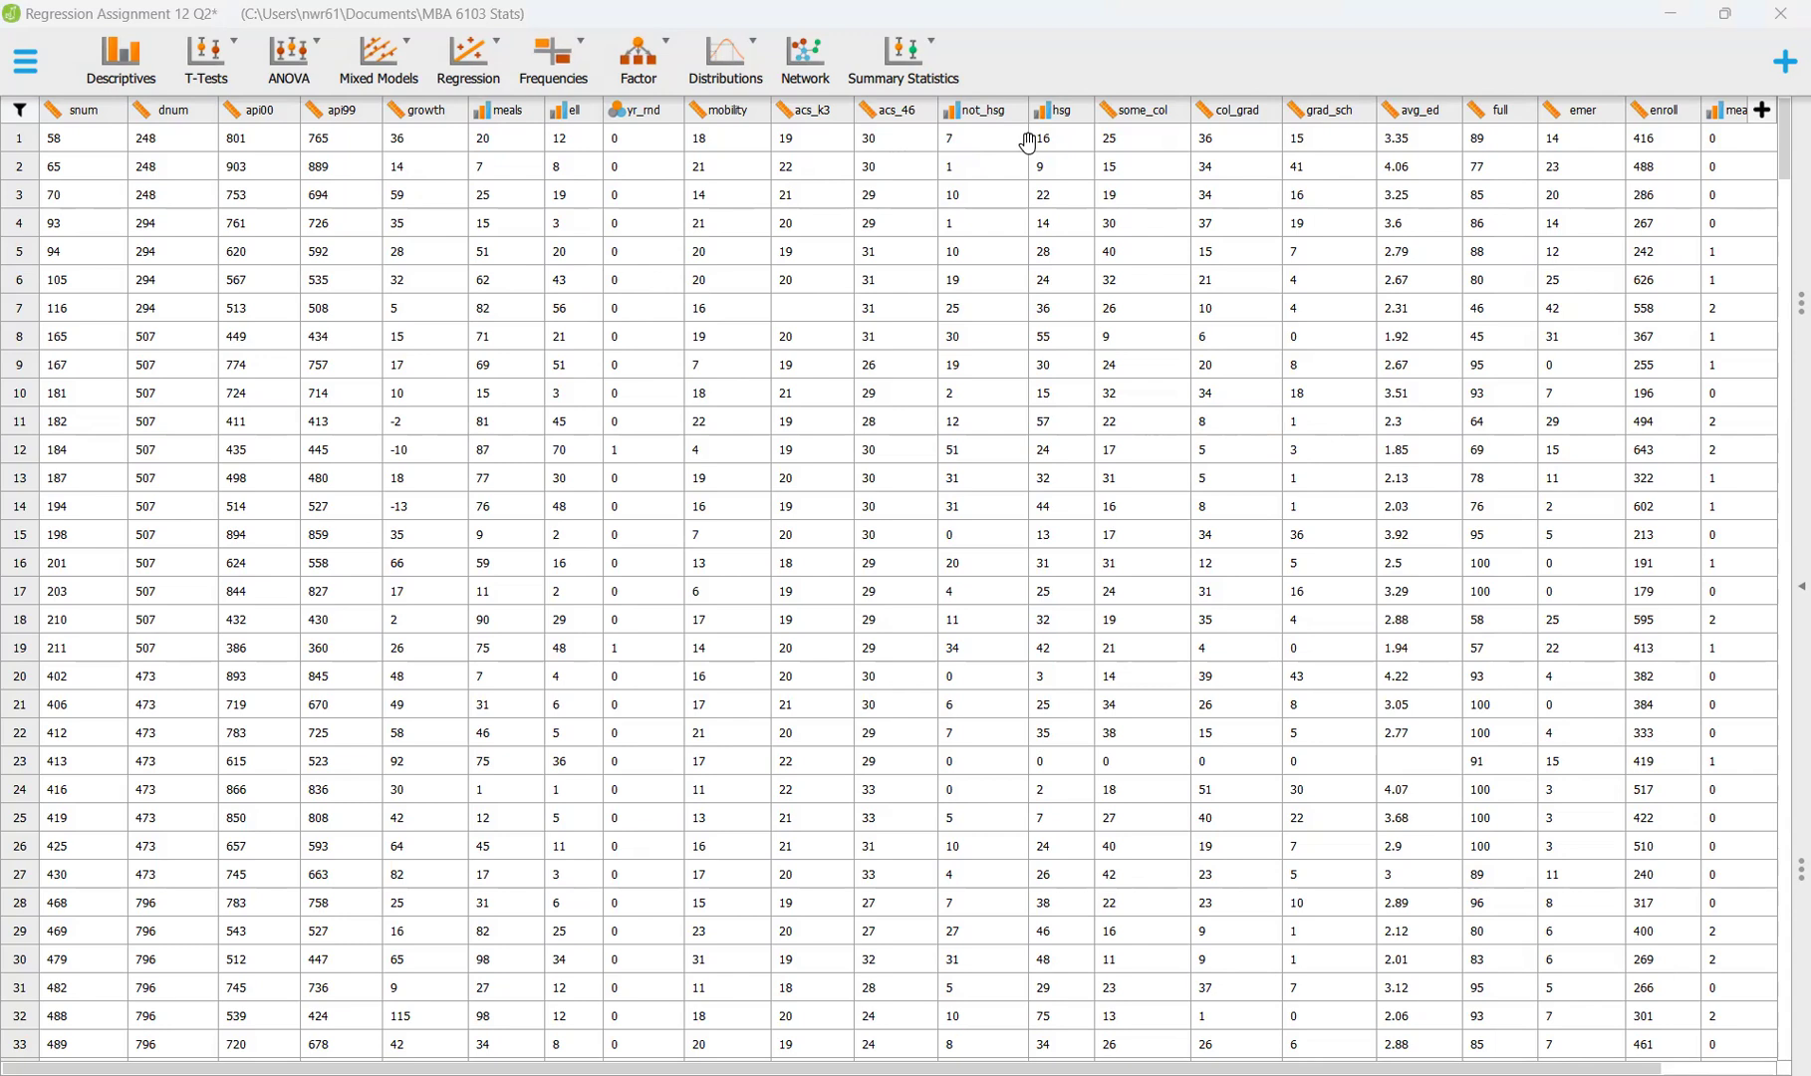
# Change the measurement level of the some_col, col_grad and grad_sch variables to Ordinal
pyautogui.click(1107, 109)
pyautogui.click(1141, 154)
pyautogui.click(1203, 118)
pyautogui.click(1207, 153)
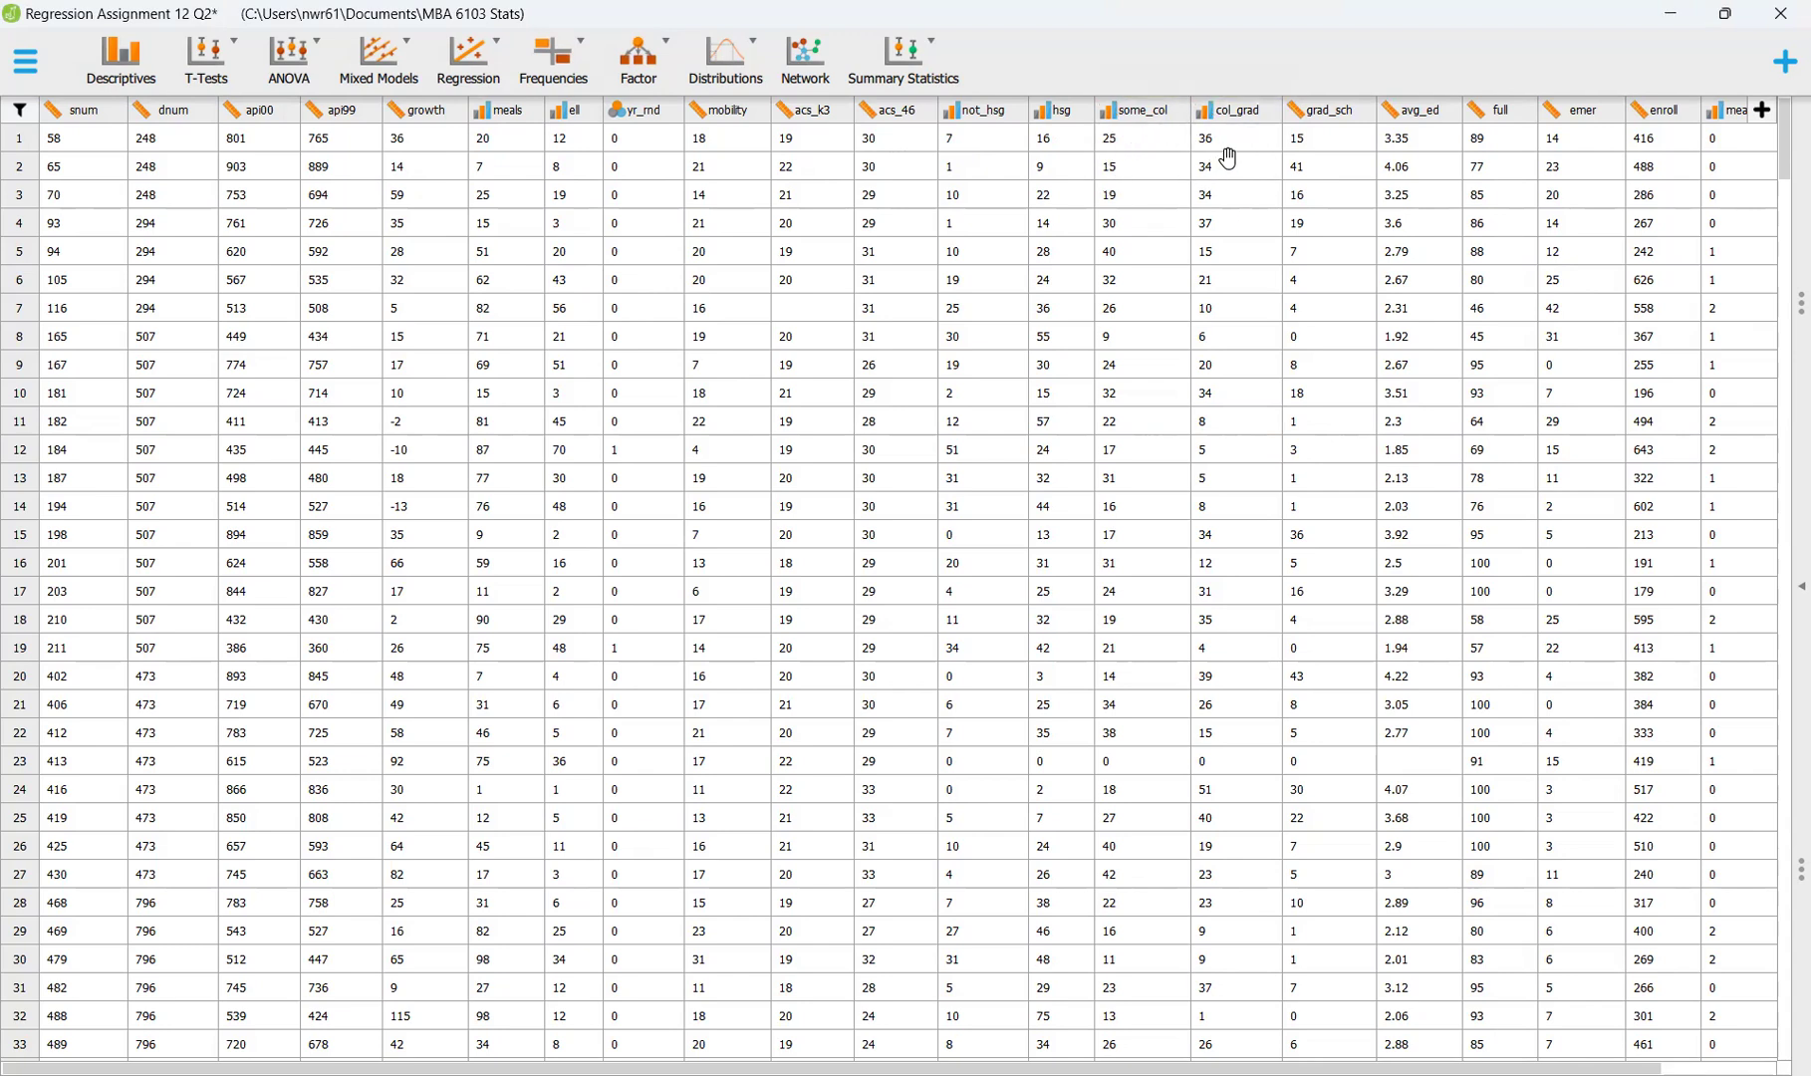
pyautogui.click(1302, 122)
pyautogui.click(1302, 151)
# Change the measurement level of the full, emer and enroll variables to Ordinal
pyautogui.click(1475, 118)
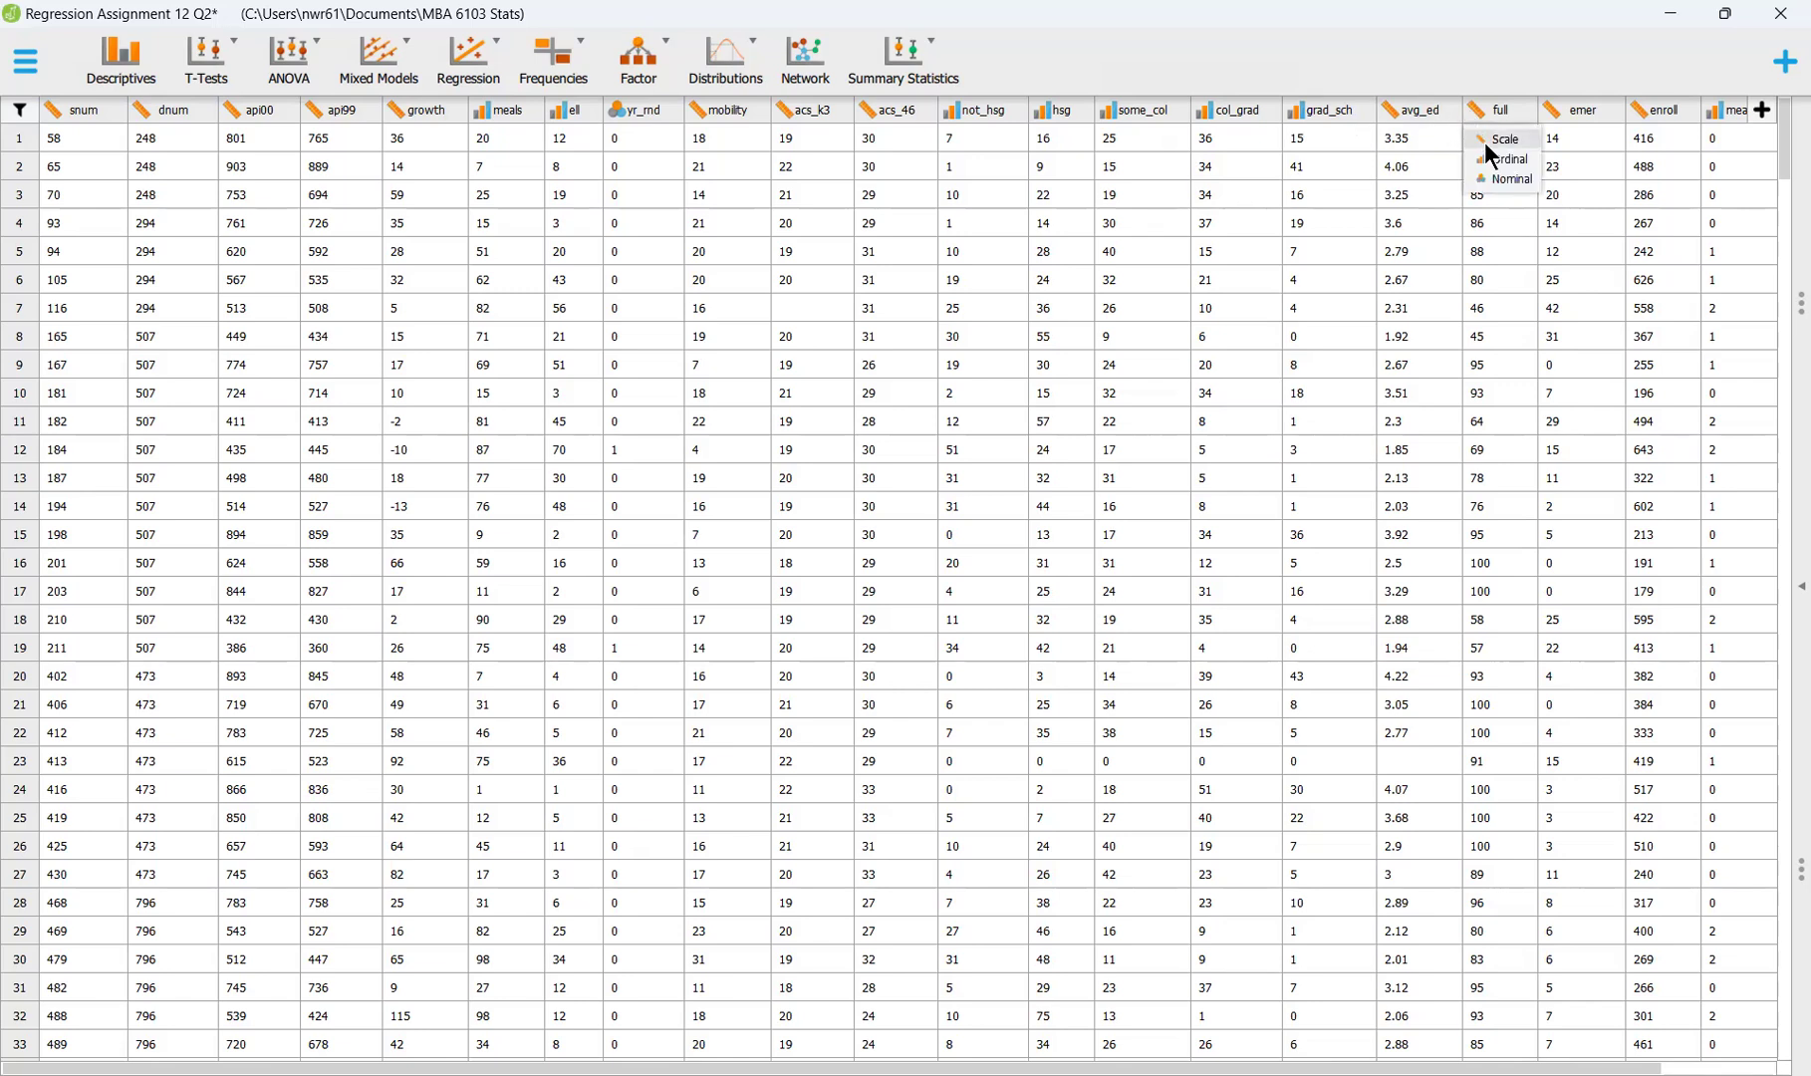
pyautogui.click(1484, 152)
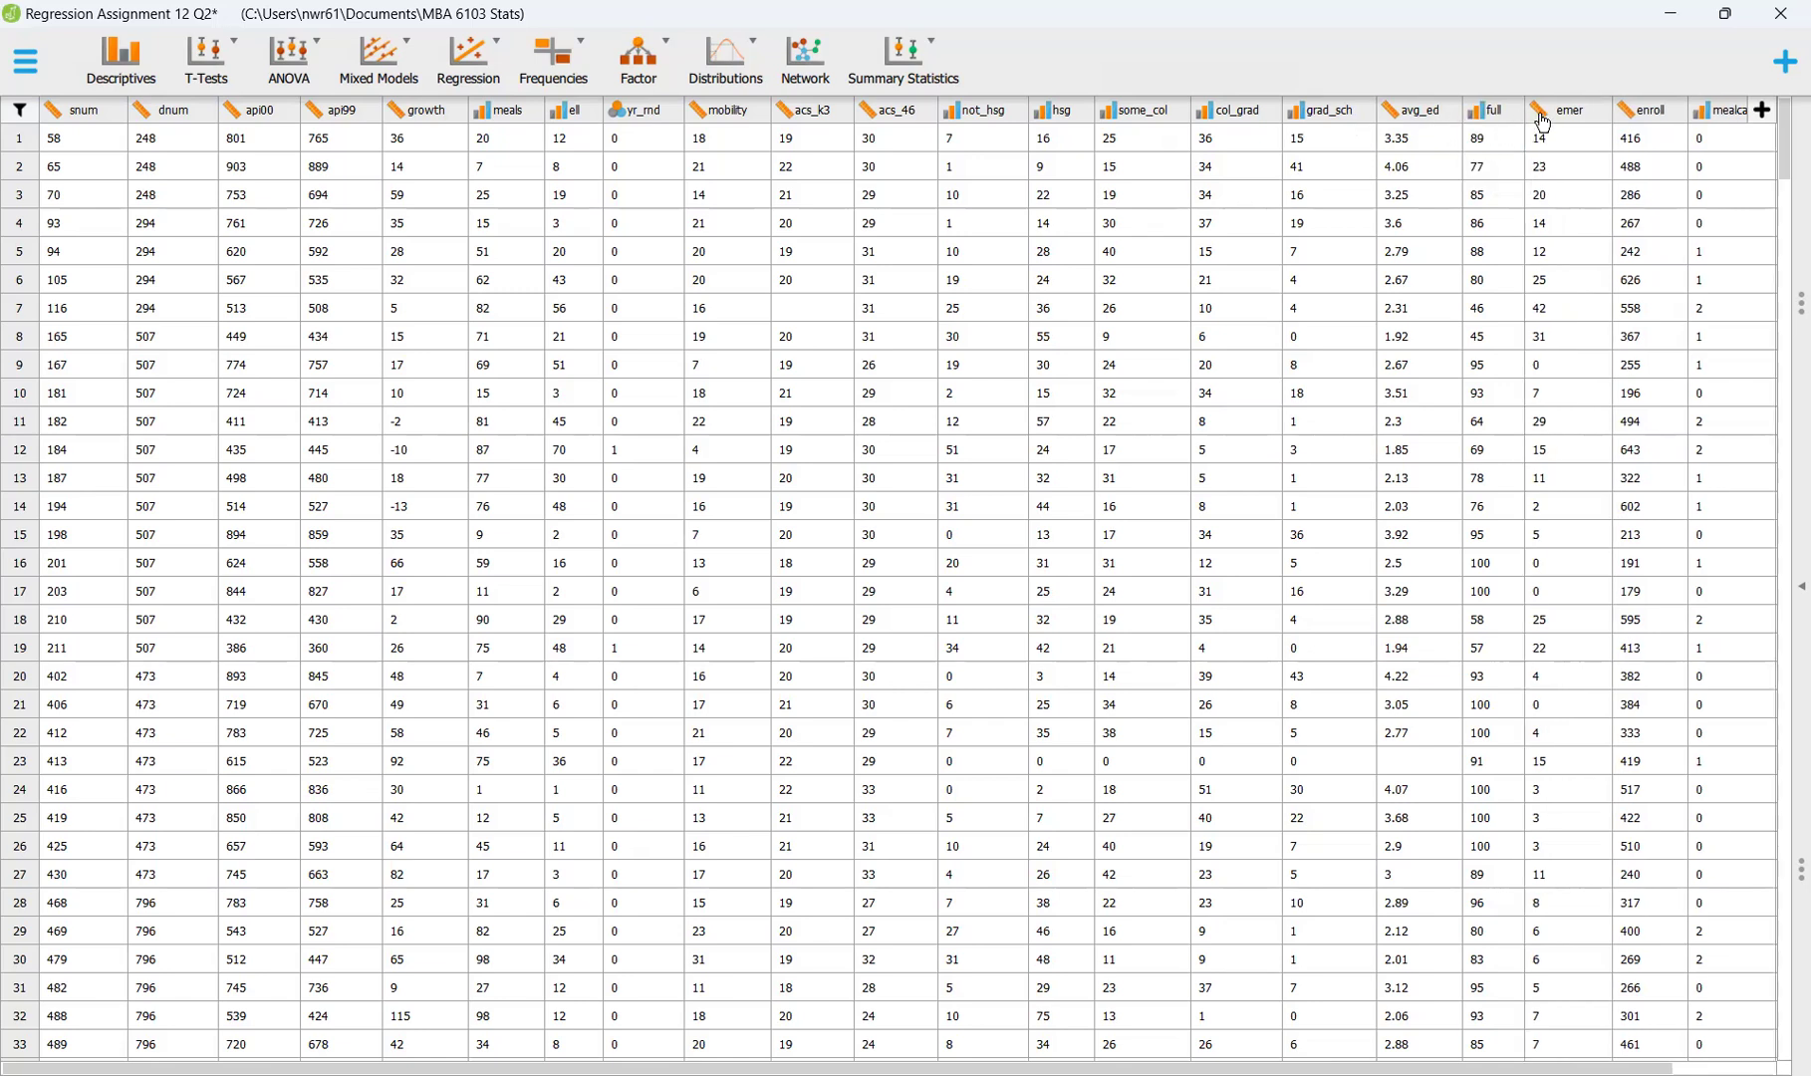
pyautogui.click(1543, 123)
pyautogui.click(1546, 153)
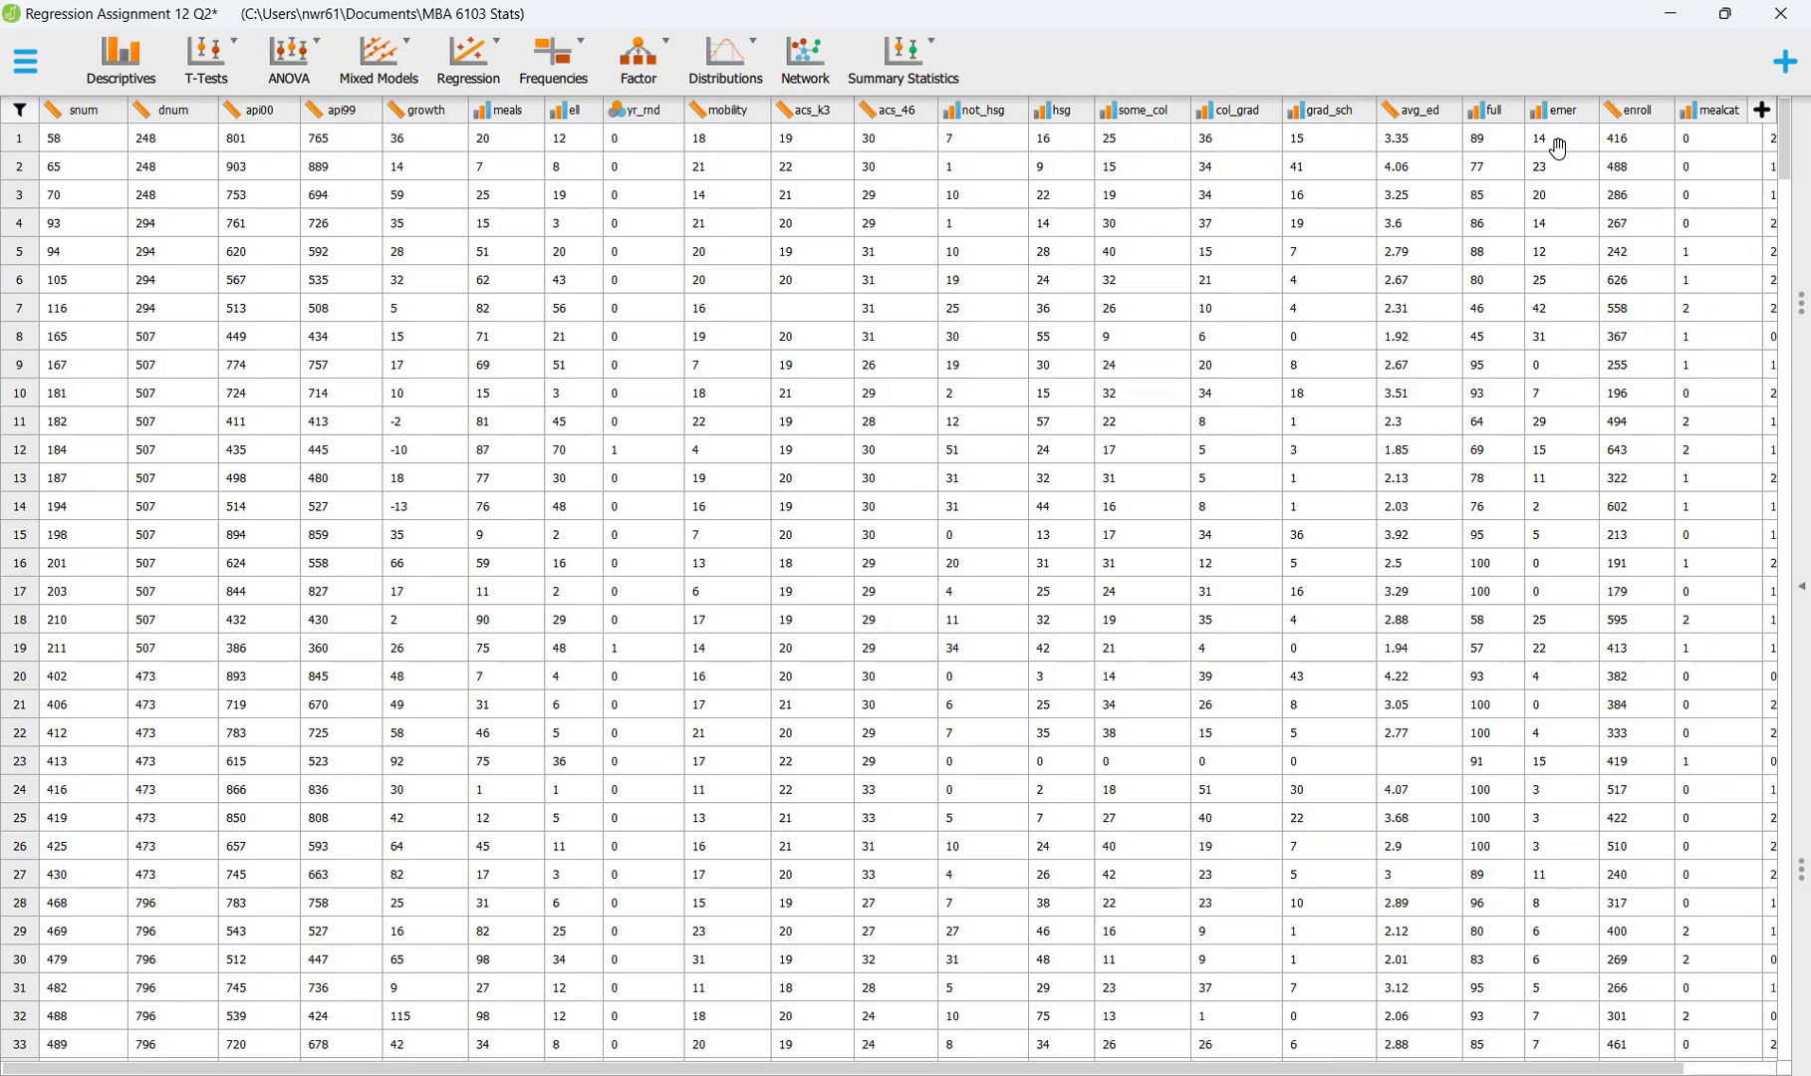
pyautogui.click(1615, 123)
pyautogui.click(1626, 157)
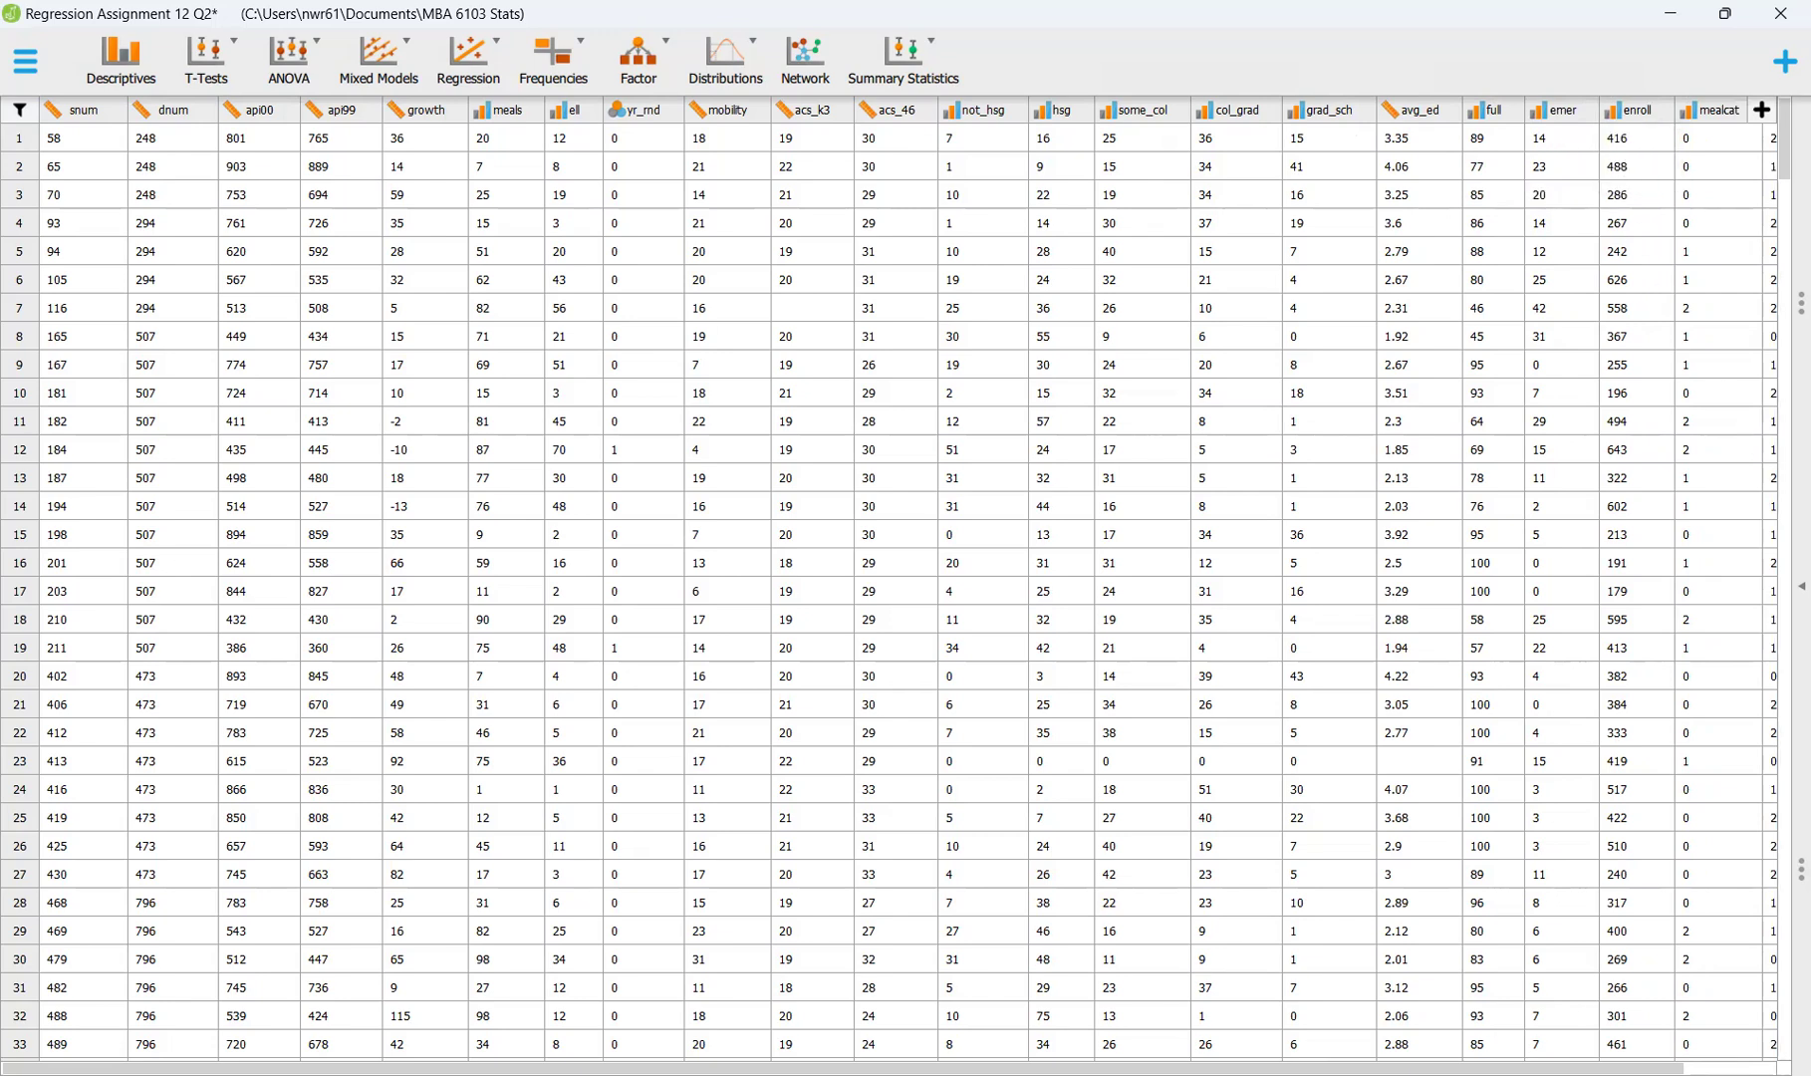
# Return to the Descriptive Statistics analysis and add api00 to its variables
pyautogui.click(1793, 615)
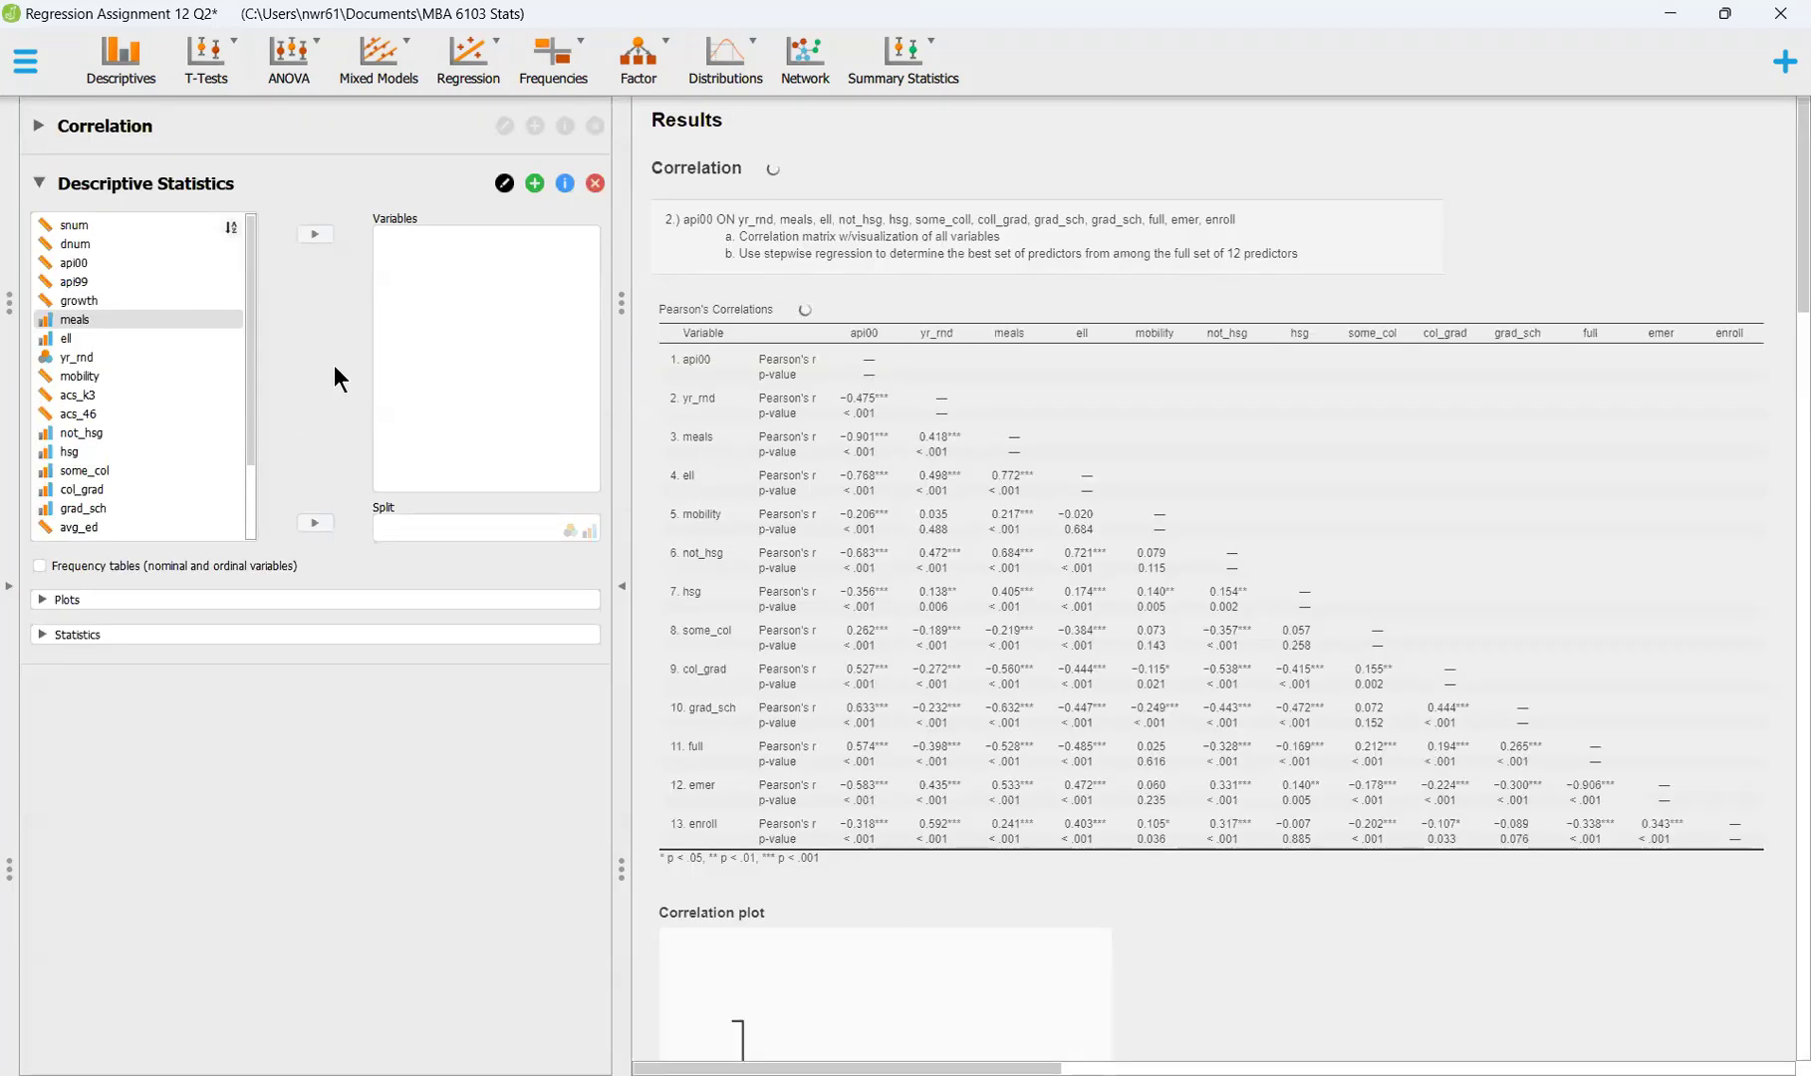
pyautogui.click(120, 264)
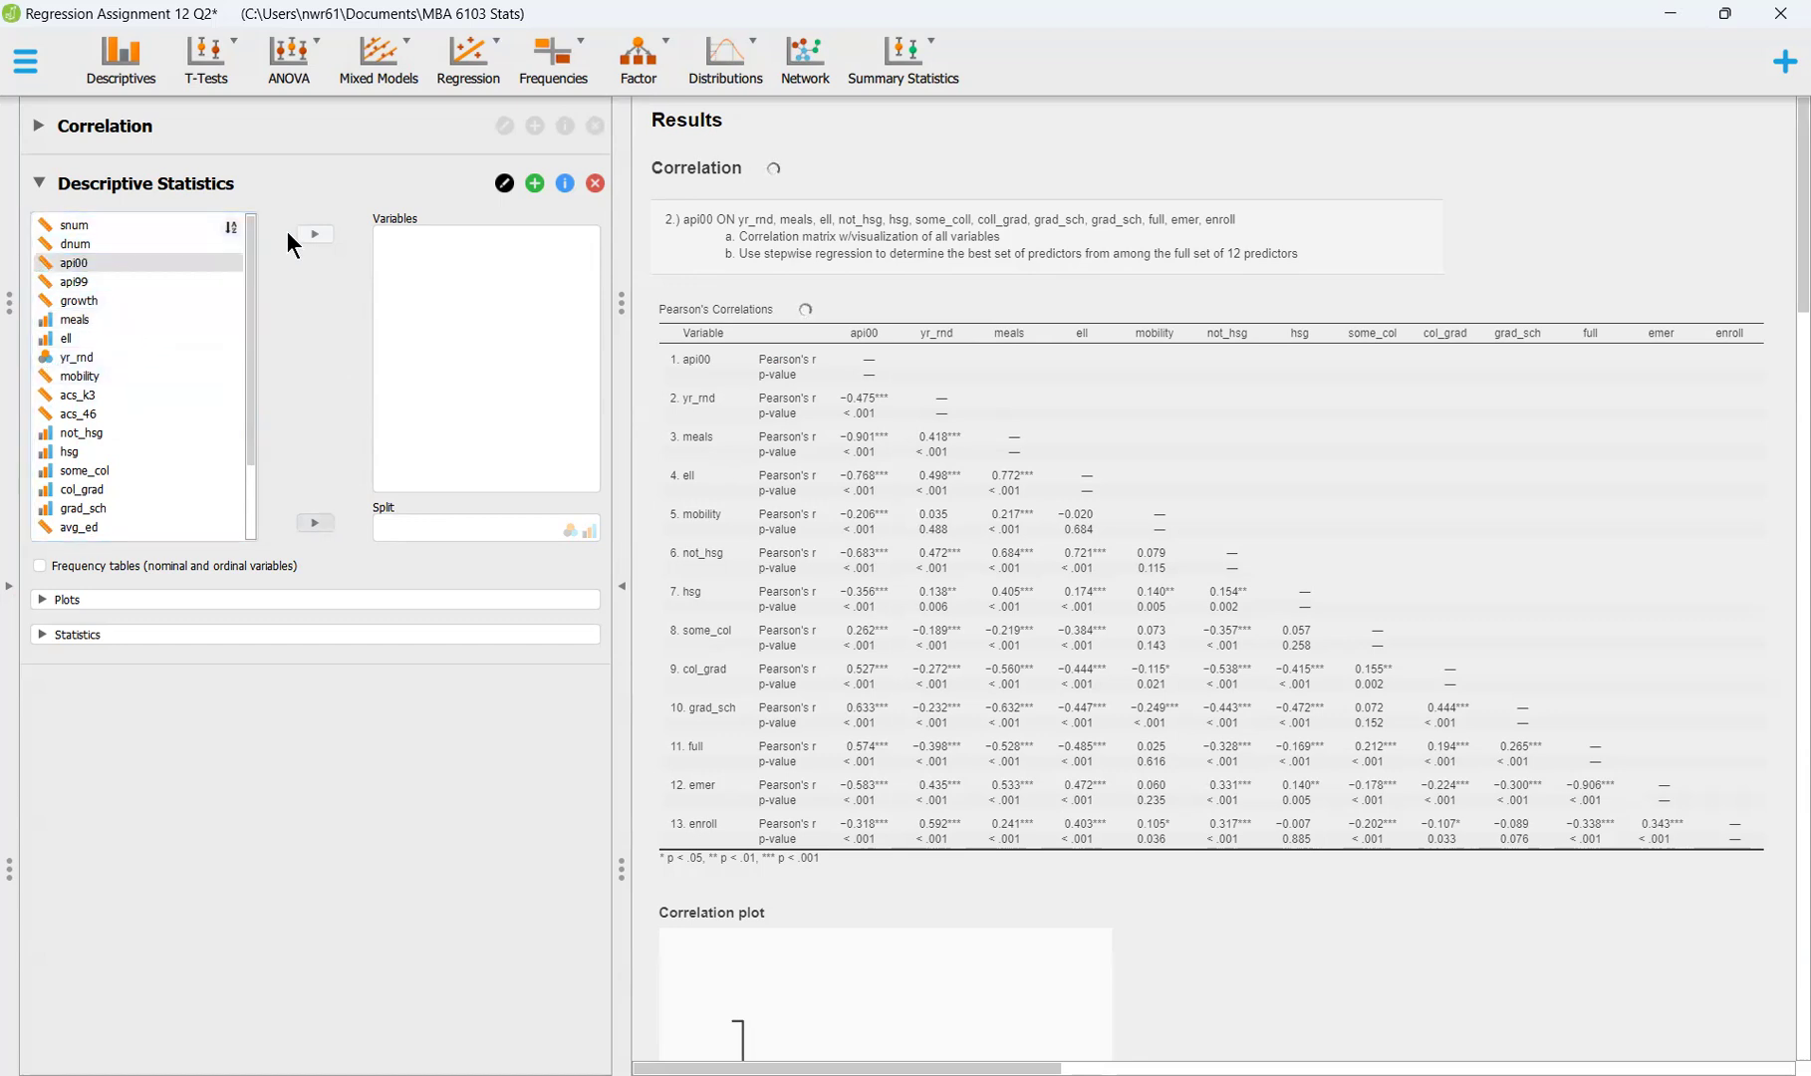
pyautogui.click(315, 234)
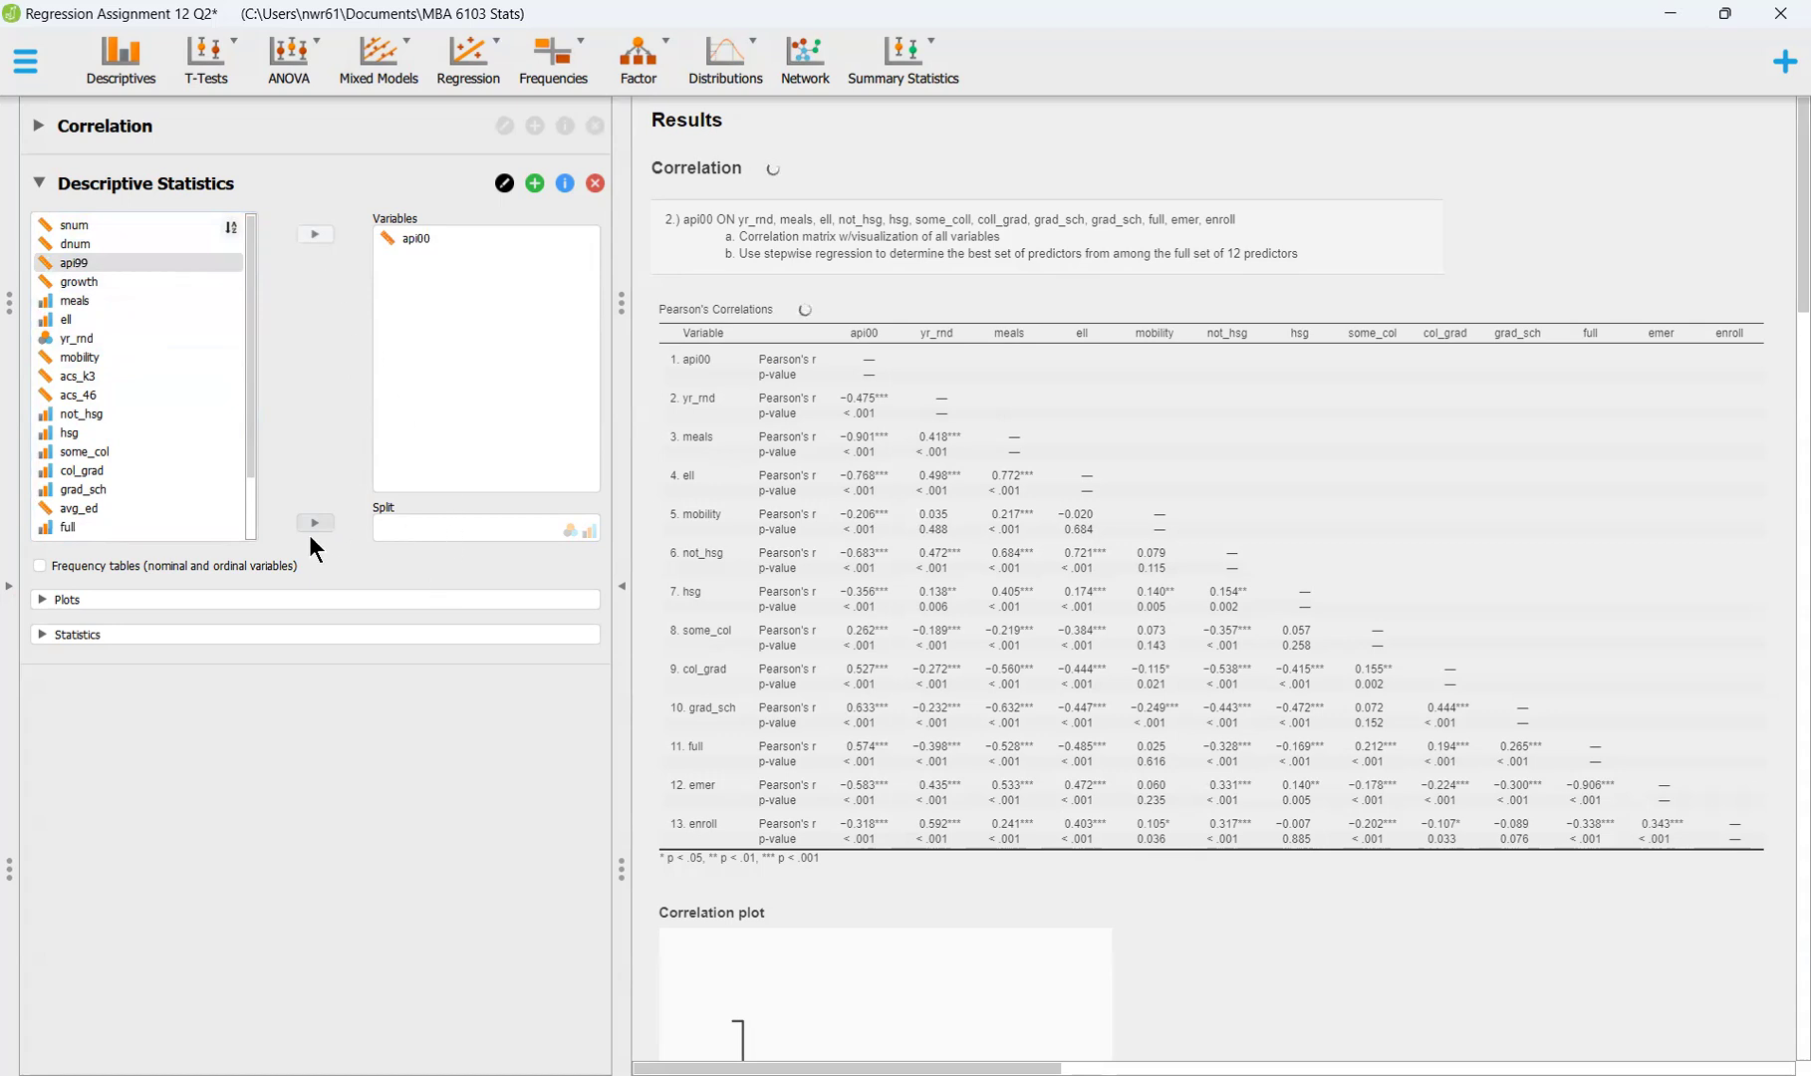
# Try to split the descriptives by meals, ell, yr_rnd, not_hsg, hsg, some_col, col_grad, grad_sch, full, emer and enroll together
pyautogui.keyDown('ctrl'); pyautogui.click(90, 301); pyautogui.keyUp('ctrl')
pyautogui.keyDown('ctrl'); pyautogui.click(90, 319); pyautogui.keyUp('ctrl')
pyautogui.keyDown('ctrl'); pyautogui.click(87, 339); pyautogui.keyUp('ctrl')
pyautogui.keyDown('ctrl'); pyautogui.click(88, 415); pyautogui.keyUp('ctrl')
pyautogui.keyDown('ctrl'); pyautogui.click(87, 433); pyautogui.keyUp('ctrl')
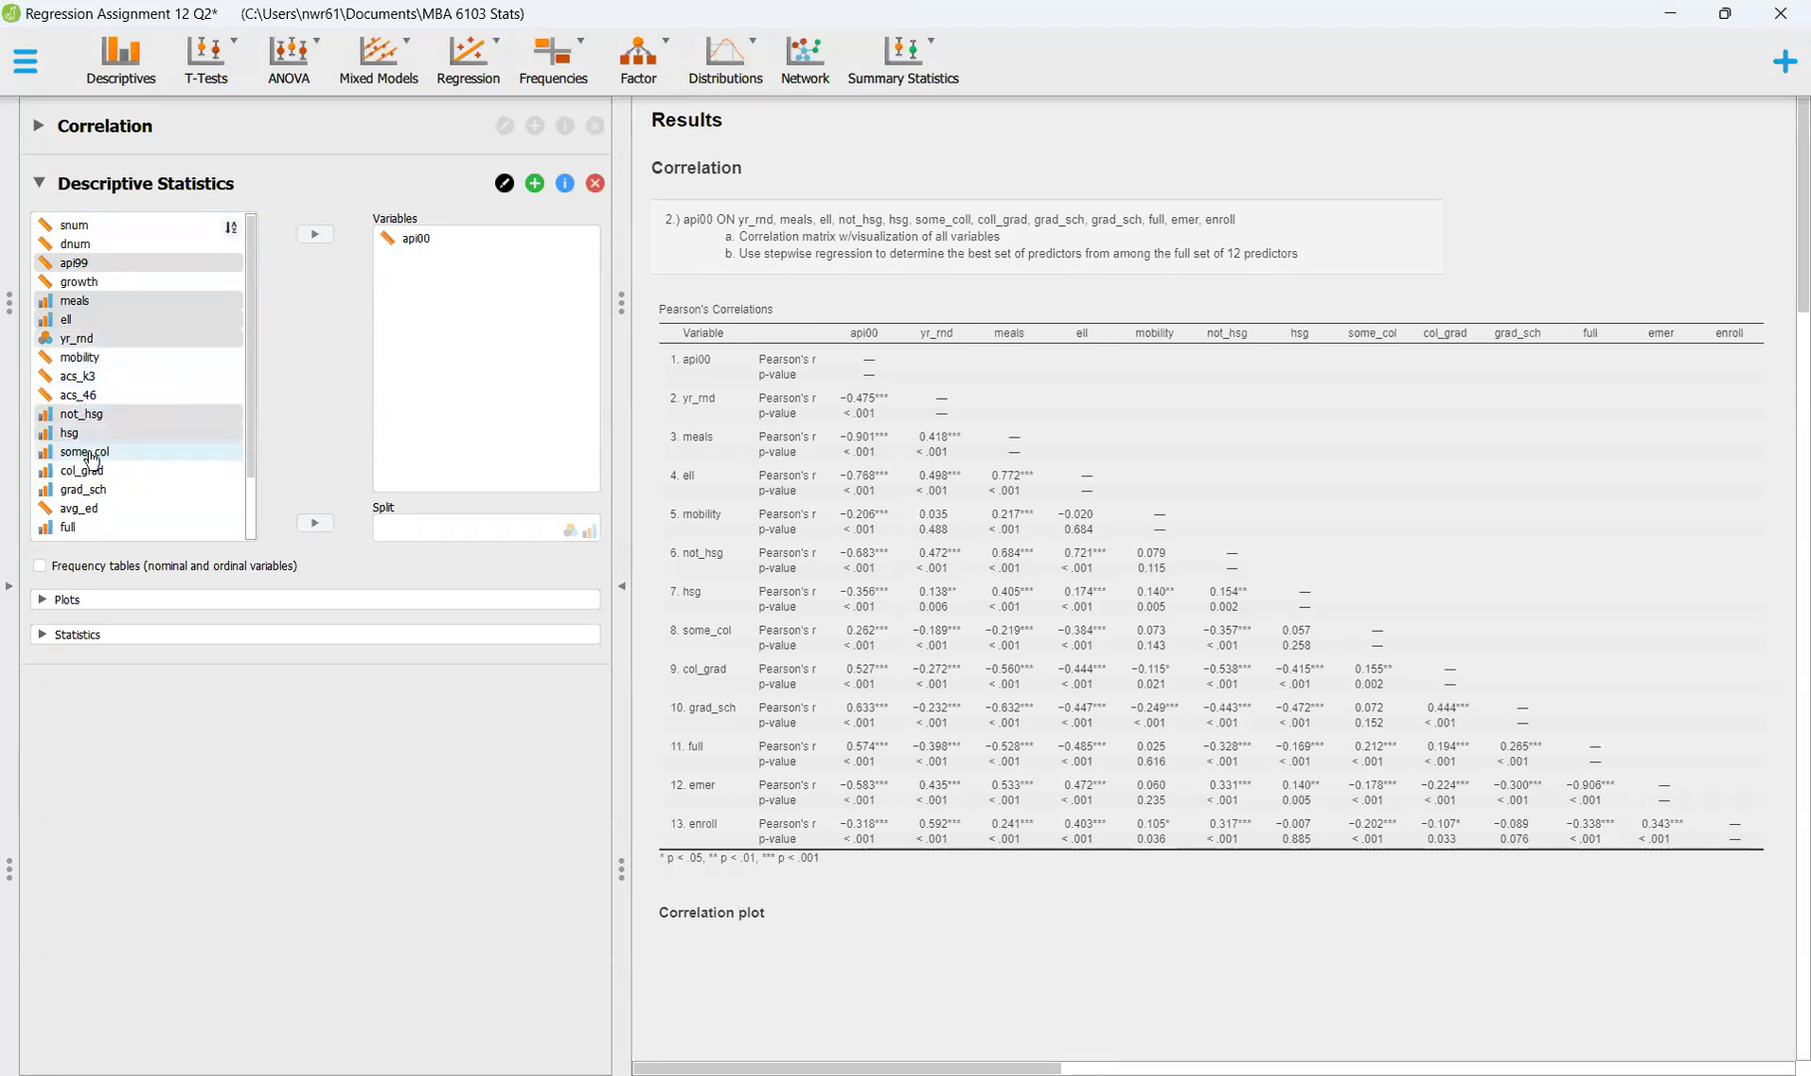
pyautogui.keyDown('ctrl'); pyautogui.click(90, 453); pyautogui.keyUp('ctrl')
pyautogui.keyDown('ctrl'); pyautogui.click(88, 471); pyautogui.keyUp('ctrl')
pyautogui.keyDown('ctrl'); pyautogui.click(88, 490); pyautogui.keyUp('ctrl')
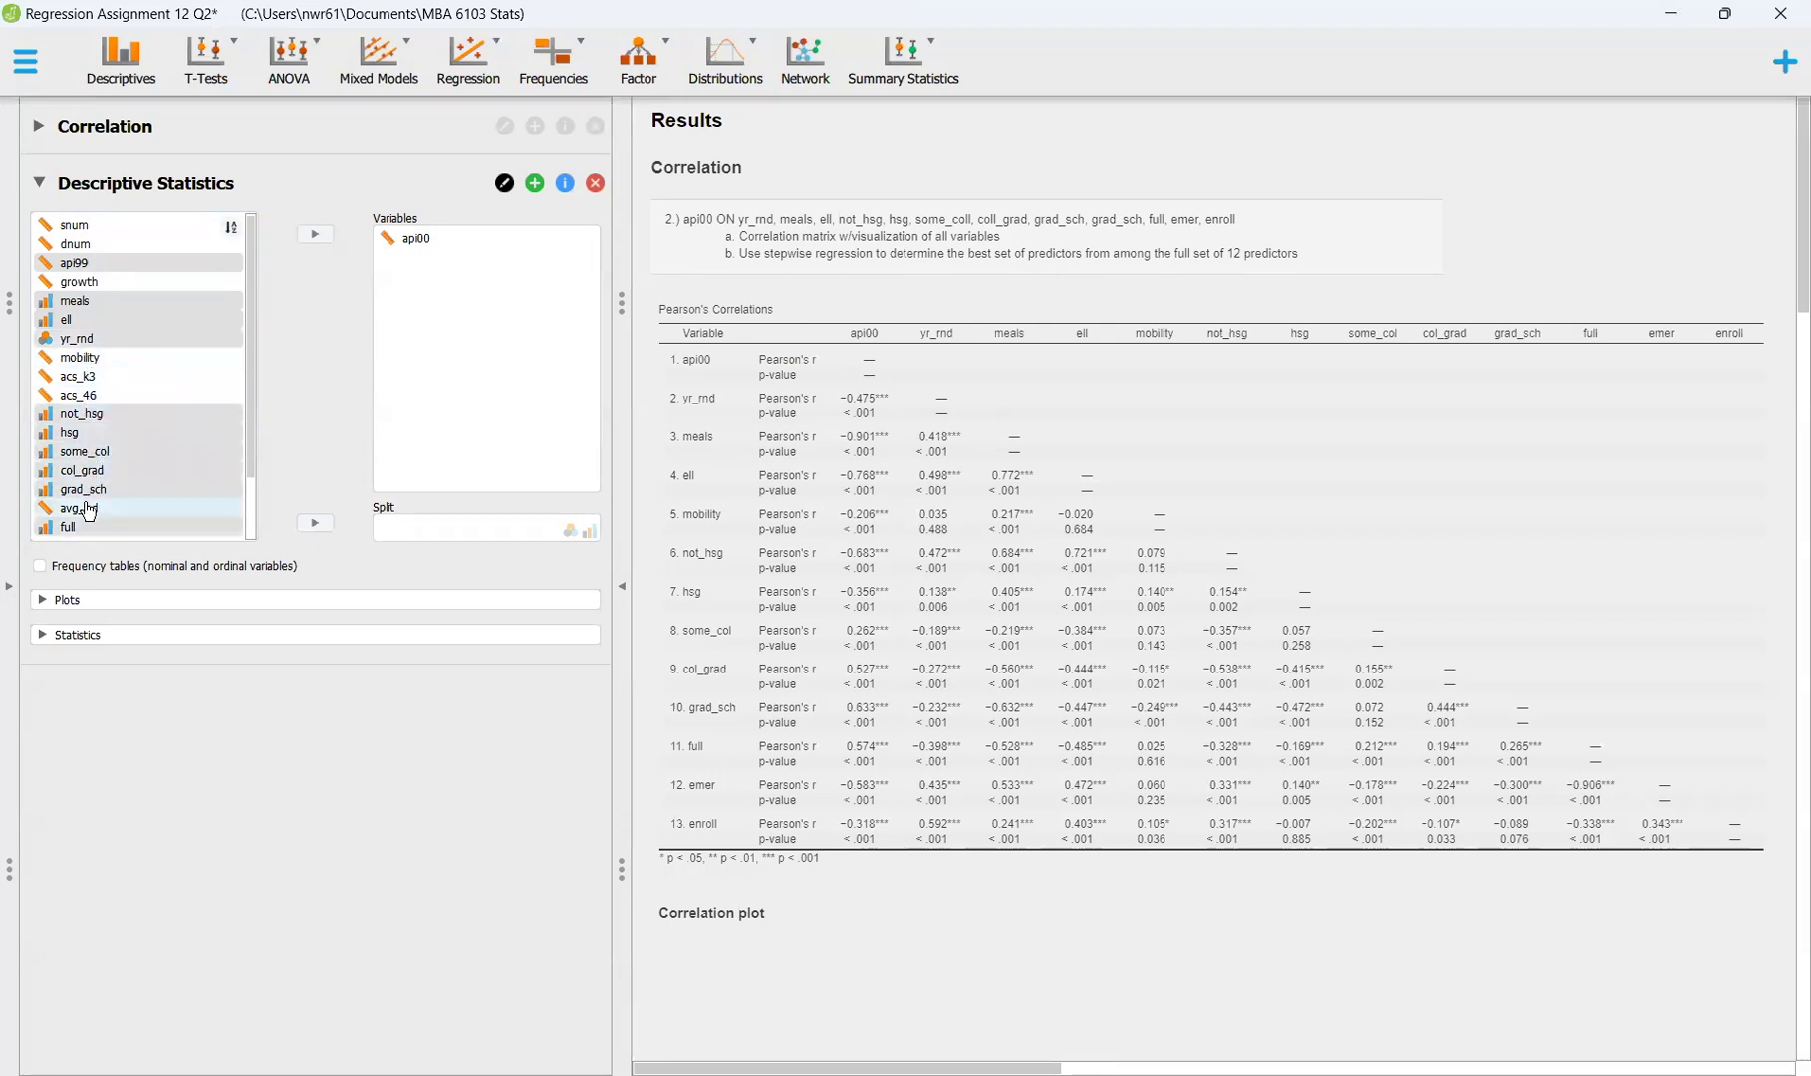
pyautogui.scroll(-2, 89, 506)
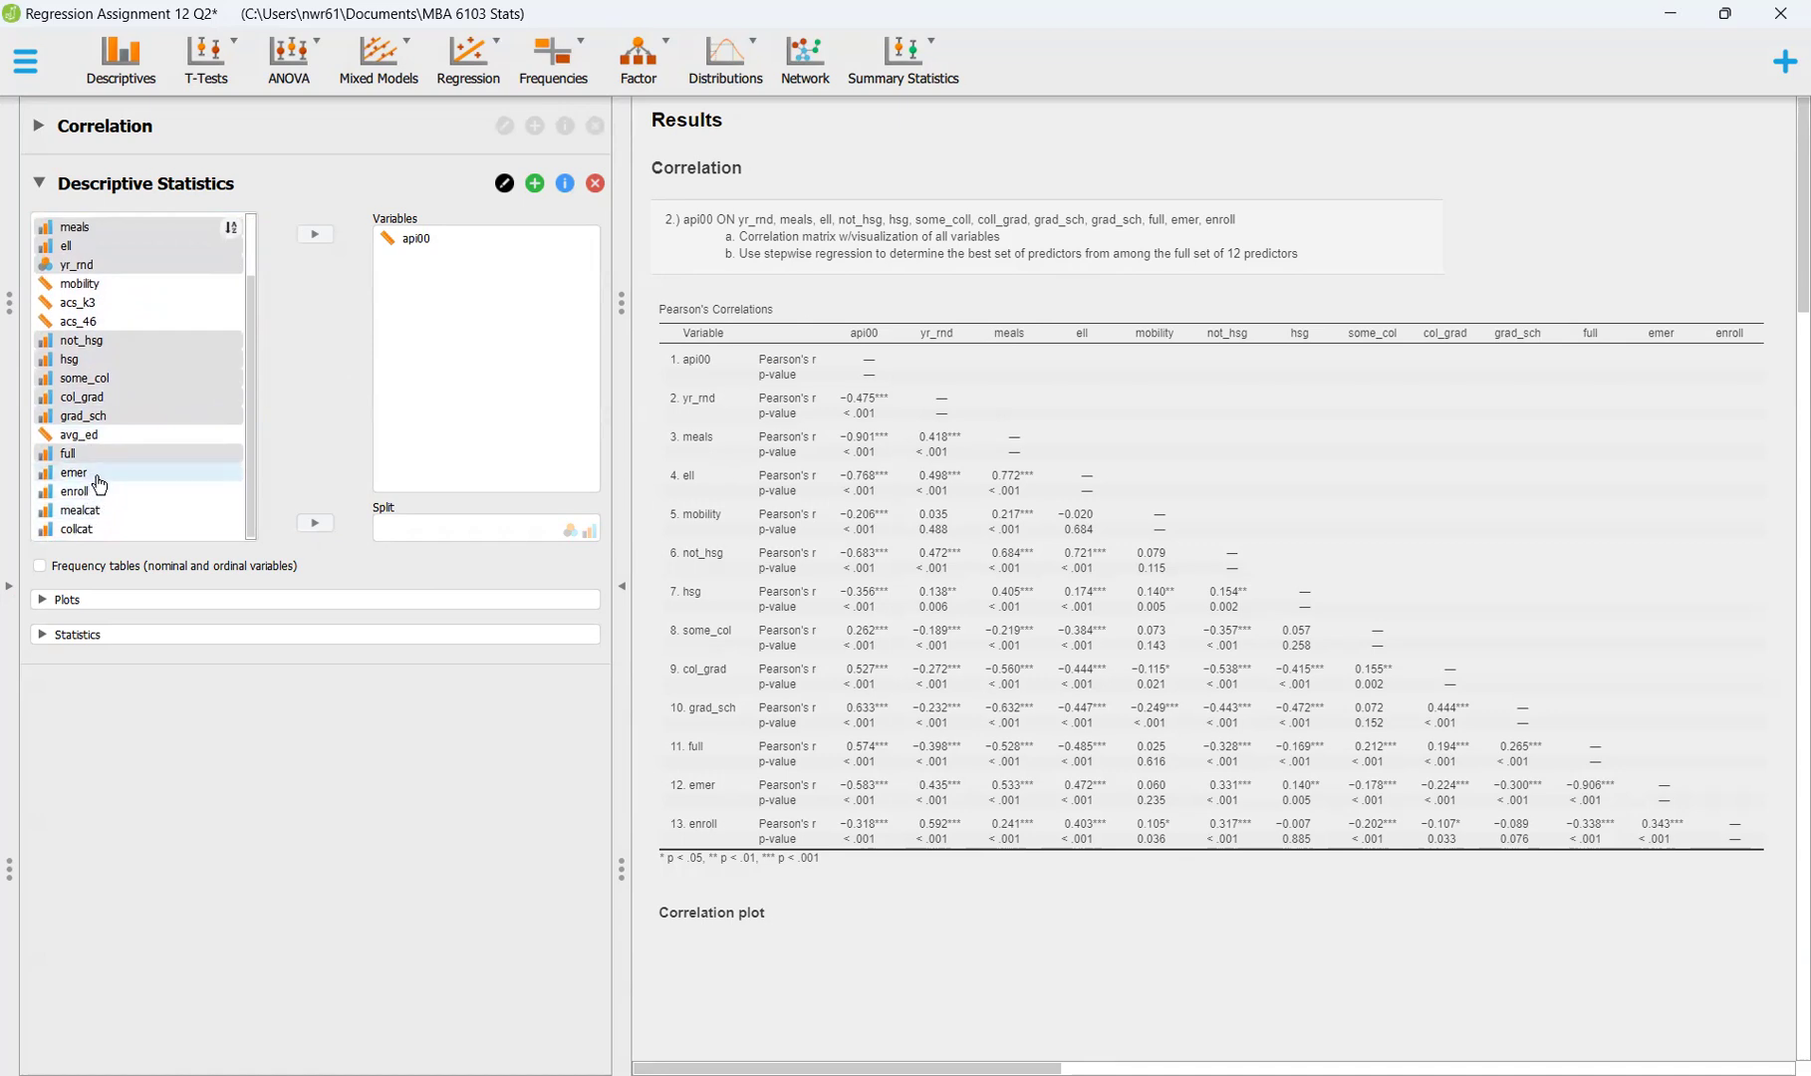
pyautogui.keyDown('ctrl'); pyautogui.click(98, 474); pyautogui.keyUp('ctrl')
pyautogui.keyDown('ctrl'); pyautogui.click(98, 491); pyautogui.keyUp('ctrl')
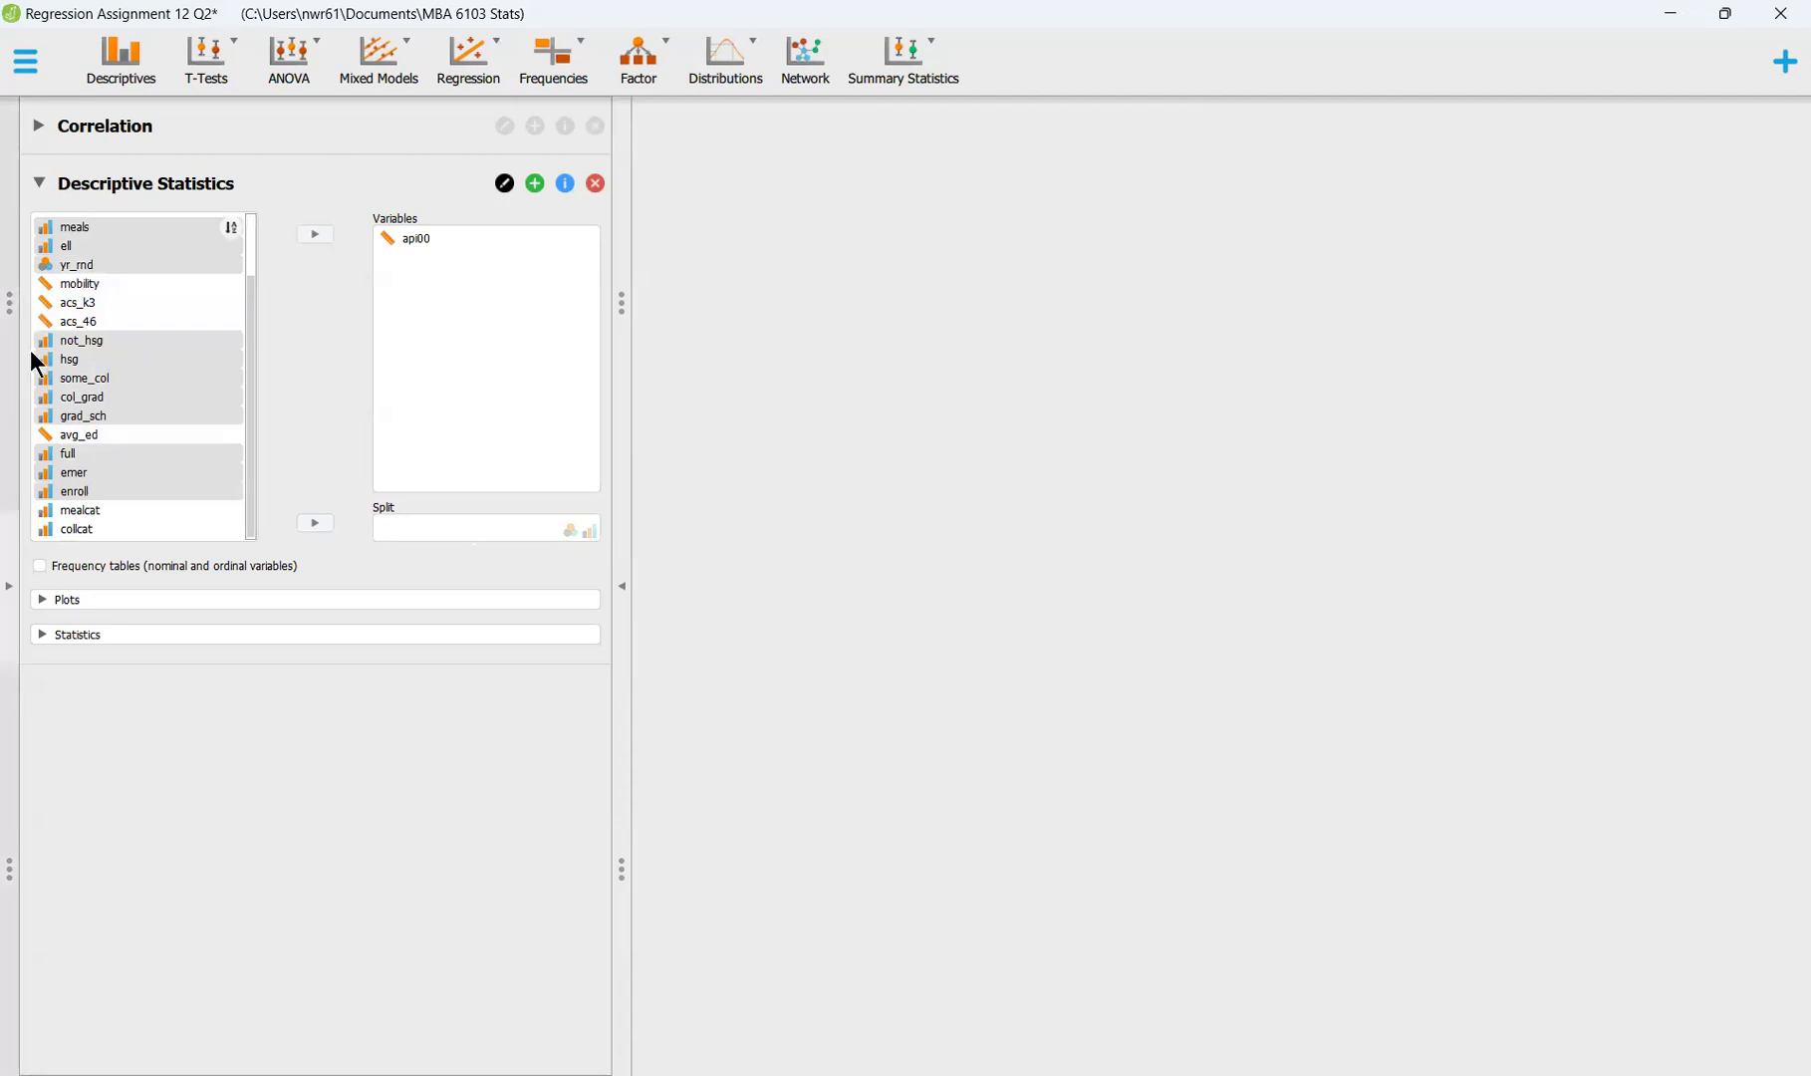
pyautogui.click(309, 533)
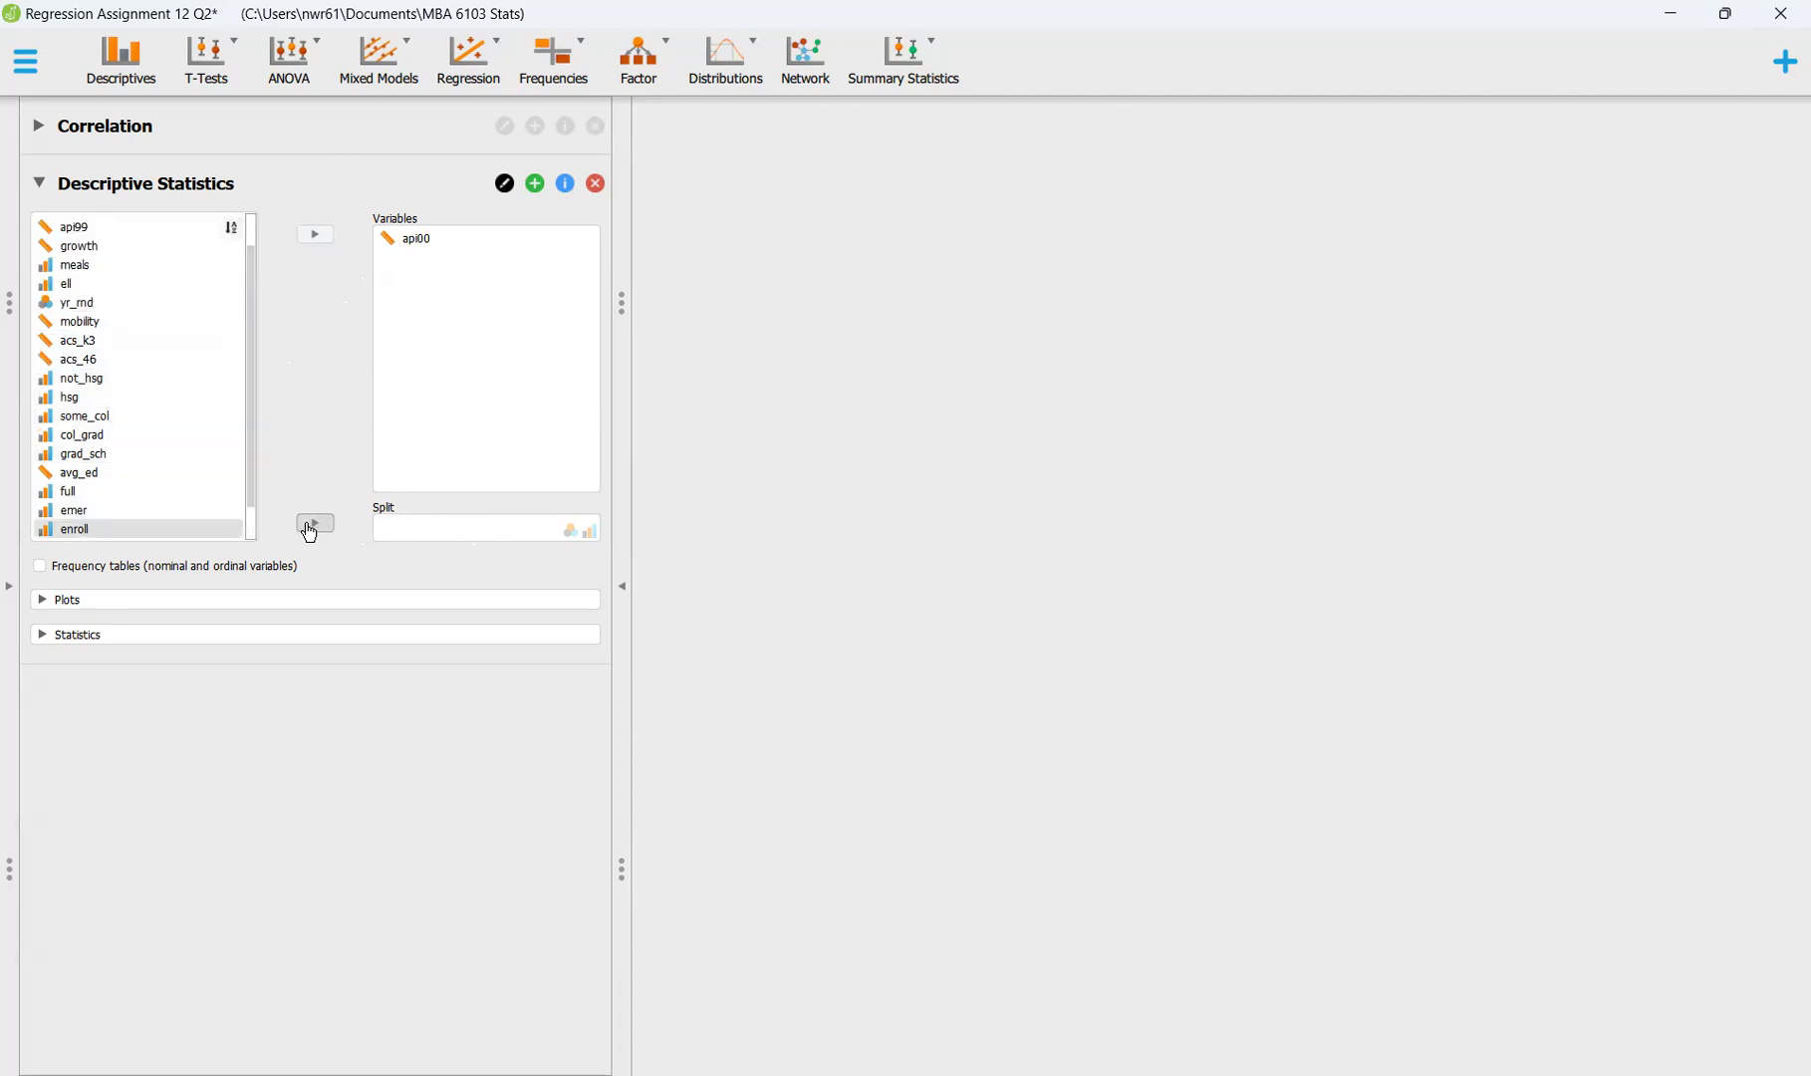
# Try to assign enroll alone as the split variable of the descriptive statistics
pyautogui.click(308, 531)
pyautogui.click(399, 527)
pyautogui.click(315, 523)
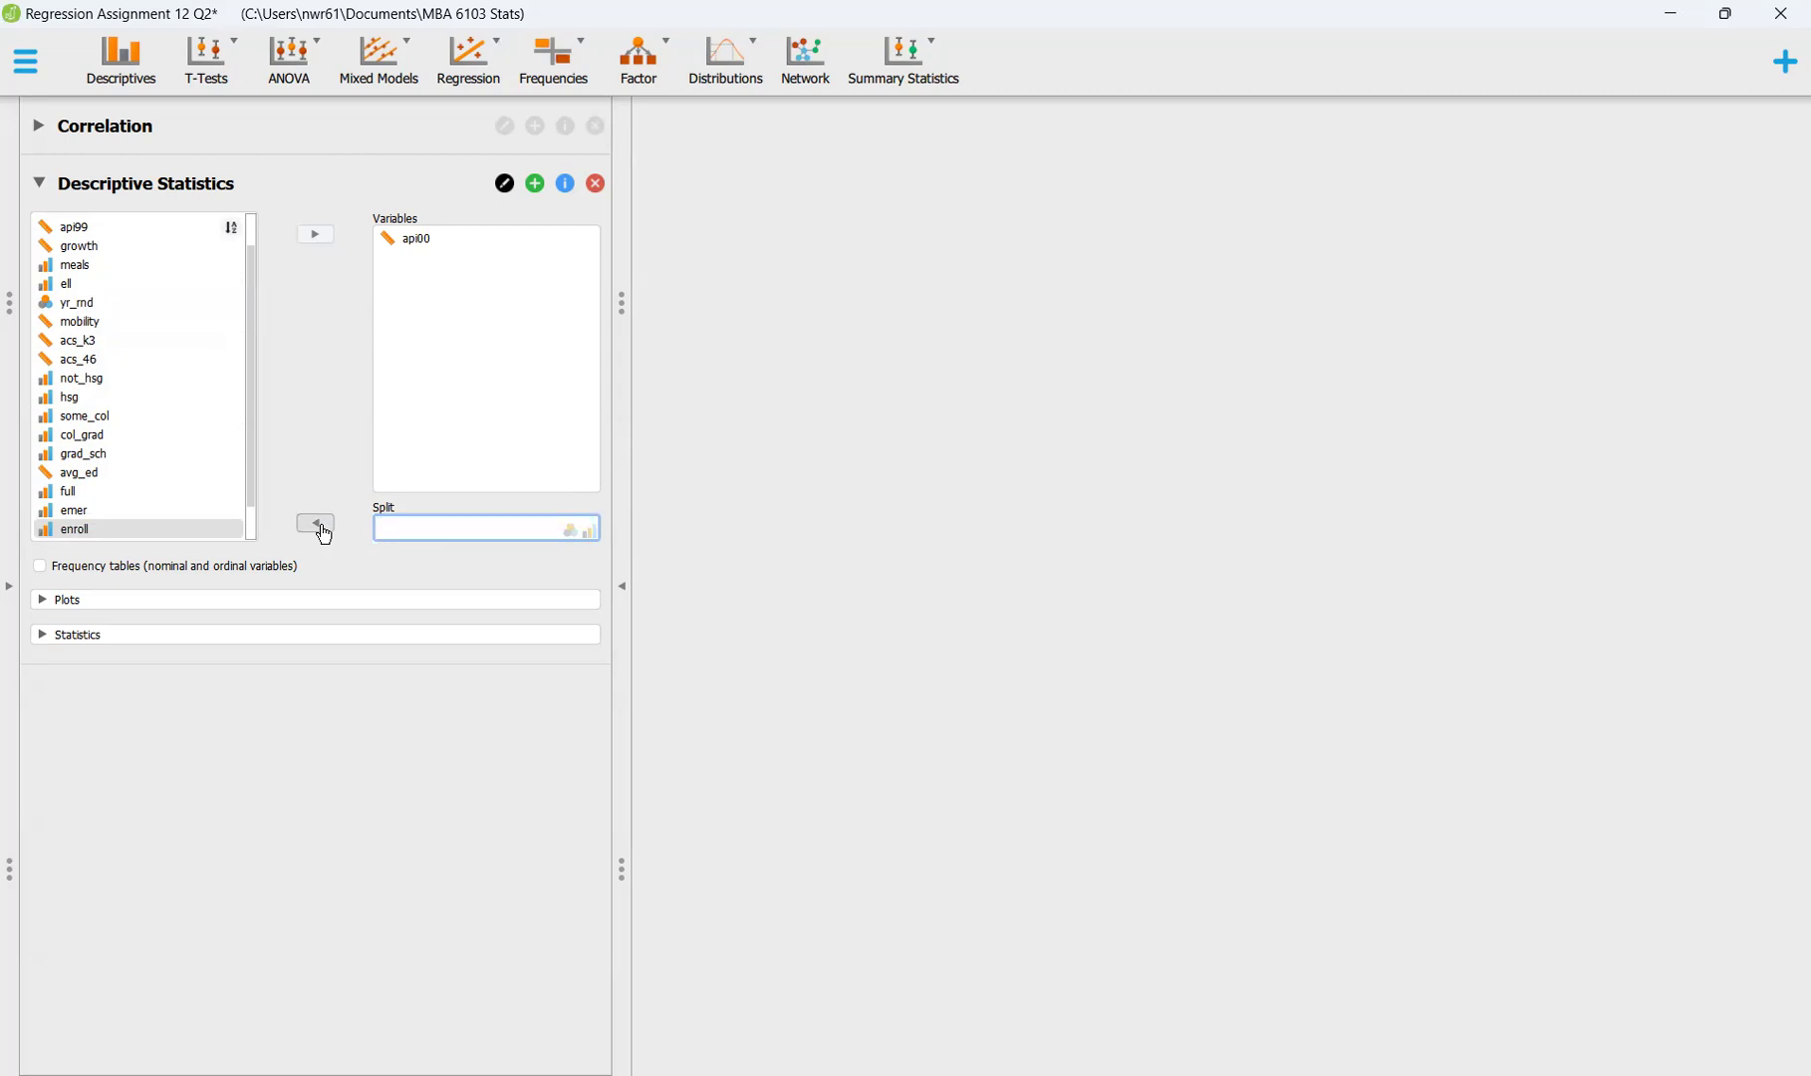
# Return to the data table and change the measurement level of the meals and ell variables to Scale
pyautogui.click(9, 585)
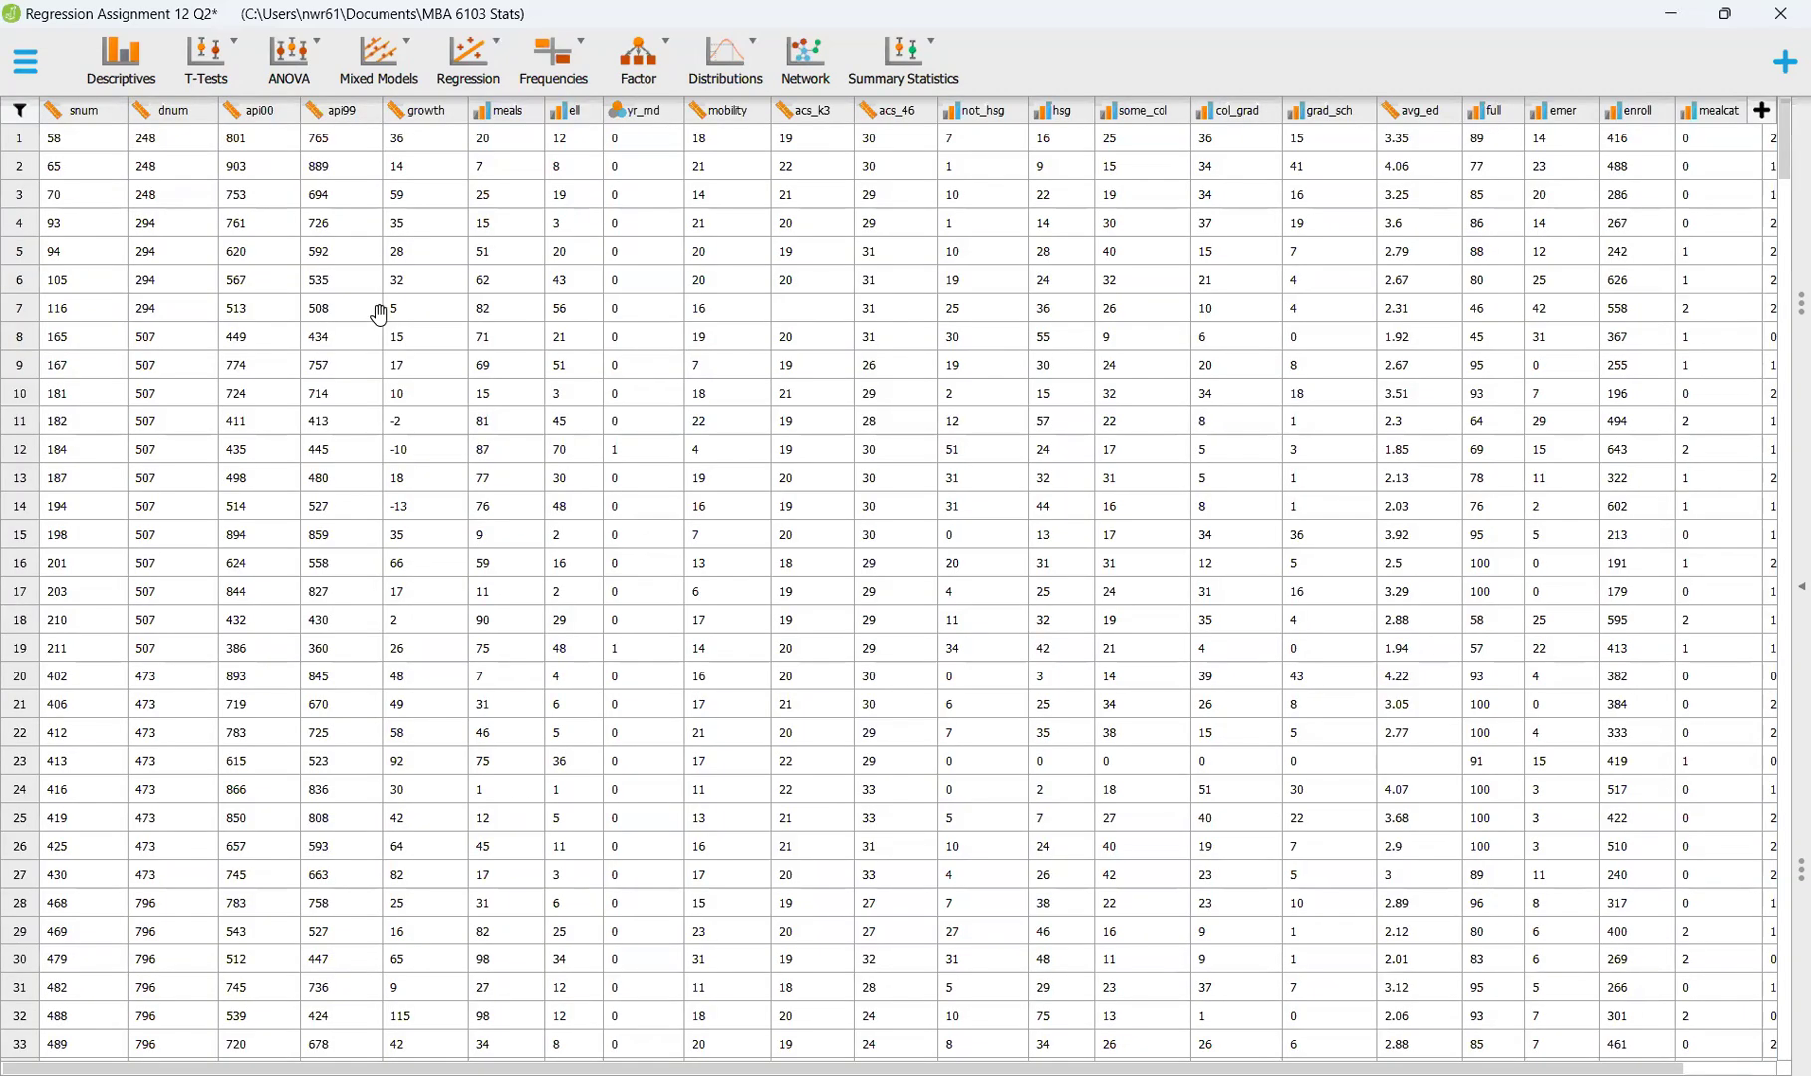
pyautogui.click(475, 118)
pyautogui.click(501, 139)
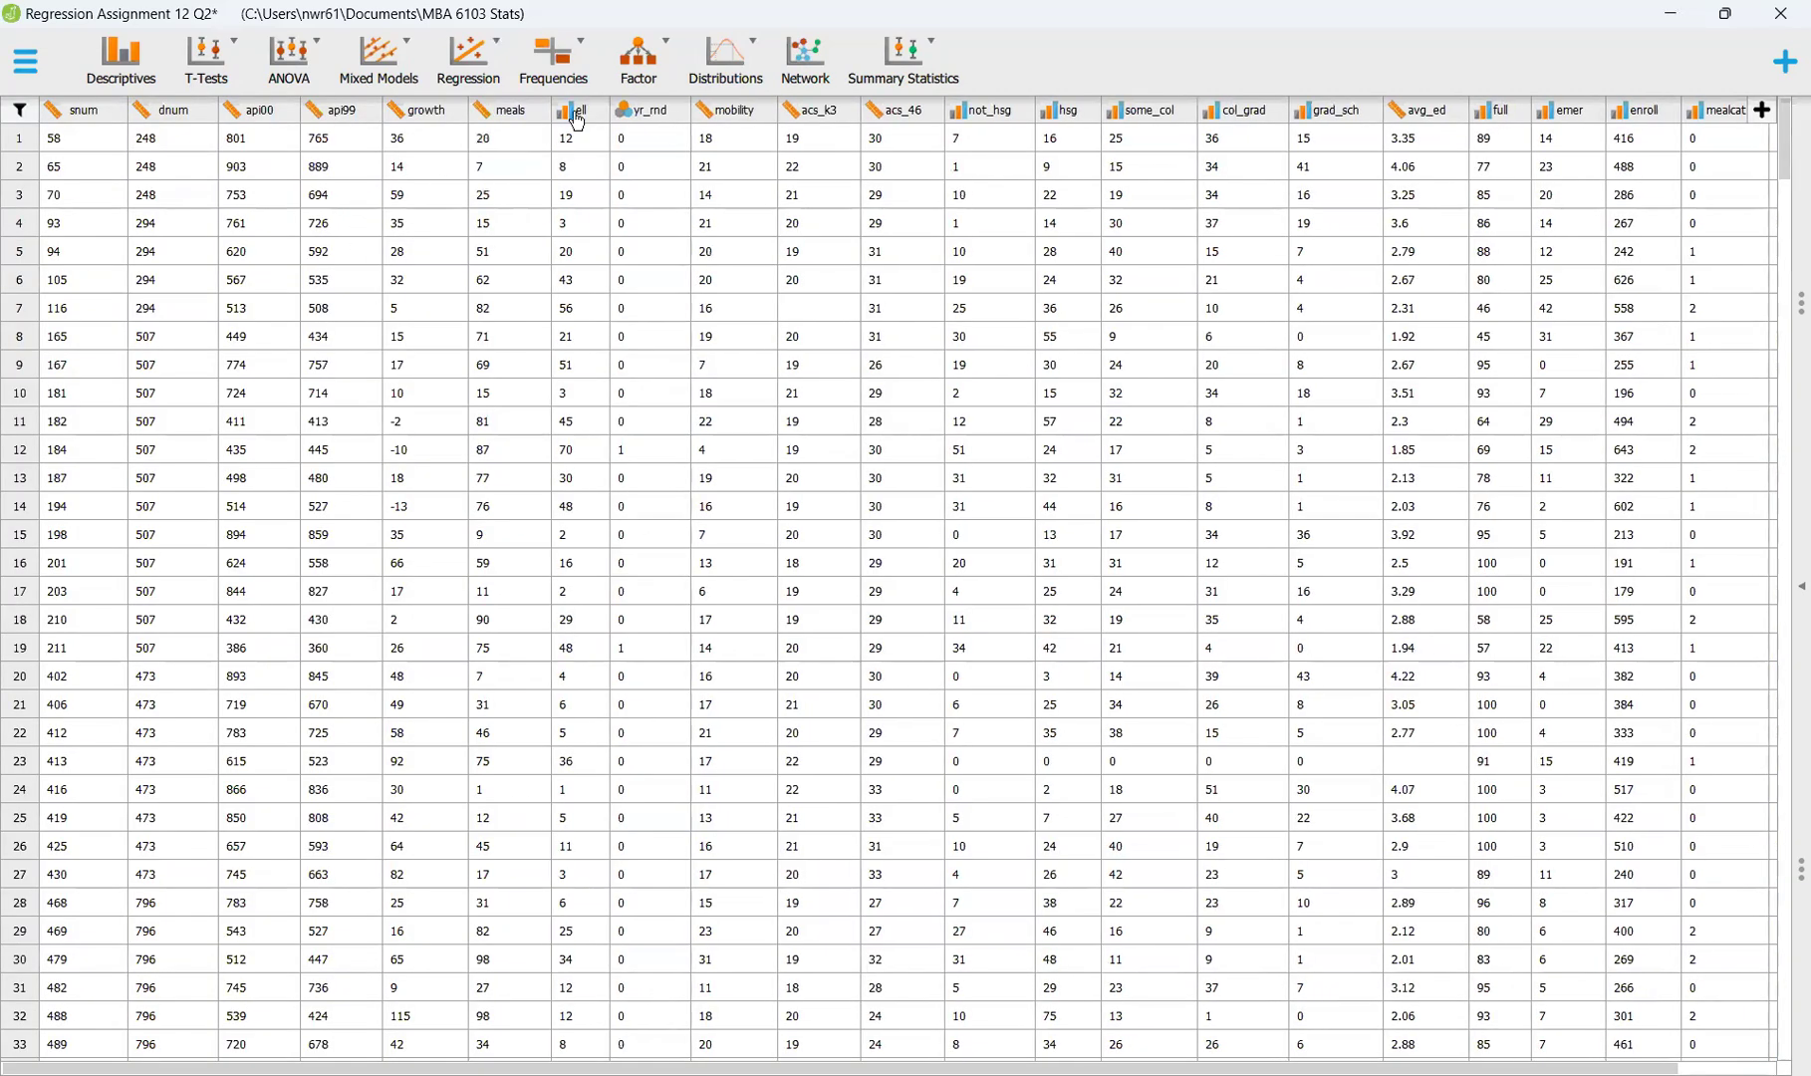
pyautogui.click(572, 119)
pyautogui.click(580, 145)
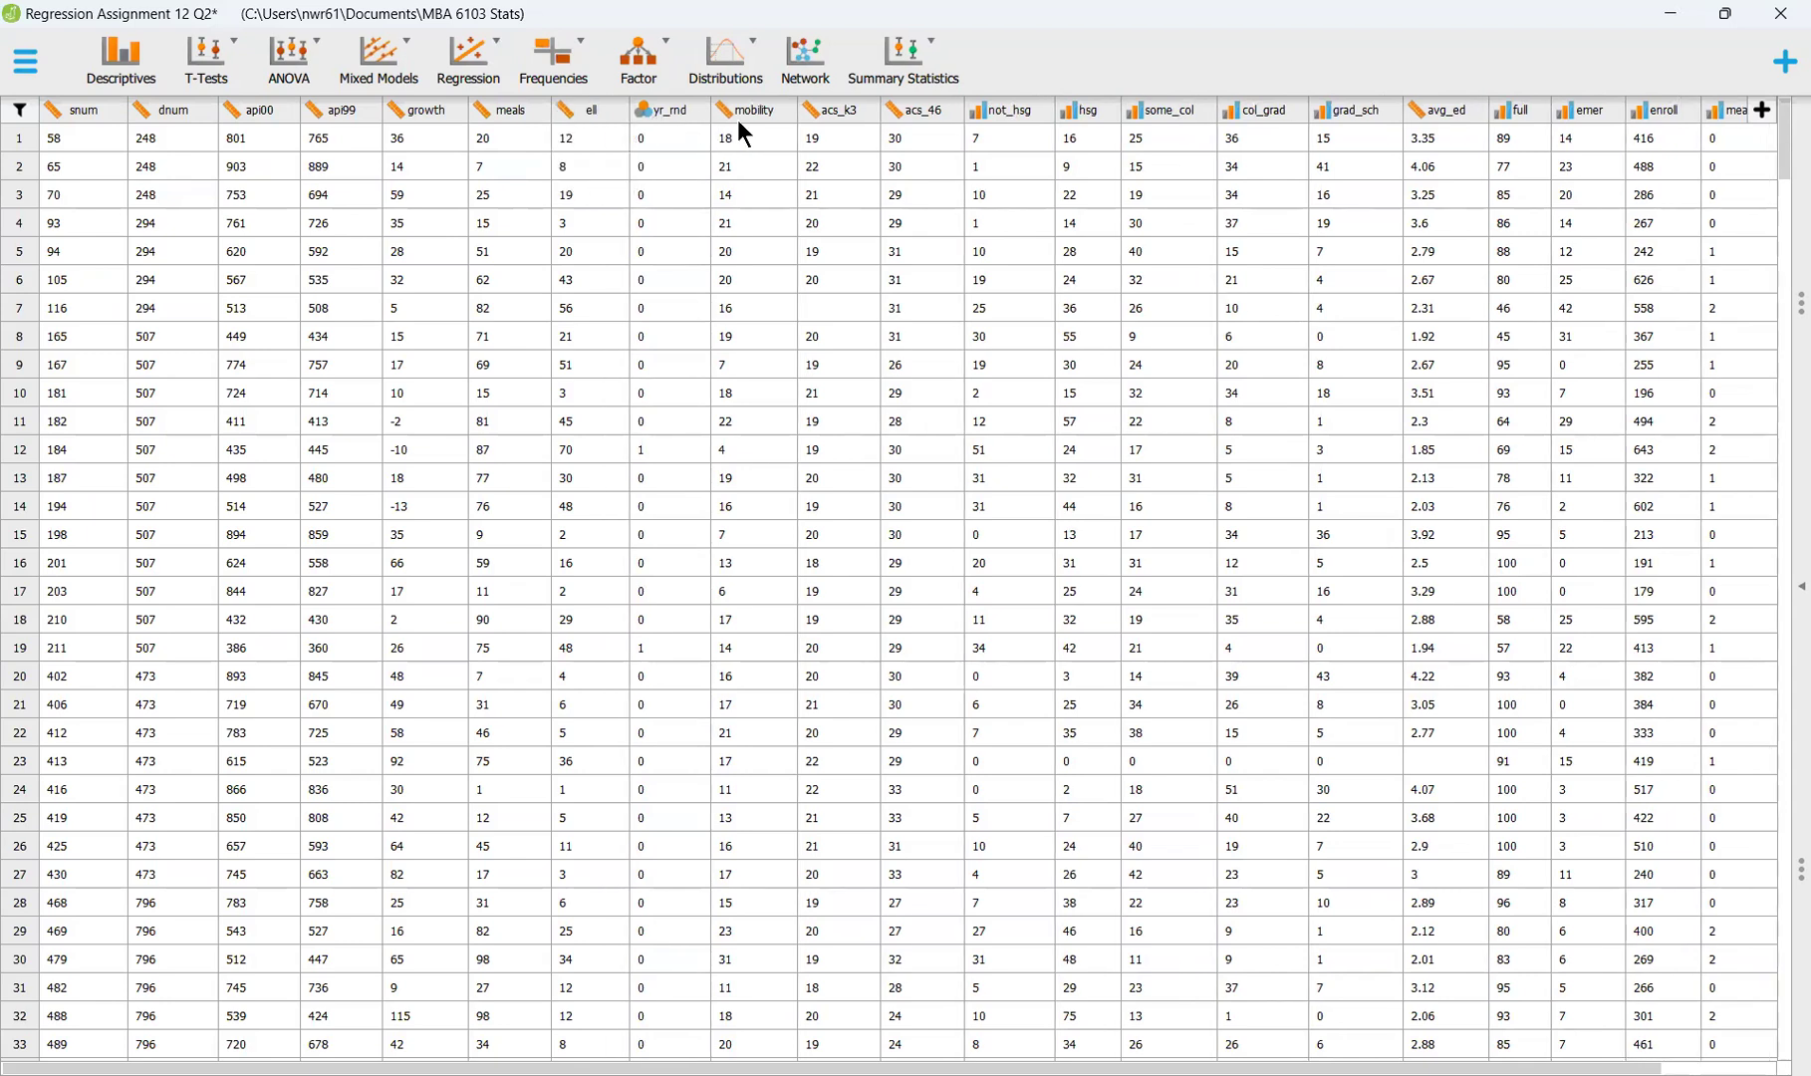
# Change the measurement level of not_hsg, hsg, some_col, col_grad and grad_sch to Scale
pyautogui.click(977, 118)
pyautogui.click(996, 139)
pyautogui.click(1074, 118)
pyautogui.click(1095, 139)
pyautogui.click(1147, 117)
pyautogui.click(1165, 139)
pyautogui.click(1254, 118)
pyautogui.click(1275, 139)
pyautogui.click(1341, 115)
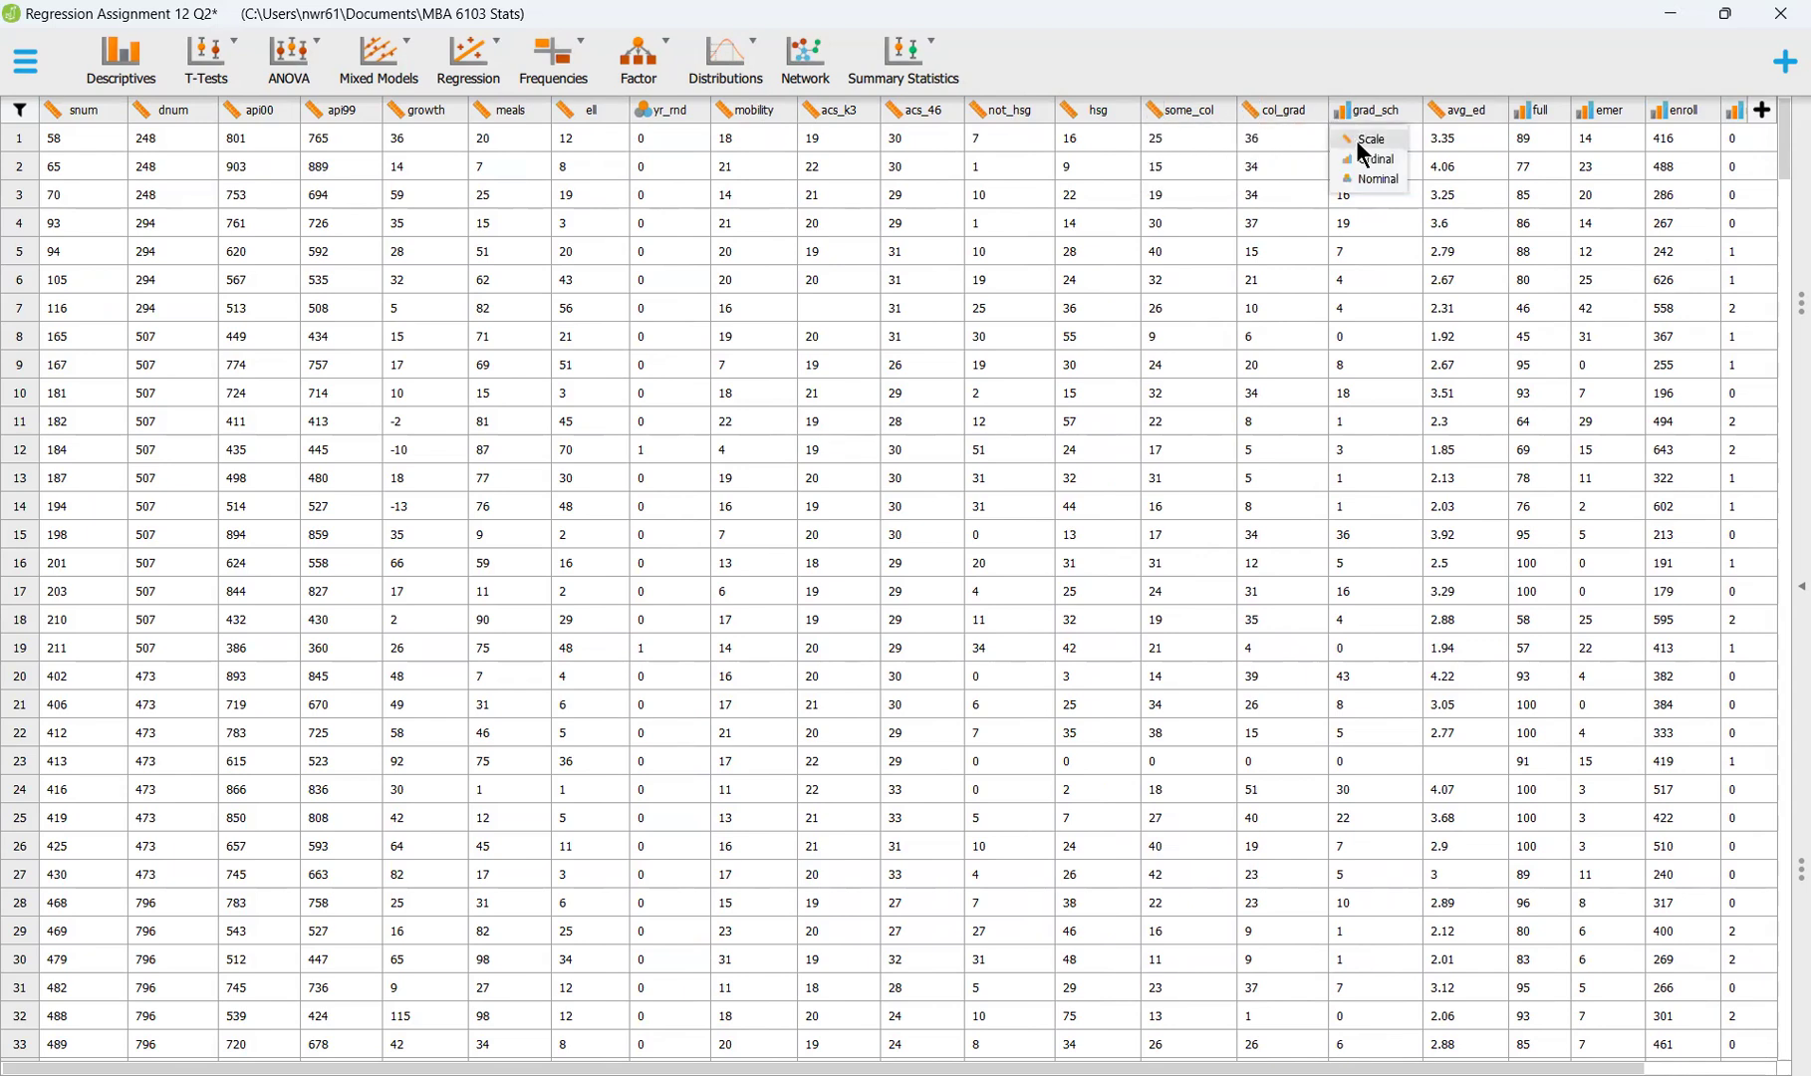
pyautogui.click(1360, 138)
# Change the measurement level of full, emer and enroll to Scale and return to the analysis options
pyautogui.click(1517, 118)
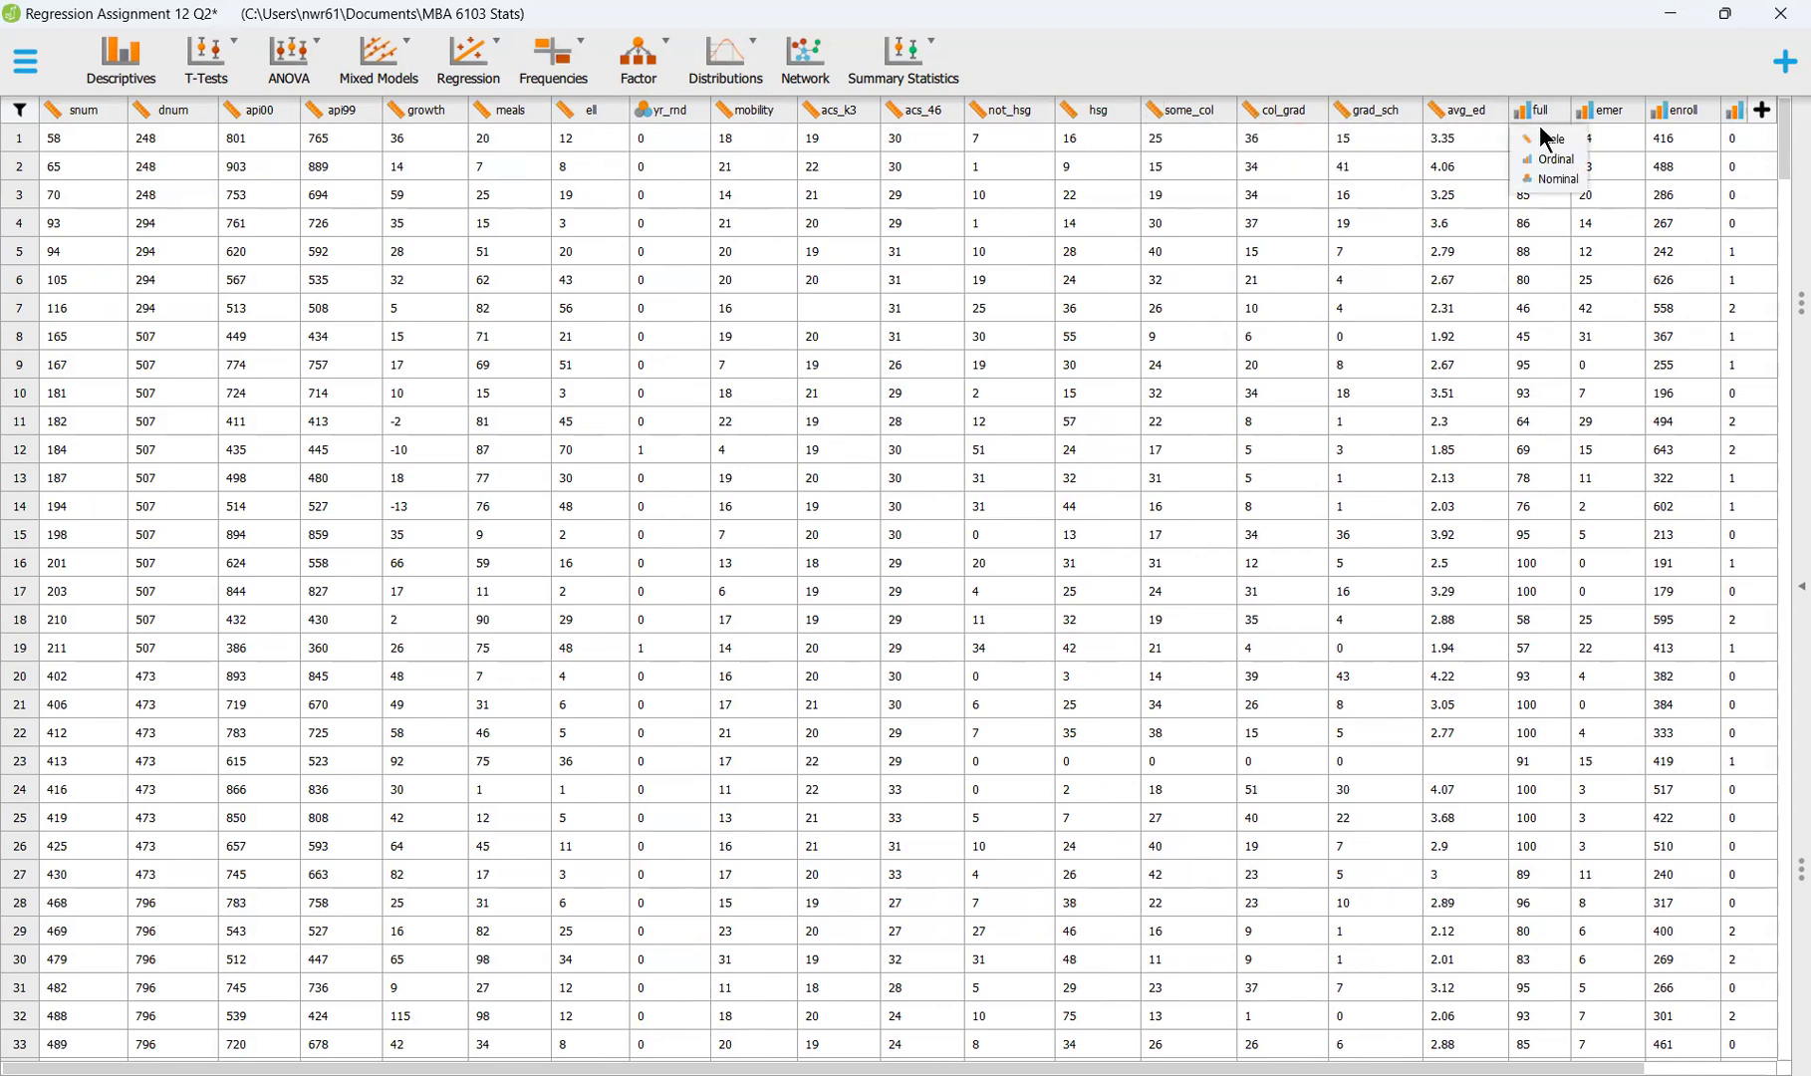
pyautogui.click(1537, 139)
pyautogui.click(1597, 113)
pyautogui.click(1612, 145)
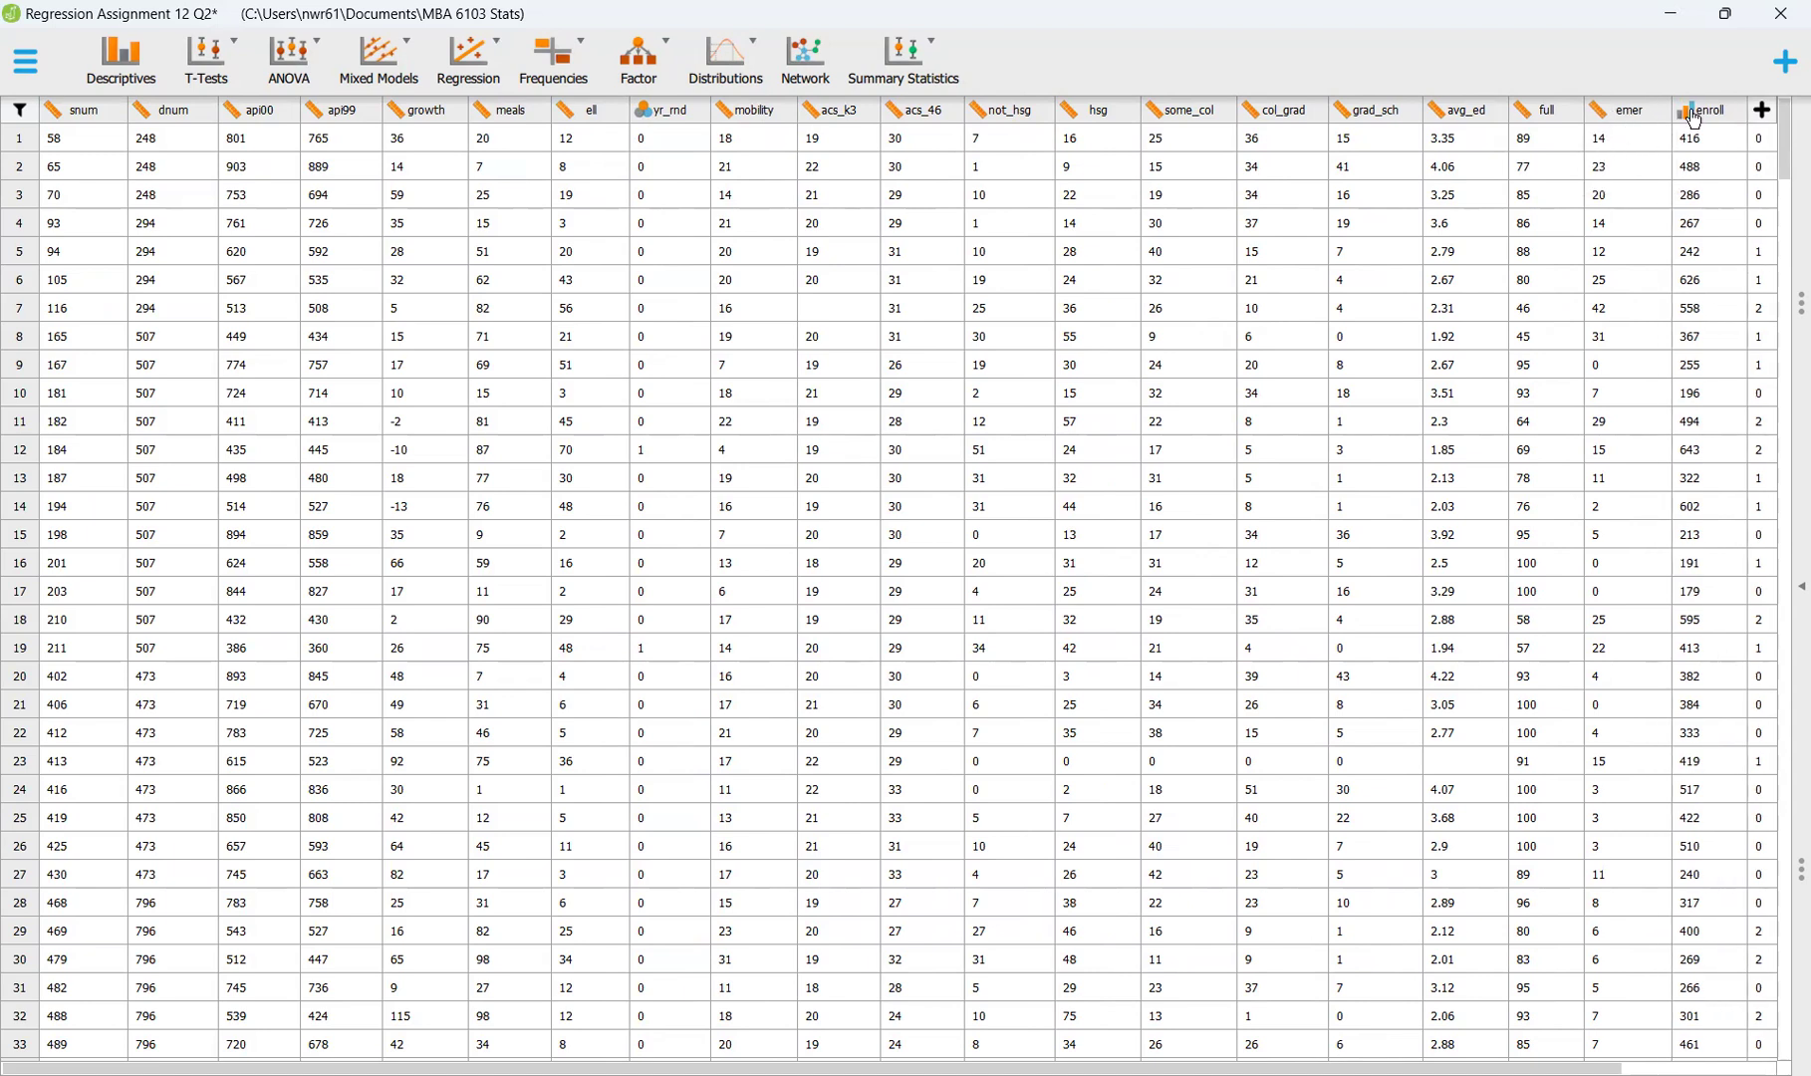
pyautogui.click(1683, 111)
pyautogui.click(1707, 141)
pyautogui.moveTo(847, 1068); pyautogui.dragTo(538, 1026)
pyautogui.click(1795, 588)
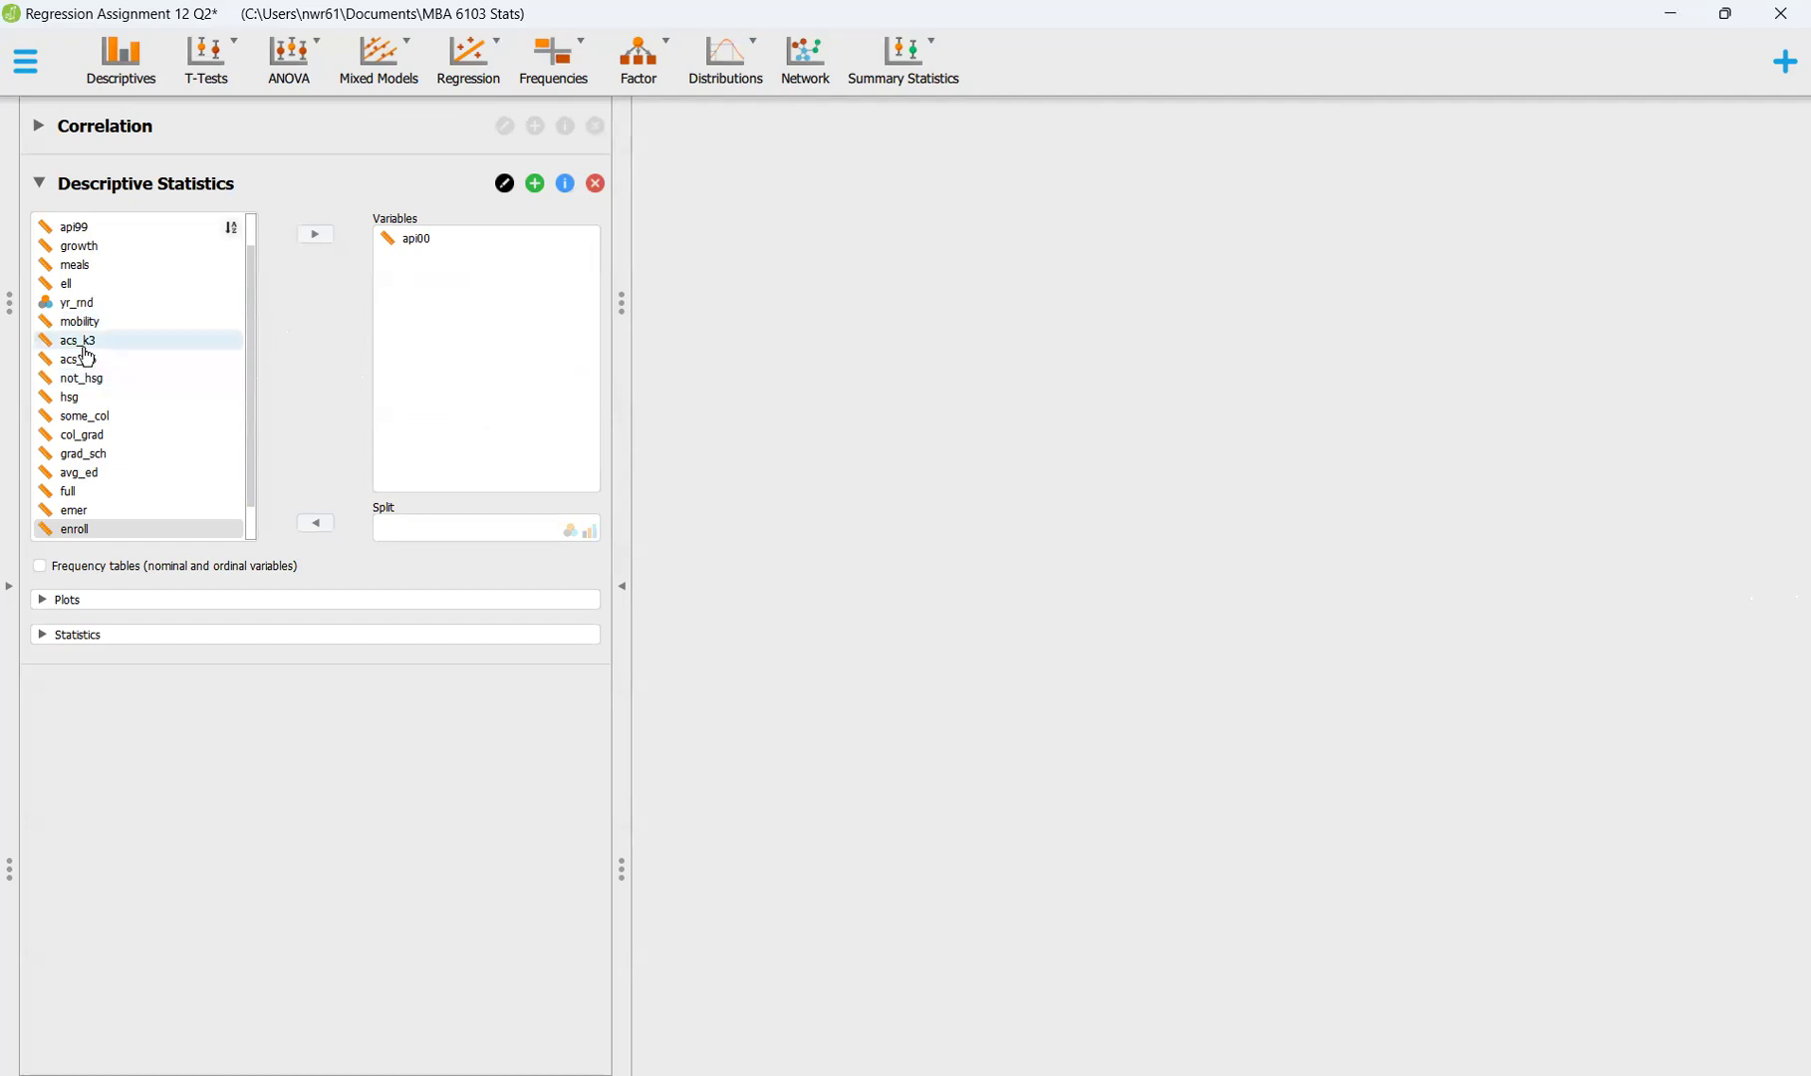
# Add meals, ell, not_hsg, hsg, some_col, col_grad, grad_sch, full, emer and enroll to the descriptive statistics variables
pyautogui.keyDown('ctrl'); pyautogui.click(85, 265); pyautogui.keyUp('ctrl')
pyautogui.keyDown('ctrl'); pyautogui.click(95, 286); pyautogui.keyUp('ctrl')
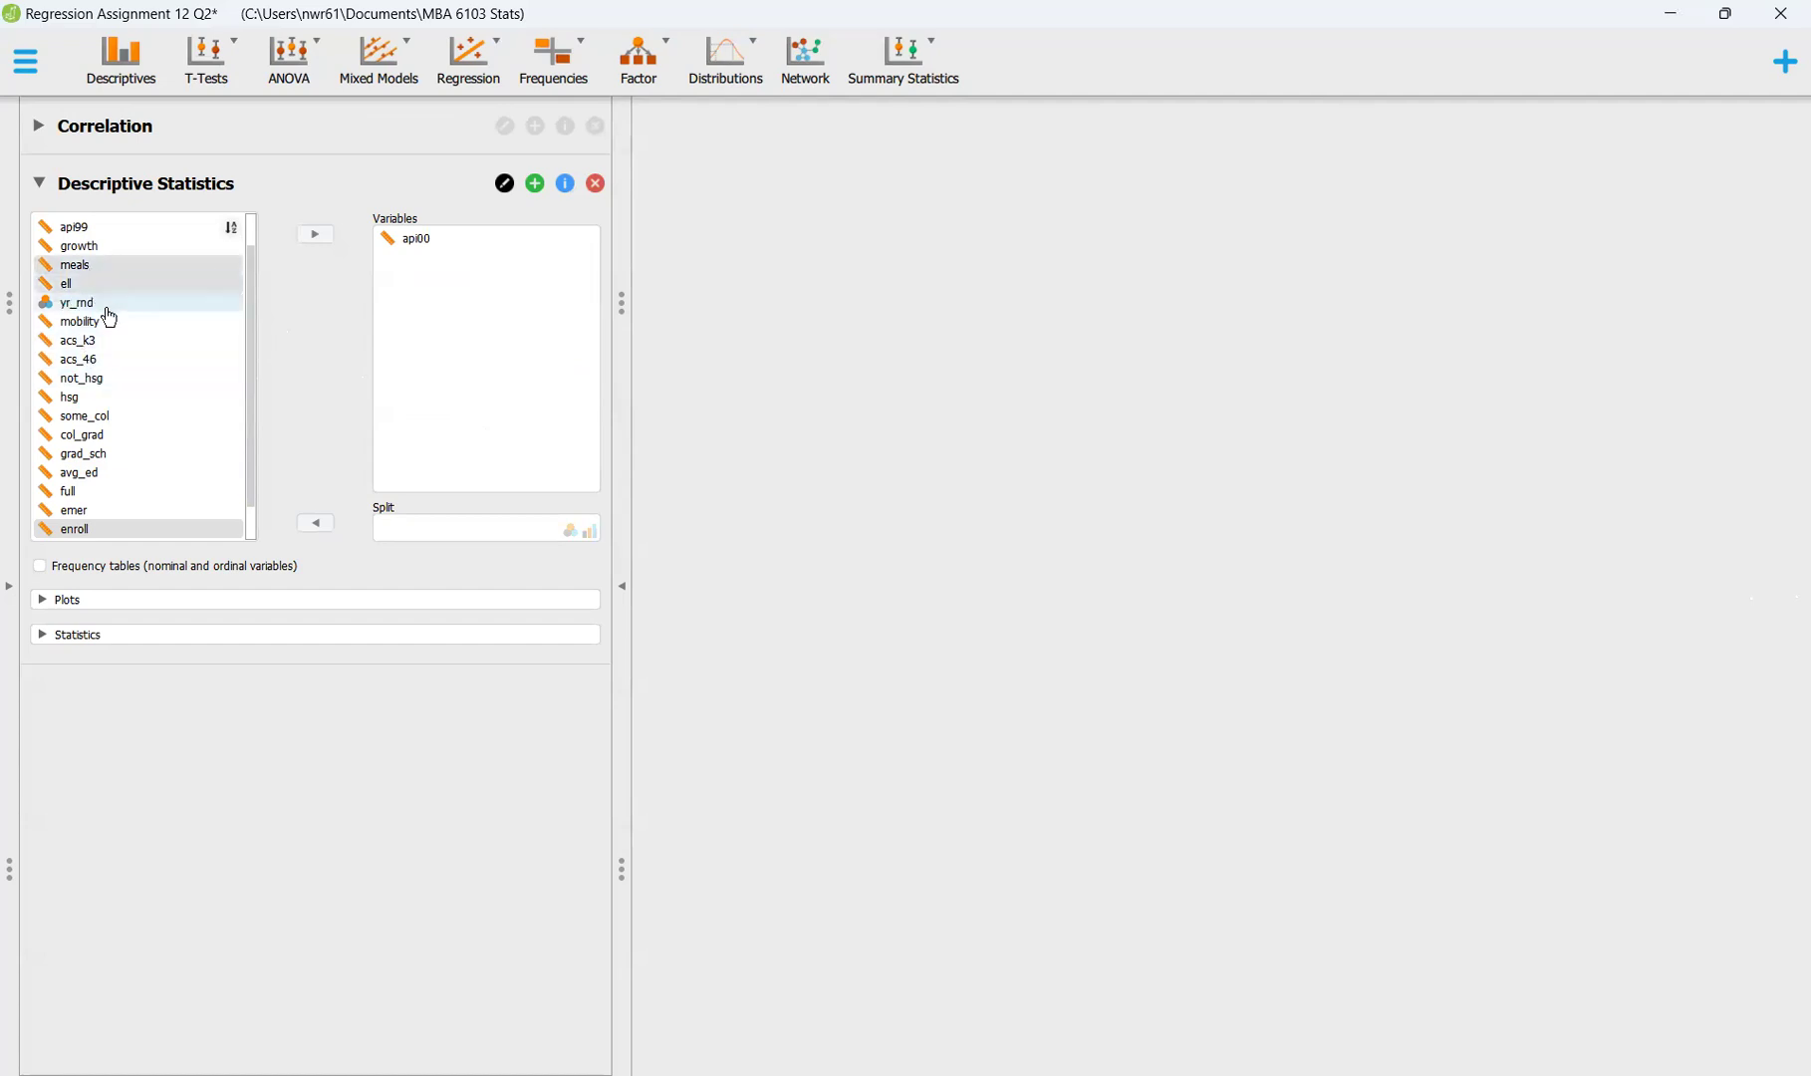
pyautogui.keyDown('ctrl'); pyautogui.click(100, 380); pyautogui.keyUp('ctrl')
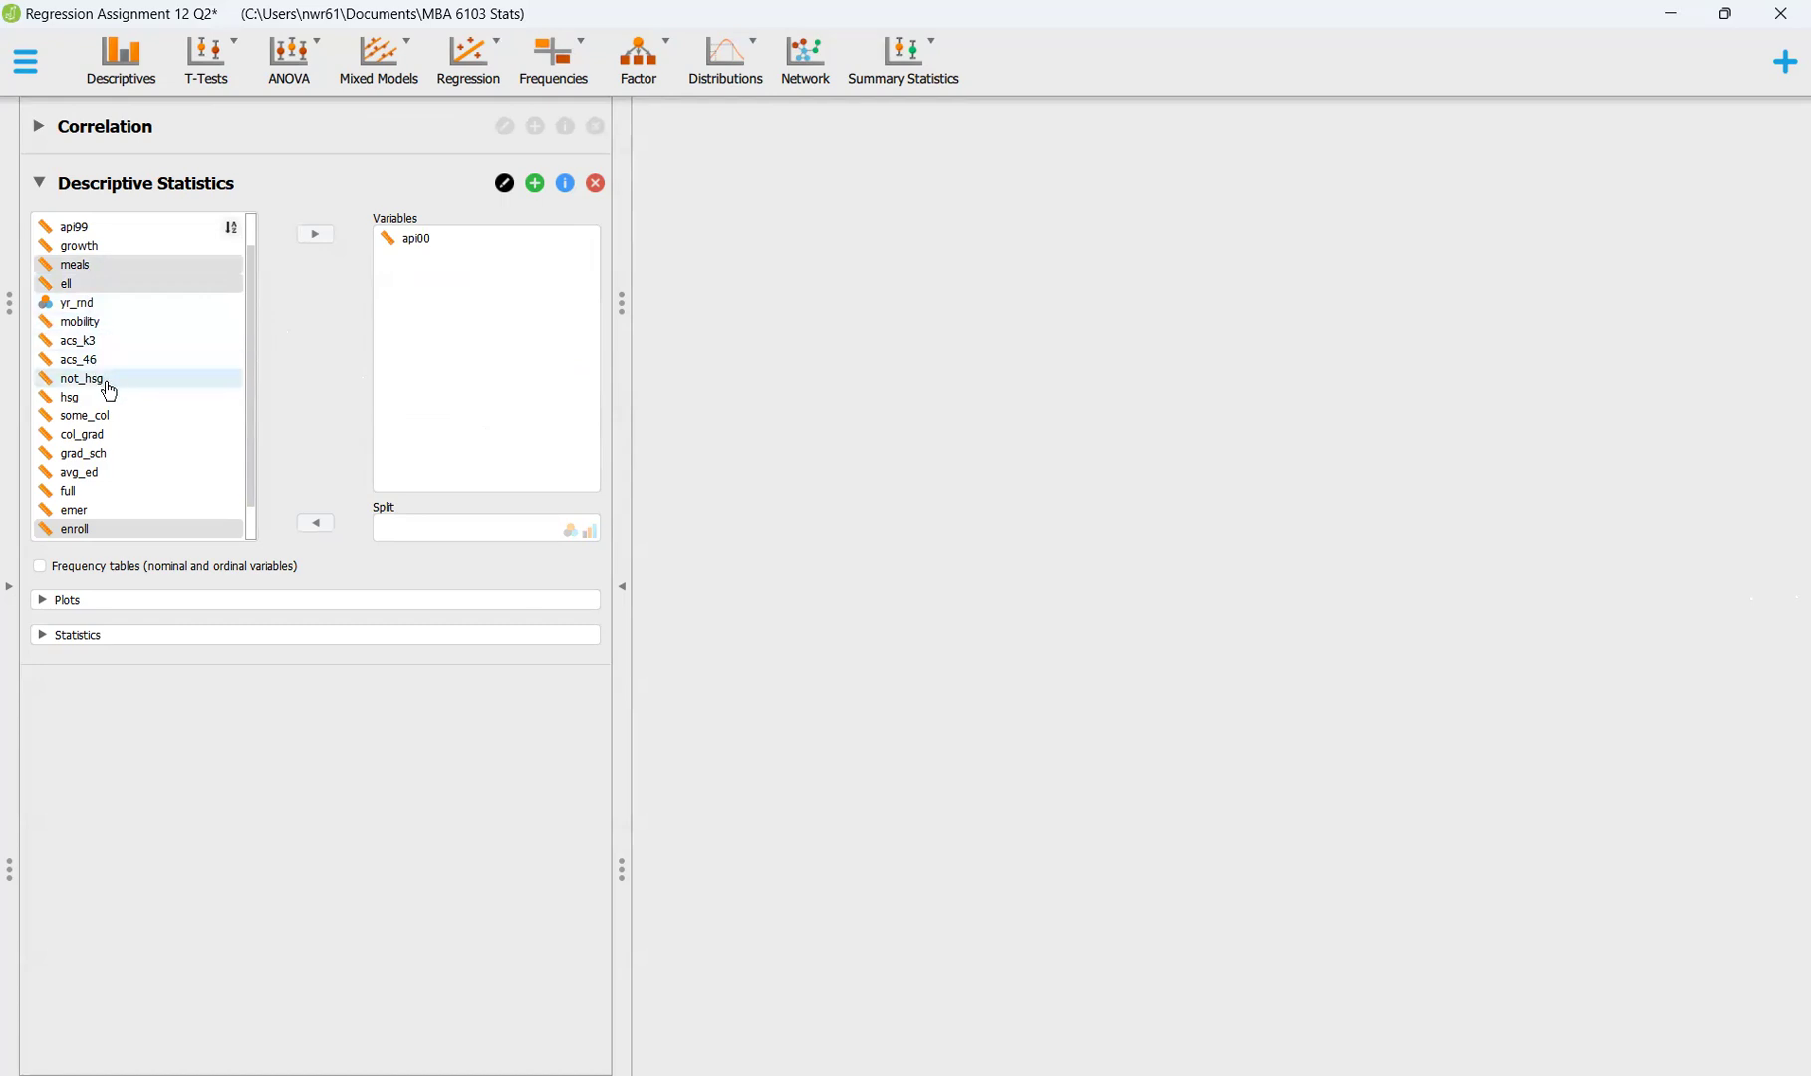
pyautogui.keyDown('ctrl'); pyautogui.click(108, 415); pyautogui.keyUp('ctrl')
pyautogui.keyDown('ctrl'); pyautogui.click(108, 399); pyautogui.keyUp('ctrl')
pyautogui.keyDown('ctrl'); pyautogui.click(104, 436); pyautogui.keyUp('ctrl')
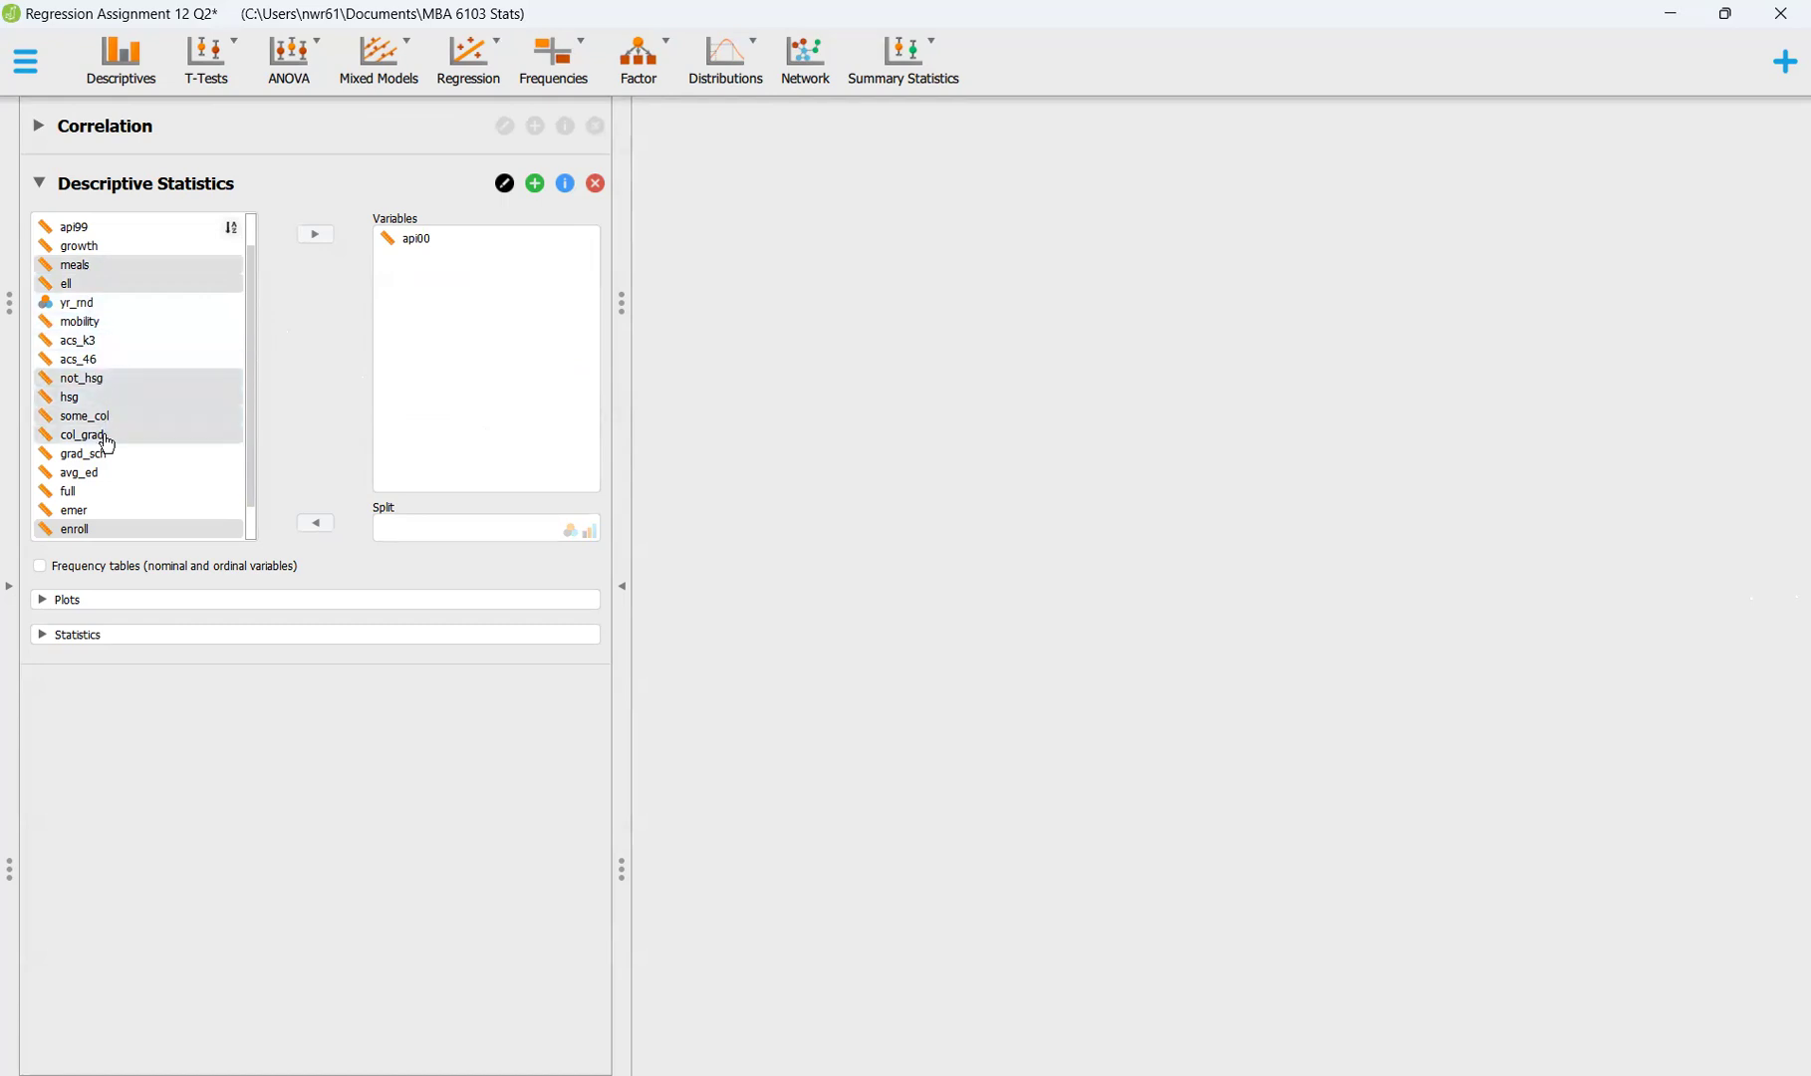
pyautogui.keyDown('ctrl'); pyautogui.click(105, 454); pyautogui.keyUp('ctrl')
pyautogui.keyDown('ctrl'); pyautogui.click(107, 490); pyautogui.keyUp('ctrl')
pyautogui.keyDown('ctrl'); pyautogui.click(104, 508); pyautogui.keyUp('ctrl')
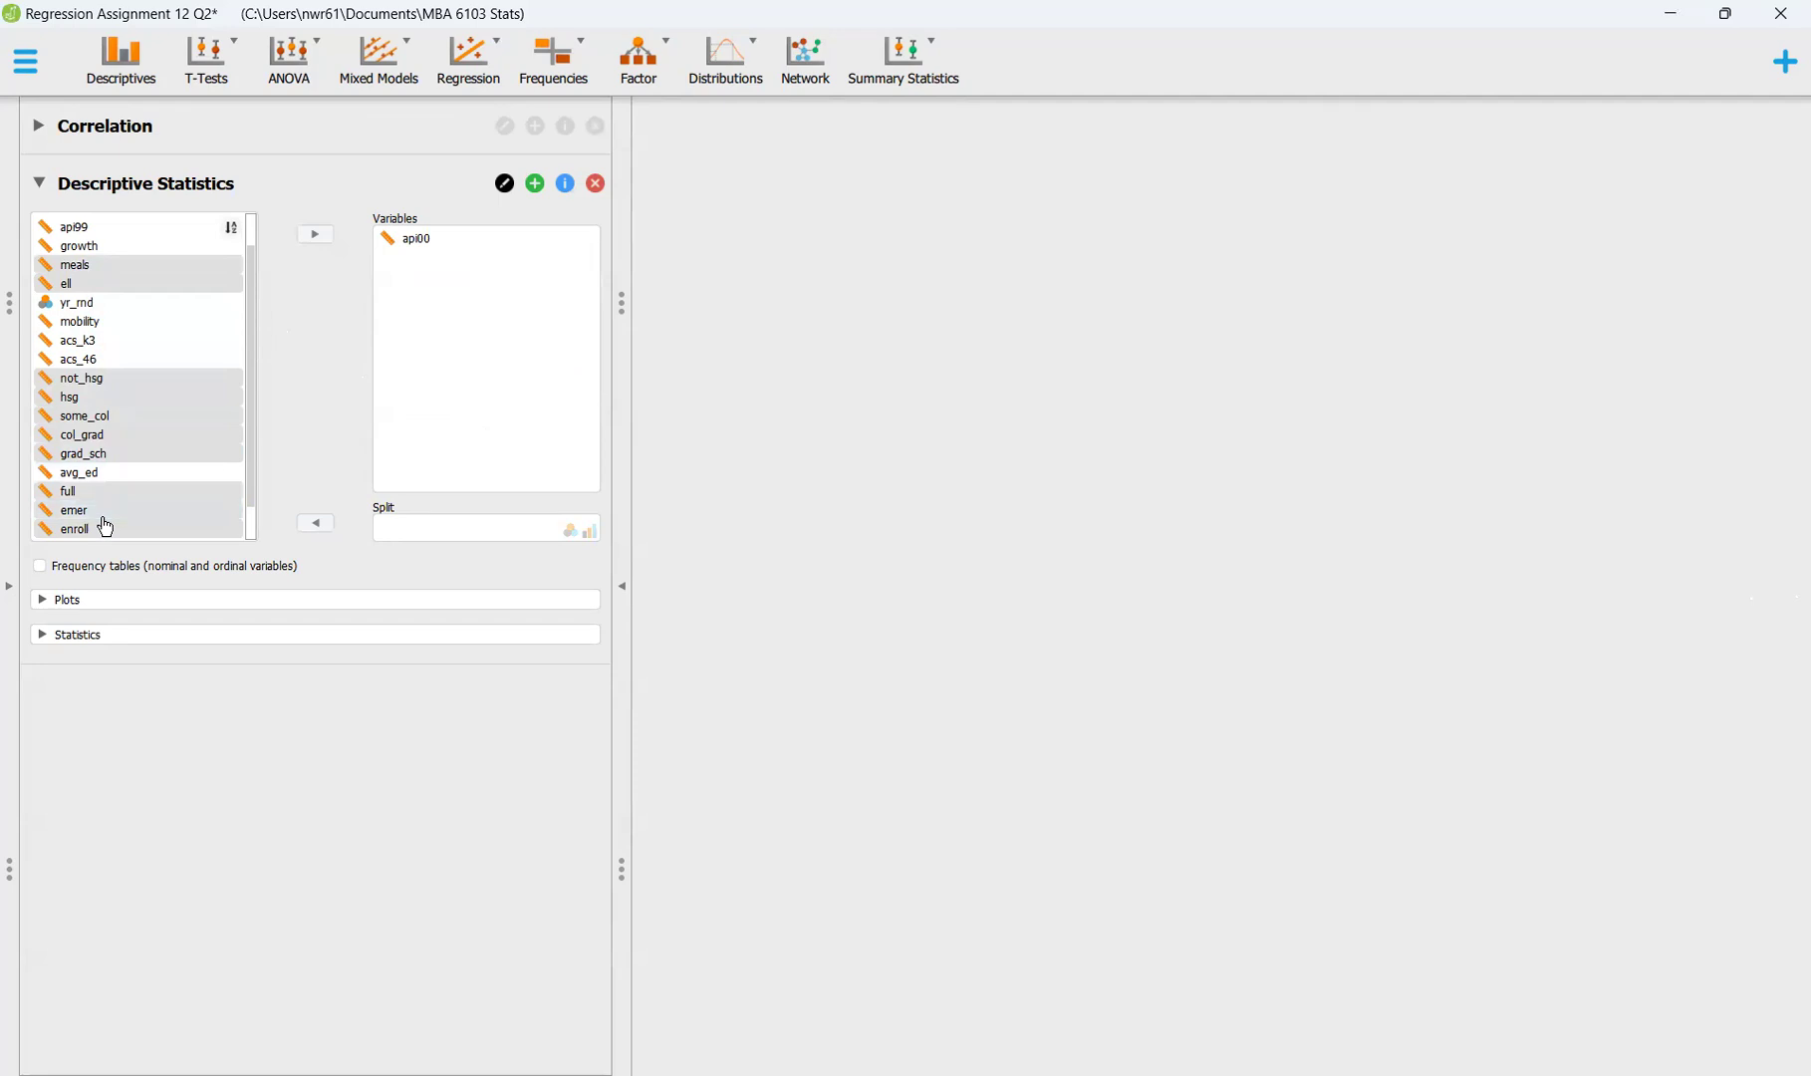
pyautogui.scroll(-1, 109, 486)
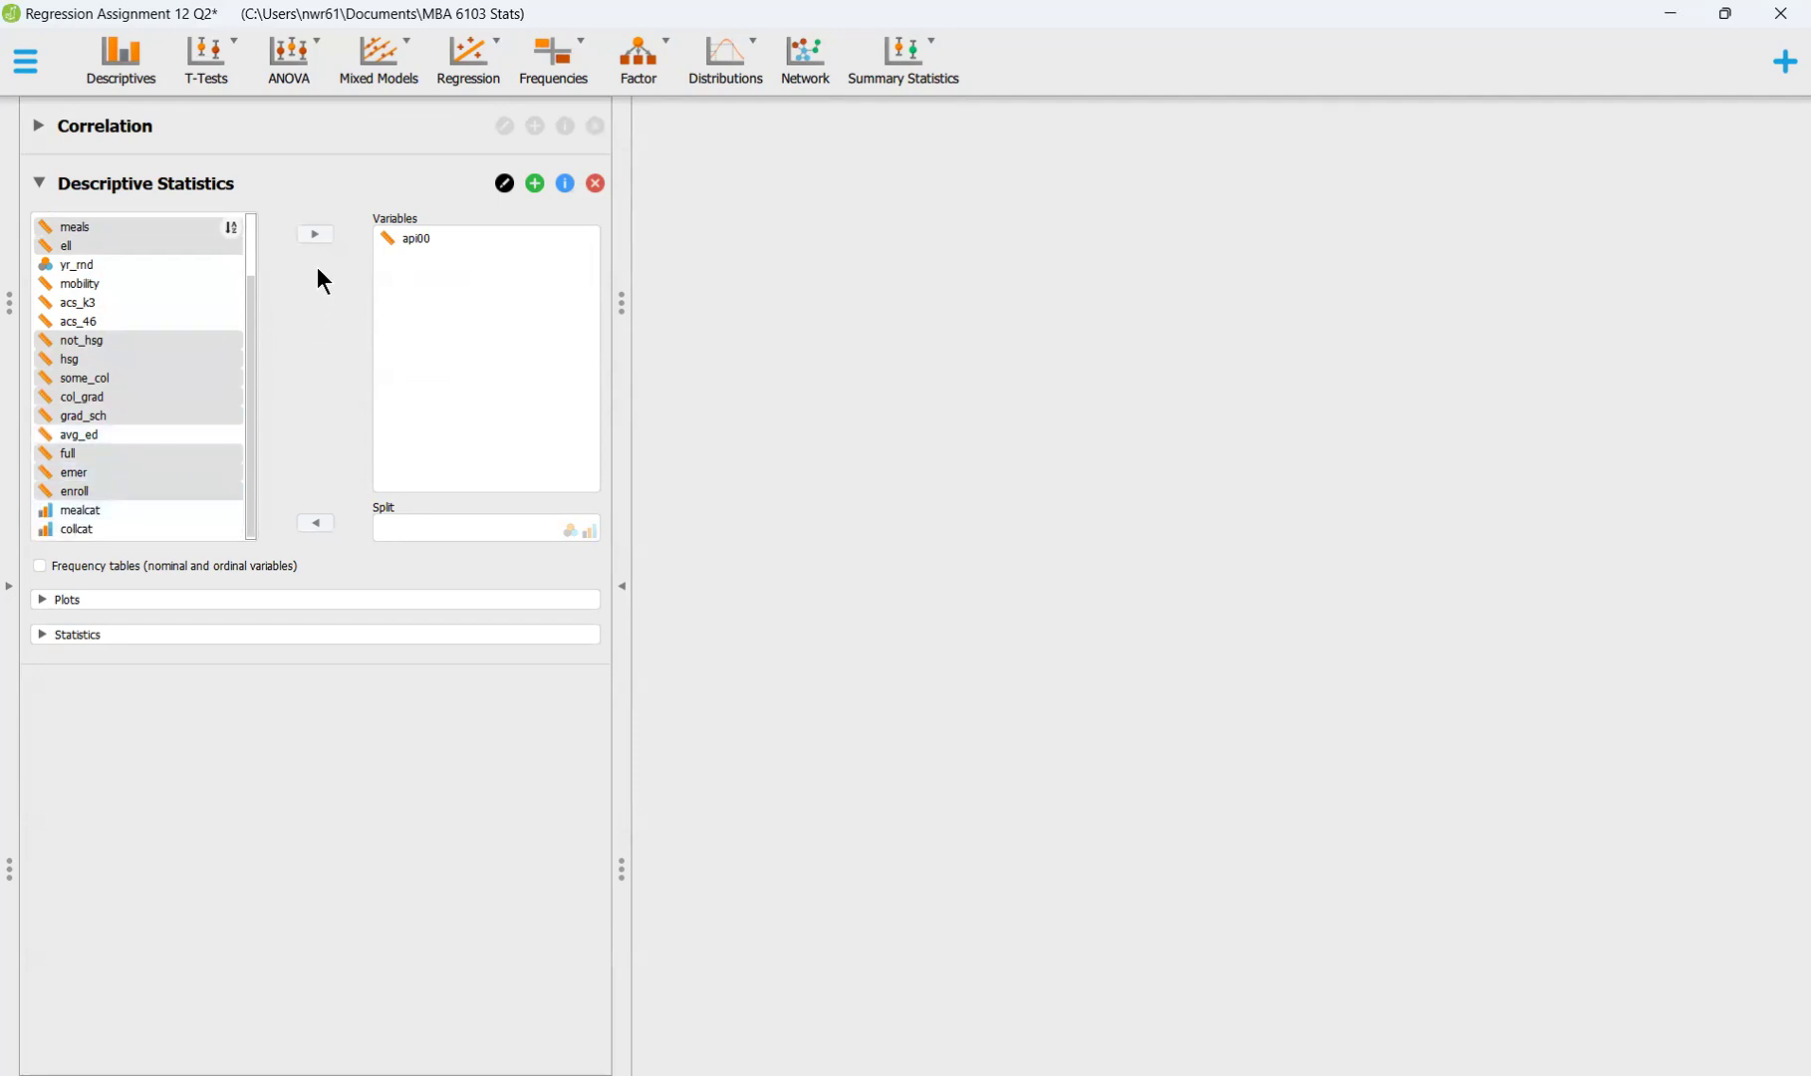
pyautogui.click(315, 235)
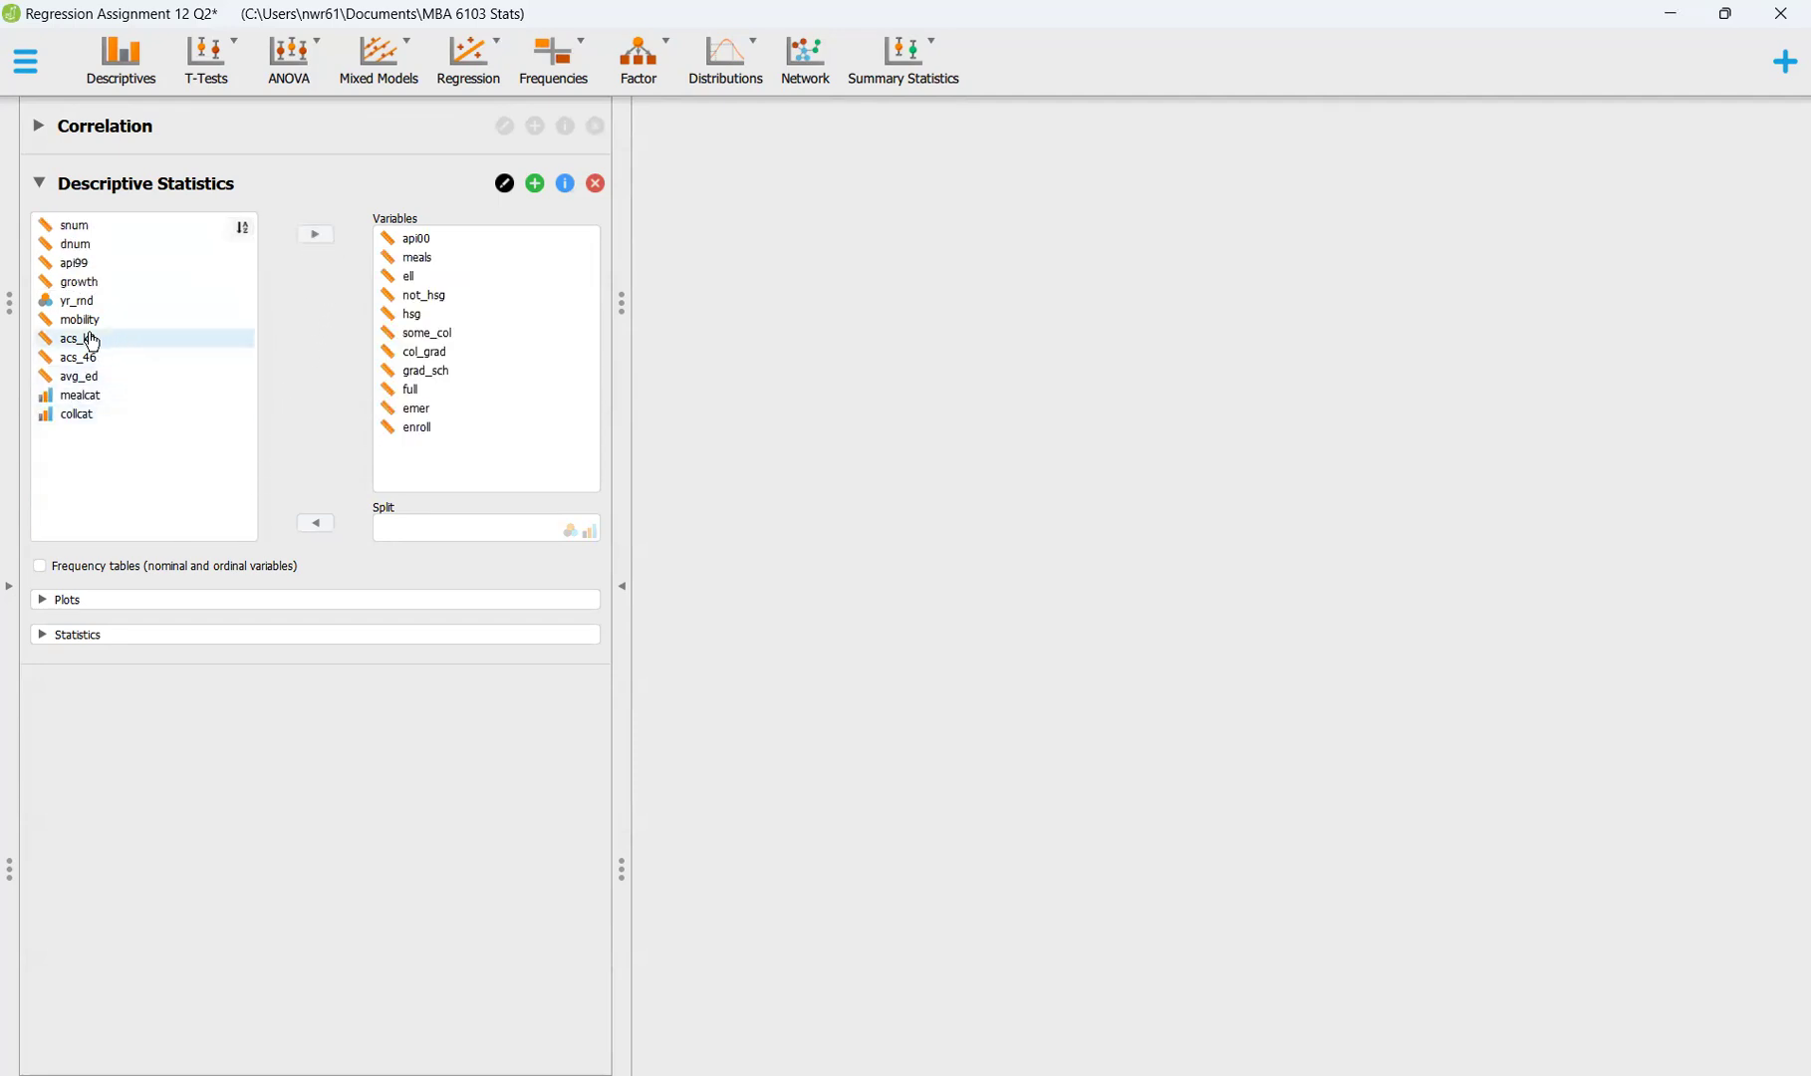
# Split the descriptive statistics by yr_rnd and enable boxplots that use the color palette
pyautogui.click(92, 302)
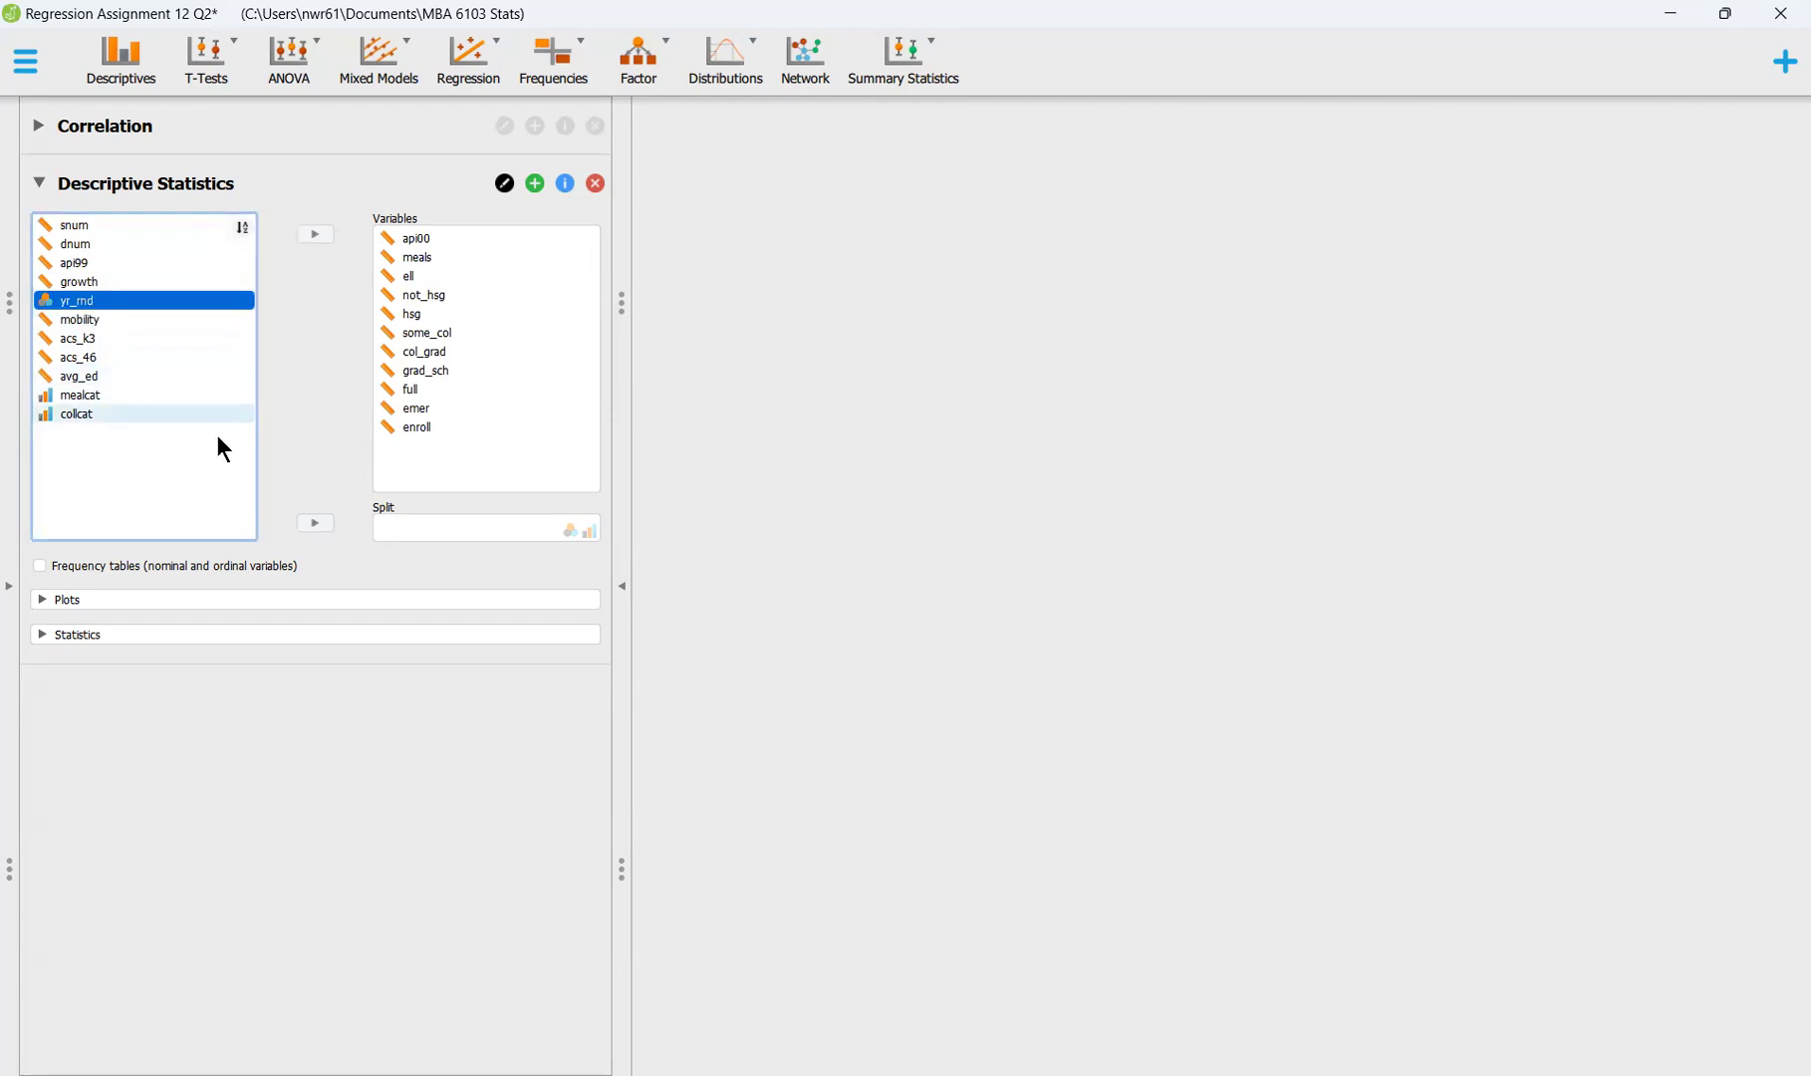
pyautogui.click(315, 523)
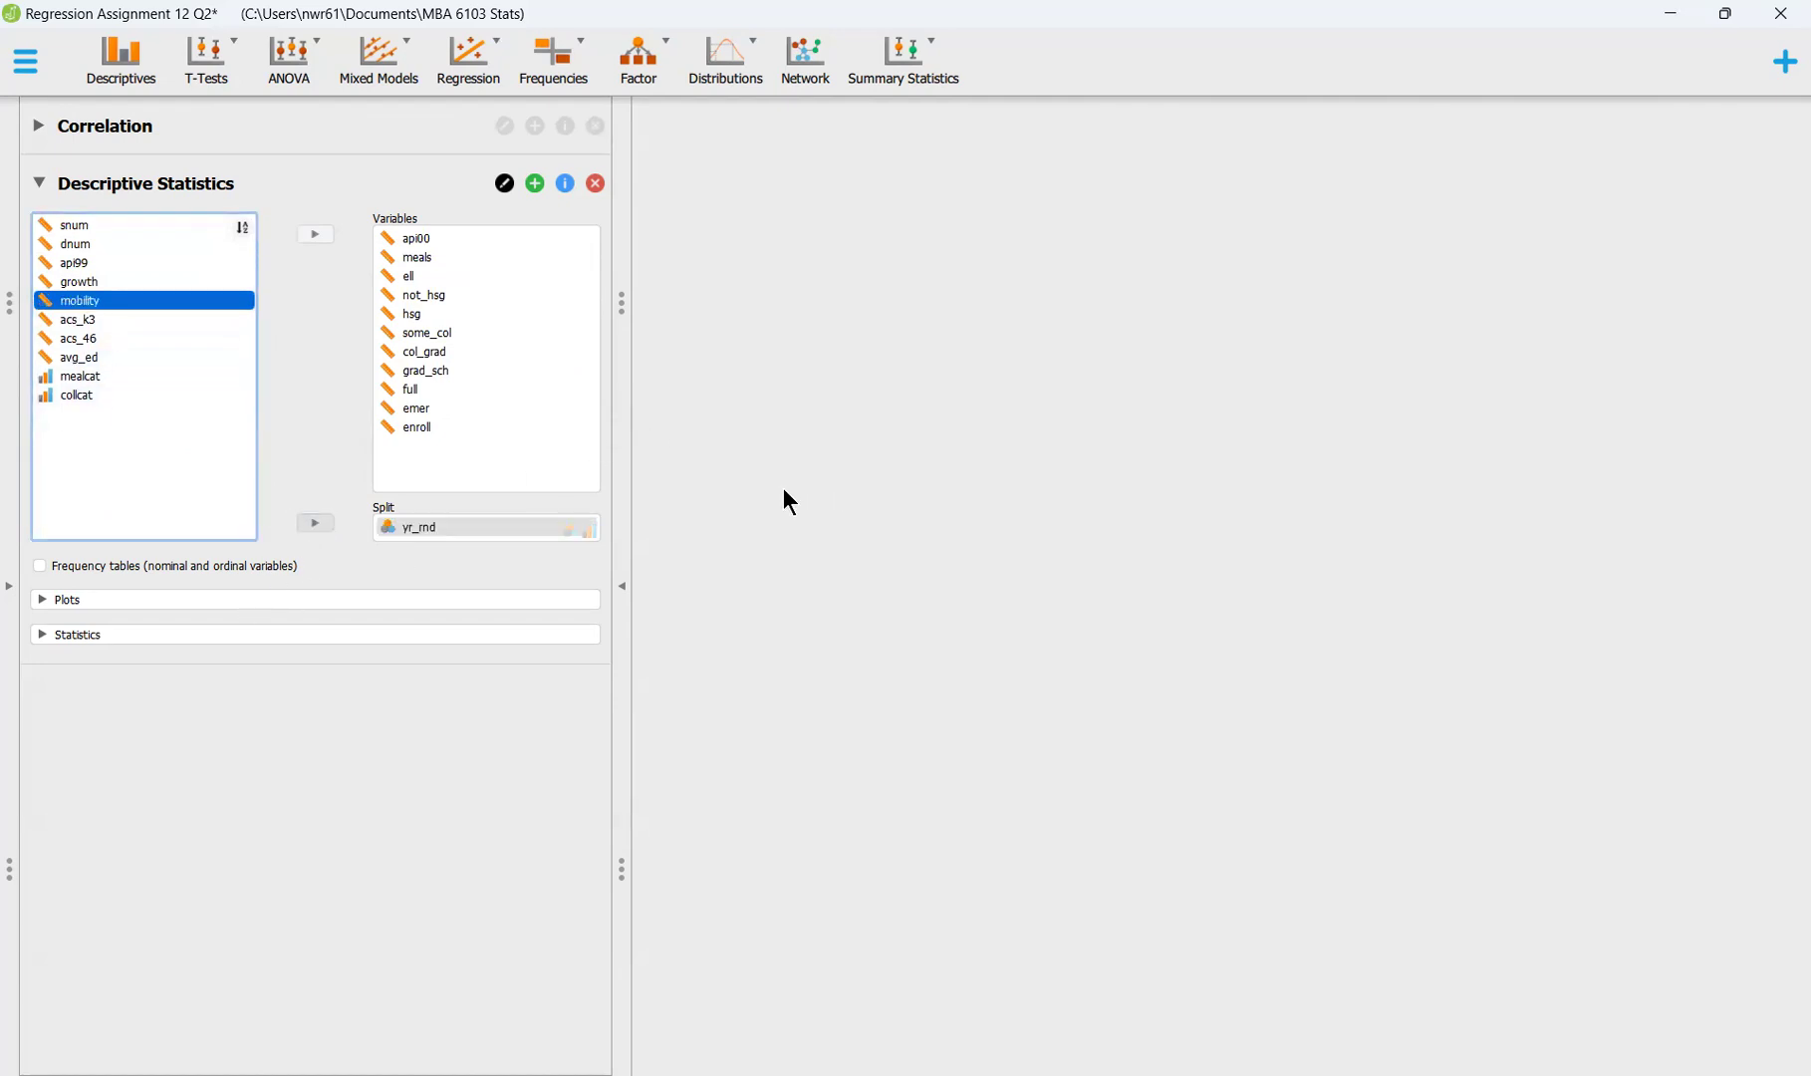
pyautogui.click(60, 600)
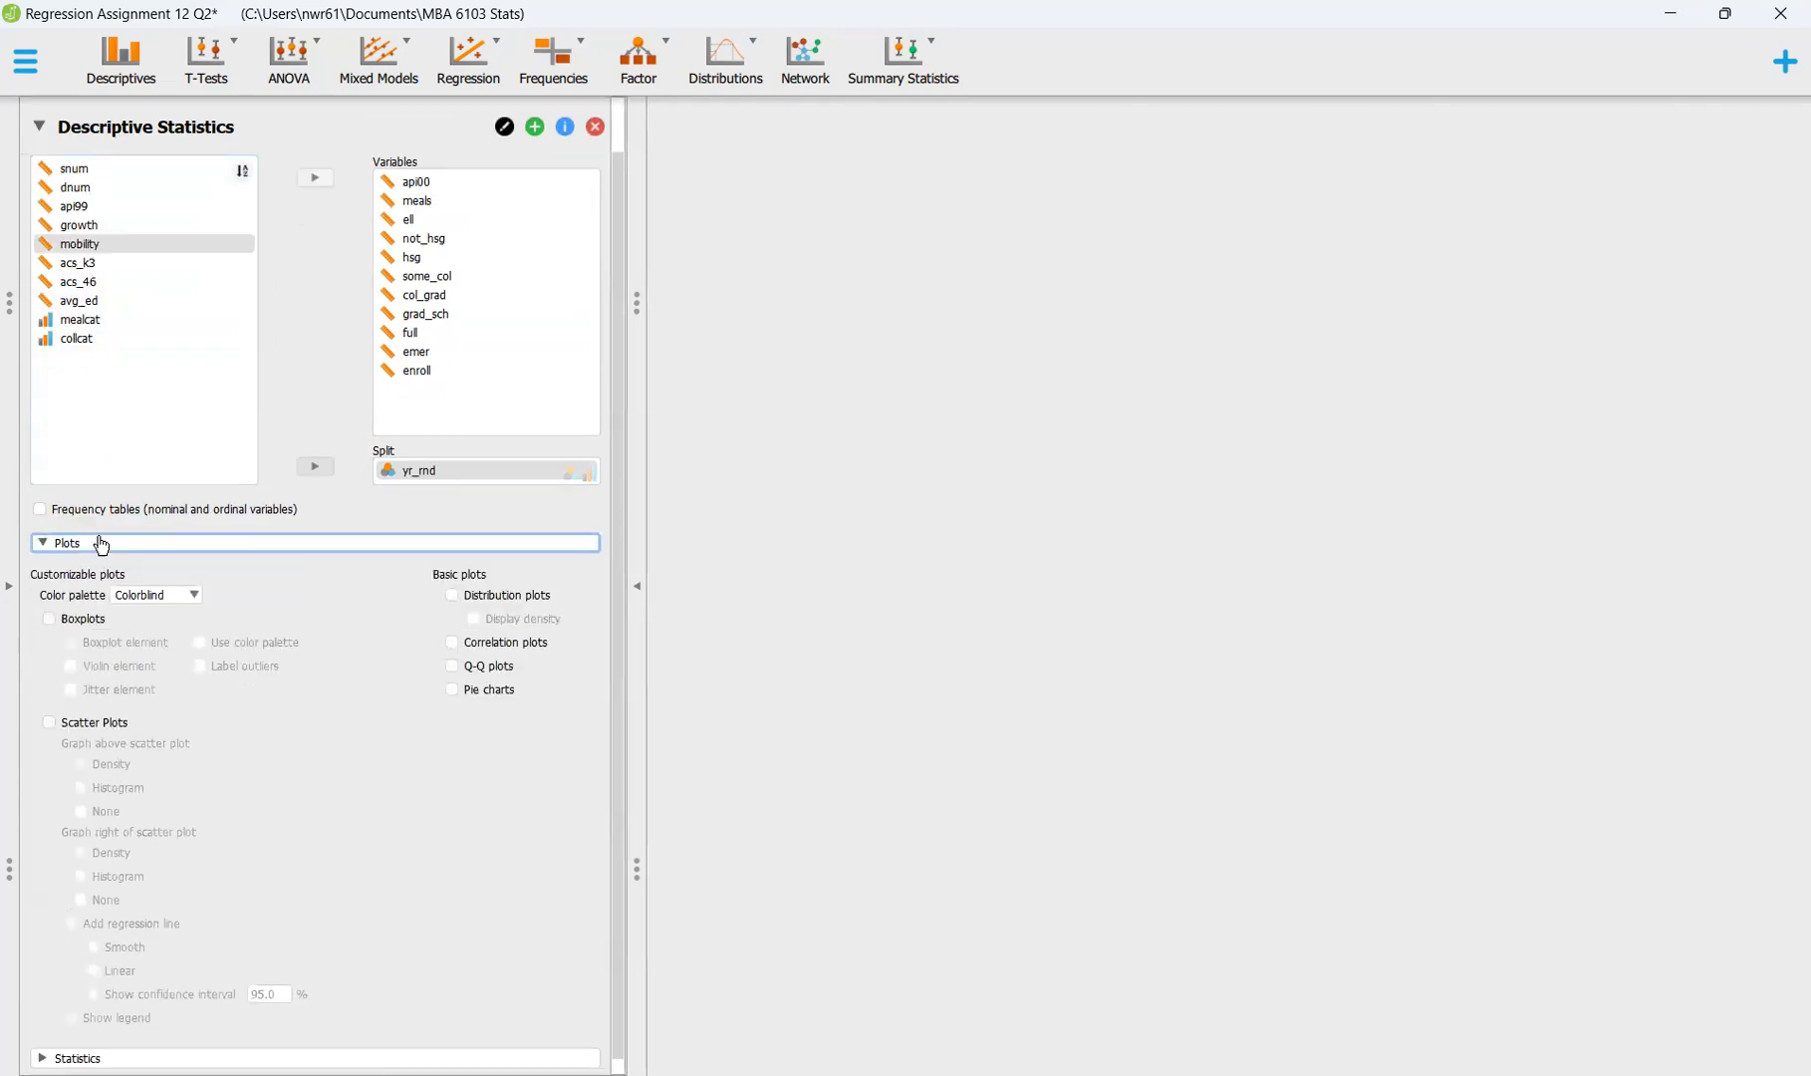
pyautogui.click(74, 621)
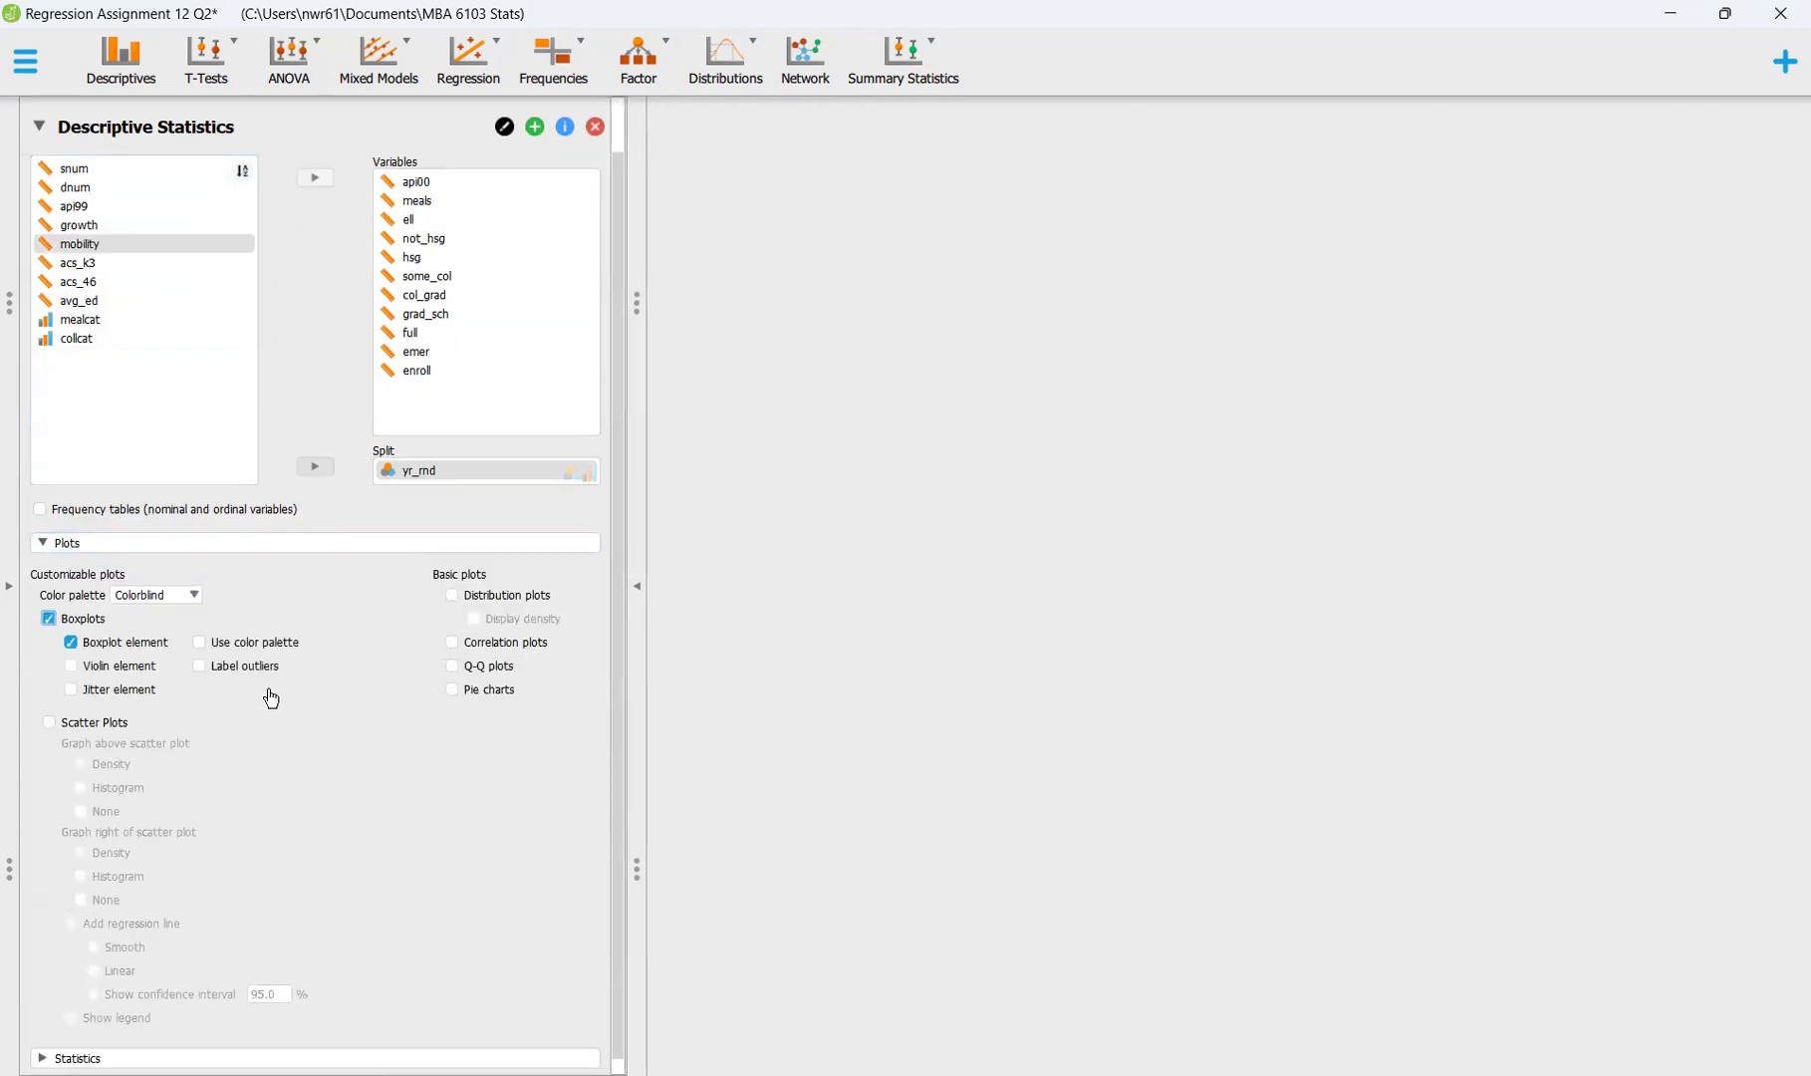
pyautogui.click(266, 653)
# Expand the Correlation analysis, switch its scatter plots off and on again, and check the results and data views
pyautogui.scroll(2, 361, 523)
pyautogui.click(249, 140)
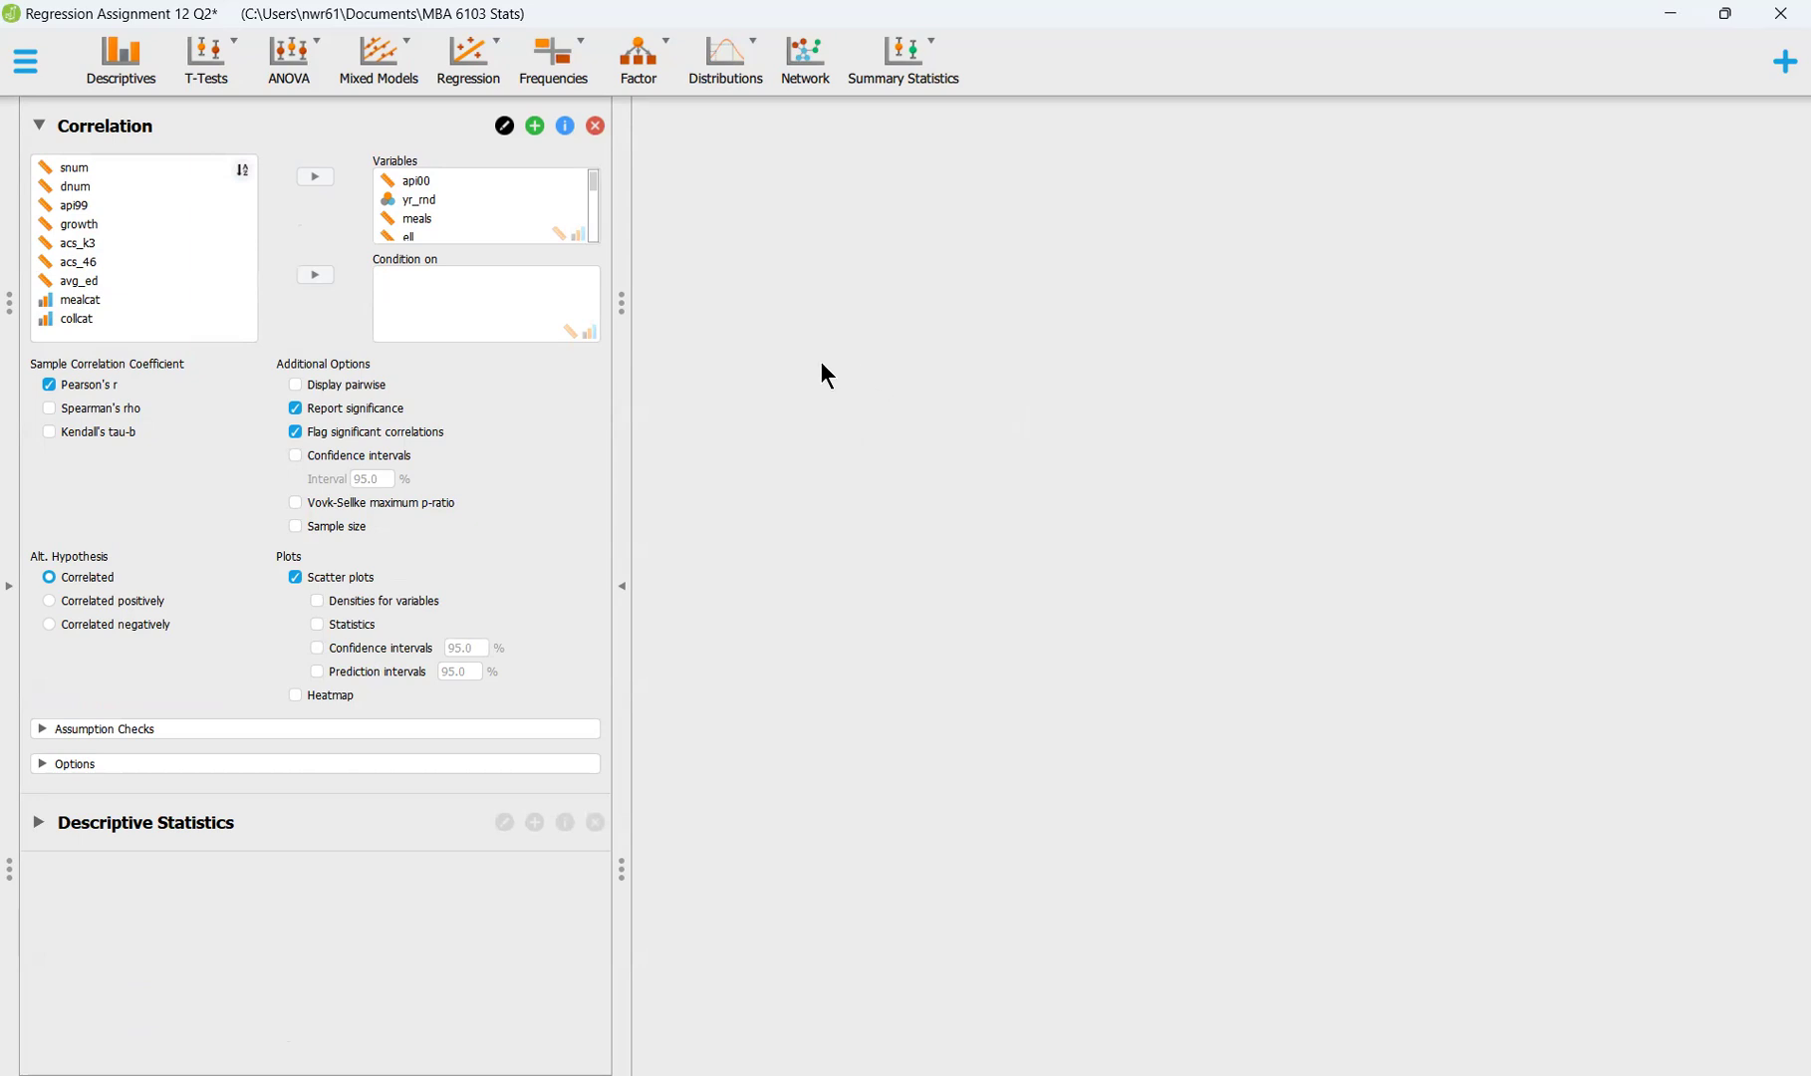
pyautogui.click(325, 580)
pyautogui.click(325, 580)
pyautogui.click(622, 590)
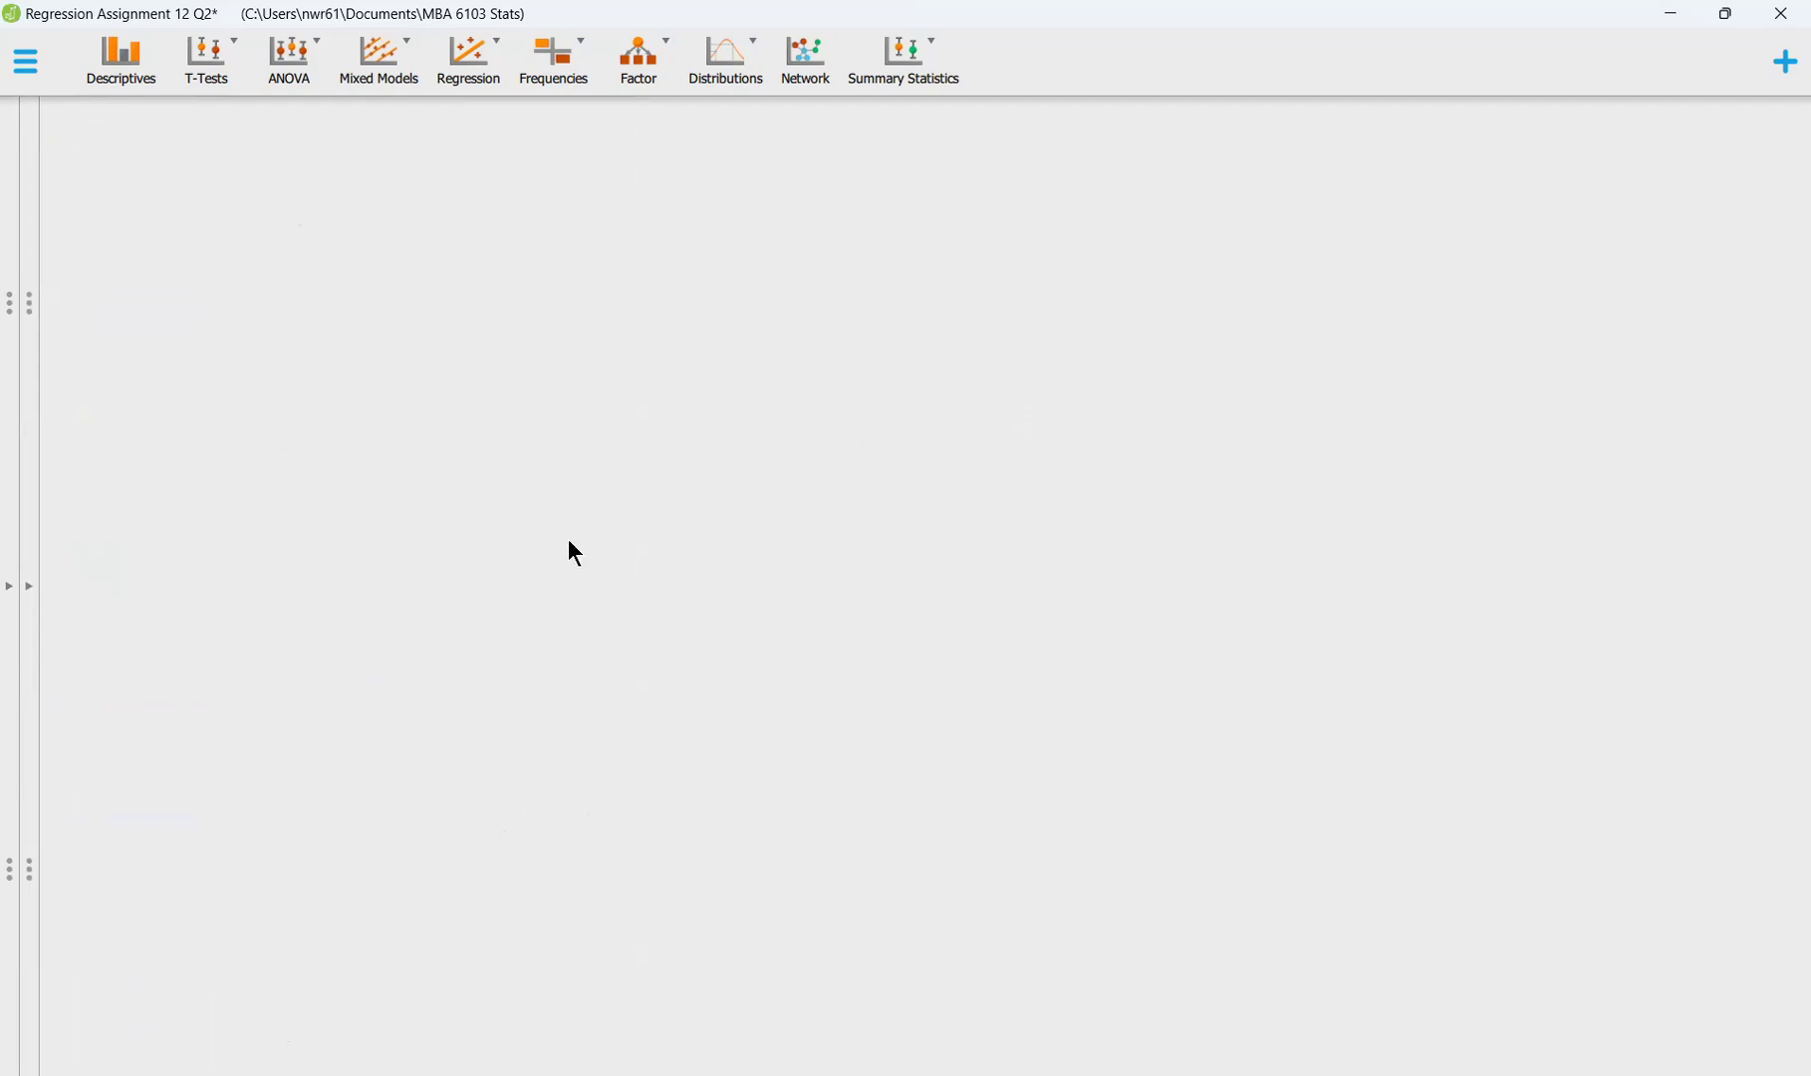
pyautogui.click(29, 586)
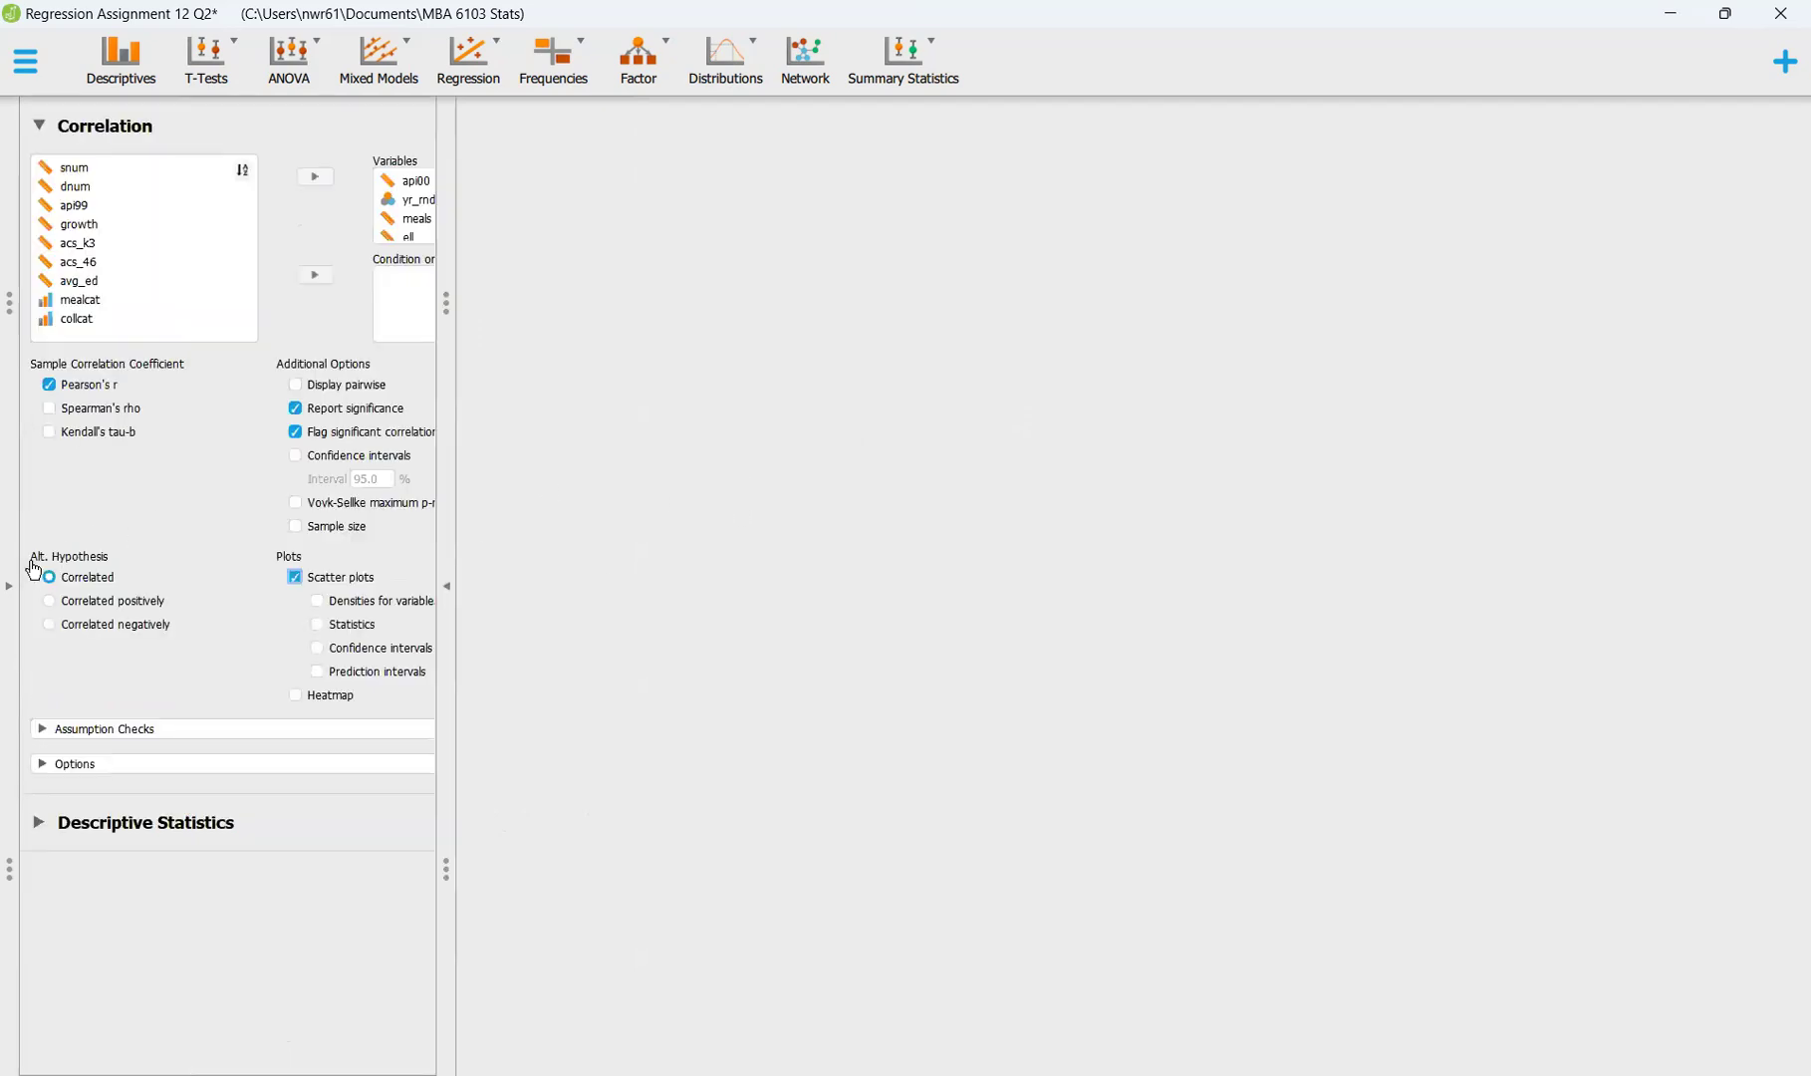
pyautogui.click(12, 585)
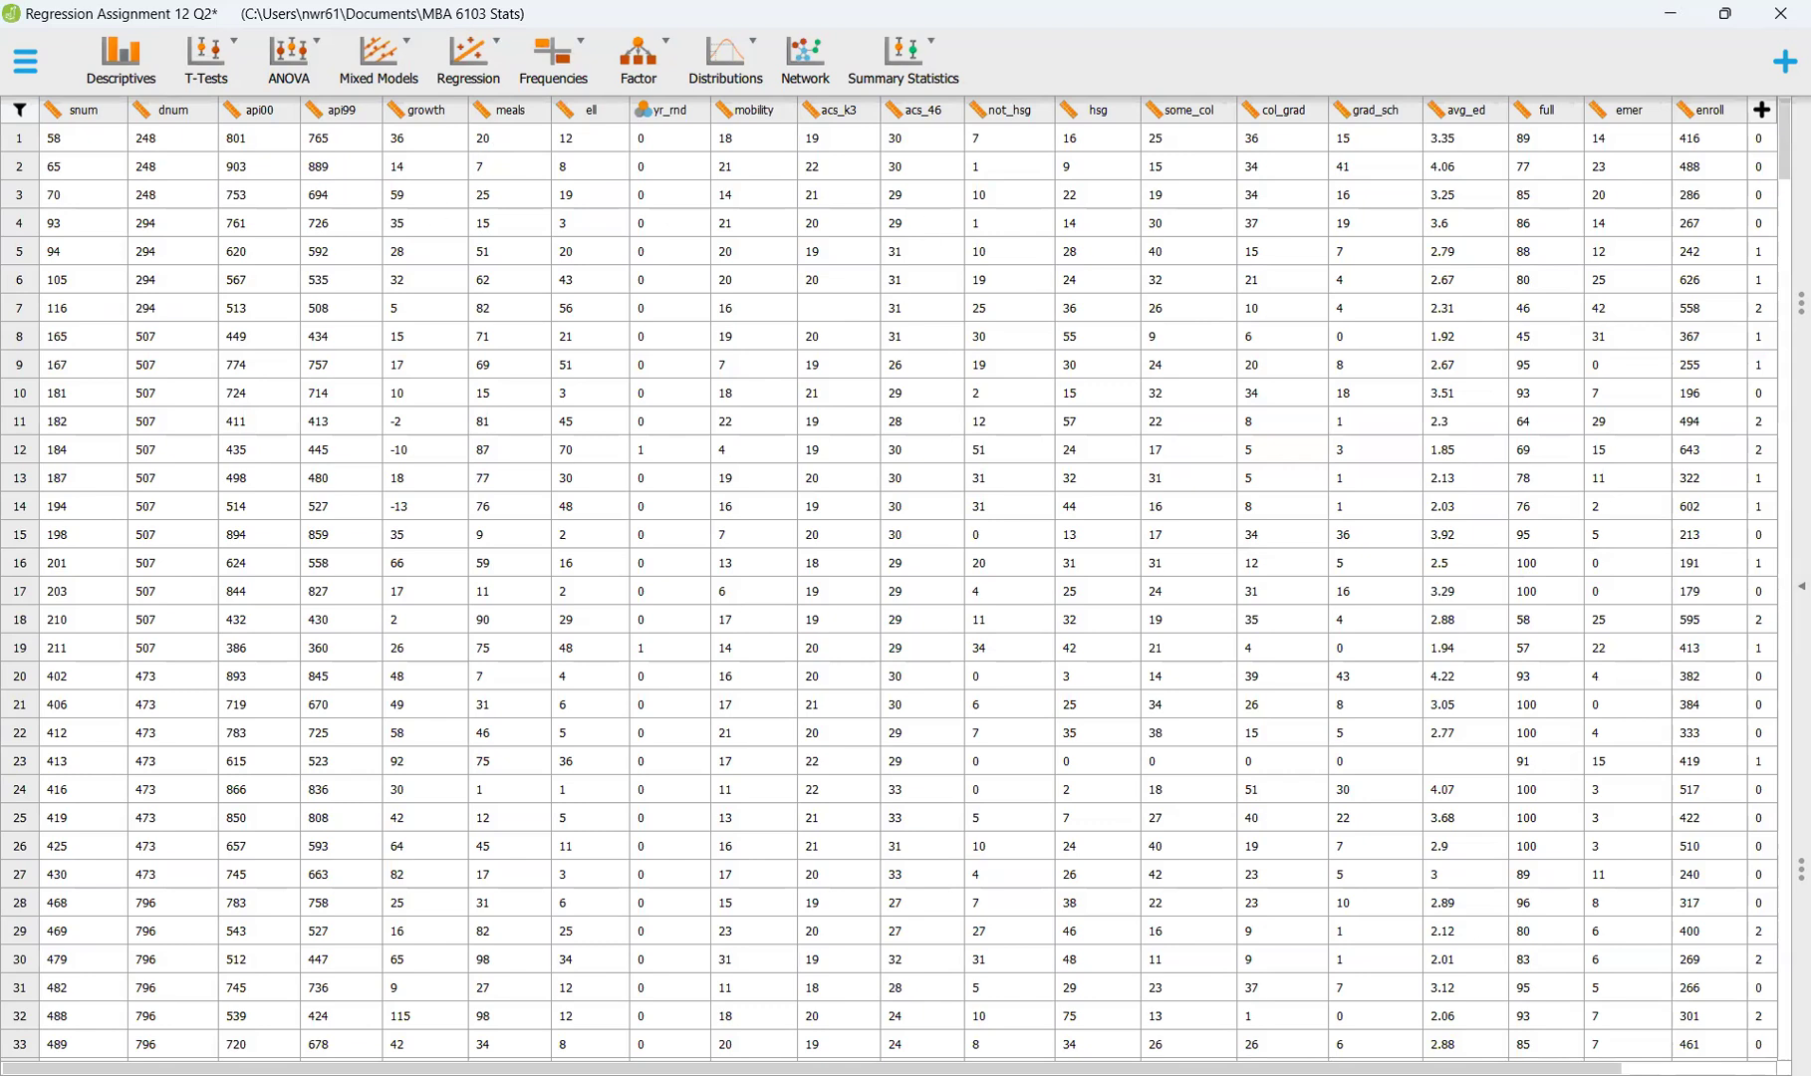
pyautogui.click(1799, 588)
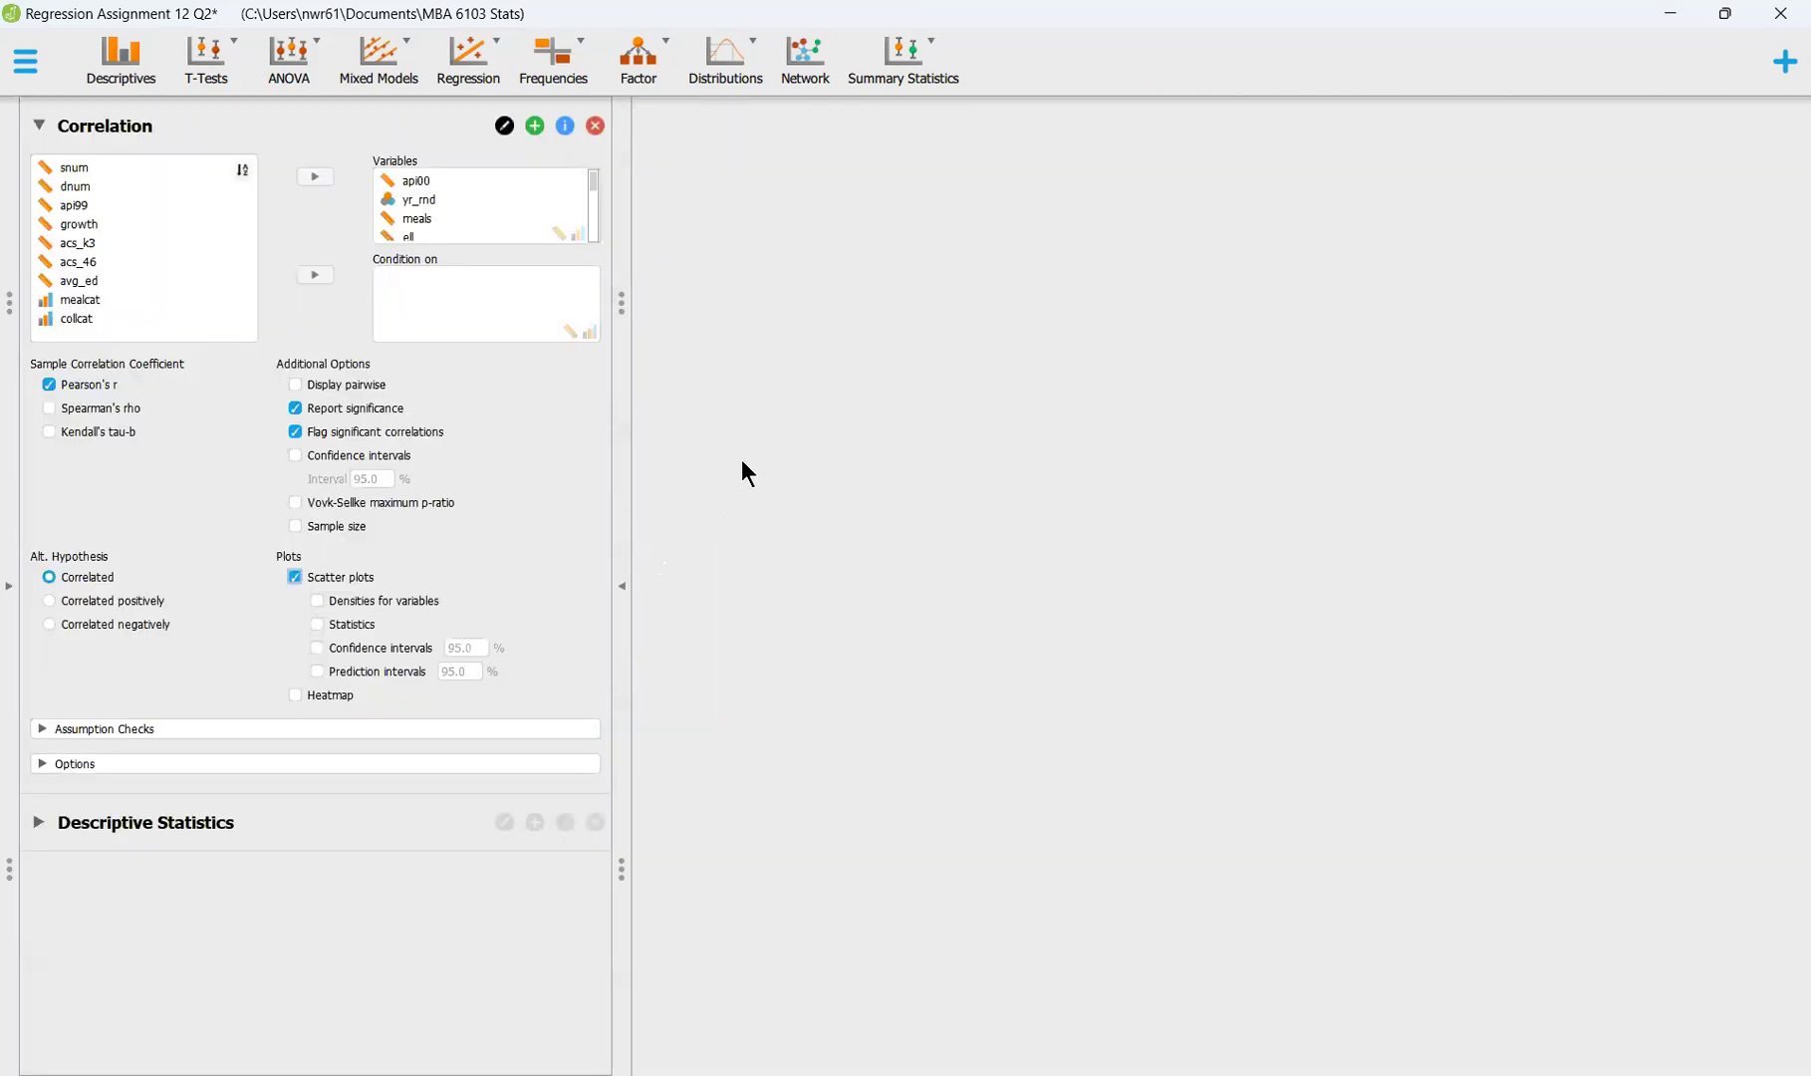
# Enable scatter plots in the Descriptive Statistics analysis and expand its statistics options
pyautogui.click(154, 832)
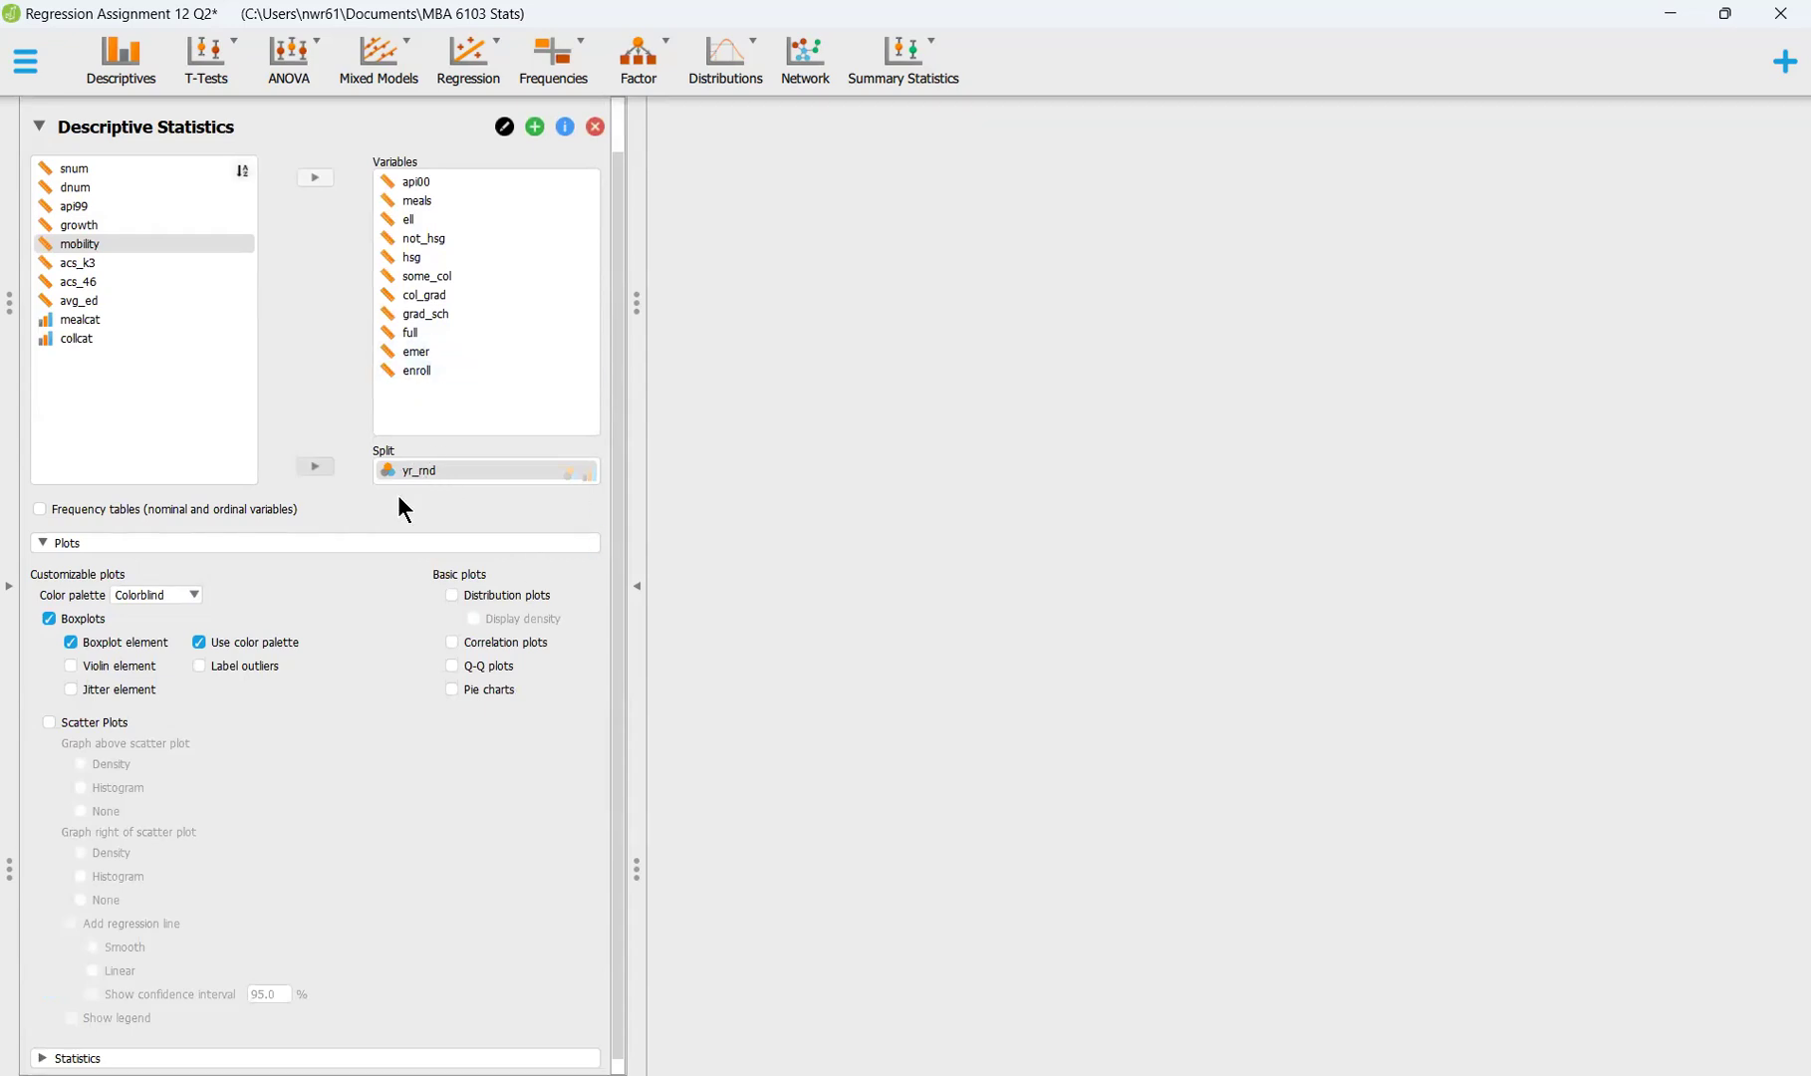
pyautogui.click(91, 724)
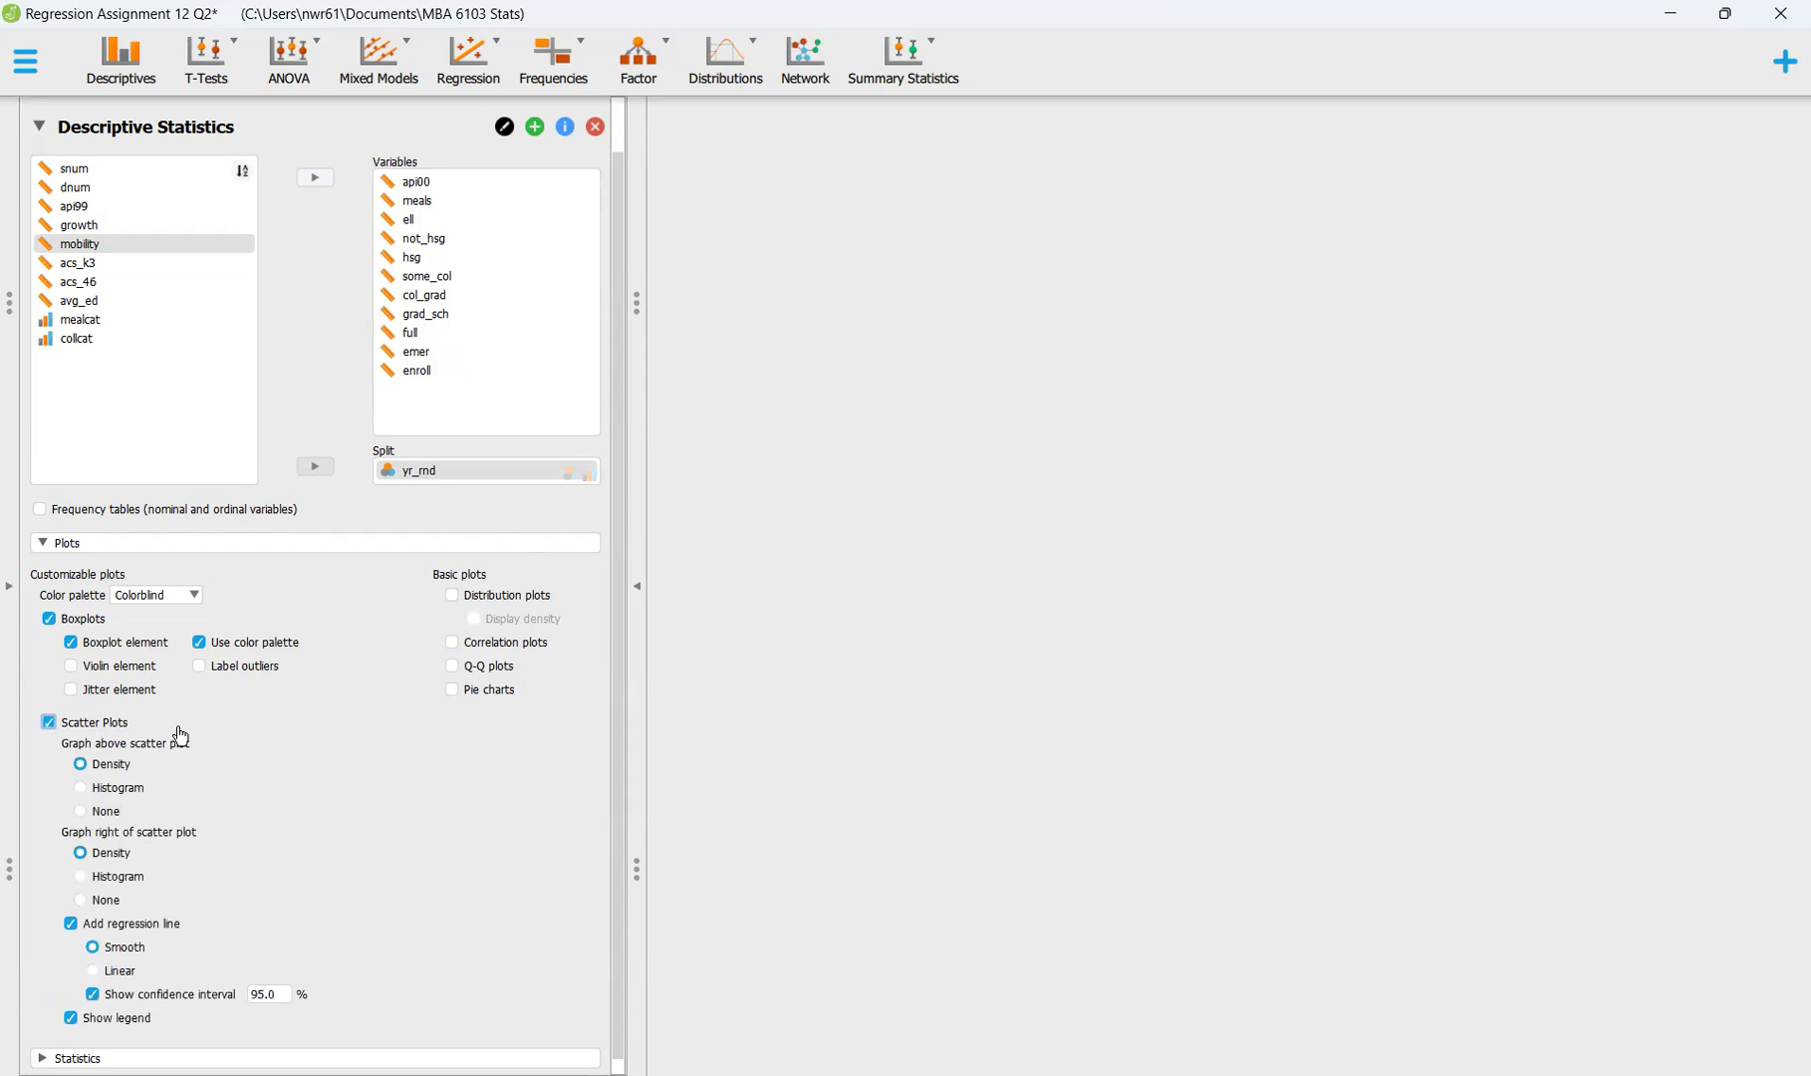
pyautogui.scroll(-1, 181, 736)
pyautogui.click(104, 1046)
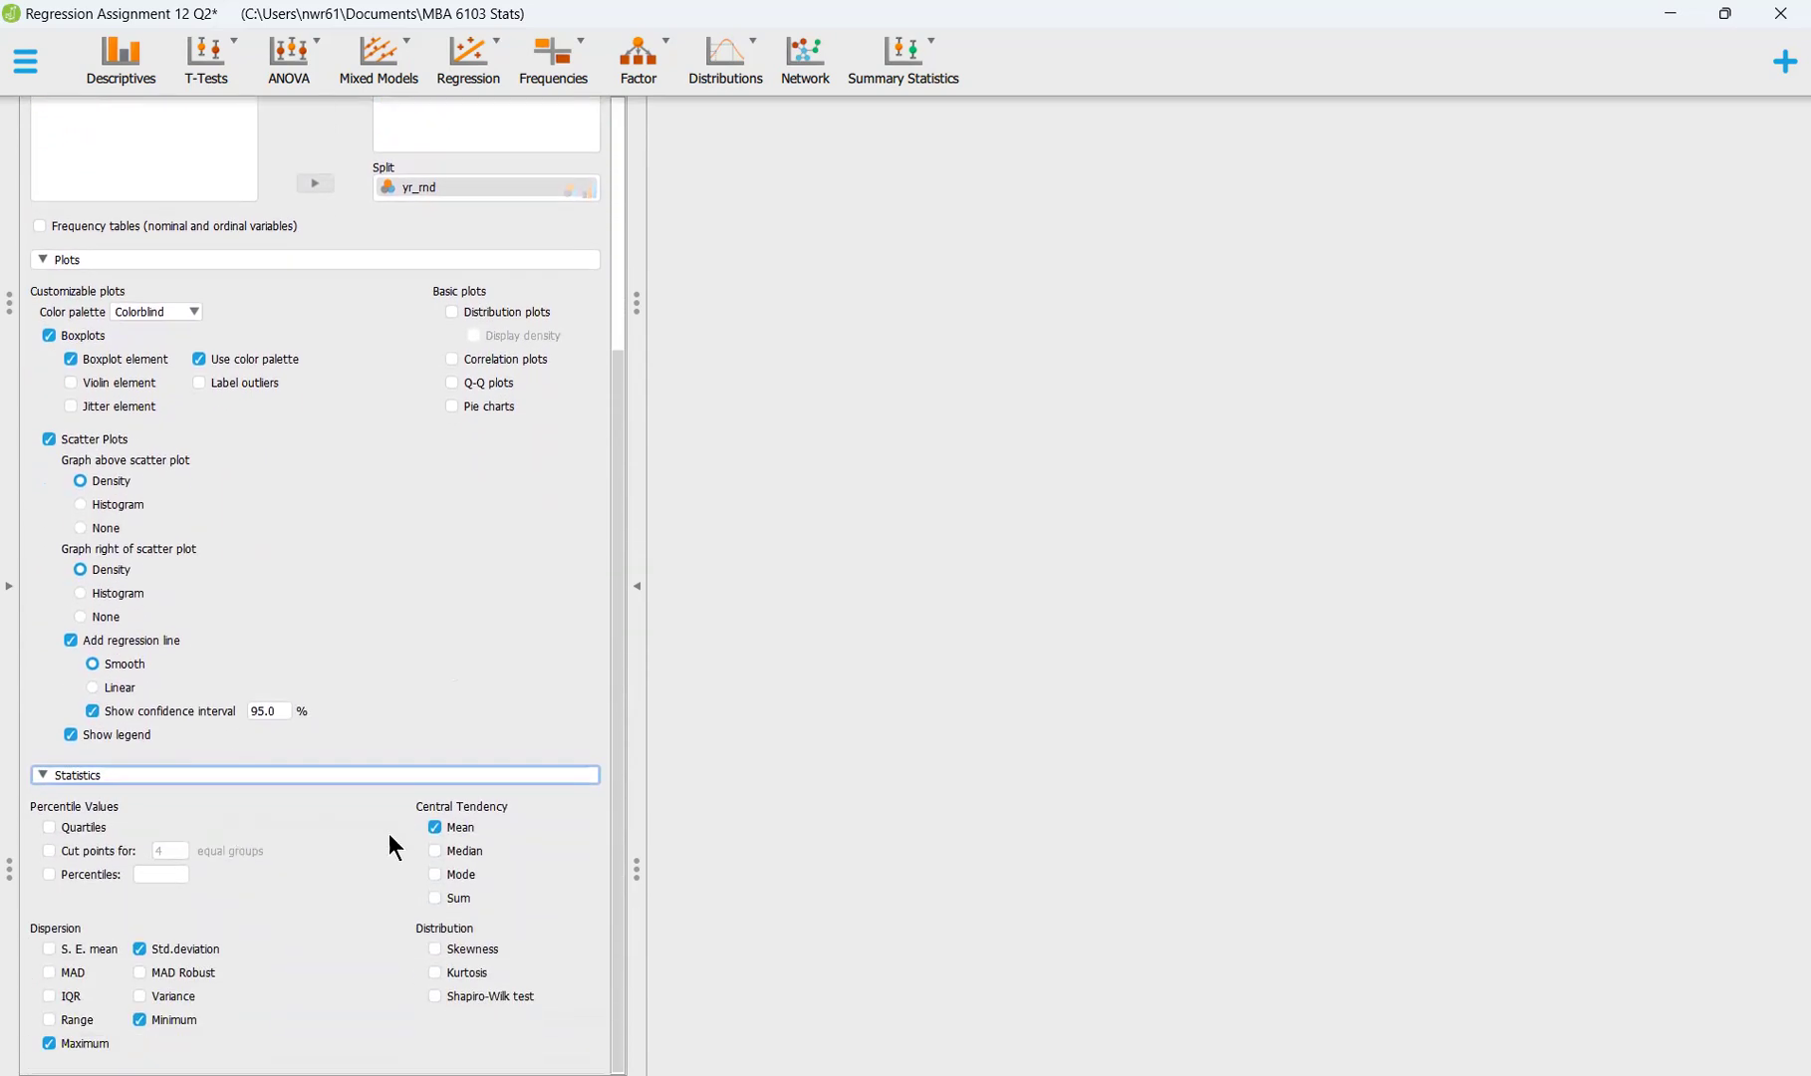
# Remove the Descriptive Statistics analysis and, after reviewing its variables, the Correlation analysis
pyautogui.scroll(5, 449, 623)
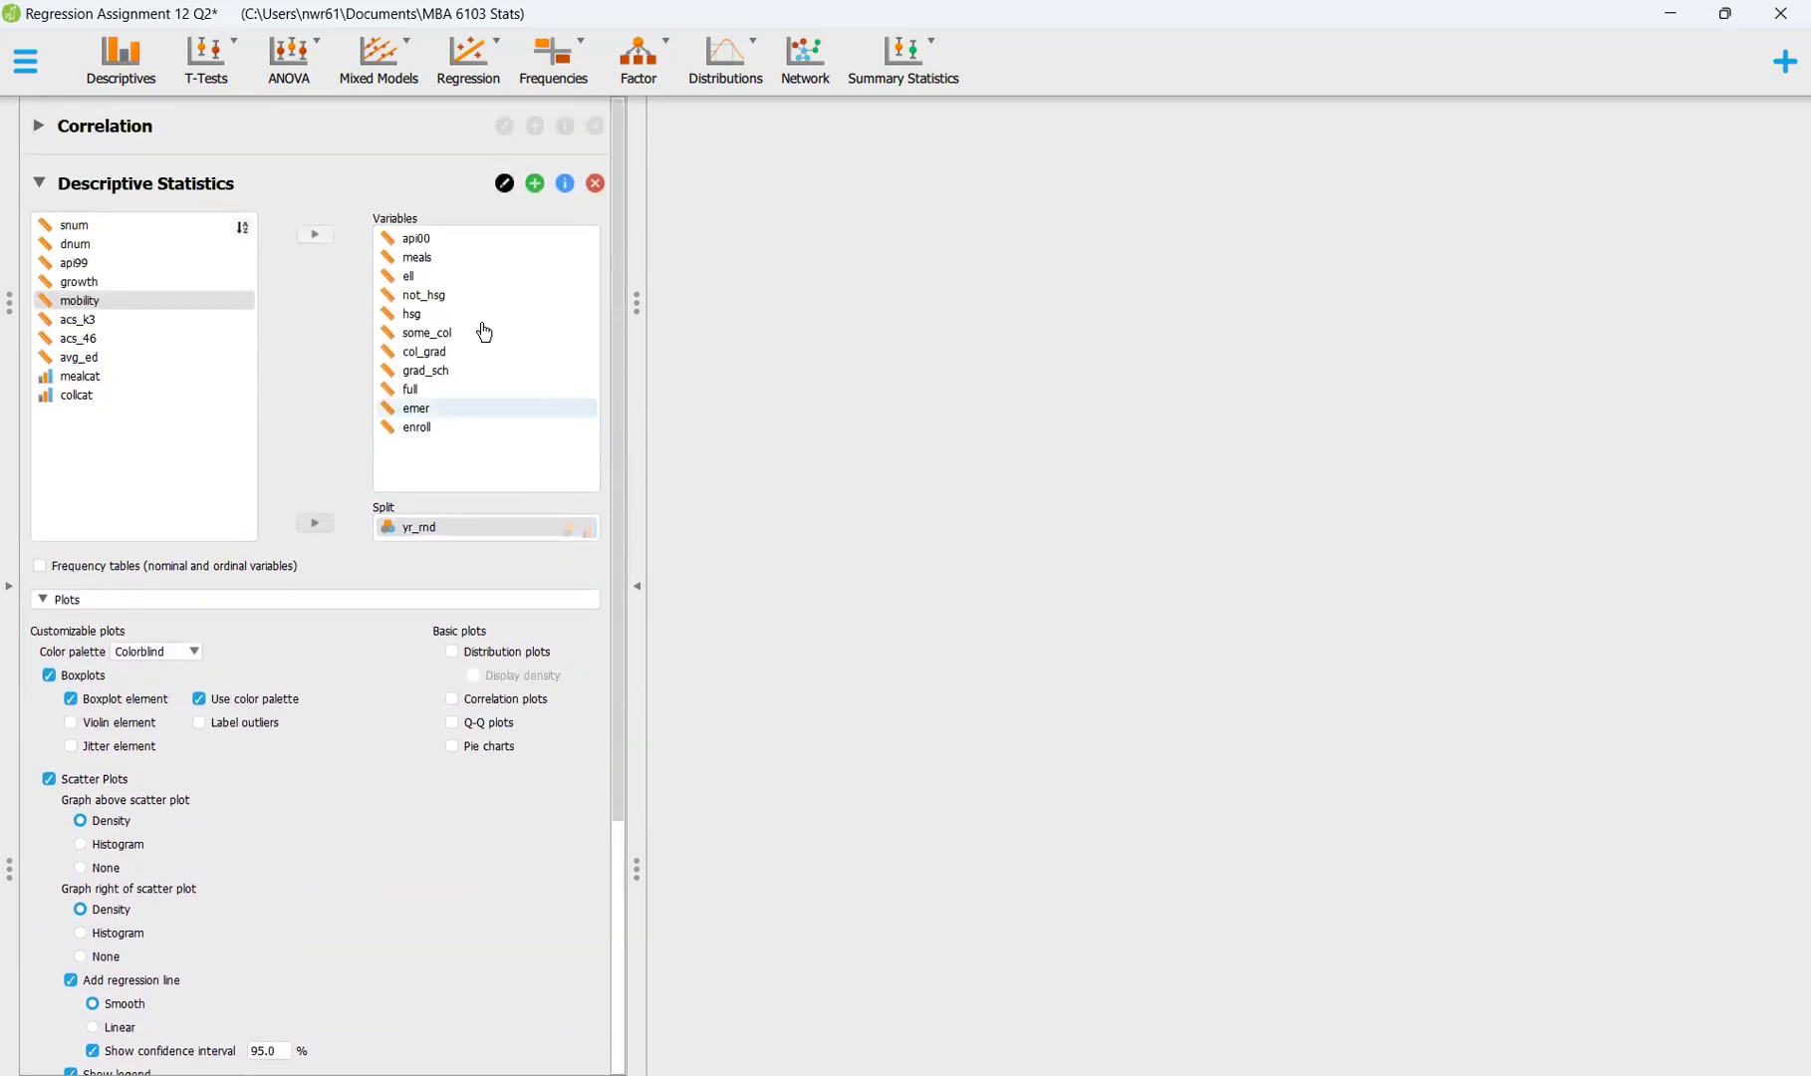
pyautogui.click(595, 183)
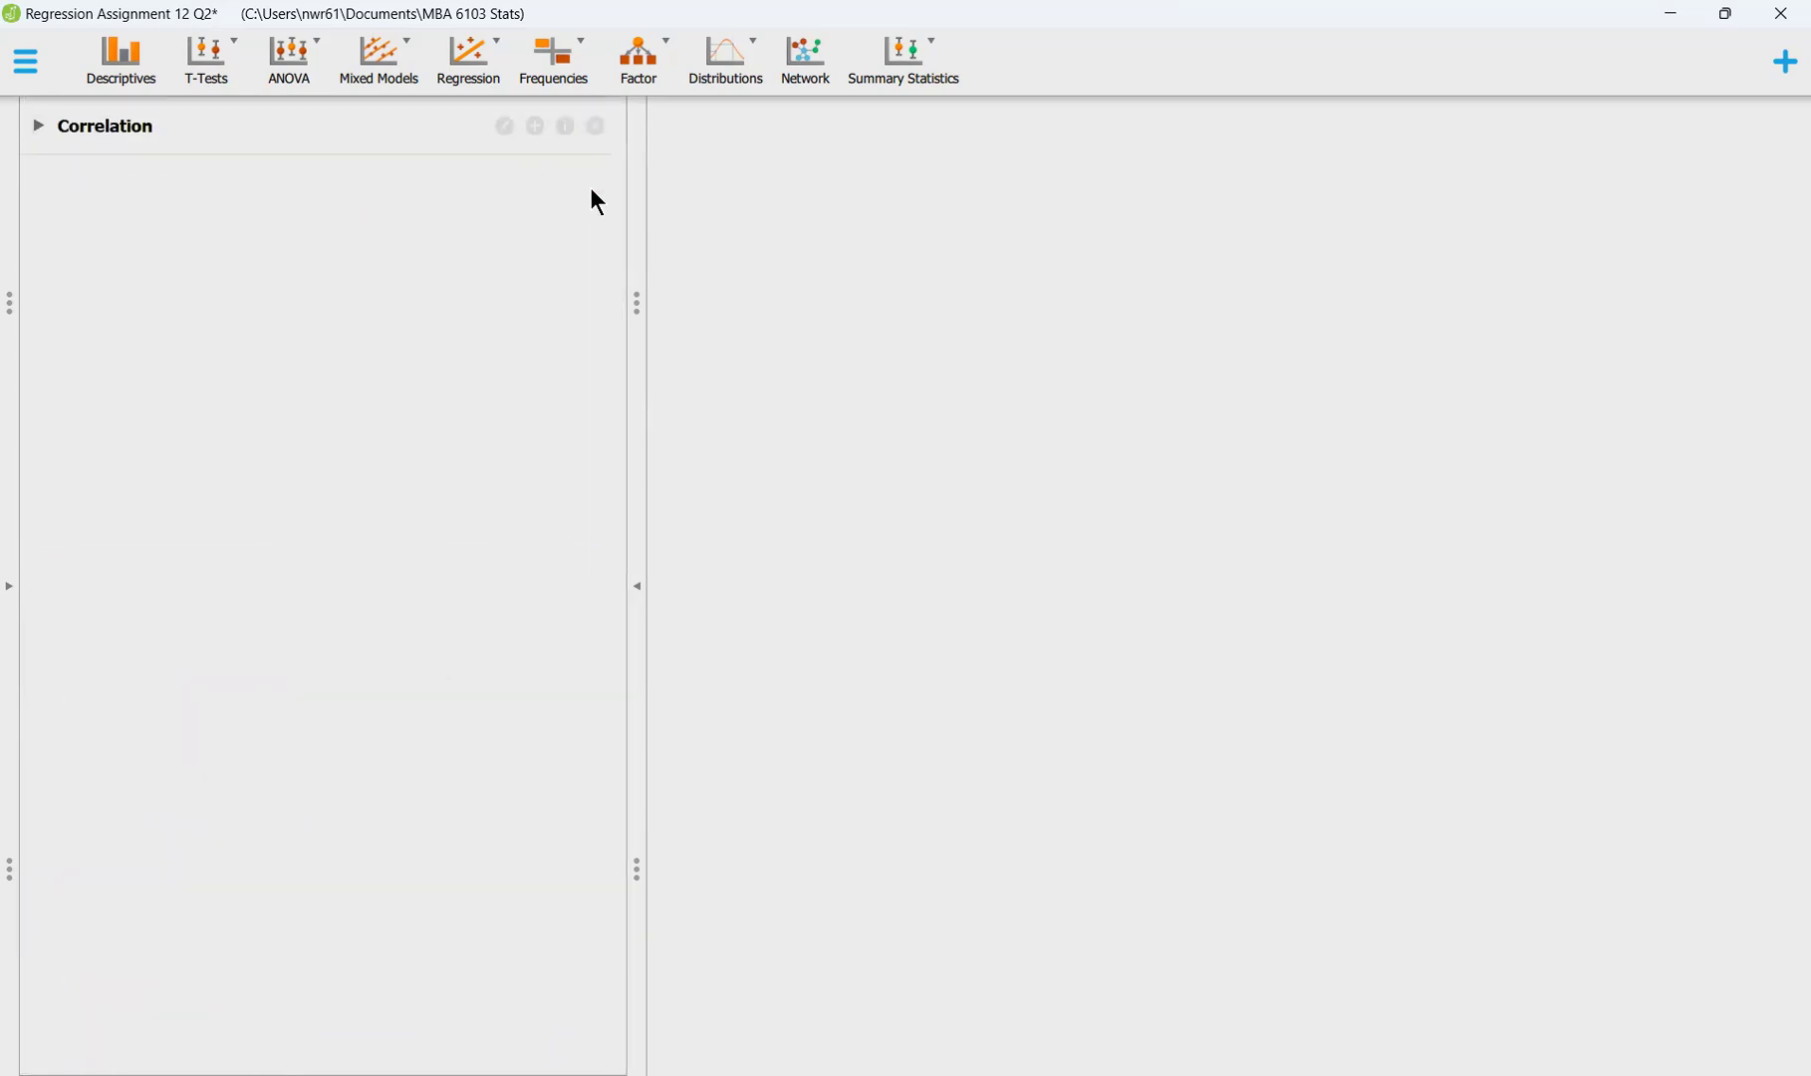
pyautogui.click(38, 142)
pyautogui.scroll(-4, 432, 240)
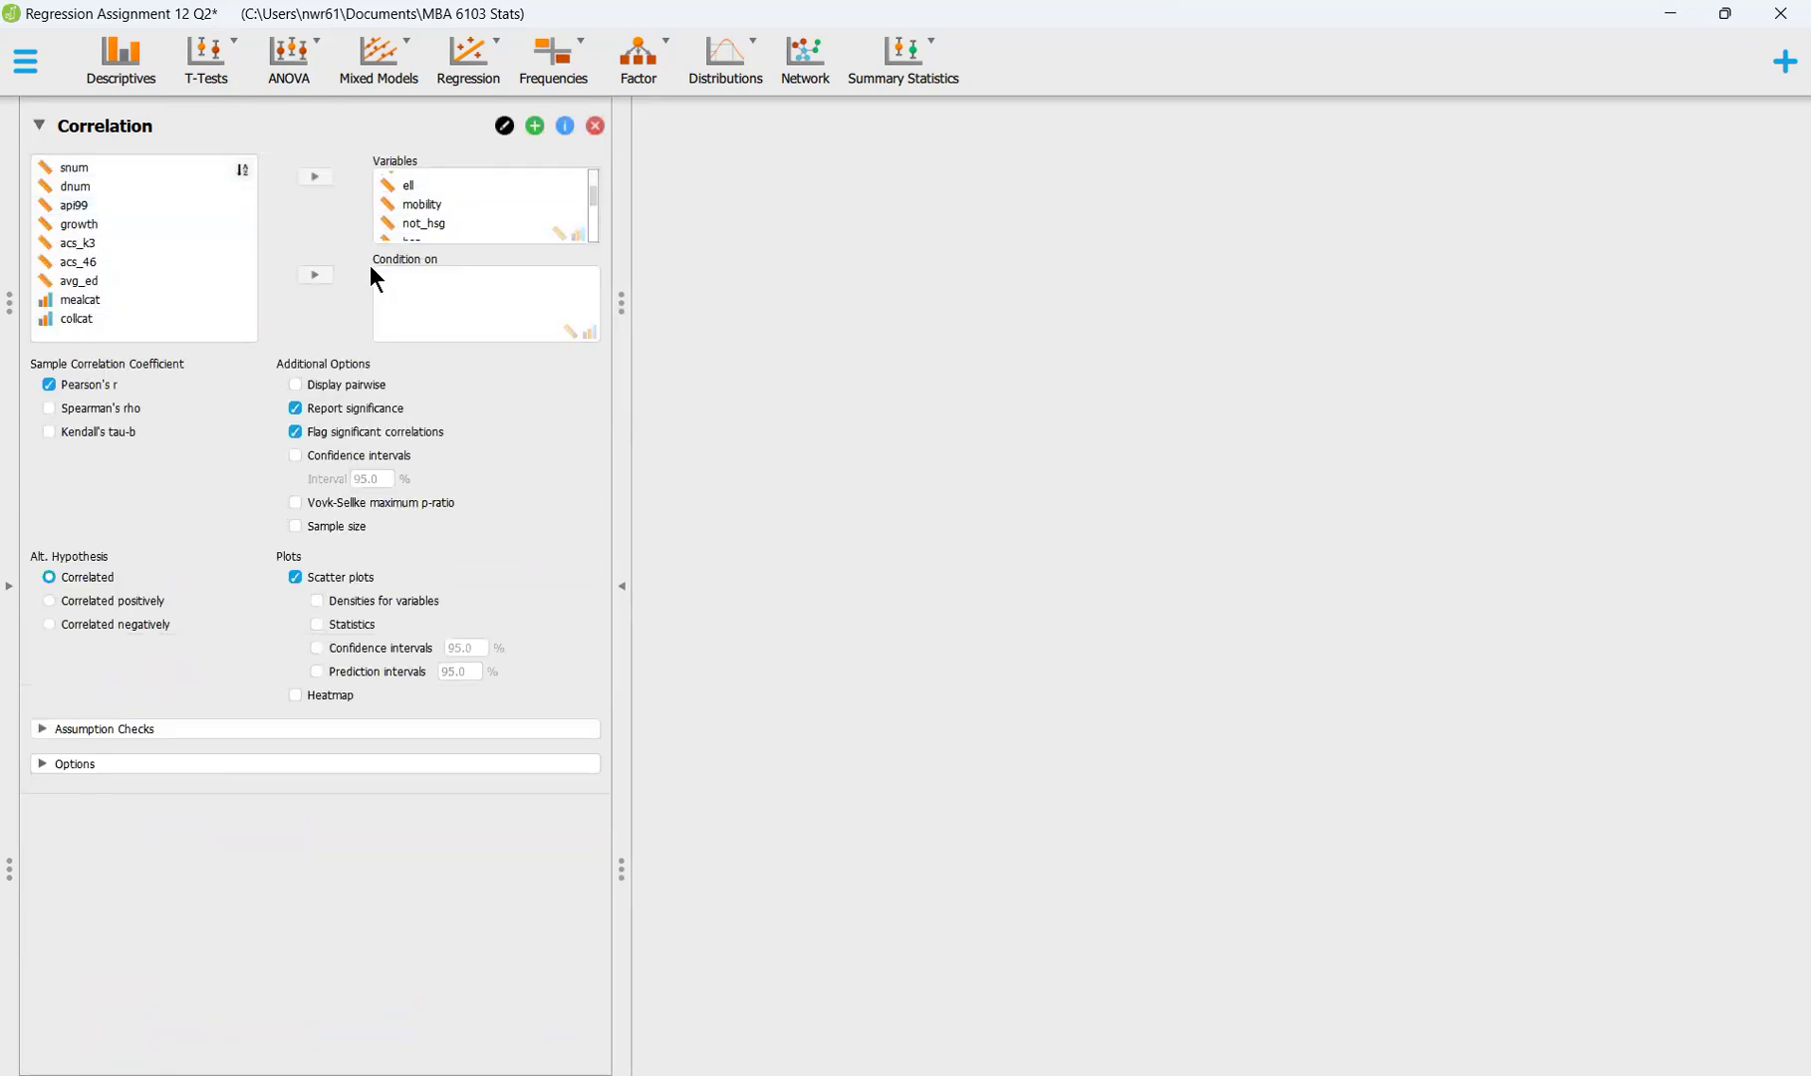
pyautogui.scroll(2, 408, 228)
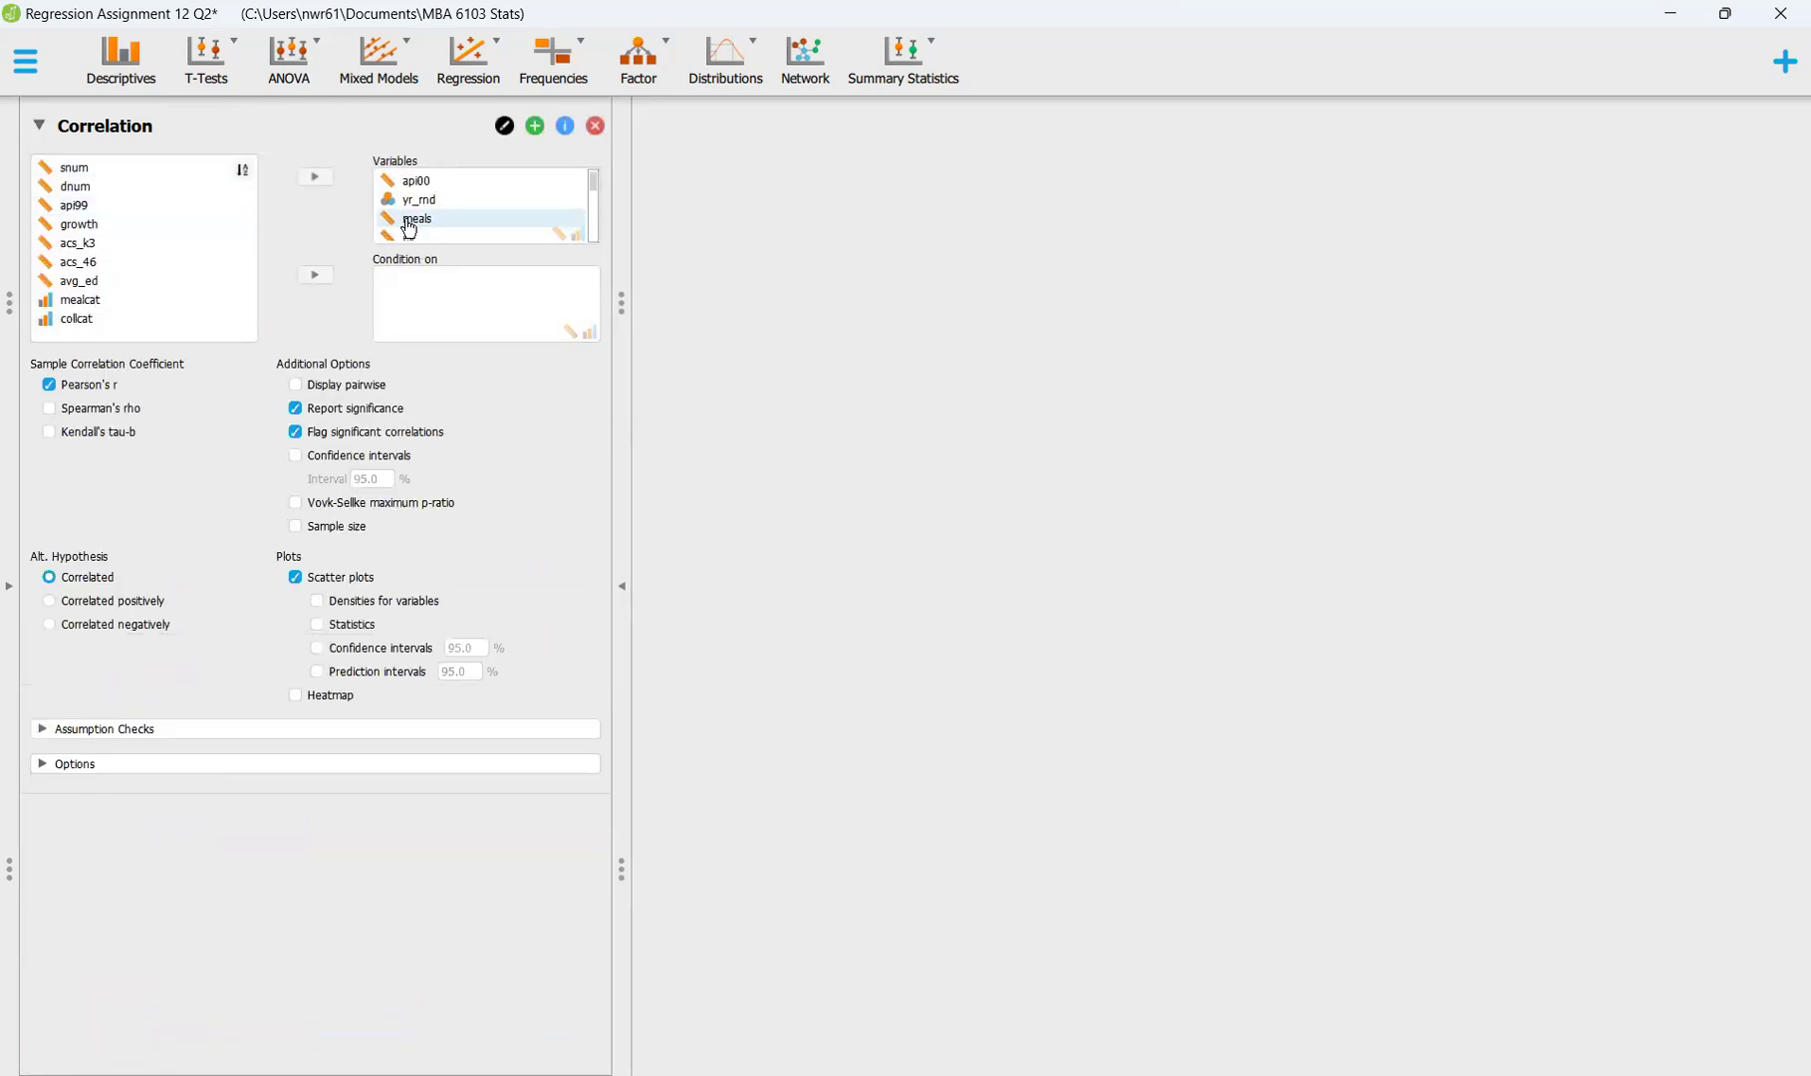
pyautogui.scroll(2, 416, 218)
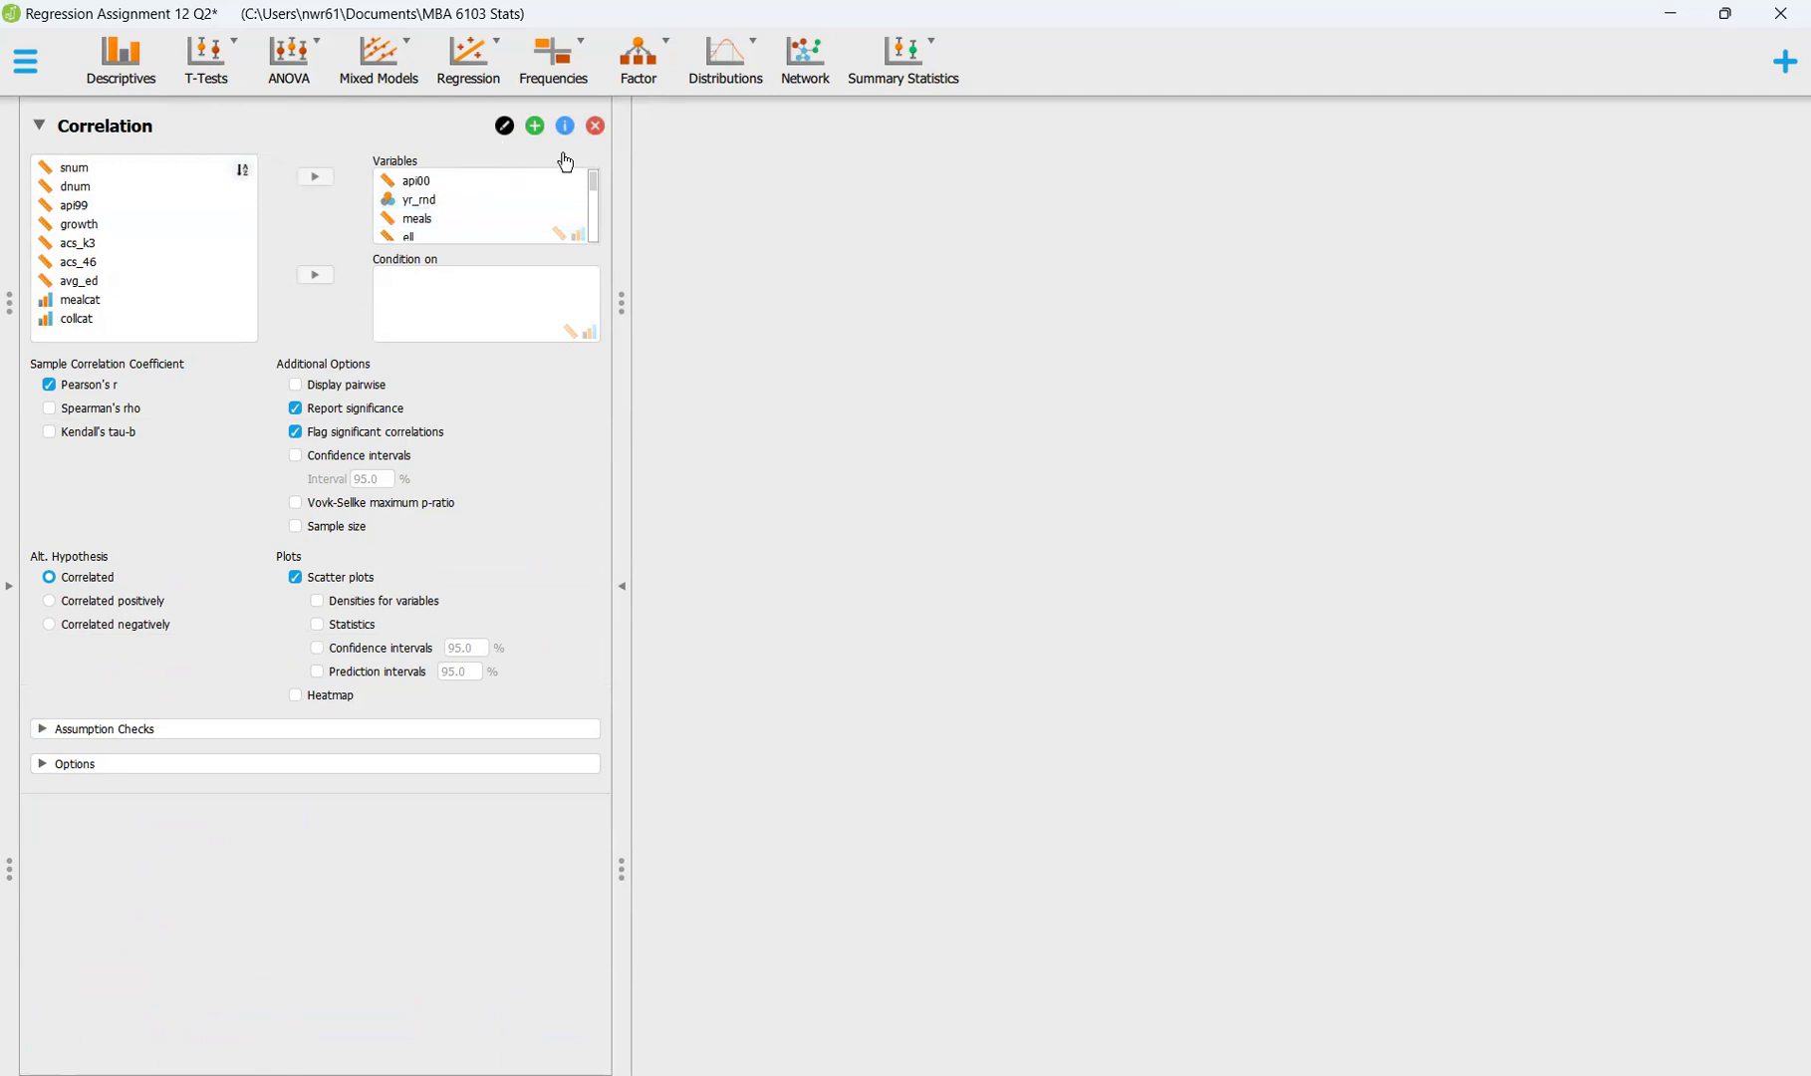
pyautogui.click(594, 127)
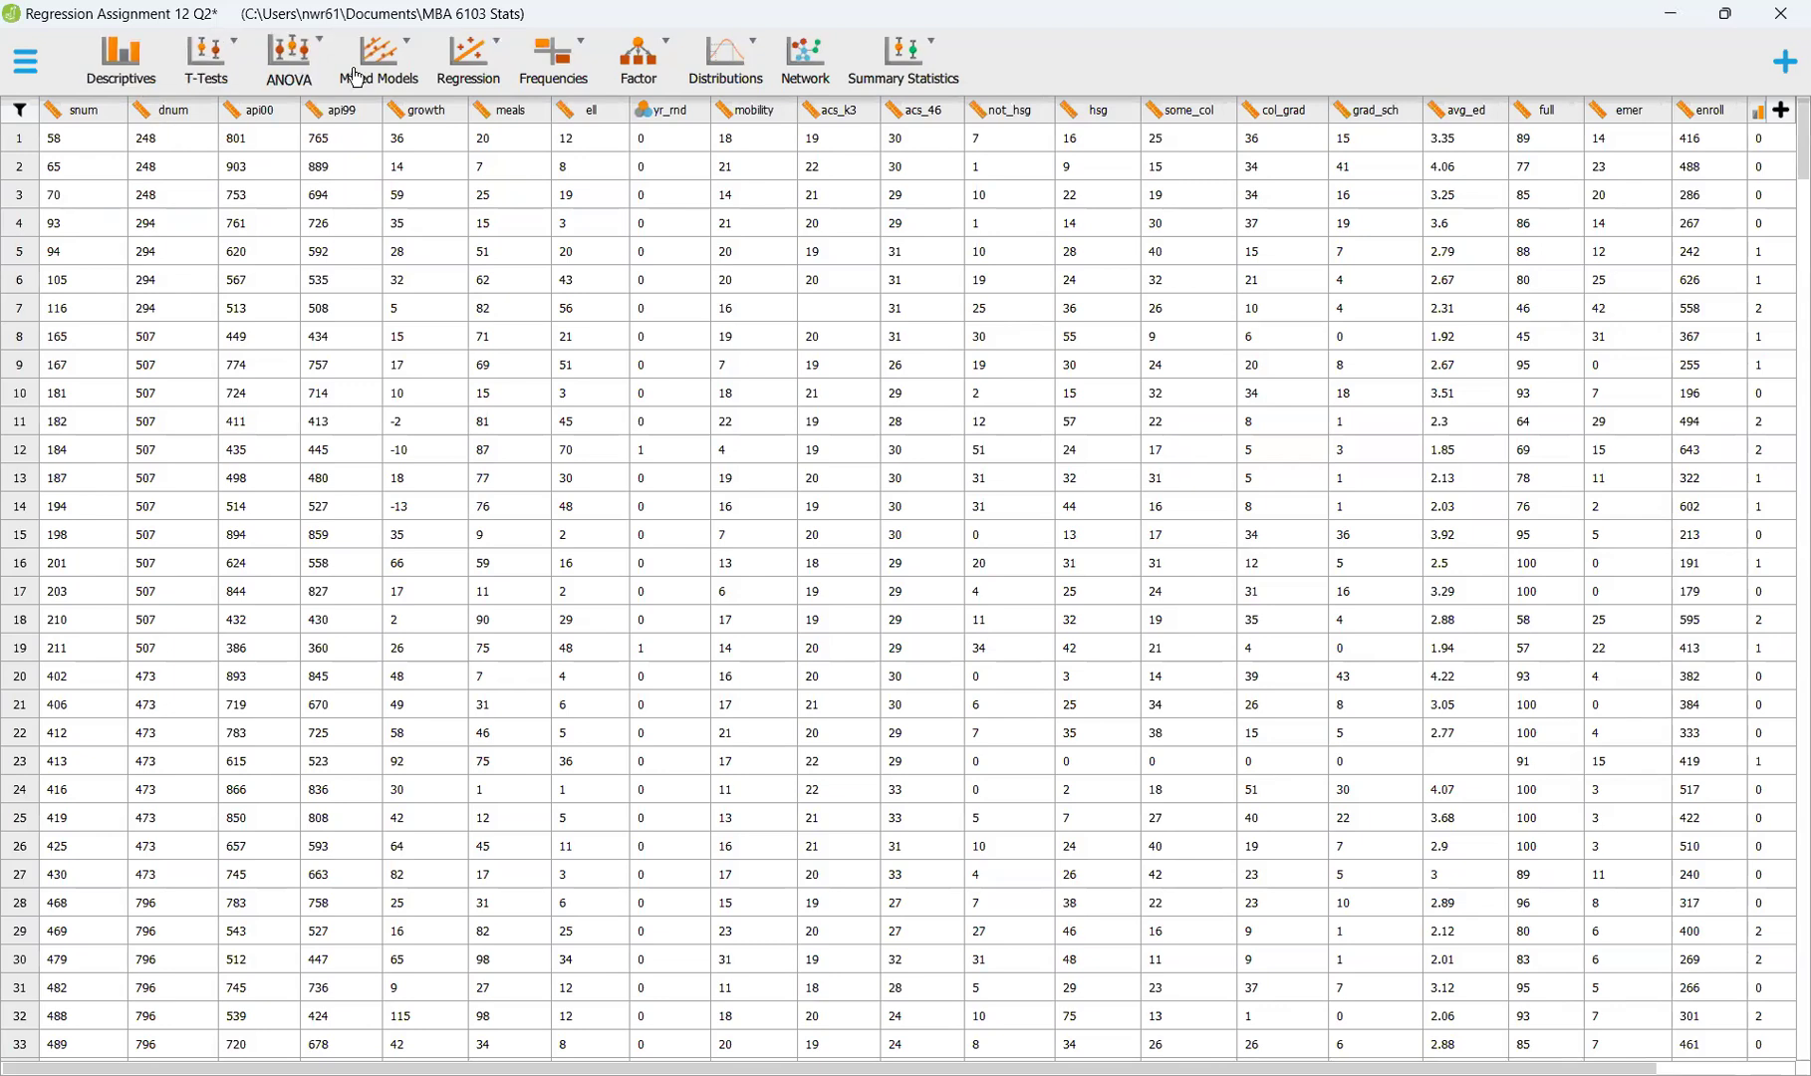
# Create a Correlation analysis of api00, meals, ell, yr_rnd, not_hsg, hsg, some_col, col_grad, grad_sch, full, emer and enroll, with scatter plots
pyautogui.click(477, 77)
pyautogui.click(474, 138)
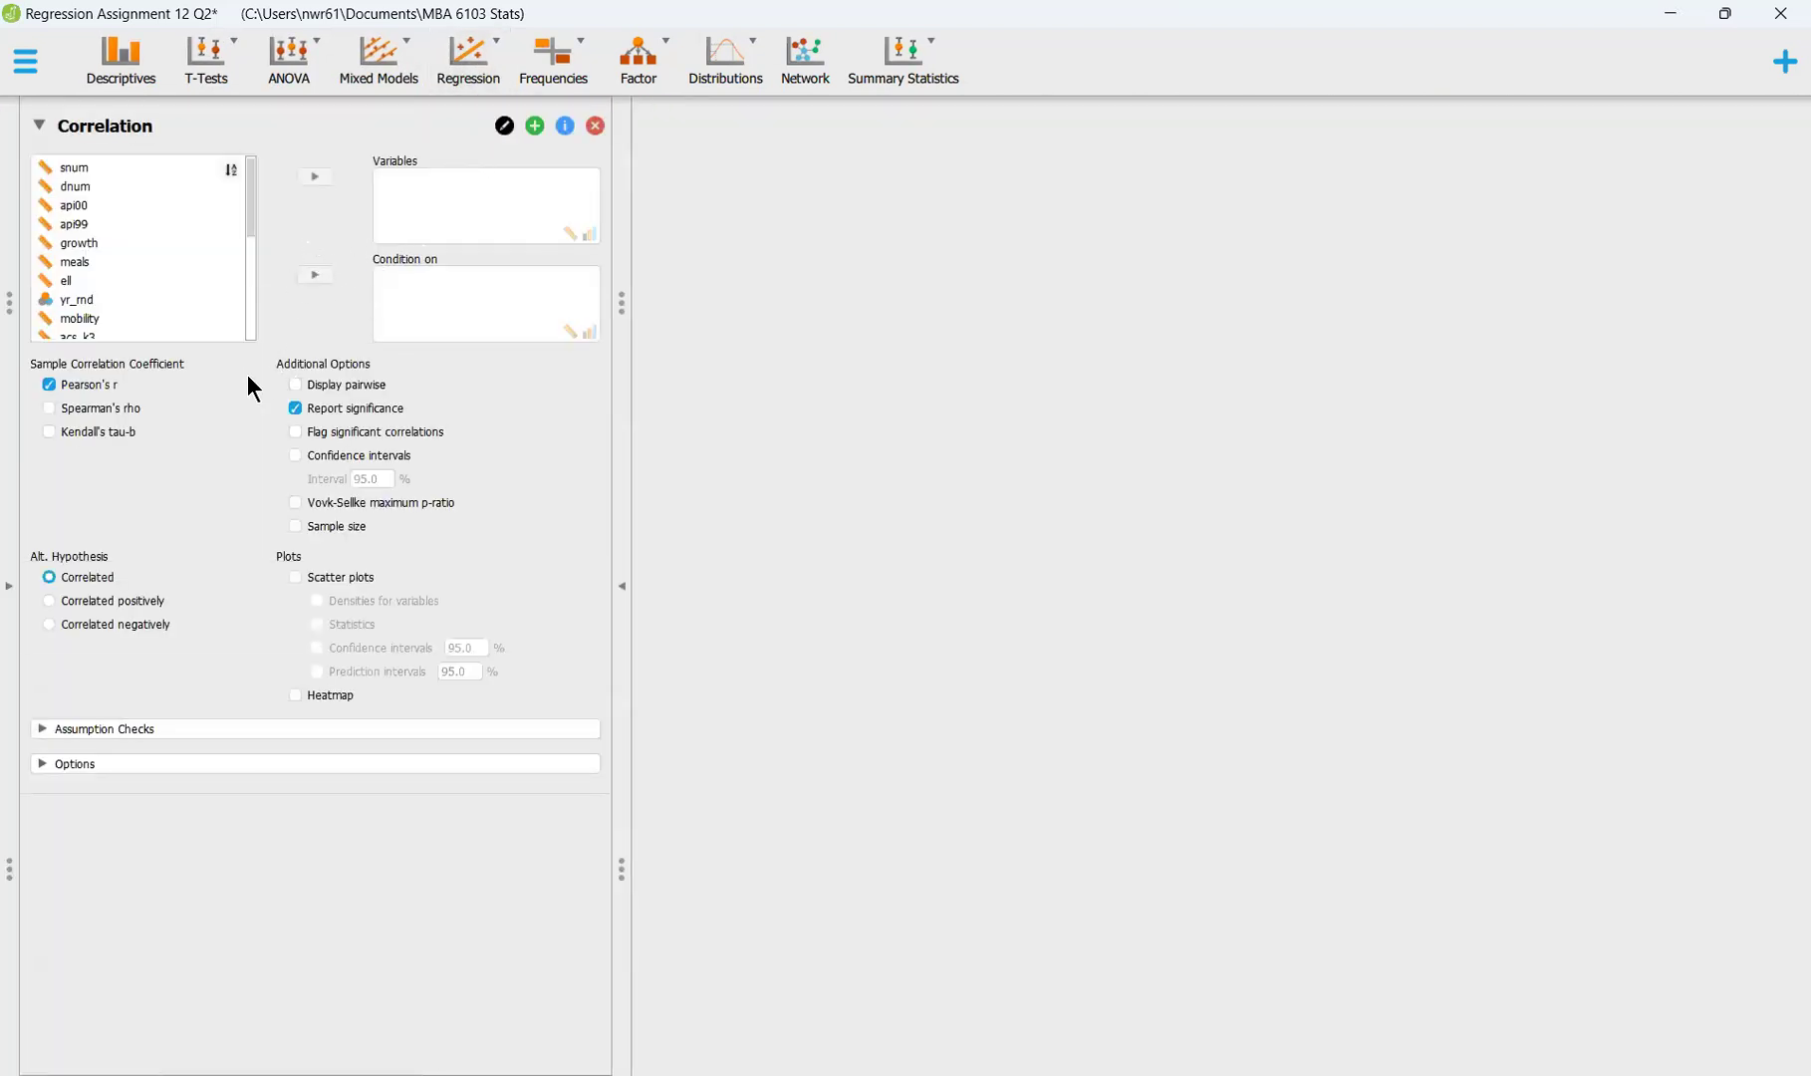
pyautogui.click(115, 207)
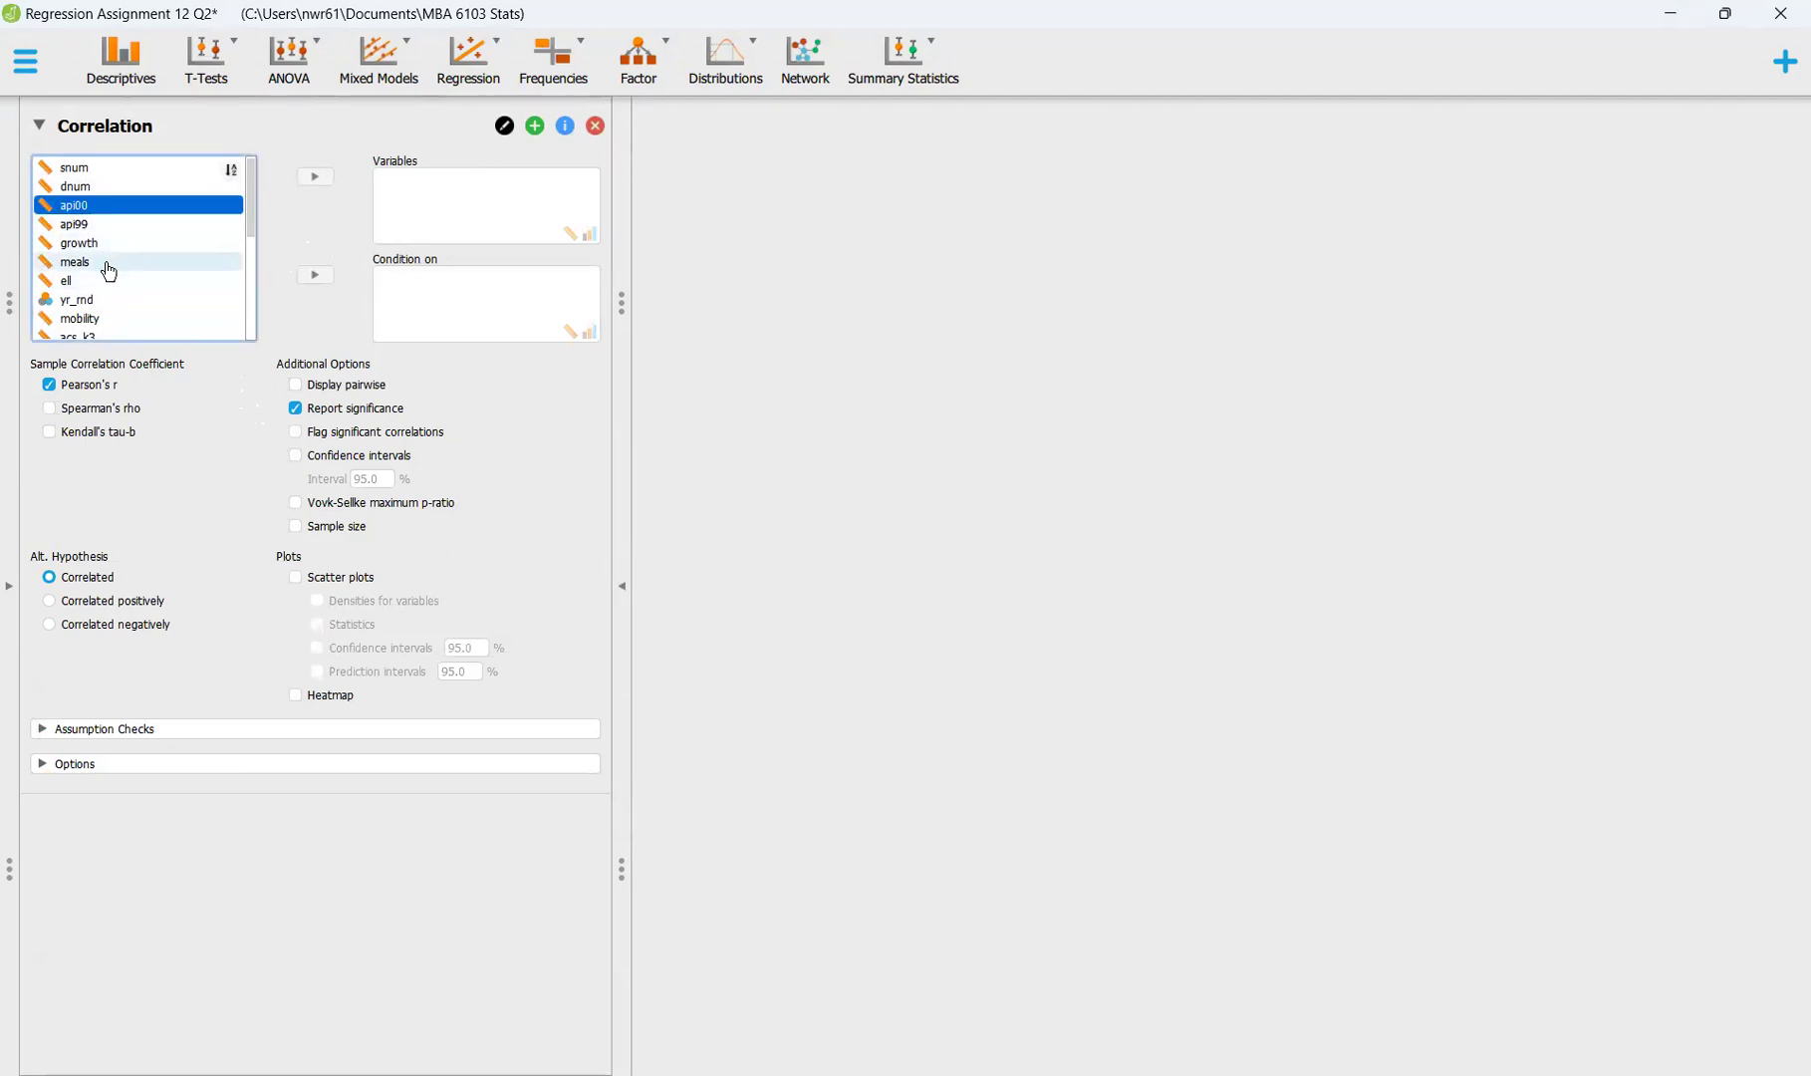
pyautogui.keyDown('ctrl'); pyautogui.click(107, 263); pyautogui.keyUp('ctrl')
pyautogui.keyDown('ctrl'); pyautogui.click(102, 282); pyautogui.keyUp('ctrl')
pyautogui.keyDown('ctrl'); pyautogui.click(106, 302); pyautogui.keyUp('ctrl')
pyautogui.scroll(-3, 106, 301)
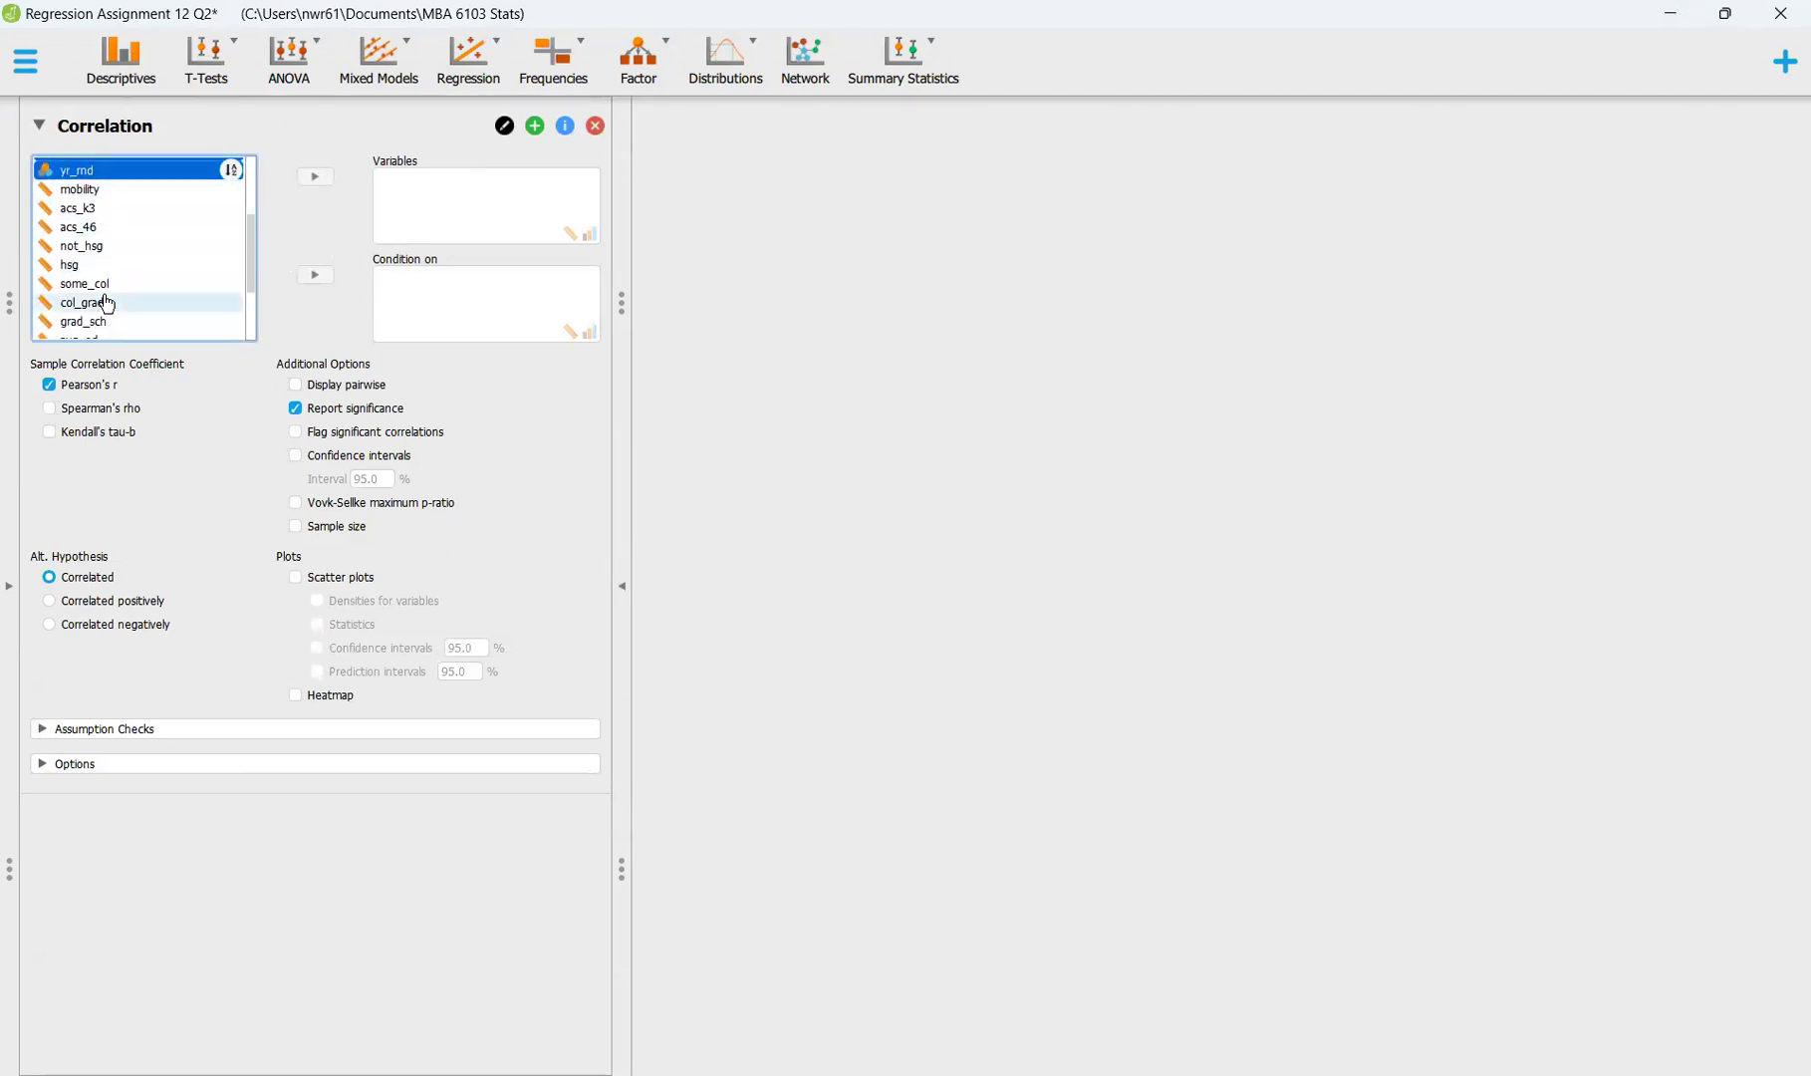
pyautogui.scroll(2, 107, 301)
pyautogui.scroll(1, 108, 302)
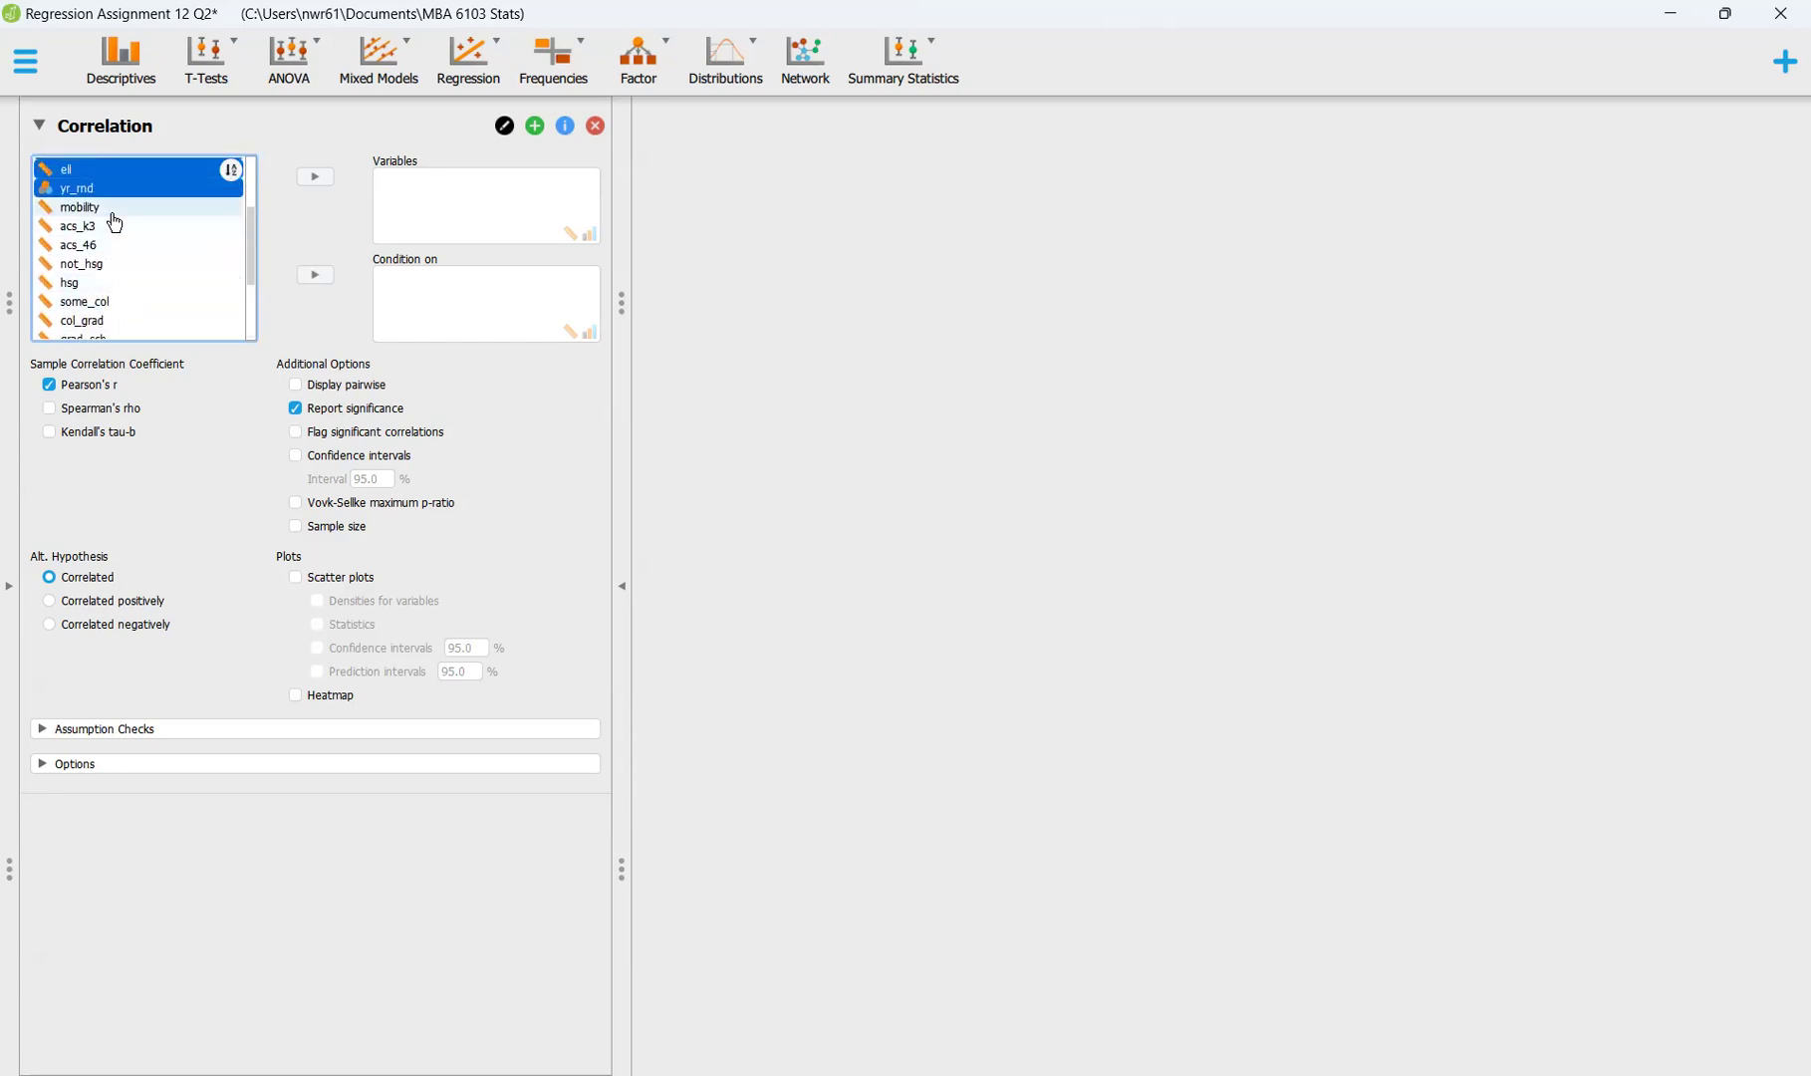
pyautogui.keyDown('ctrl'); pyautogui.click(107, 263); pyautogui.keyUp('ctrl')
pyautogui.keyDown('ctrl'); pyautogui.click(108, 284); pyautogui.keyUp('ctrl')
pyautogui.keyDown('ctrl'); pyautogui.click(107, 302); pyautogui.keyUp('ctrl')
pyautogui.keyDown('ctrl'); pyautogui.click(106, 321); pyautogui.keyUp('ctrl')
pyautogui.scroll(-3, 107, 298)
pyautogui.keyDown('ctrl'); pyautogui.click(103, 216); pyautogui.keyUp('ctrl')
pyautogui.keyDown('ctrl'); pyautogui.click(104, 254); pyautogui.keyUp('ctrl')
pyautogui.keyDown('ctrl'); pyautogui.click(103, 277); pyautogui.keyUp('ctrl')
pyautogui.keyDown('ctrl'); pyautogui.click(104, 293); pyautogui.keyUp('ctrl')
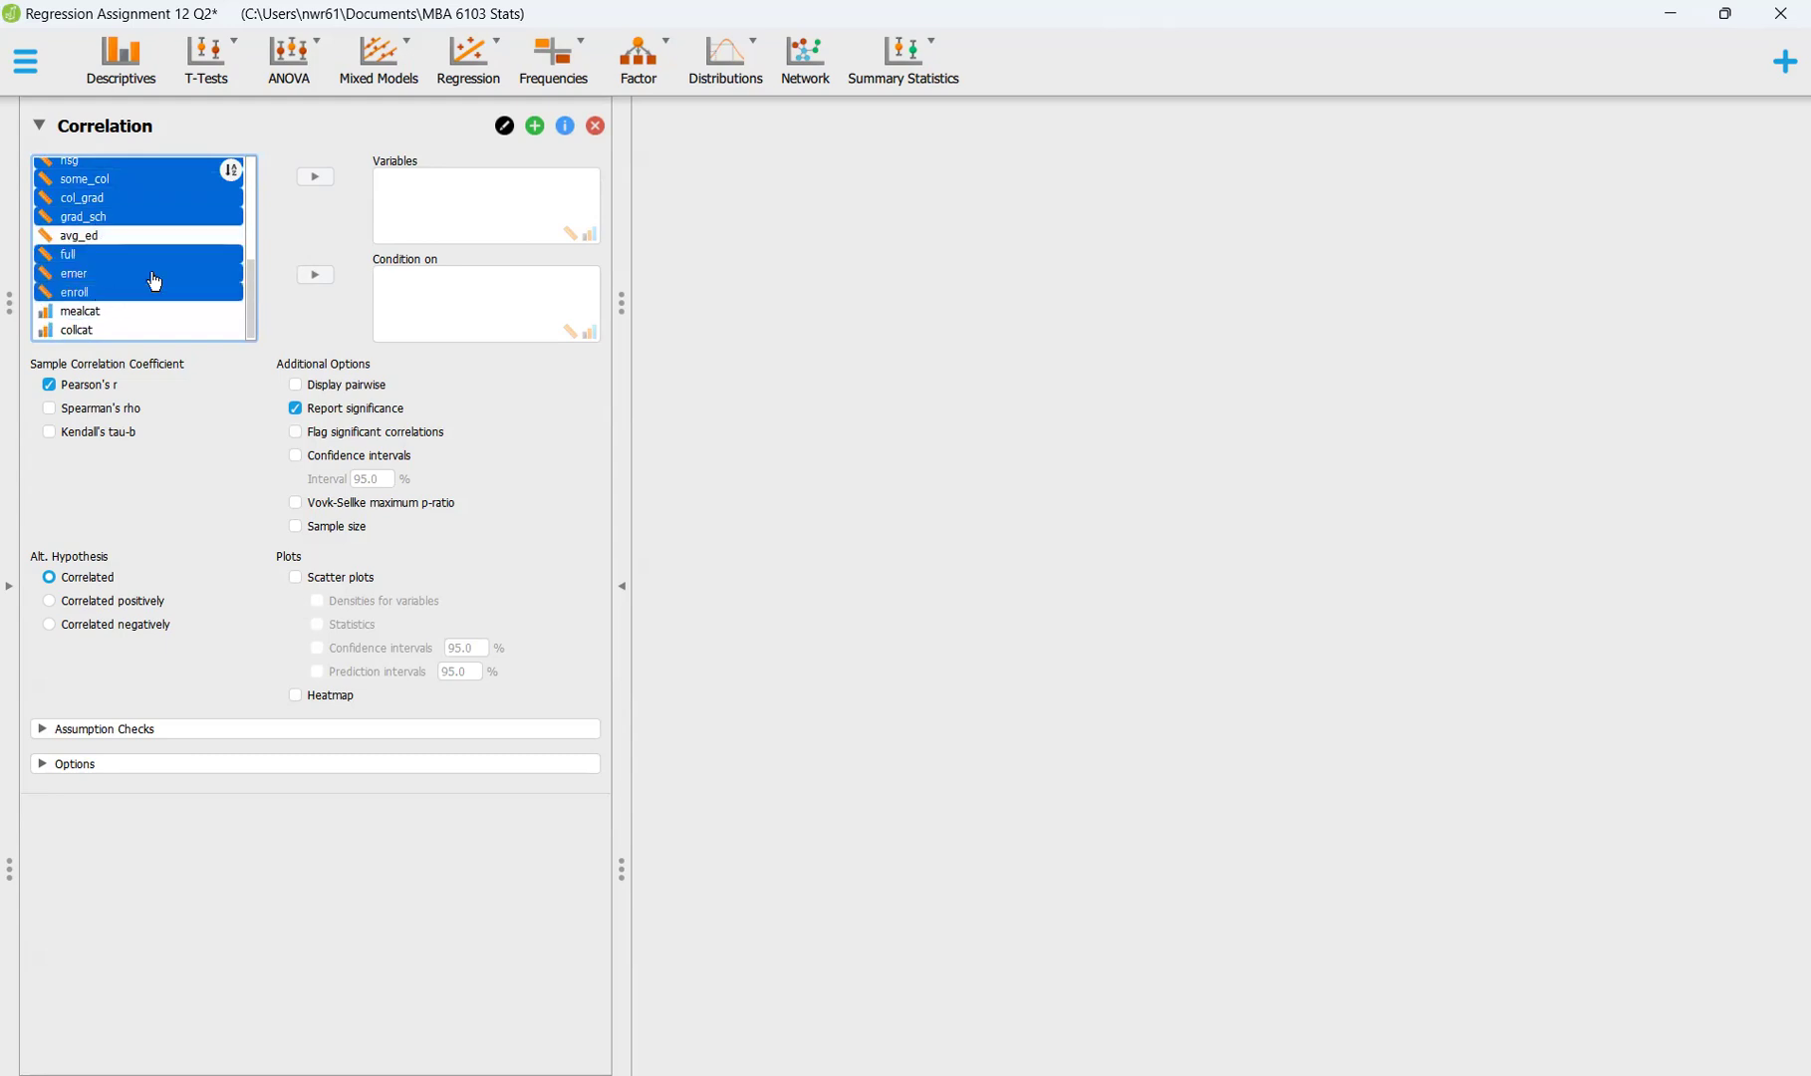
pyautogui.click(319, 180)
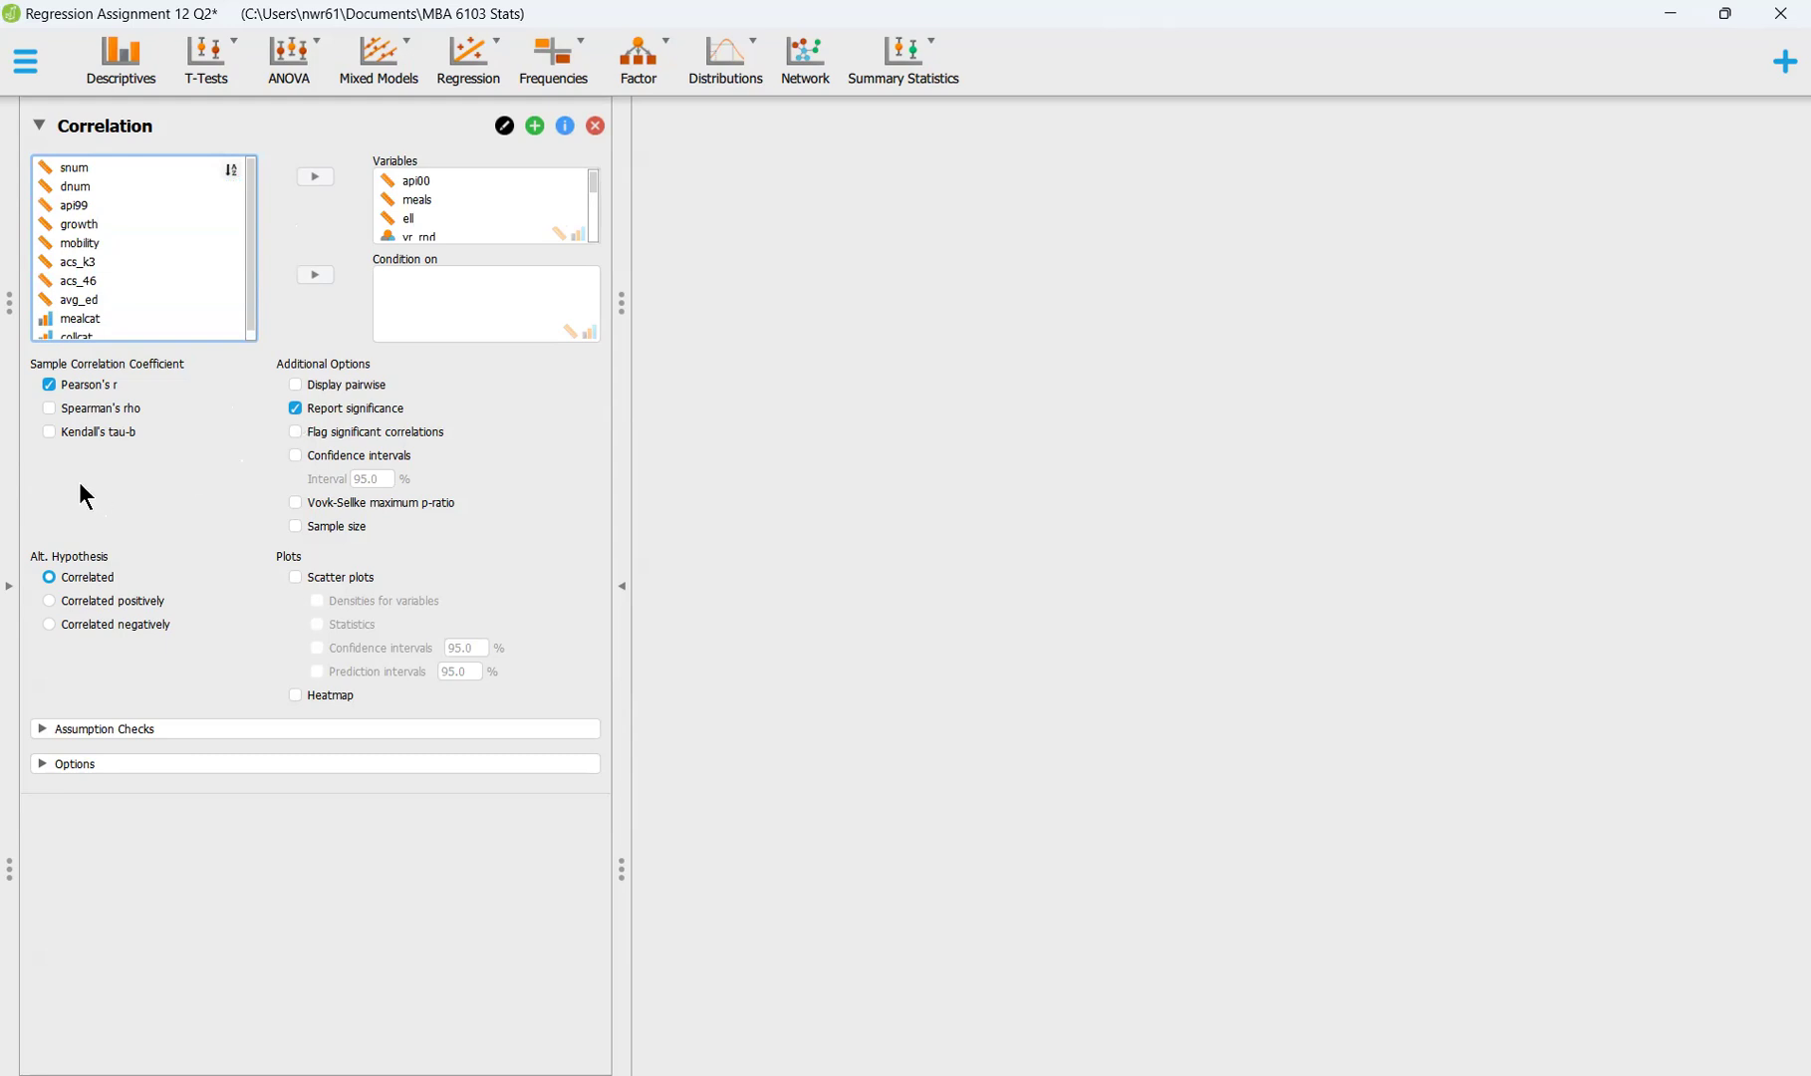
pyautogui.click(340, 581)
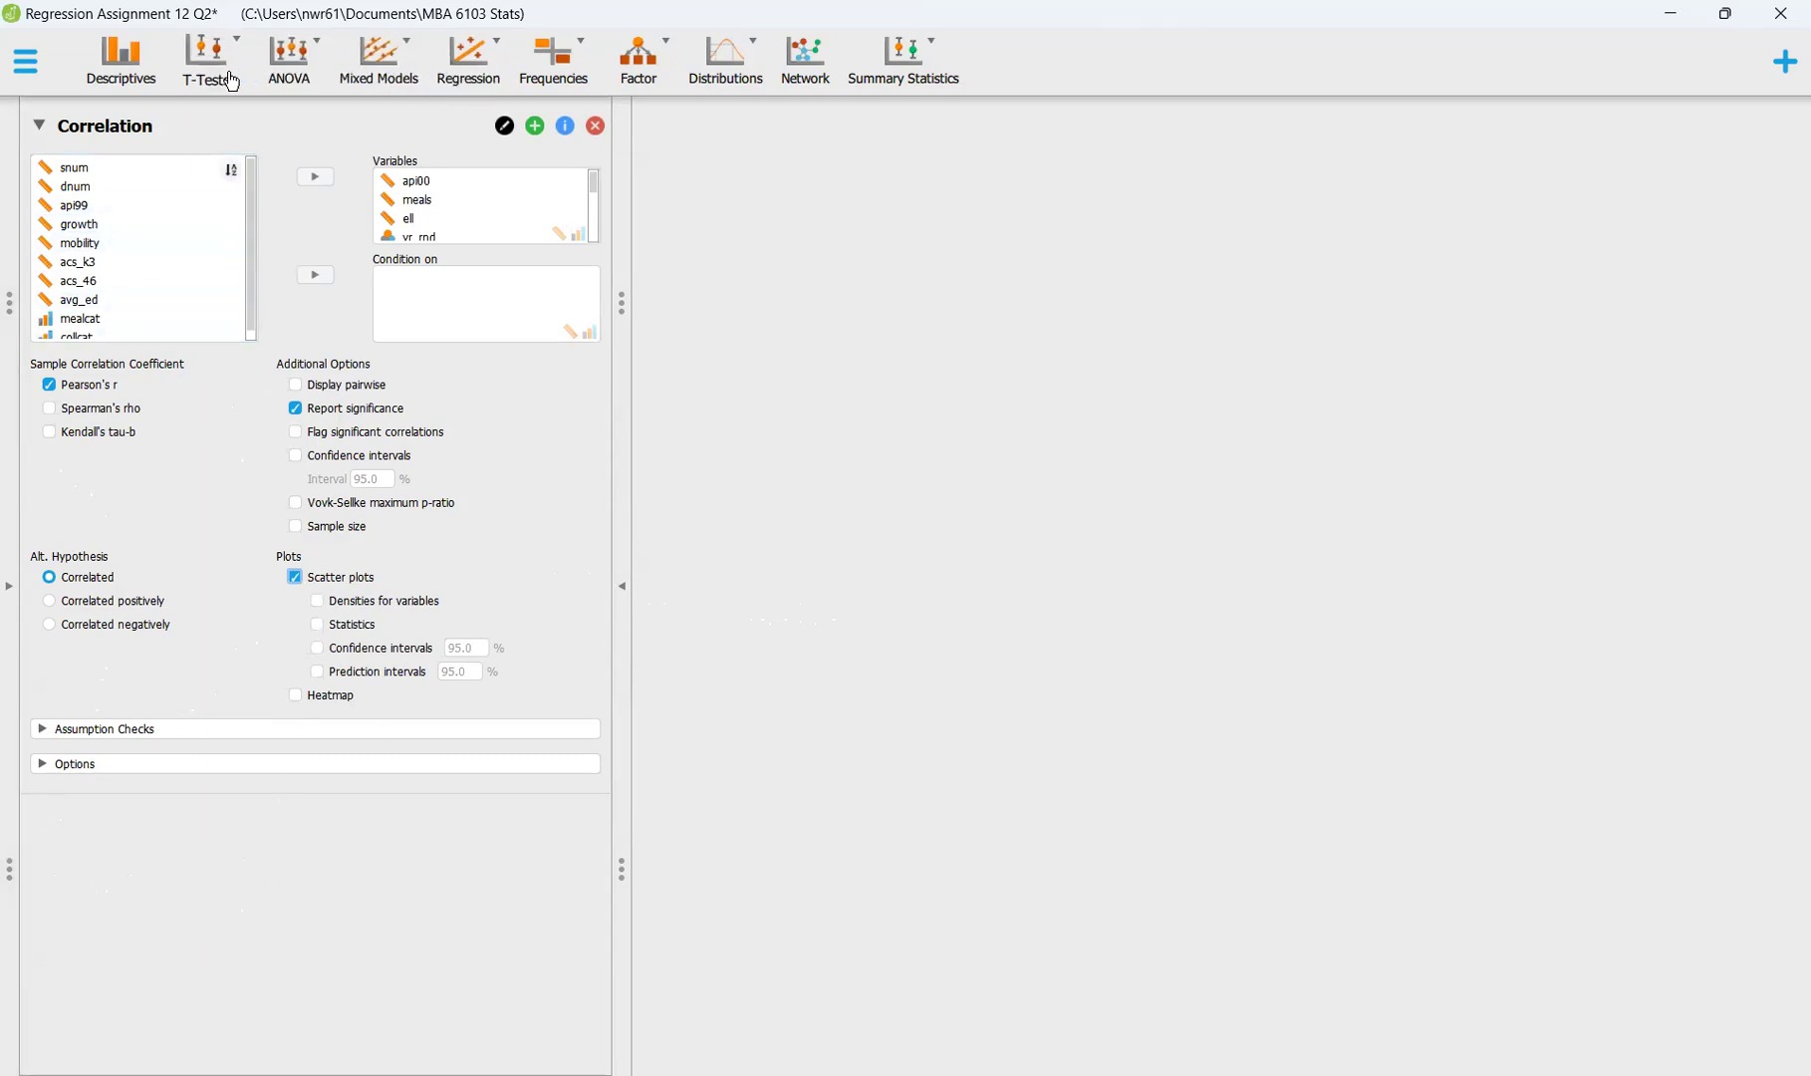
pyautogui.click(150, 88)
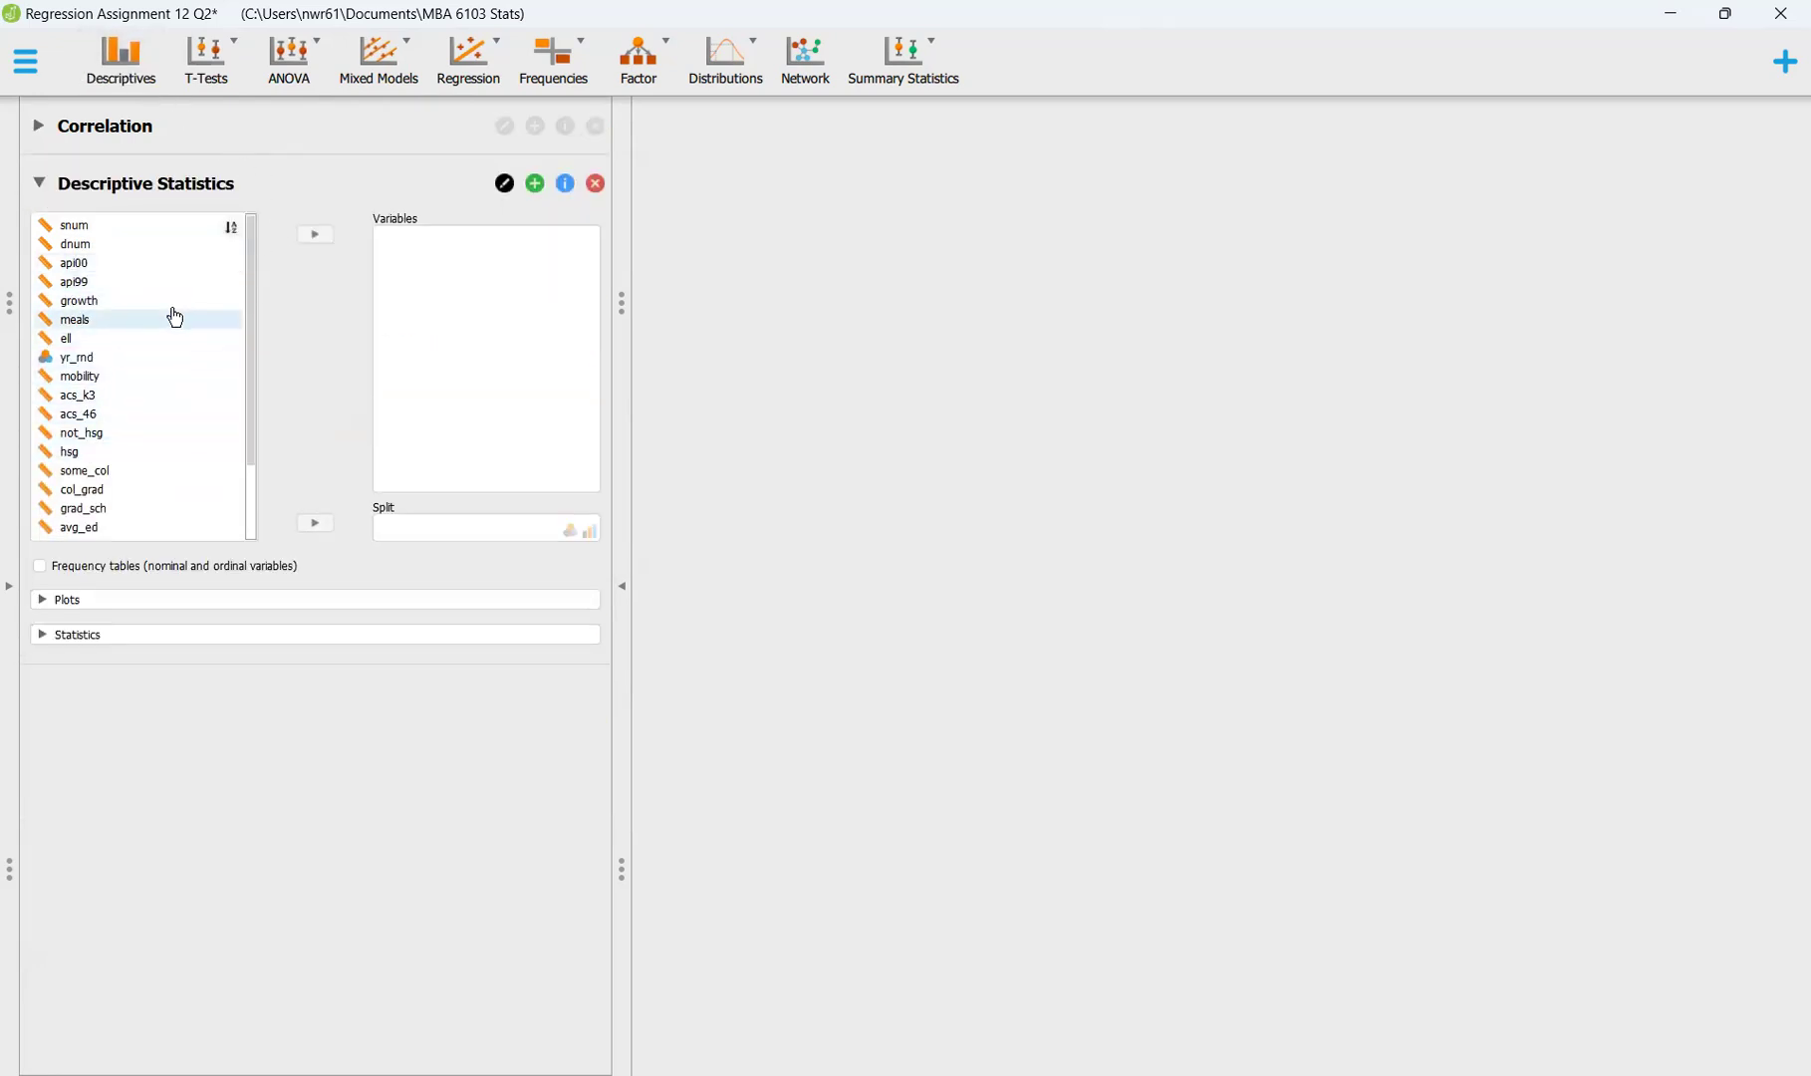
pyautogui.click(165, 267)
pyautogui.click(308, 237)
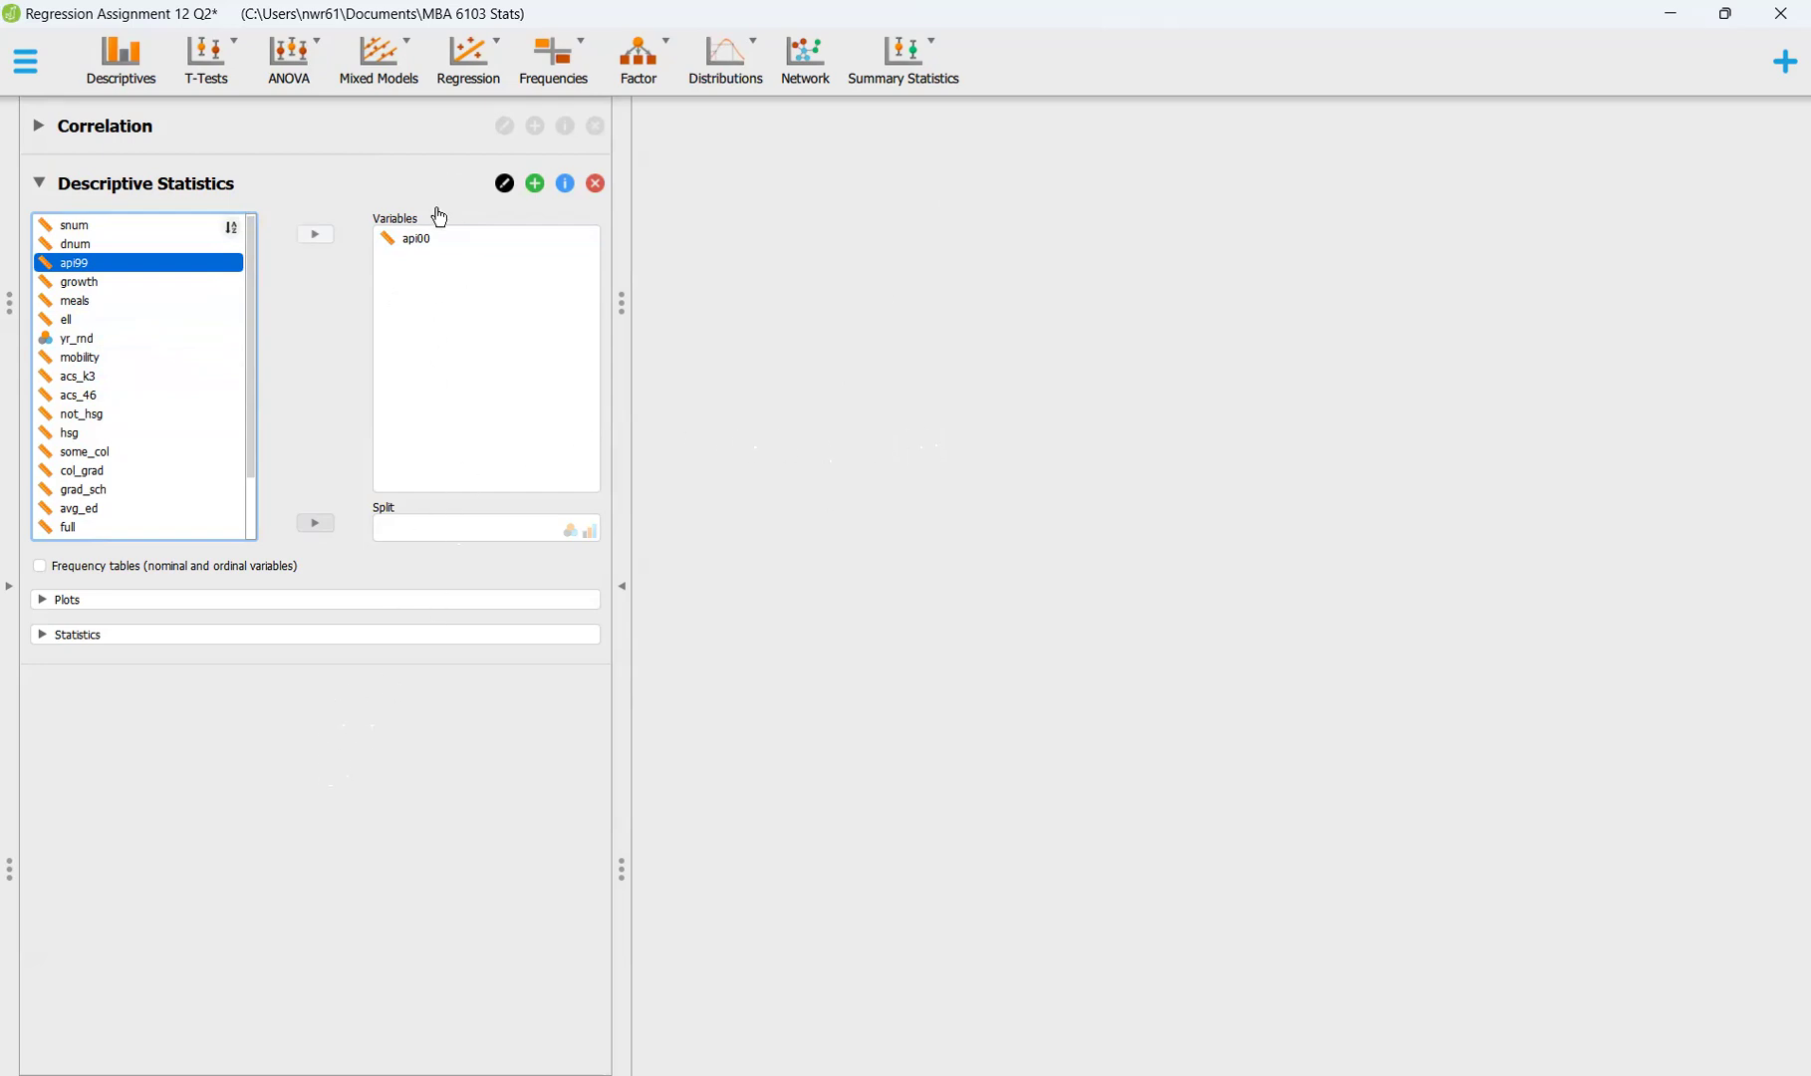
pyautogui.click(411, 240)
pyautogui.click(316, 234)
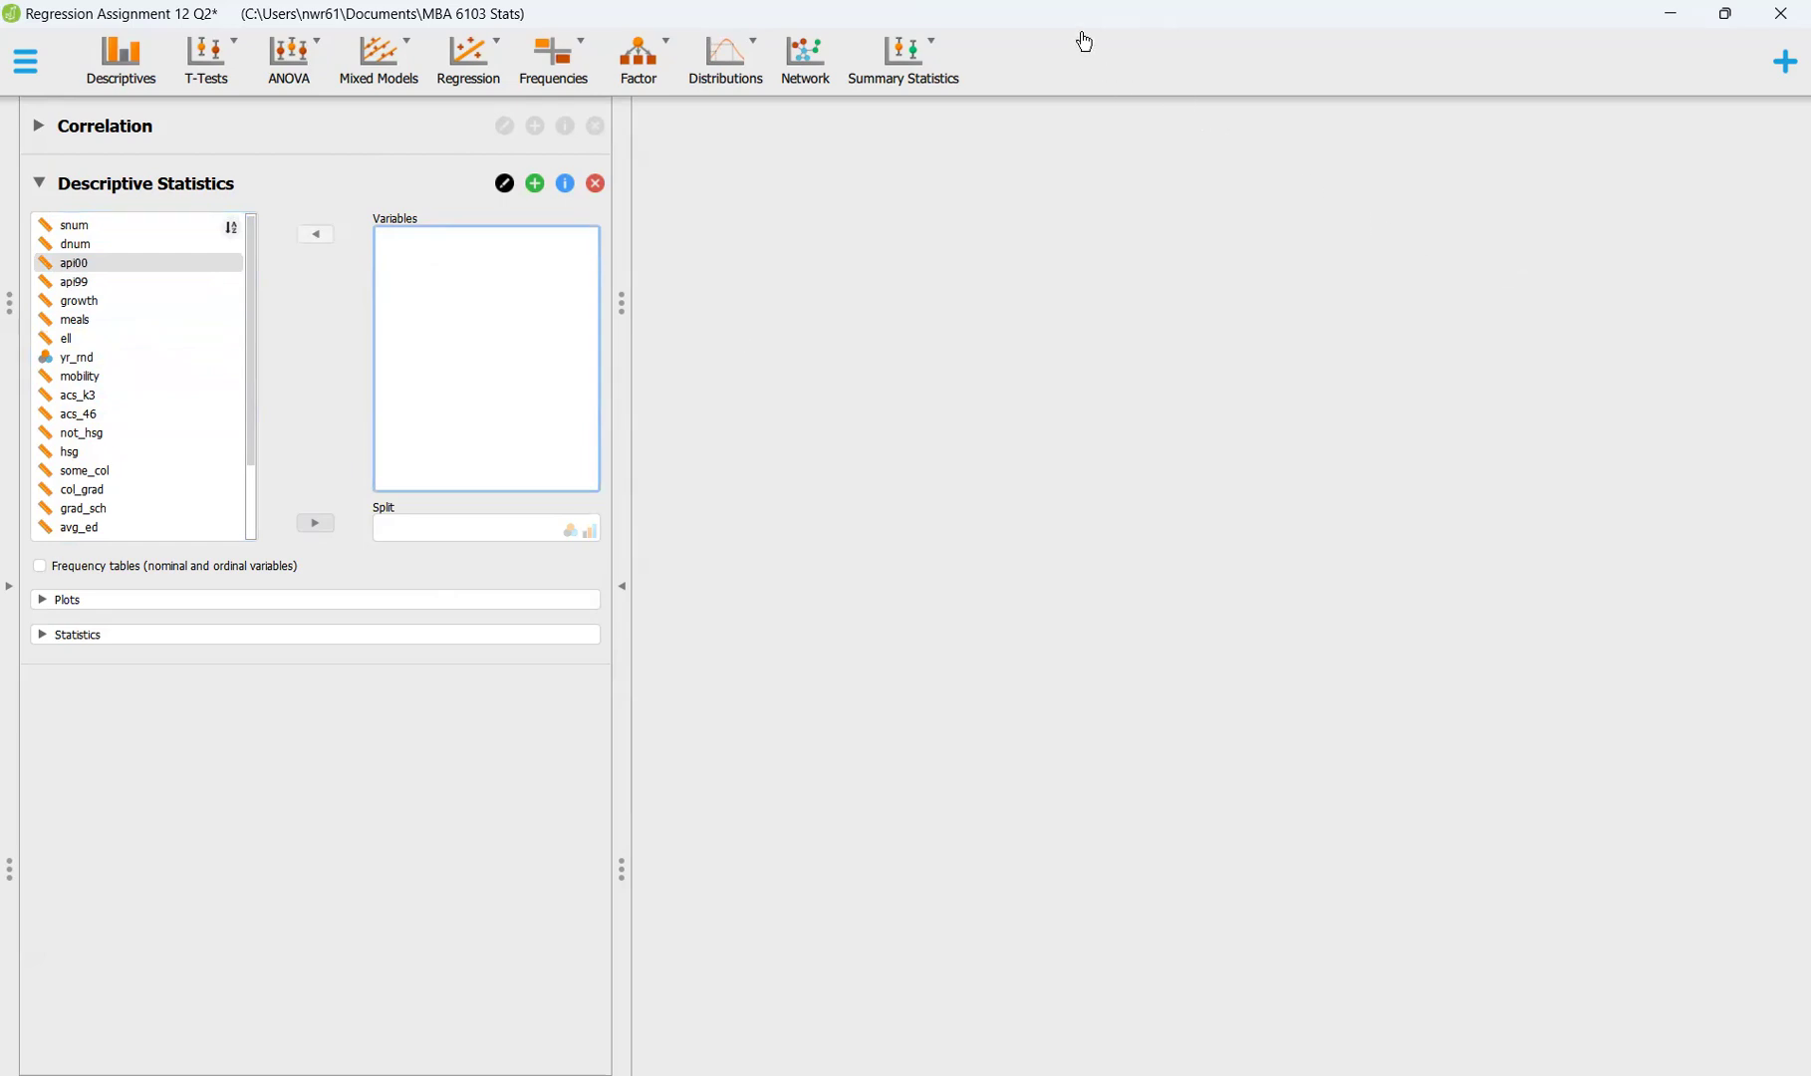
# Close the Regression Assignment 12 Q2 file without saving its changes
pyautogui.click(1779, 14)
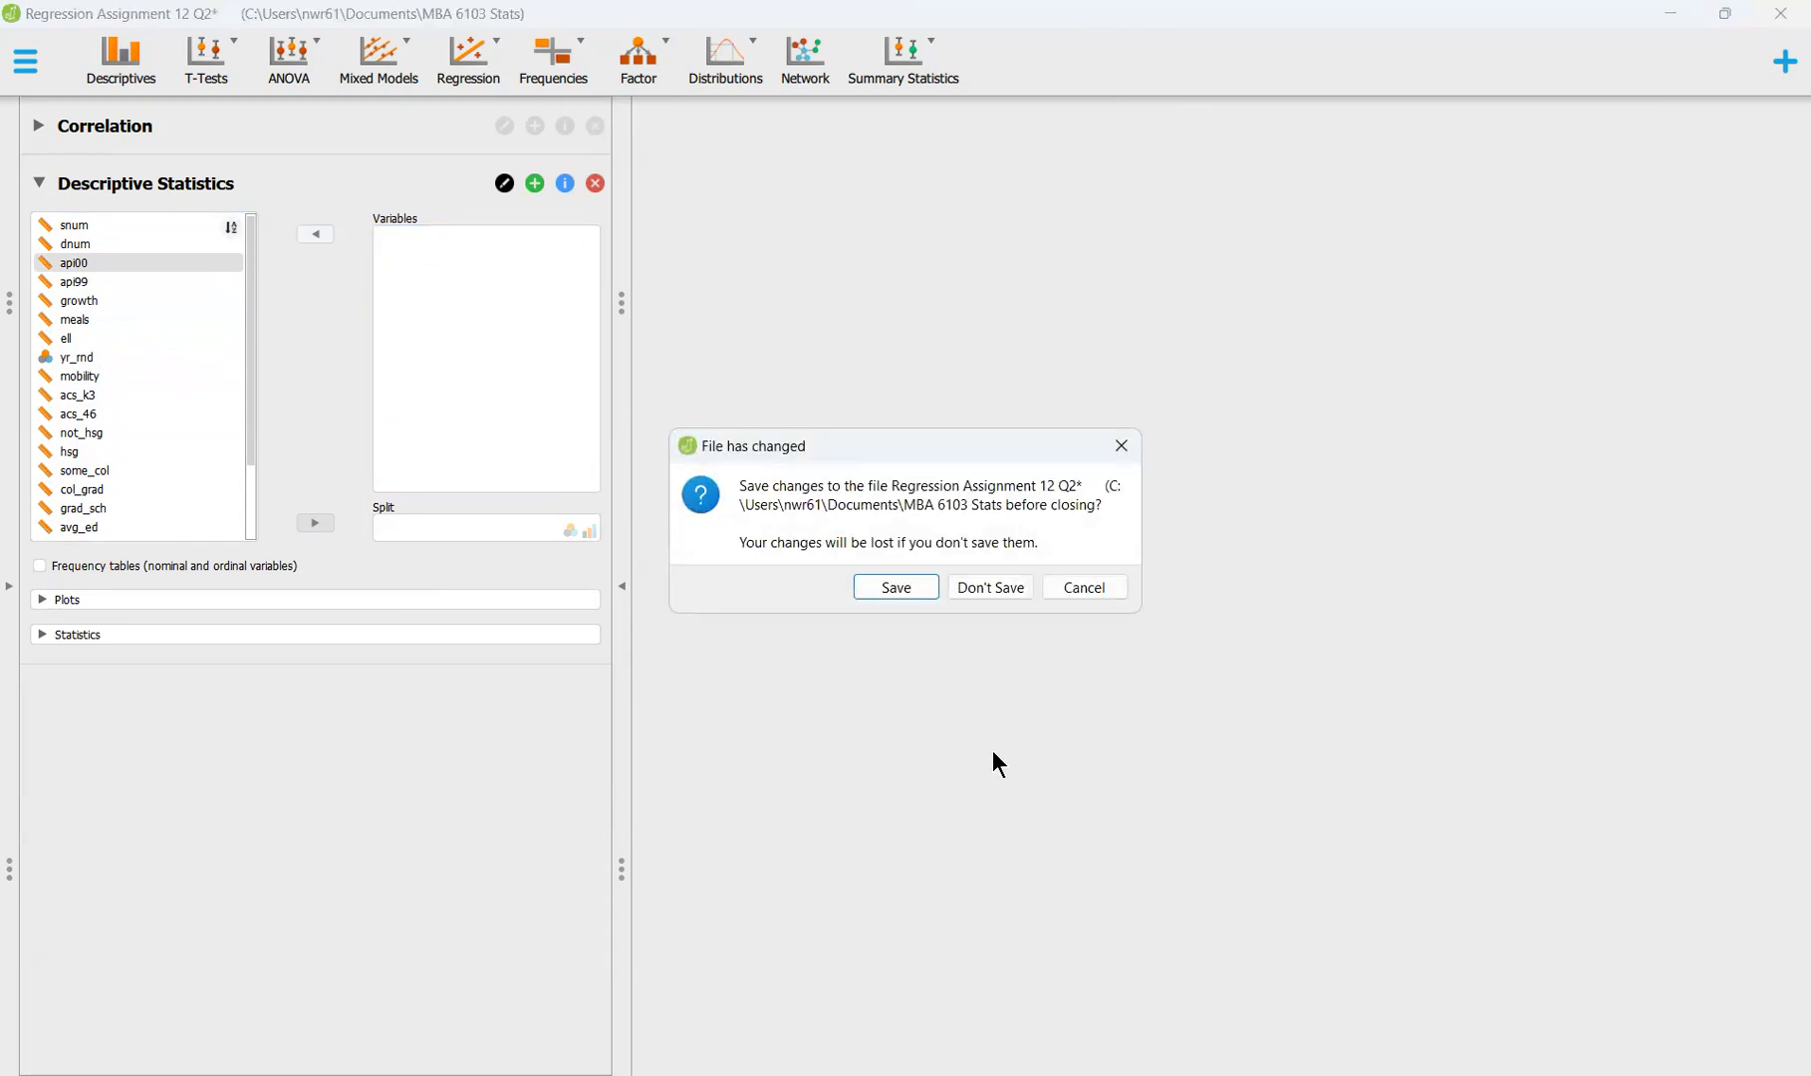
pyautogui.click(989, 588)
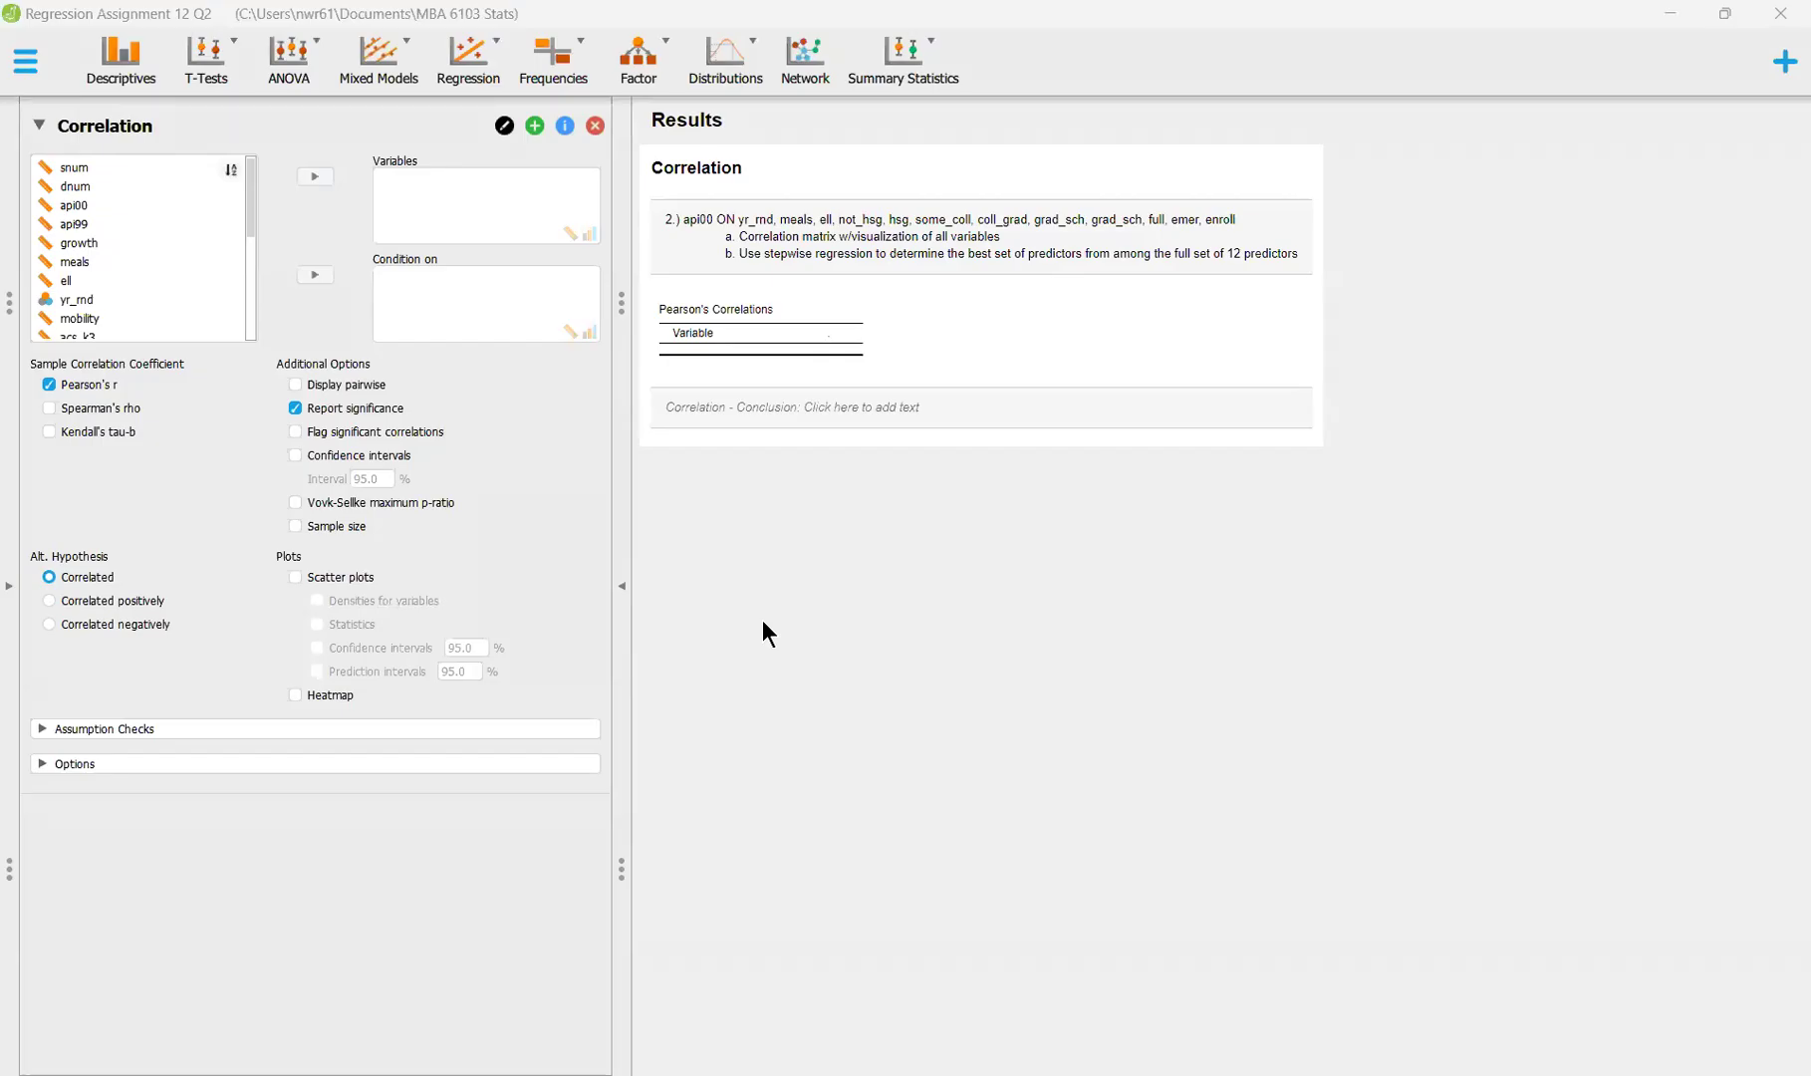
# Assign api00 as the first variable of the Correlation analysis in the reopened assignment file
pyautogui.click(890, 273)
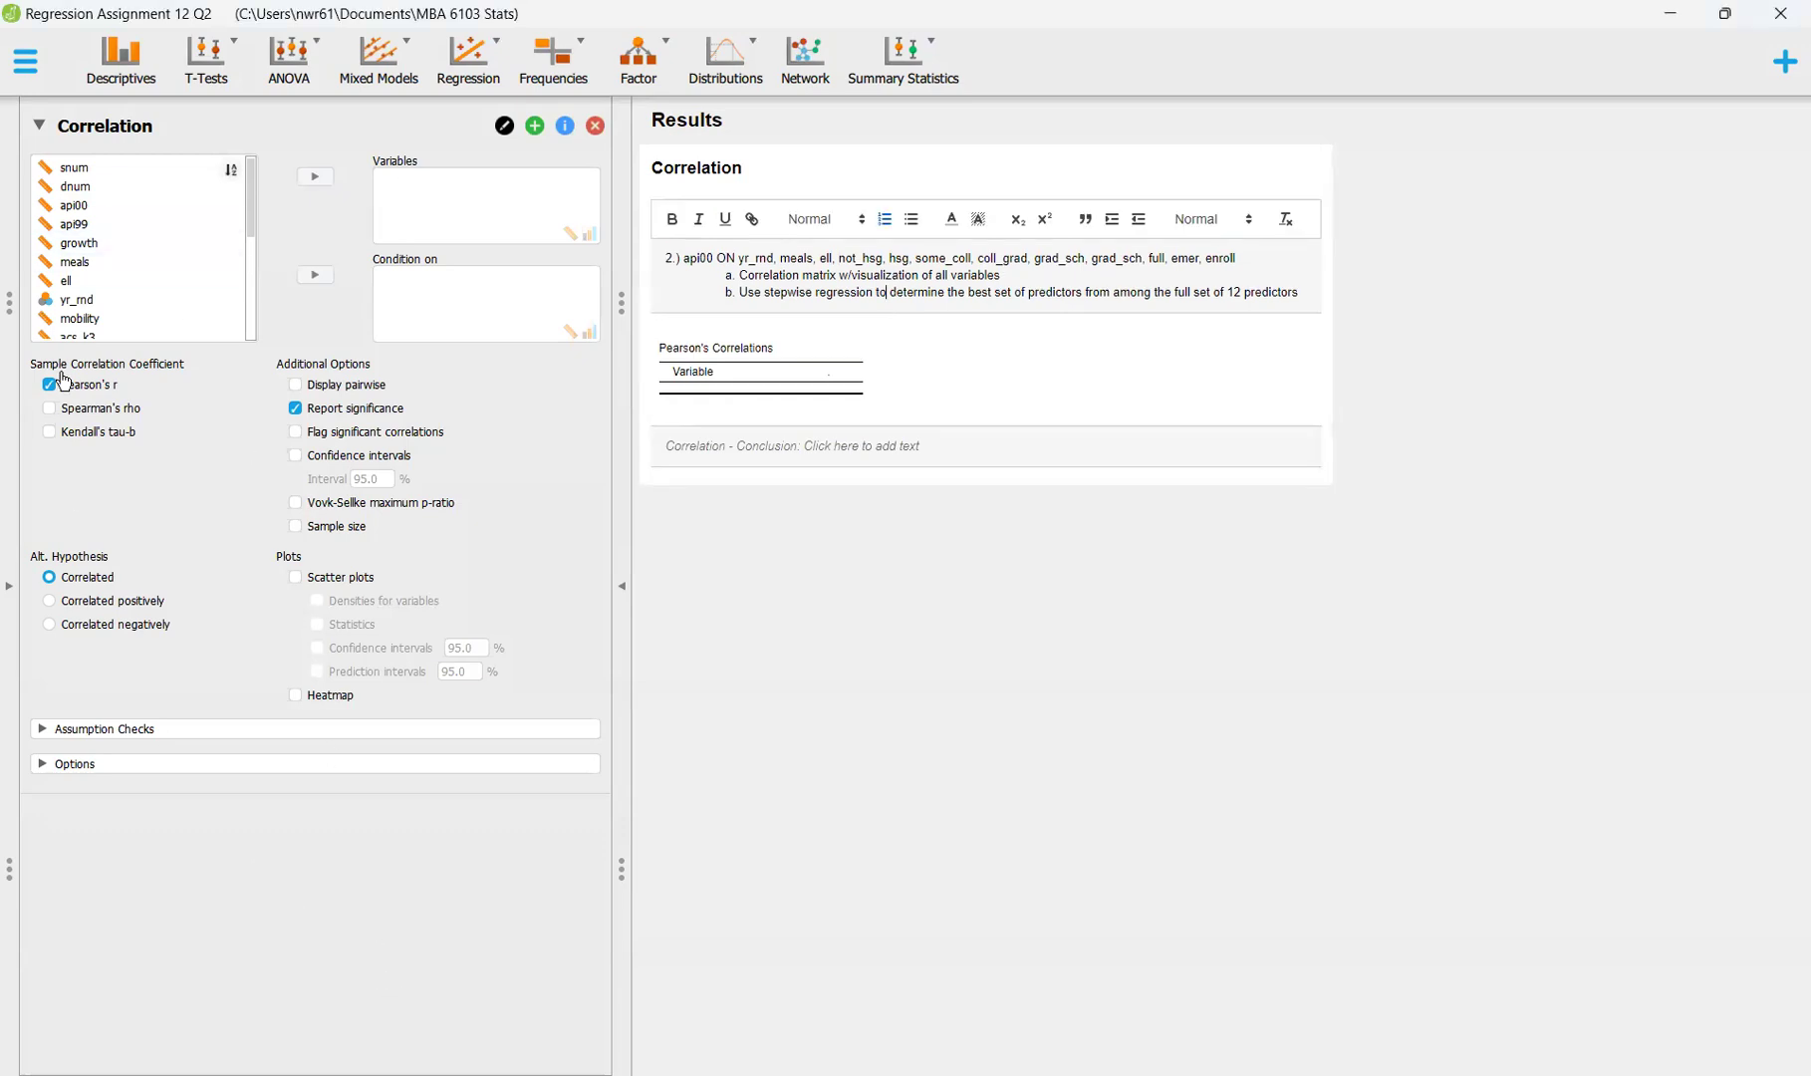
pyautogui.click(116, 205)
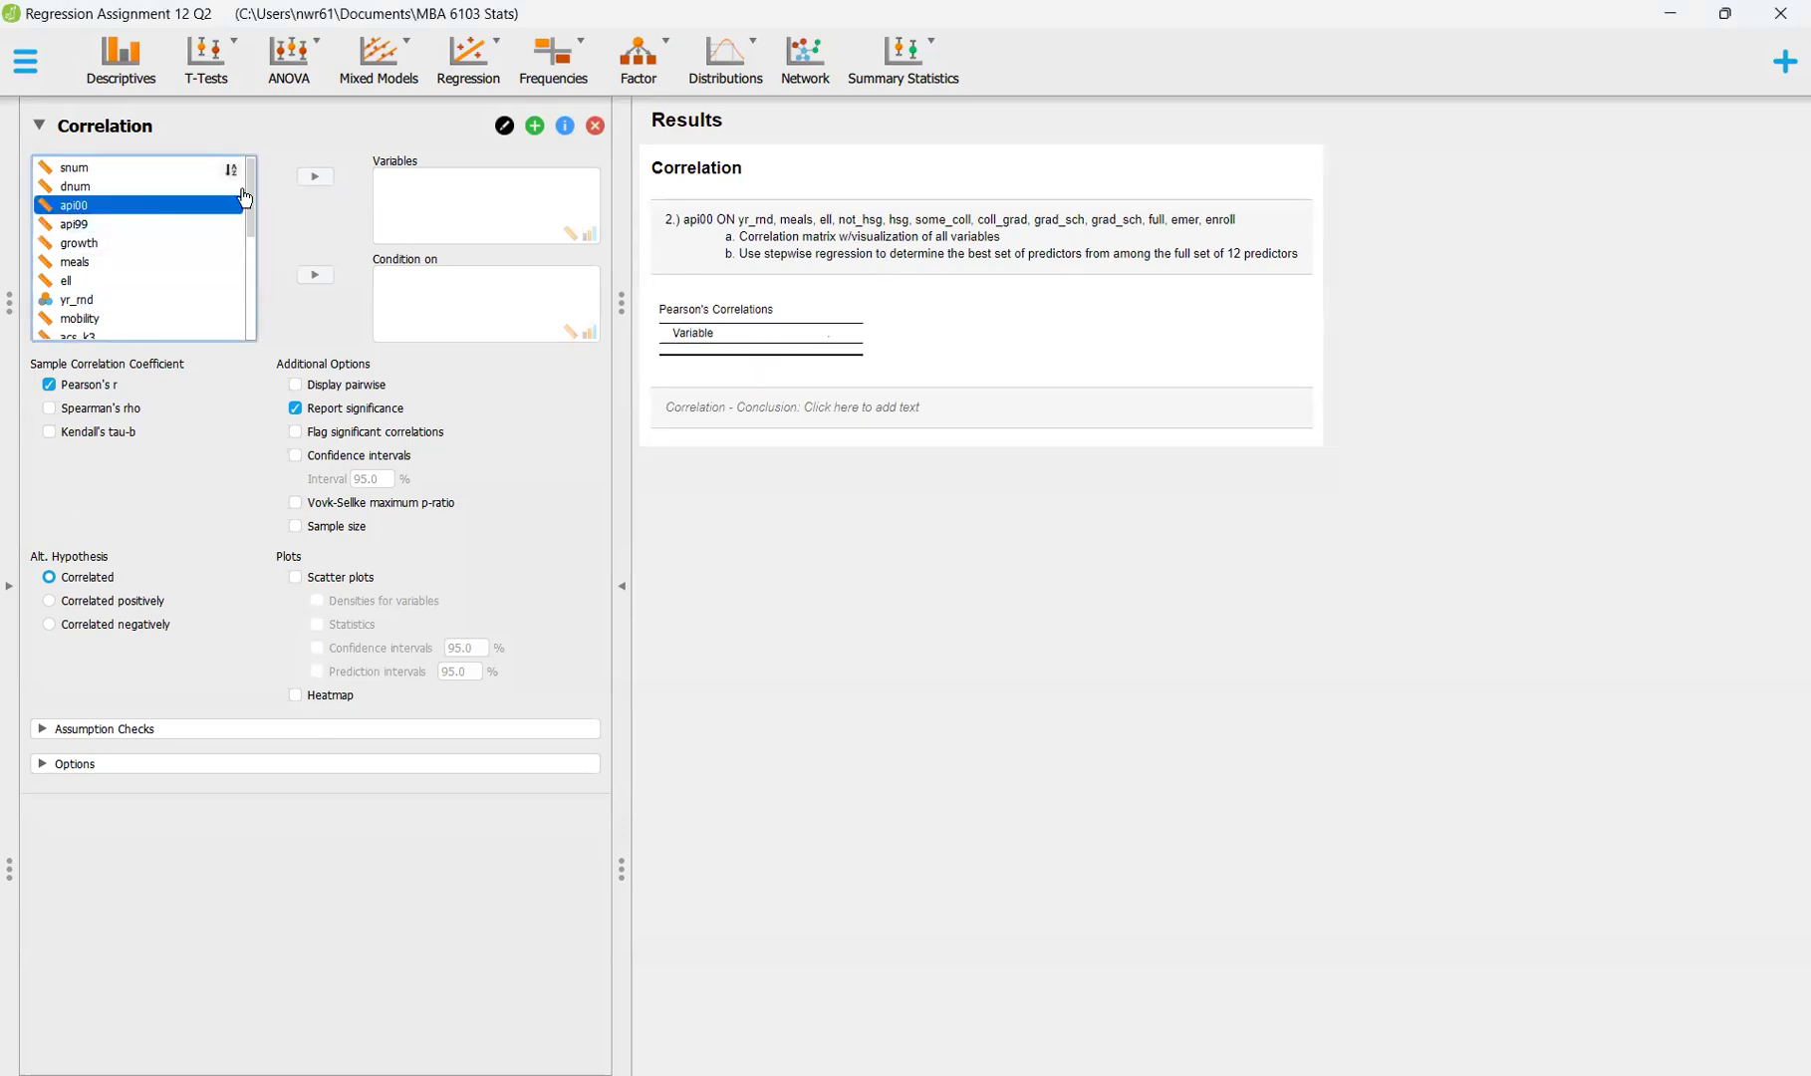
pyautogui.click(315, 176)
# Add meals, ell, yr_rnd, not_hsg, hsg, some_col, col_grad, grad_sch, full, emer and enroll to the Correlation variables and enable scatter plots
pyautogui.keyDown('ctrl'); pyautogui.click(170, 244); pyautogui.keyUp('ctrl')
pyautogui.keyDown('ctrl'); pyautogui.click(166, 261); pyautogui.keyUp('ctrl')
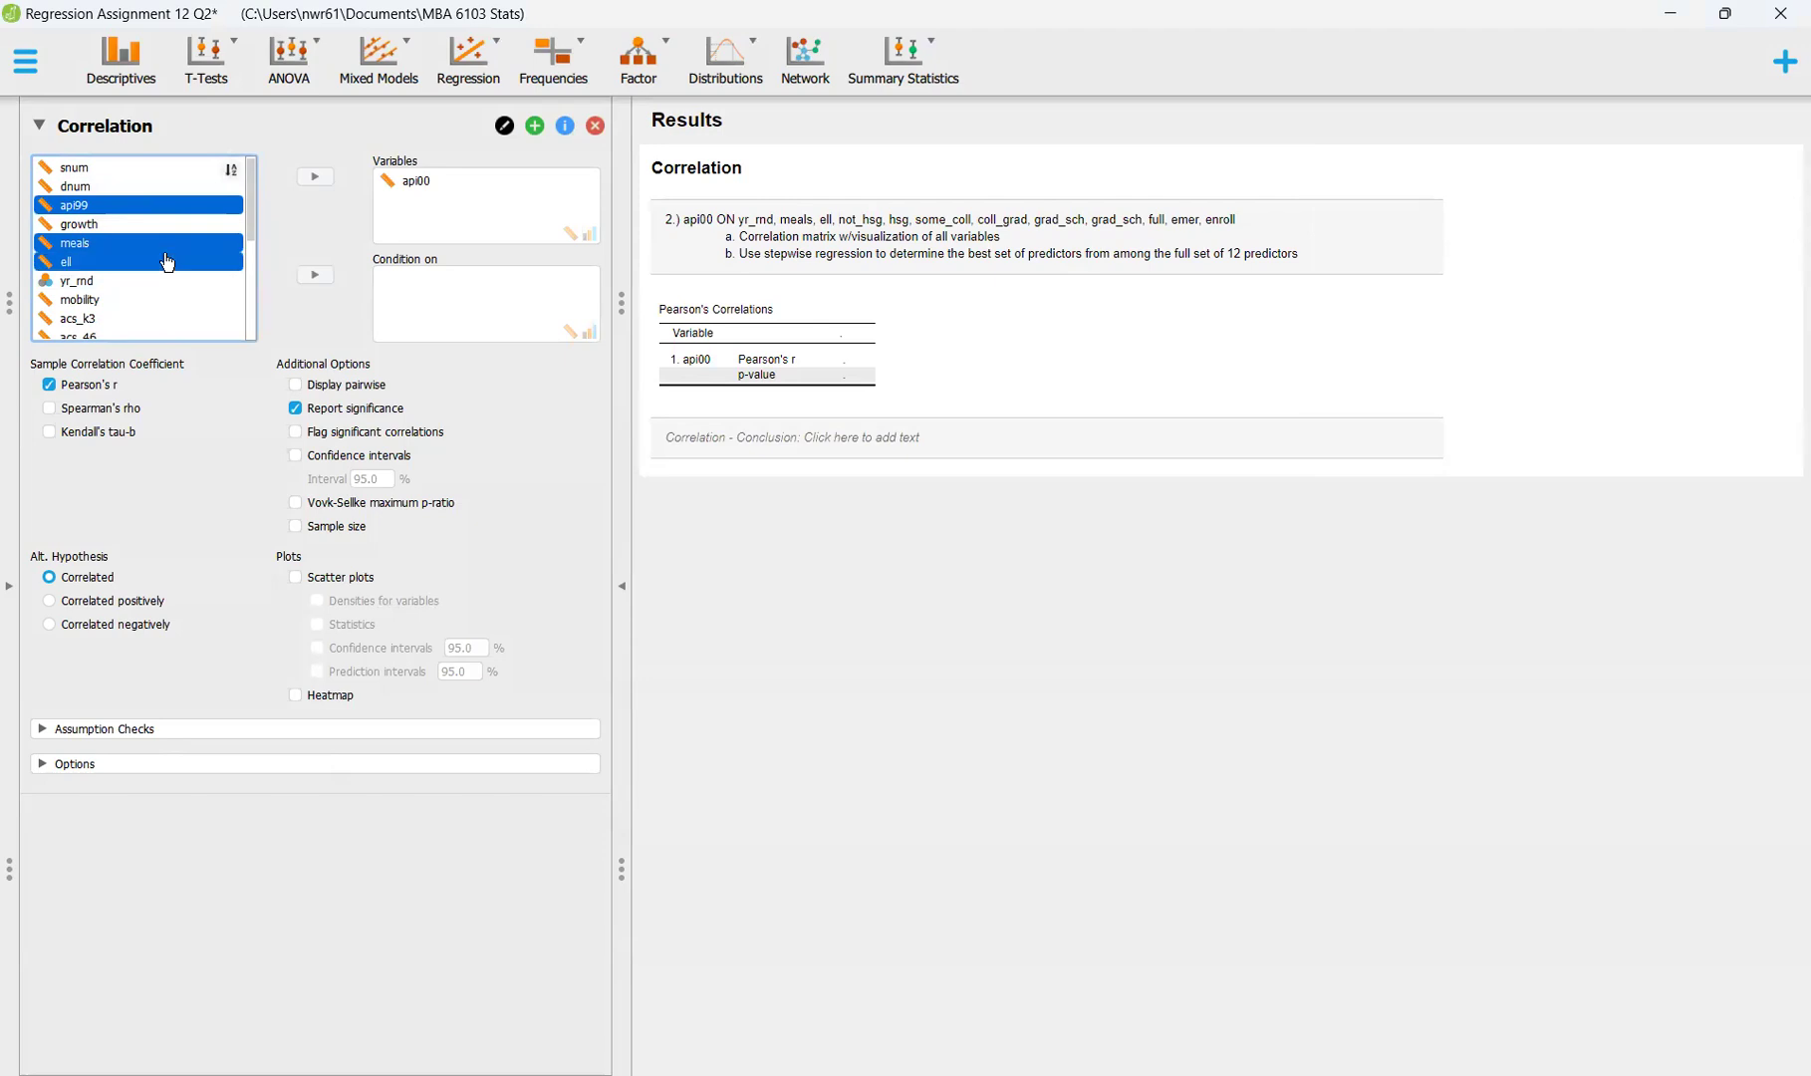
pyautogui.keyDown('ctrl'); pyautogui.click(165, 280); pyautogui.keyUp('ctrl')
pyautogui.keyDown('ctrl'); pyautogui.click(125, 211); pyautogui.keyUp('ctrl')
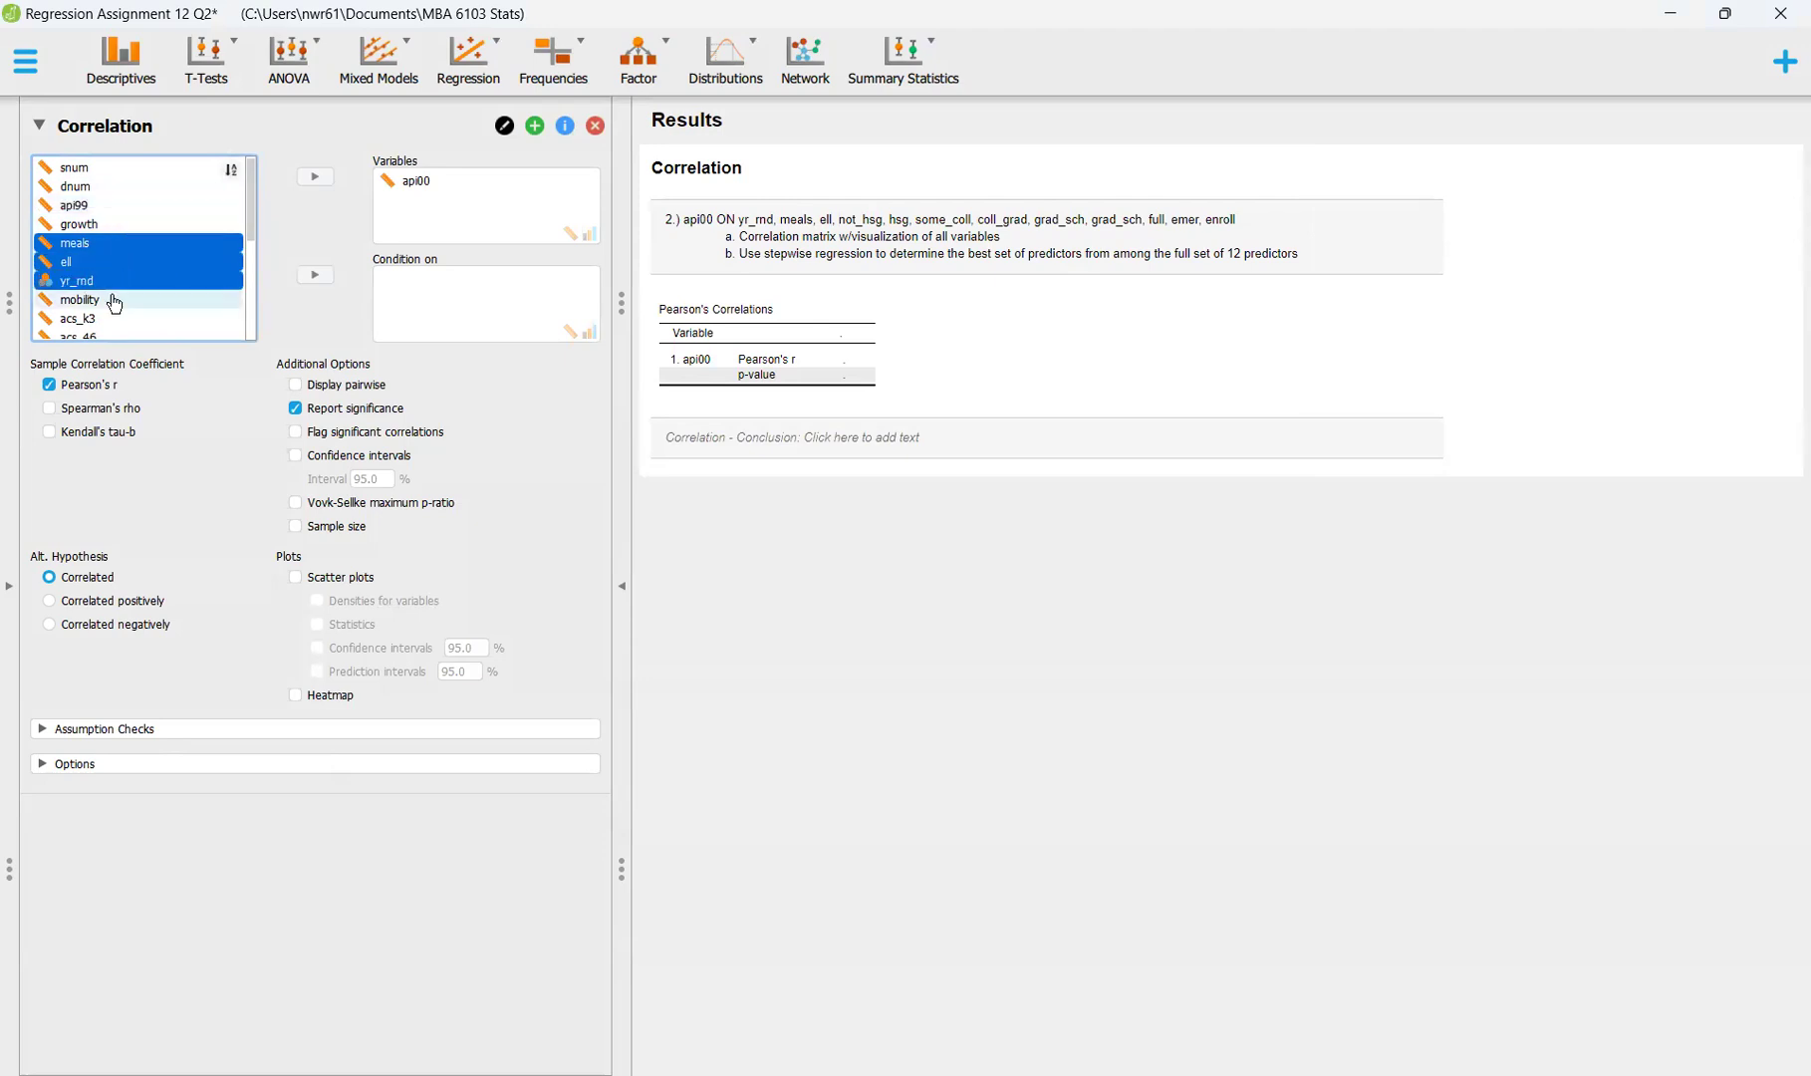
pyautogui.scroll(-3, 111, 302)
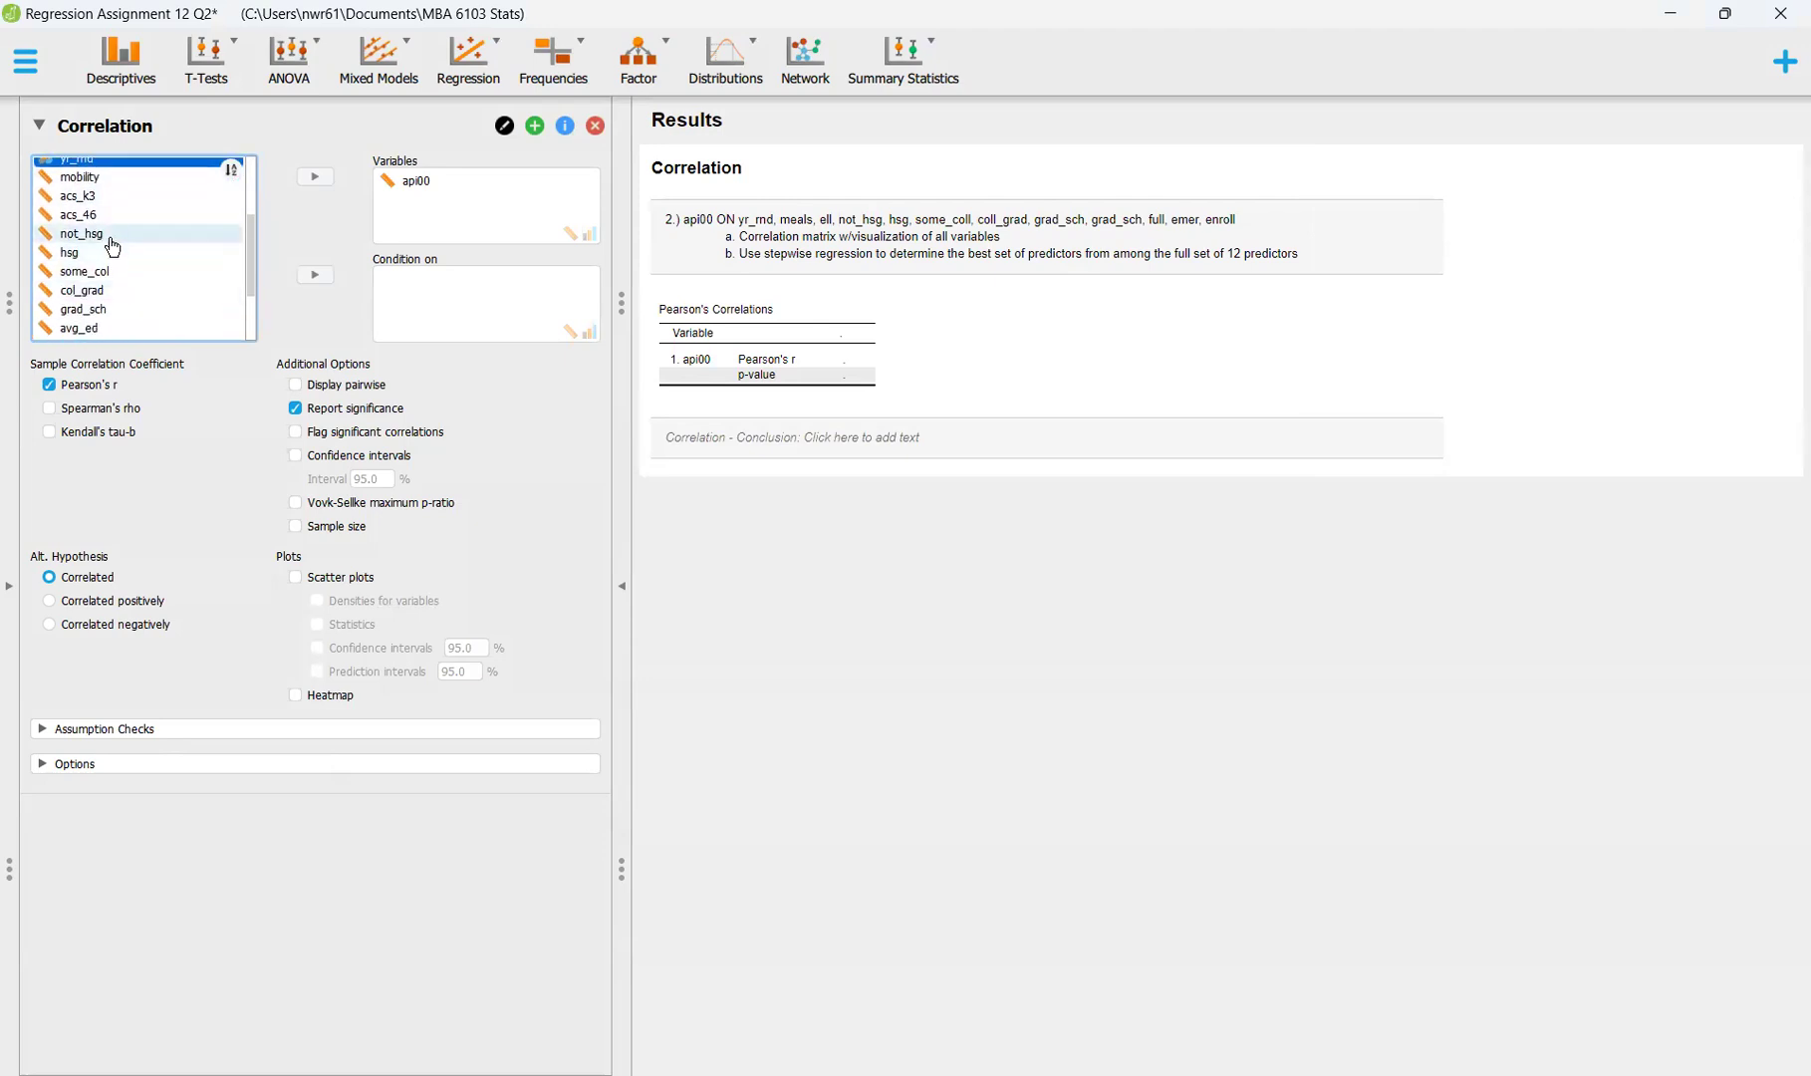
pyautogui.keyDown('ctrl'); pyautogui.click(109, 233); pyautogui.keyUp('ctrl')
pyautogui.keyDown('ctrl'); pyautogui.click(109, 252); pyautogui.keyUp('ctrl')
pyautogui.keyDown('ctrl'); pyautogui.click(112, 271); pyautogui.keyUp('ctrl')
pyautogui.keyDown('ctrl'); pyautogui.click(112, 296); pyautogui.keyUp('ctrl')
pyautogui.keyDown('ctrl'); pyautogui.click(115, 311); pyautogui.keyUp('ctrl')
pyautogui.scroll(-3, 116, 314)
pyautogui.keyDown('ctrl'); pyautogui.click(116, 255); pyautogui.keyUp('ctrl')
pyautogui.keyDown('ctrl'); pyautogui.click(118, 273); pyautogui.keyUp('ctrl')
pyautogui.keyDown('ctrl'); pyautogui.click(120, 291); pyautogui.keyUp('ctrl')
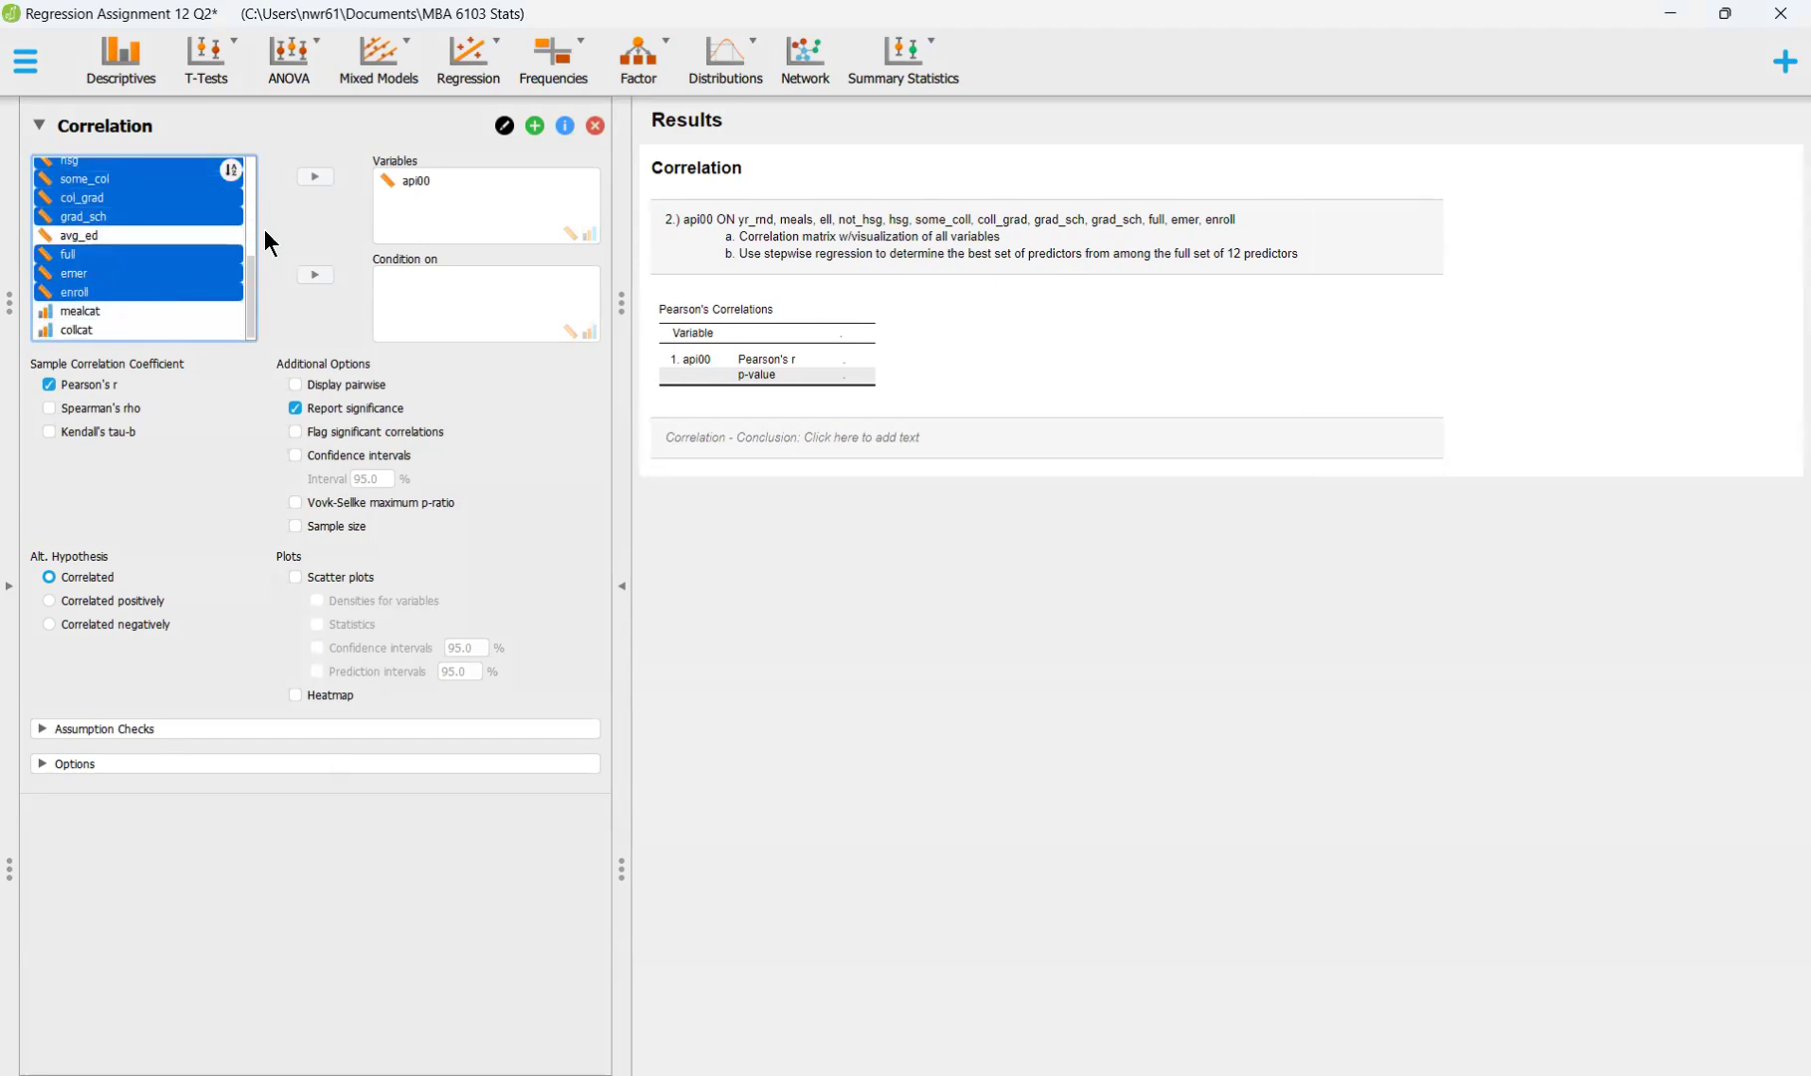
pyautogui.click(306, 185)
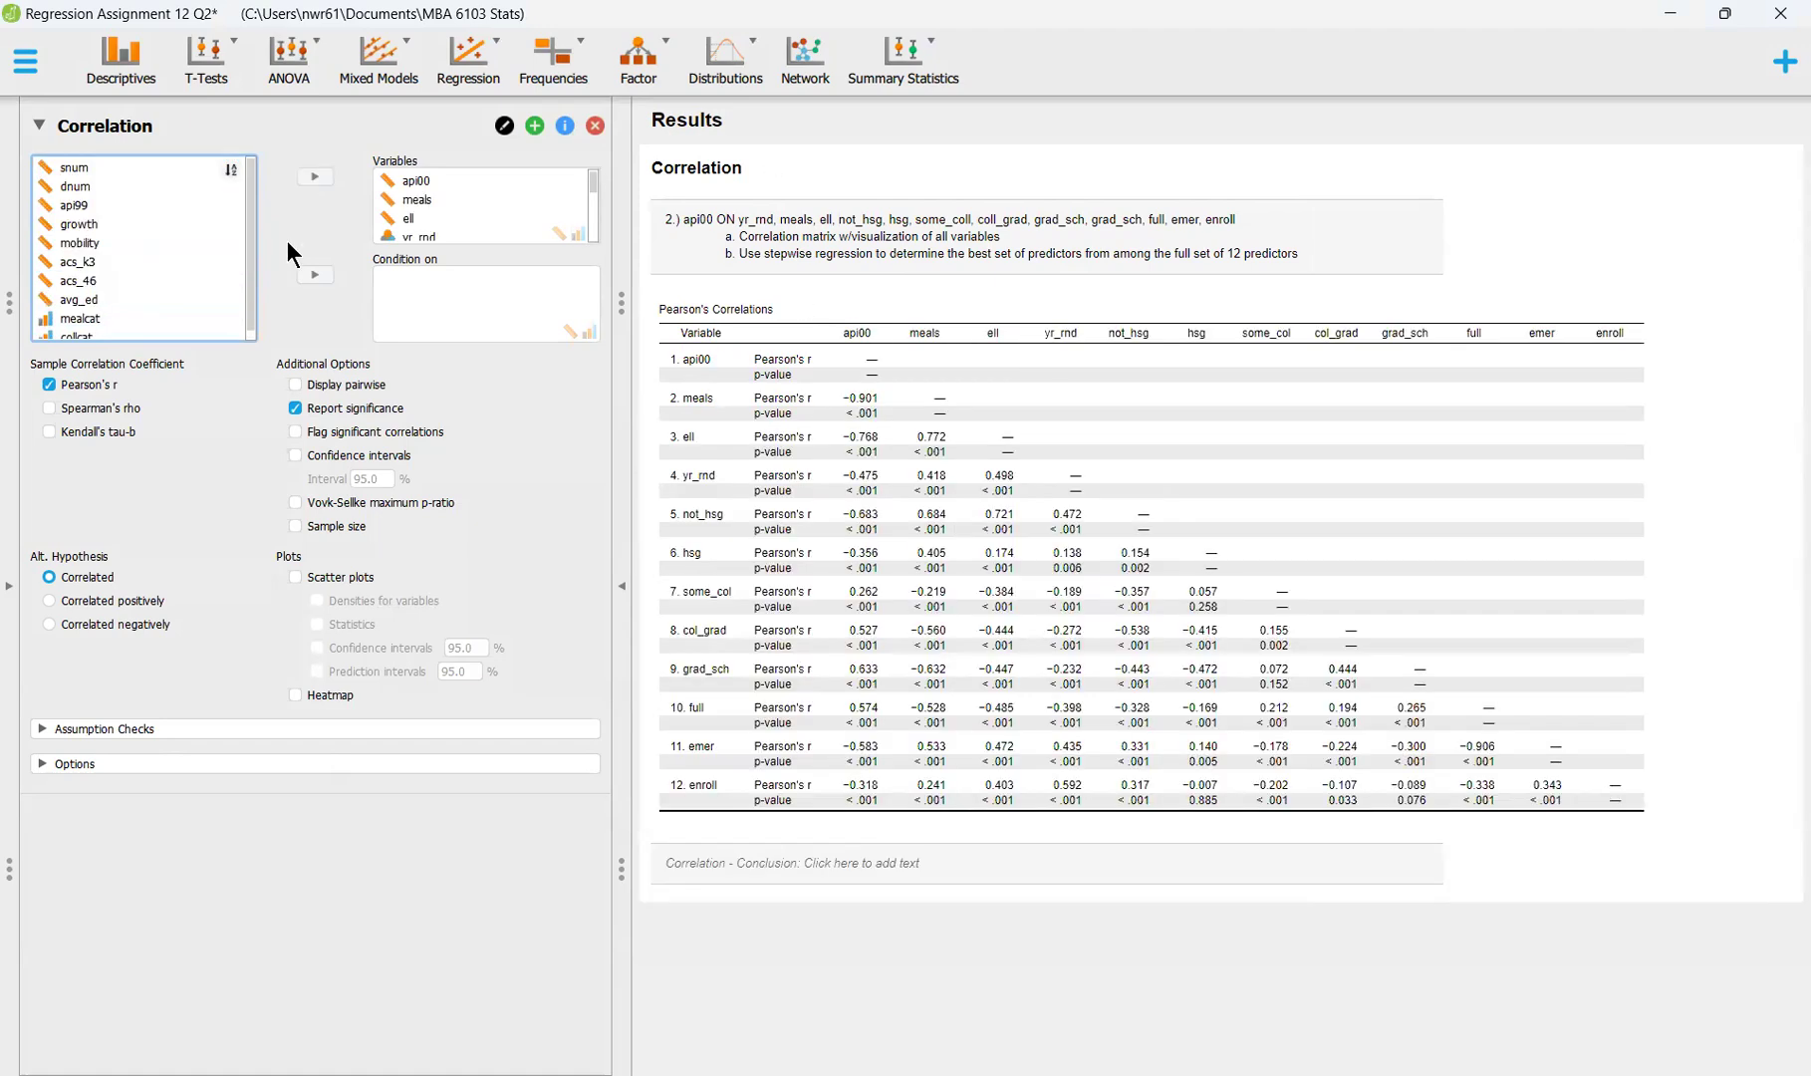
pyautogui.click(326, 578)
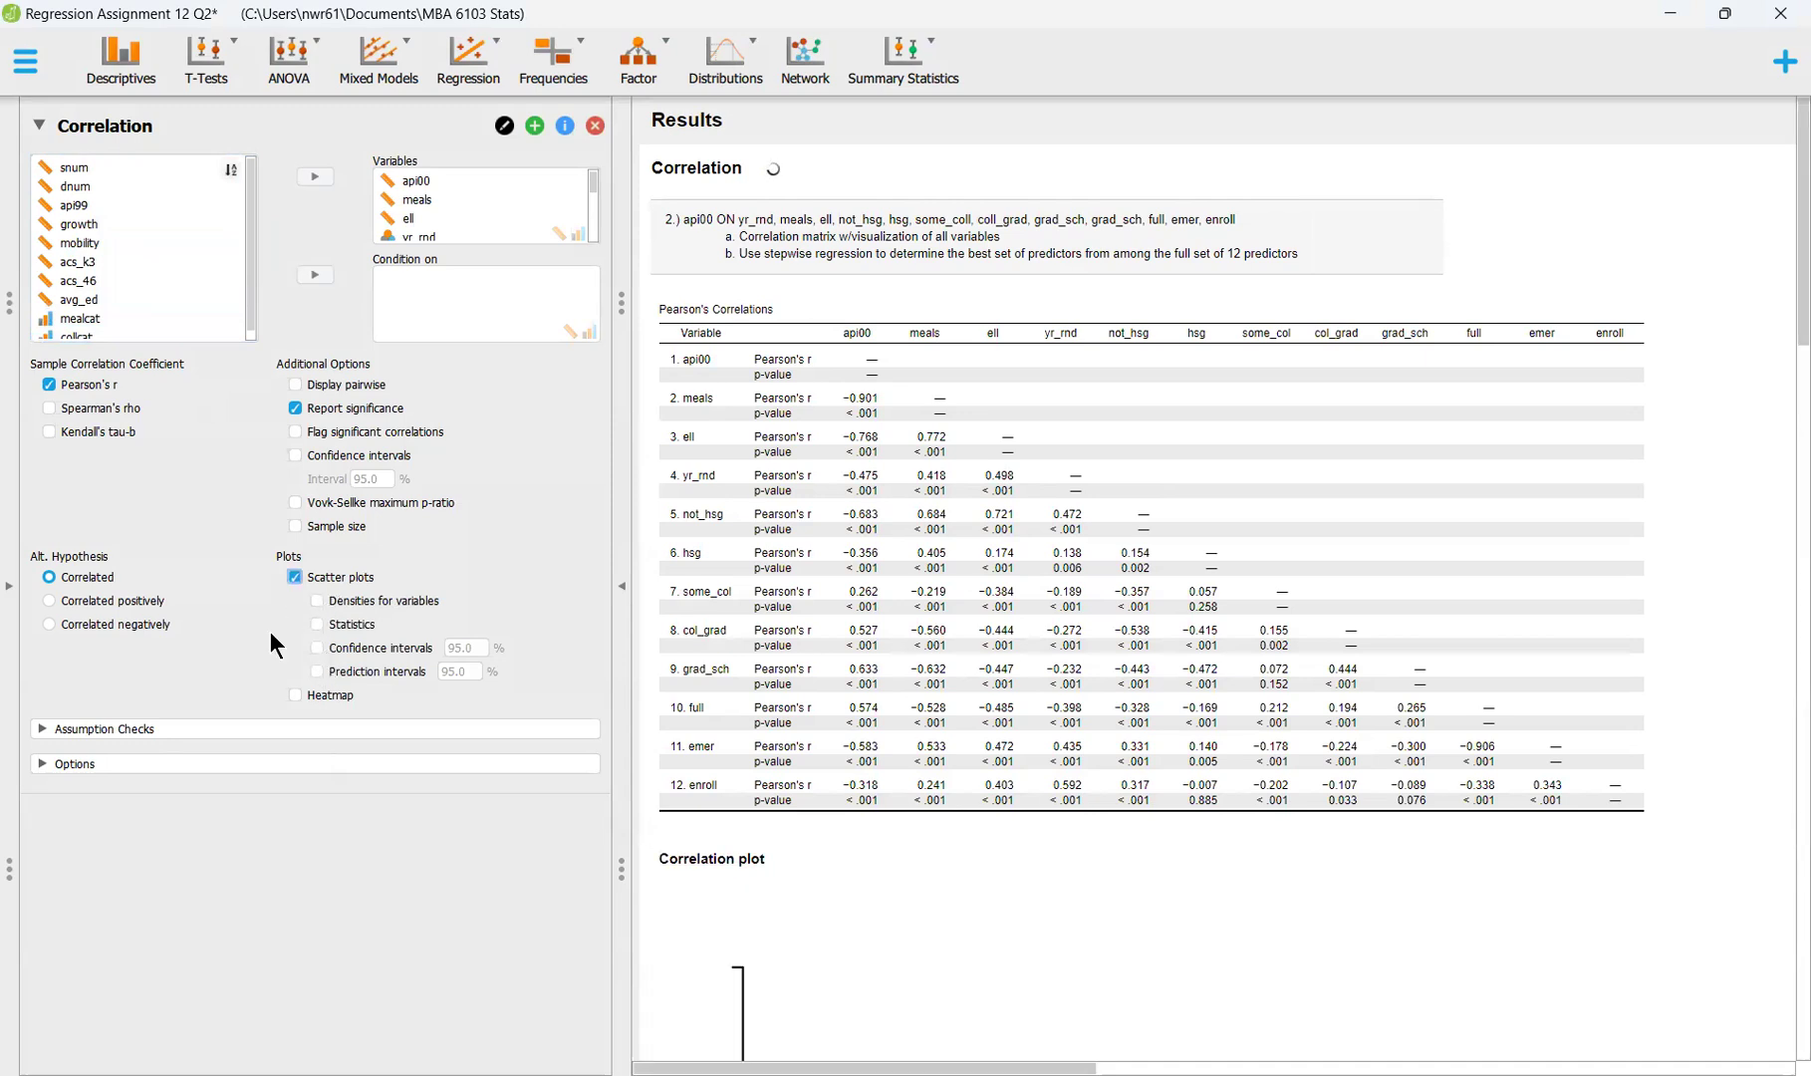
pyautogui.scroll(-2, 1012, 735)
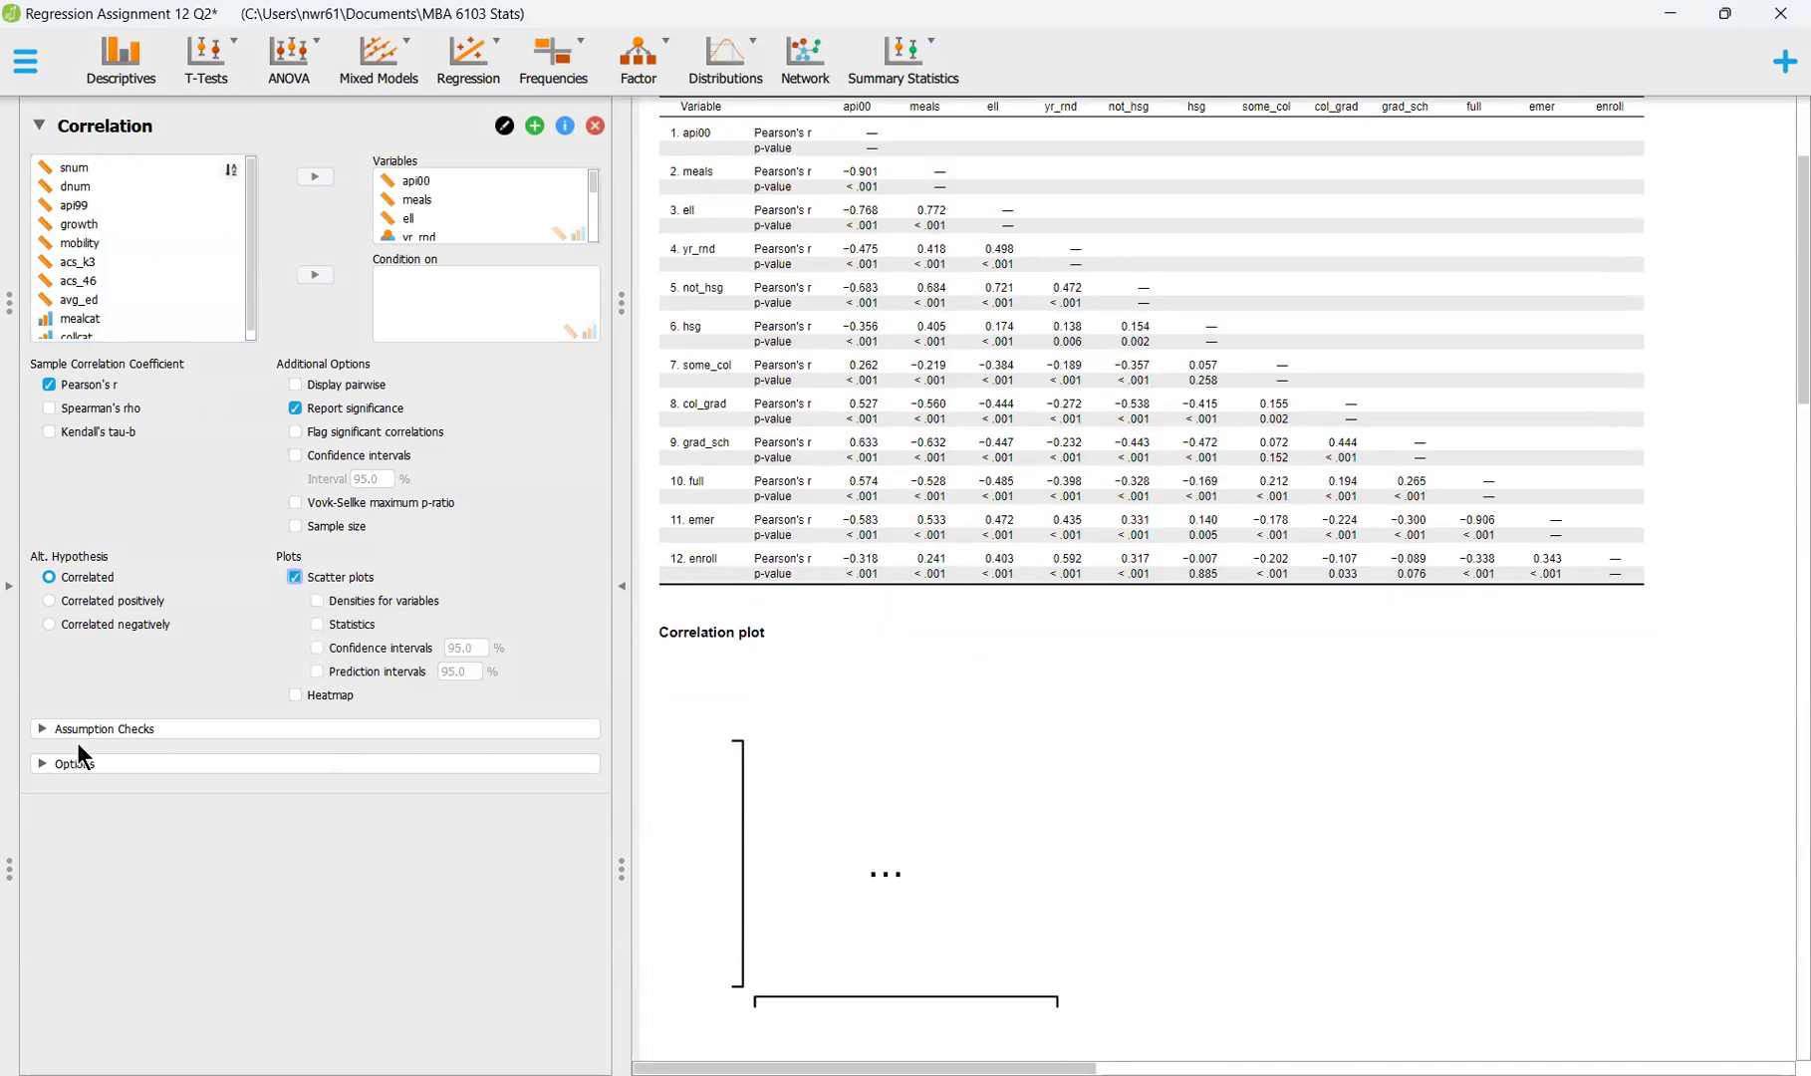
# Add a second classical Correlation analysis and a Descriptive Statistics analysis
pyautogui.click(469, 62)
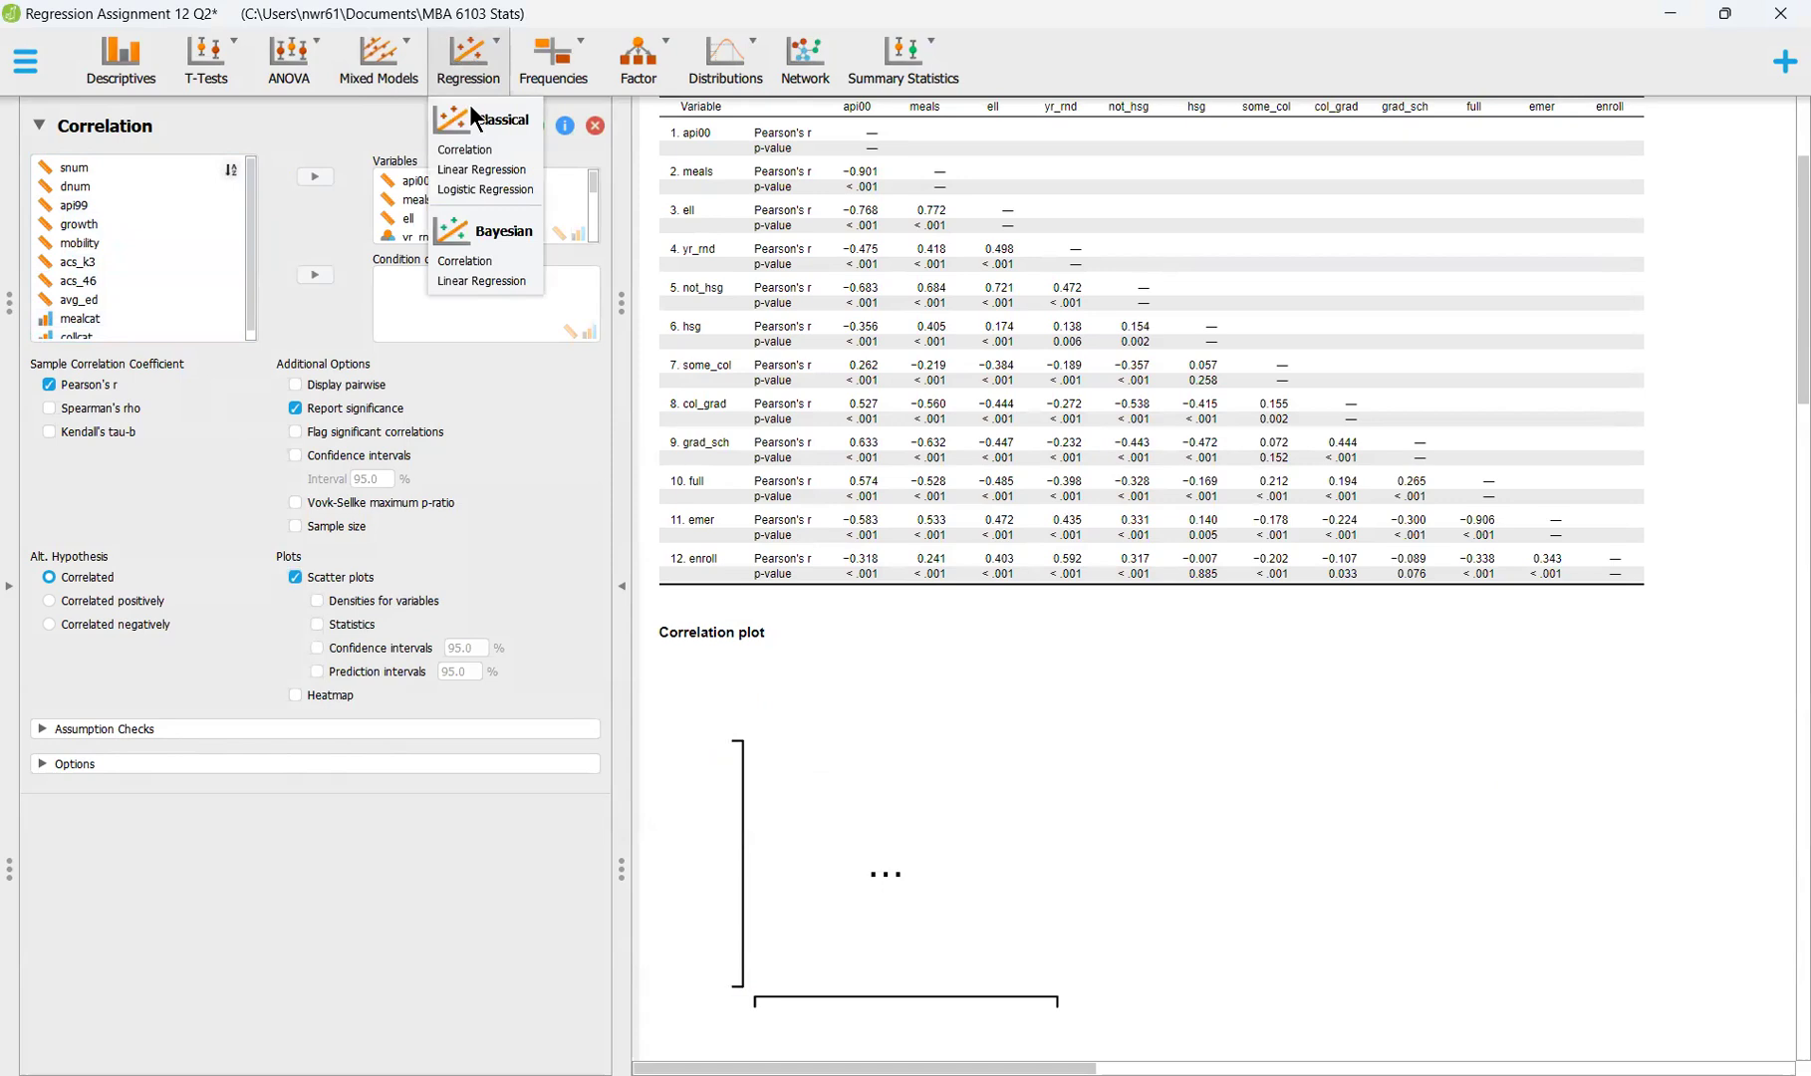
pyautogui.click(468, 149)
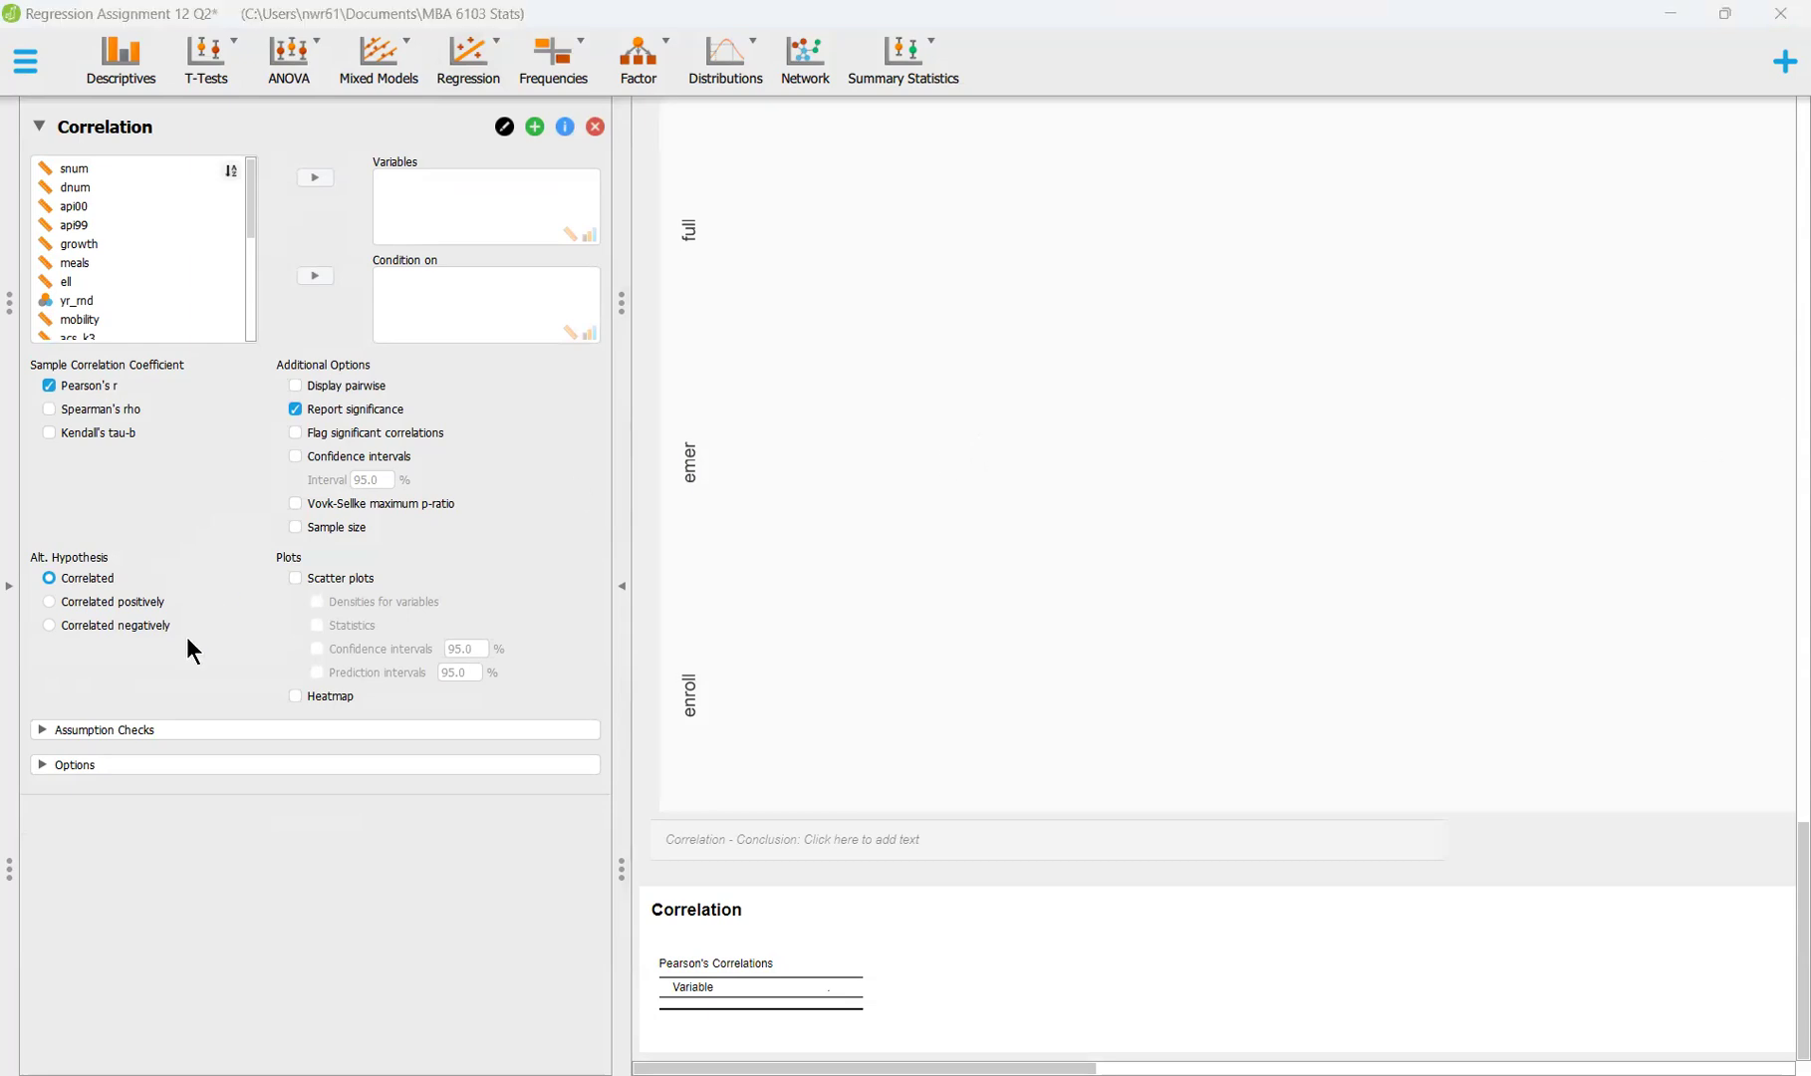
pyautogui.click(121, 79)
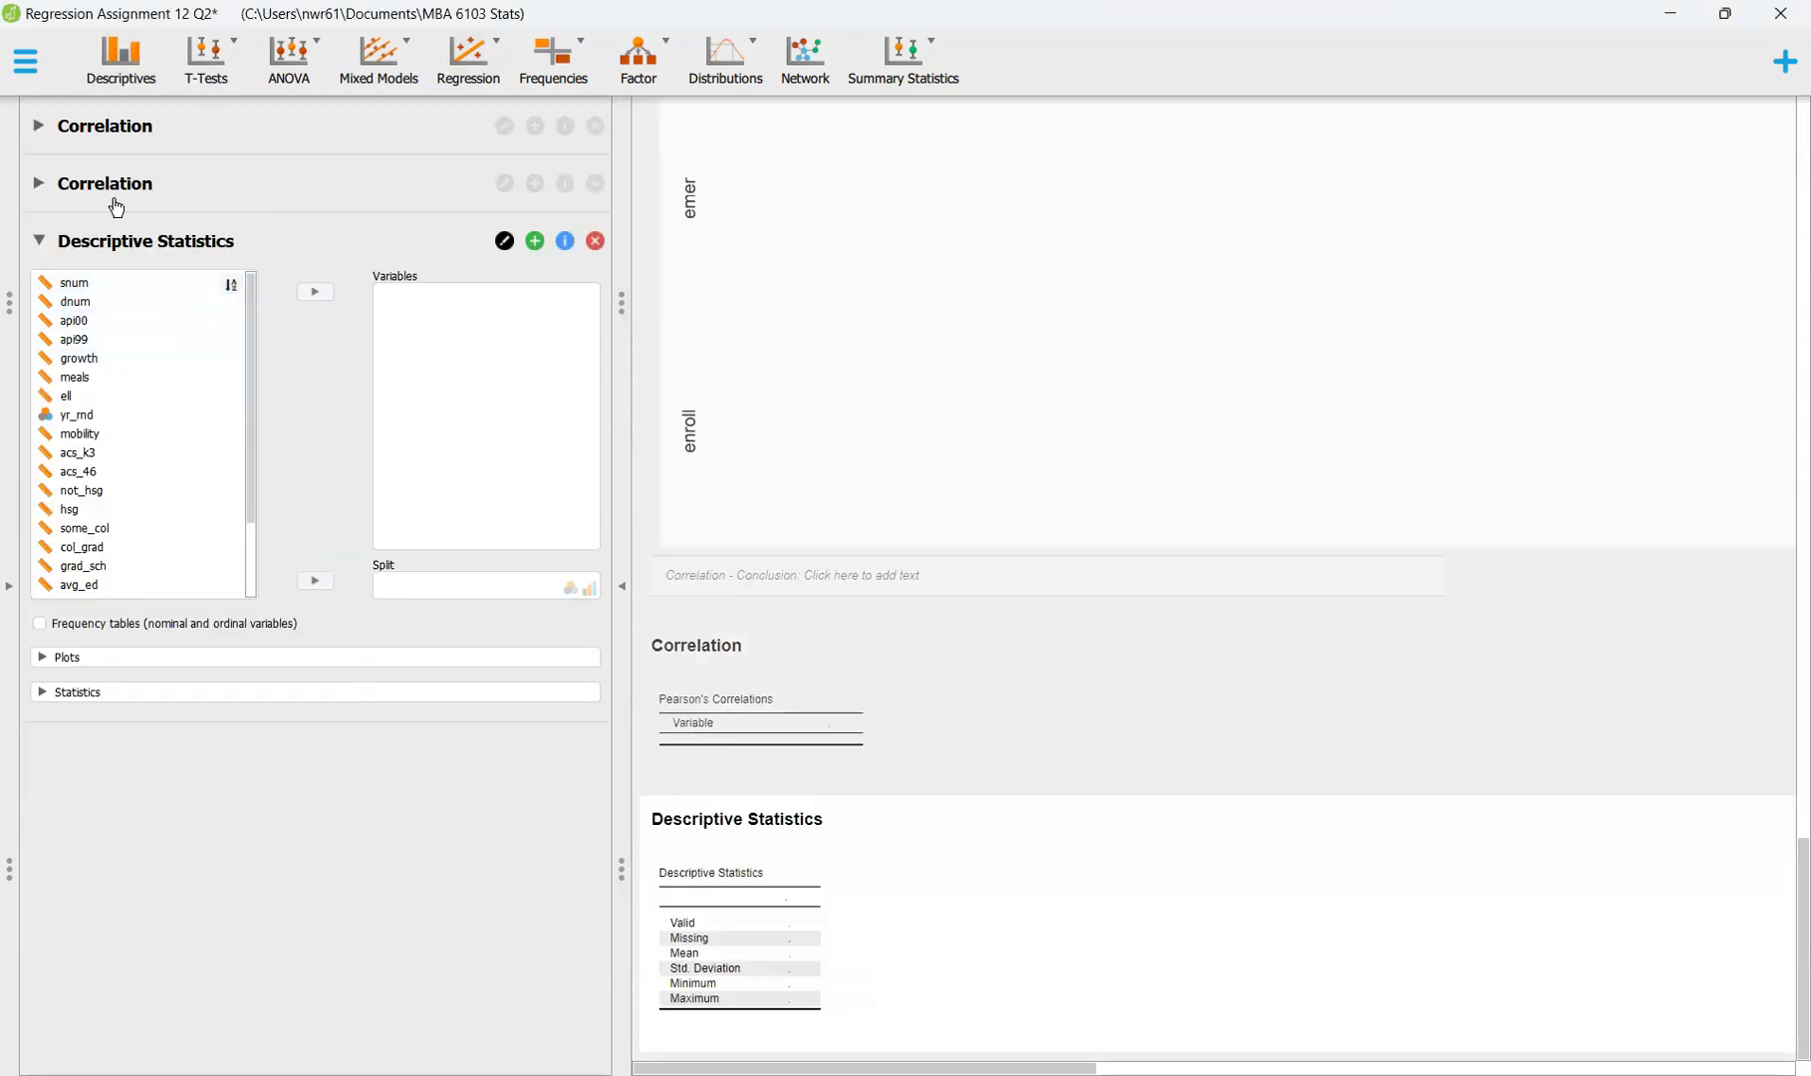
# Compare the two Correlation analyses and remove the empty duplicate
pyautogui.click(107, 126)
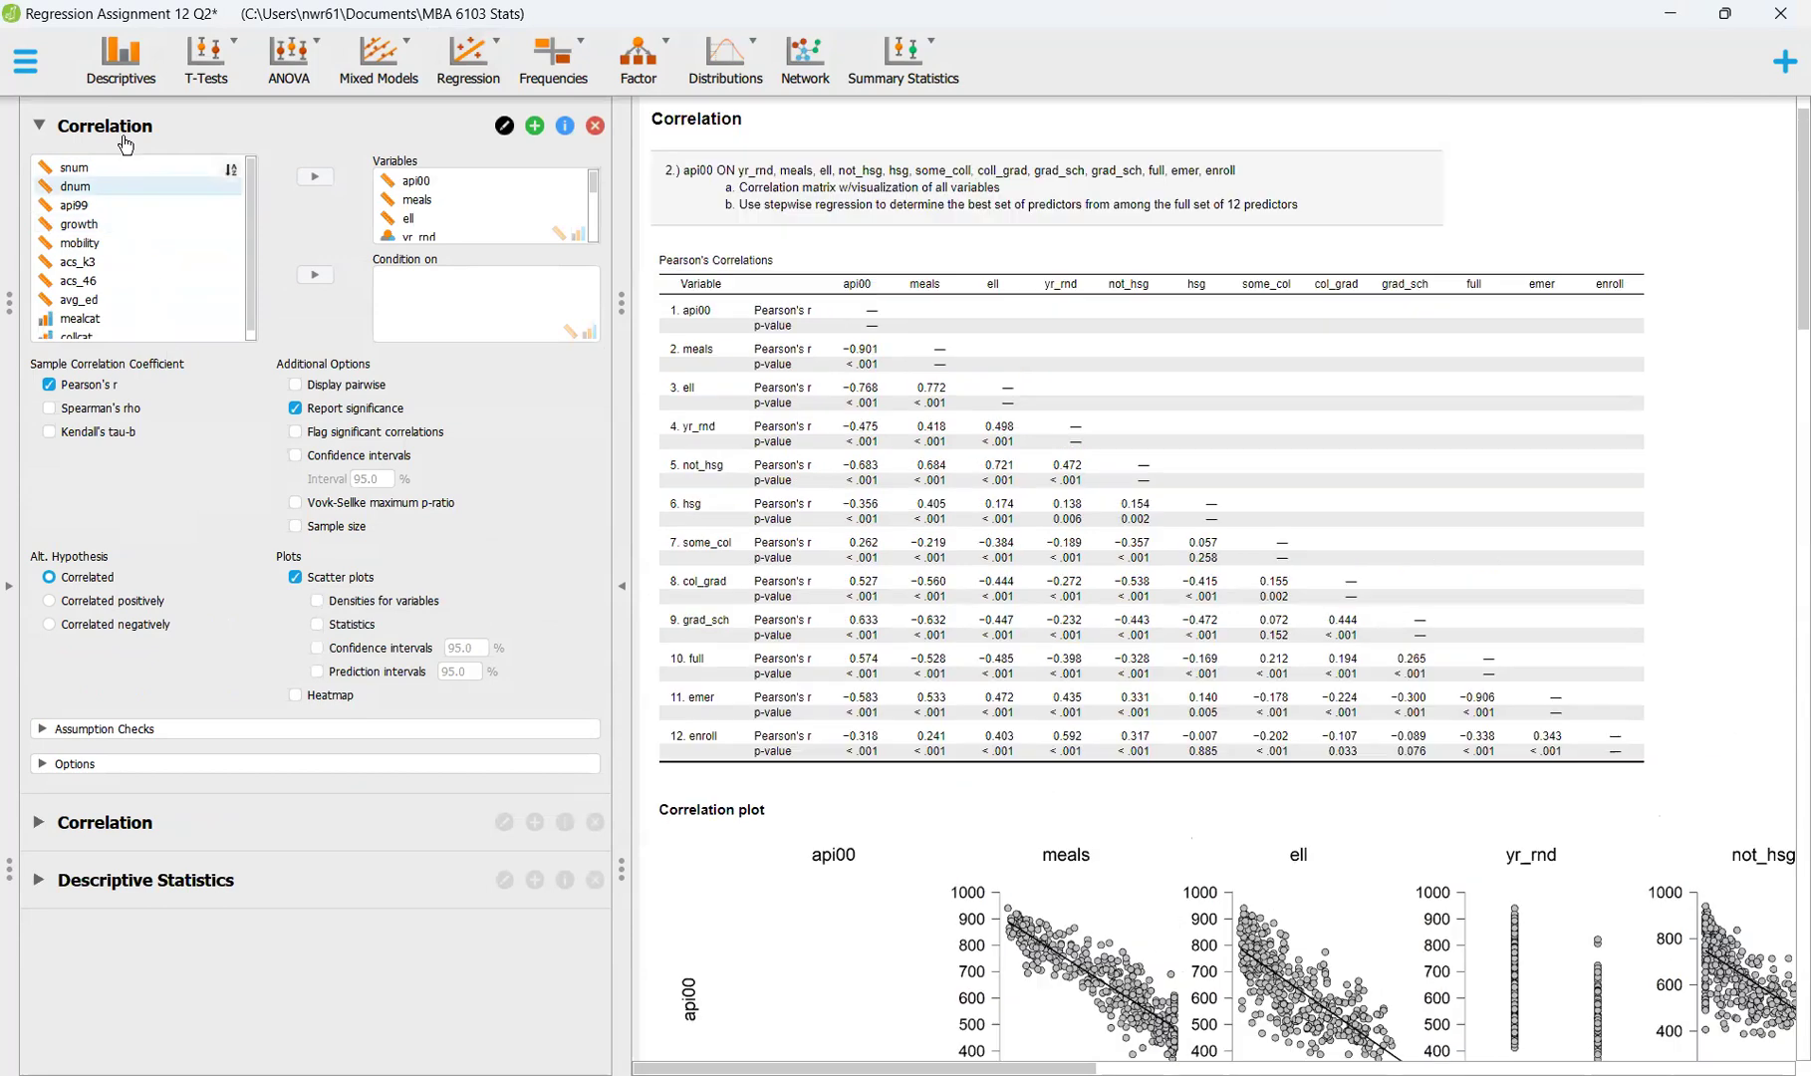
pyautogui.click(123, 127)
pyautogui.click(121, 184)
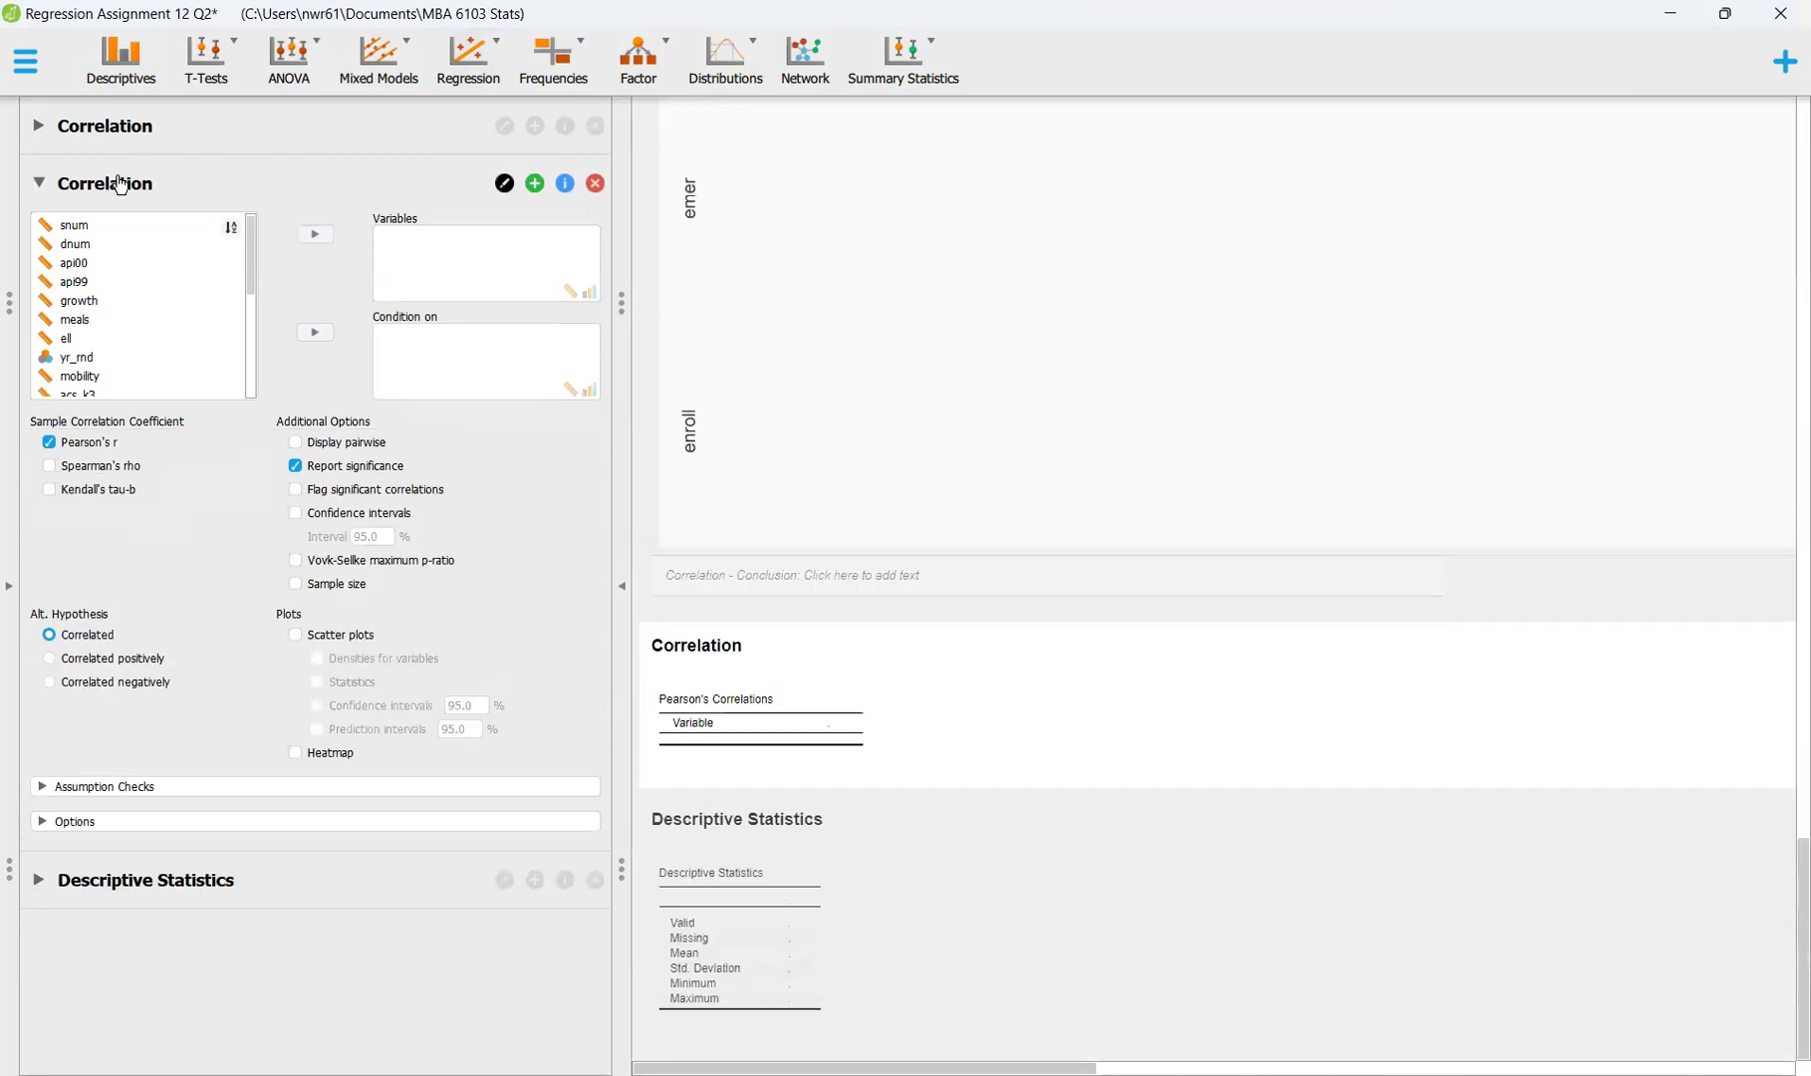
pyautogui.click(120, 184)
pyautogui.click(121, 184)
pyautogui.click(96, 142)
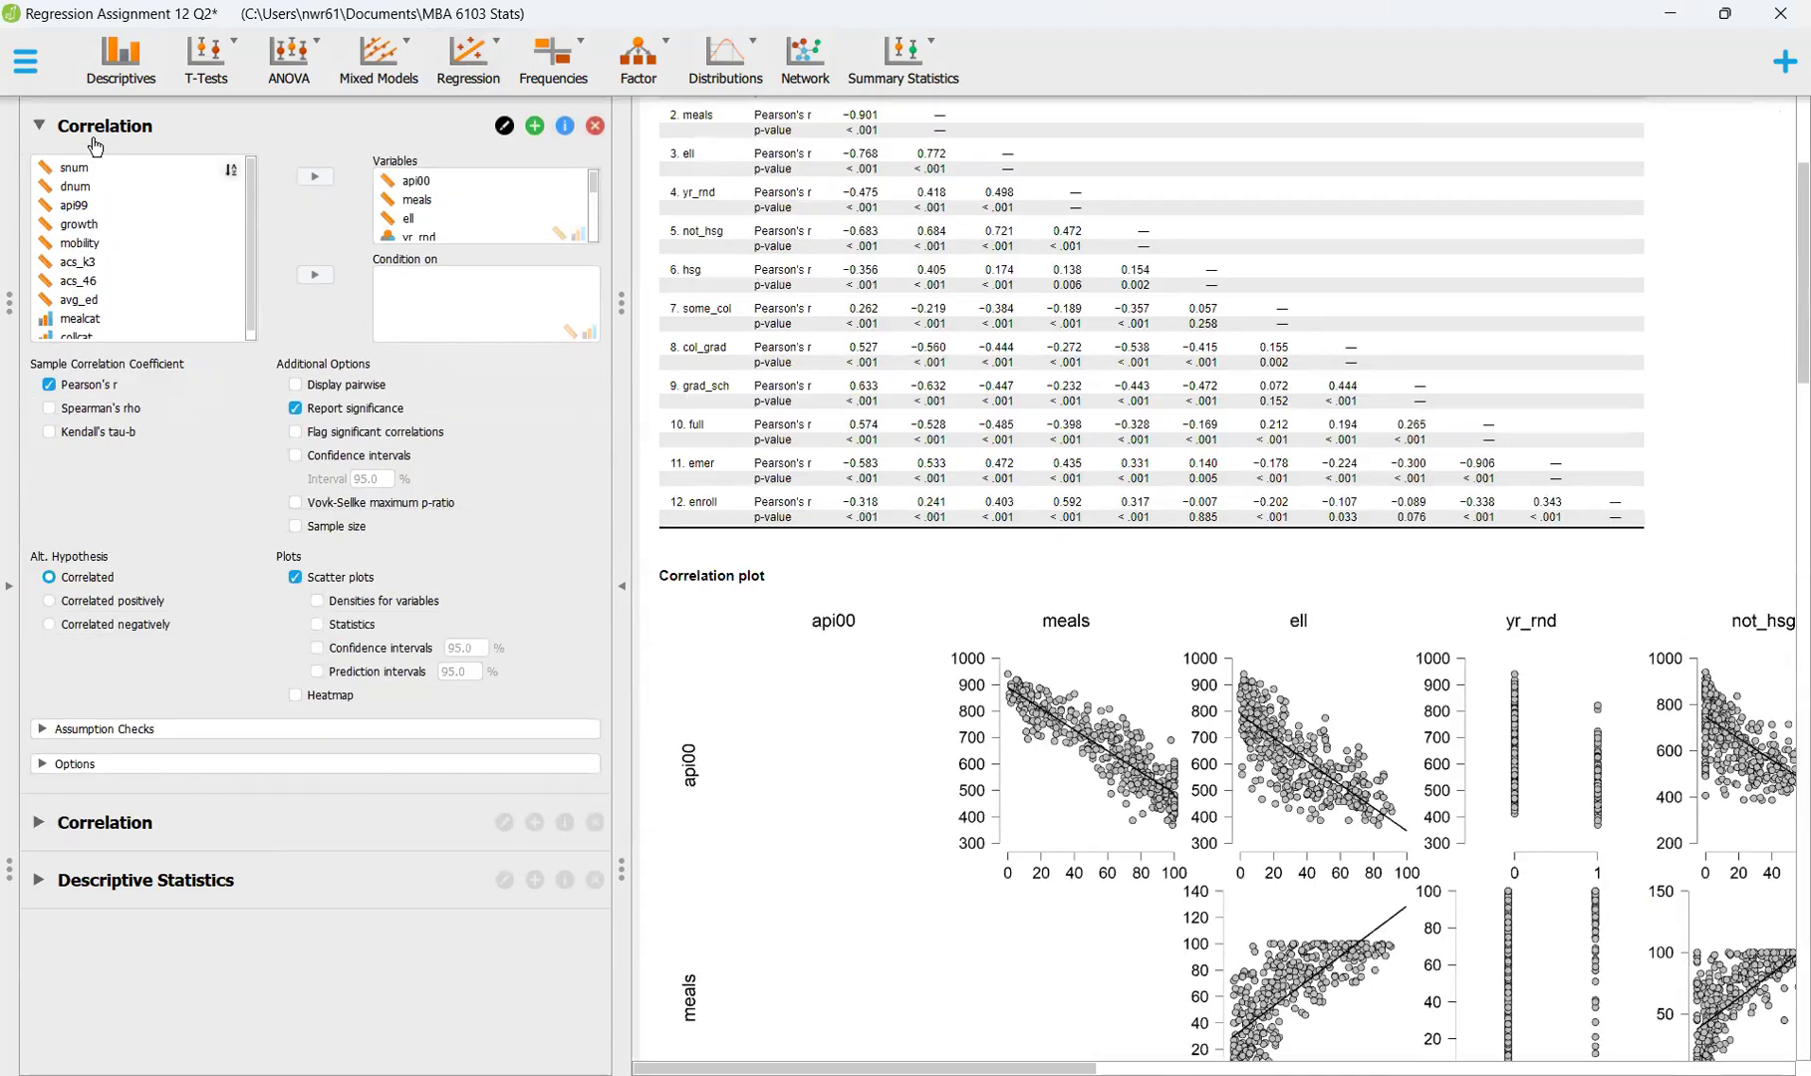
pyautogui.click(96, 135)
pyautogui.click(90, 188)
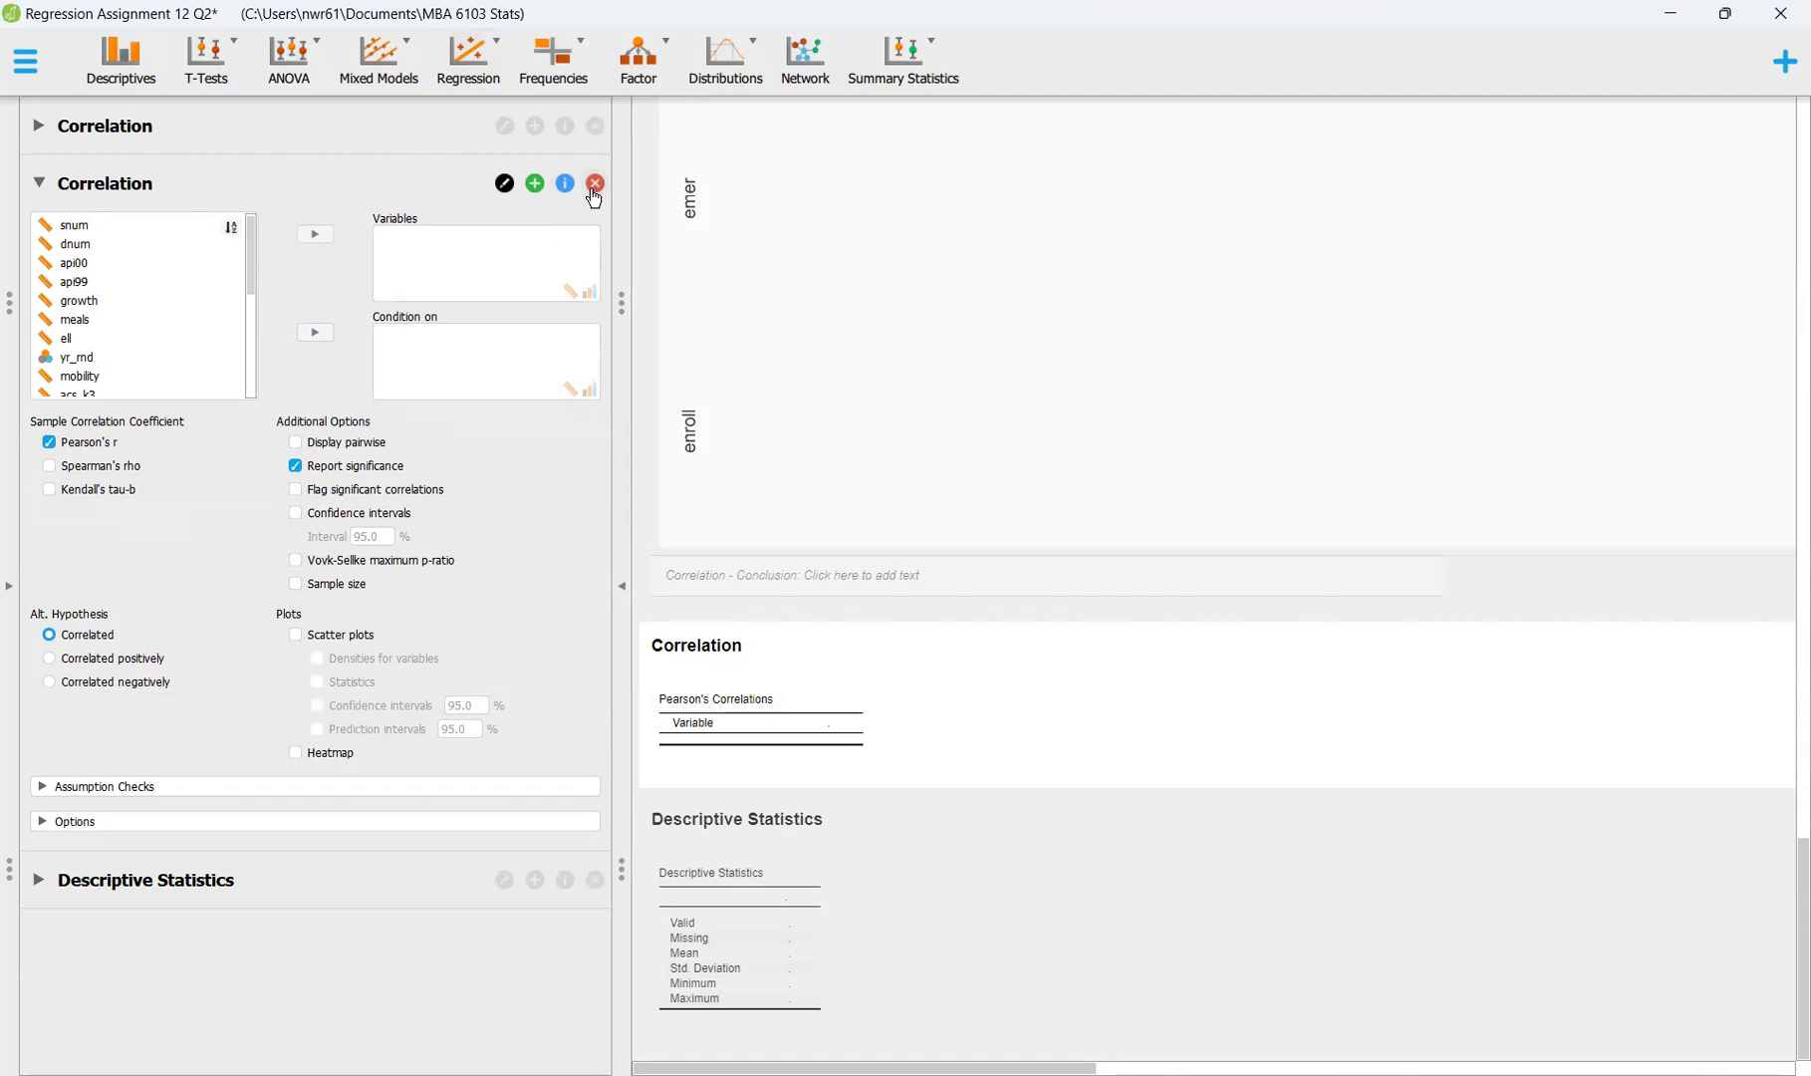
pyautogui.click(595, 185)
# Add api00, meals, ell, yr_rnd, not_hsg, hsg, some_col, col_grad, grad_sch, full, emer and enroll to the Descriptive Statistics variables
pyautogui.click(211, 300)
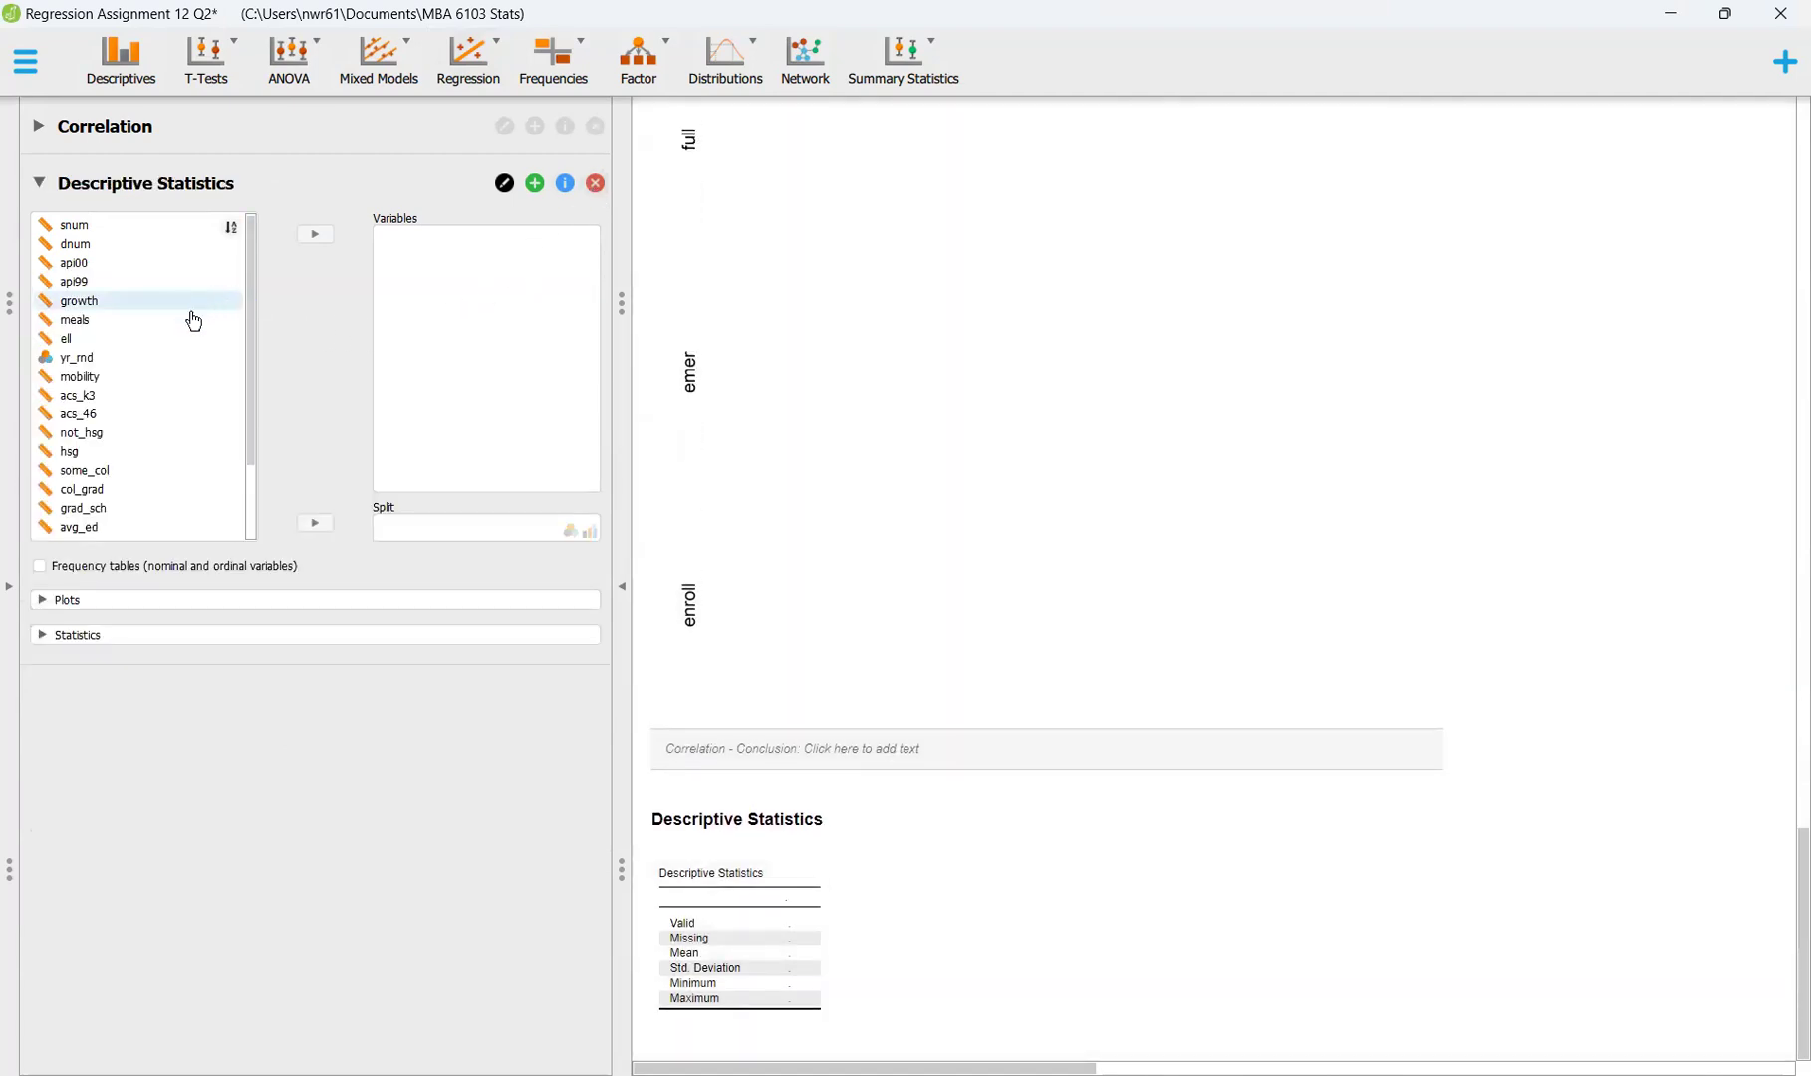
pyautogui.click(154, 269)
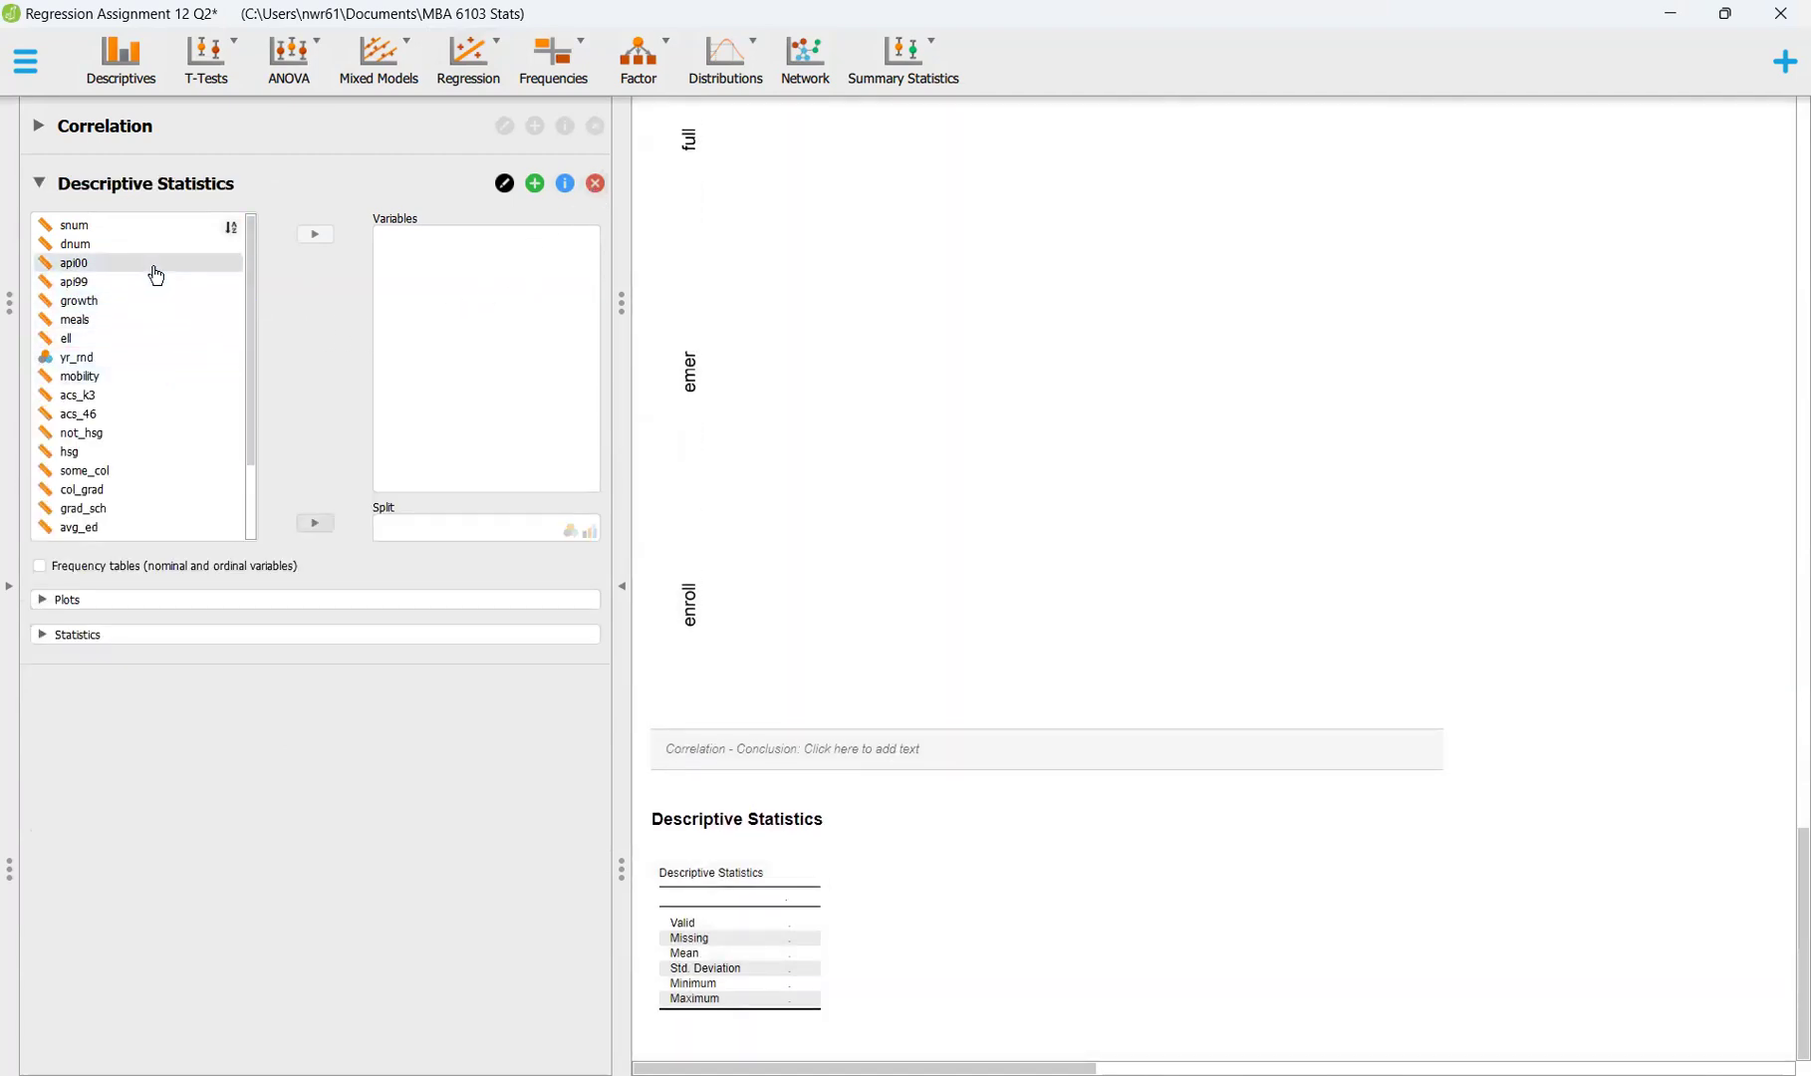
pyautogui.keyDown('ctrl'); pyautogui.click(137, 323); pyautogui.keyUp('ctrl')
pyautogui.keyDown('ctrl'); pyautogui.click(140, 343); pyautogui.keyUp('ctrl')
pyautogui.keyDown('ctrl'); pyautogui.click(139, 356); pyautogui.keyUp('ctrl')
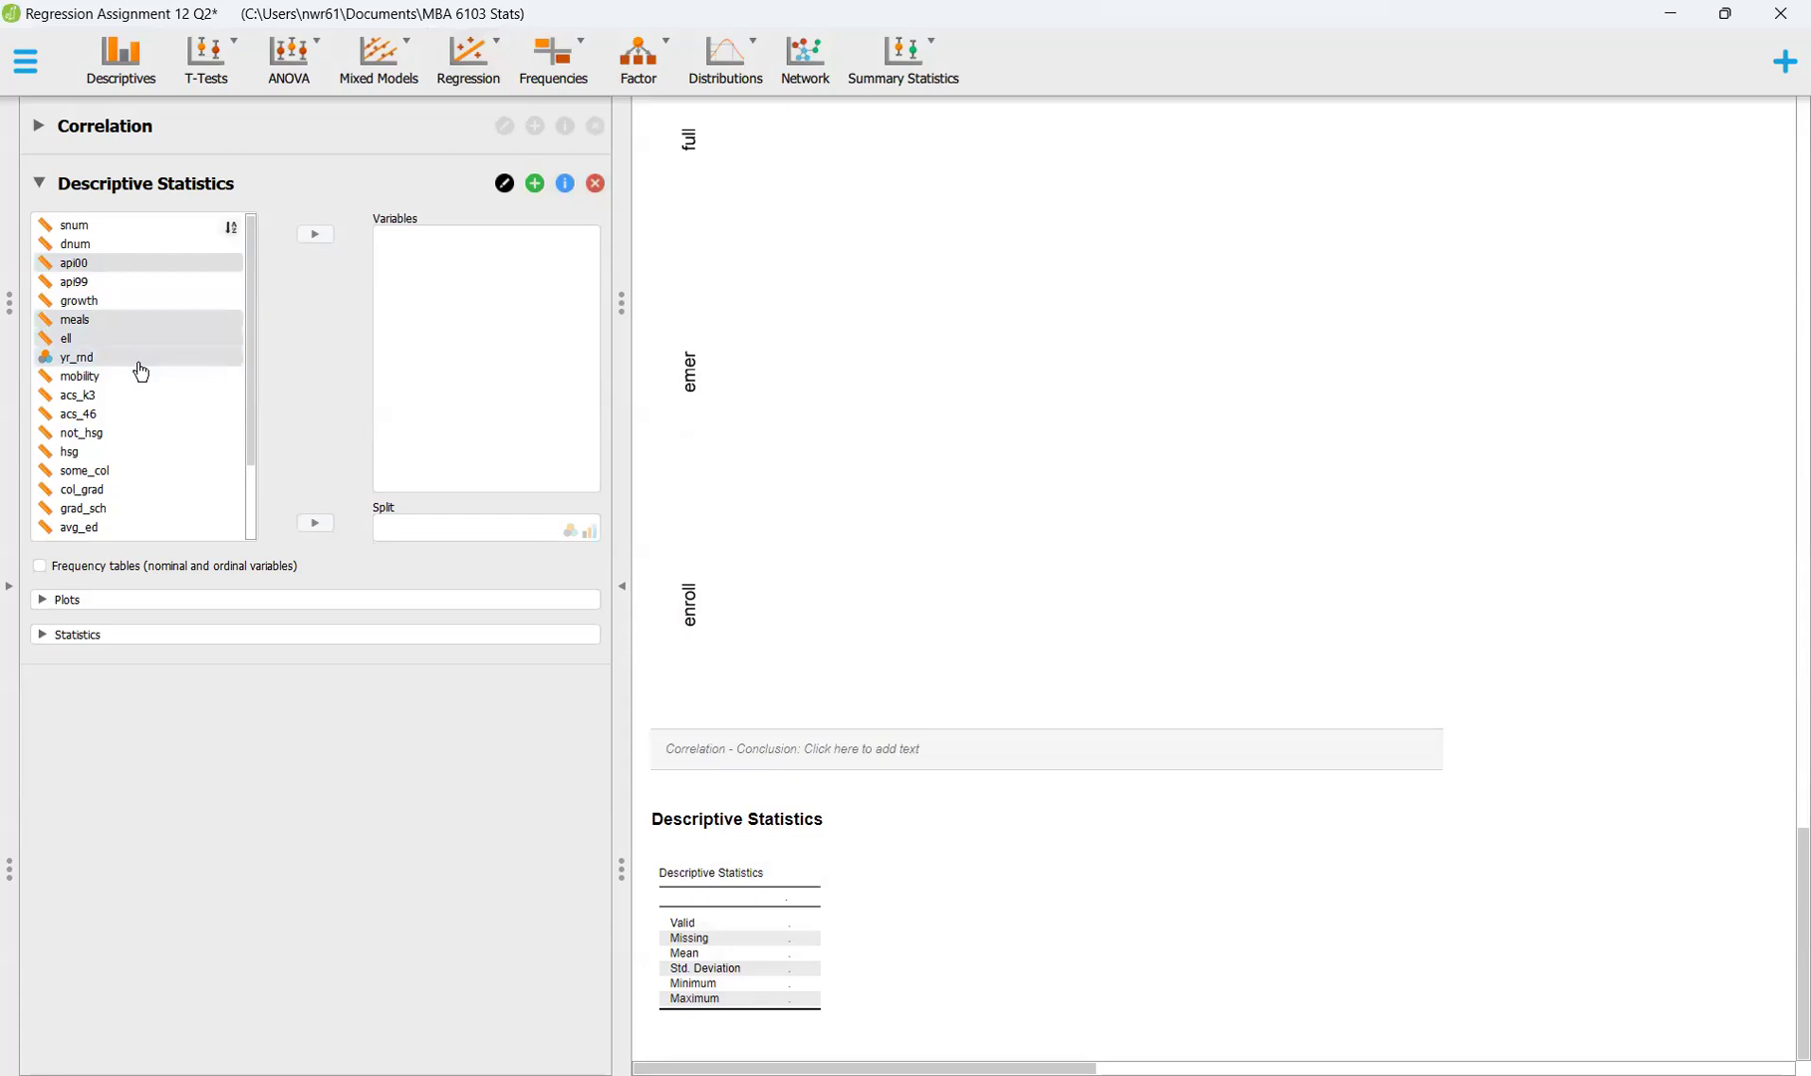
pyautogui.keyDown('ctrl'); pyautogui.click(126, 435); pyautogui.keyUp('ctrl')
pyautogui.keyDown('ctrl'); pyautogui.click(122, 454); pyautogui.keyUp('ctrl')
pyautogui.keyDown('ctrl'); pyautogui.click(121, 471); pyautogui.keyUp('ctrl')
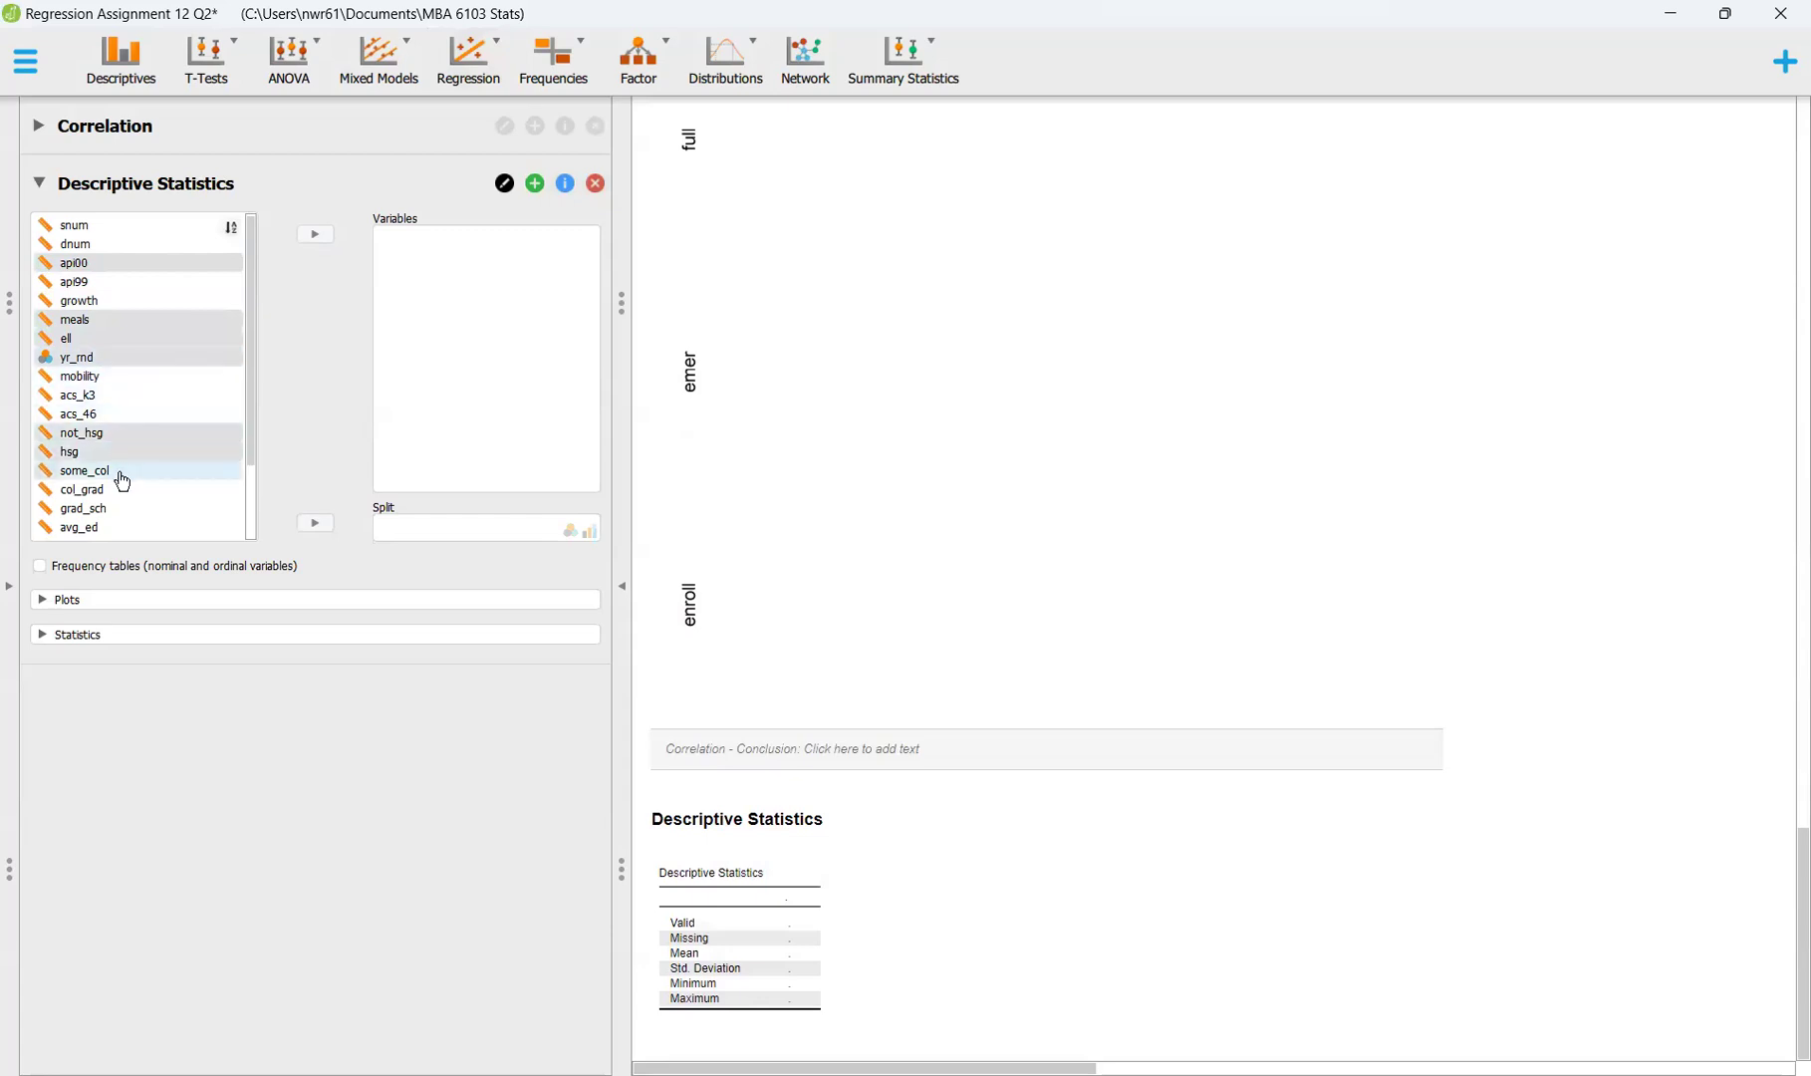
pyautogui.keyDown('ctrl'); pyautogui.click(118, 489); pyautogui.keyUp('ctrl')
pyautogui.keyDown('ctrl'); pyautogui.click(117, 508); pyautogui.keyUp('ctrl')
pyautogui.scroll(-2, 113, 518)
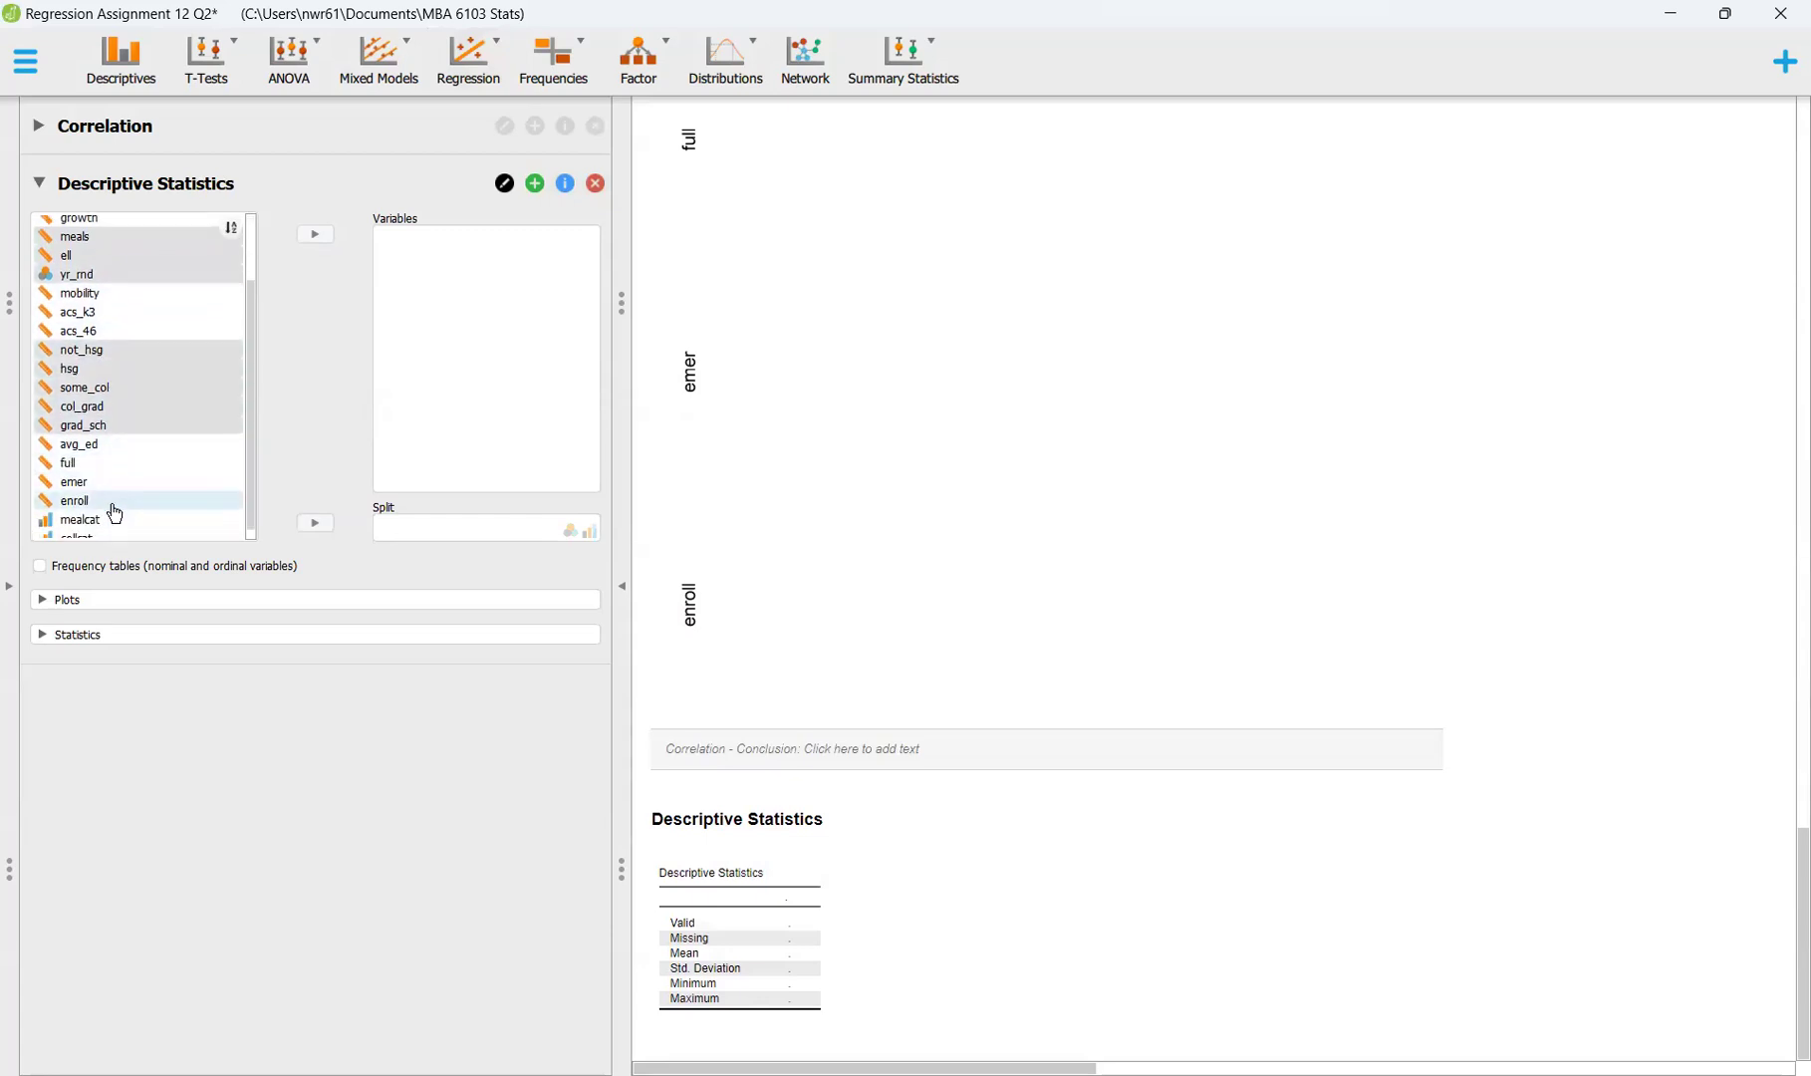
pyautogui.keyDown('ctrl'); pyautogui.click(112, 453); pyautogui.keyUp('ctrl')
pyautogui.keyDown('ctrl'); pyautogui.click(112, 472); pyautogui.keyUp('ctrl')
pyautogui.keyDown('ctrl'); pyautogui.click(114, 491); pyautogui.keyUp('ctrl')
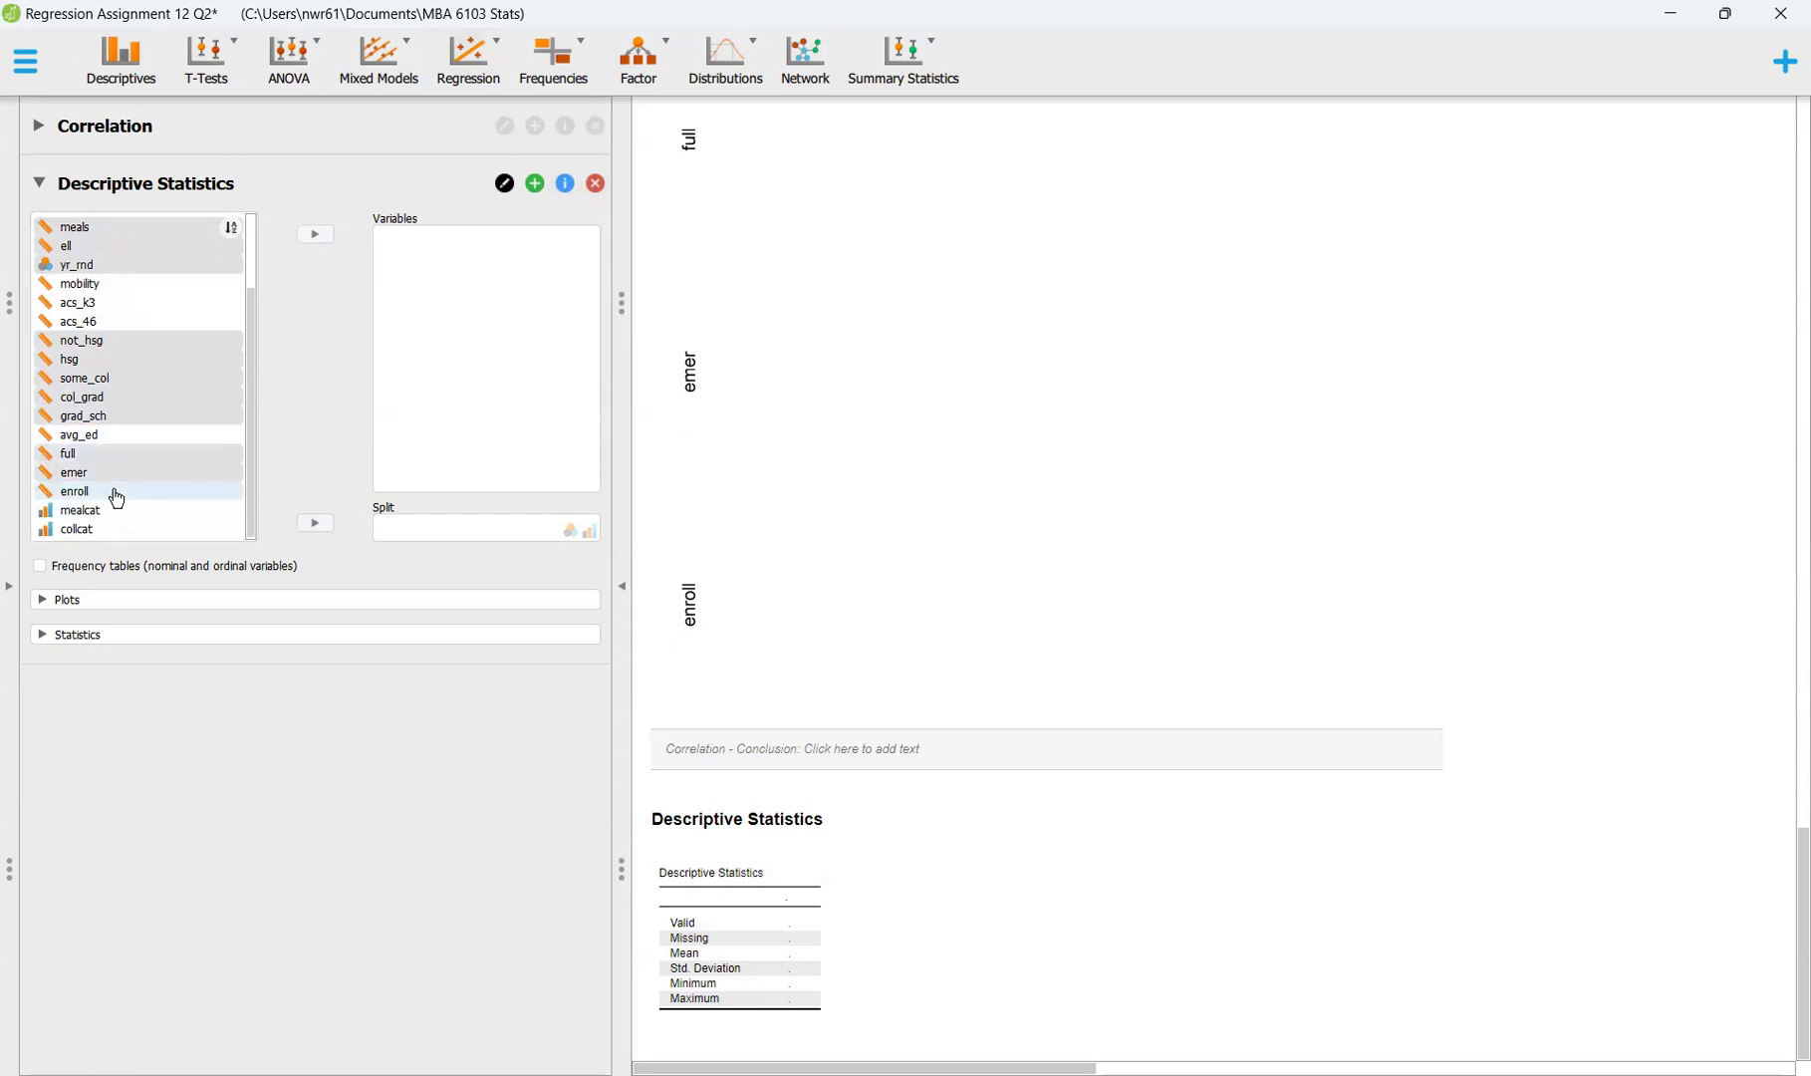
pyautogui.click(314, 237)
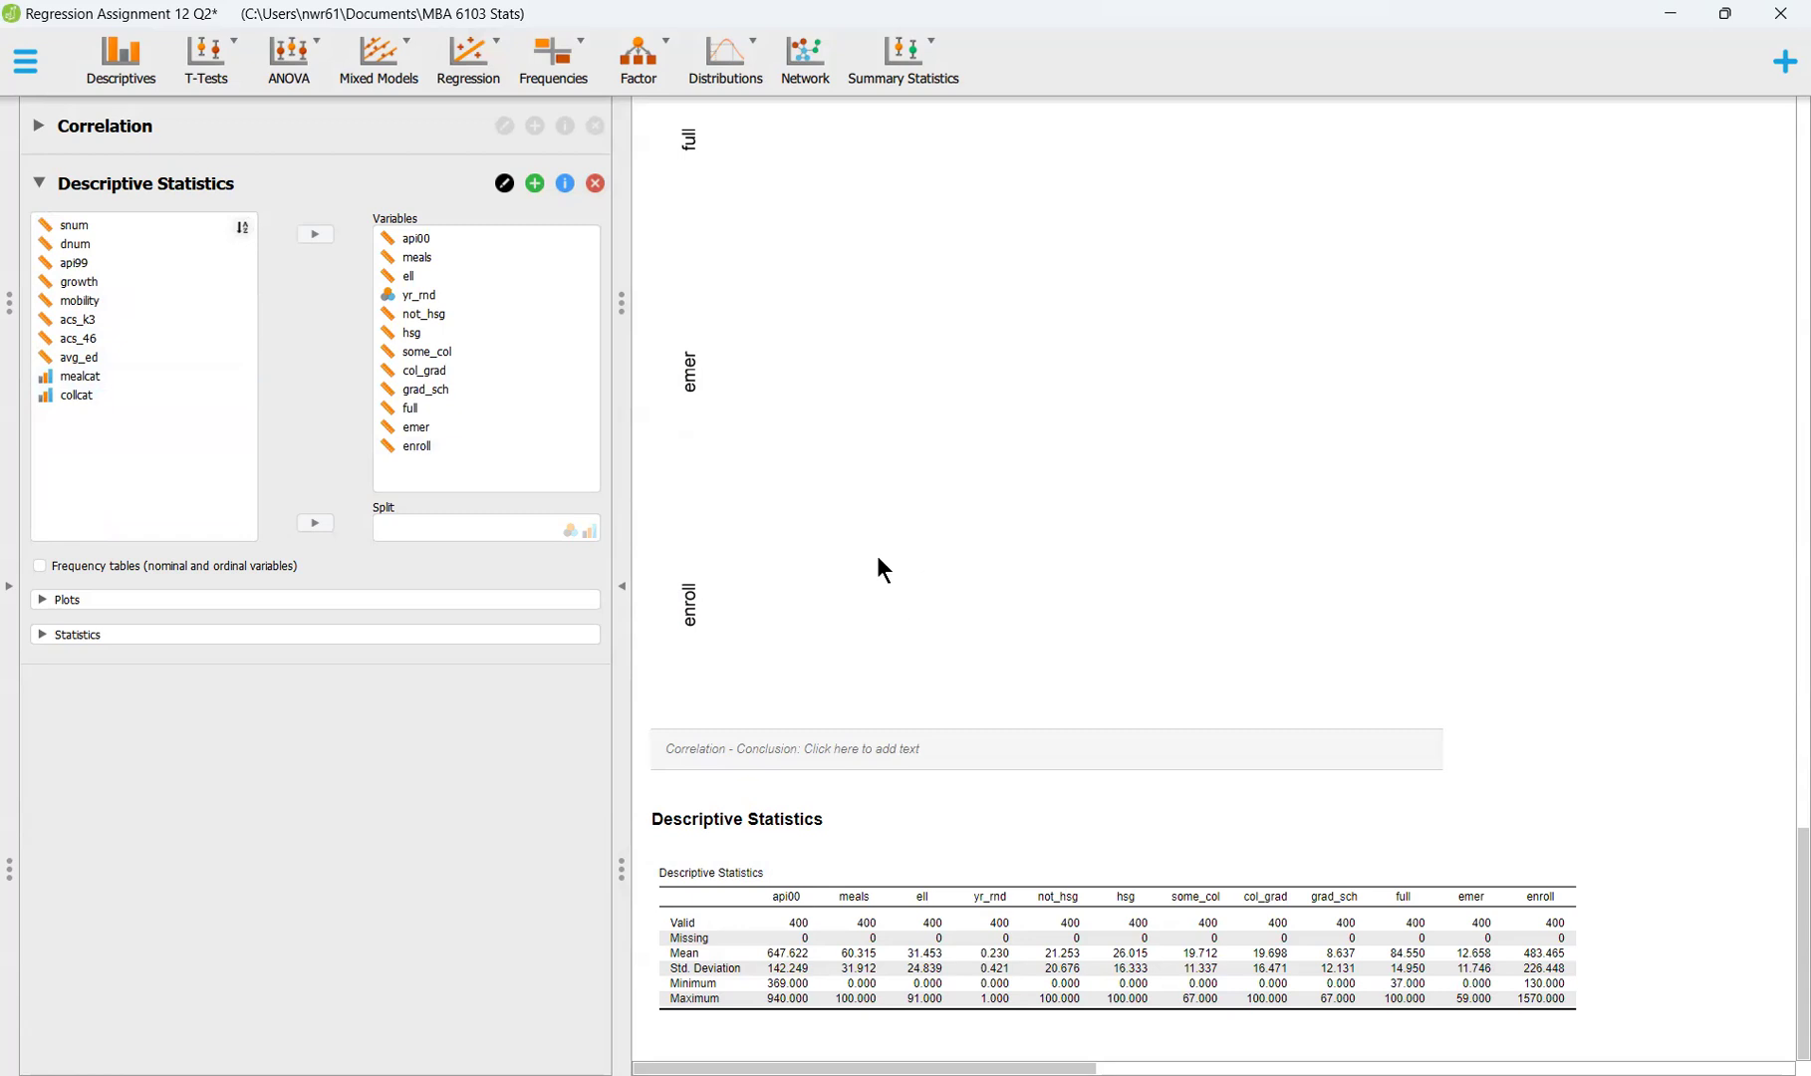
# Enable boxplots, scatter plots and pie charts in the Descriptive Statistics analysis
pyautogui.click(63, 602)
pyautogui.click(87, 608)
pyautogui.click(108, 709)
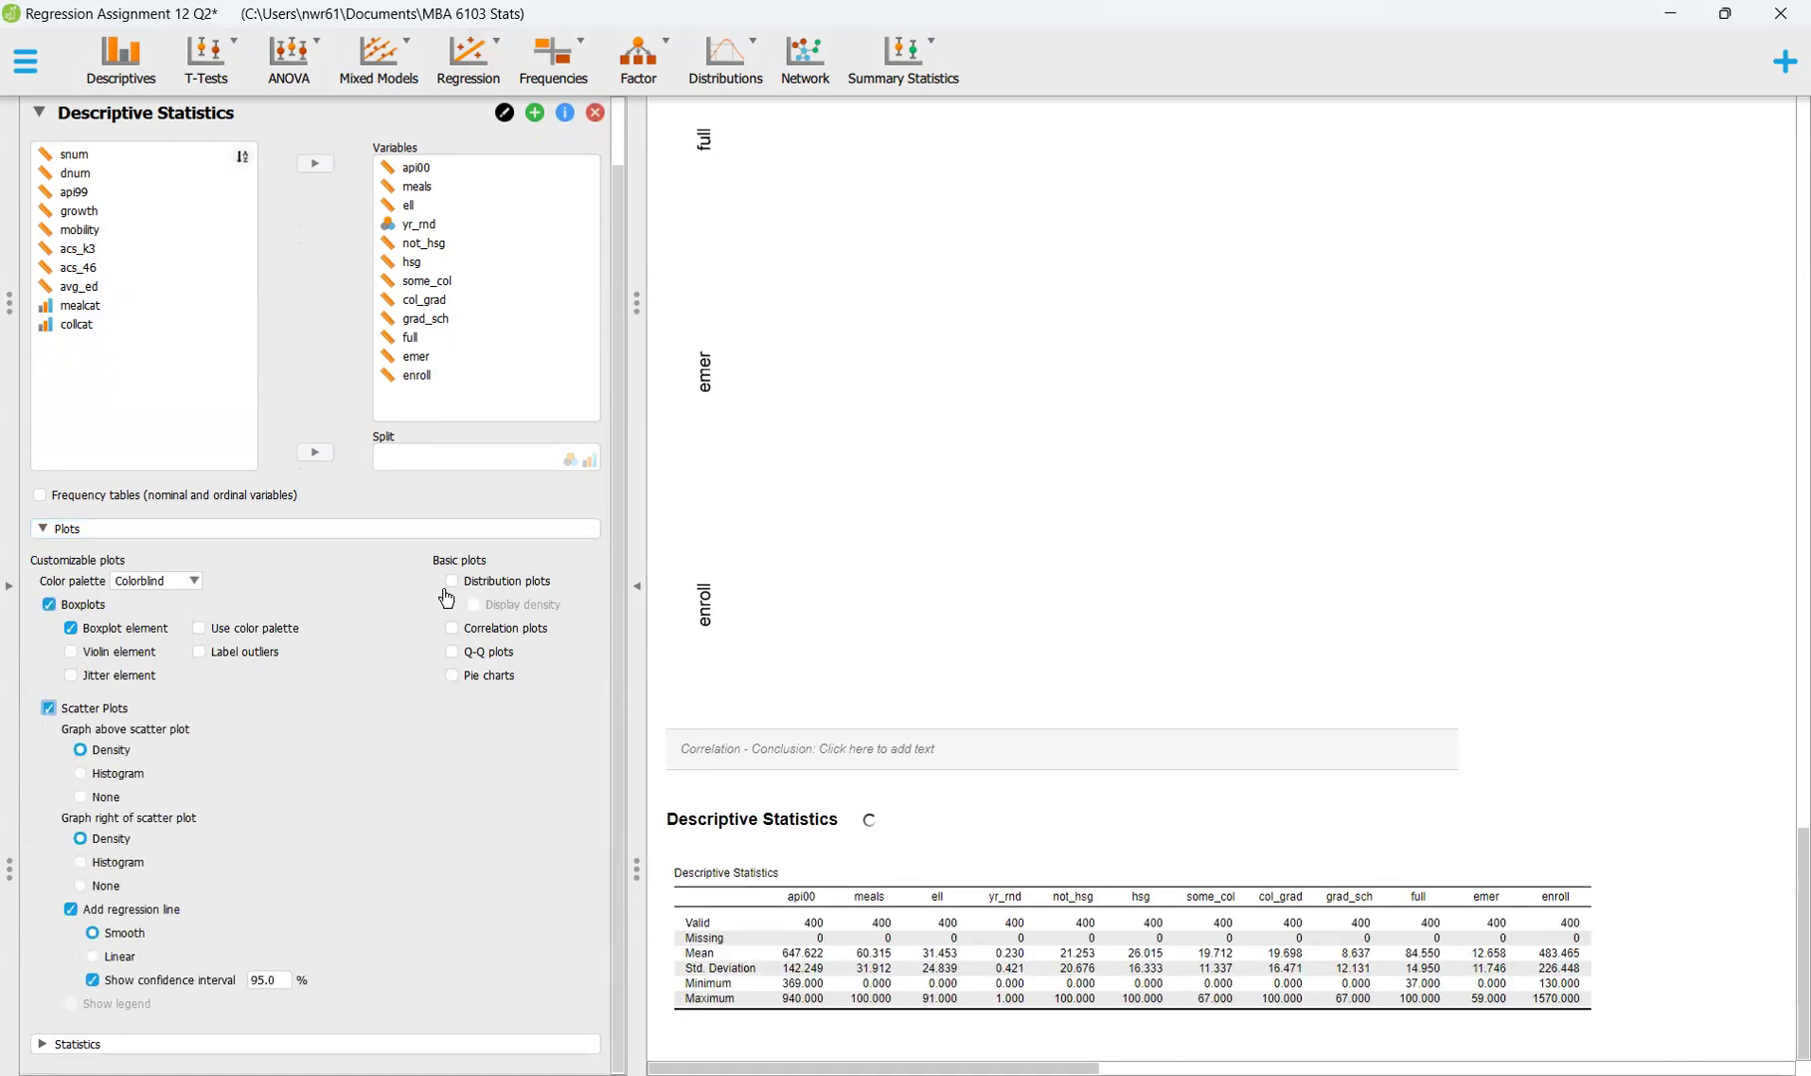
pyautogui.click(482, 676)
pyautogui.scroll(-7, 1032, 676)
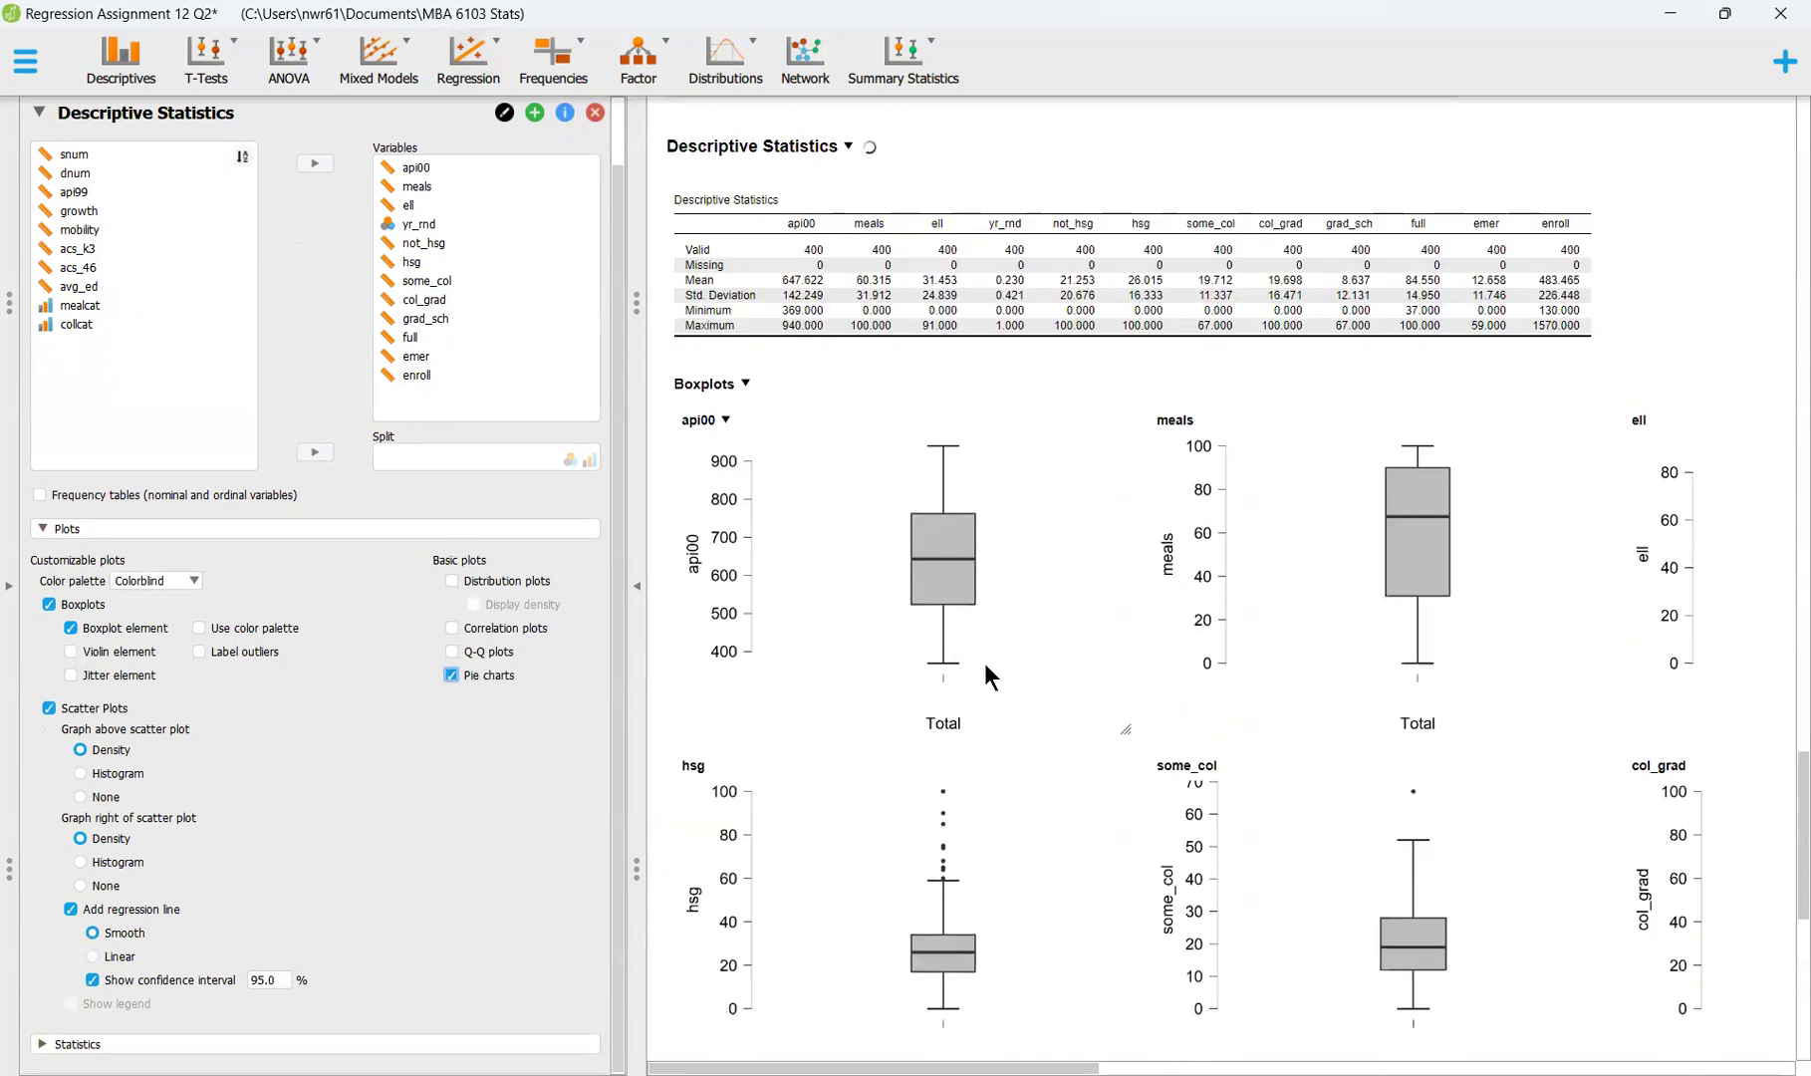
pyautogui.scroll(-10, 985, 662)
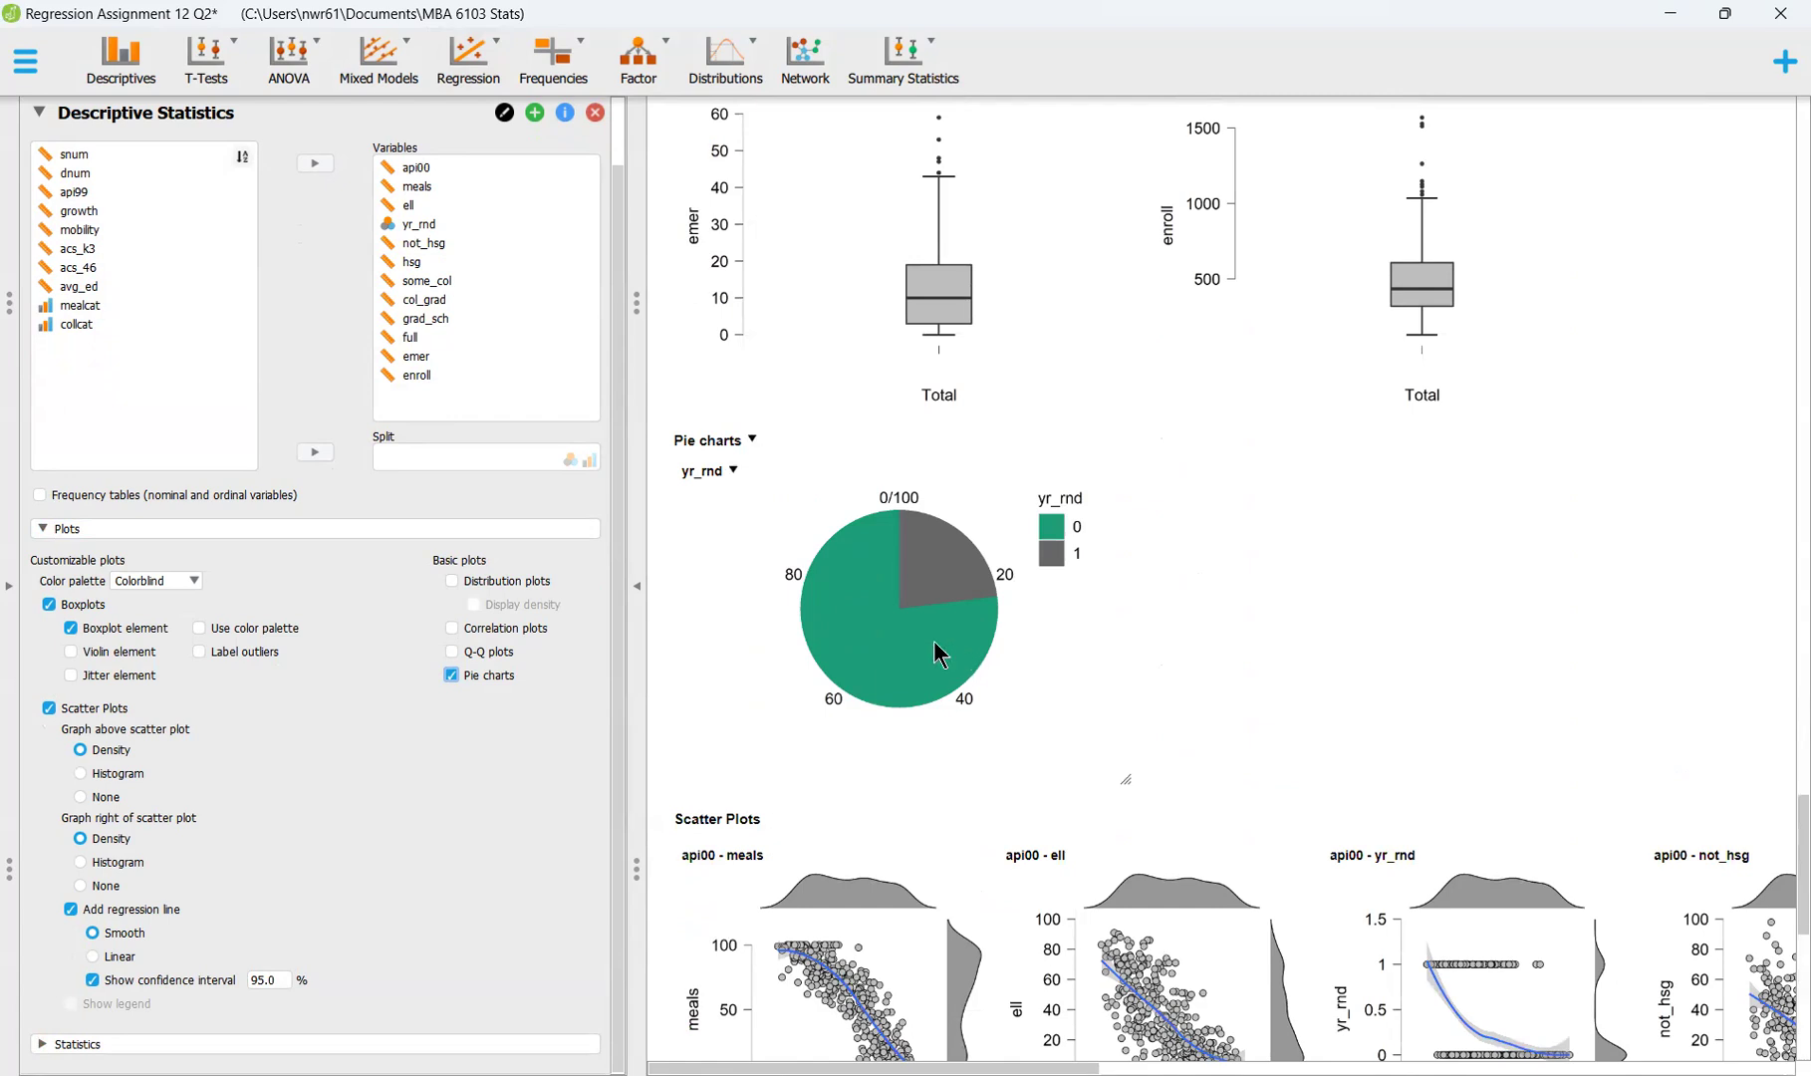
# Label the yr_rnd values in the data set as No for 0 and Yes for 1
pyautogui.click(15, 632)
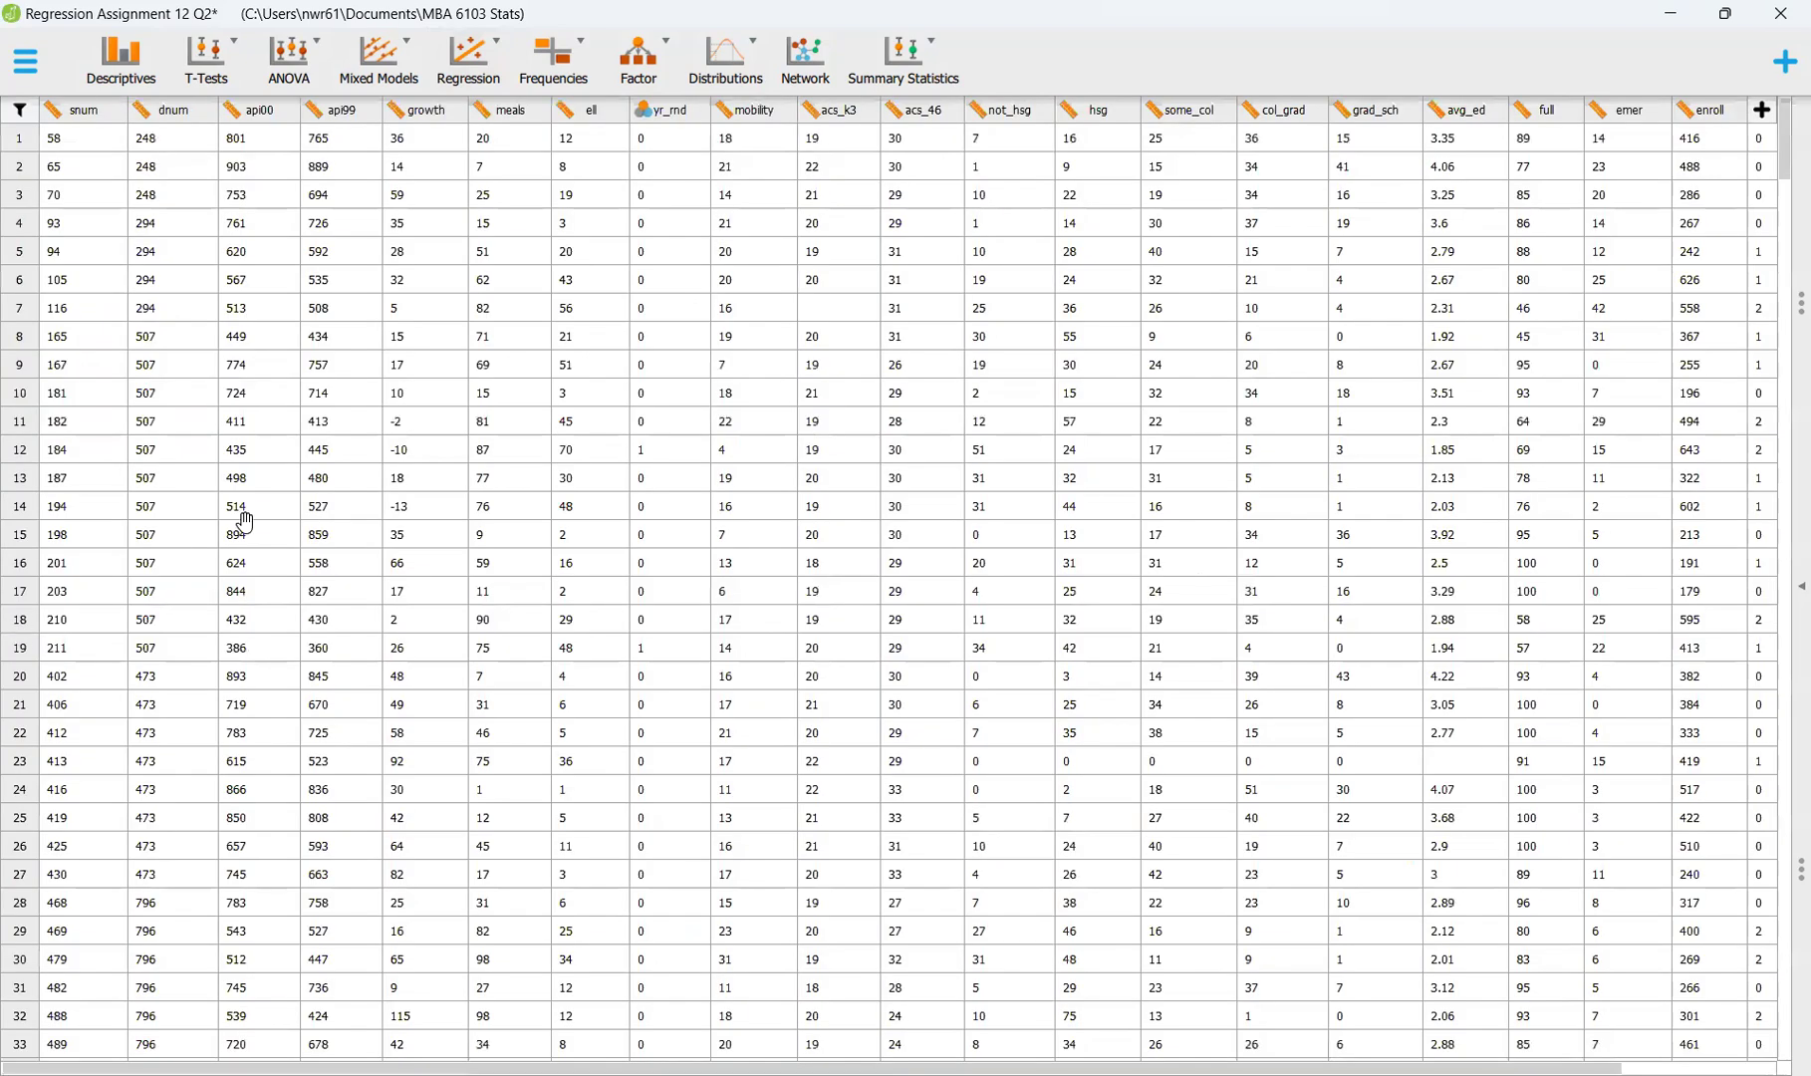
pyautogui.click(664, 120)
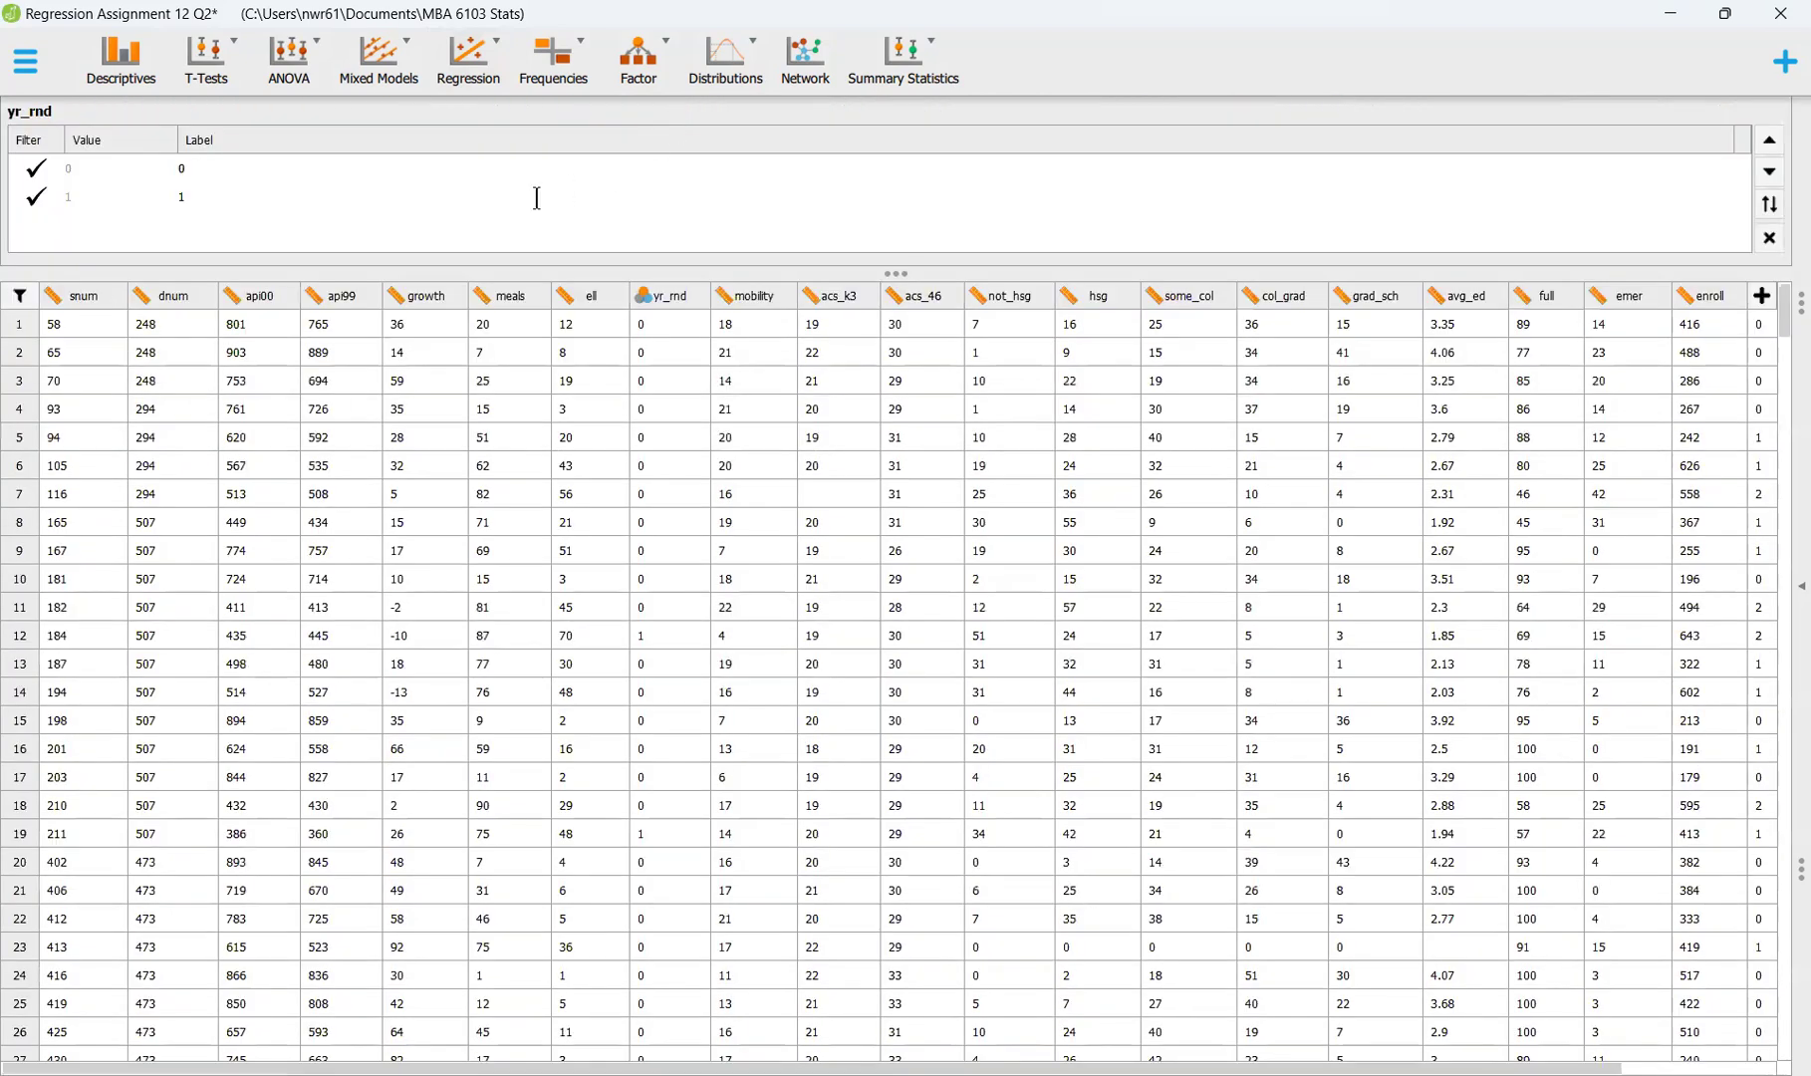
pyautogui.click(262, 175)
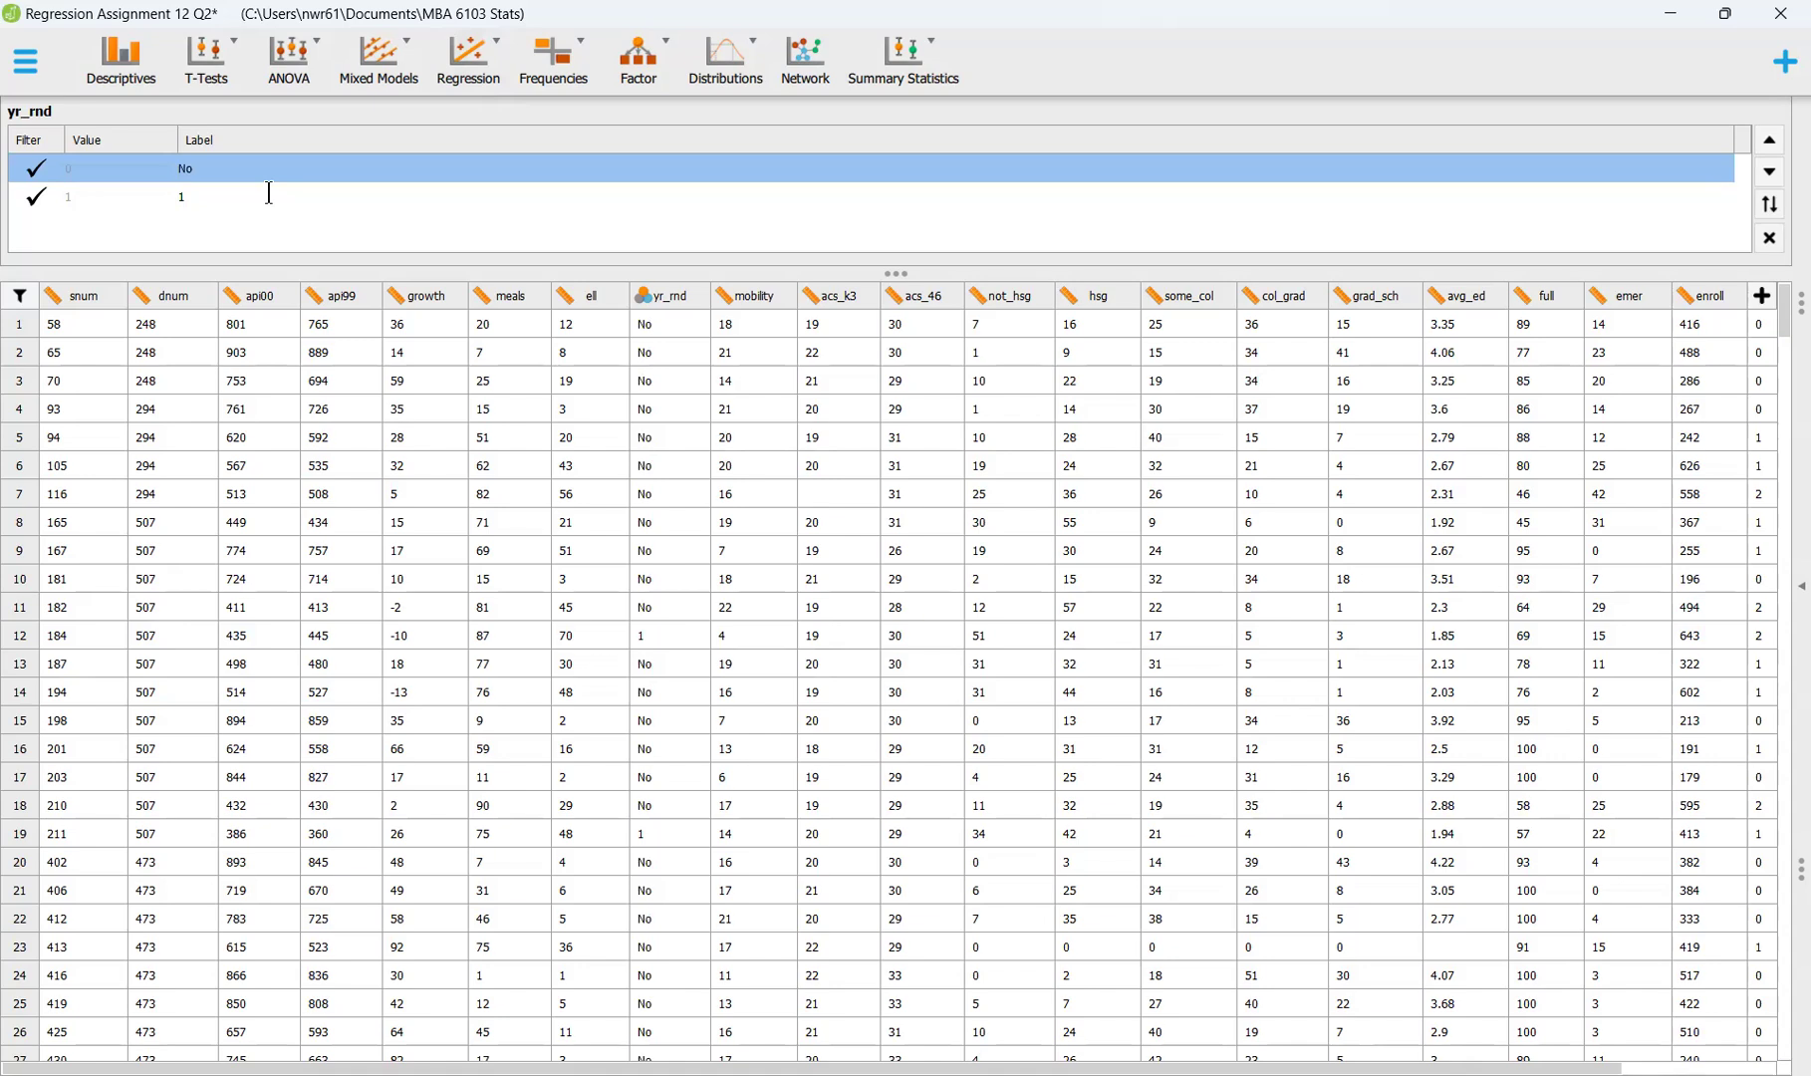
pyautogui.click(269, 192)
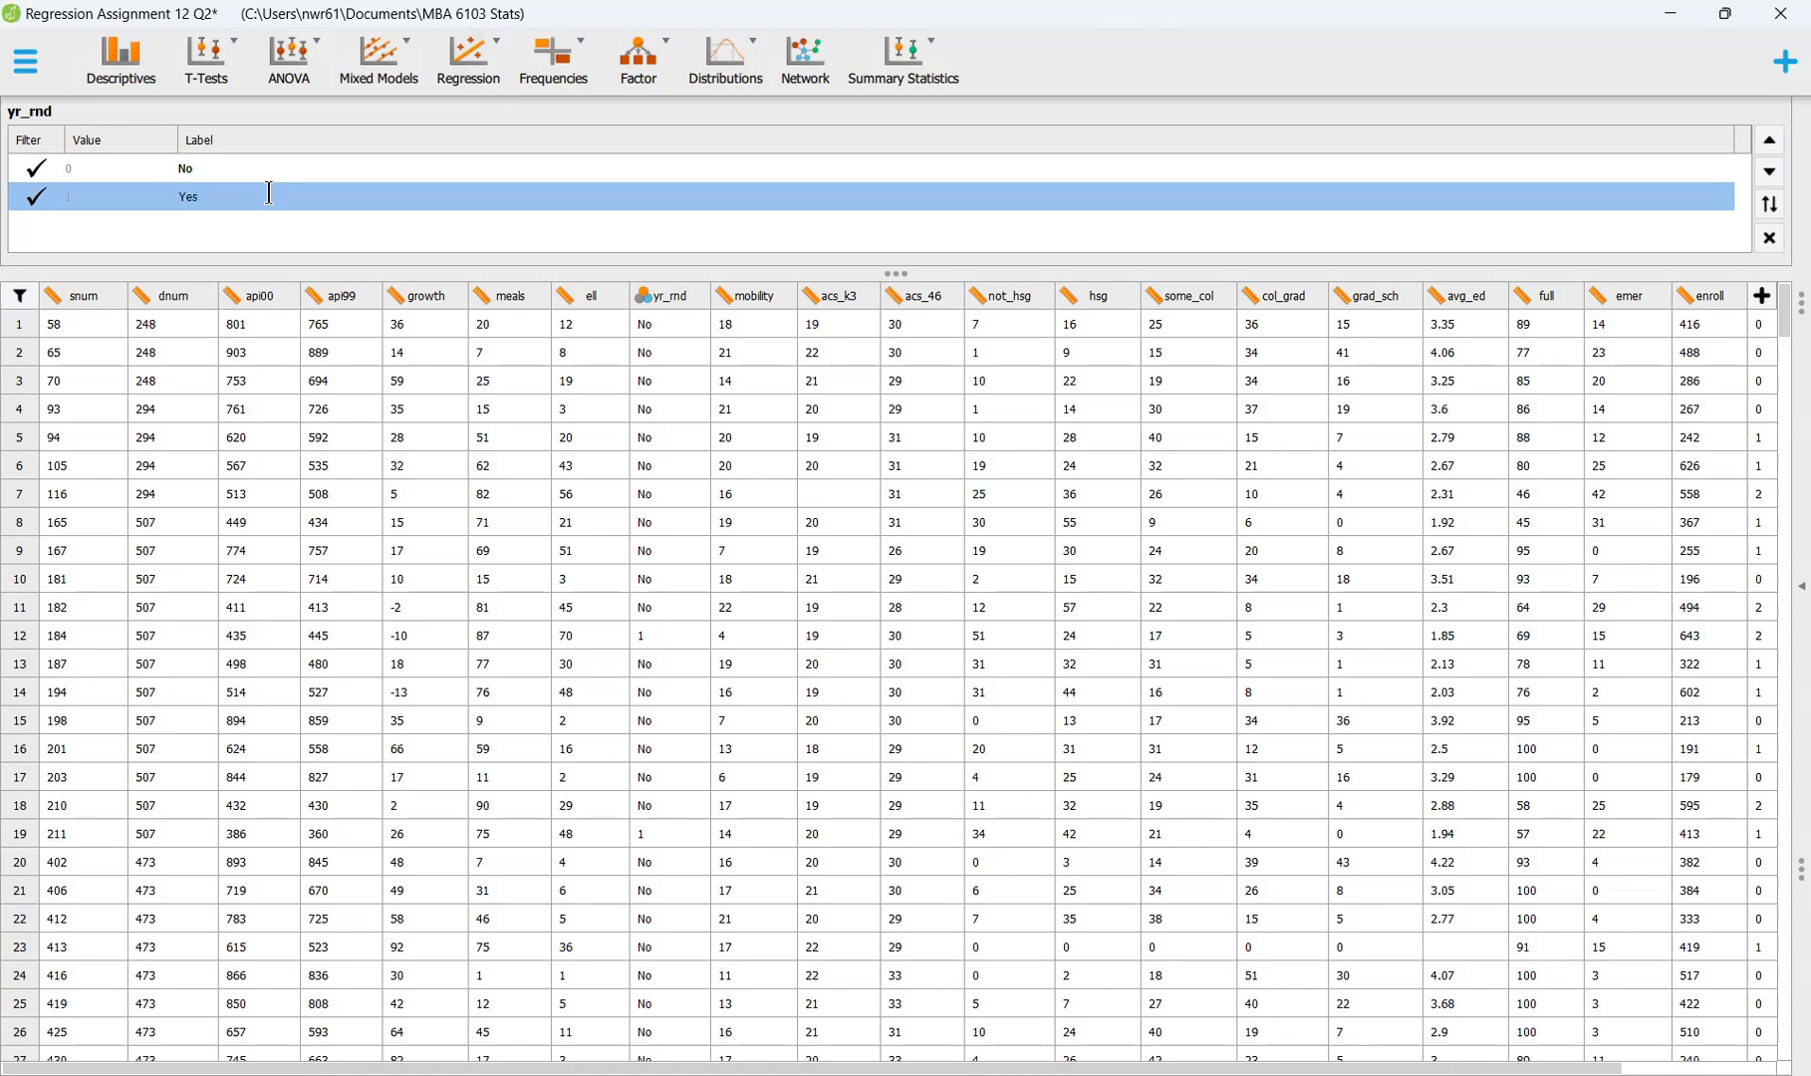
pyautogui.click(1766, 240)
pyautogui.click(1793, 584)
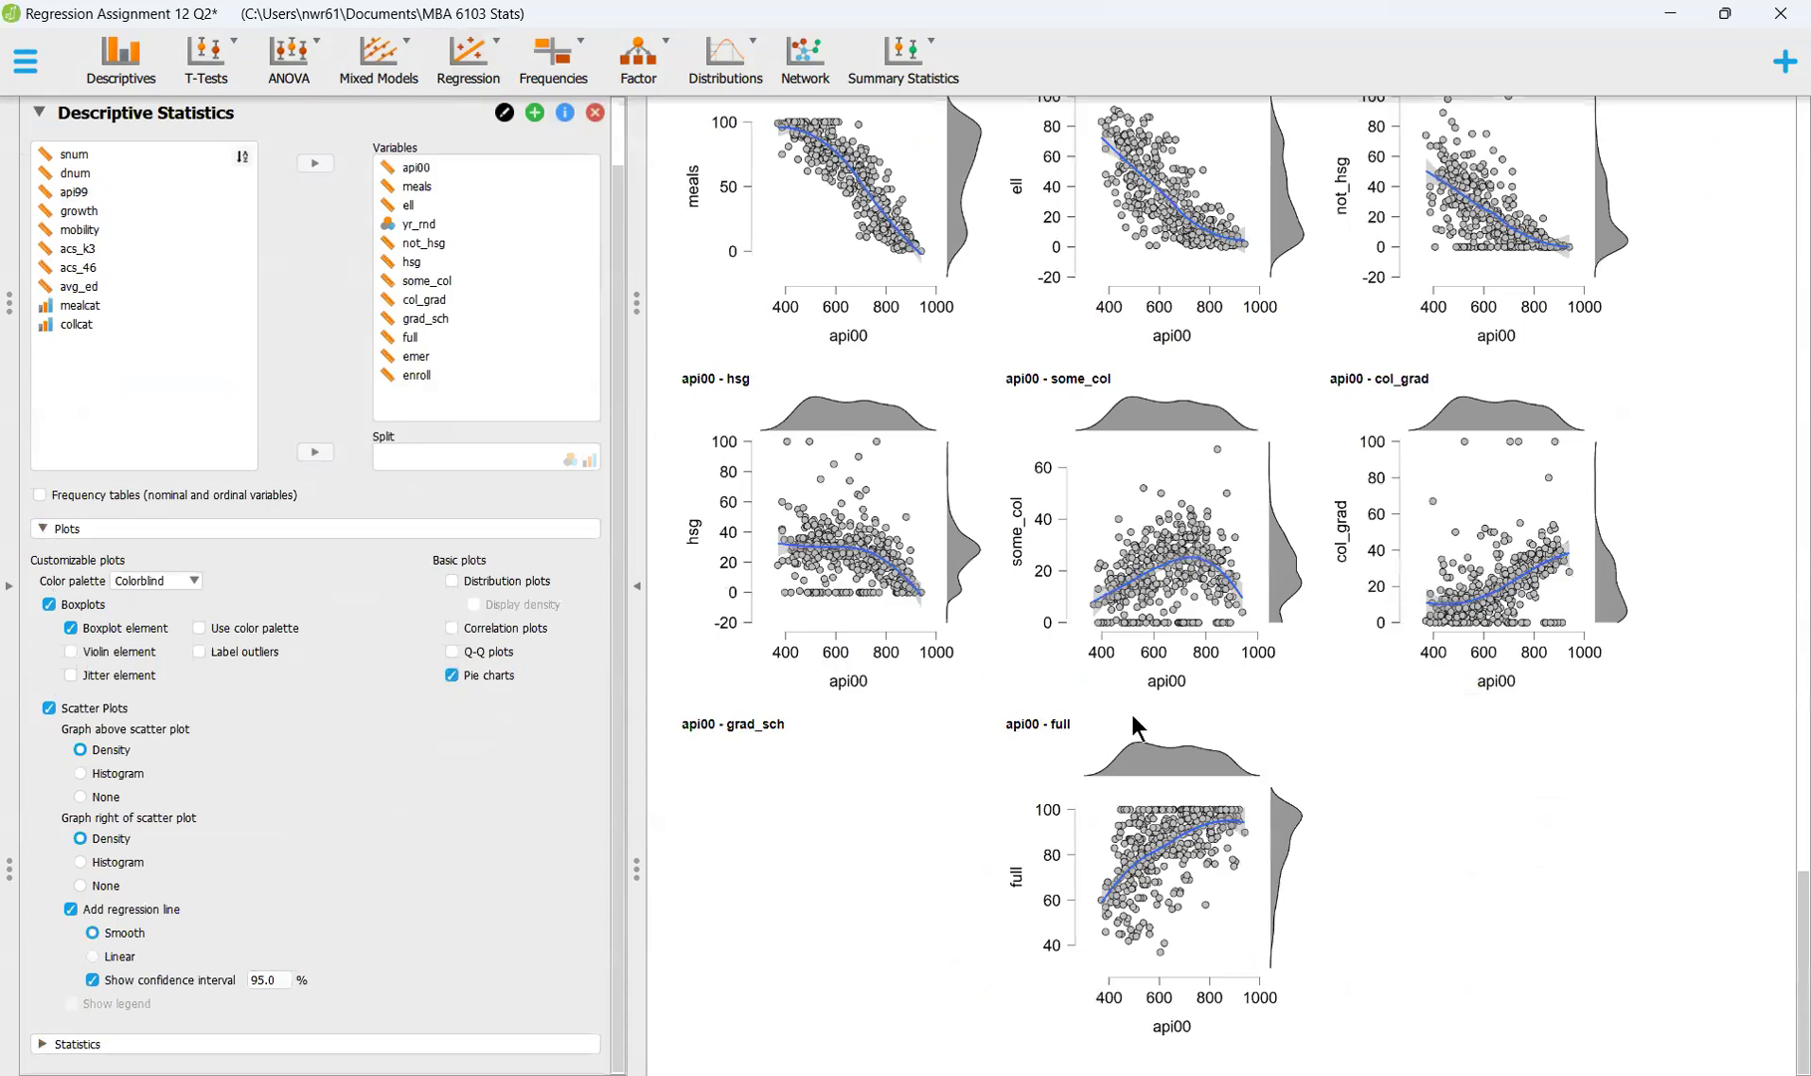
# Examine the Descriptive Statistics boxplots, the yr_rnd pie chart and the scatter plots of api00 against its predictors
pyautogui.scroll(-10, 1056, 732)
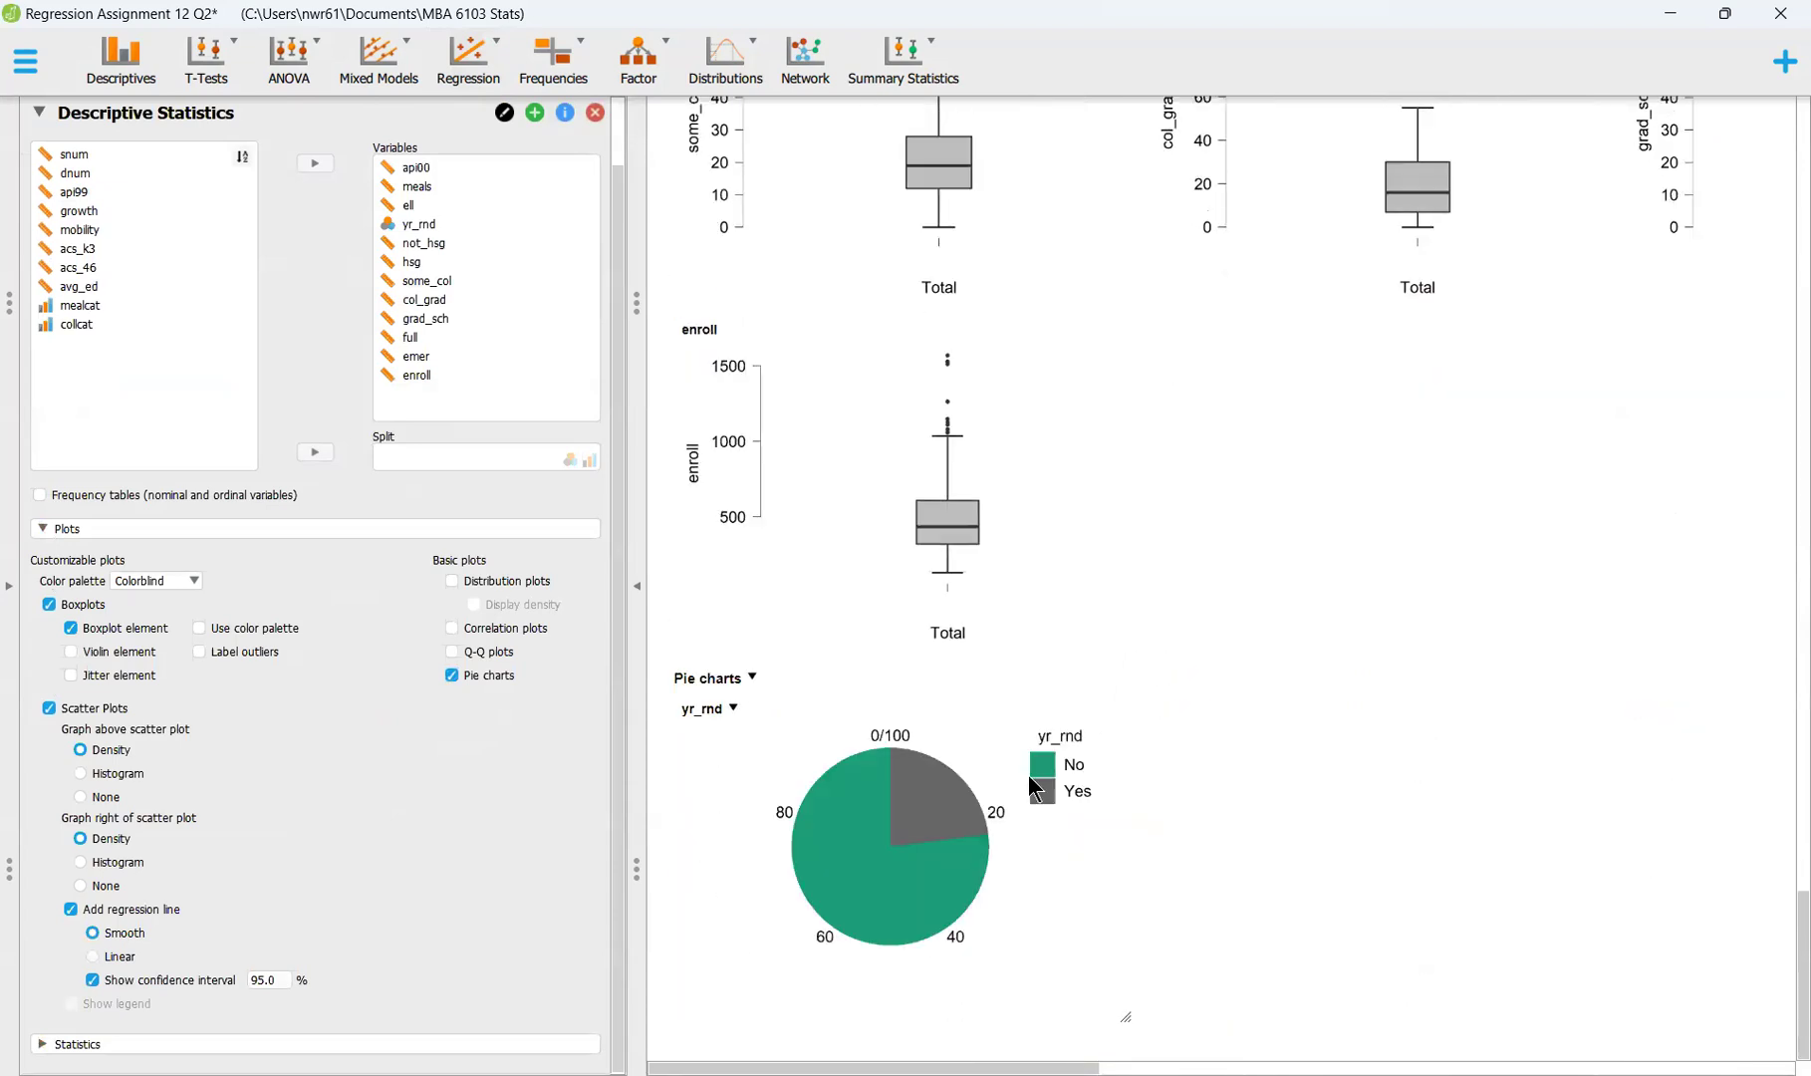
pyautogui.scroll(-5, 1031, 776)
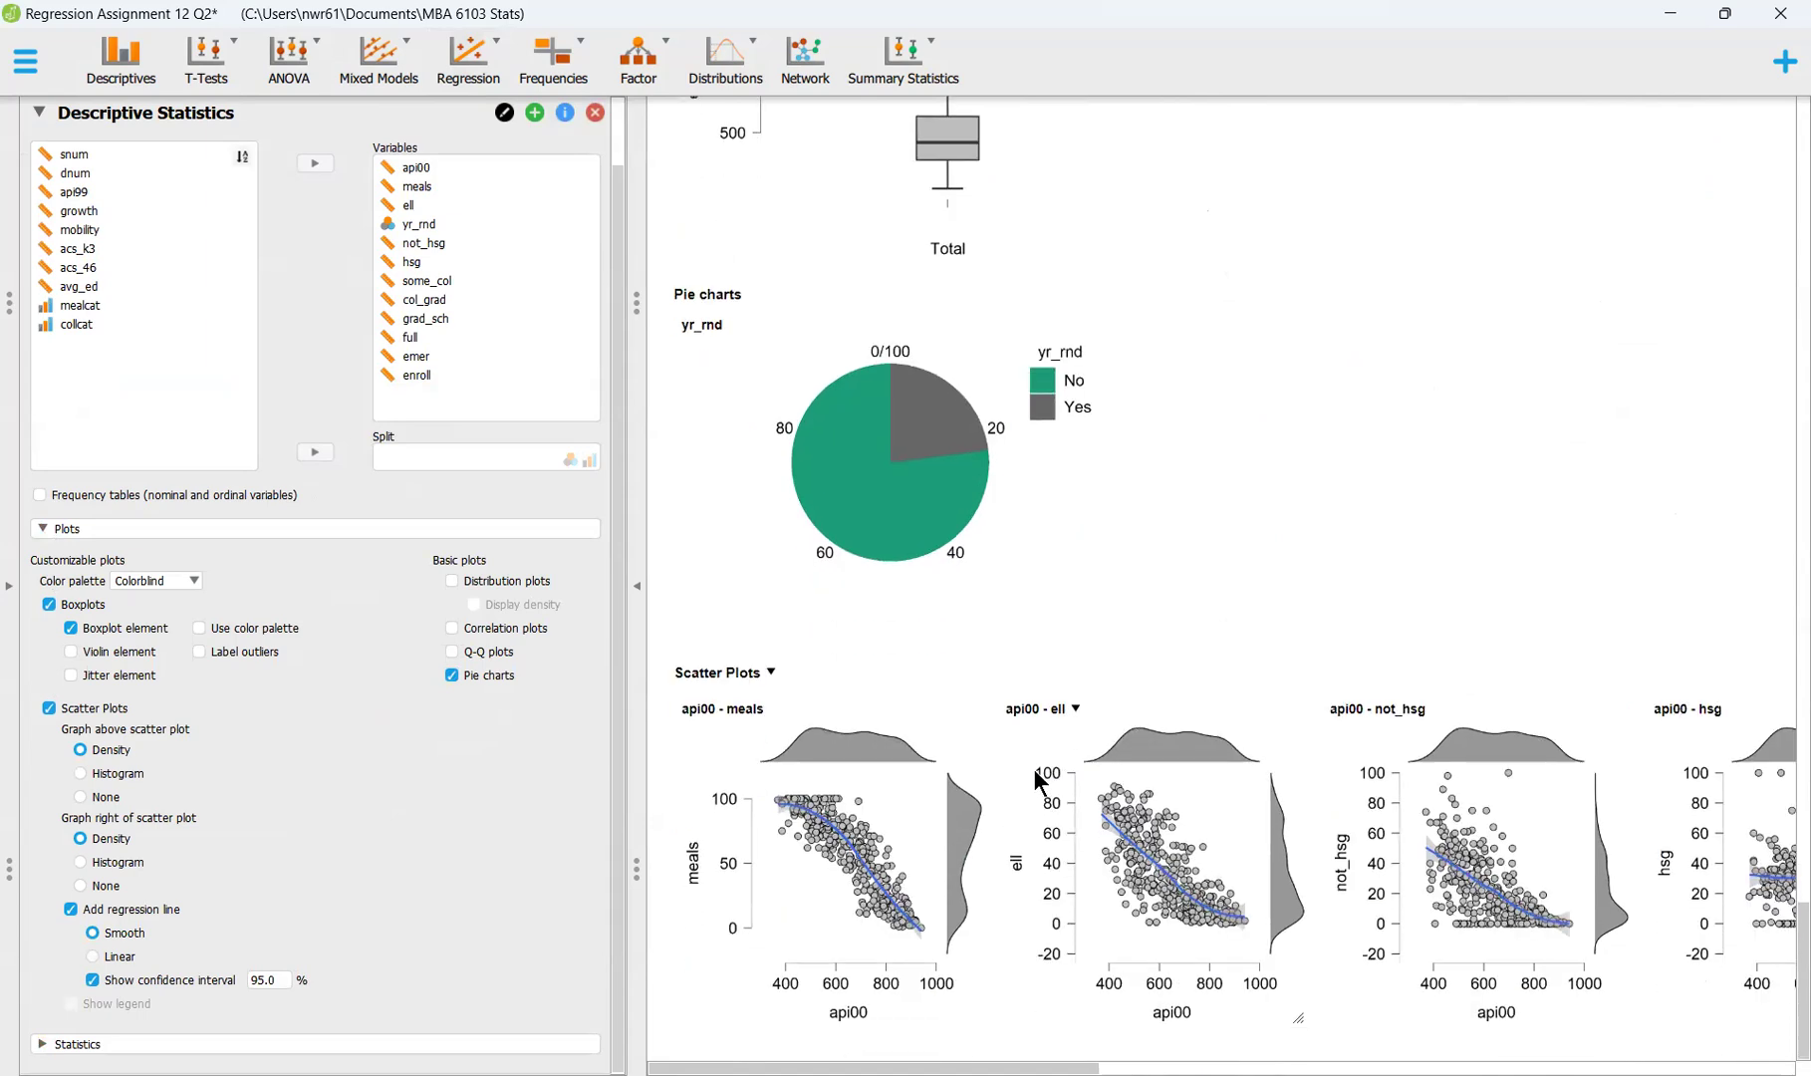
pyautogui.scroll(-5, 1036, 780)
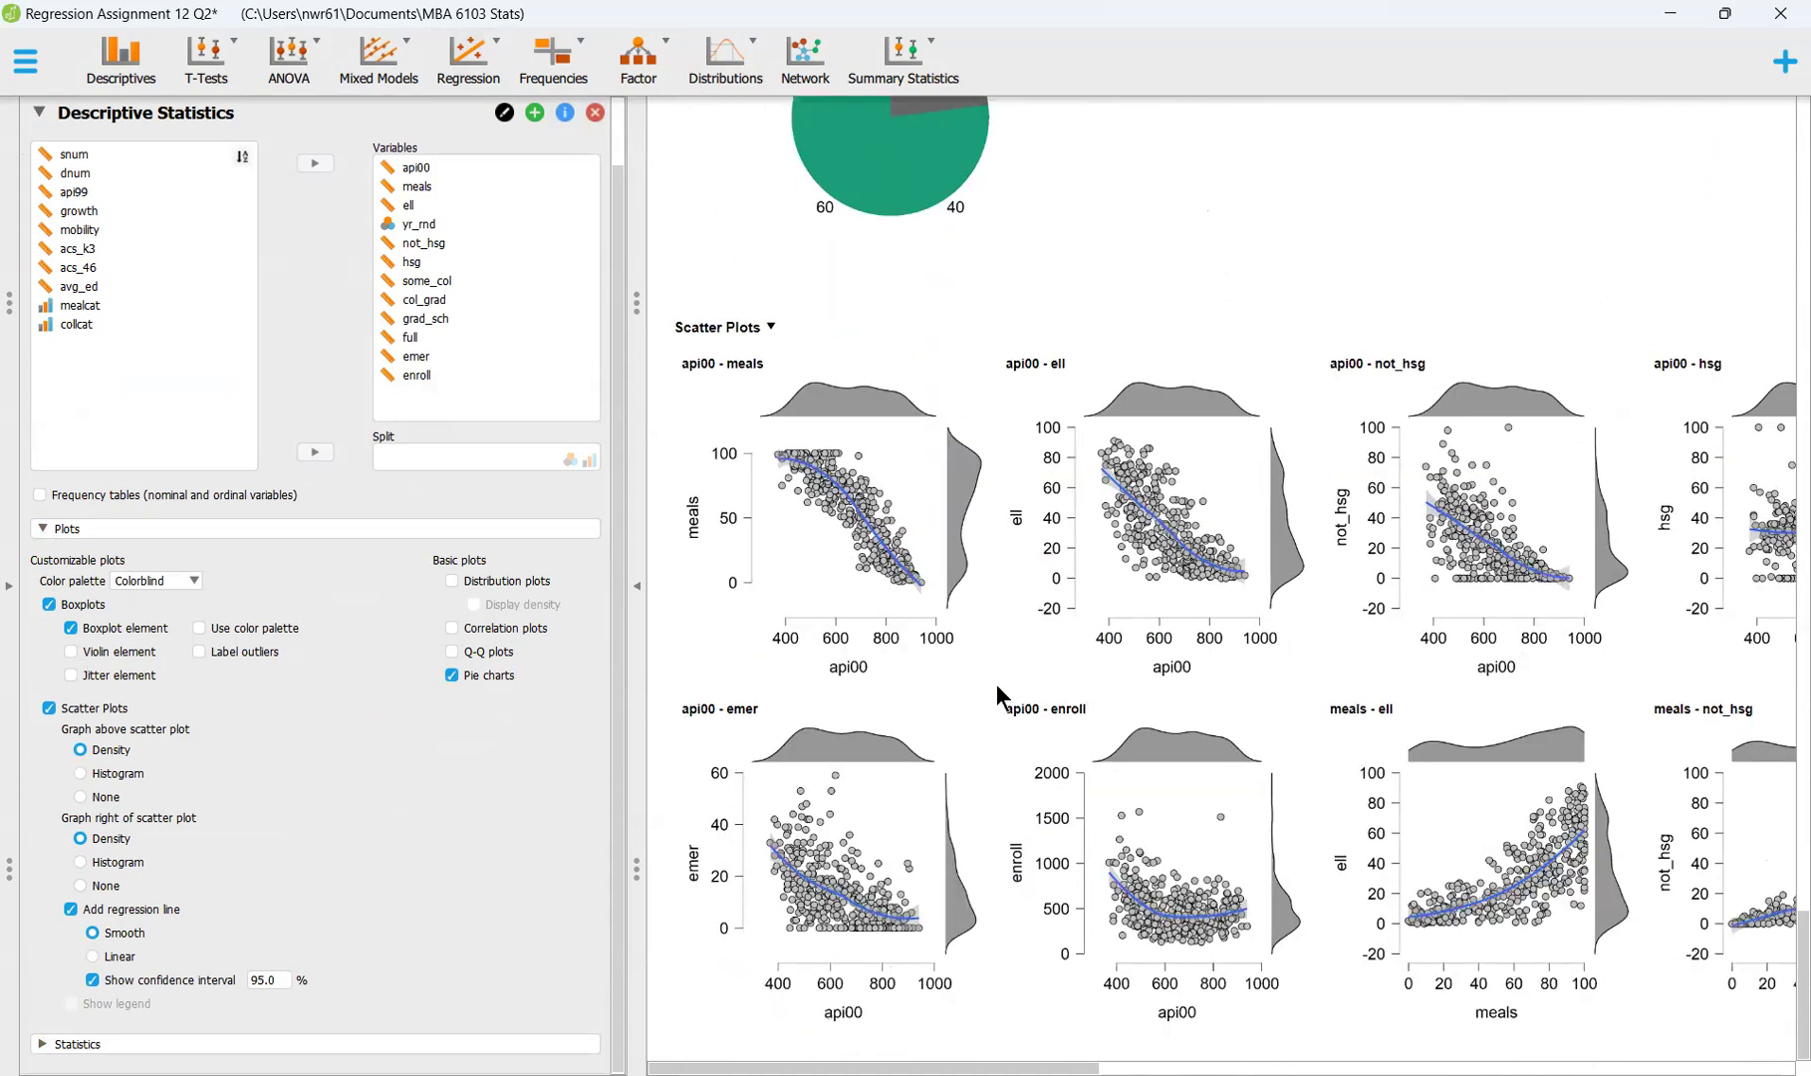
pyautogui.scroll(3, 788, 578)
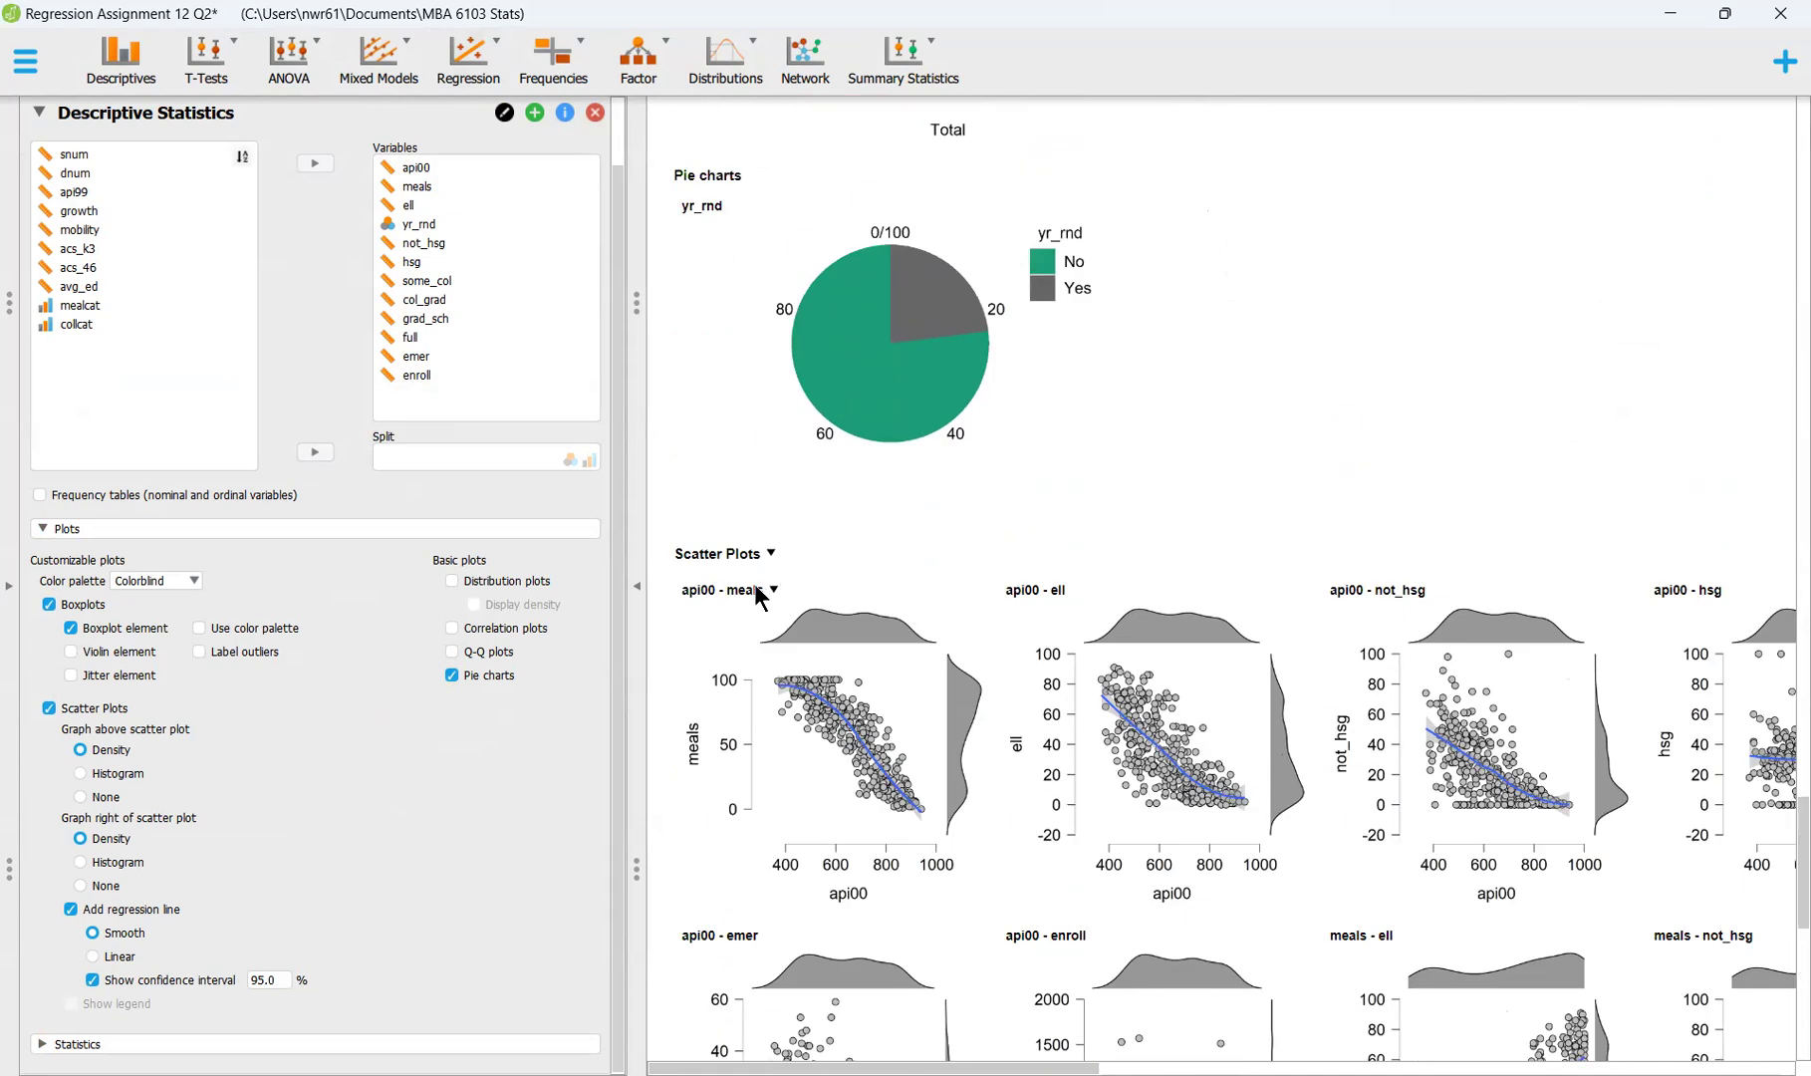
pyautogui.scroll(-1, 787, 546)
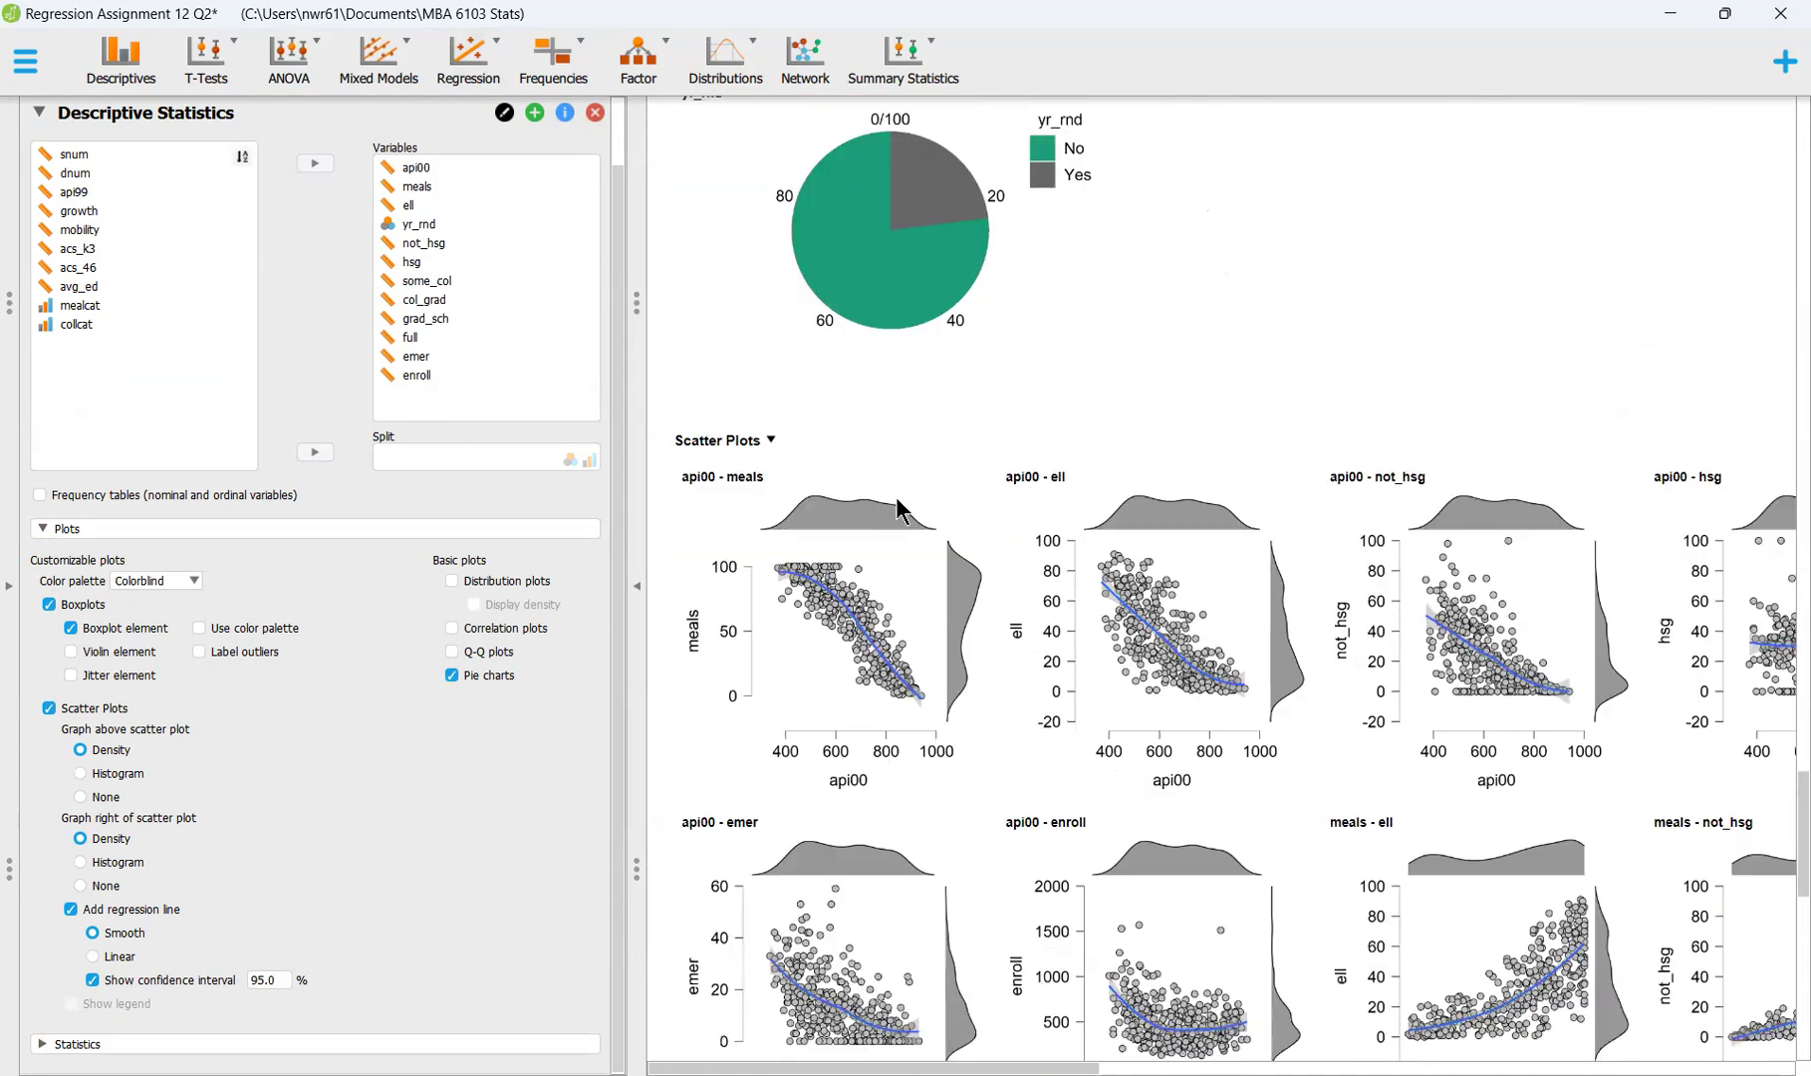
pyautogui.scroll(-3, 912, 812)
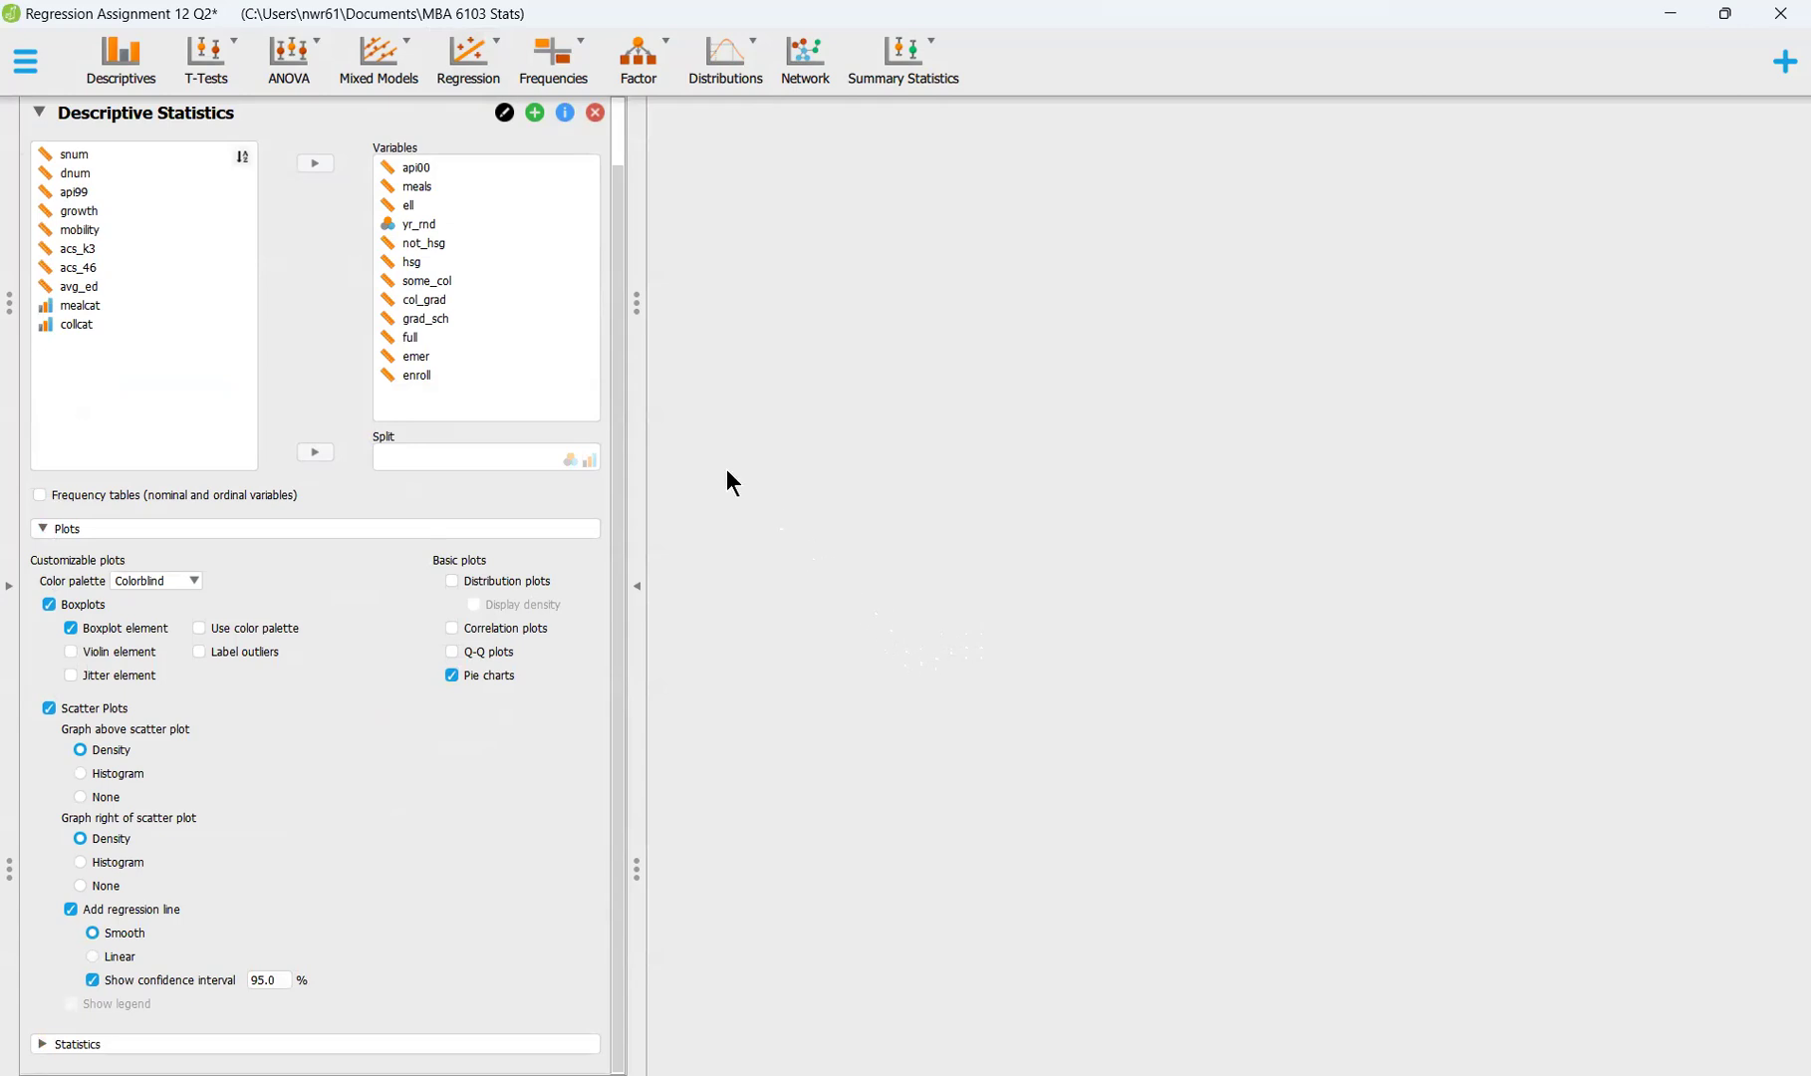
pyautogui.scroll(1, 627, 429)
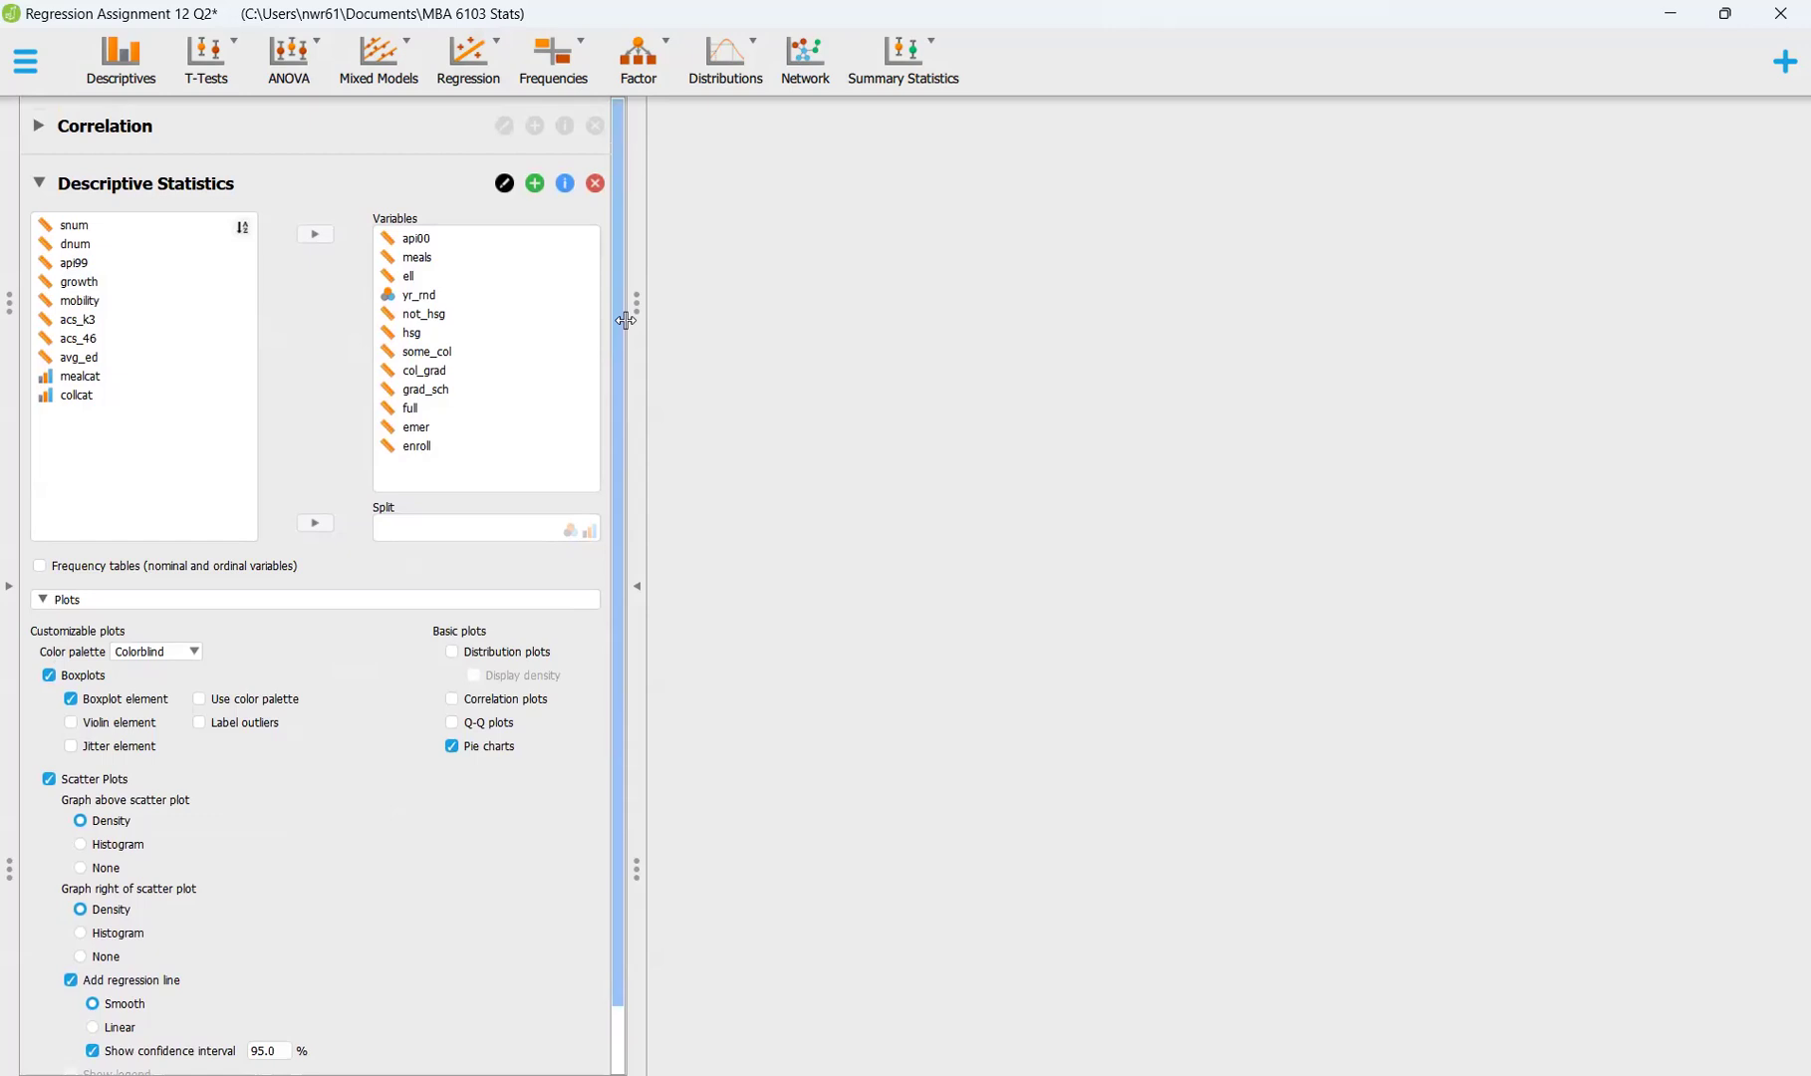
pyautogui.scroll(-1, 627, 418)
pyautogui.scroll(1, 620, 460)
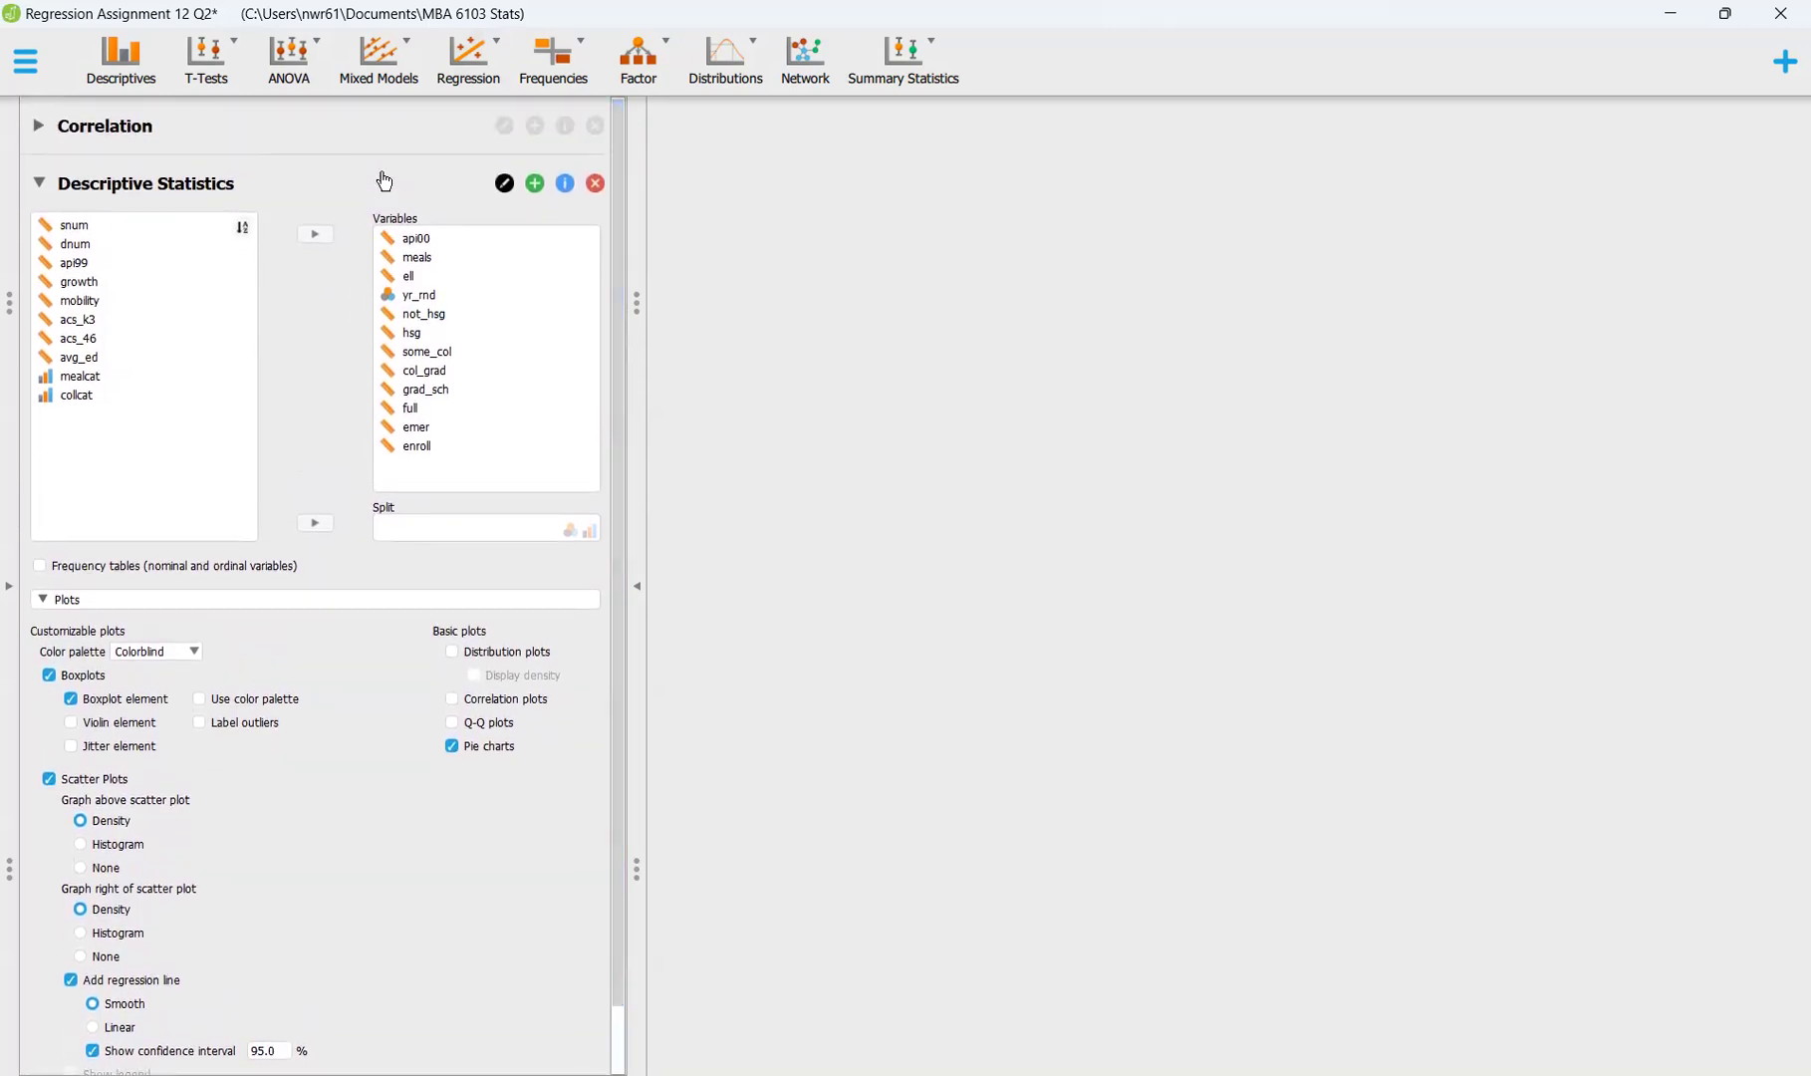
# Disable pie charts and set the scatter plot regression line to Linear in Descriptive Statistics
pyautogui.click(391, 136)
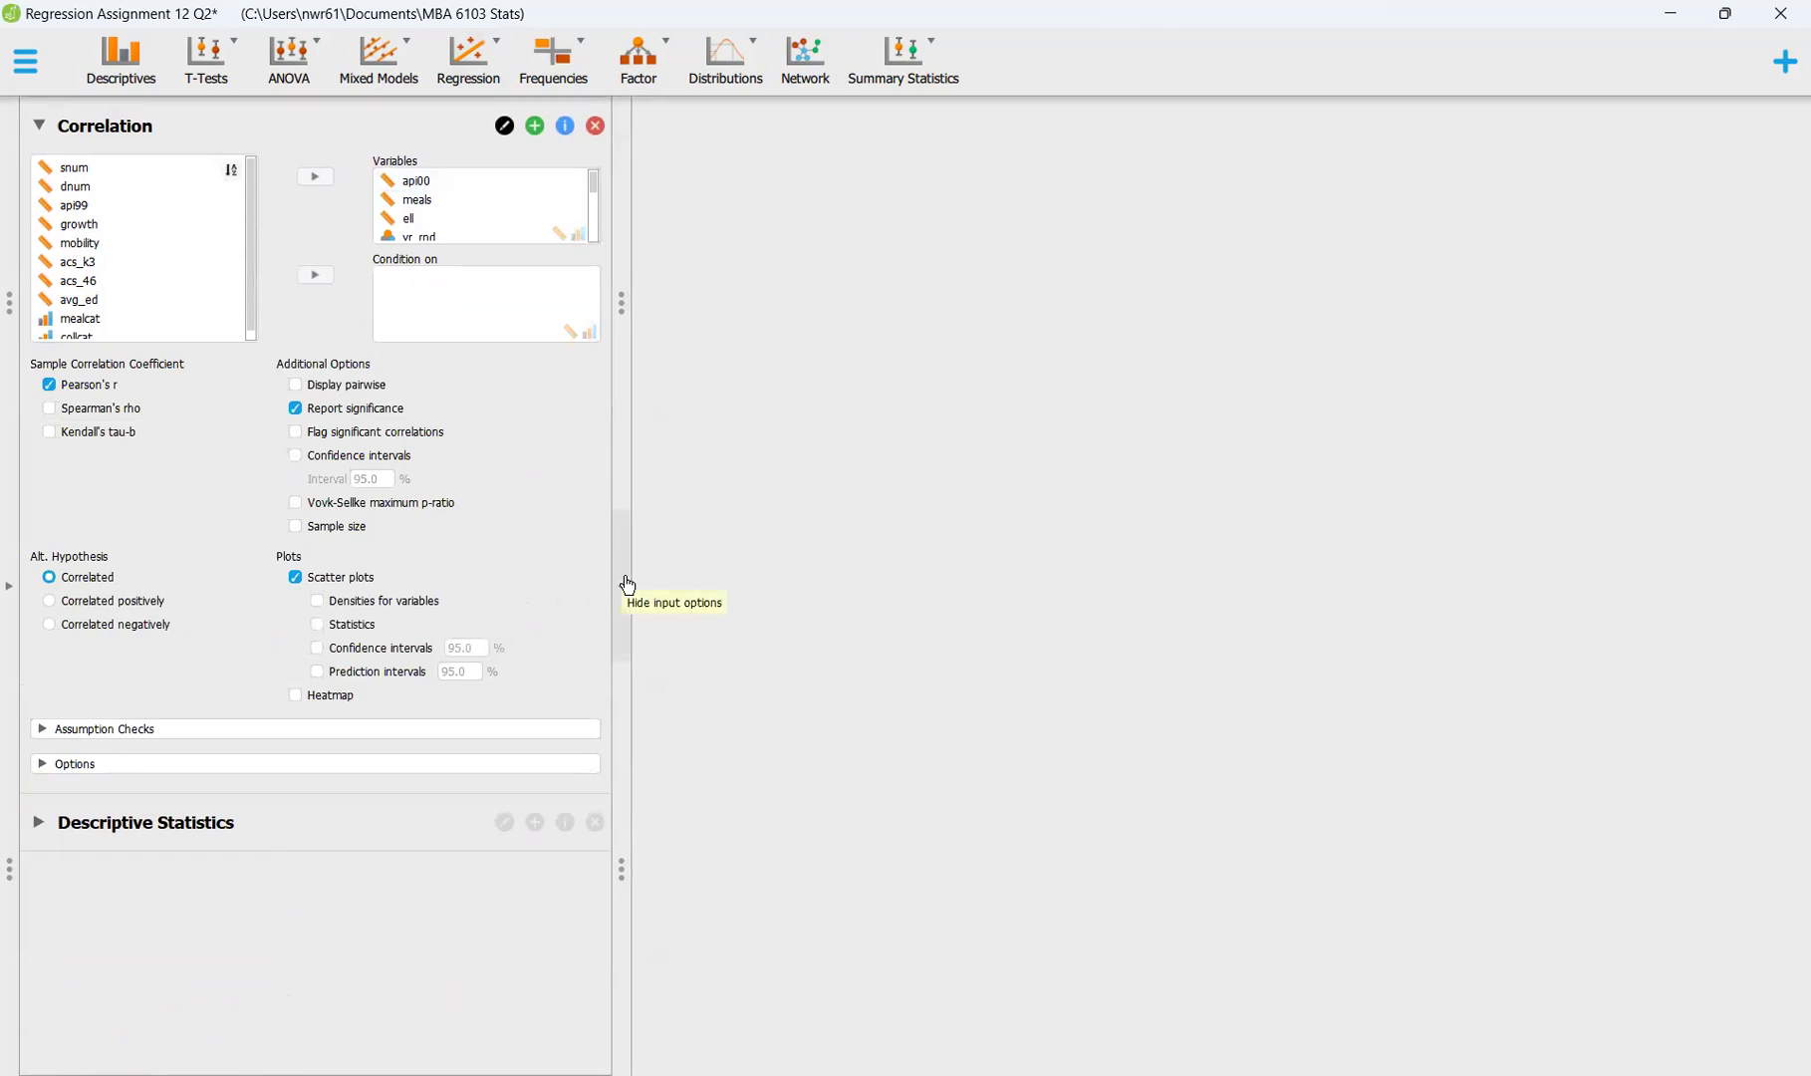
pyautogui.click(393, 824)
pyautogui.click(476, 692)
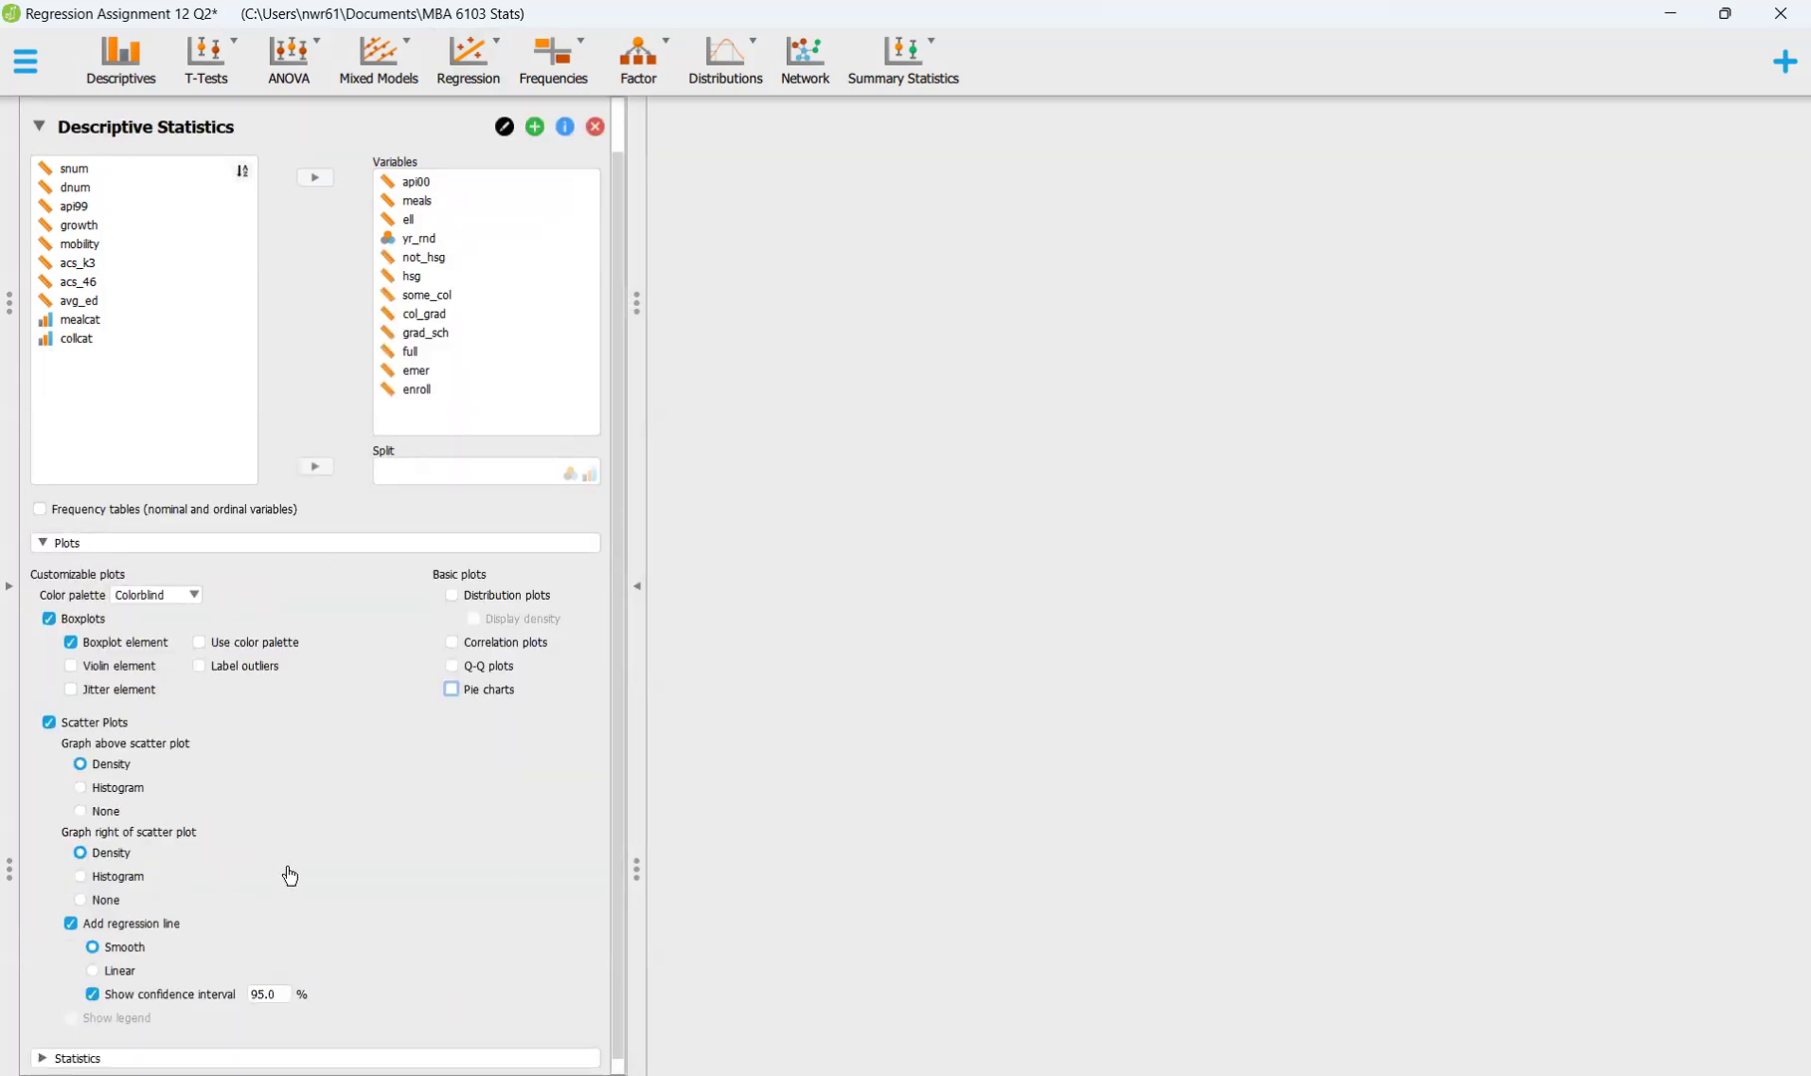
pyautogui.scroll(1, 297, 879)
pyautogui.scroll(-1, 304, 782)
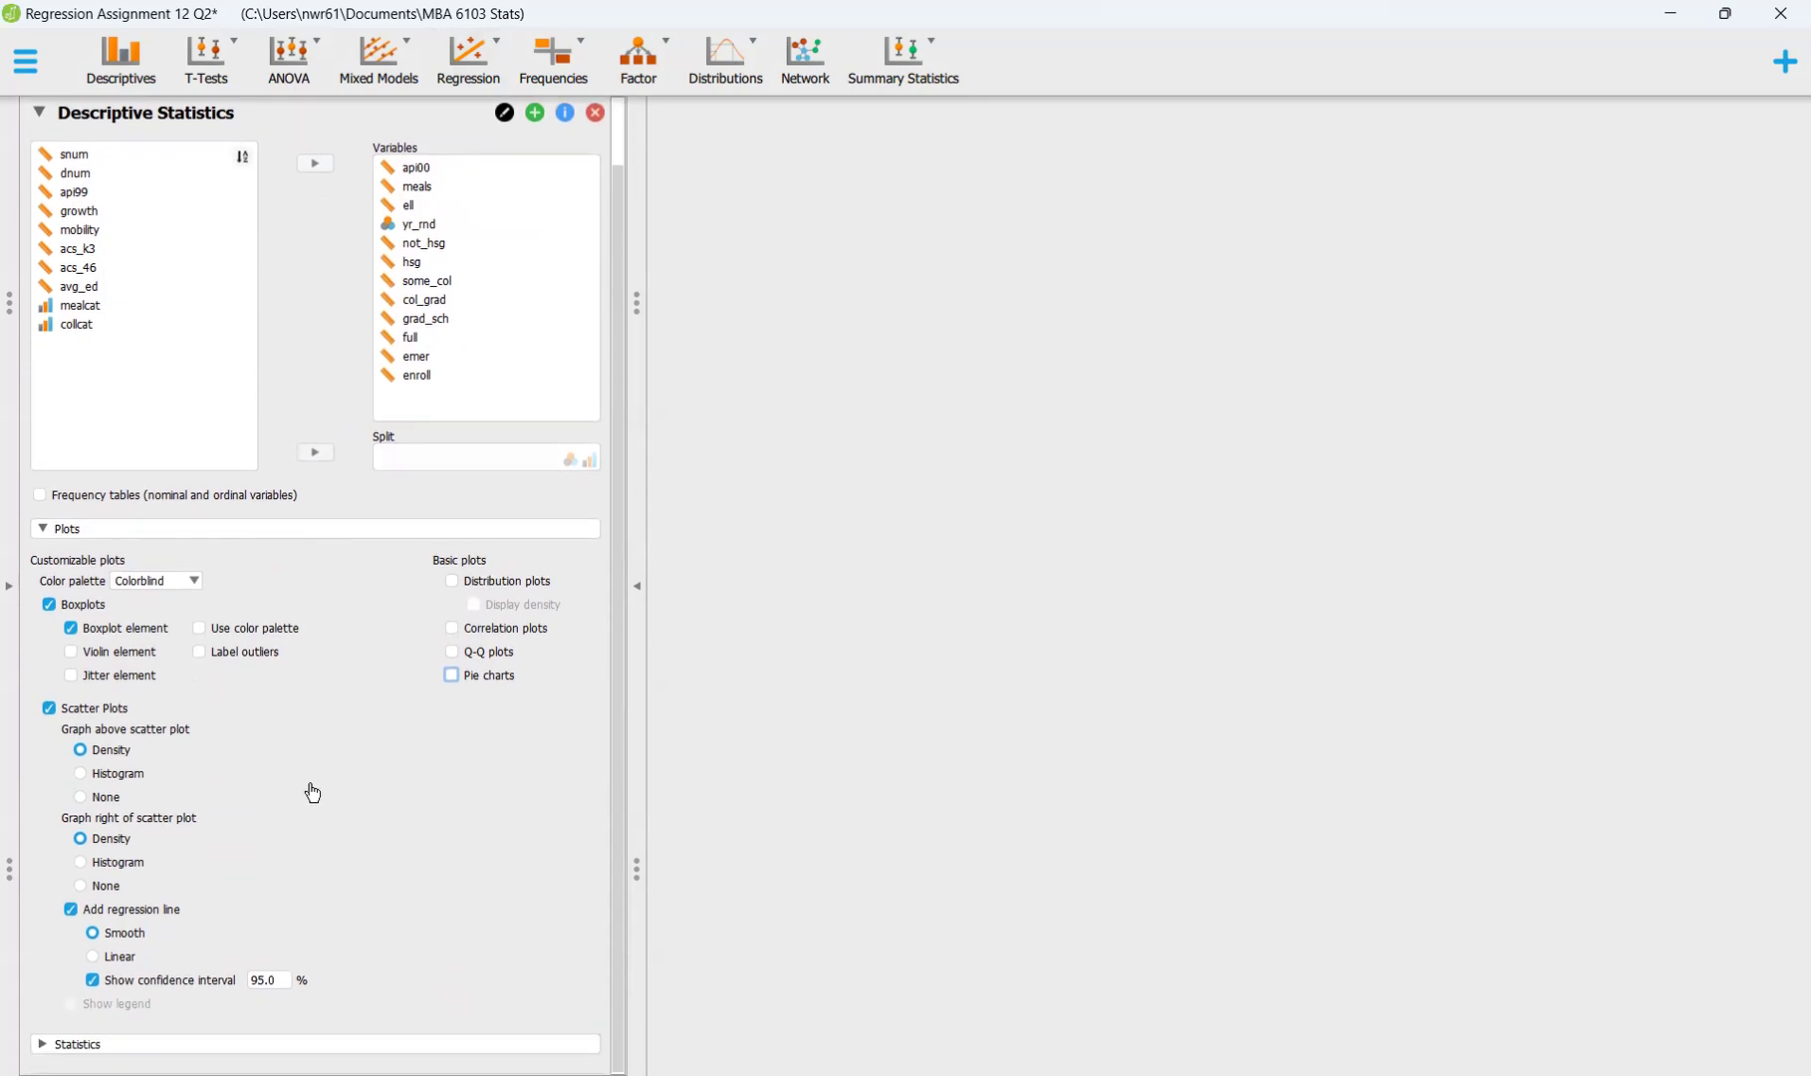
pyautogui.click(118, 956)
pyautogui.scroll(1, 314, 842)
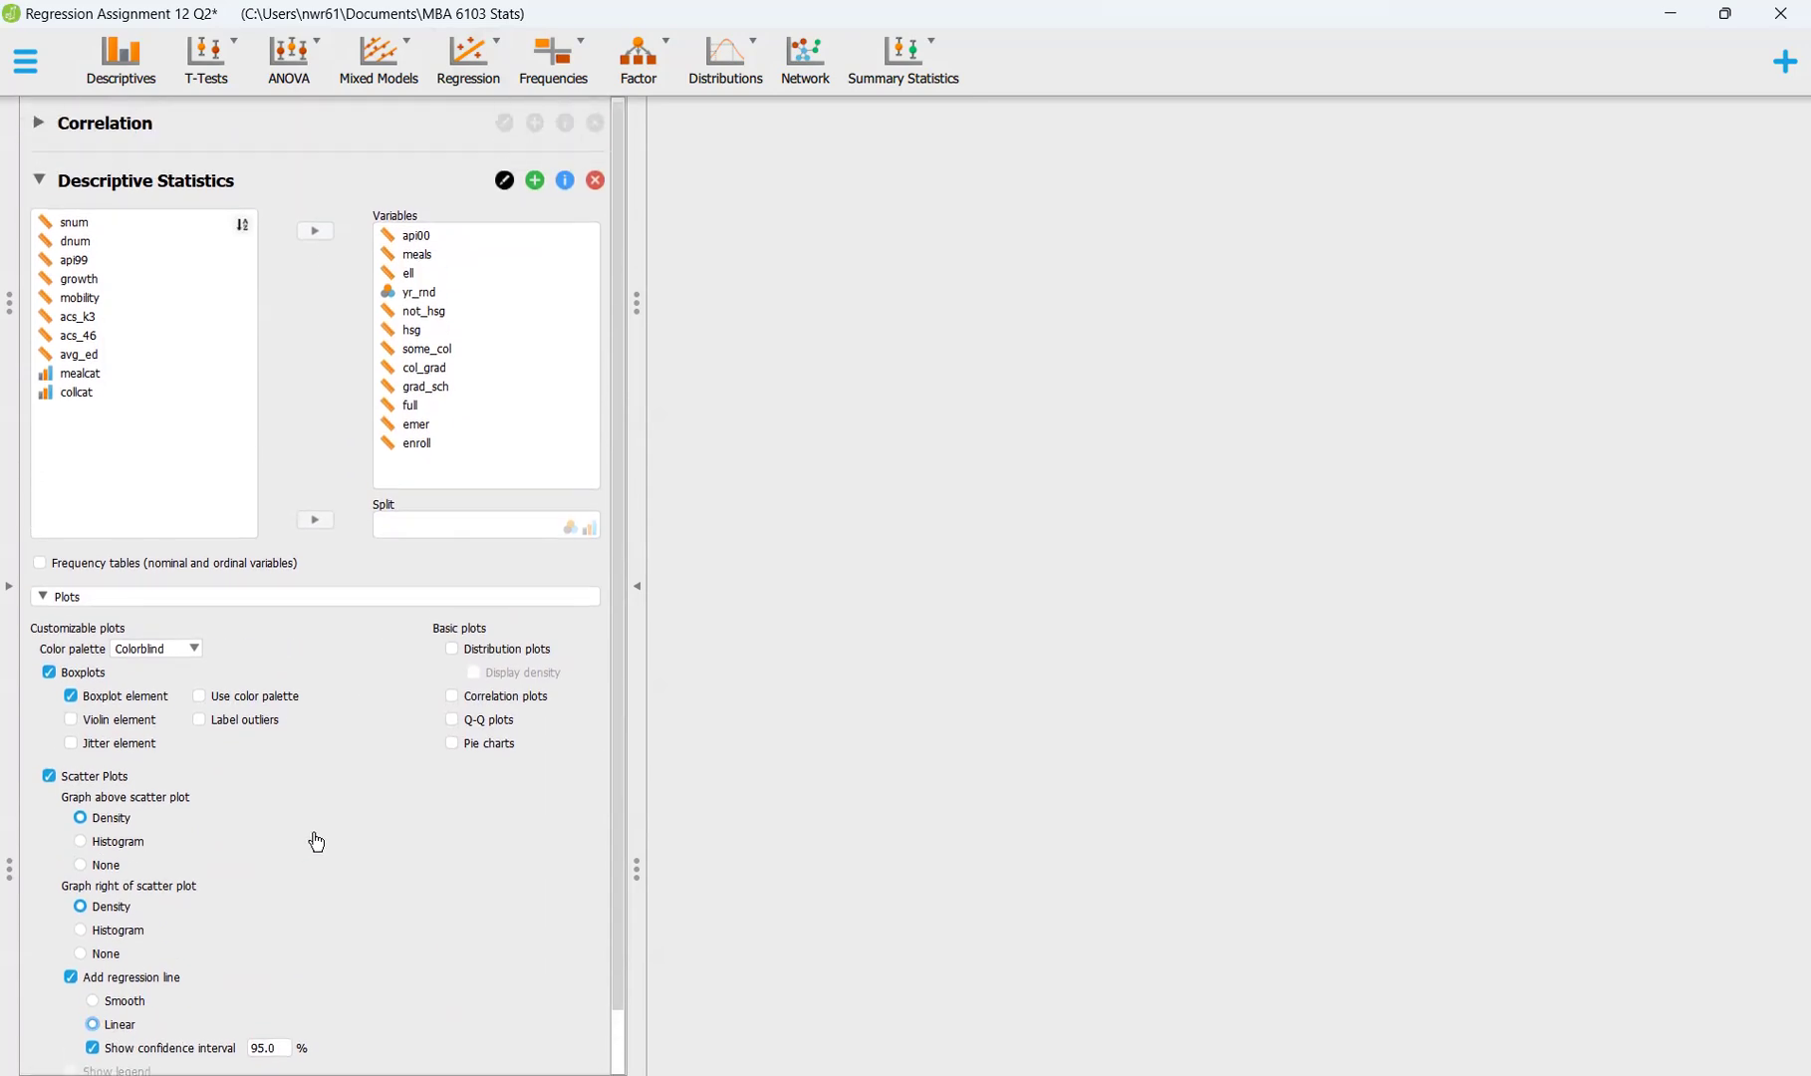
# Remove the Descriptive Statistics analysis and expand the Correlation analysis options
pyautogui.click(596, 182)
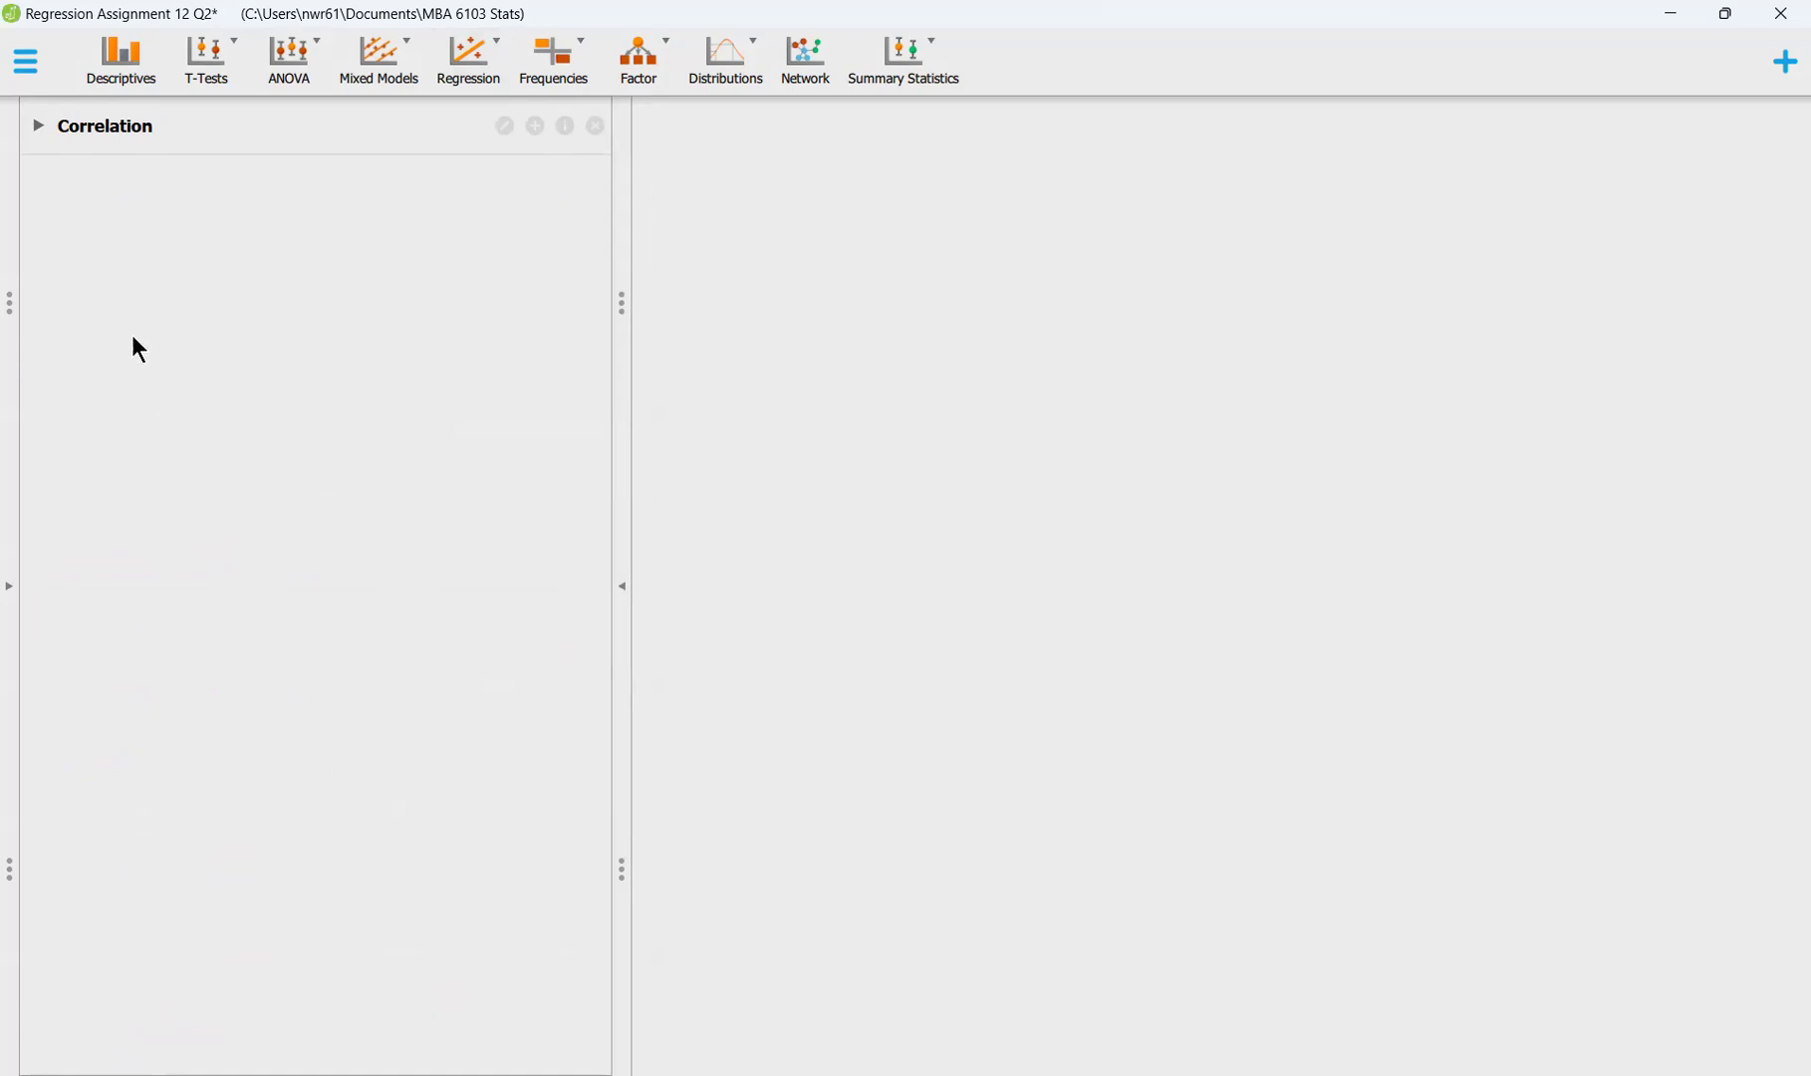
pyautogui.click(221, 137)
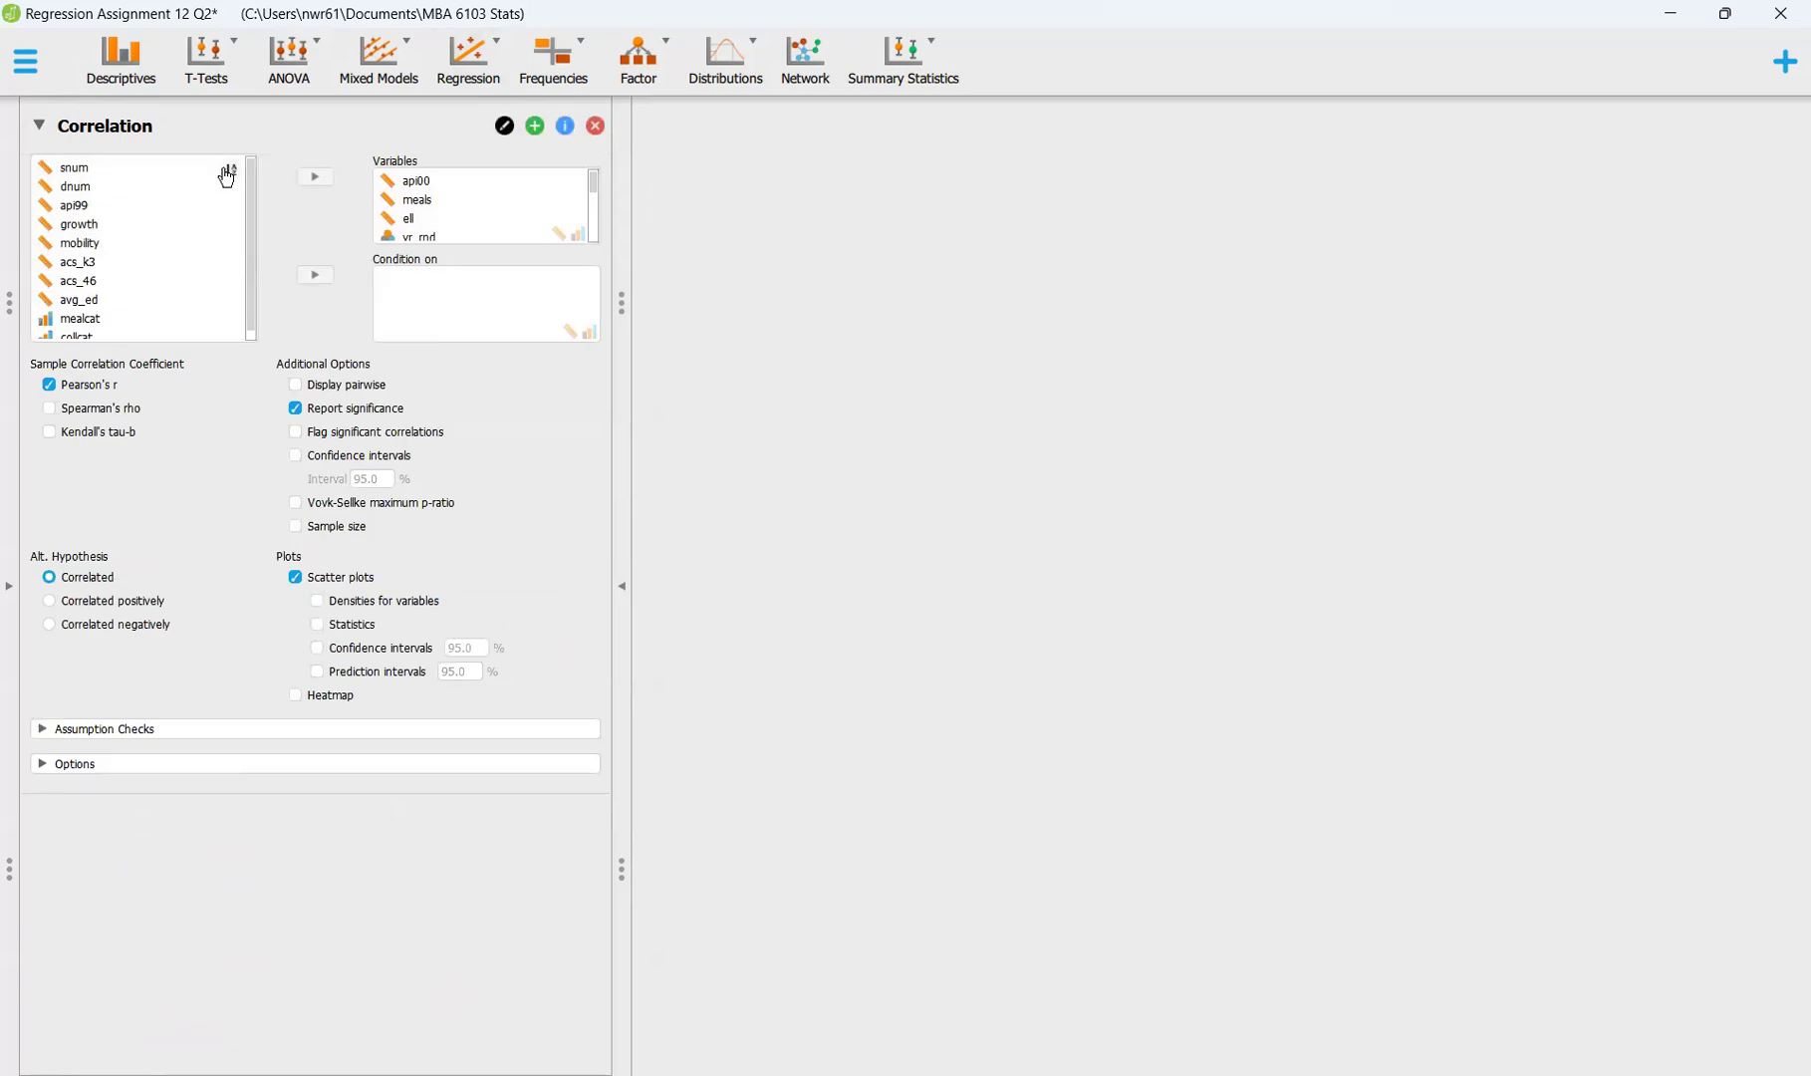